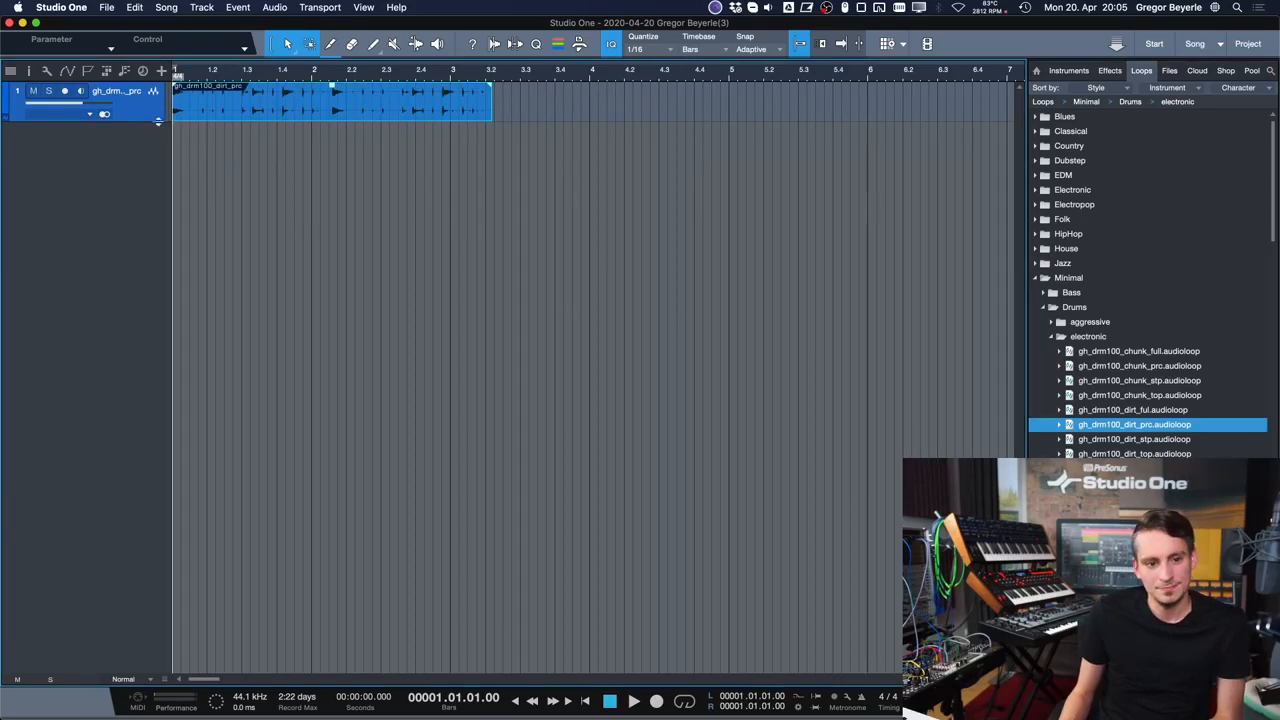
# - Zoom in on the gh_drm100_dirt_prc loop and switch its track's channel mode from stereo to mono
pyautogui.press('z')
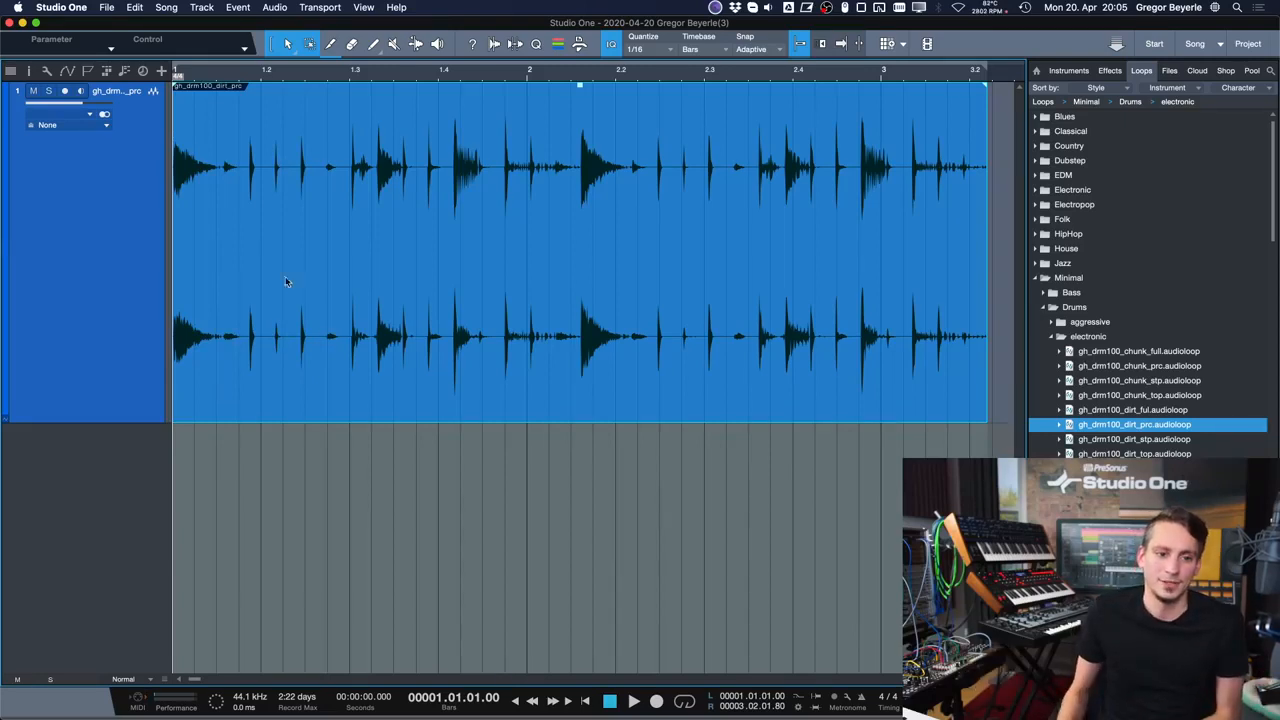
pyautogui.click(104, 115)
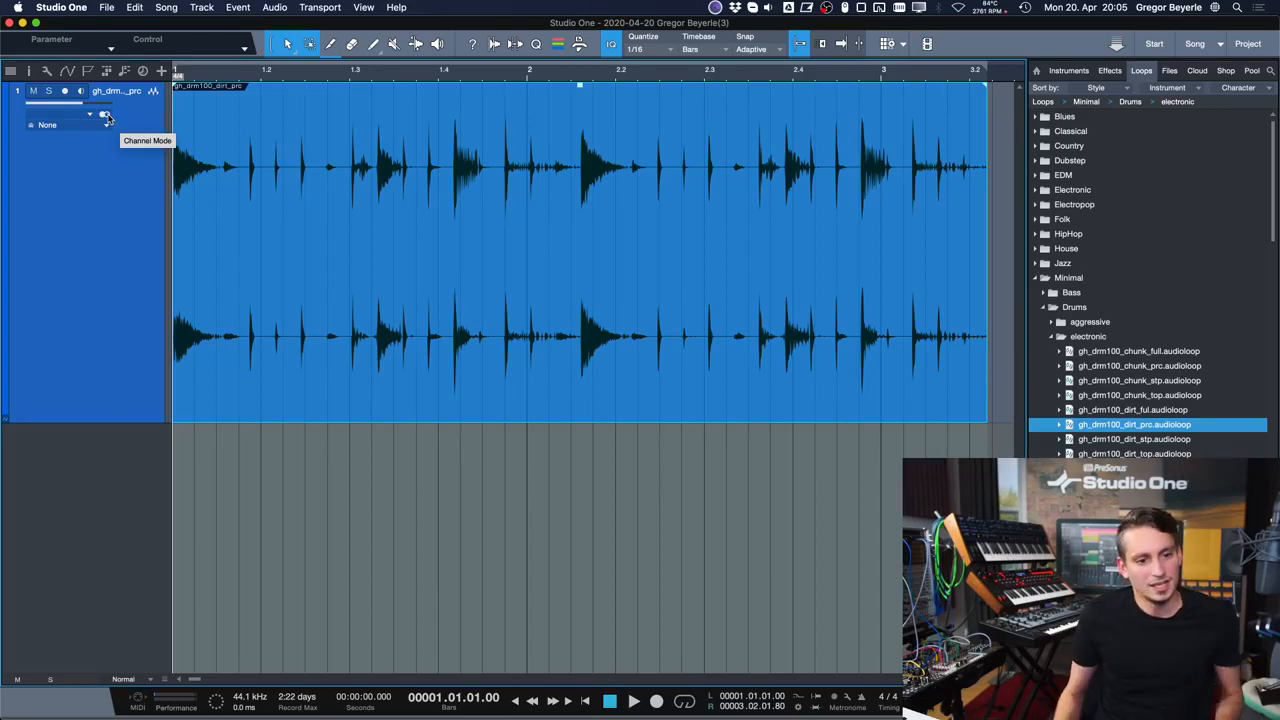
pyautogui.click(105, 116)
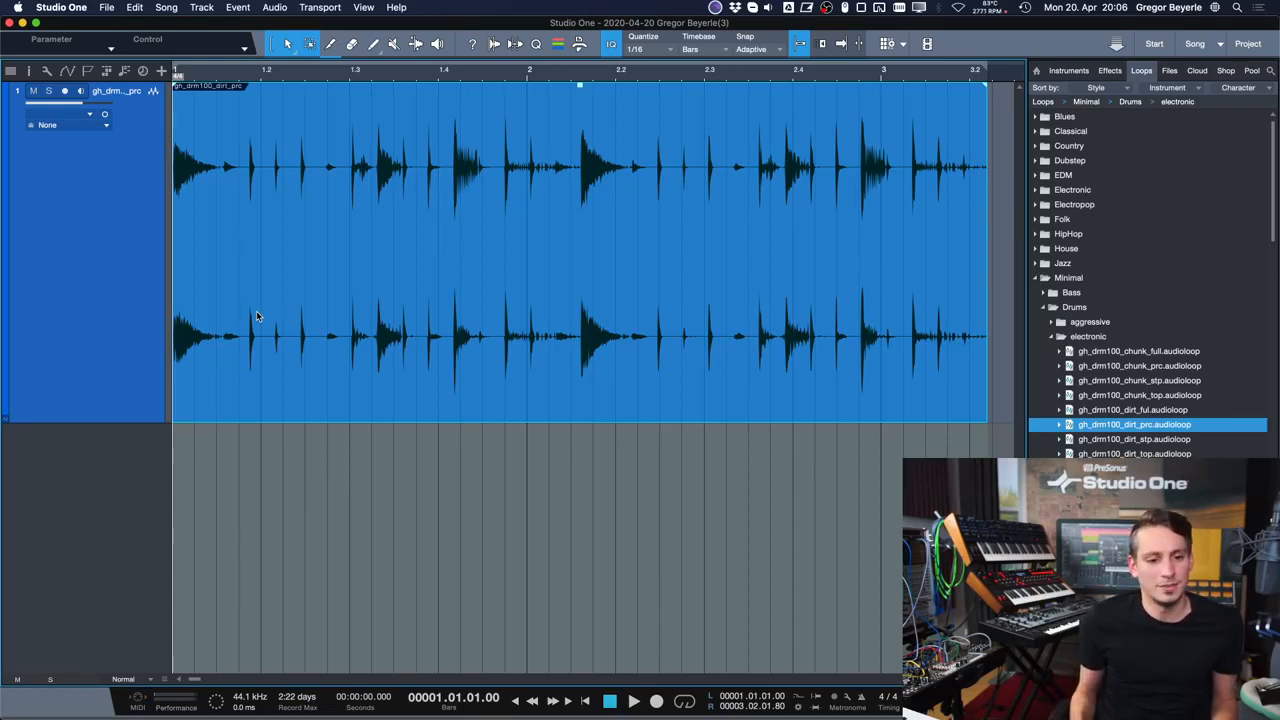
# - Try bouncing the selected drum loop event on the mono track and undo the bounce
pyautogui.press('super+b')
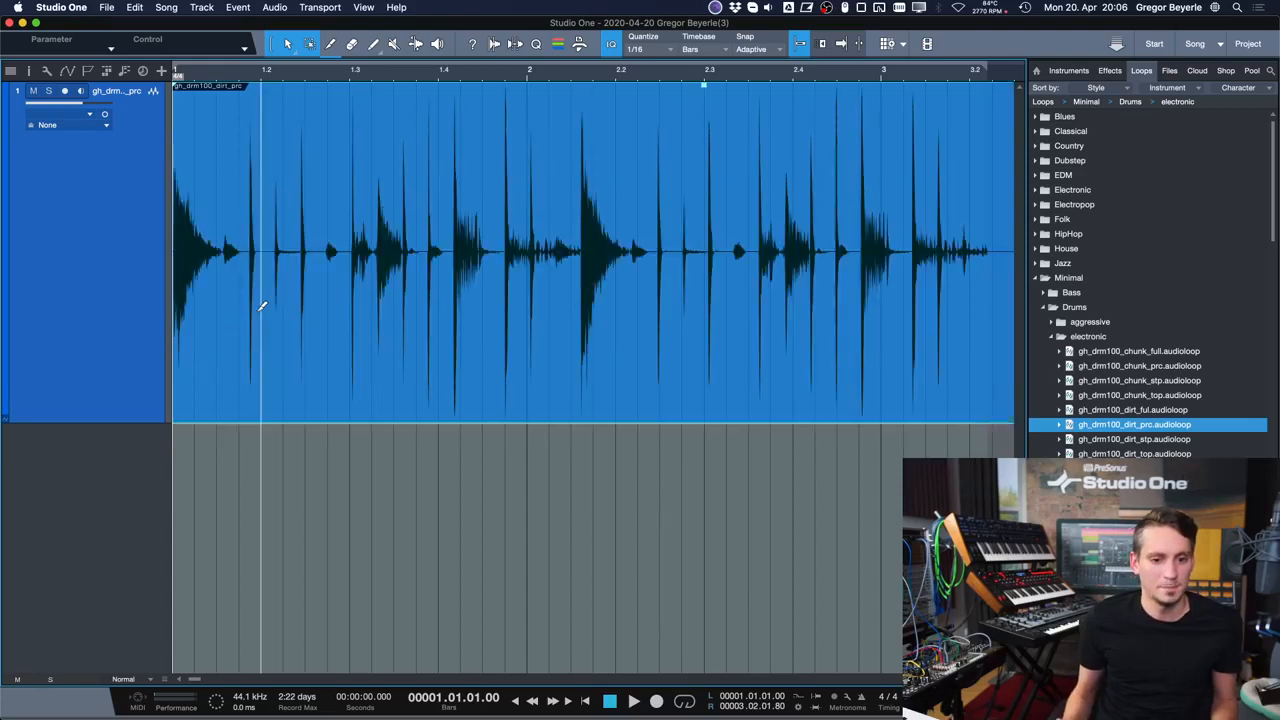
pyautogui.press('w')
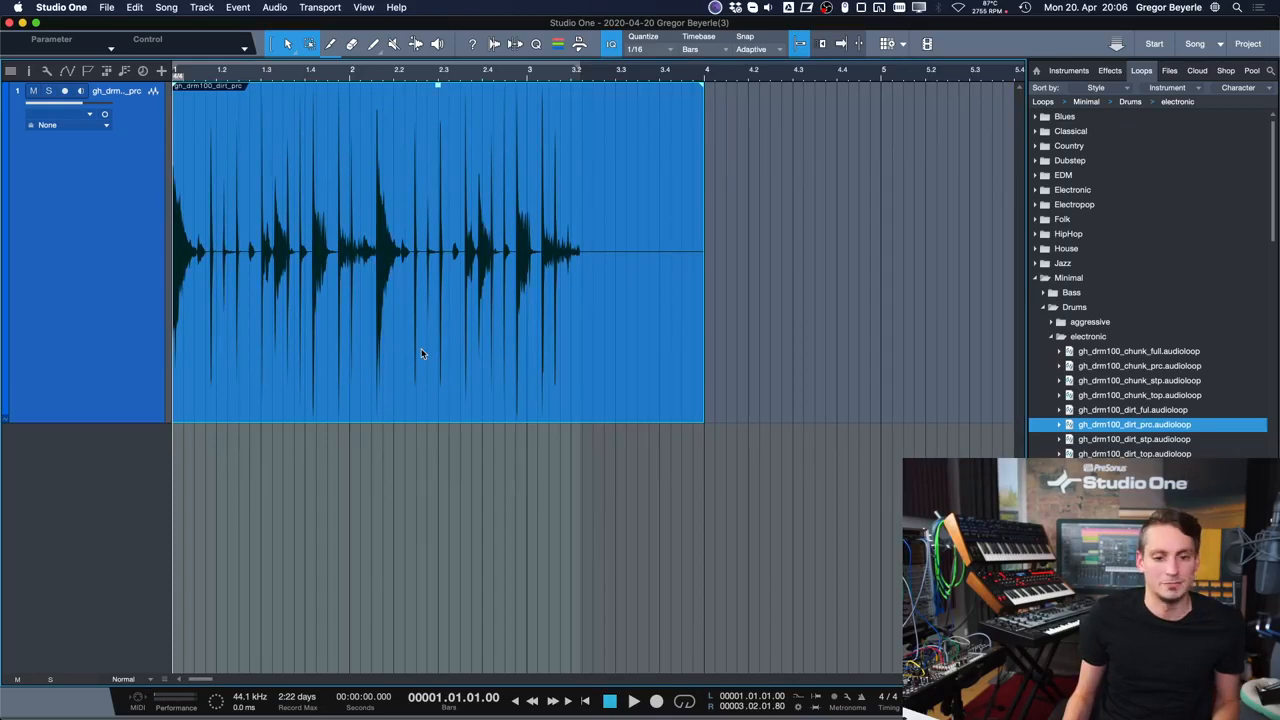
pyautogui.press('super+z')
pyautogui.press('w')
pyautogui.hotkey('shift', 'w')
pyautogui.hotkey('shift', 'e')
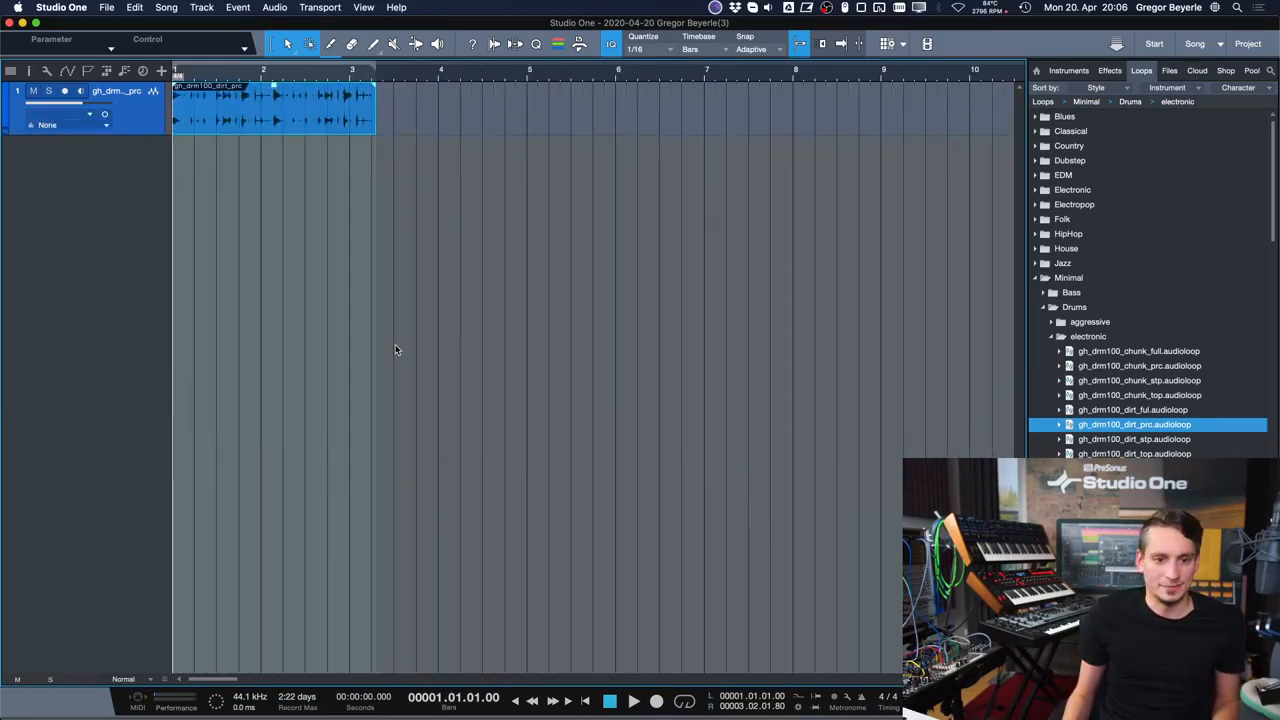
pyautogui.hotkey('shift', 'e')
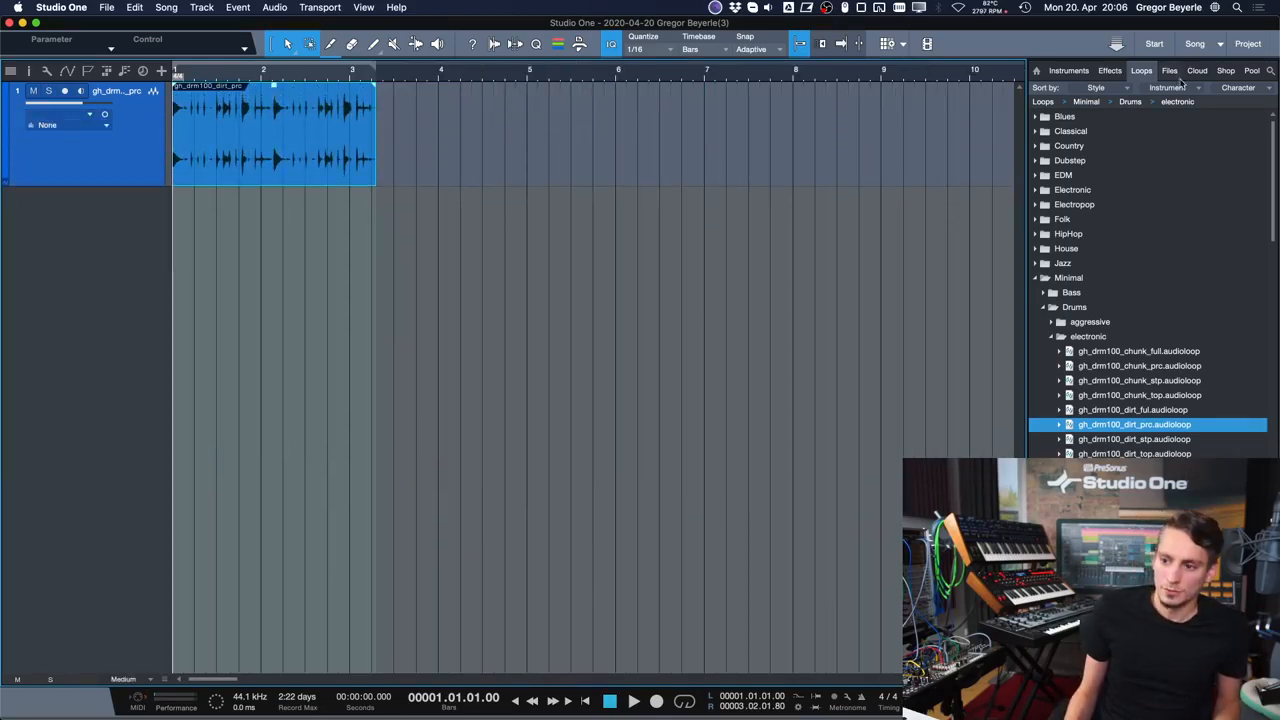
# - Browse the _SAMPLES files in a widened browser and examine the Split to Mono Files option for Kick(2).wav
pyautogui.click(1172, 71)
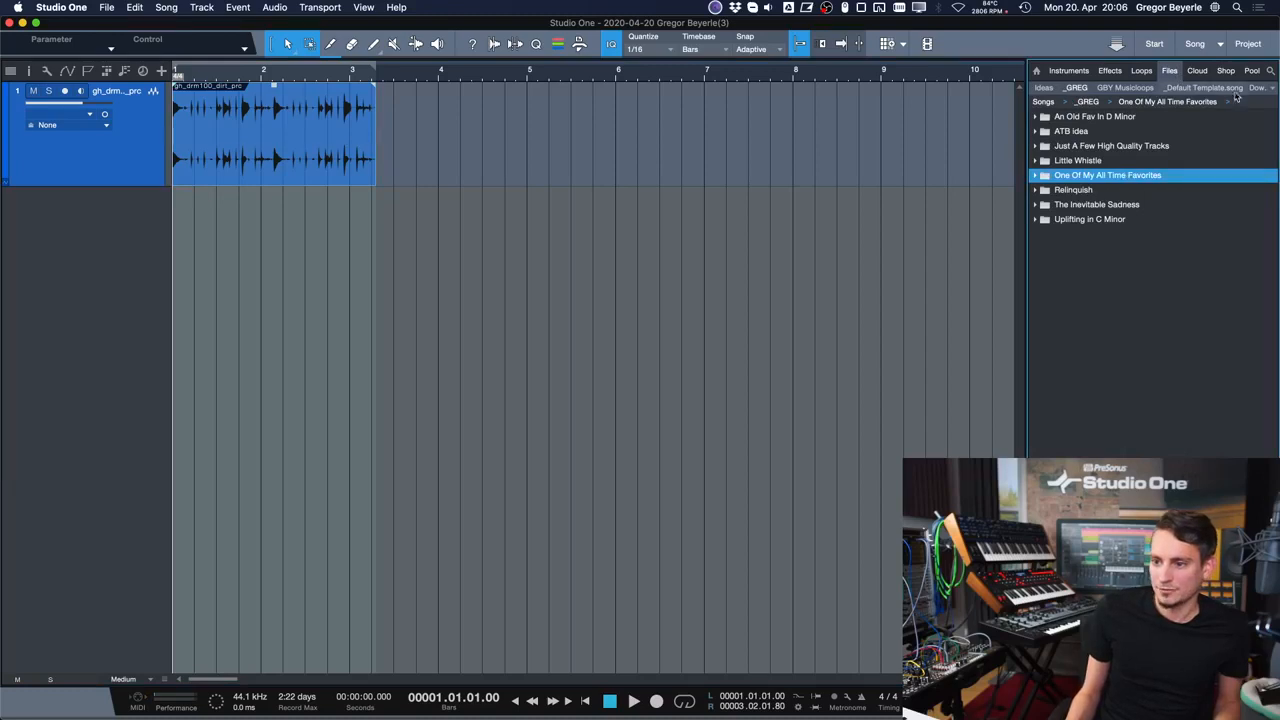
pyautogui.moveTo(1026, 97); pyautogui.dragTo(775, 97)
pyautogui.click(1184, 87)
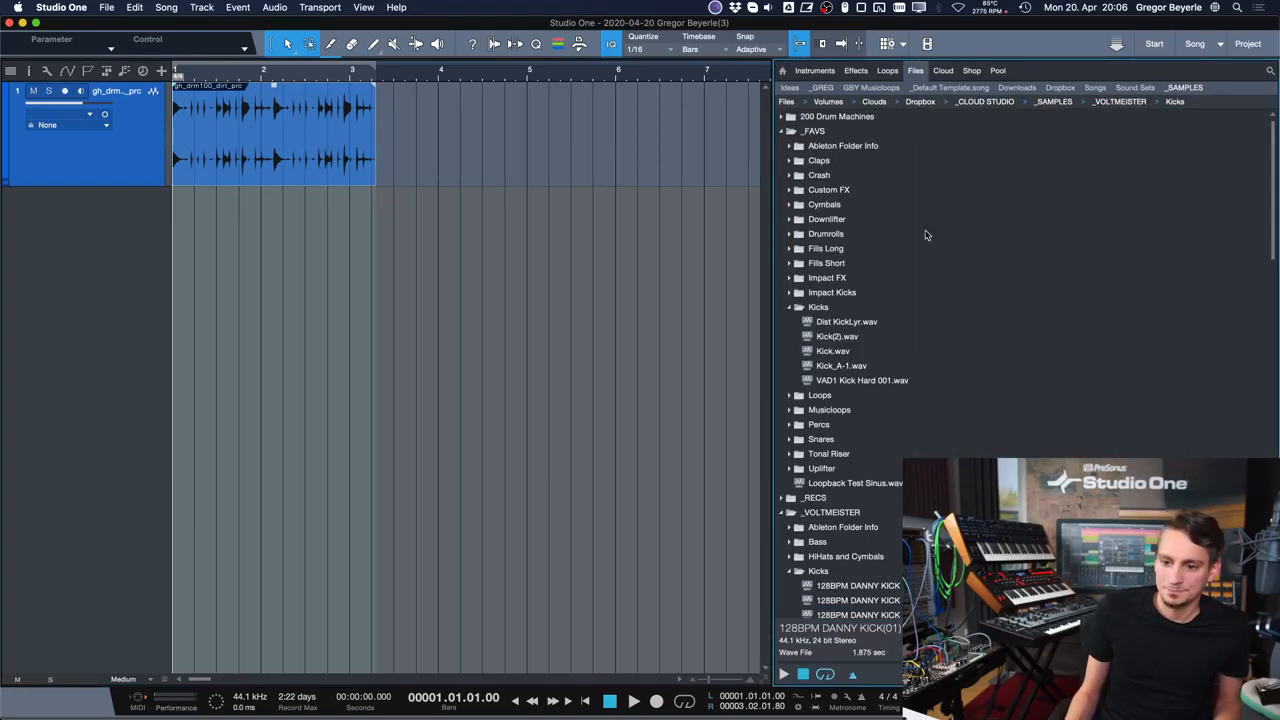
pyautogui.click(840, 341)
pyautogui.rightClick(844, 342)
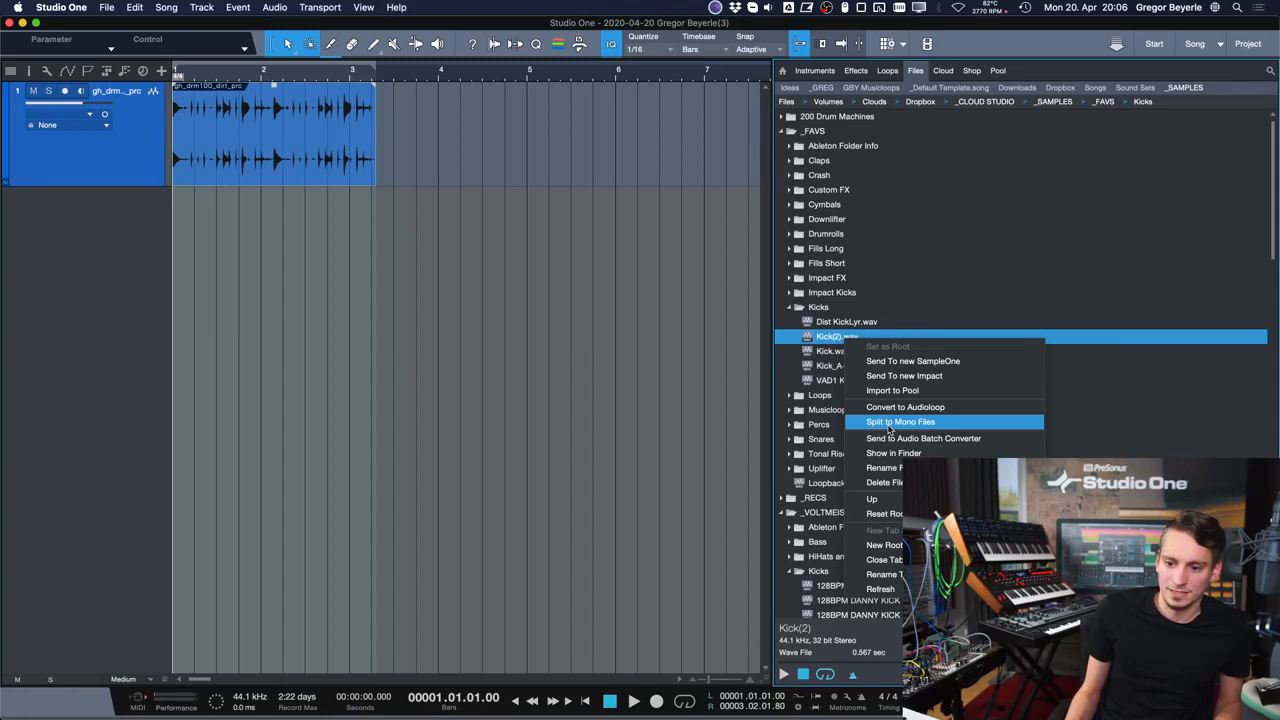
pyautogui.click(613, 368)
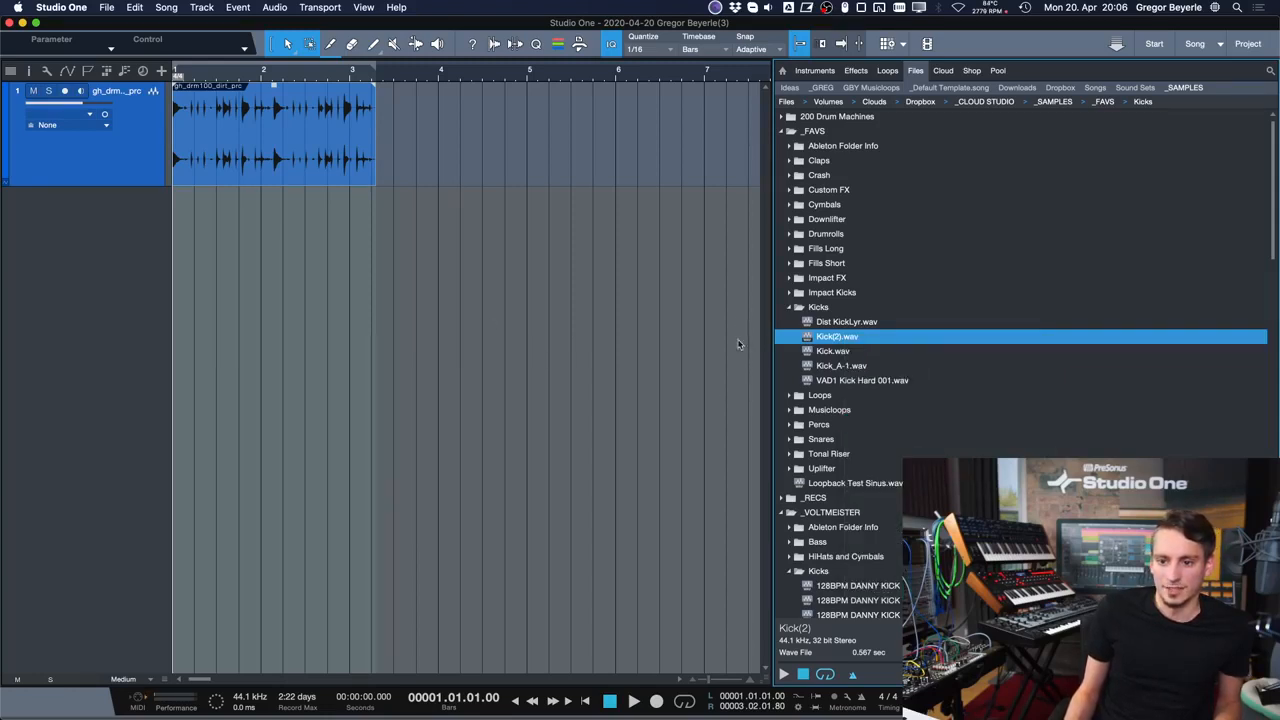
pyautogui.click(782, 72)
# - Create a new song from the Empty Song template with its default title and settings
pyautogui.click(1170, 51)
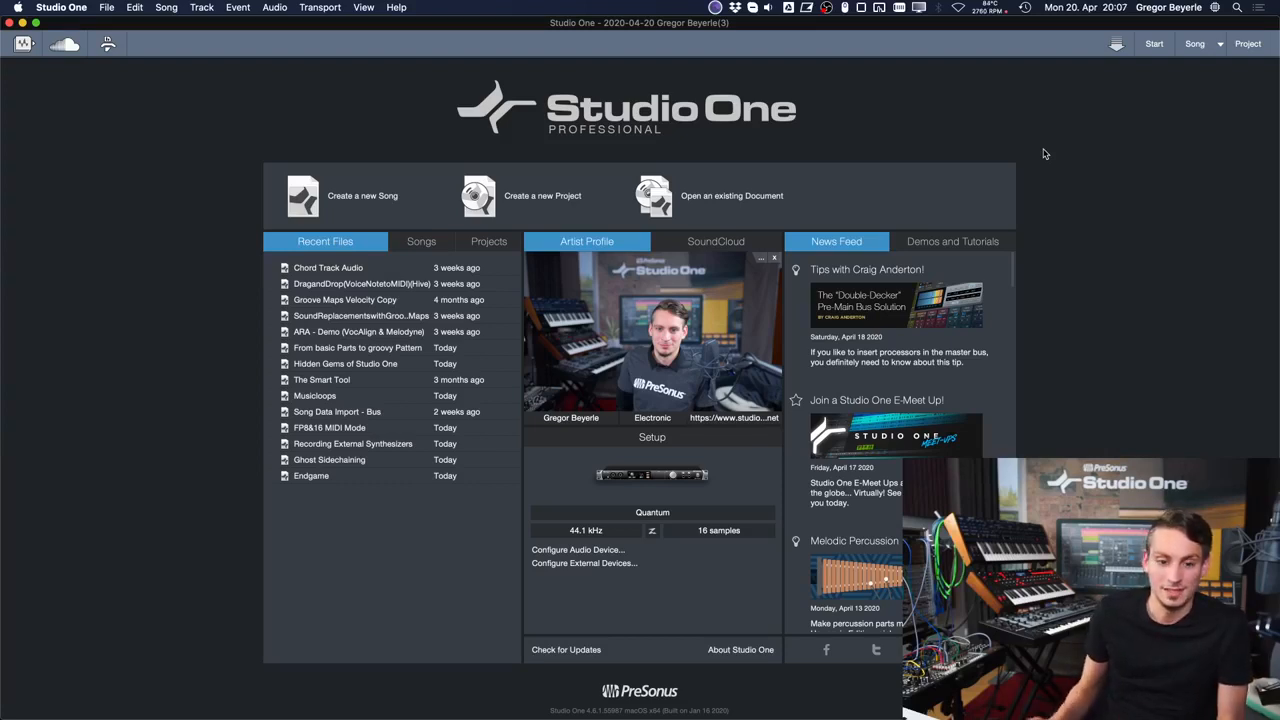
pyautogui.click(331, 197)
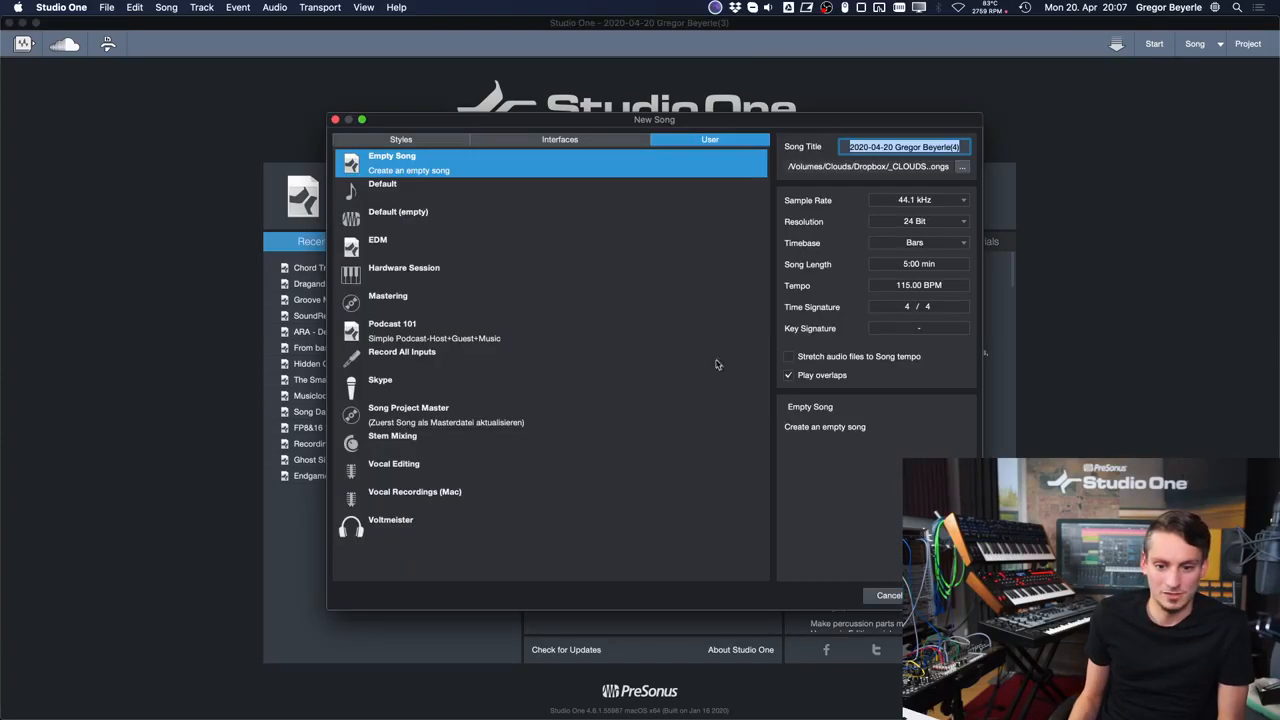
pyautogui.press('Return')
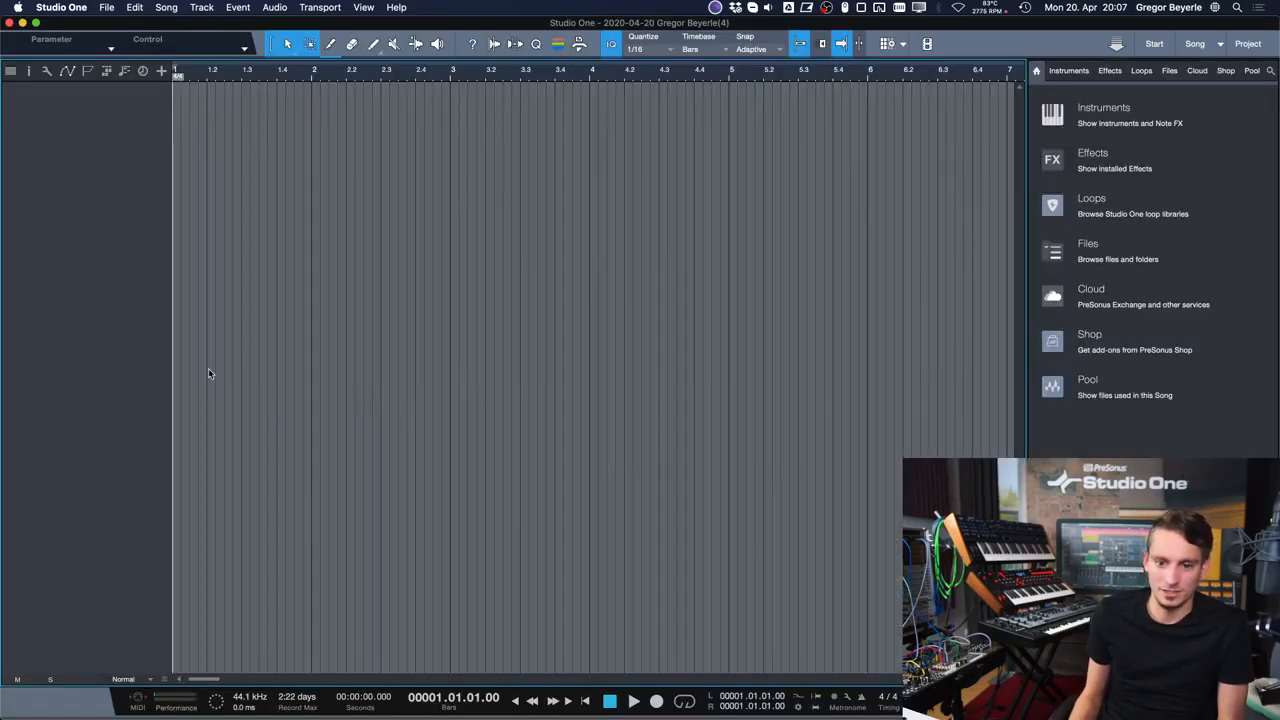
# - Add eight stereo audio tracks with default names to the empty song
pyautogui.press('t')
pyautogui.press('t')
pyautogui.press('t')
pyautogui.press('t')
pyautogui.press('t')
pyautogui.press('t')
pyautogui.press('t')
pyautogui.press('t')
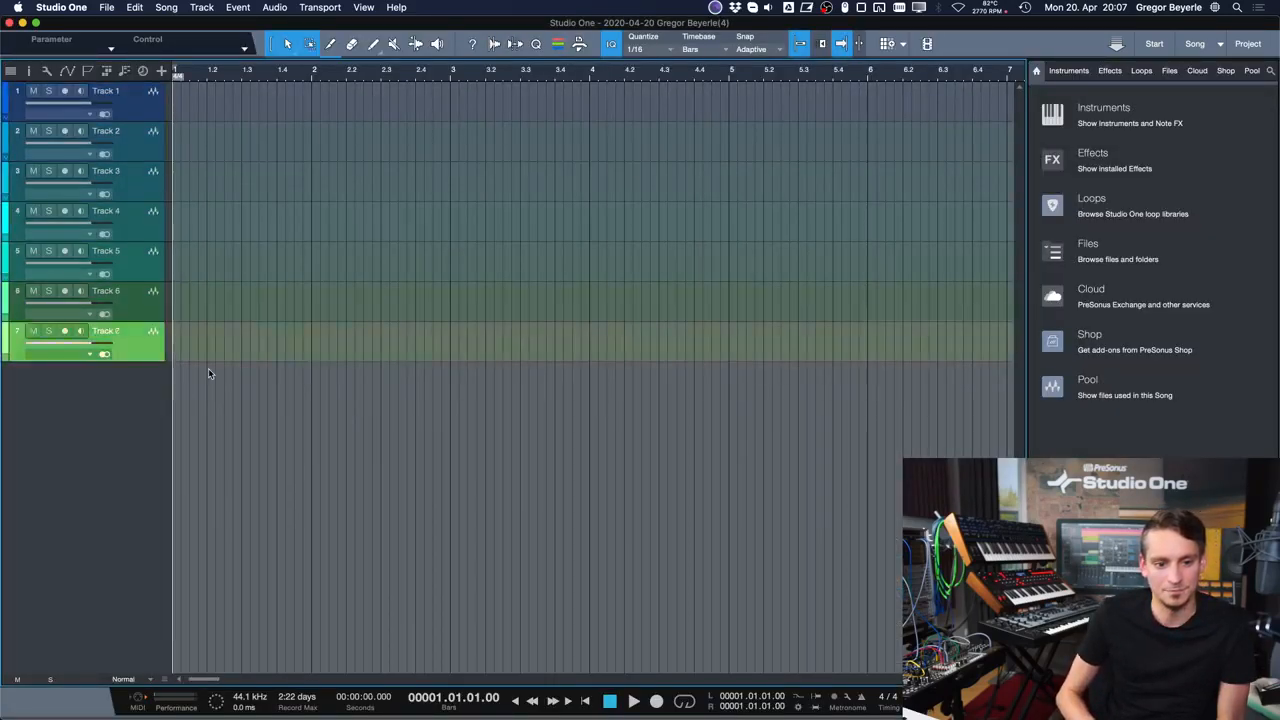
# - Select the channels of Tracks 1 to 4 in the mixer and enlarge its inserts and sends areas
pyautogui.click(116, 112)
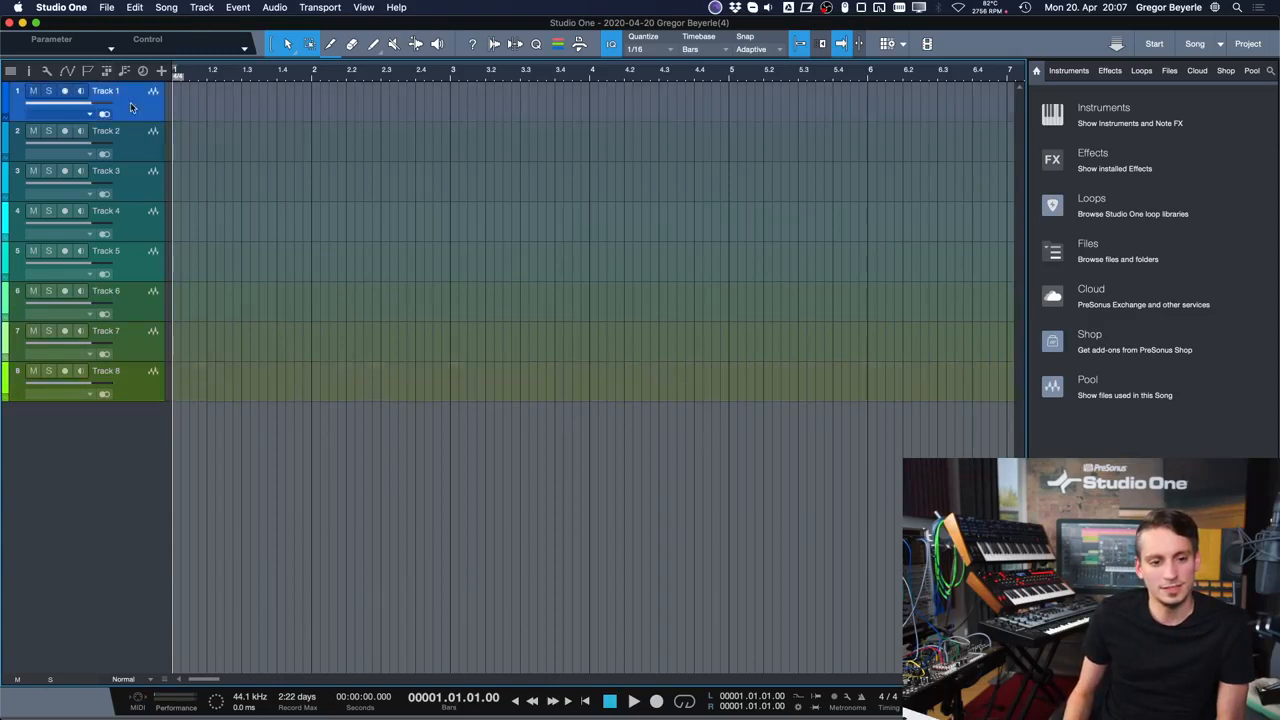
pyautogui.press('F3')
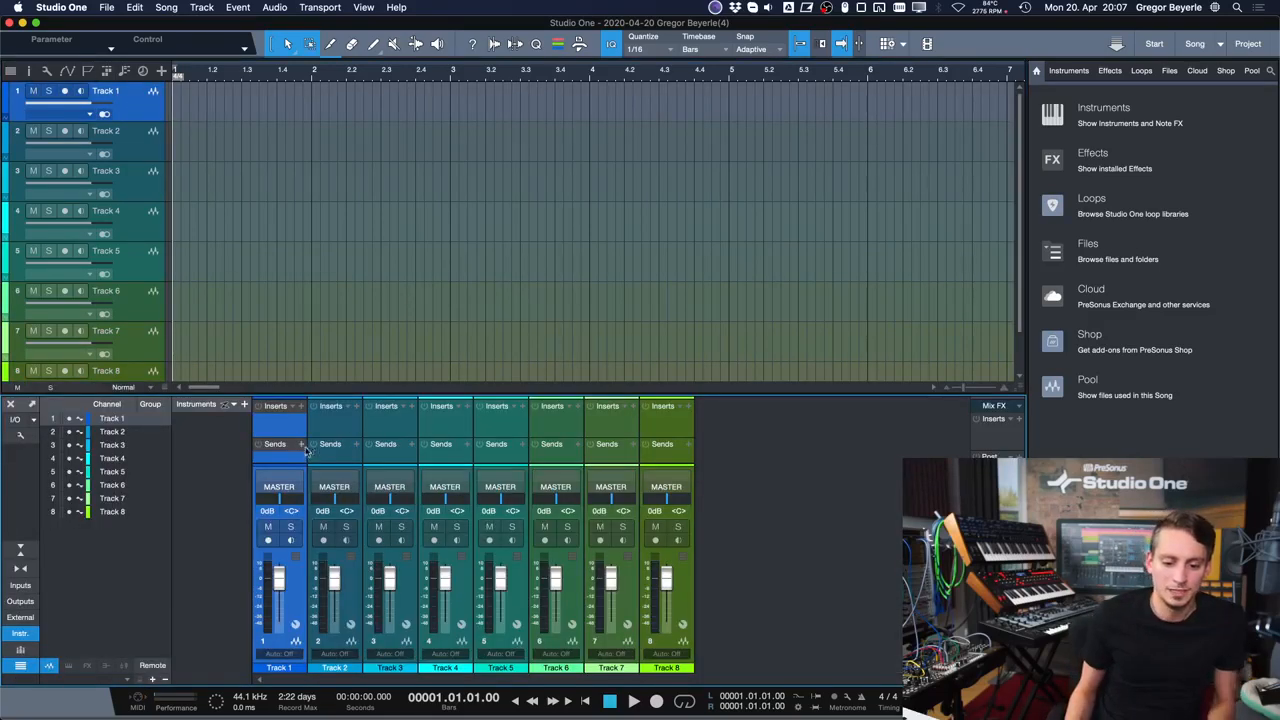
pyautogui.keyDown('shift'); pyautogui.click(451, 437); pyautogui.keyUp('shift')
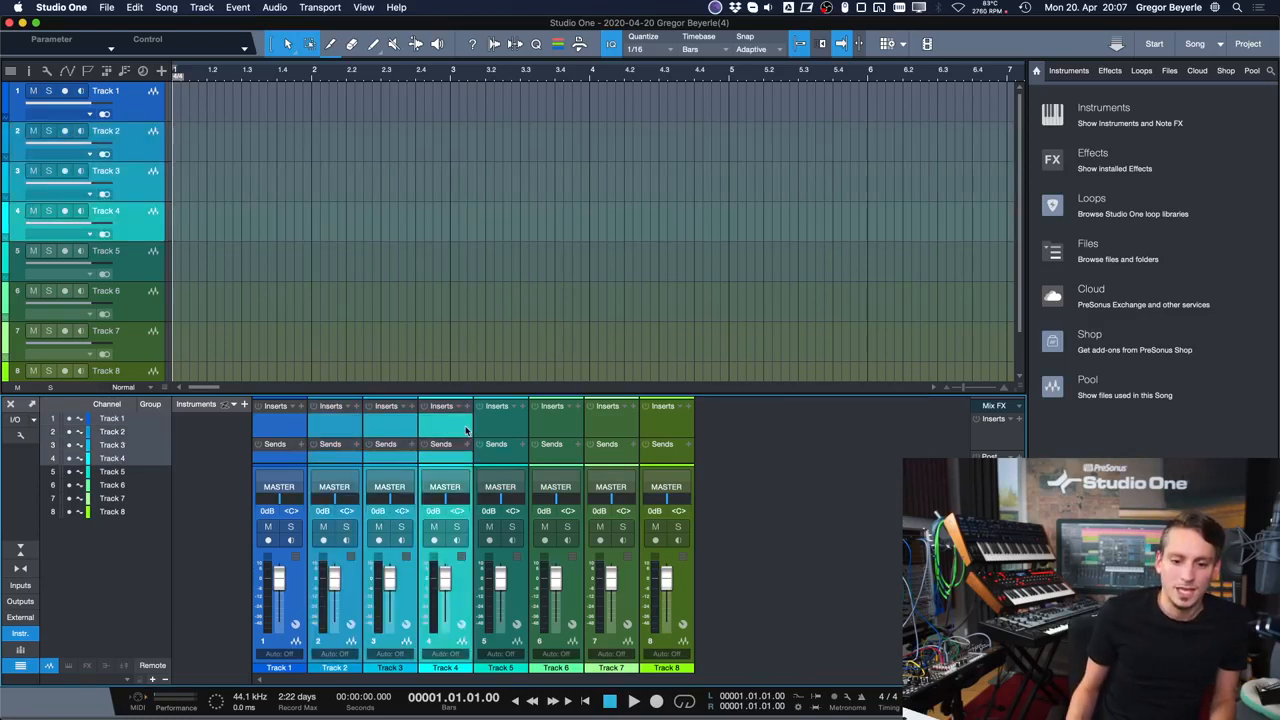
pyautogui.moveTo(469, 395); pyautogui.dragTo(470, 300)
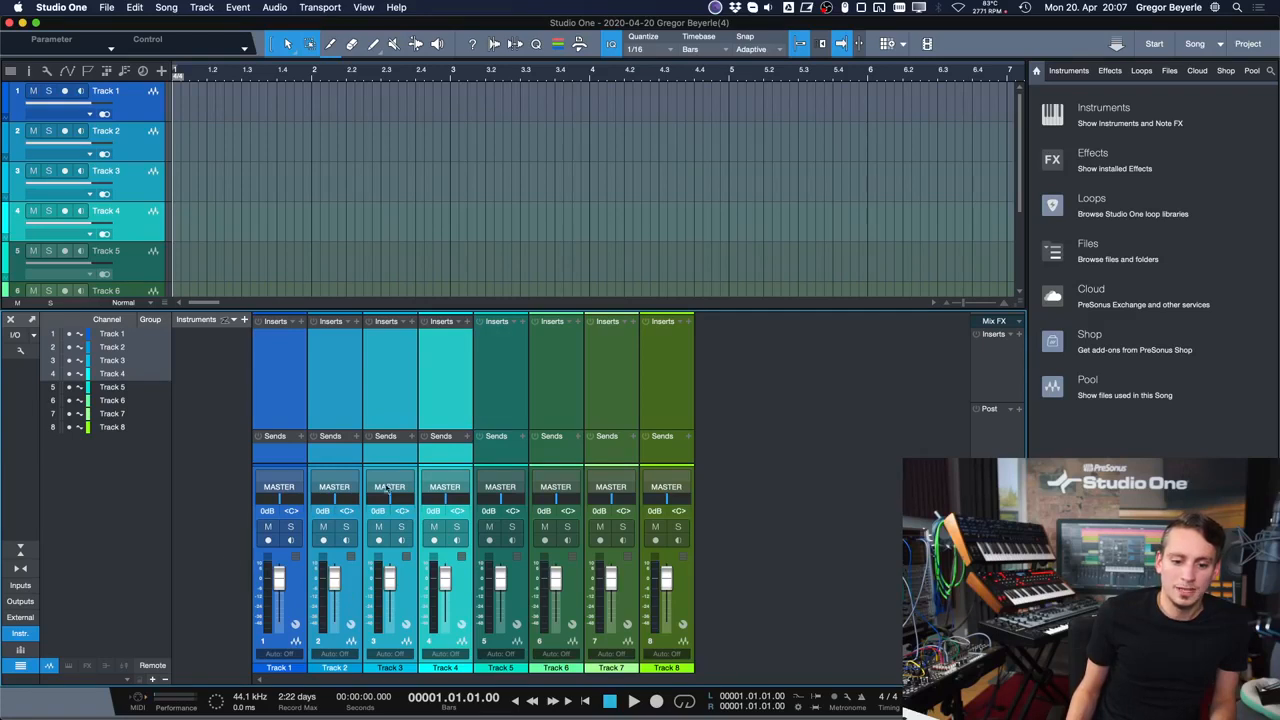
pyautogui.moveTo(337, 433); pyautogui.dragTo(340, 407)
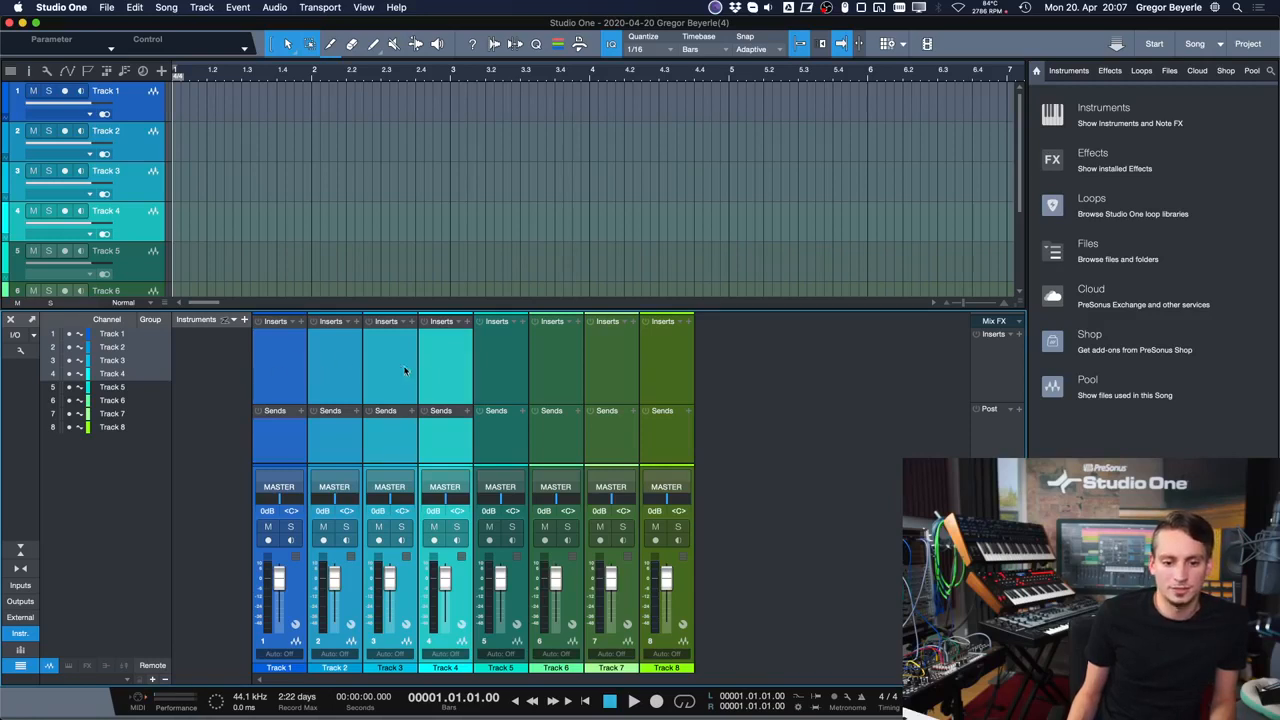
# - Group the selected Tracks 1 to 4 under the name Group 1
pyautogui.rightClick(338, 381)
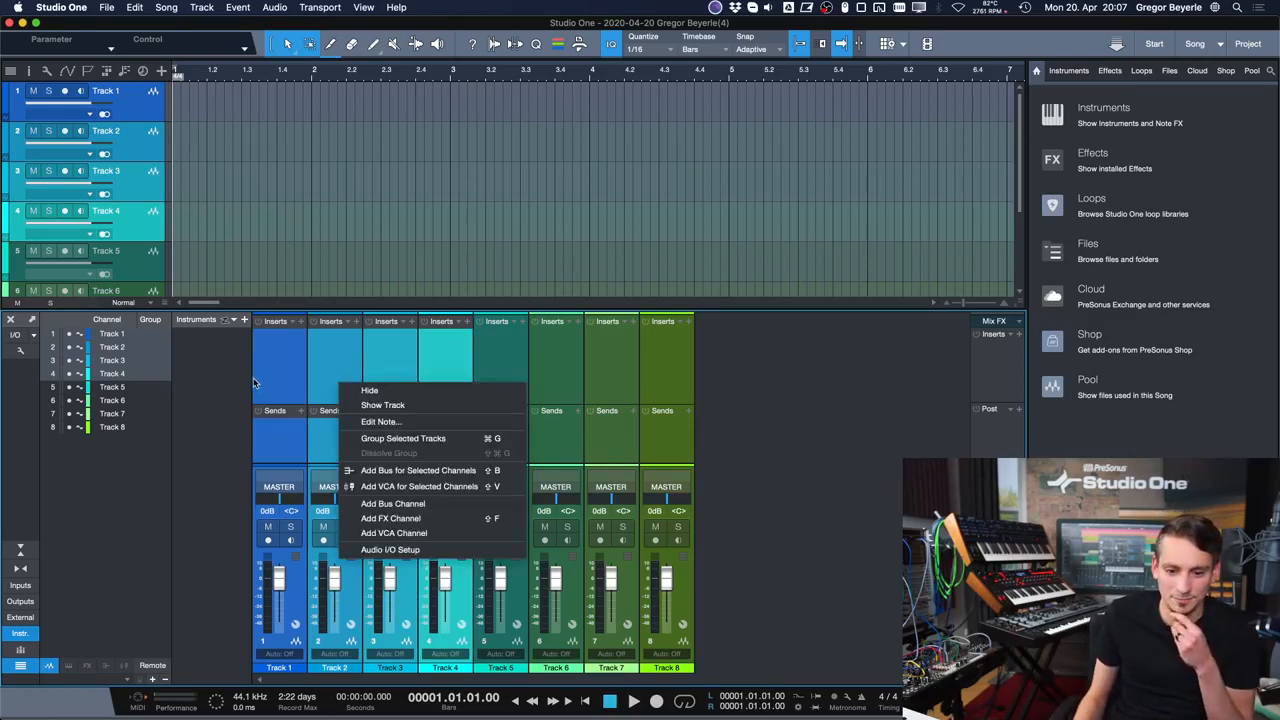
pyautogui.click(450, 440)
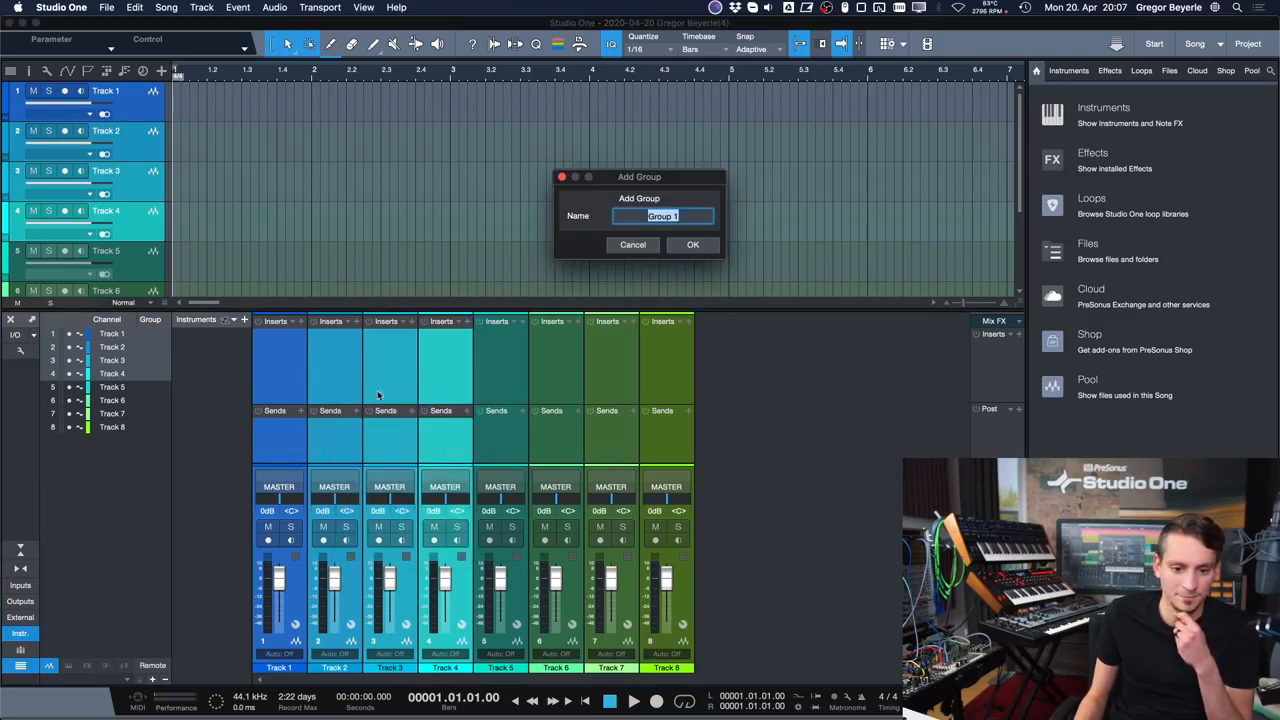
pyautogui.click(680, 246)
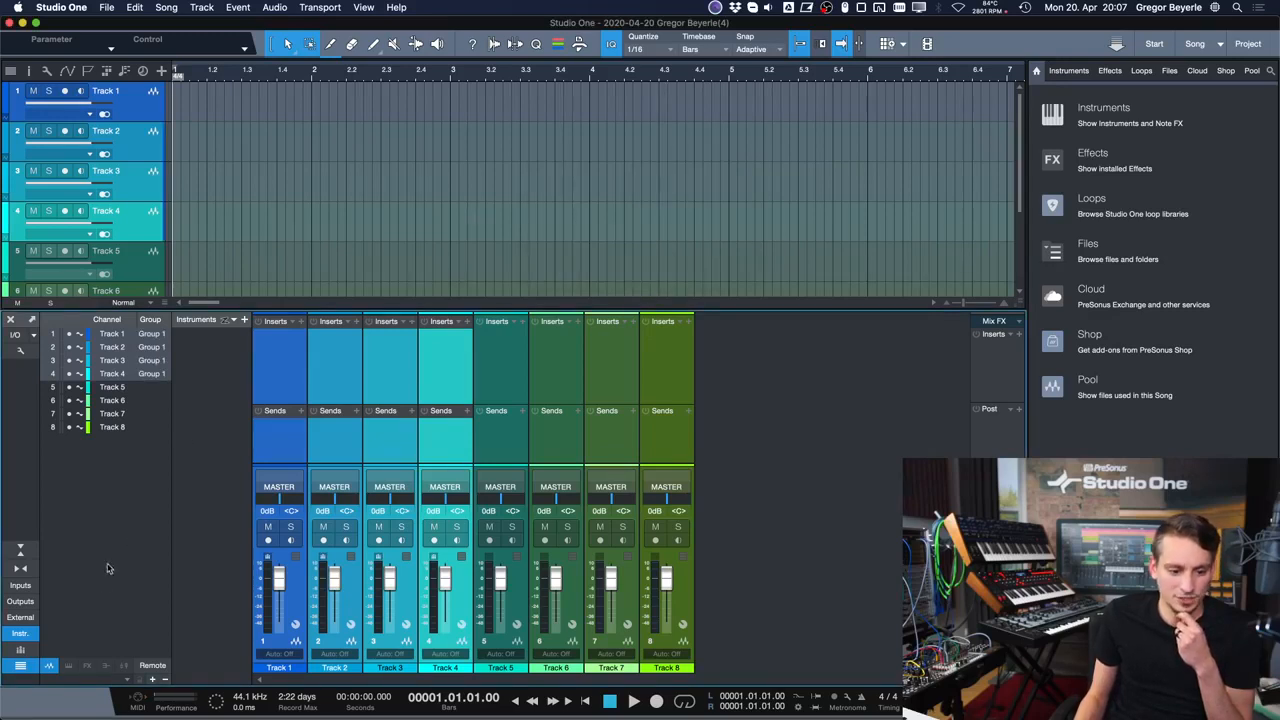
# - In Group 1's settings, enable Pan and disable Editing, Mute / Solo, Record / Monitor, Inserts and Sends, leaving Volume linked
pyautogui.click(18, 664)
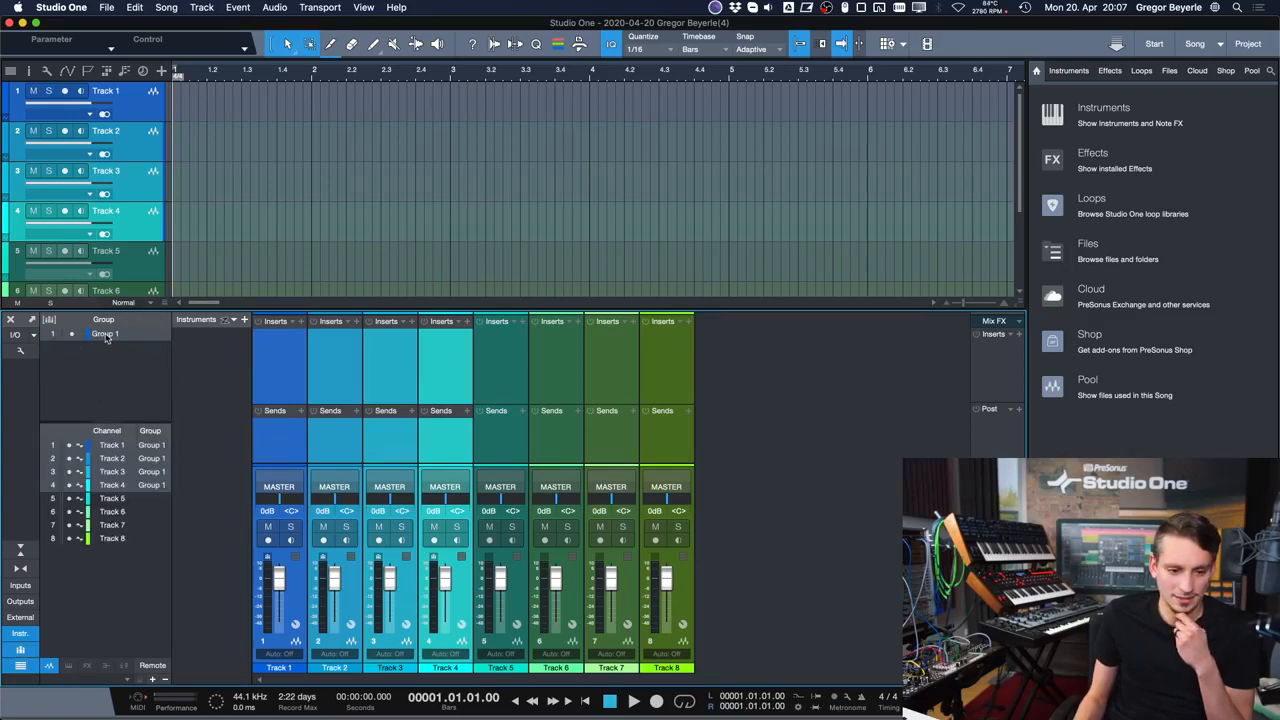
pyautogui.rightClick(107, 338)
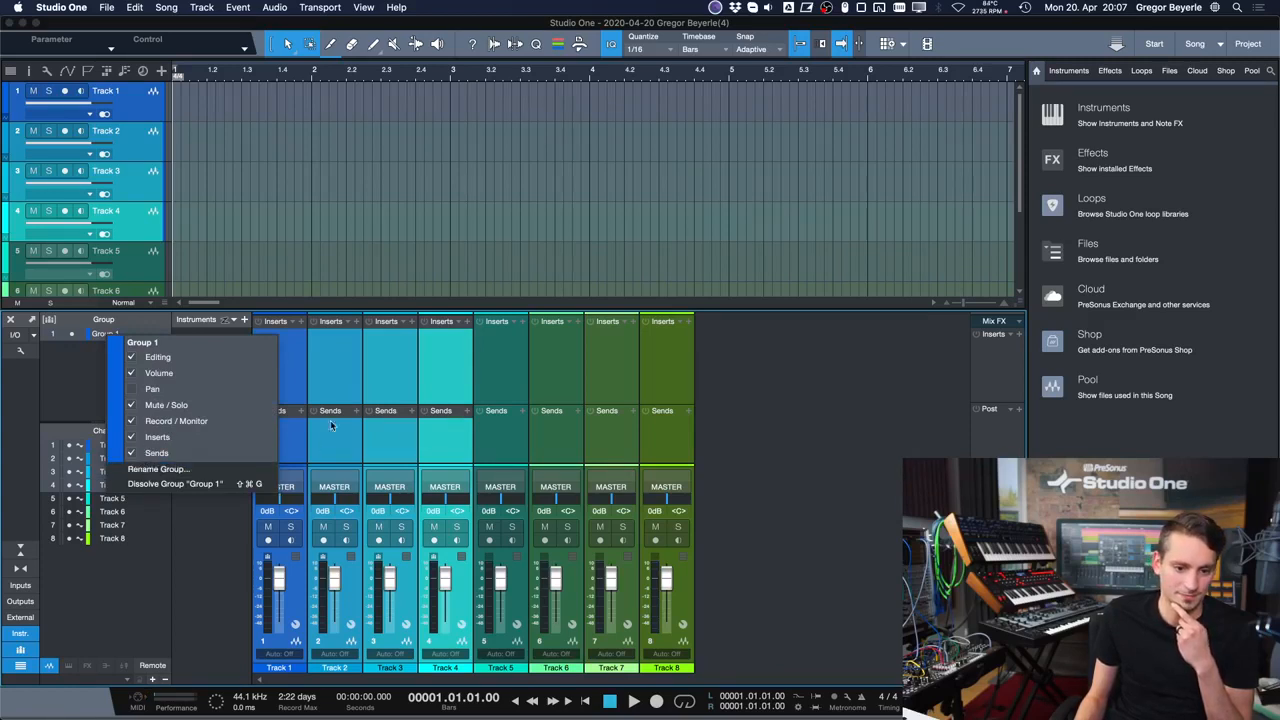
pyautogui.click(132, 358)
pyautogui.click(136, 389)
pyautogui.click(132, 405)
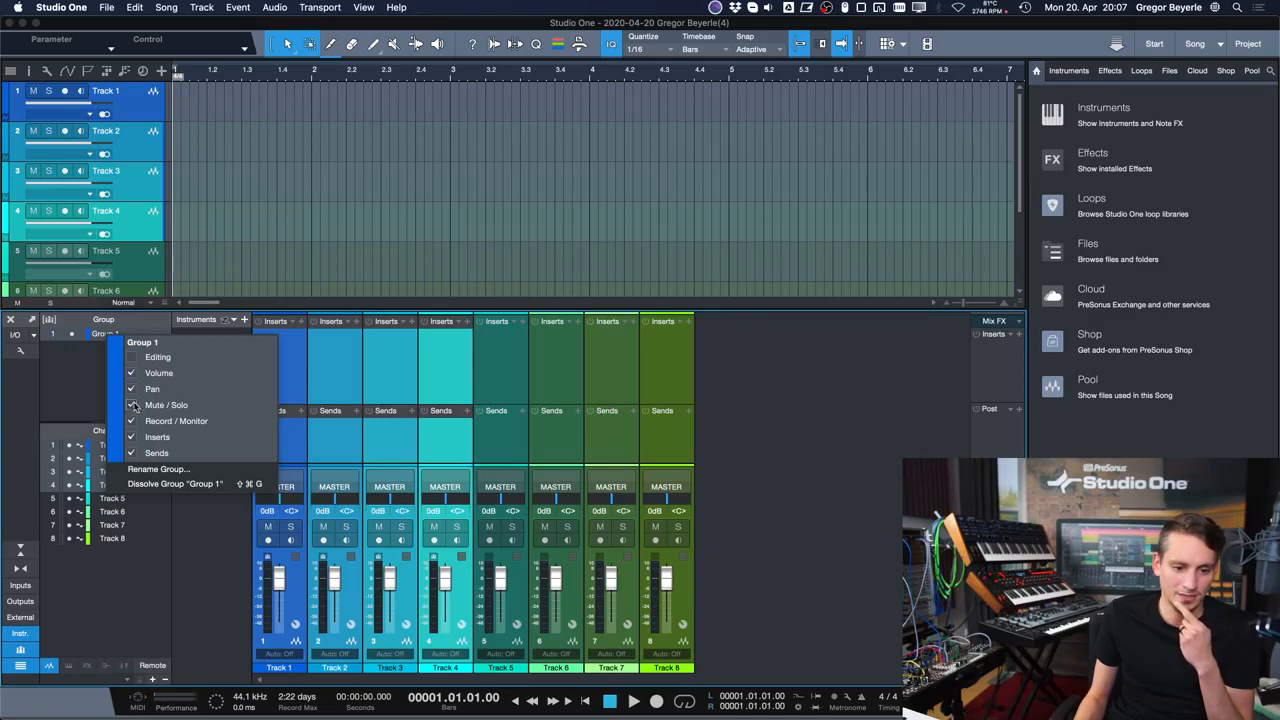
pyautogui.click(132, 421)
pyautogui.click(132, 437)
pyautogui.click(131, 453)
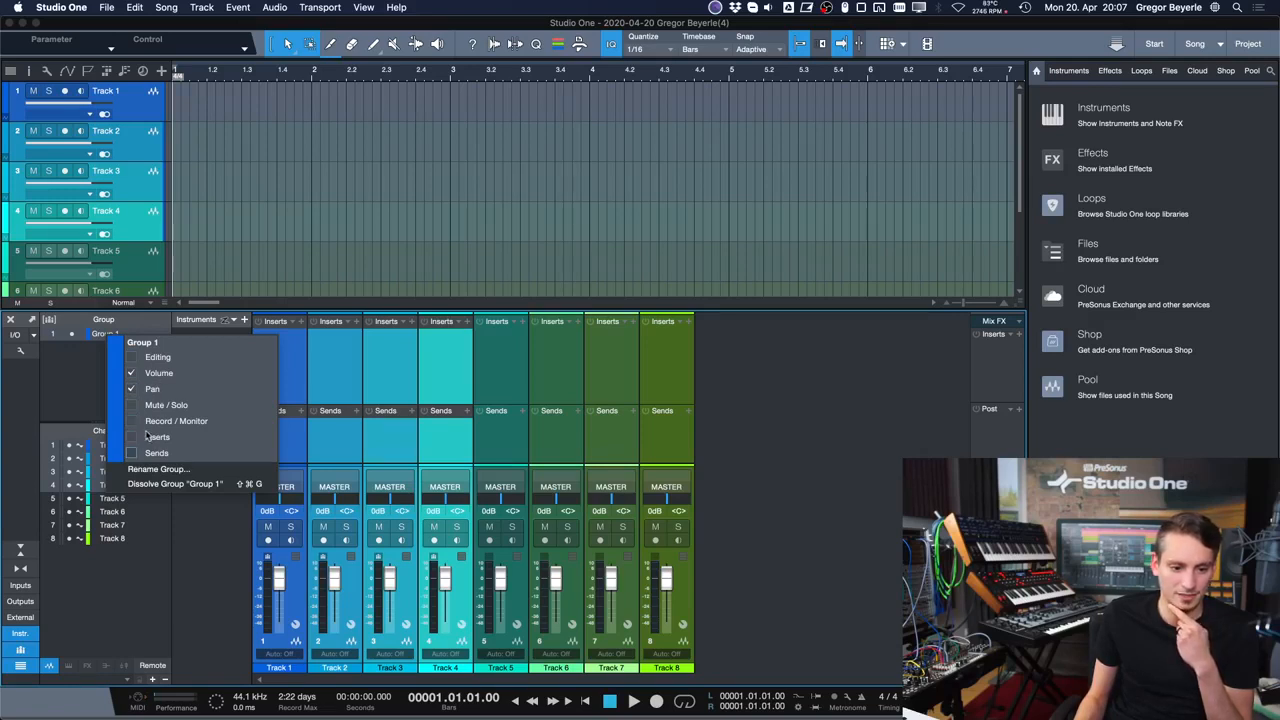
# - Pan the grouped channels to L6 and lower their volume to -8.0 dB using Track 3's controls
pyautogui.click(390, 376)
pyautogui.moveTo(385, 511)
pyautogui.mouseDown()
pyautogui.moveTo(353, 499)
pyautogui.moveTo(412, 500)
pyautogui.moveTo(392, 500)
pyautogui.mouseUp()
pyautogui.moveTo(390, 578); pyautogui.dragTo(390, 588)
# - Insert the Acme Opticom XLA-3 plug-in on Track 1 and close its window
pyautogui.click(303, 358)
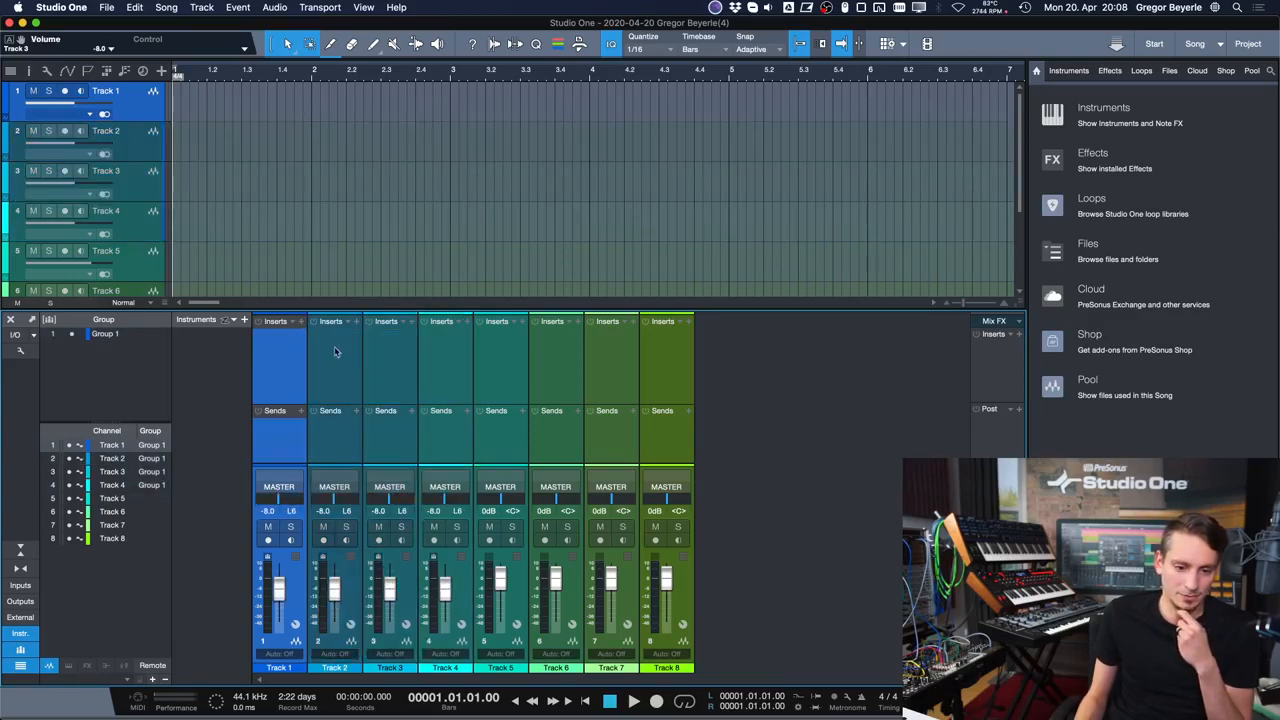
pyautogui.click(301, 322)
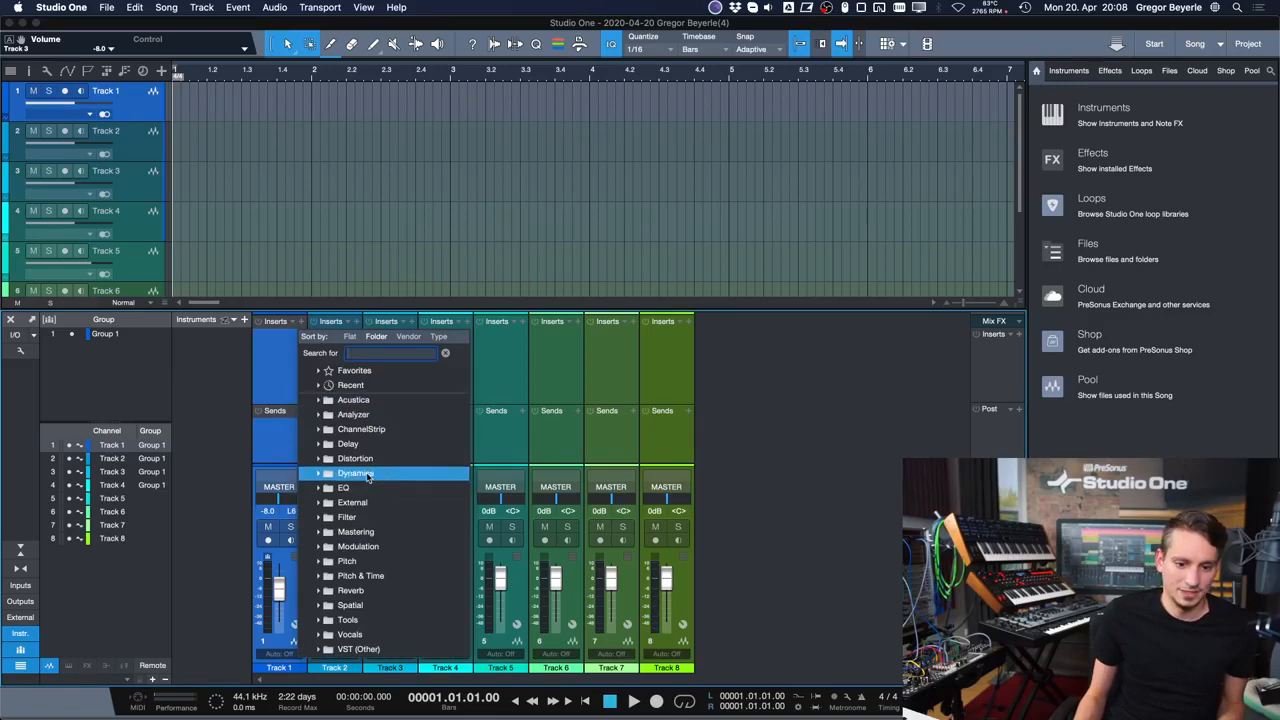
pyautogui.click(368, 474)
pyautogui.click(375, 494)
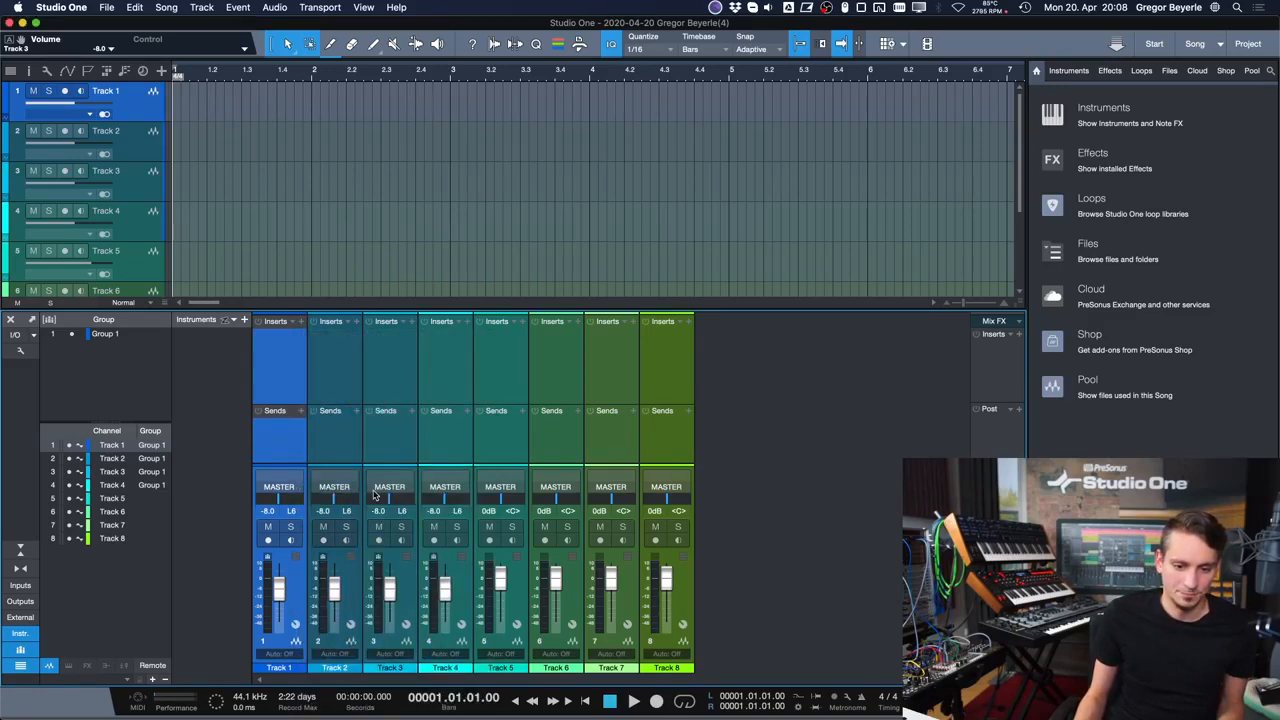
pyautogui.moveTo(488, 144); pyautogui.dragTo(664, 146)
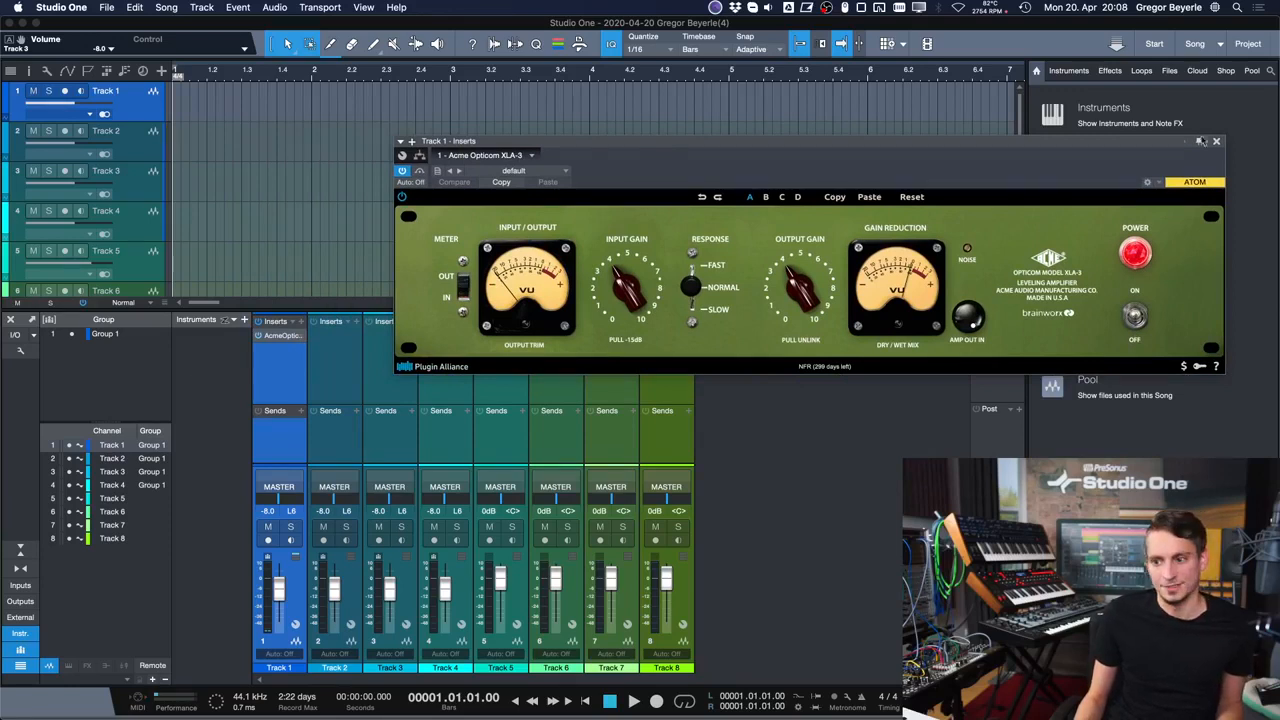
pyautogui.click(1216, 141)
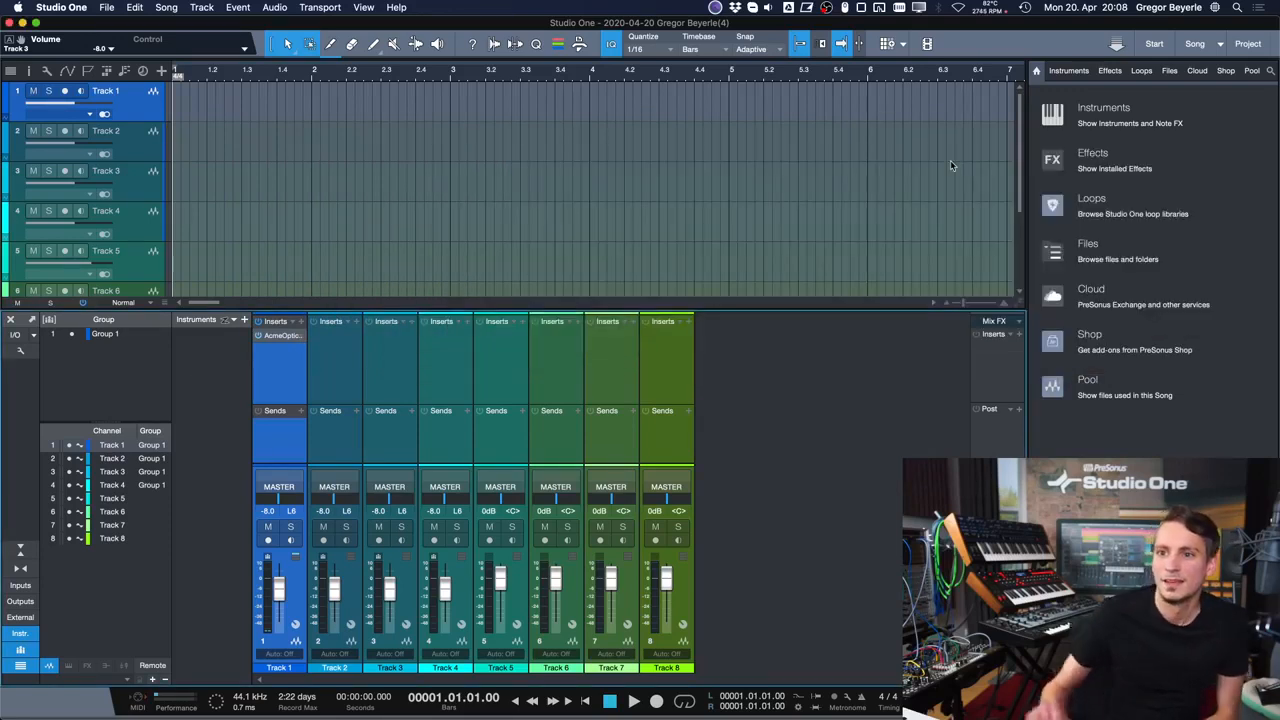
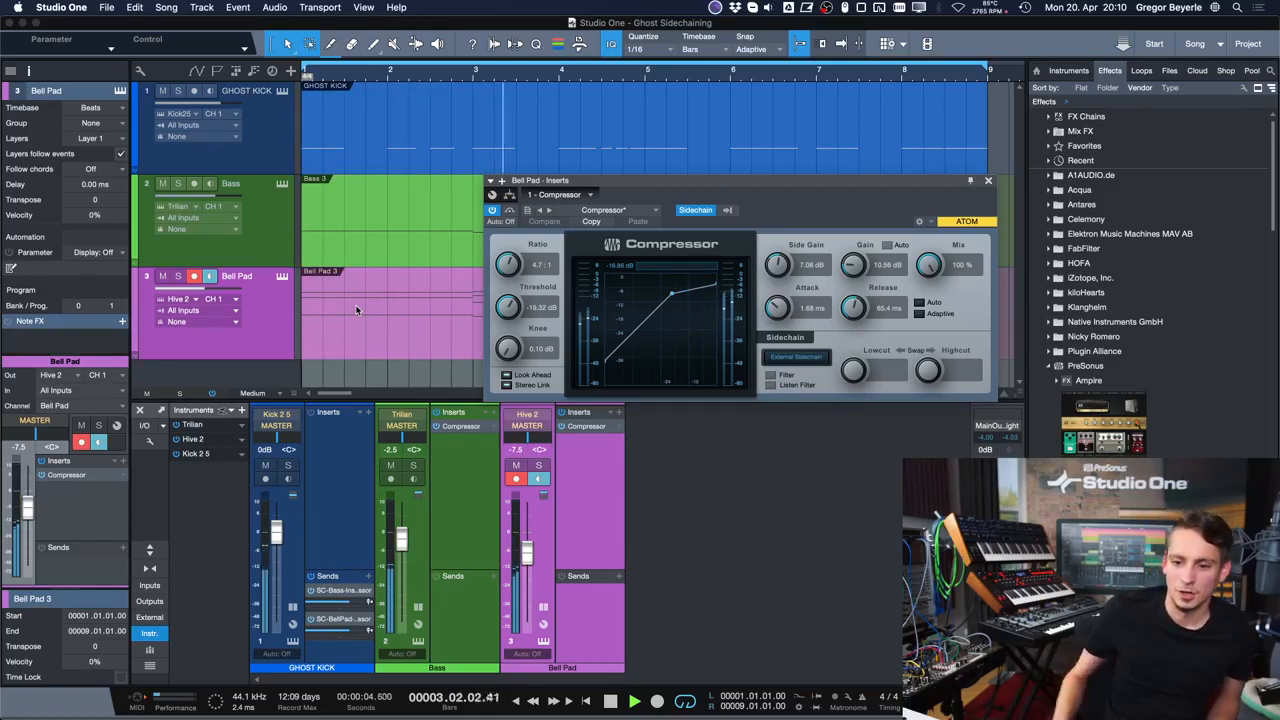
# - Move the Bell Pad's Compressor window clear of the arrangement and stop playback of the Ghost Sidechaining song
pyautogui.moveTo(796, 183); pyautogui.dragTo(942, 378)
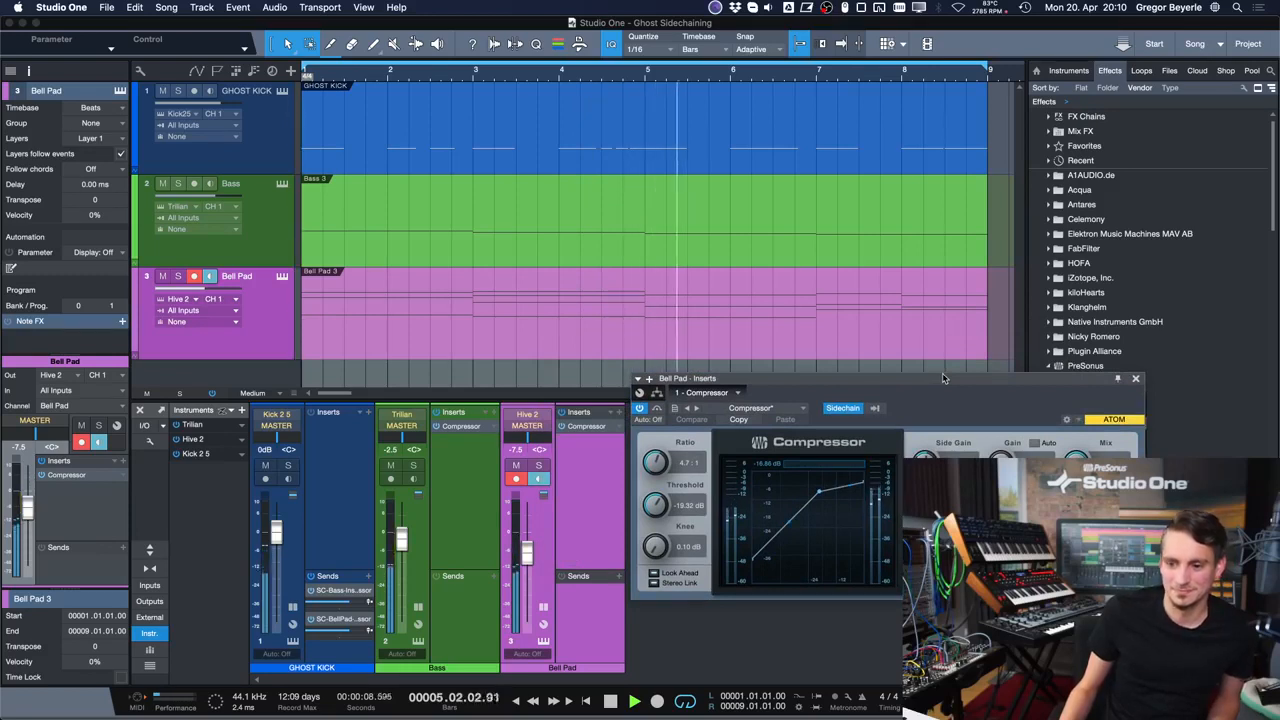
pyautogui.press('space')
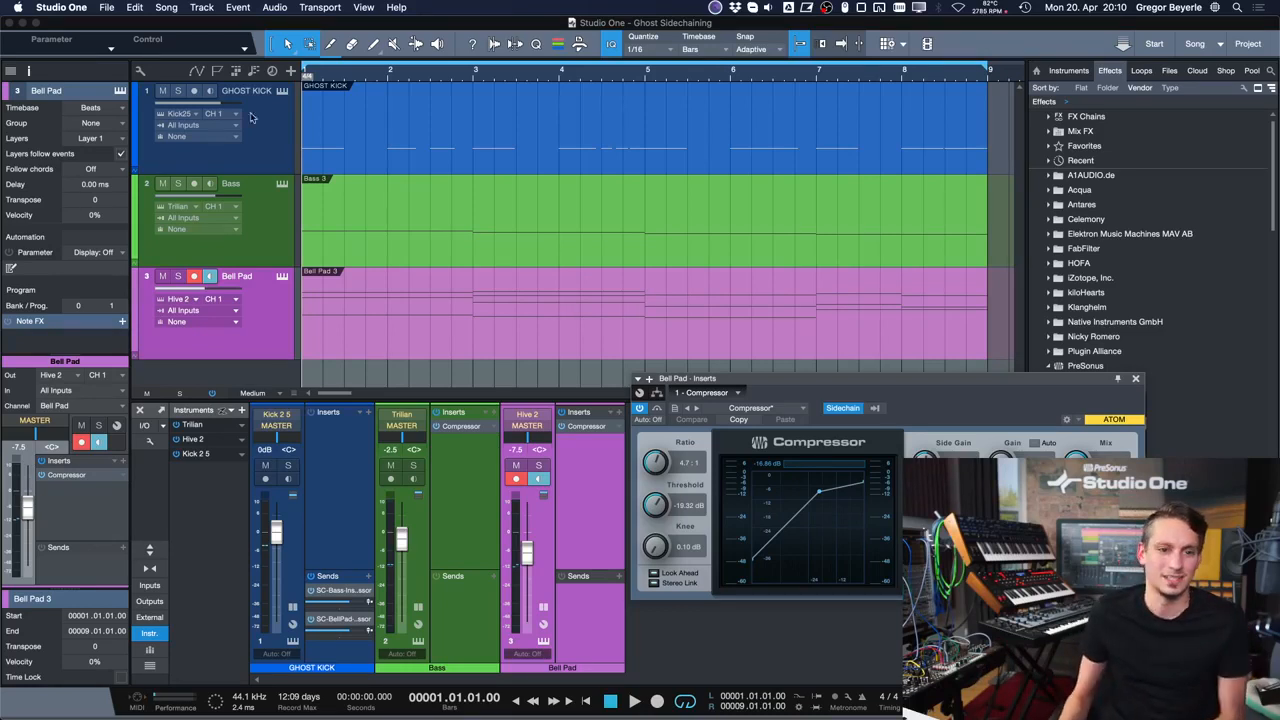
# - Add a stereo output channel in the song's audio I/O setup and apply the change
pyautogui.click(166, 7)
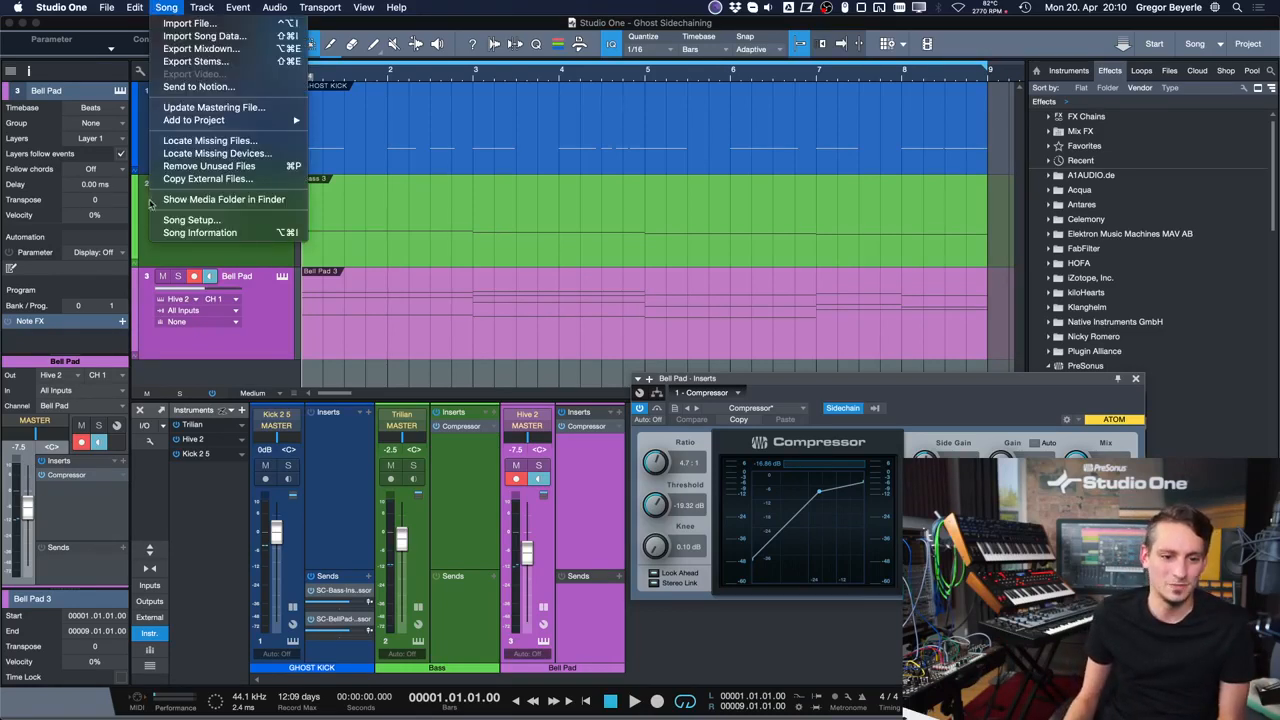
pyautogui.click(174, 219)
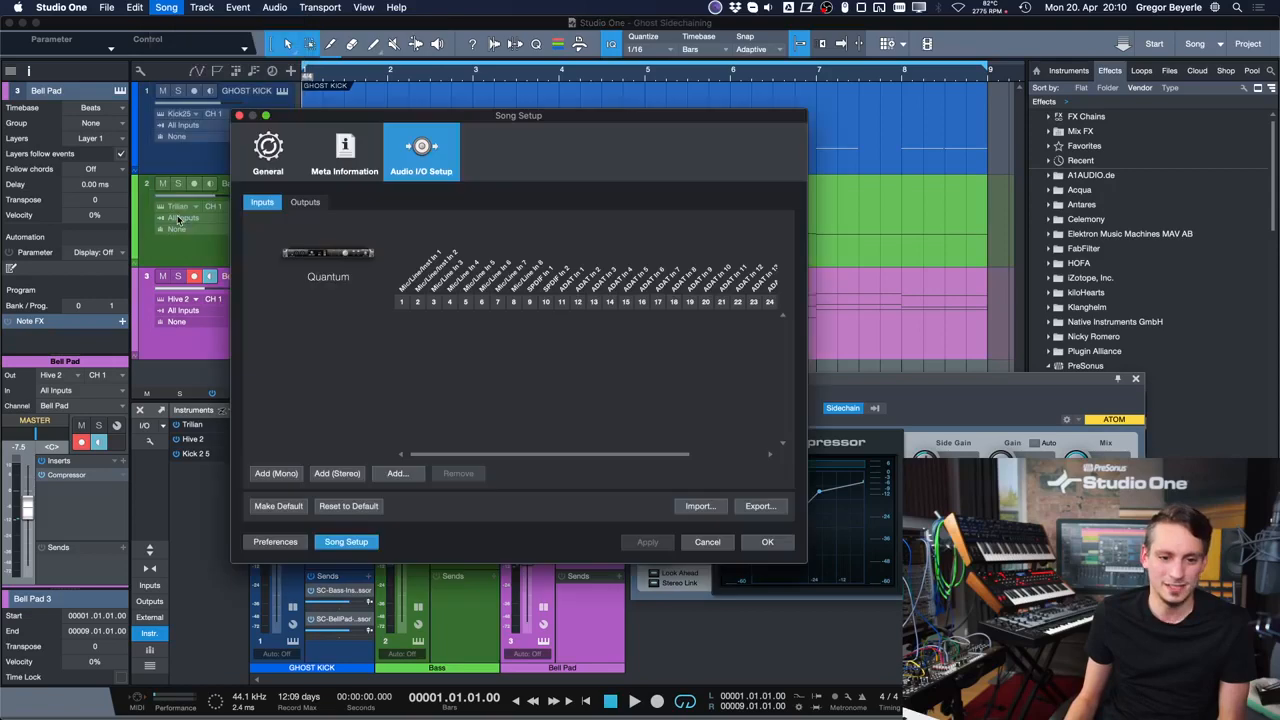
pyautogui.click(300, 202)
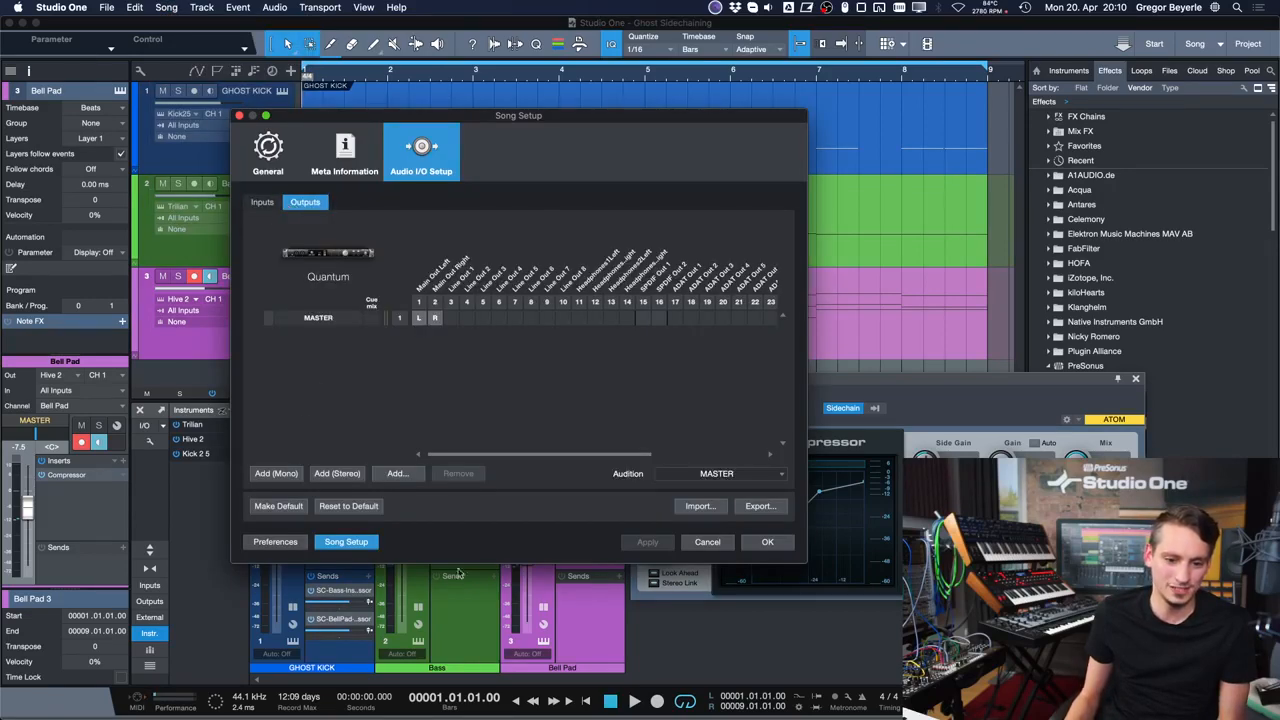
pyautogui.click(337, 474)
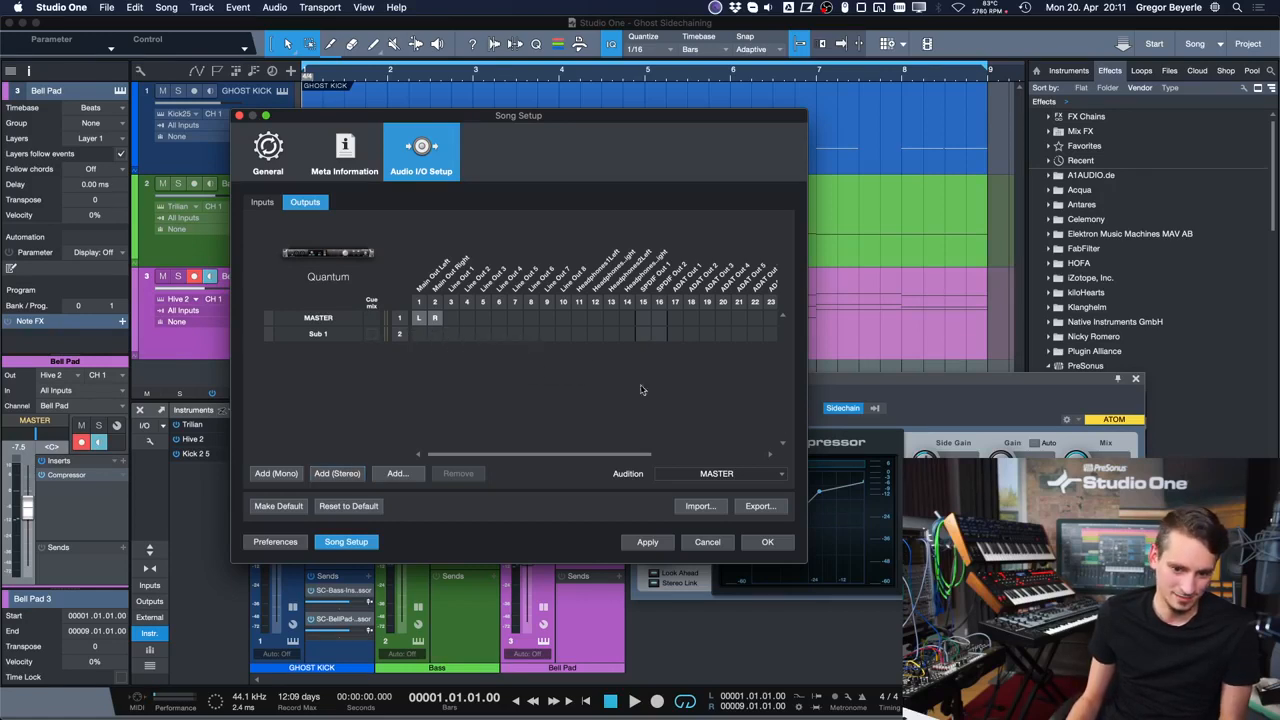
pyautogui.click(647, 542)
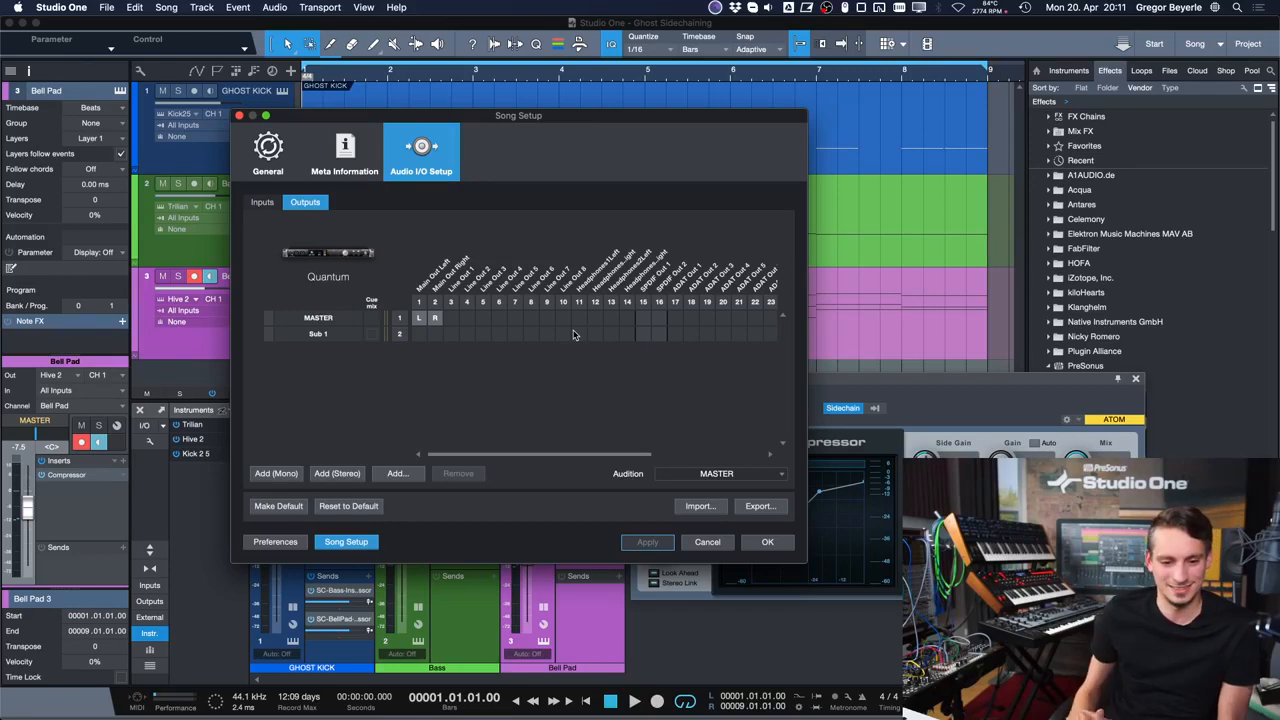
# - Rename the Sub 1 output as NONE, apply the change and close the song setup
pyautogui.doubleClick(296, 333)
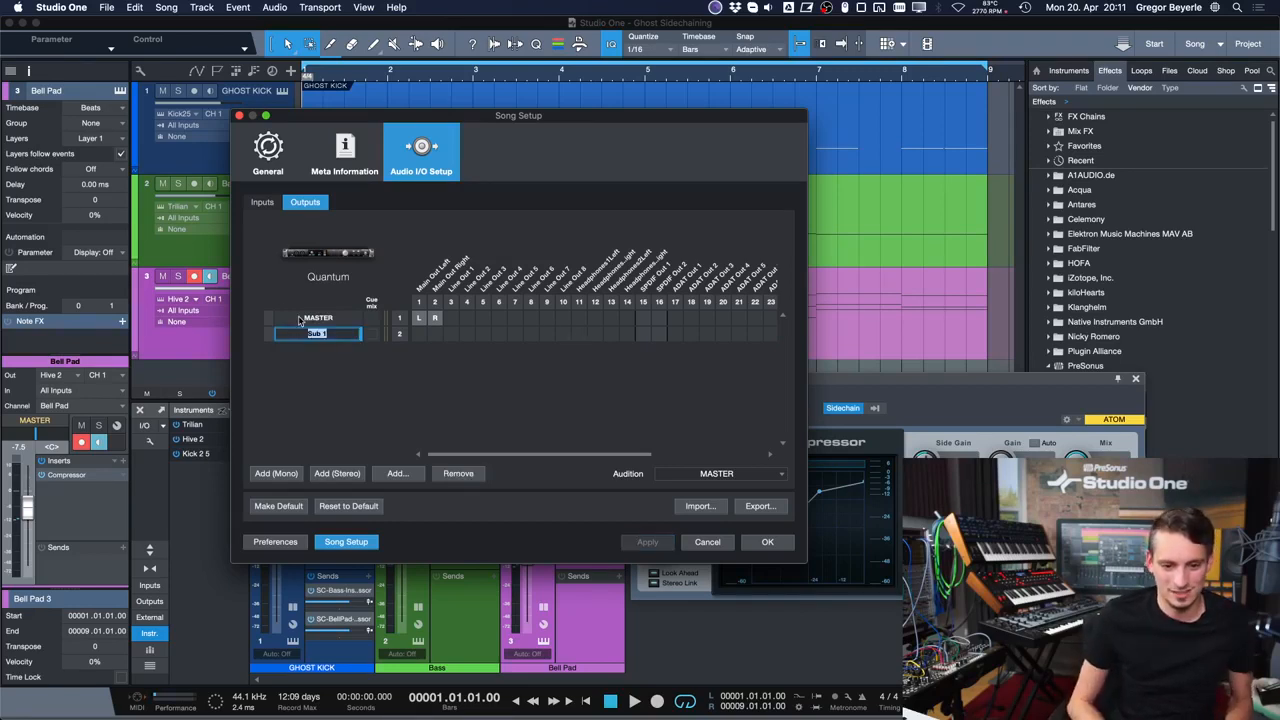
pyautogui.write('NONE')
pyautogui.press('Return')
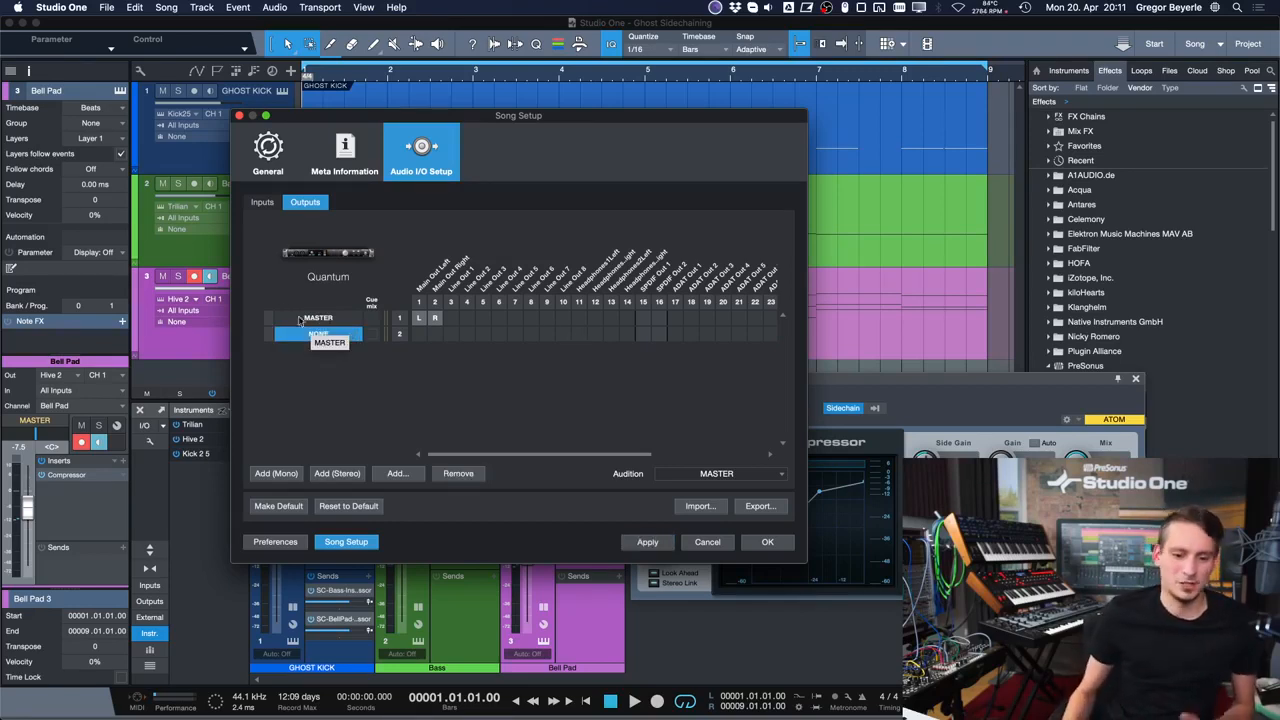
pyautogui.click(333, 346)
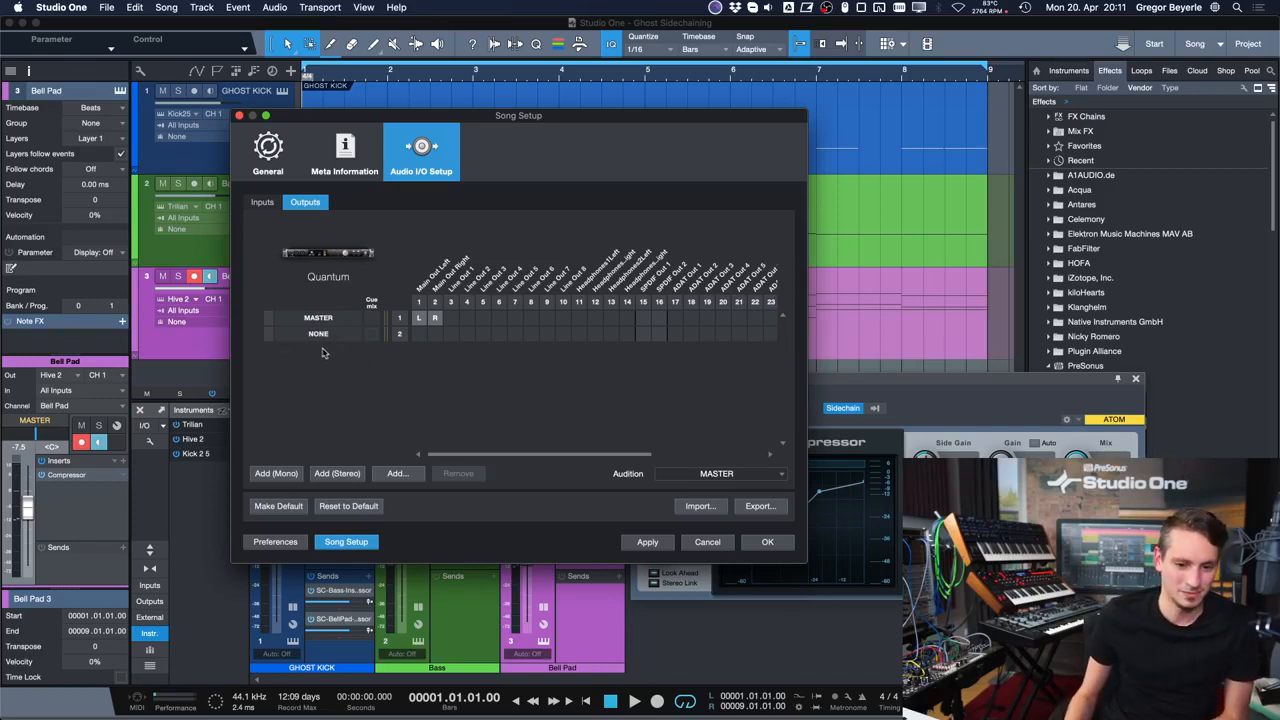
pyautogui.click(320, 338)
pyautogui.click(647, 542)
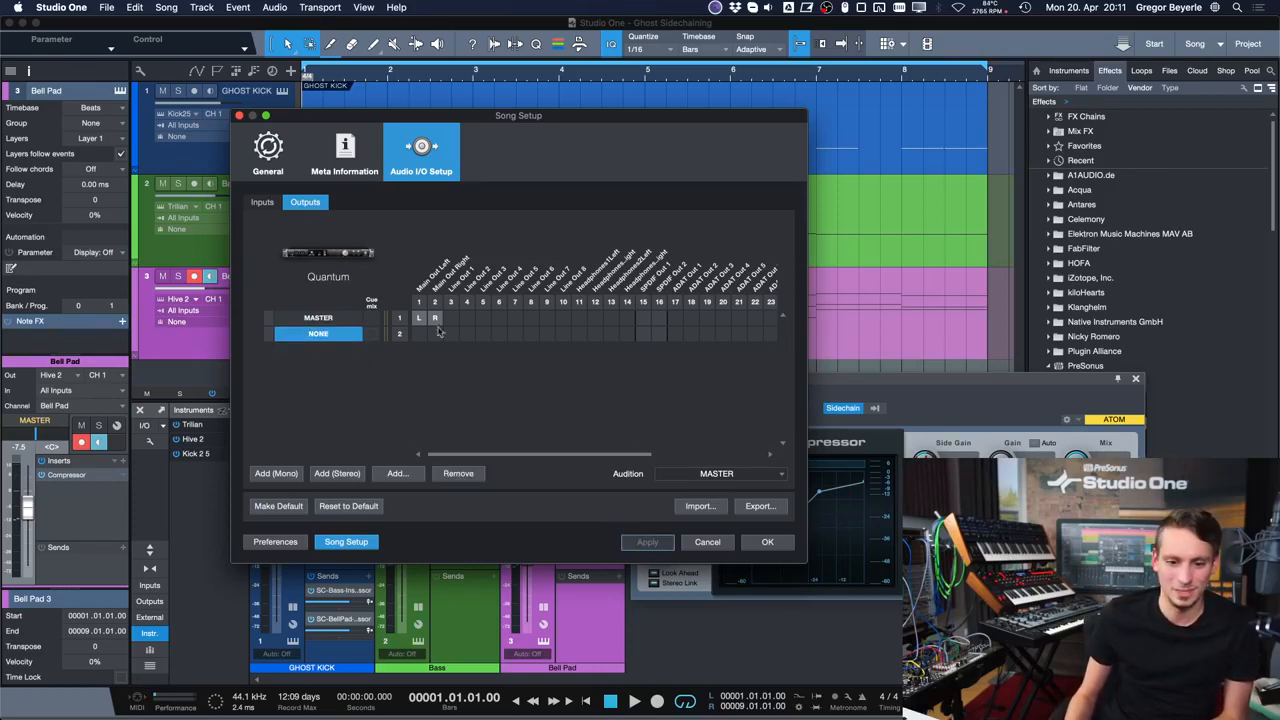
pyautogui.click(767, 542)
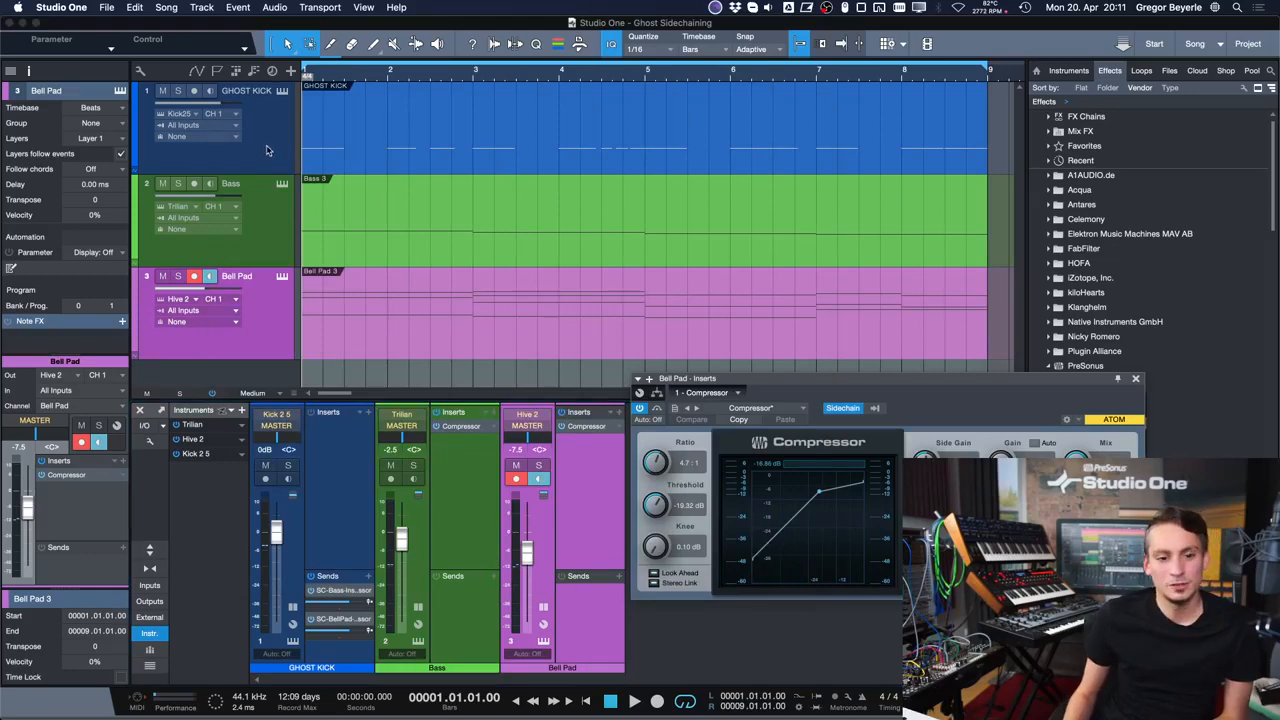
# - Route the GHOST KICK channel's output to NONE
pyautogui.click(267, 157)
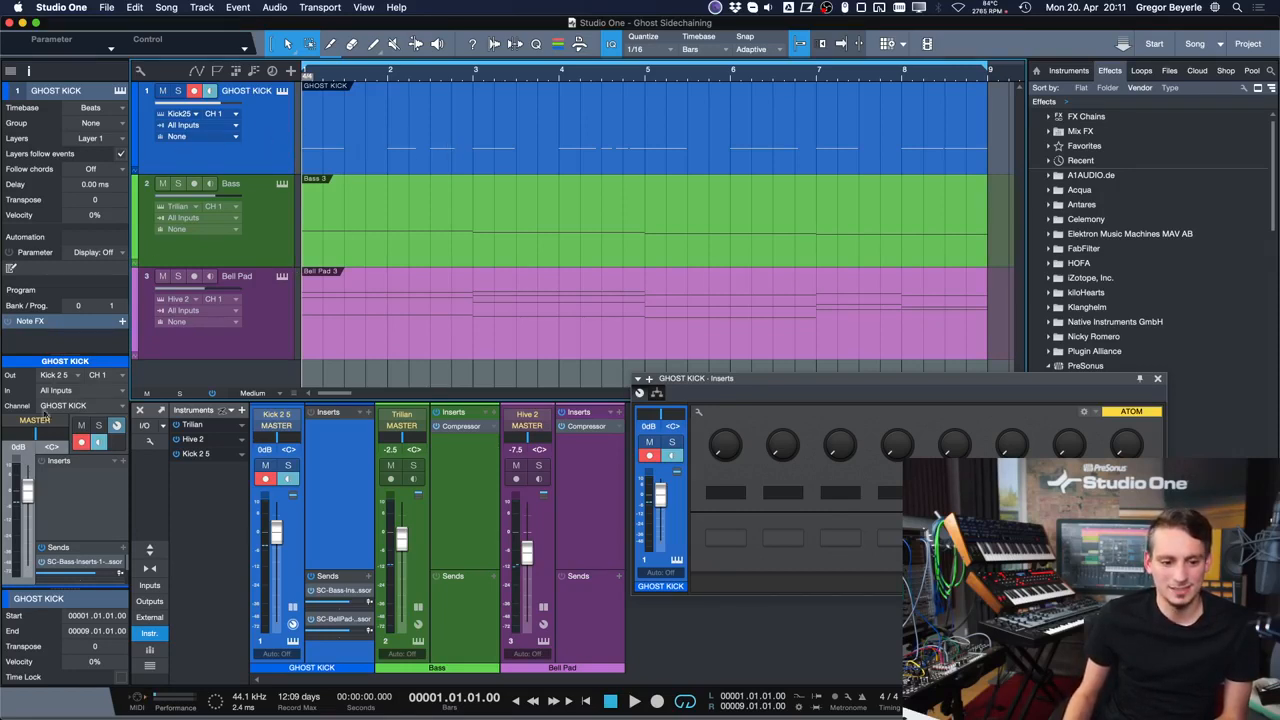
pyautogui.click(34, 421)
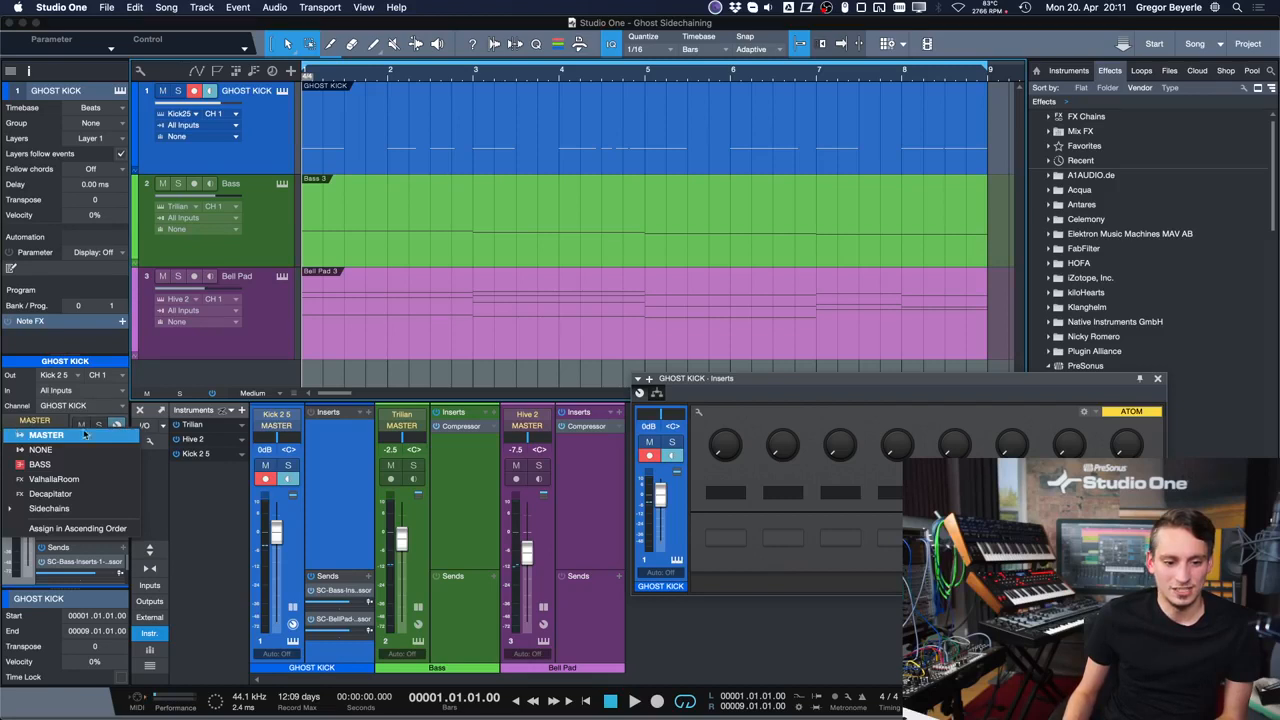
pyautogui.click(22, 452)
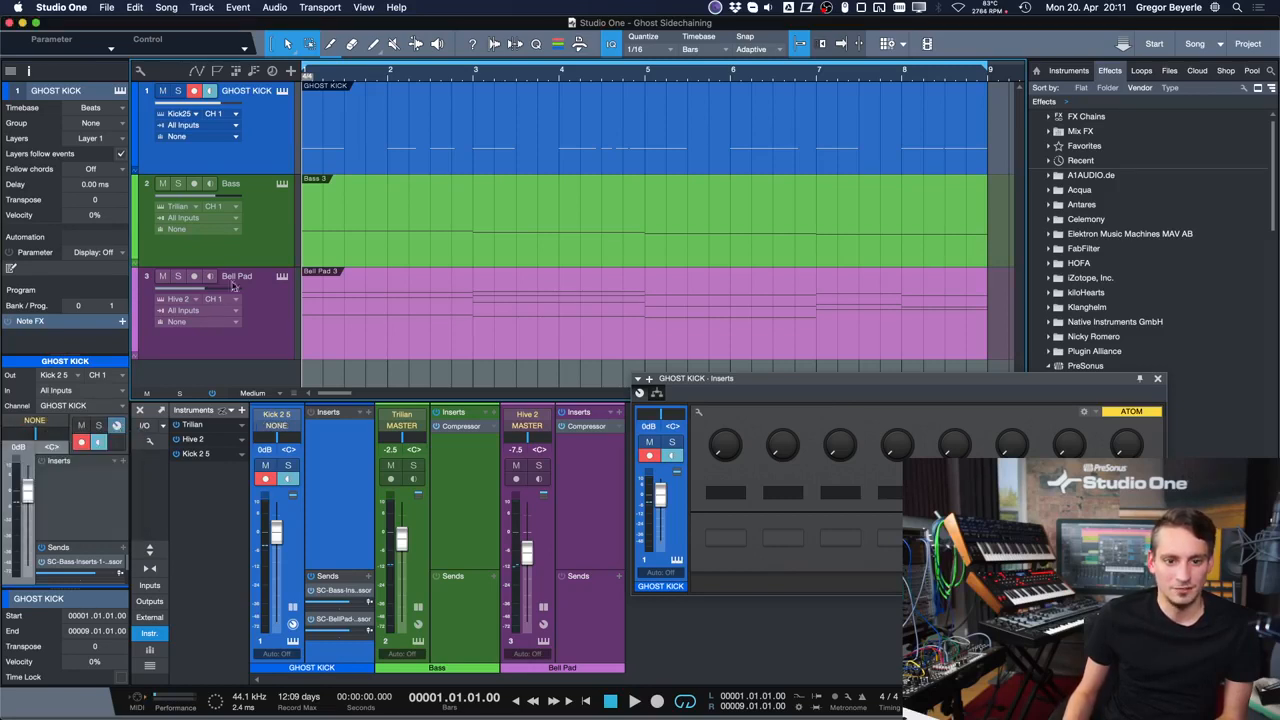
# - Solo GHOST KICK, play the song to check its signal, close the Trilian instrument window and stop playback
pyautogui.click(282, 185)
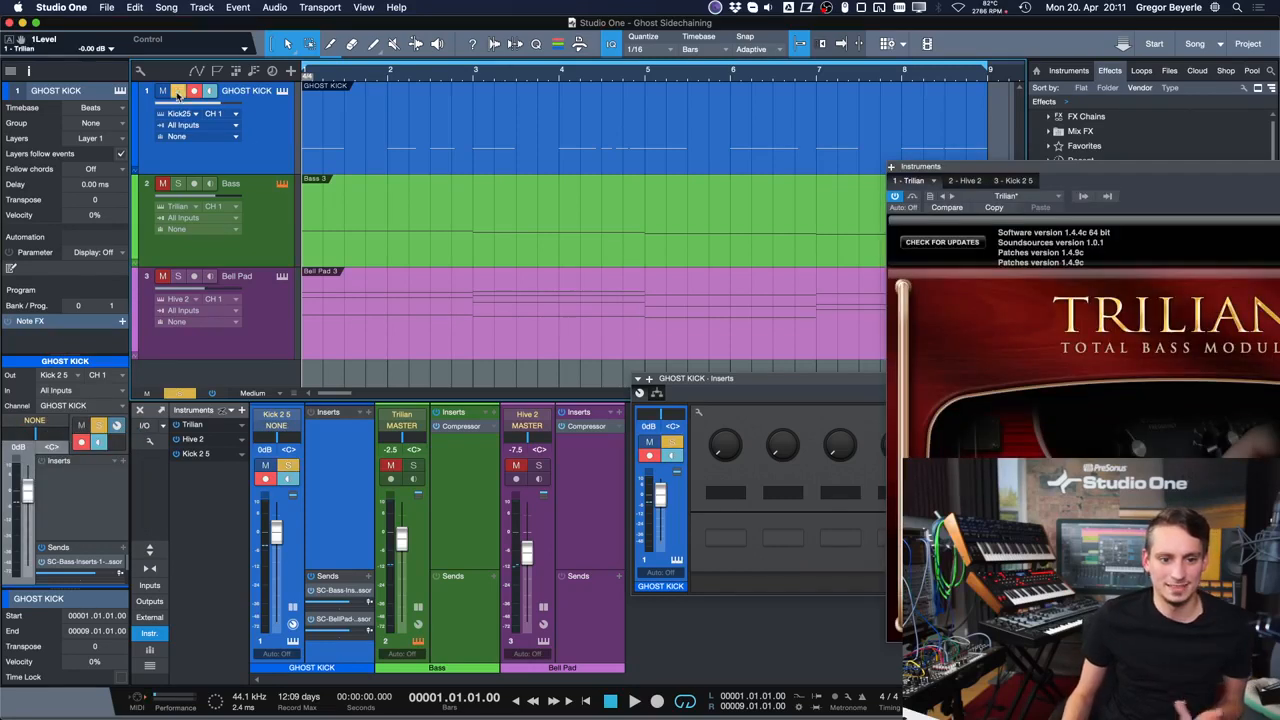
pyautogui.press('space')
pyautogui.moveTo(1125, 169); pyautogui.dragTo(775, 185)
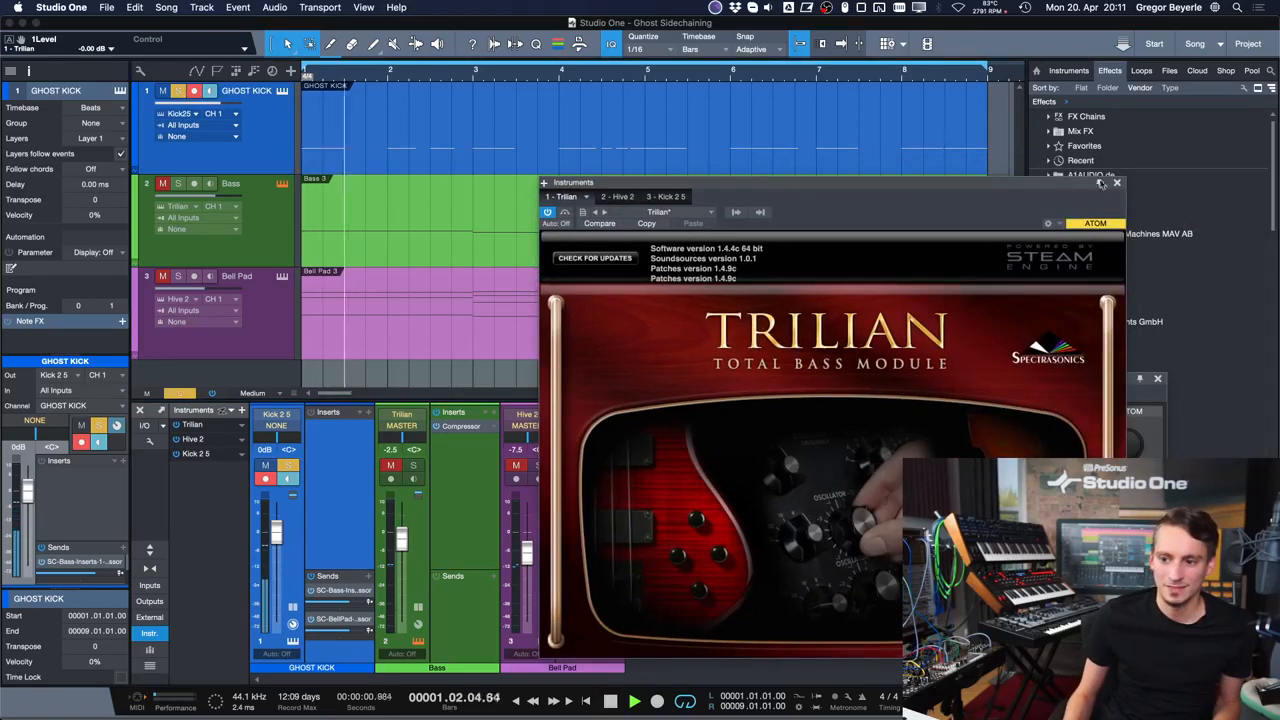
pyautogui.click(1118, 183)
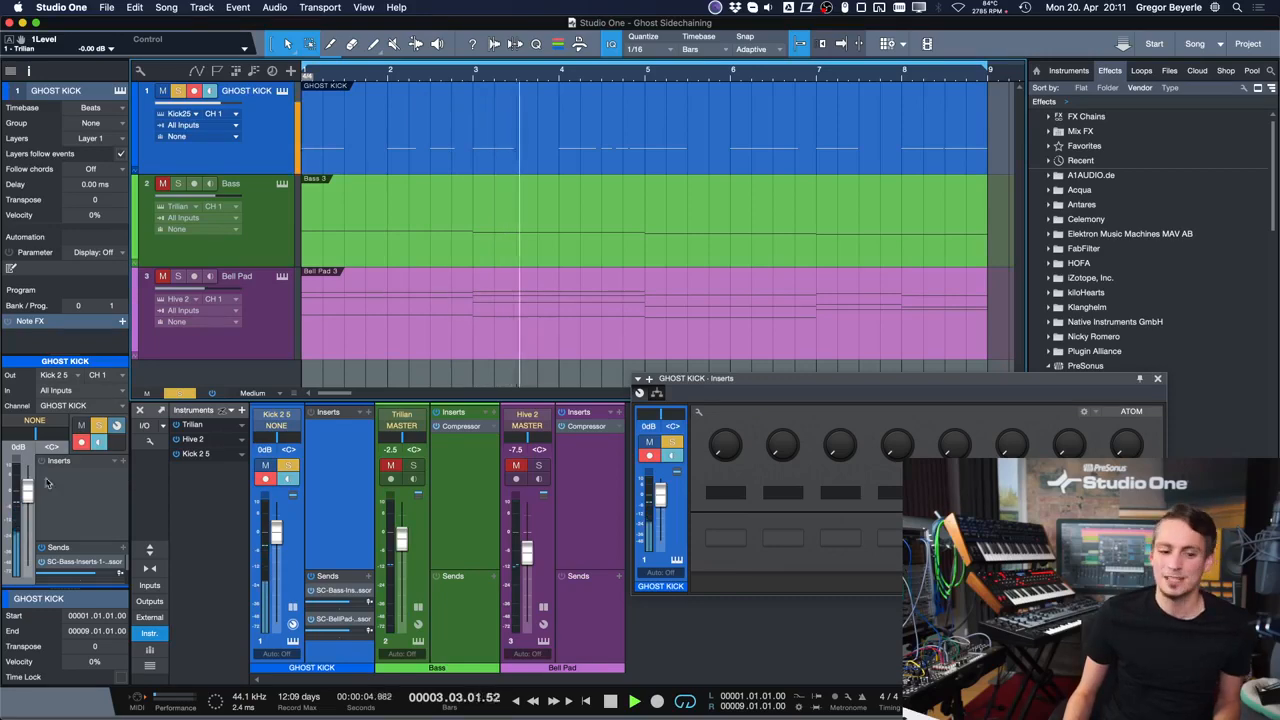
pyautogui.press('space')
# - Select the Bass and Bell Pad channels in turn and turn off solo
pyautogui.click(486, 486)
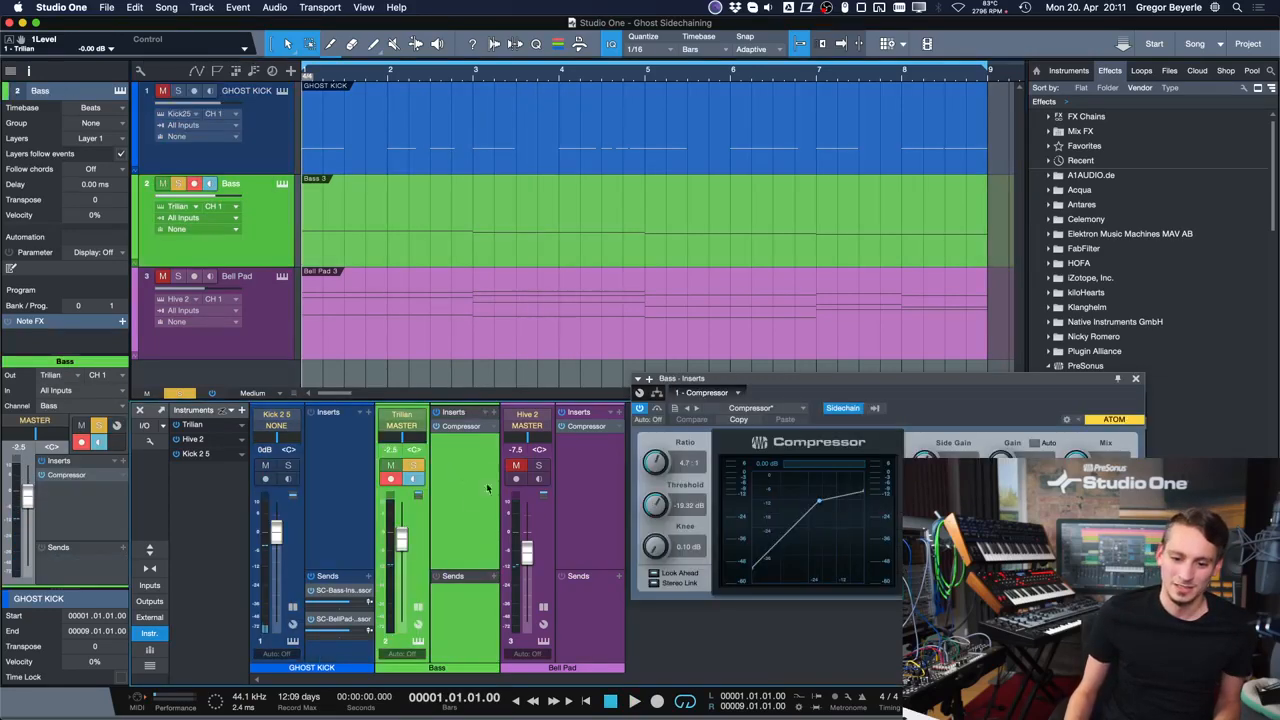
pyautogui.click(570, 484)
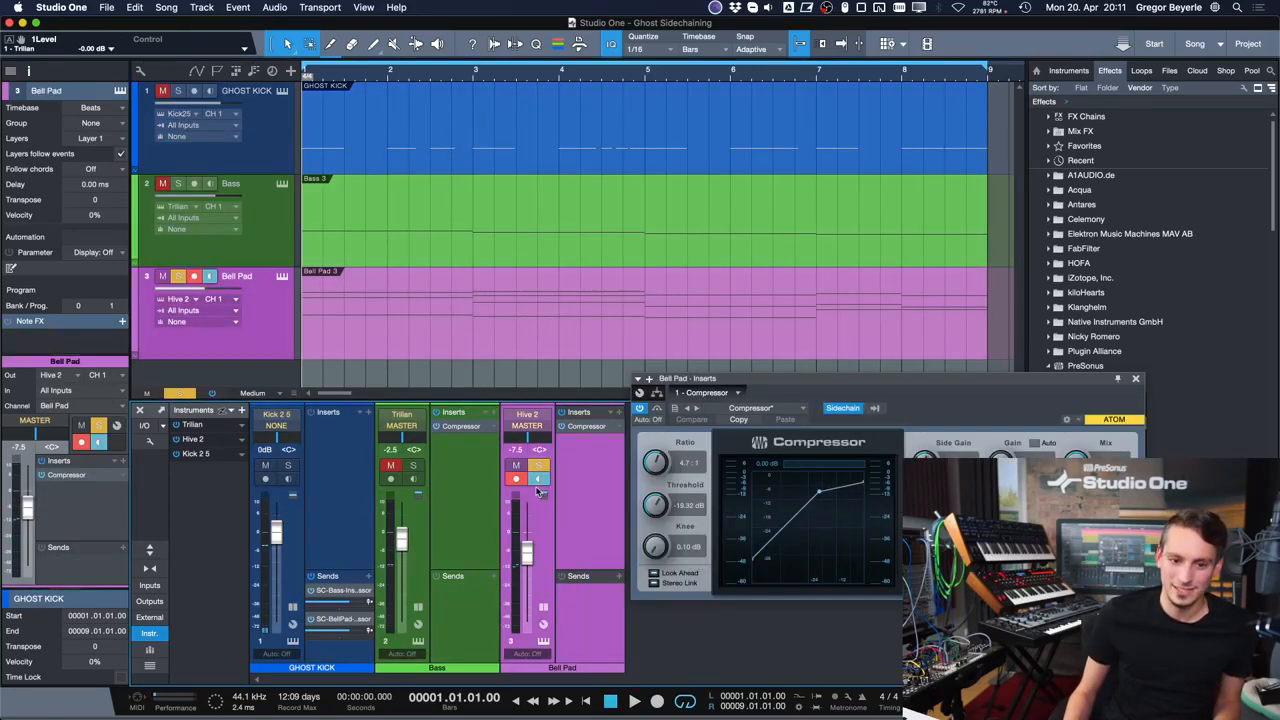
pyautogui.click(538, 465)
# - Open the GHOST KICK part in the note editor, close its Inserts window, play the kick pattern and stop
pyautogui.doubleClick(450, 172)
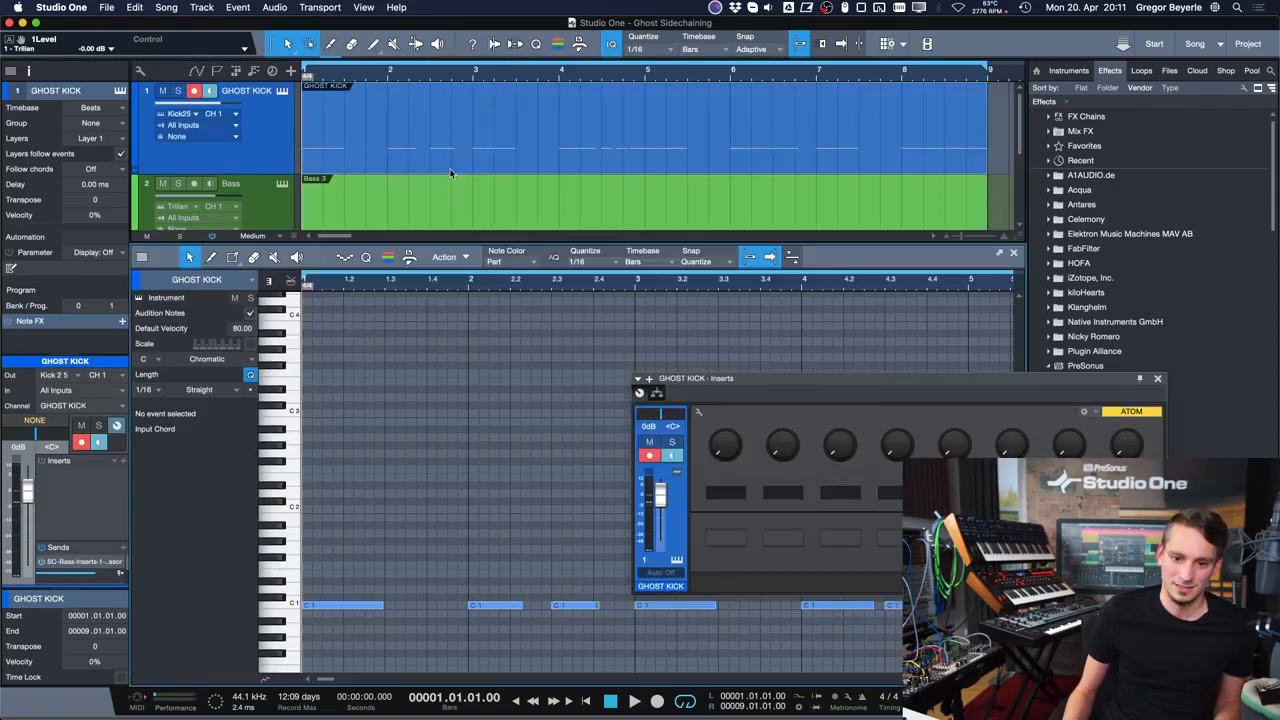
pyautogui.click(1158, 379)
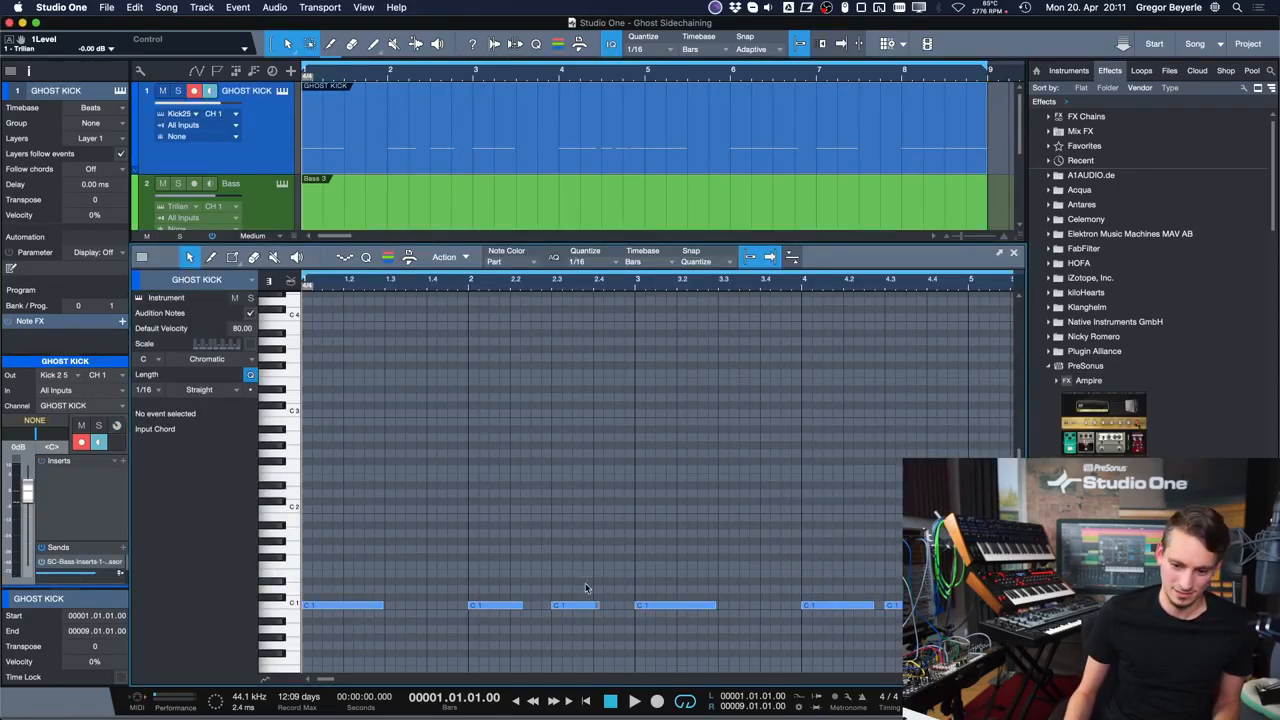
pyautogui.scroll(-3, 496, 573)
pyautogui.press('space')
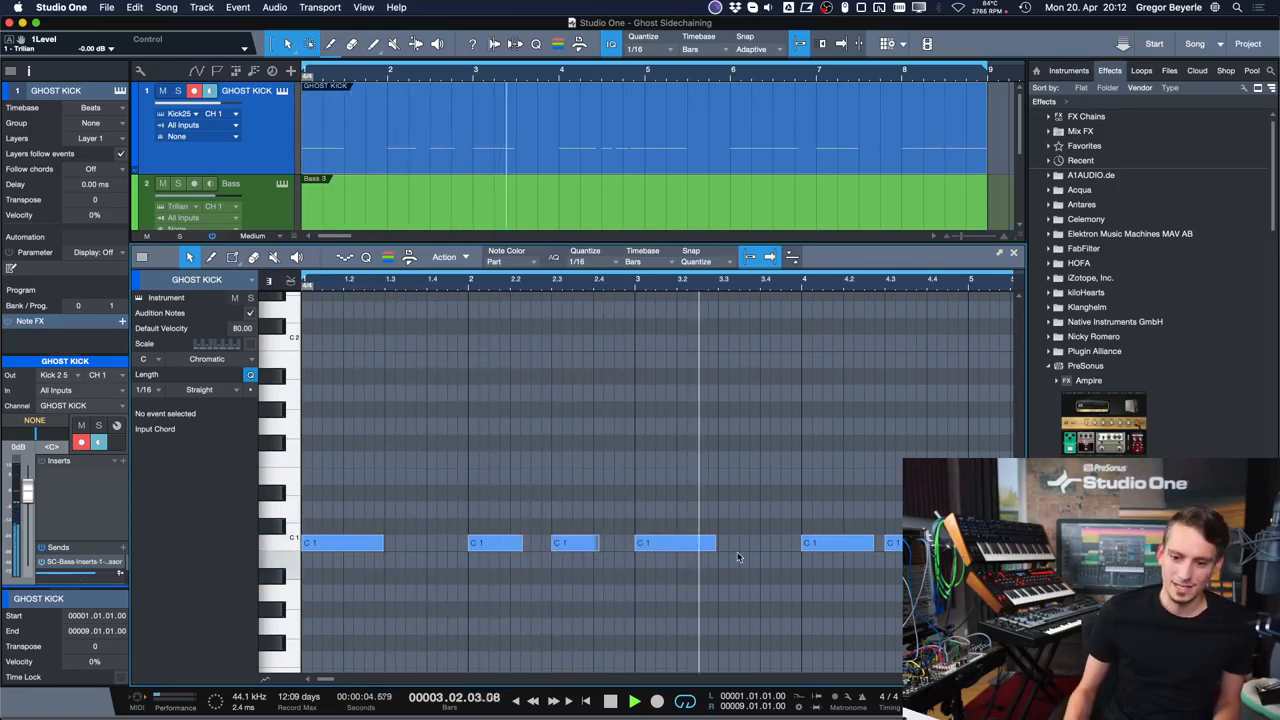
pyautogui.press('space')
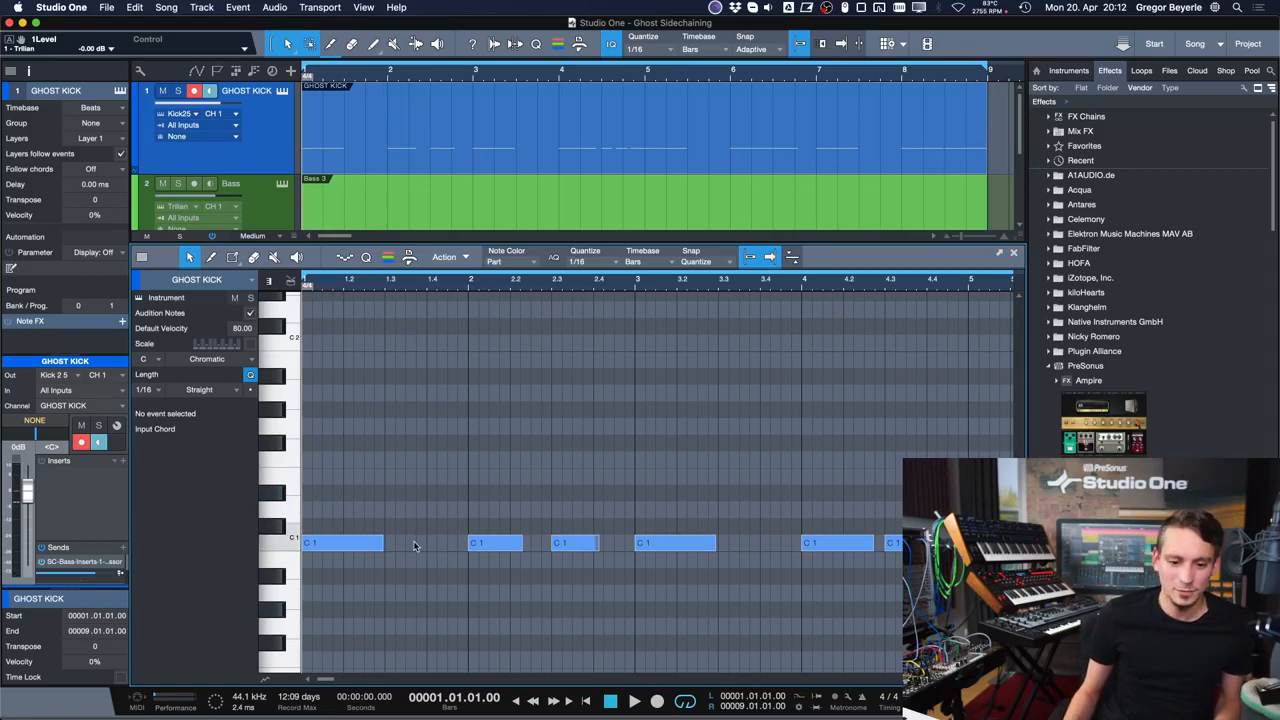
# - Draw four extra C1 notes in the GHOST KICK part: at 1.03.04, late in bar 2, and two in the second half of bar 3
pyautogui.moveTo(424, 539); pyautogui.dragTo(446, 540)
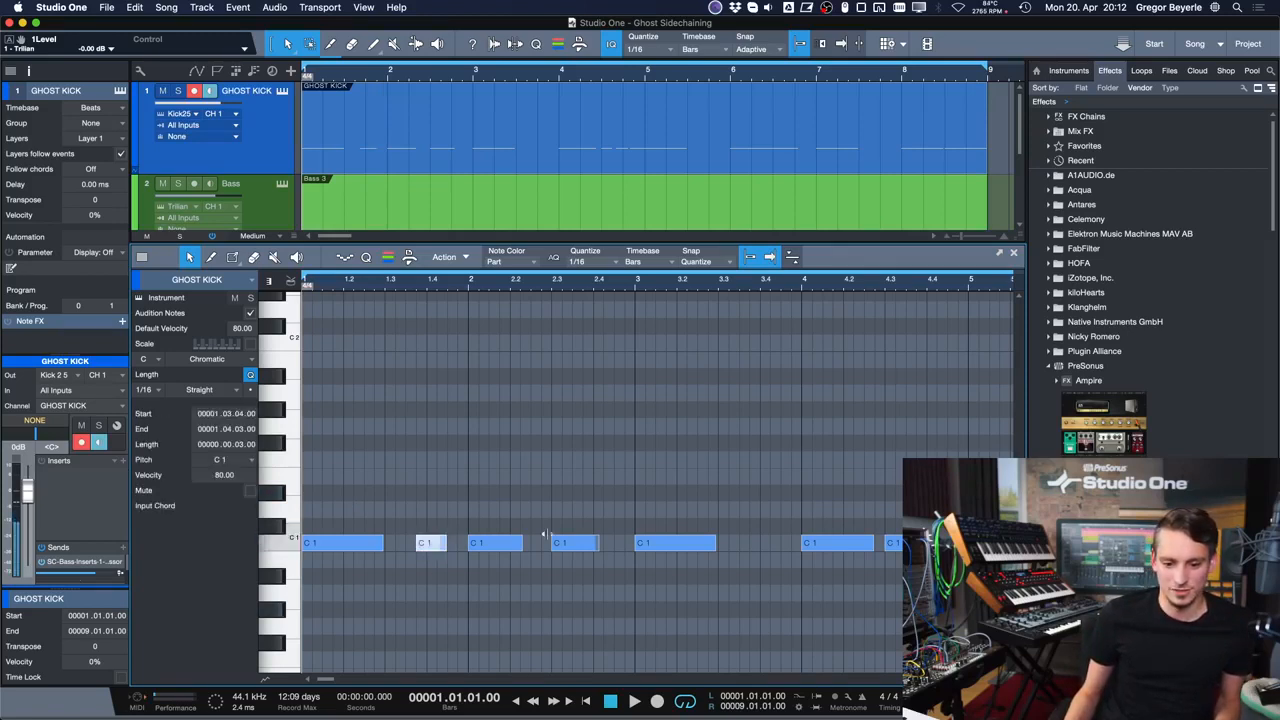
pyautogui.click(617, 542)
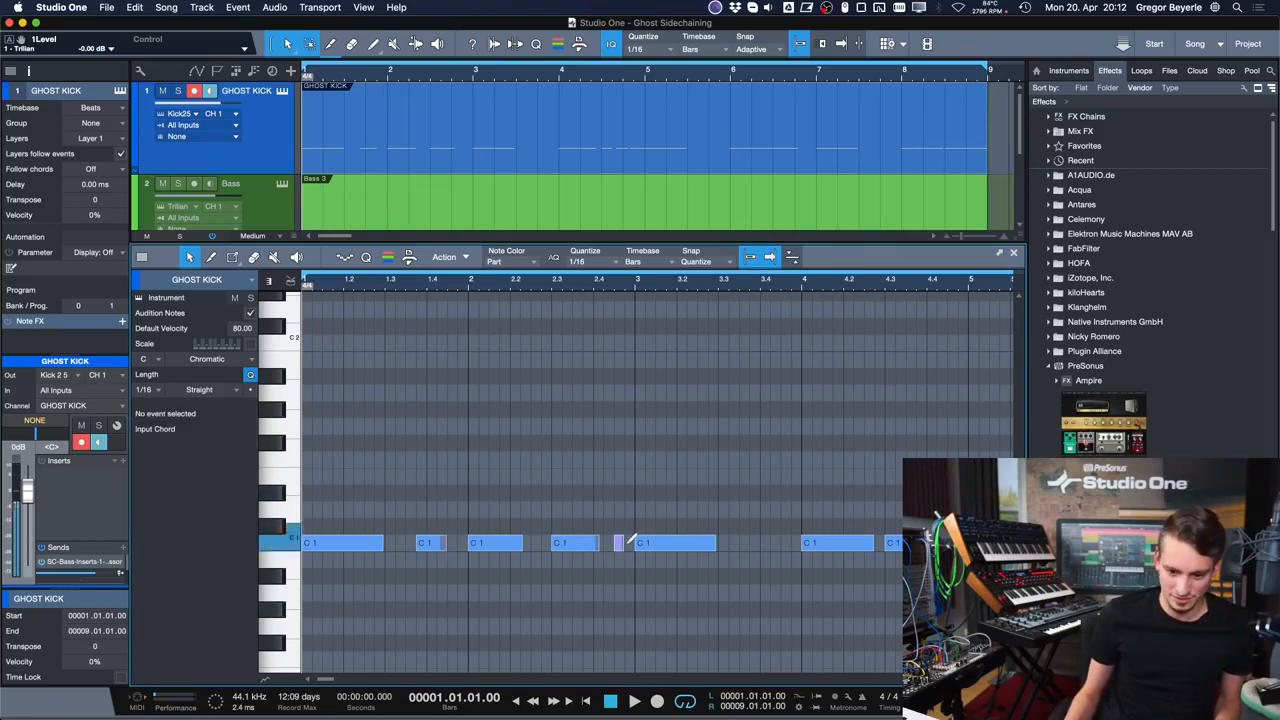
pyautogui.click(744, 542)
pyautogui.click(786, 542)
# - Play the modified kick pattern, add a 1/16 C1 note at 2.02.04 during playback, and stop
pyautogui.press('space')
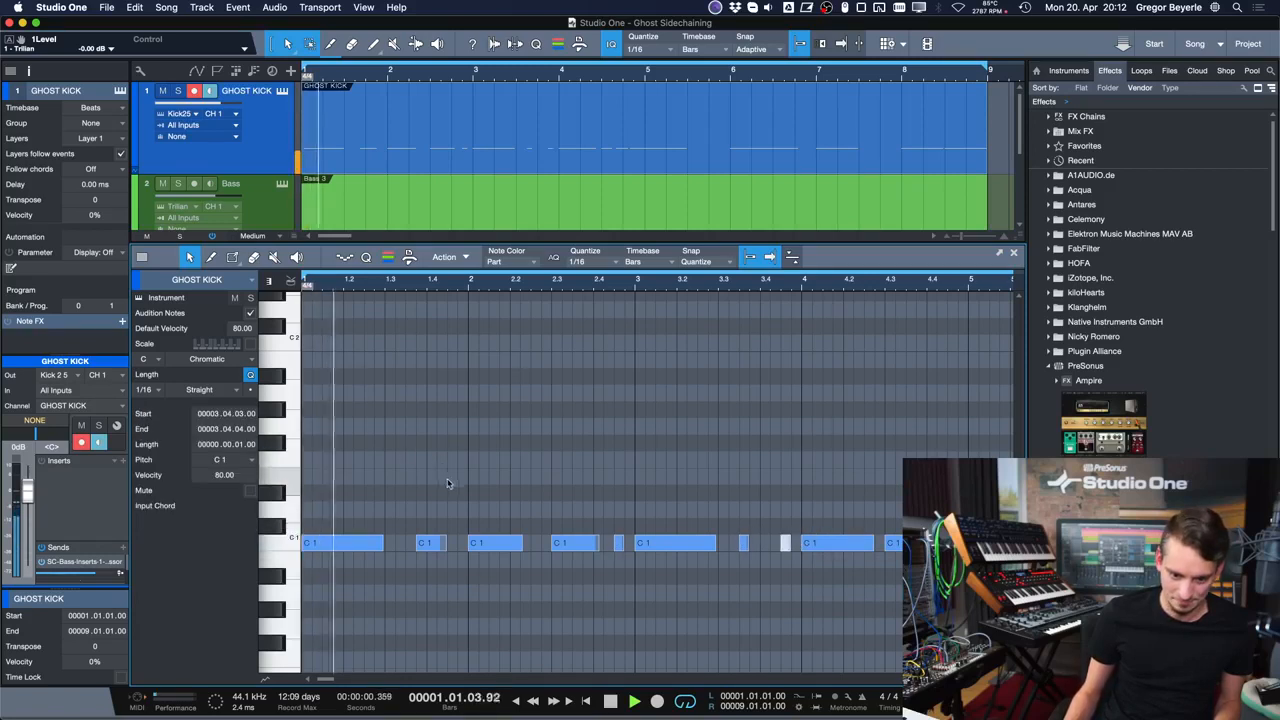
pyautogui.click(546, 542)
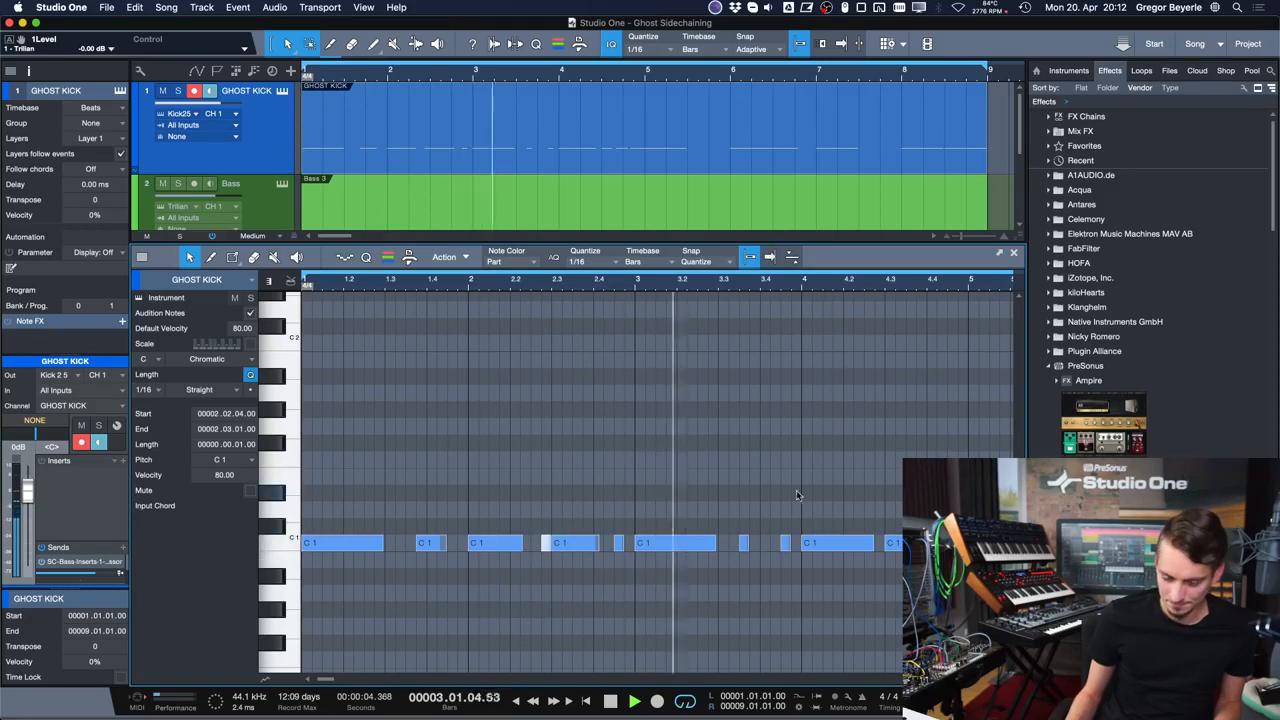
pyautogui.press('space')
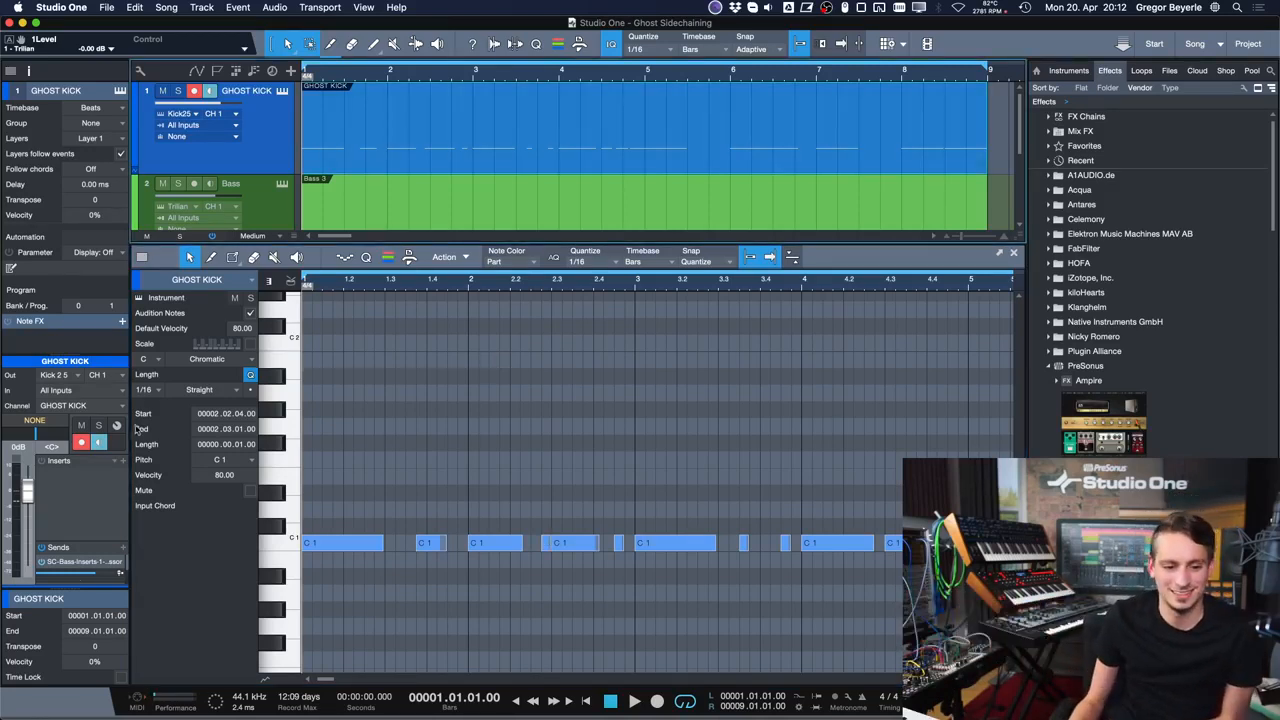
pyautogui.click(124, 460)
pyautogui.scroll(-1, 189, 195)
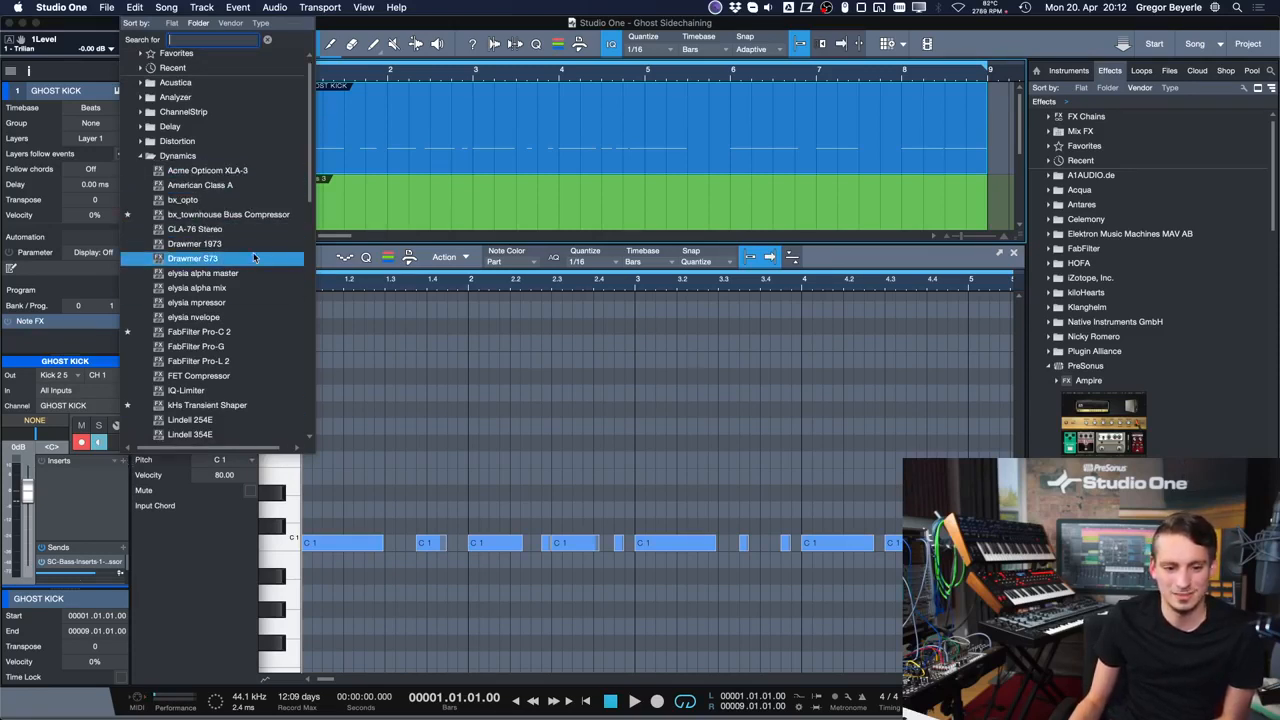
pyautogui.scroll(-8, 254, 258)
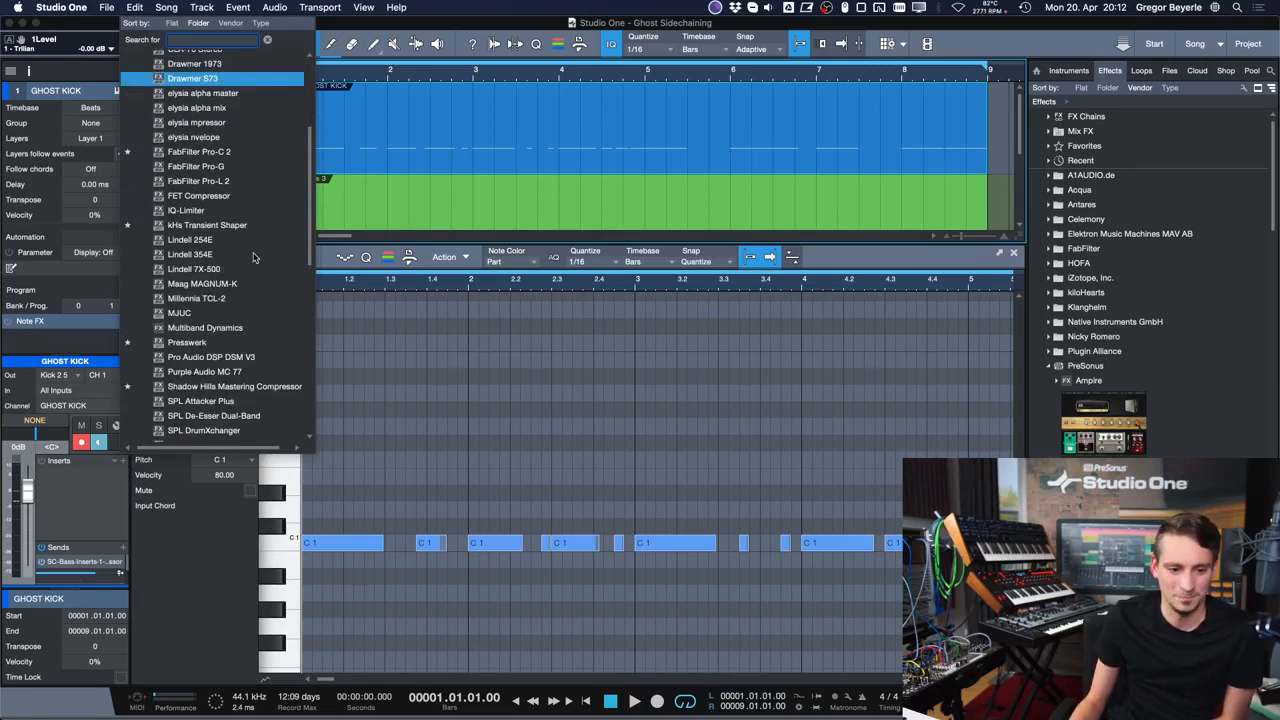
pyautogui.scroll(10, 243, 173)
pyautogui.click(417, 146)
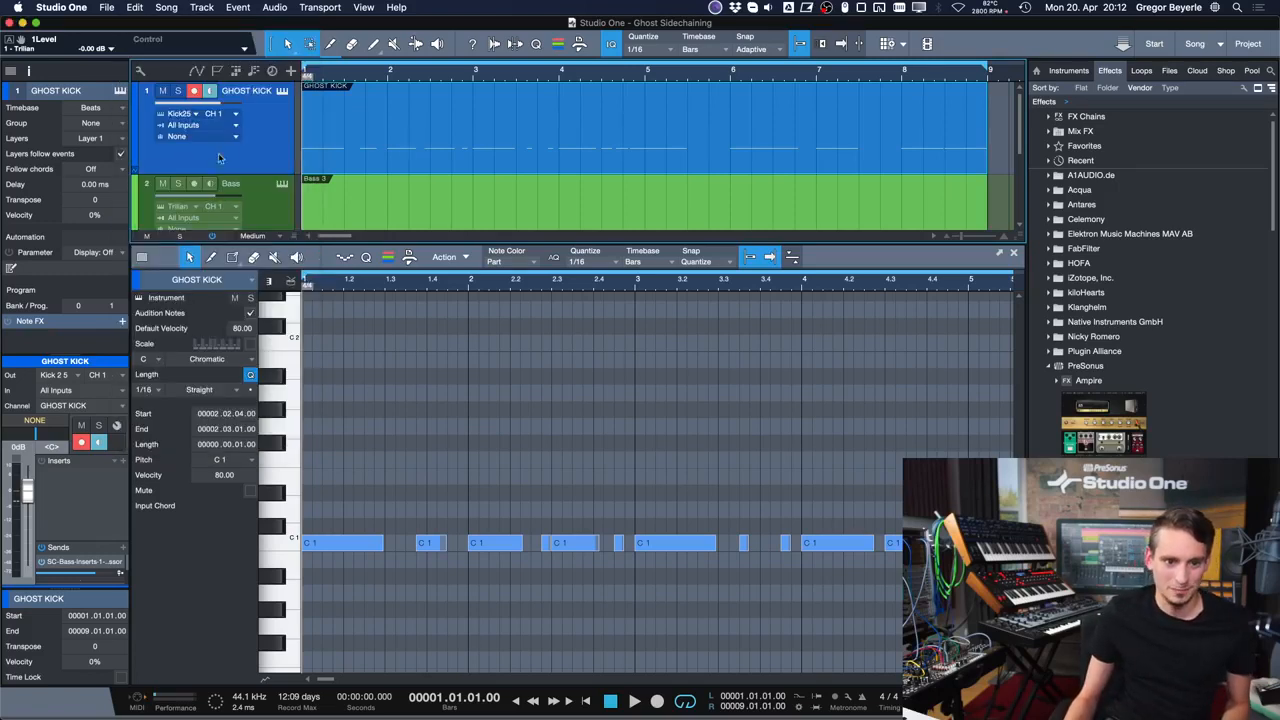
# - Route the GHOST KICK output to MASTER, solo the track and audition it briefly
pyautogui.press('w')
pyautogui.click(35, 420)
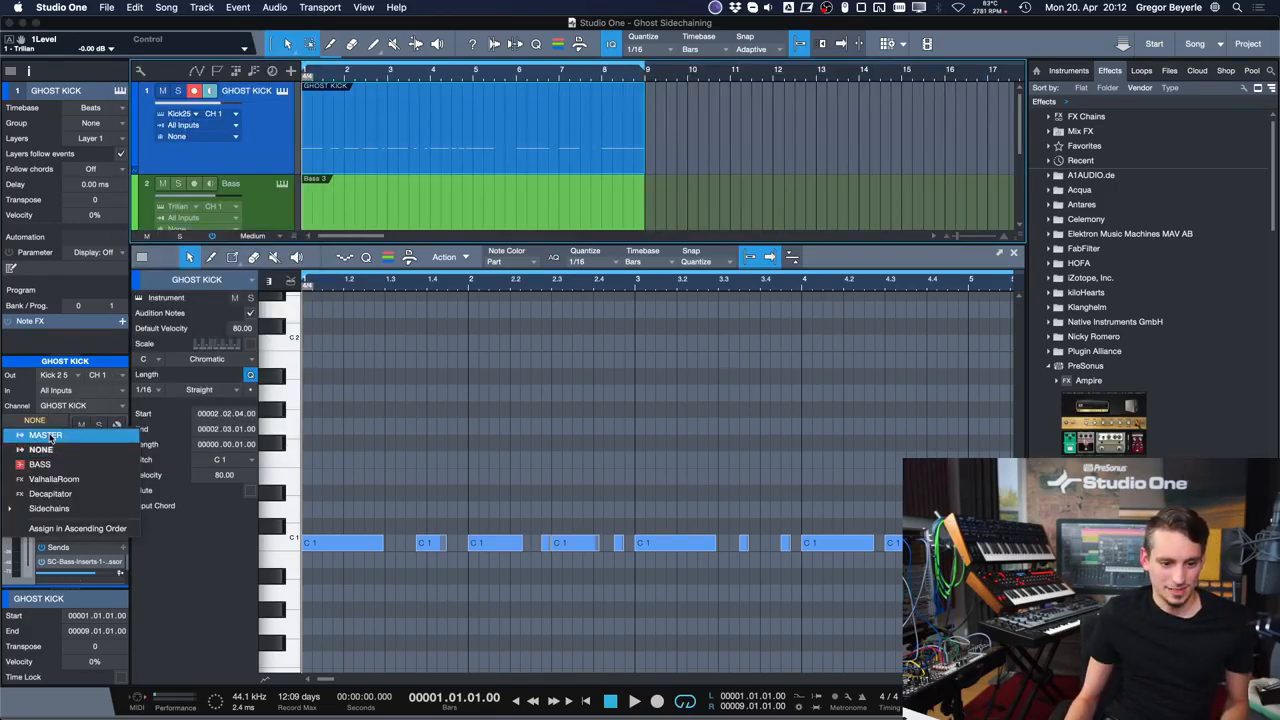
pyautogui.click(47, 436)
pyautogui.press('s')
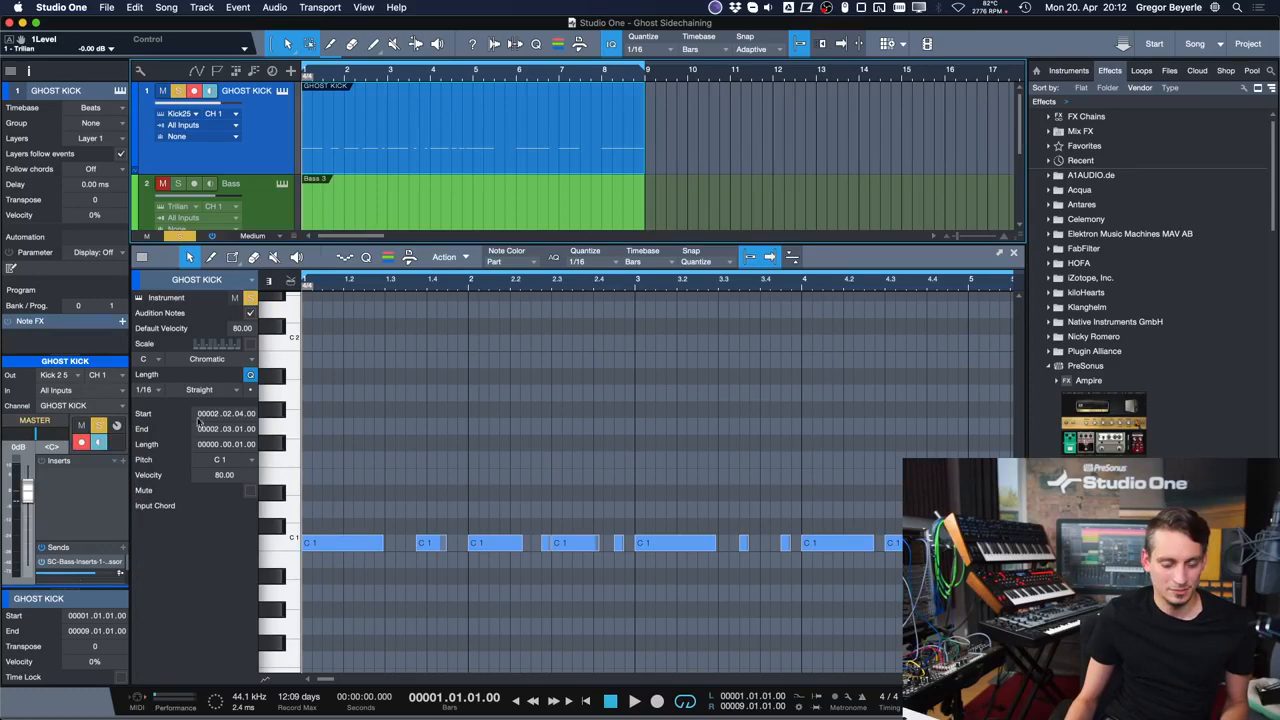
pyautogui.press('space')
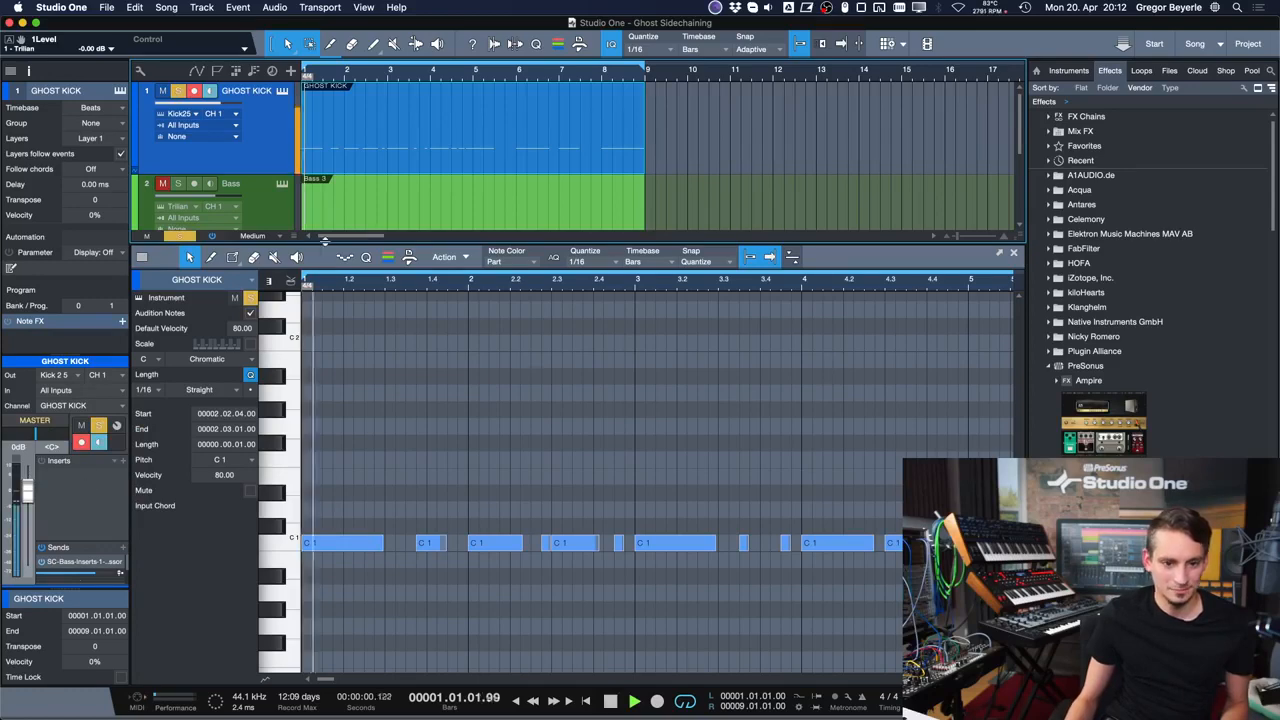
pyautogui.press('space')
# - Find the stock Compressor plug-in by searching for "comp" and insert it on the GHOST KICK channel
pyautogui.click(121, 460)
pyautogui.write('comp')
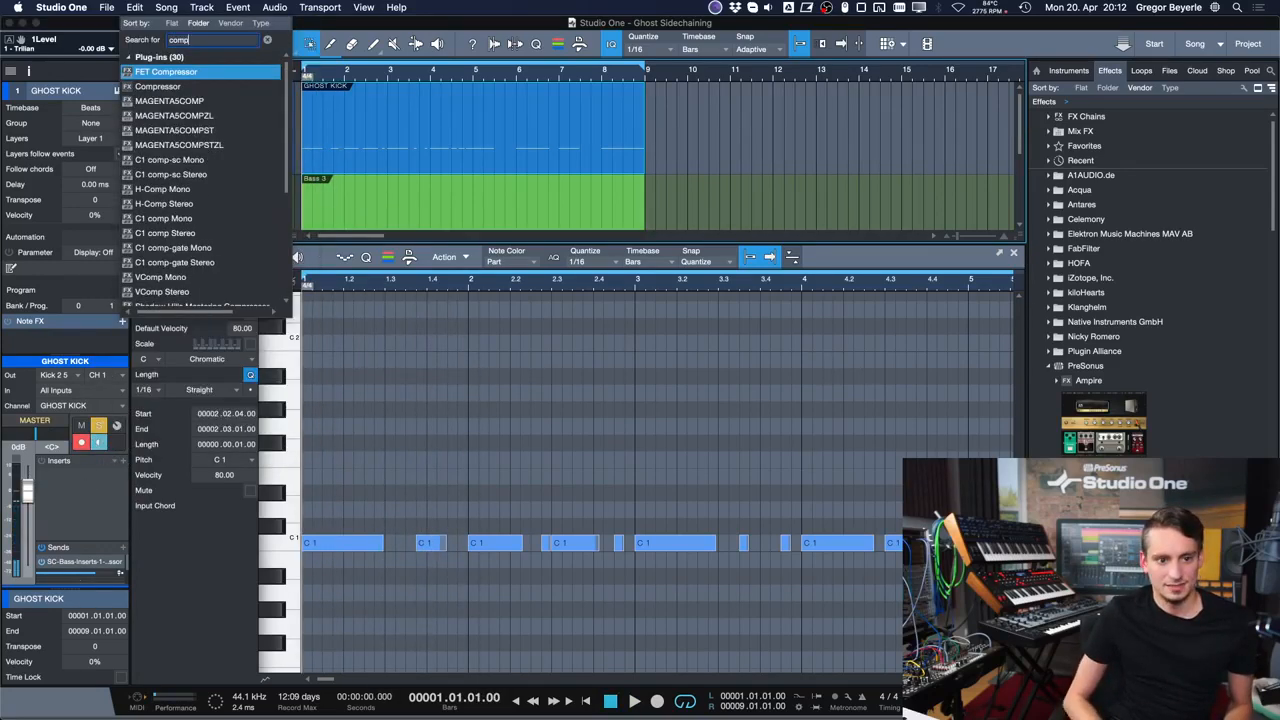
pyautogui.press('Down')
pyautogui.press('Return')
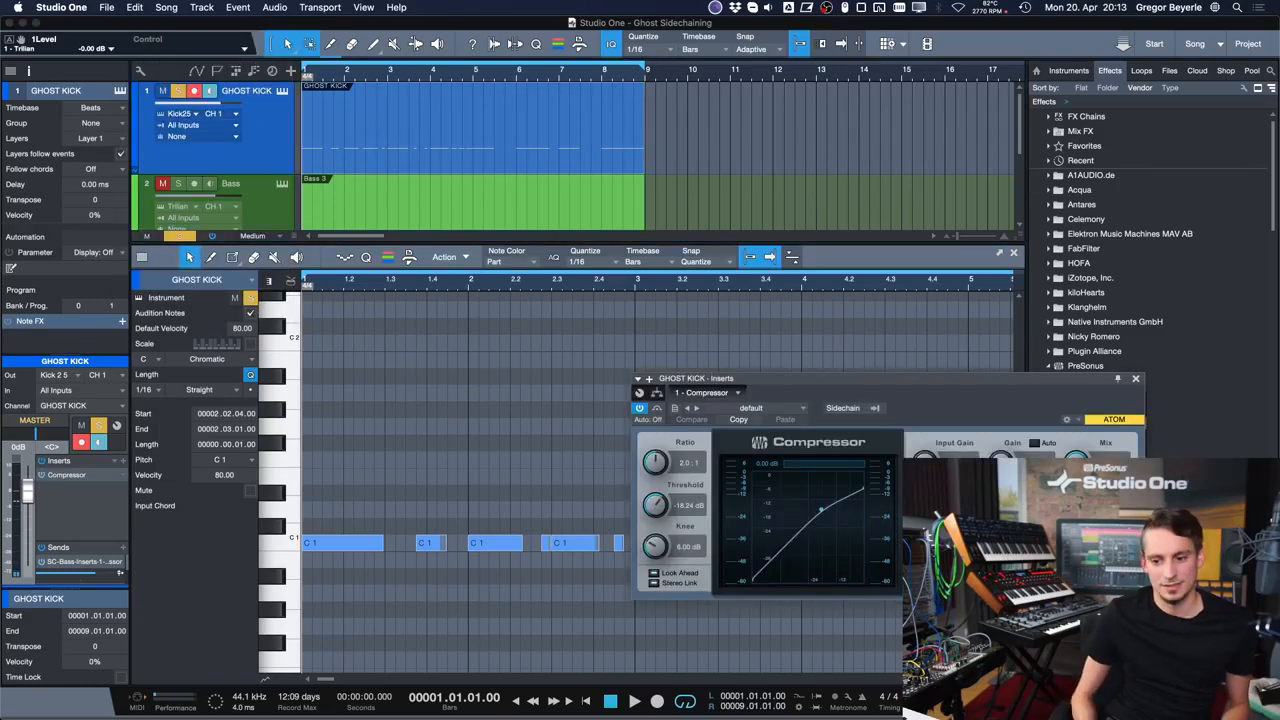
# - Move the Compressor window clear of the webcam area and set the GHOST KICK compressor's threshold to -20 dB
pyautogui.moveTo(896, 383); pyautogui.dragTo(562, 258)
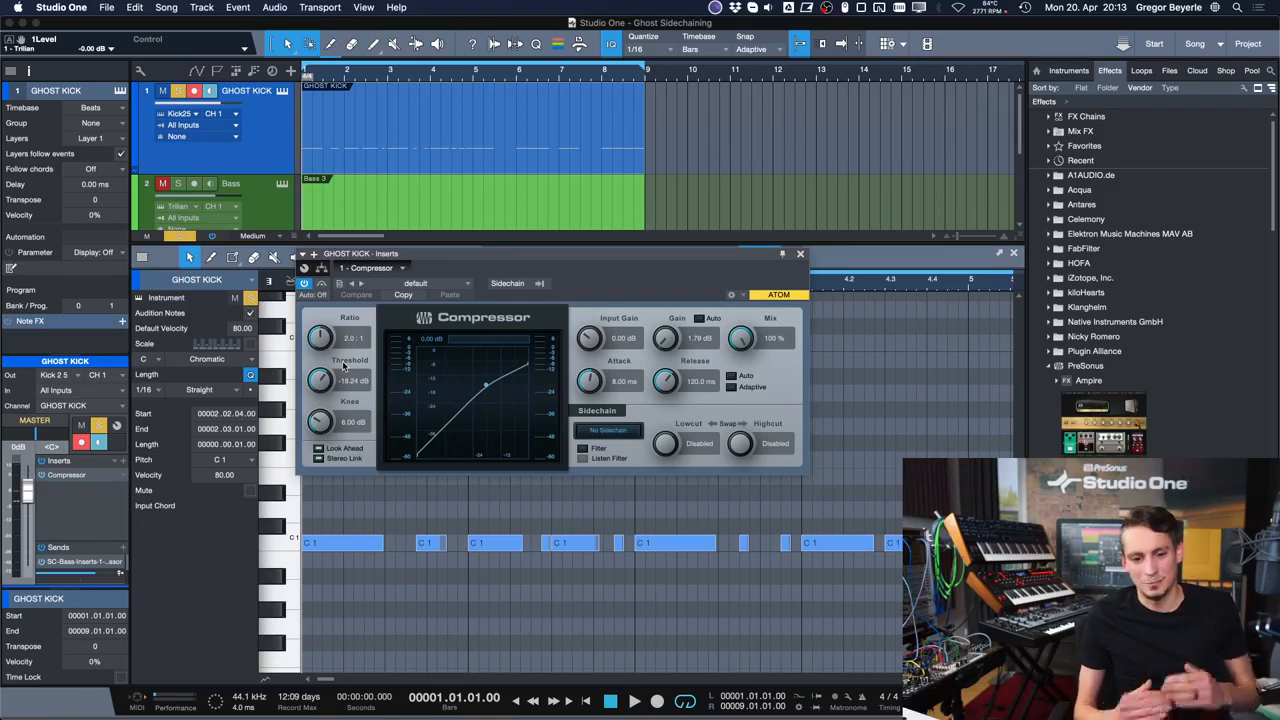
pyautogui.click(321, 379)
pyautogui.moveTo(322, 380); pyautogui.dragTo(322, 386)
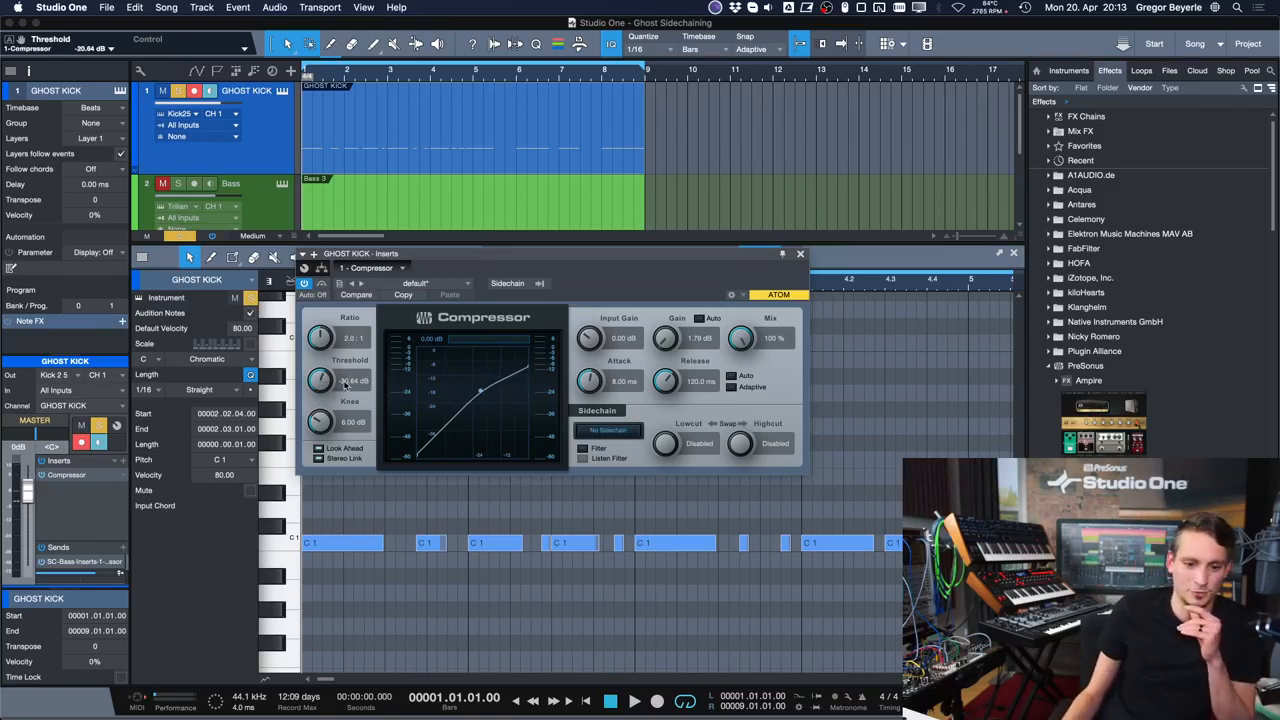
pyautogui.click(349, 381)
pyautogui.write('-')
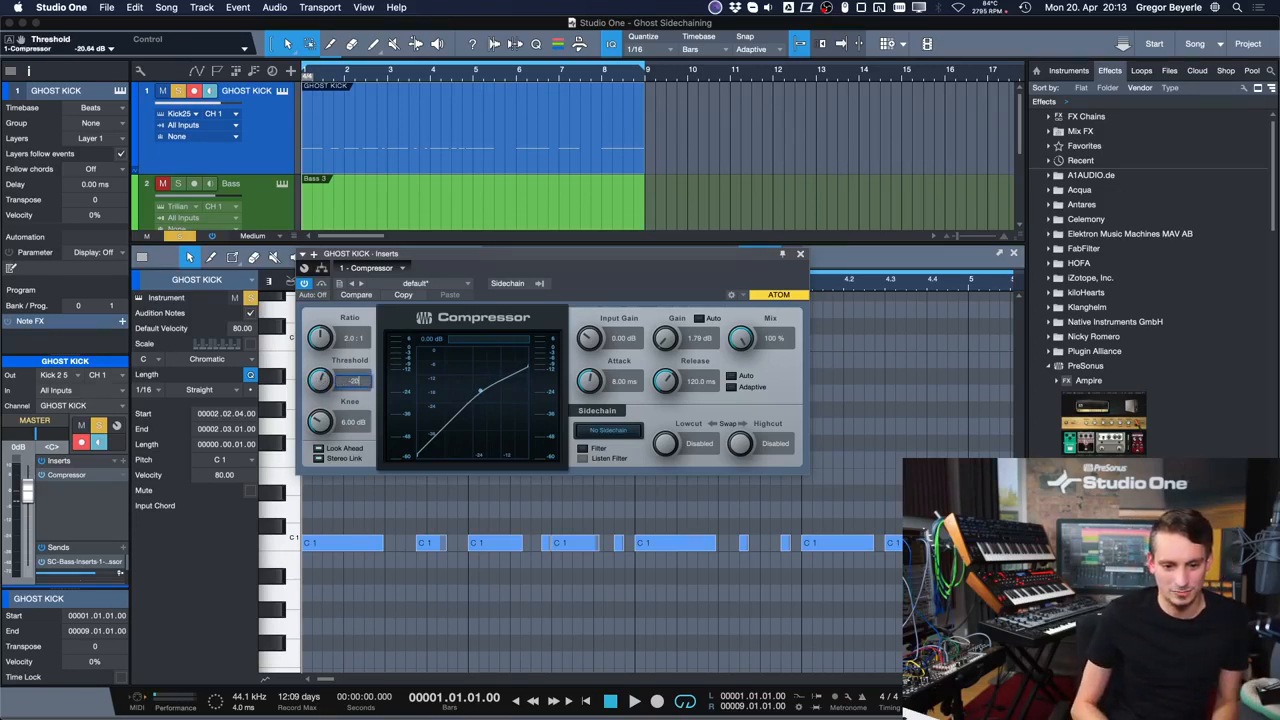
pyautogui.write('20')
pyautogui.press('Return')
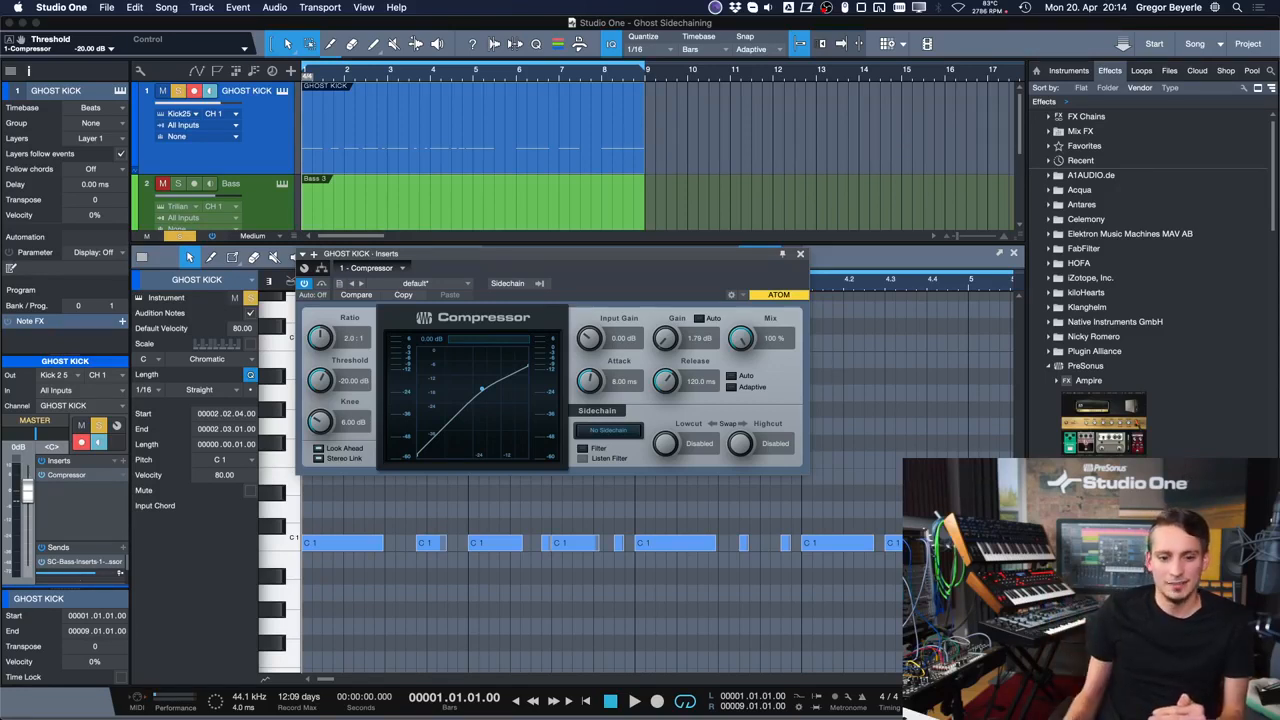
# - Set the GHOST KICK compressor to extreme values: ratio 20:1, threshold -48 dB, release 1.00 ms and attack 0.10 ms
pyautogui.click(352, 338)
pyautogui.click(341, 344)
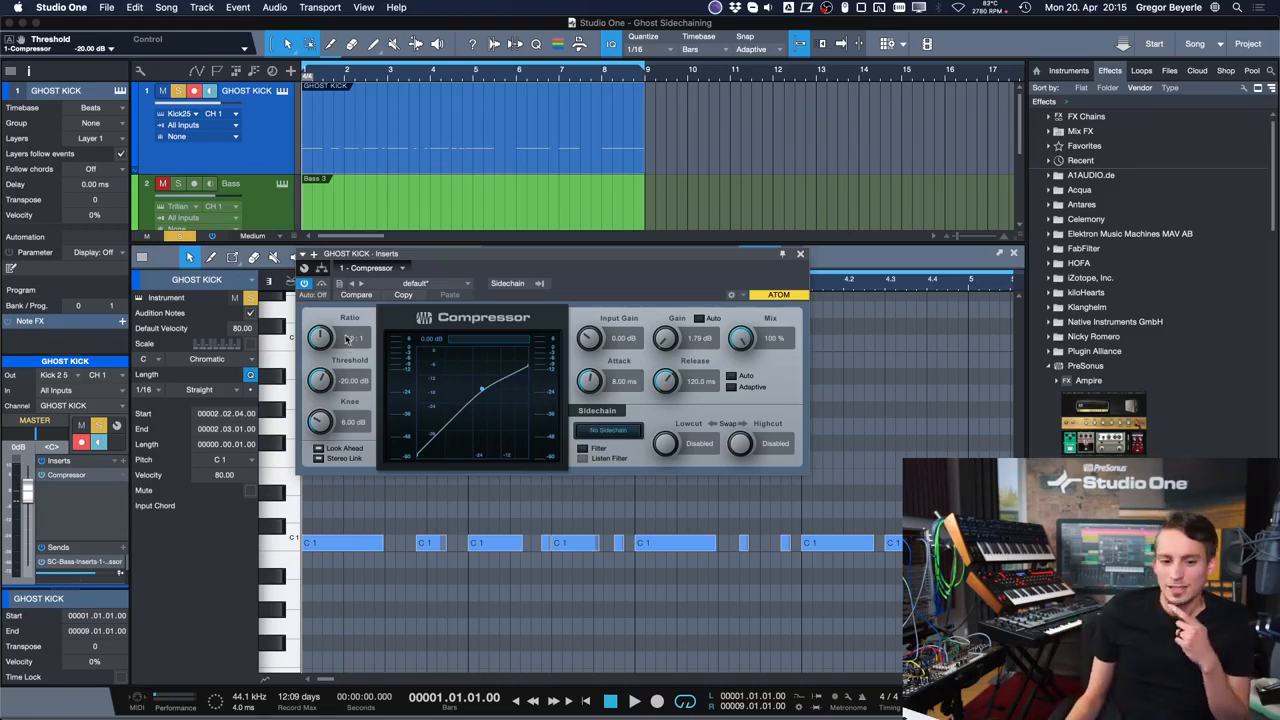
pyautogui.moveTo(319, 346); pyautogui.dragTo(318, 255)
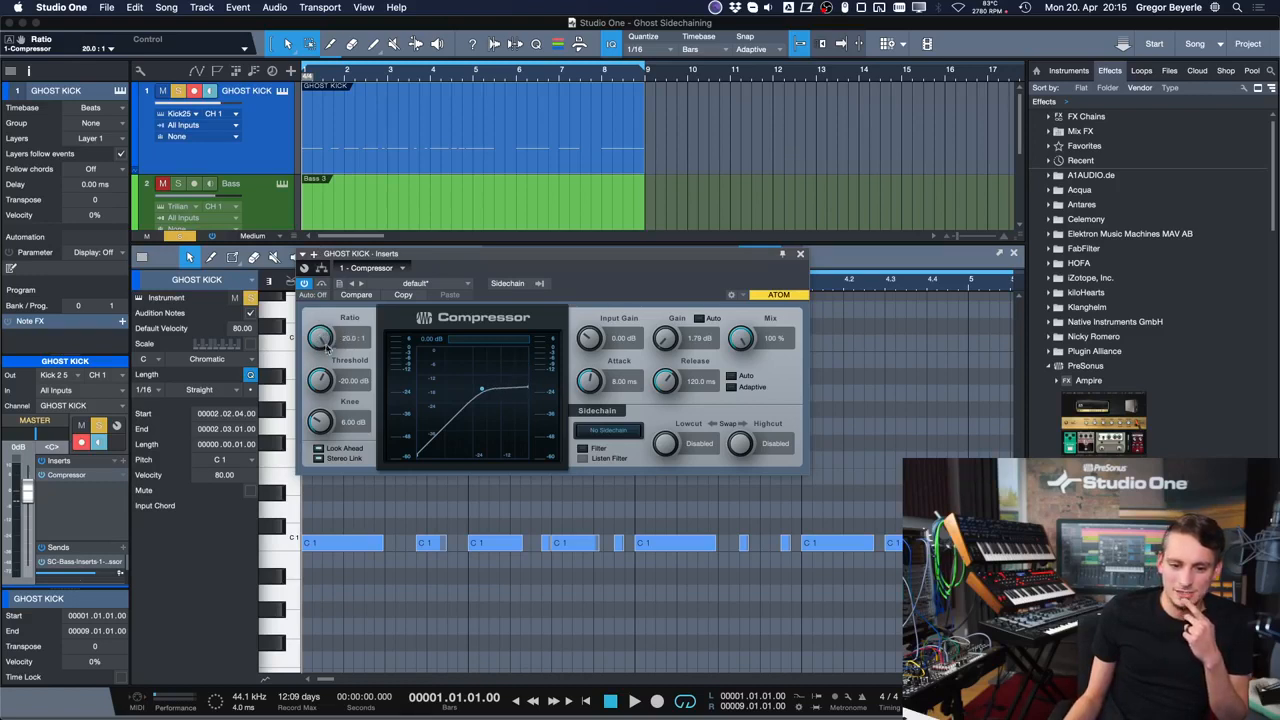
pyautogui.moveTo(320, 392); pyautogui.dragTo(322, 478)
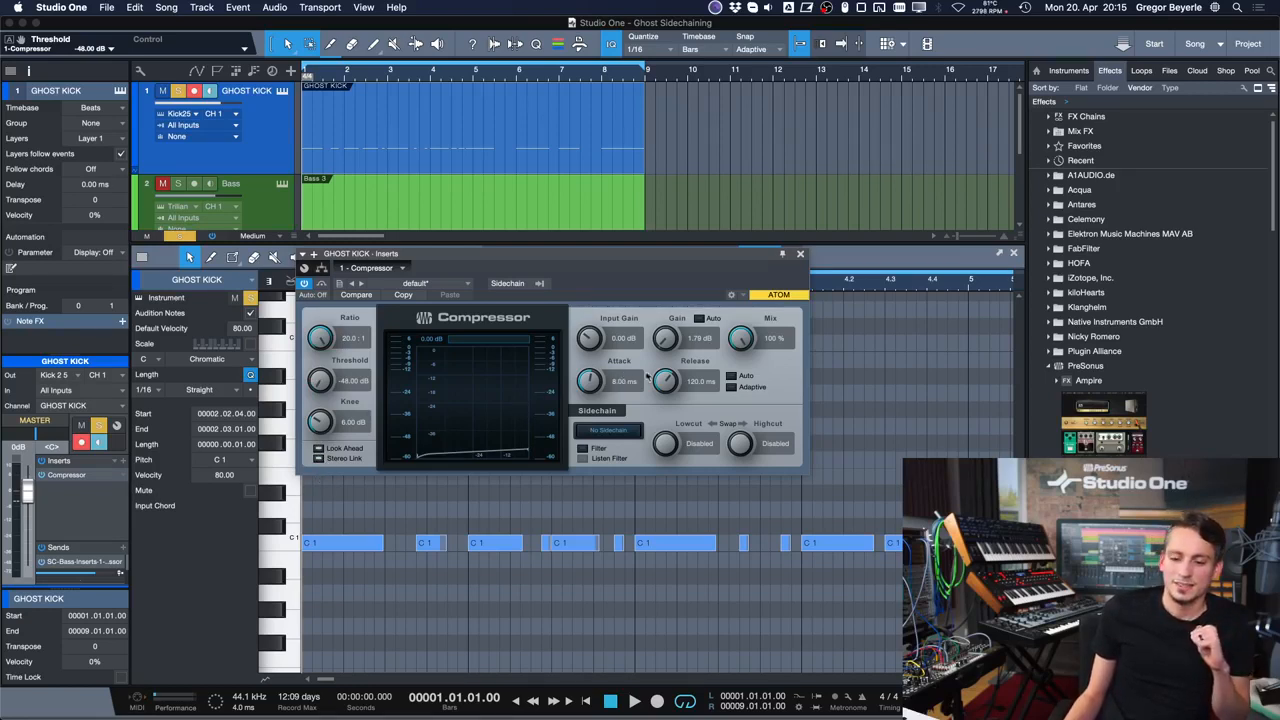
pyautogui.moveTo(667, 379); pyautogui.dragTo(670, 480)
pyautogui.moveTo(596, 390); pyautogui.dragTo(566, 437)
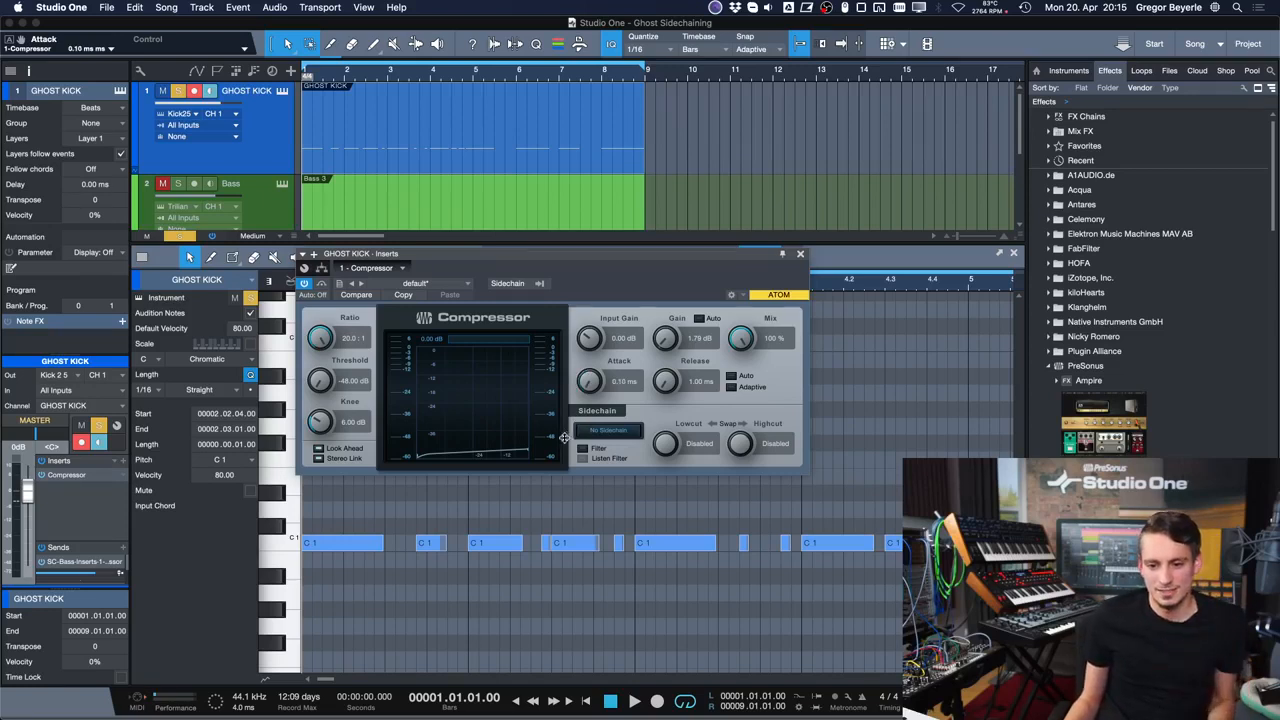
# - Raise the compressor's attack to 28.1 ms and its gain to 14.51 dB while auditioning the ghost kick
pyautogui.press('space')
pyautogui.moveTo(590, 384); pyautogui.dragTo(596, 300)
pyautogui.press('space')
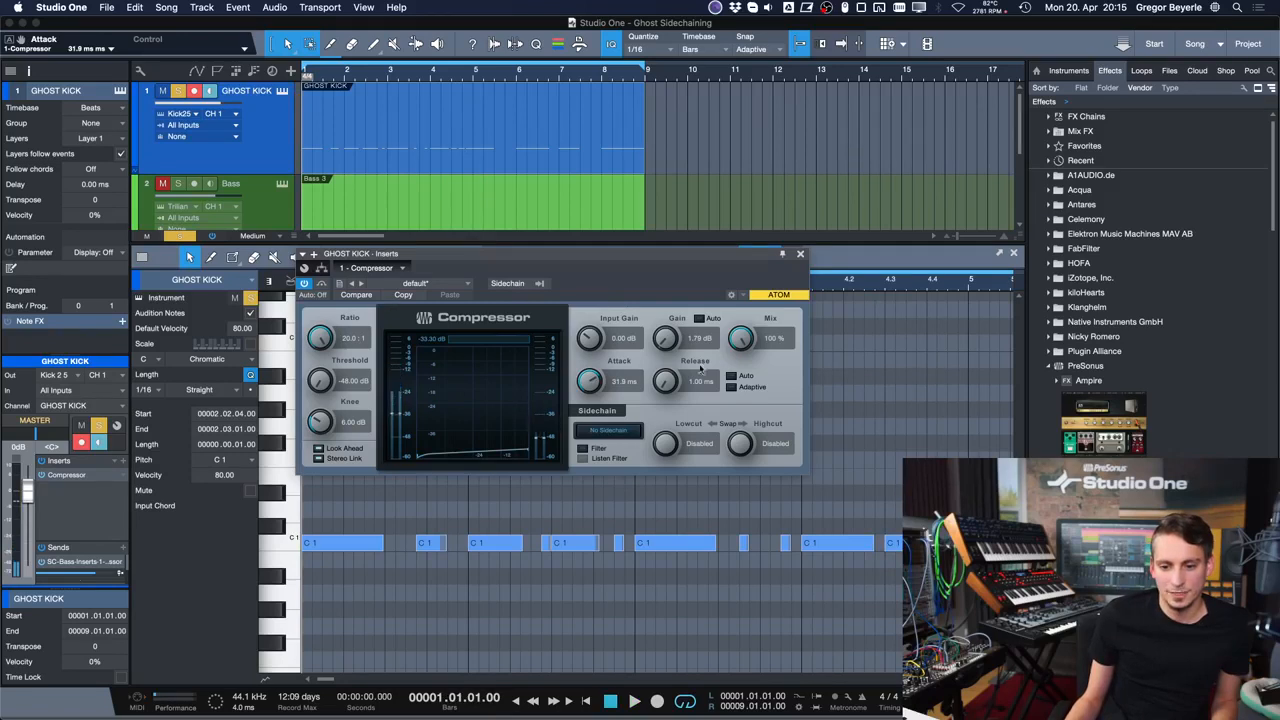
pyautogui.moveTo(655, 340)
pyautogui.mouseDown()
pyautogui.moveTo(655, 318)
pyautogui.moveTo(652, 338)
pyautogui.mouseUp()
pyautogui.moveTo(590, 380); pyautogui.dragTo(593, 298)
pyautogui.press('space')
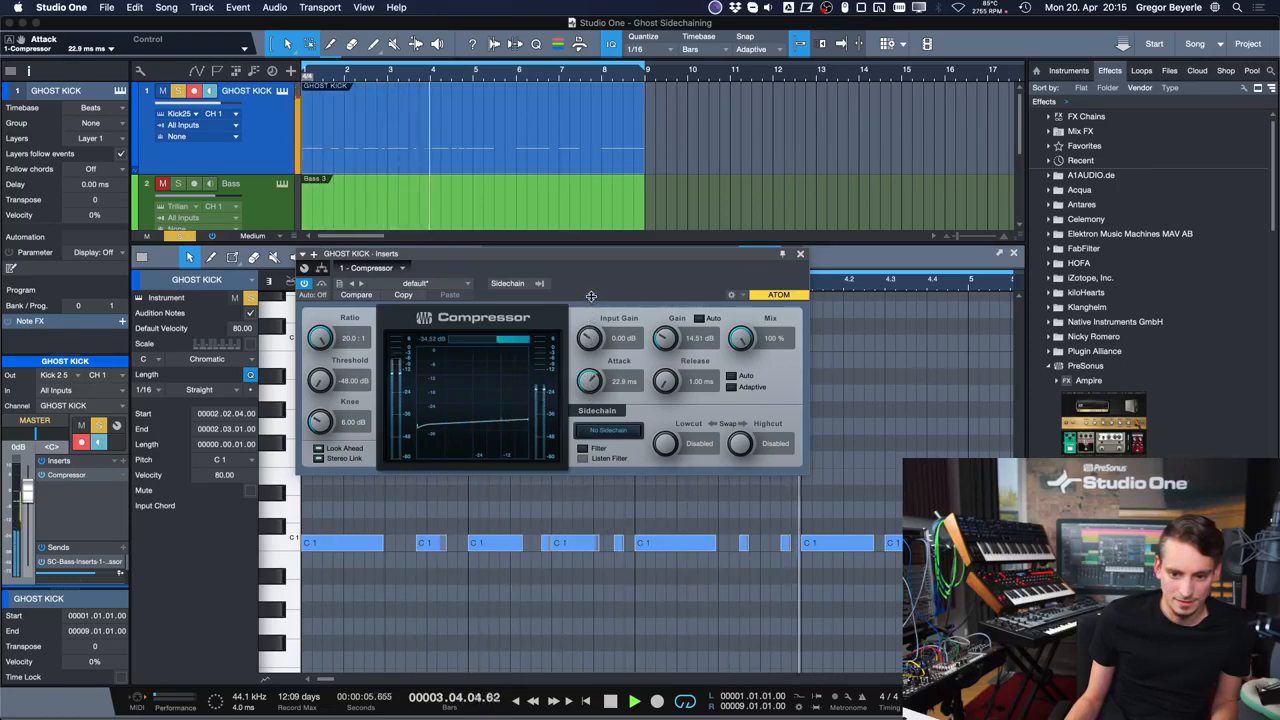
pyautogui.press('space')
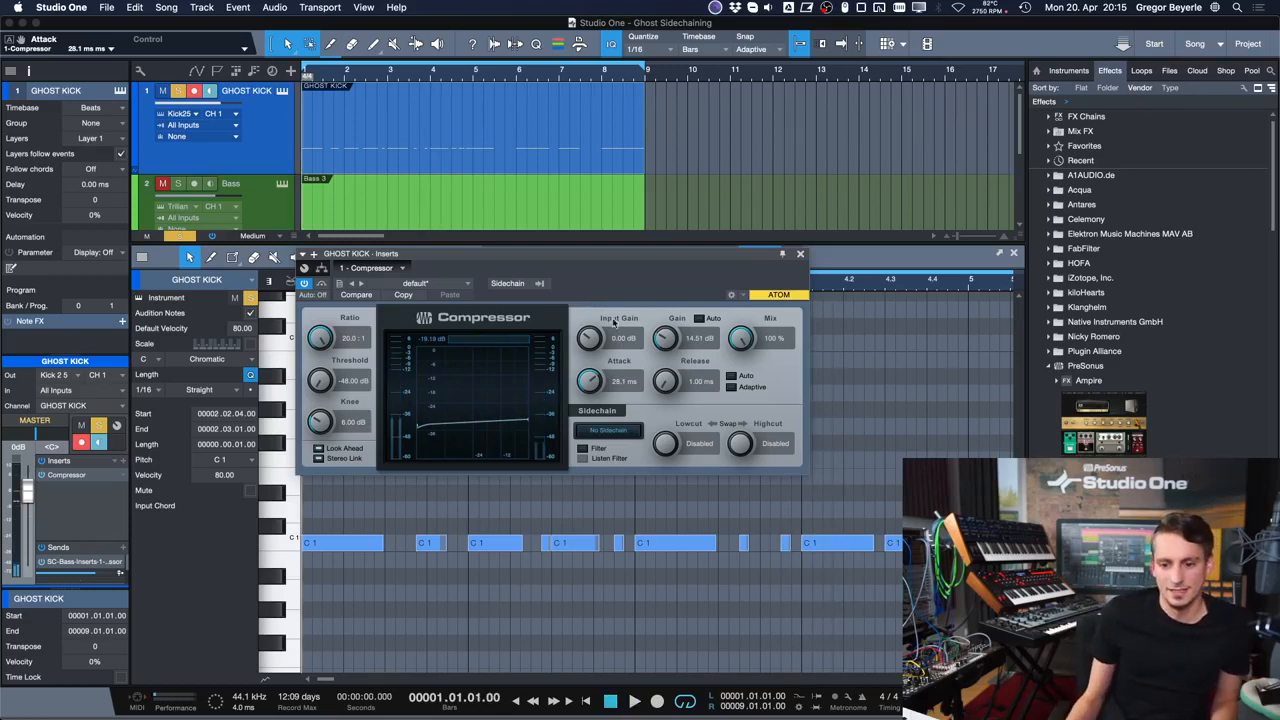
# - During playback, set the compressor's release to 65.4 ms, threshold to -25.20 dB and ratio to 3.8:1, and stop
pyautogui.moveTo(662, 396); pyautogui.dragTo(654, 332)
pyautogui.press('space')
pyautogui.moveTo(665, 386); pyautogui.dragTo(665, 377)
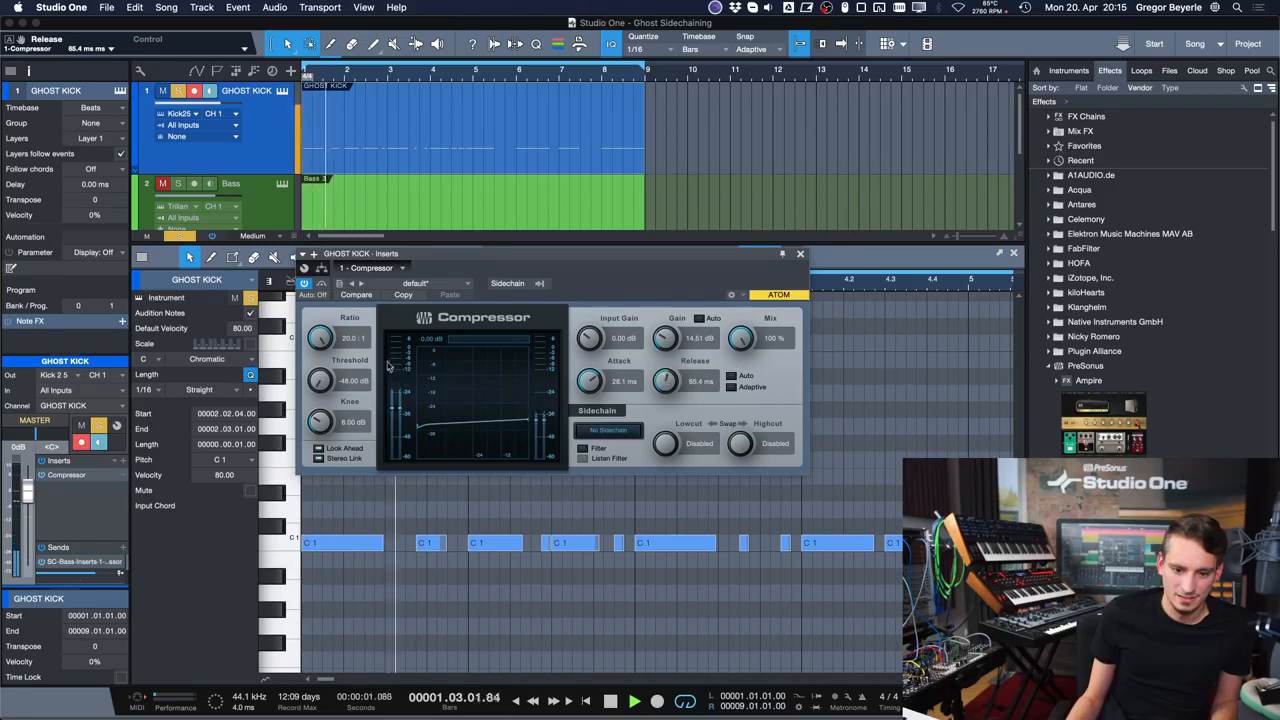
pyautogui.moveTo(312, 382)
pyautogui.mouseDown()
pyautogui.moveTo(316, 328)
pyautogui.moveTo(322, 392)
pyautogui.mouseUp()
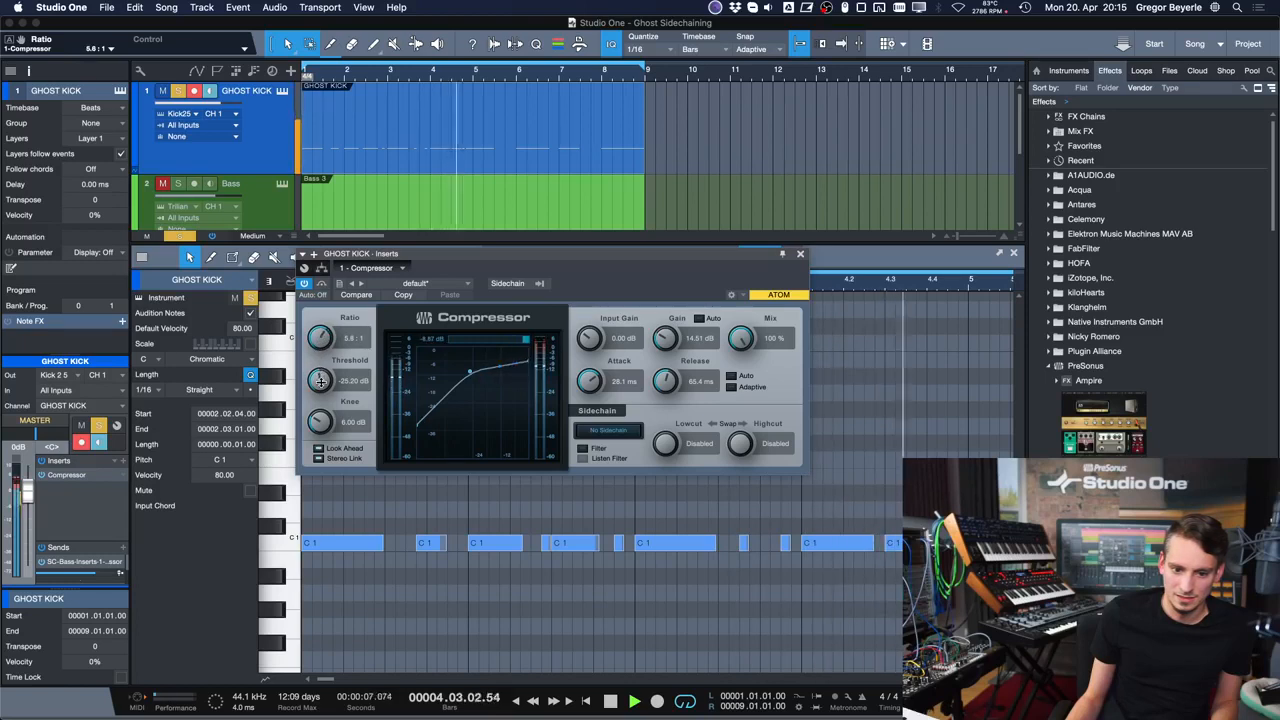
pyautogui.press('space')
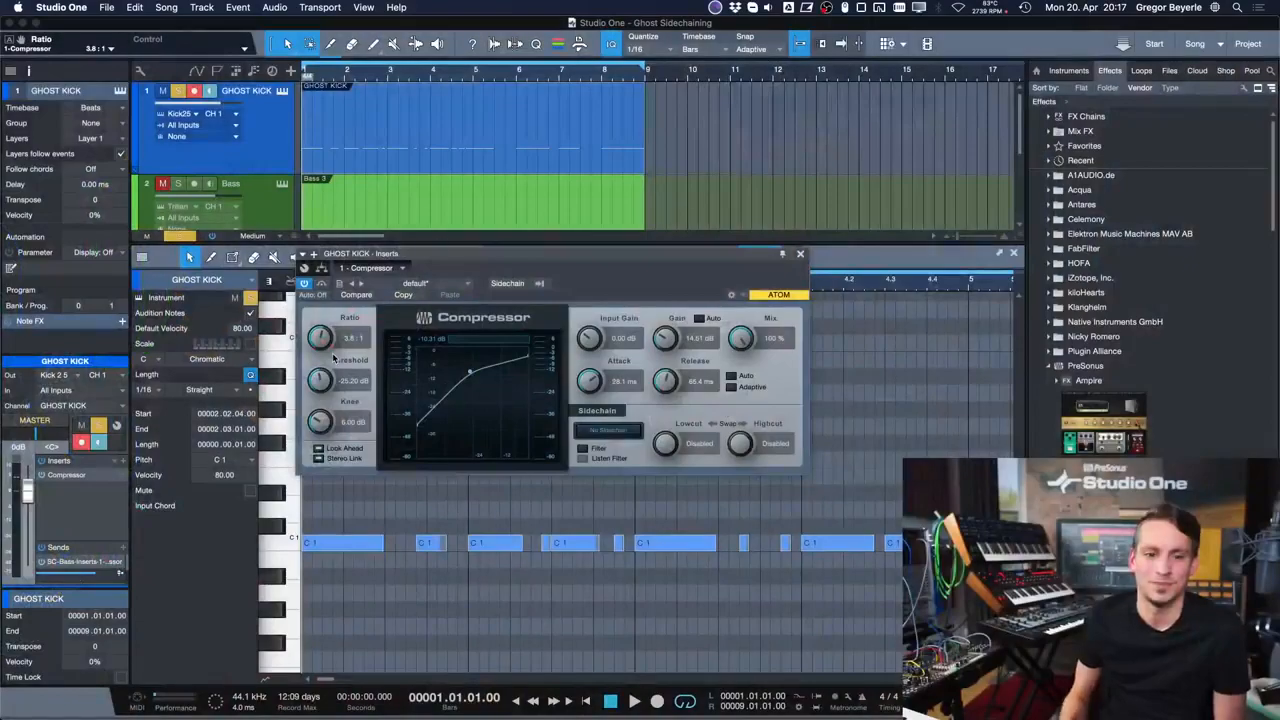
# - Zoom out the arrangement and add a new audio track below GHOST KICK
pyautogui.scroll(-2, 331, 140)
pyautogui.press('w')
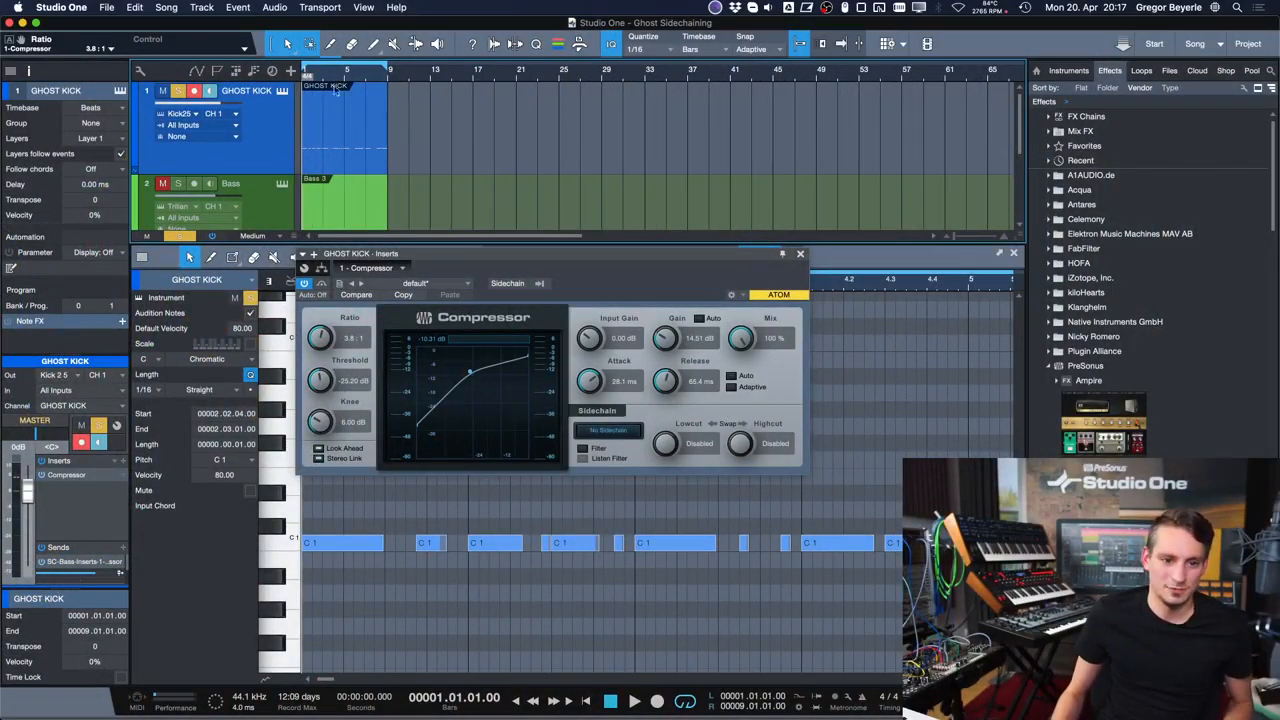
pyautogui.press('t')
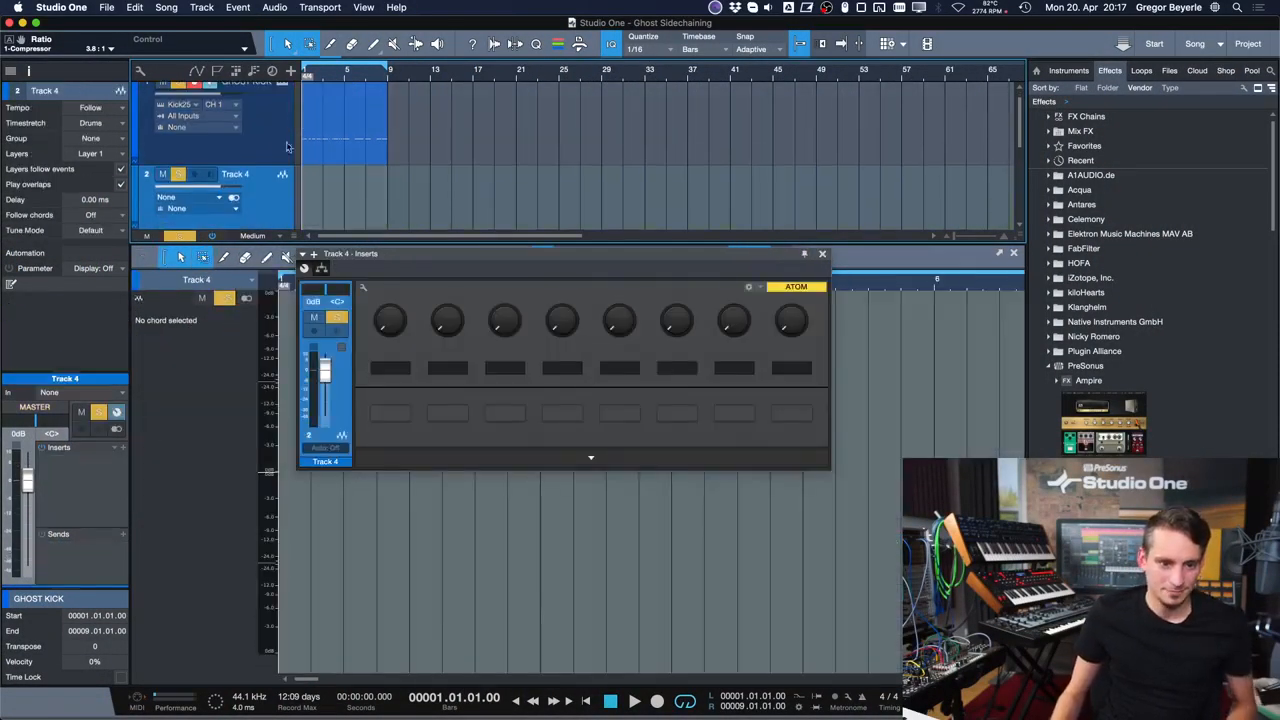
# - Open the Audio I/O Setup from Track 4's input selection and add a mono input
pyautogui.click(218, 197)
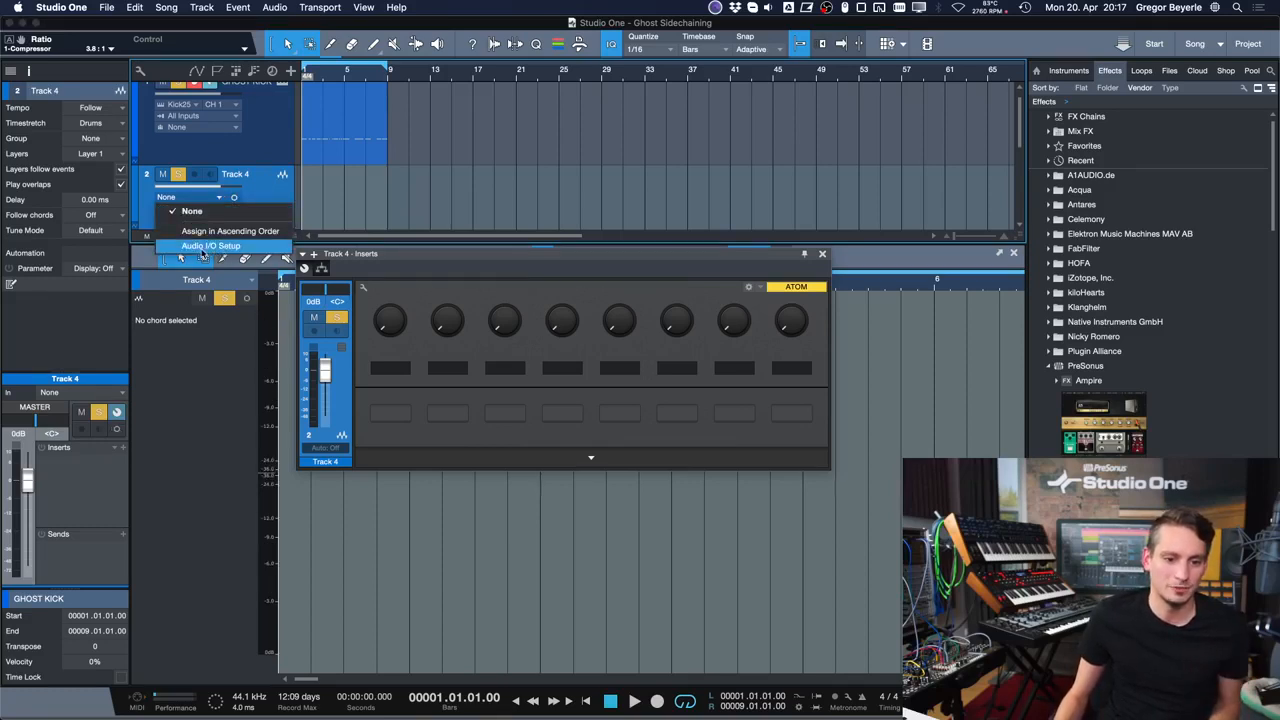
pyautogui.click(210, 246)
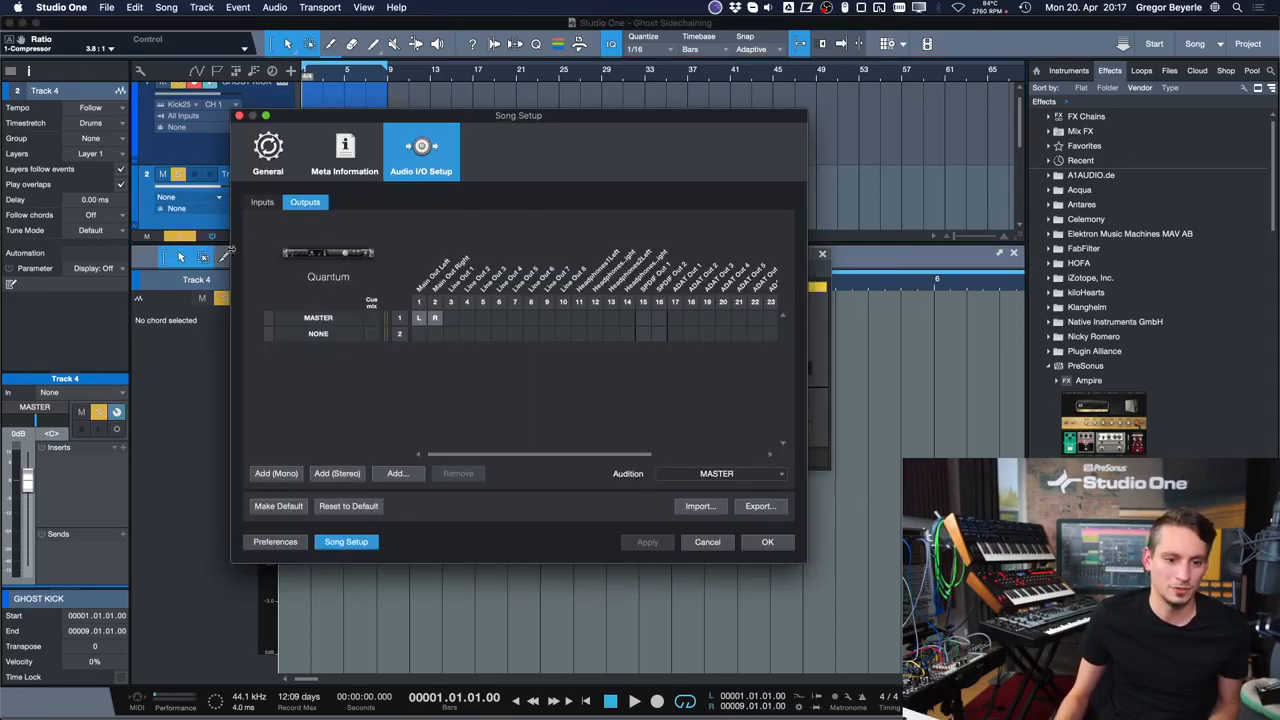
pyautogui.click(263, 203)
pyautogui.click(277, 477)
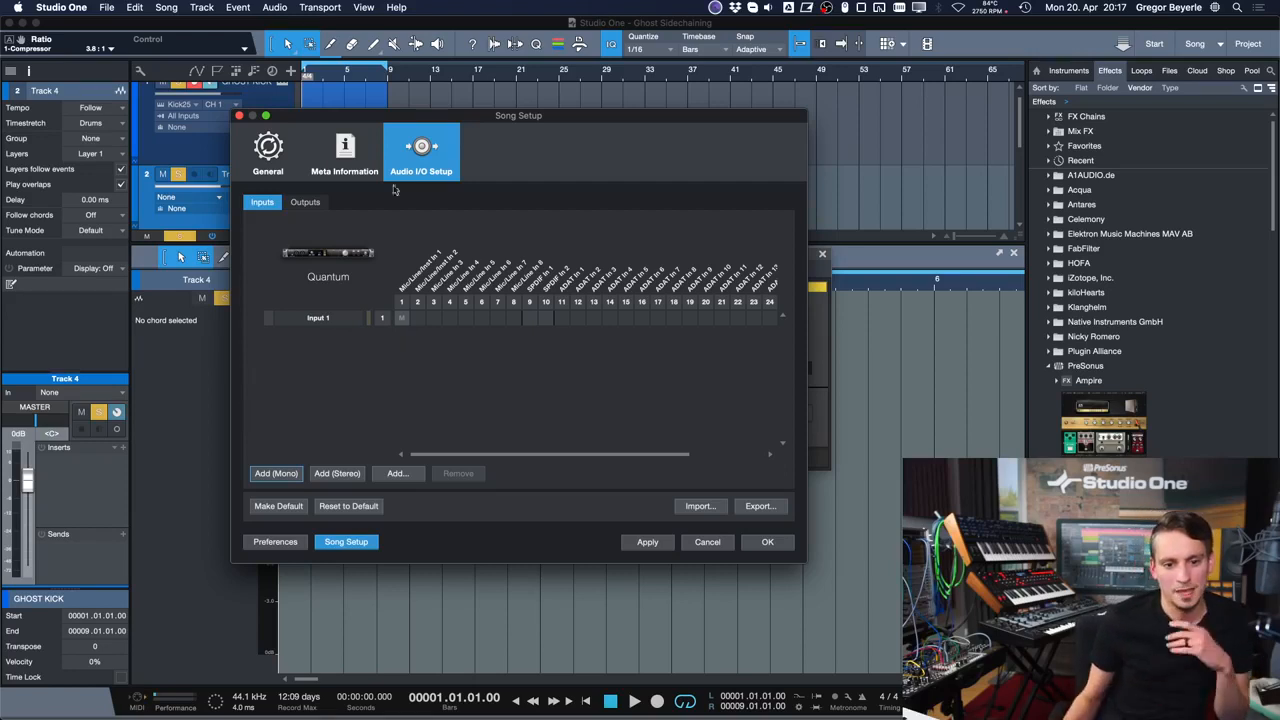
# - Add a stereo output in the Audio I/O Setup, apply it, toggle its Cue mix option on and off, and accept the setup
pyautogui.click(305, 203)
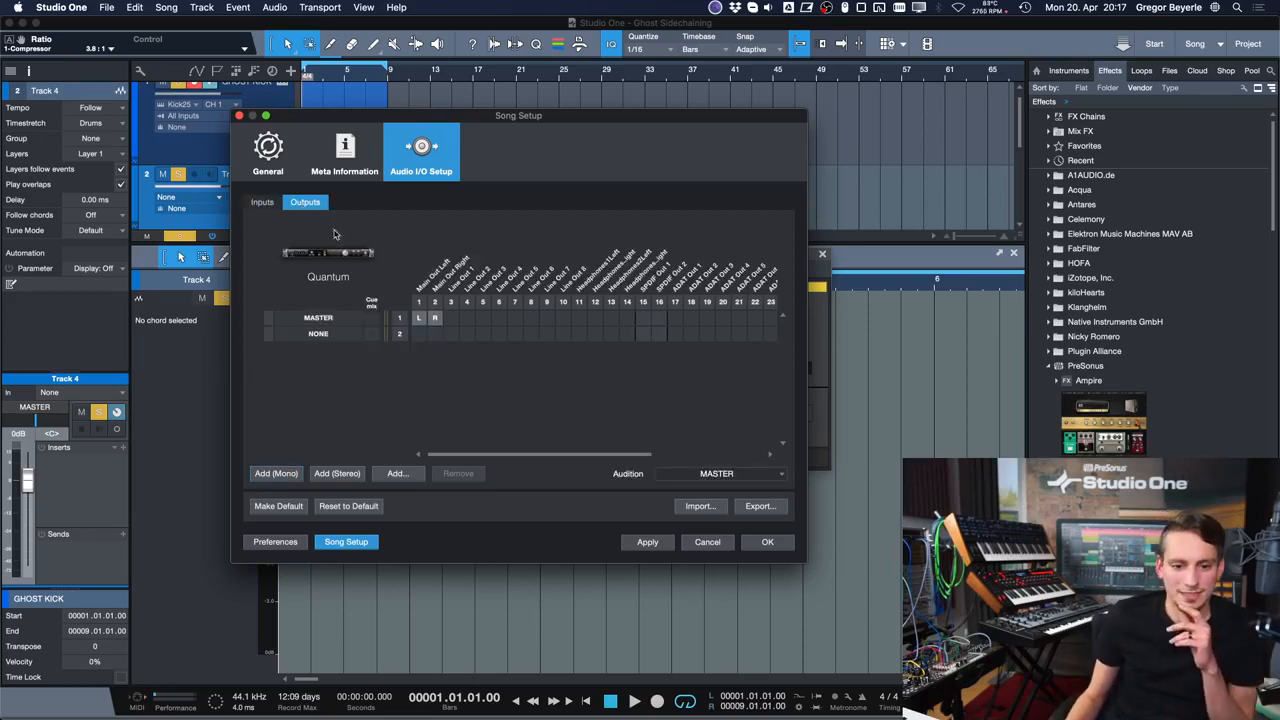
pyautogui.click(344, 475)
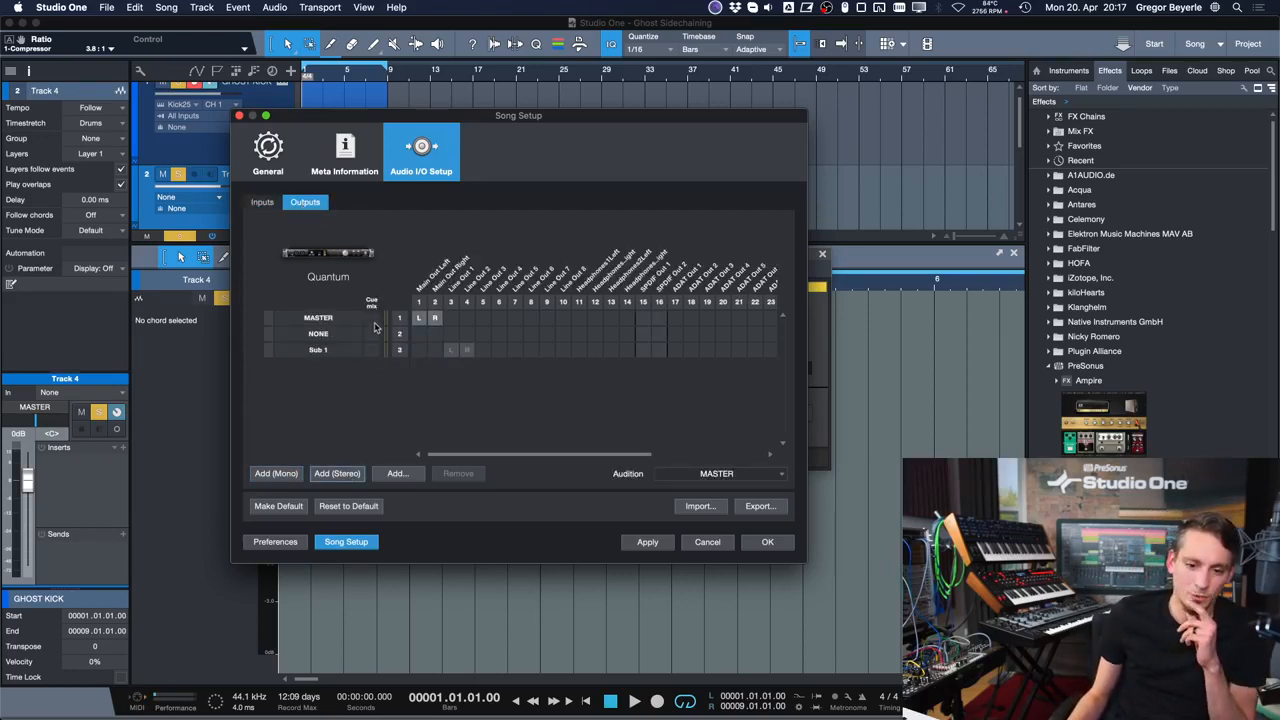
pyautogui.click(648, 543)
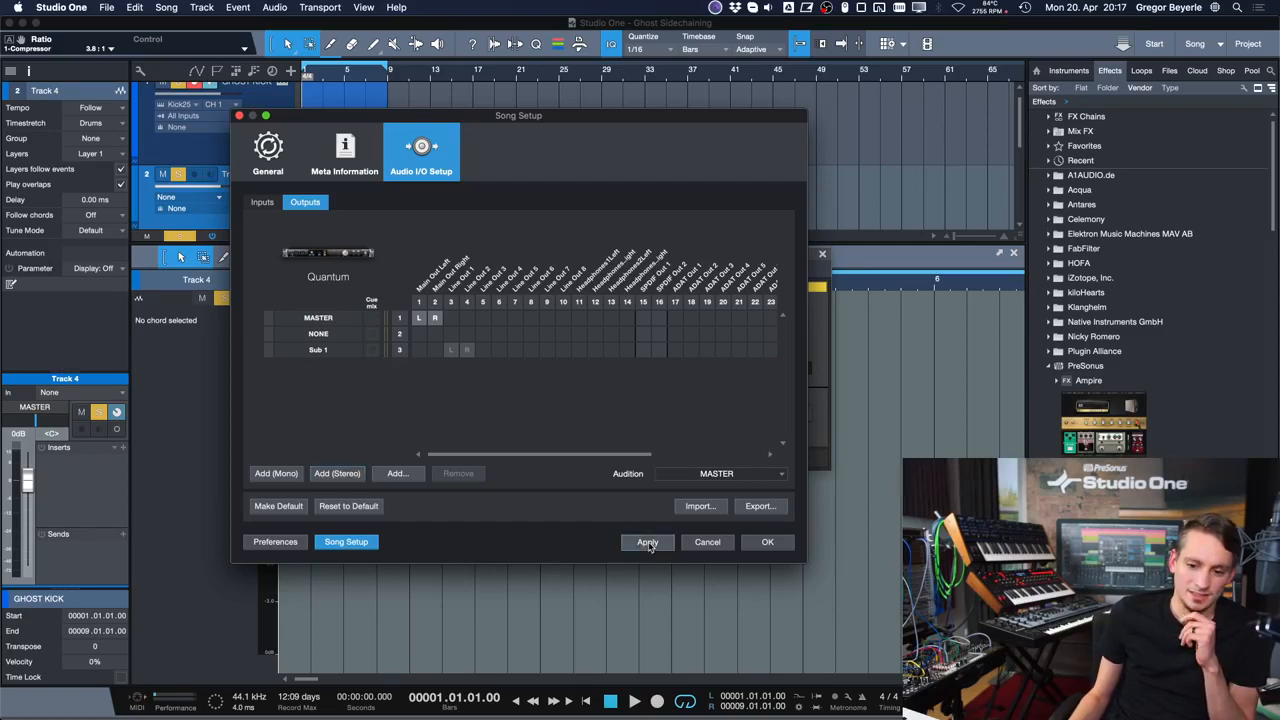
pyautogui.click(372, 350)
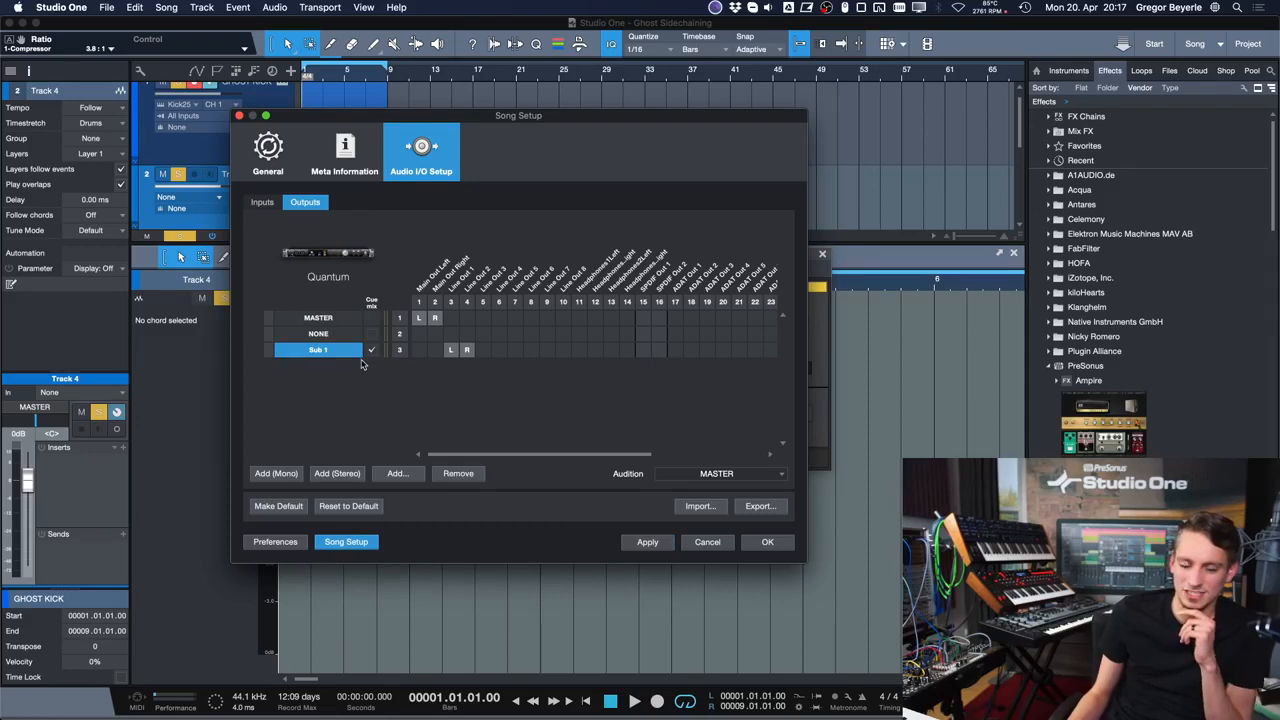
pyautogui.click(372, 351)
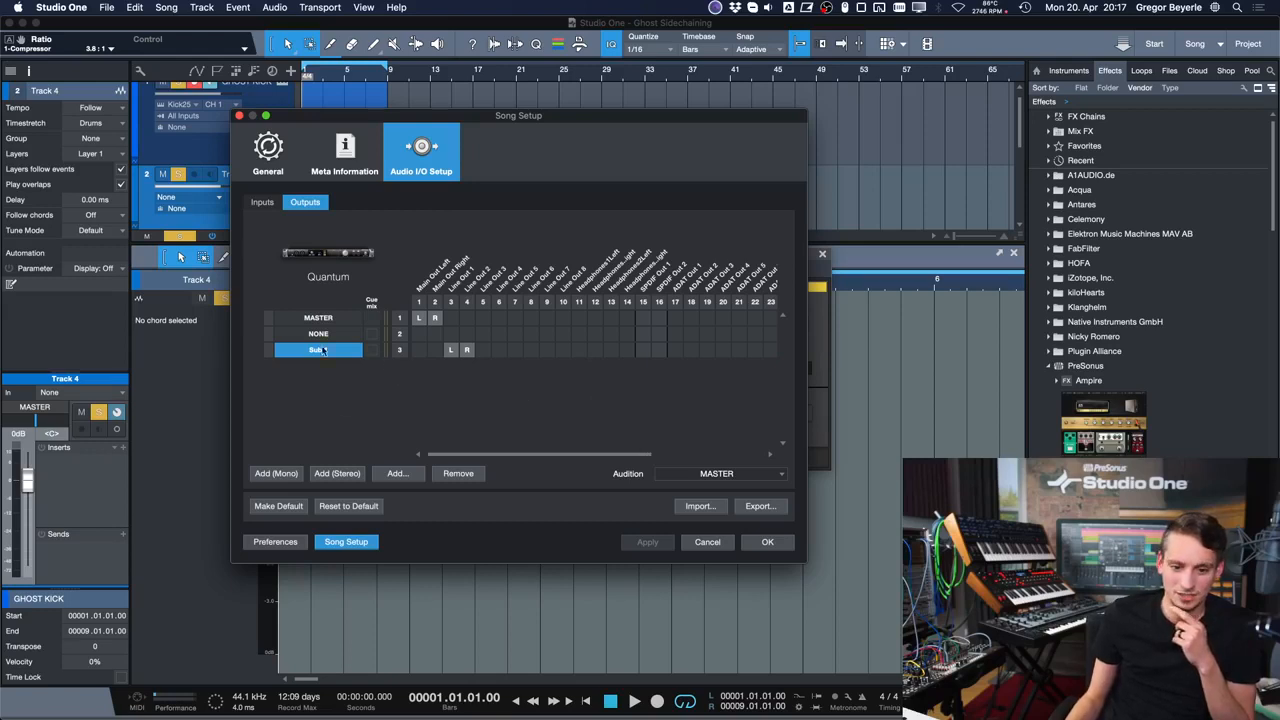
pyautogui.click(765, 542)
# - Show the mixing console with its output channels and close the Track 4 inserts window
pyautogui.press('F3')
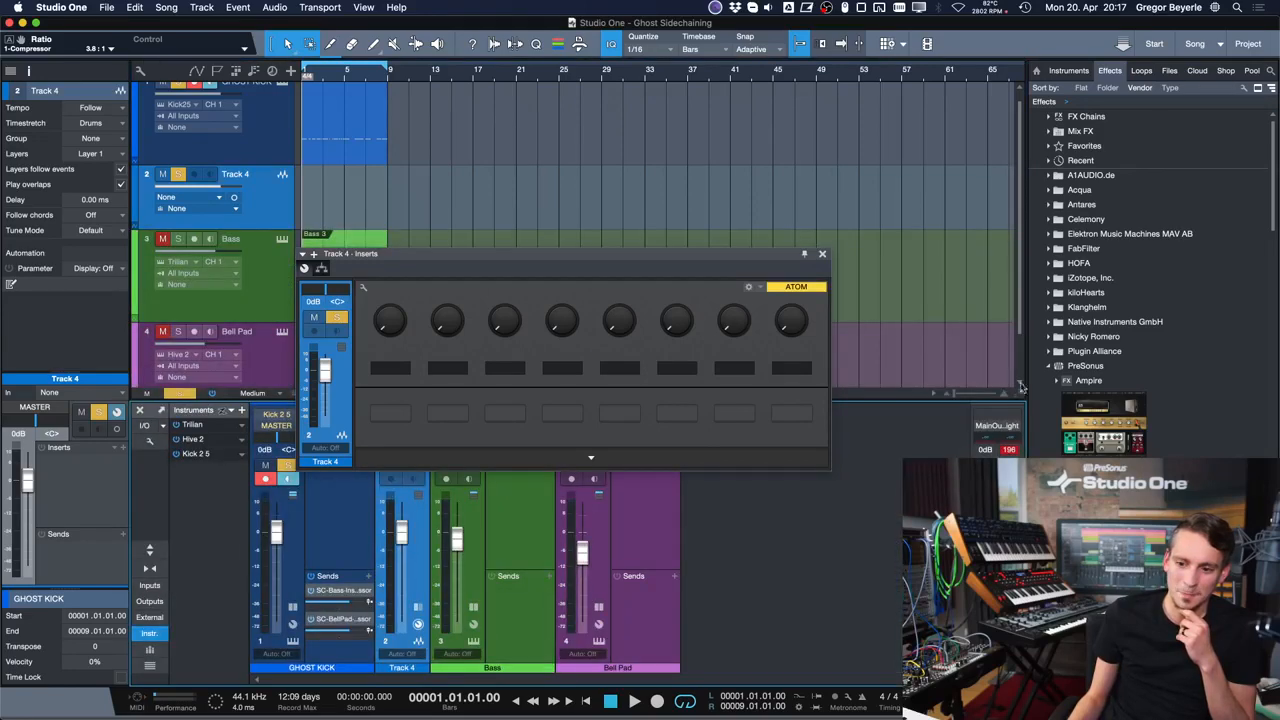
pyautogui.click(822, 254)
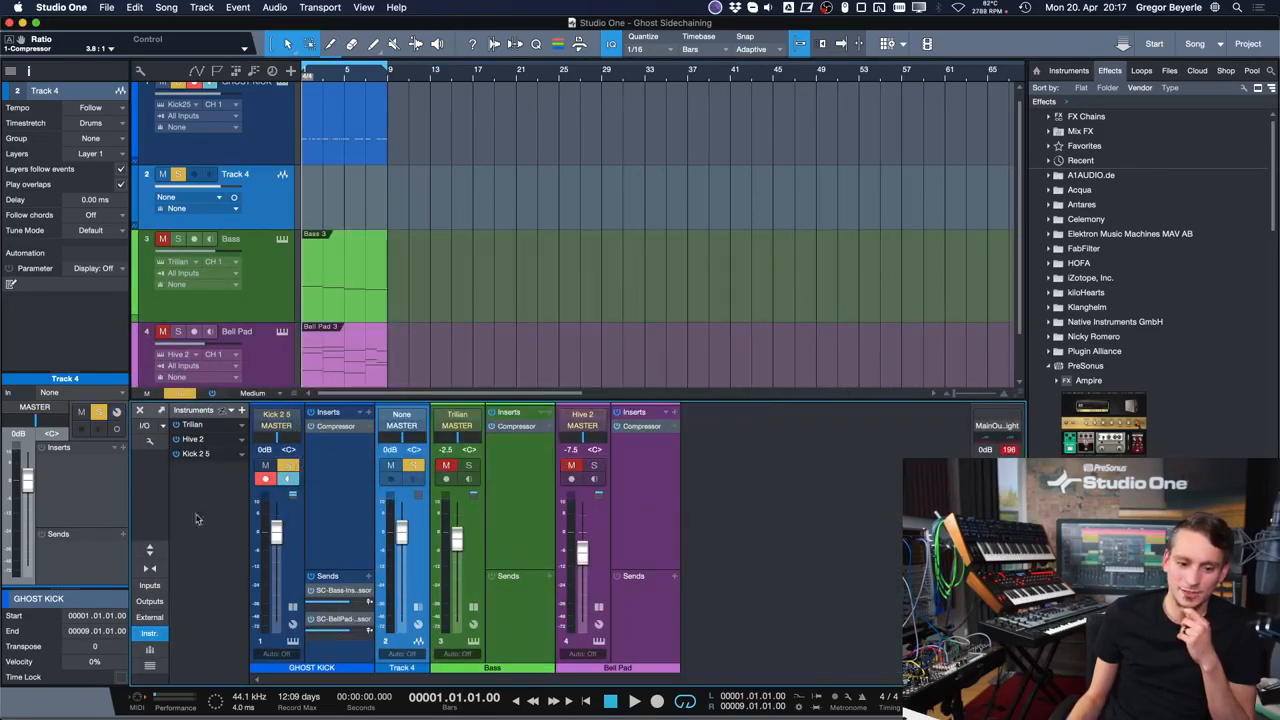
pyautogui.click(148, 601)
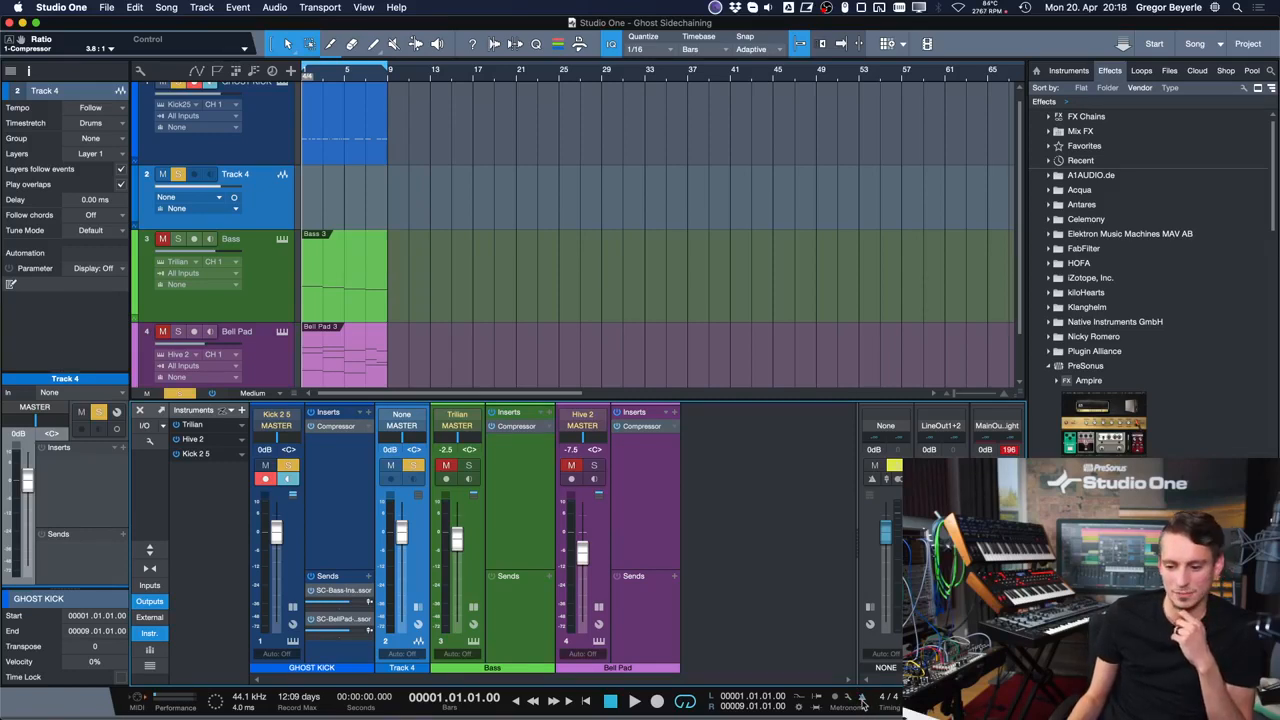
# - Play the empty part of the arrangement from bar 26 and stop
pyautogui.click(572, 148)
pyautogui.press('space')
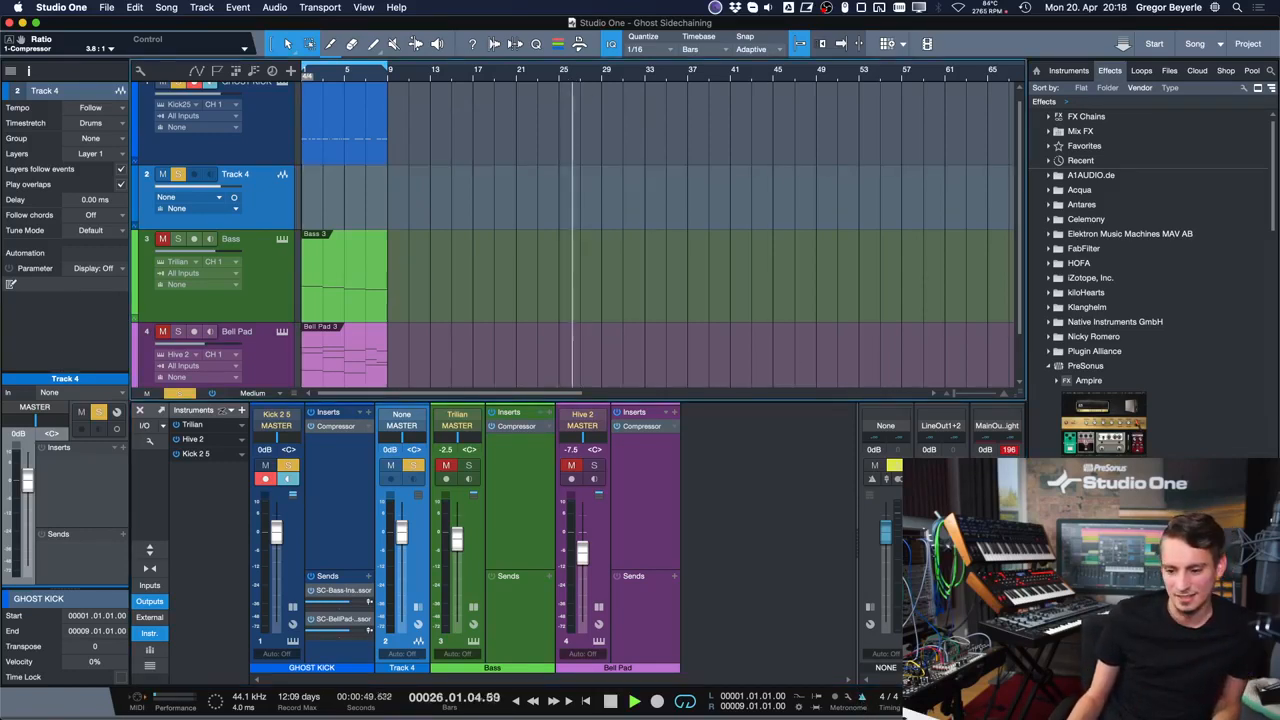
pyautogui.press('e')
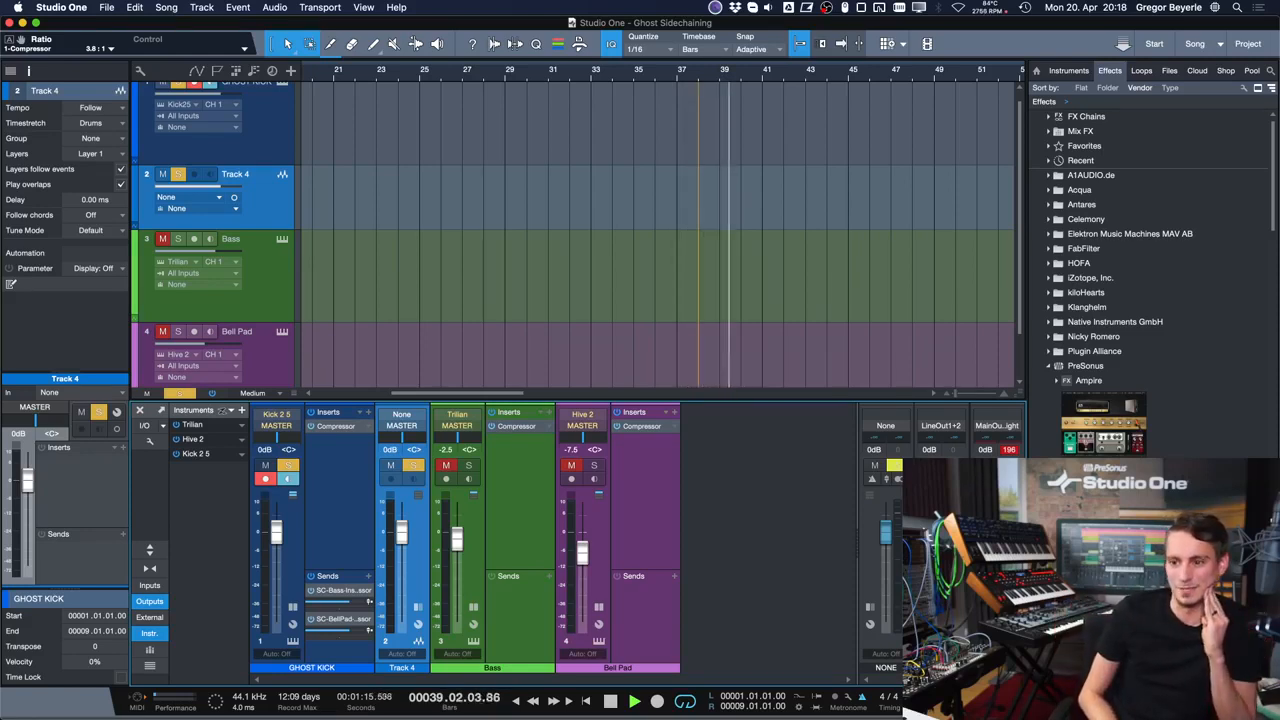
pyautogui.press('space')
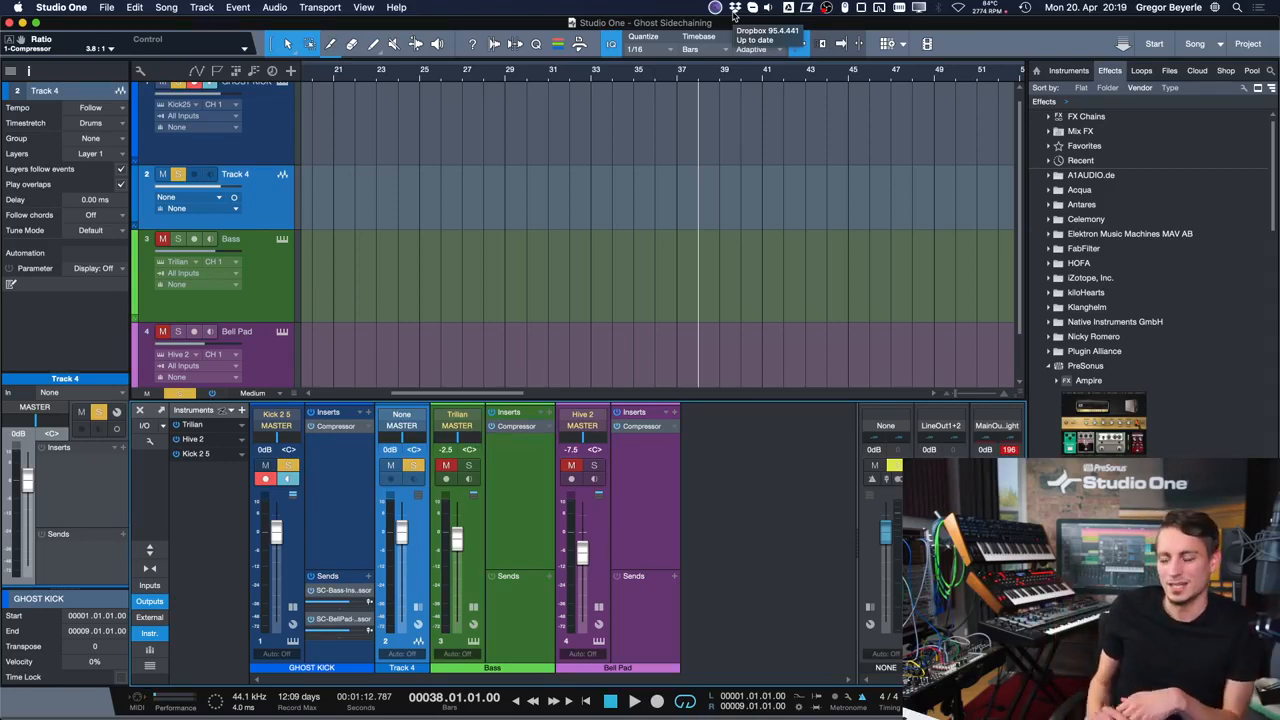
# - Go to the start page and open the recent song "From basic Parts to groovy Pattern"
pyautogui.click(1218, 46)
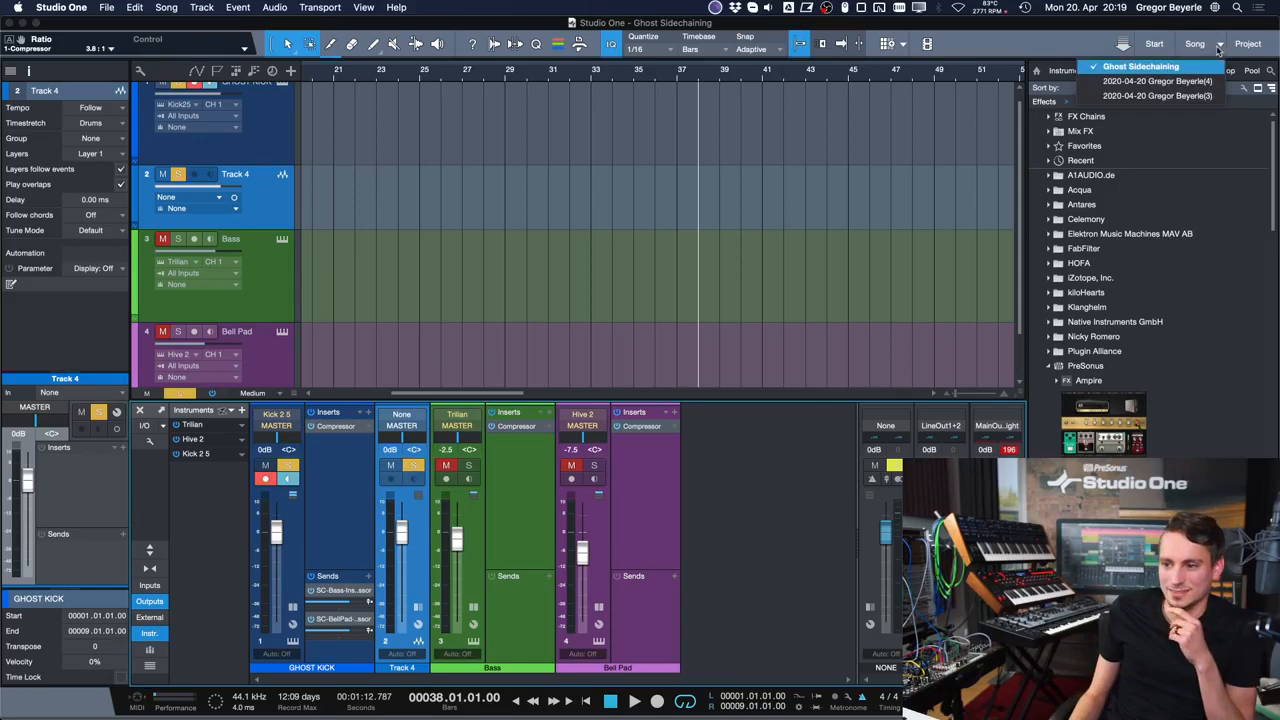
pyautogui.click(1217, 47)
pyautogui.click(1154, 44)
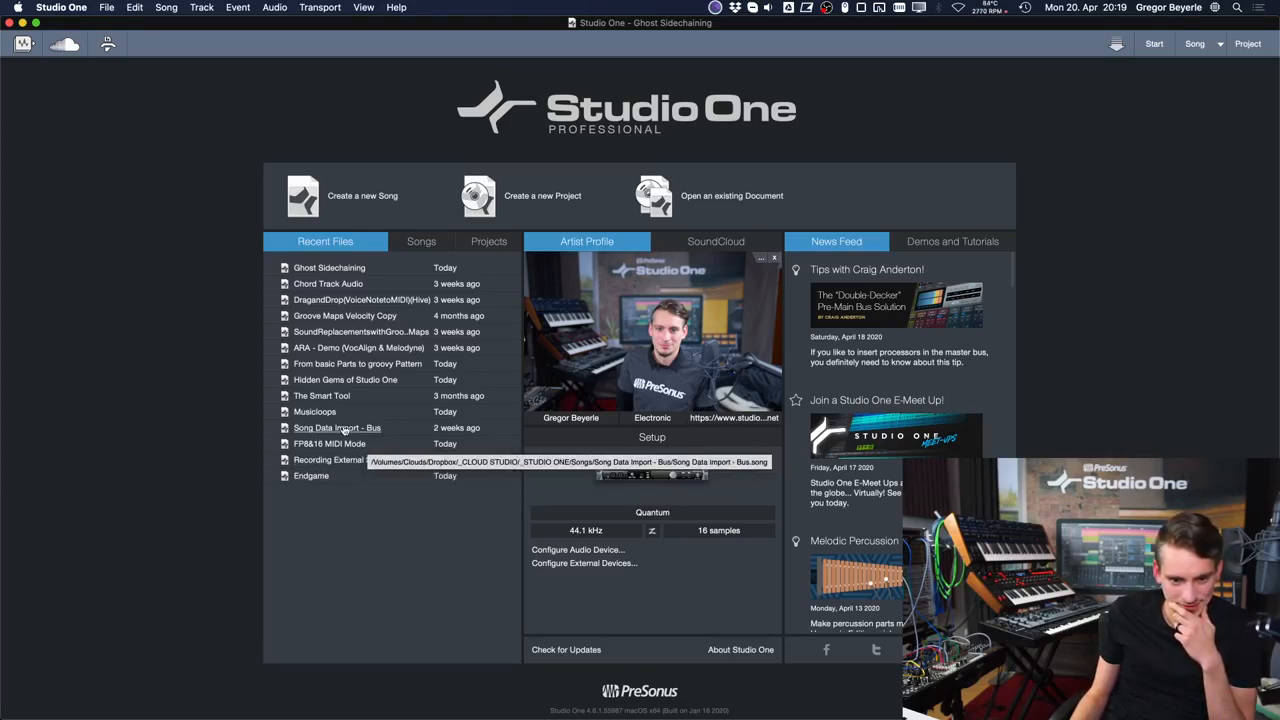
pyautogui.click(362, 364)
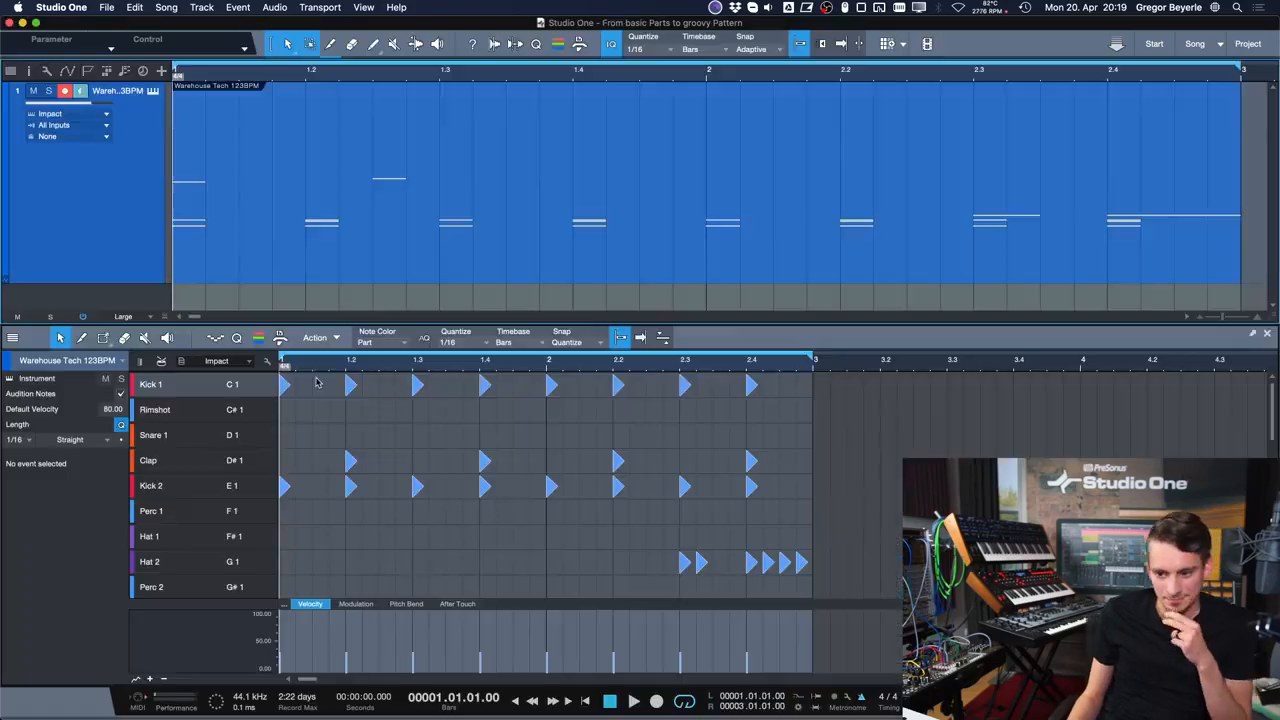
# - Select the Warehouse Tech 123BPM drum part and play it back
pyautogui.click(336, 266)
pyautogui.press('space')
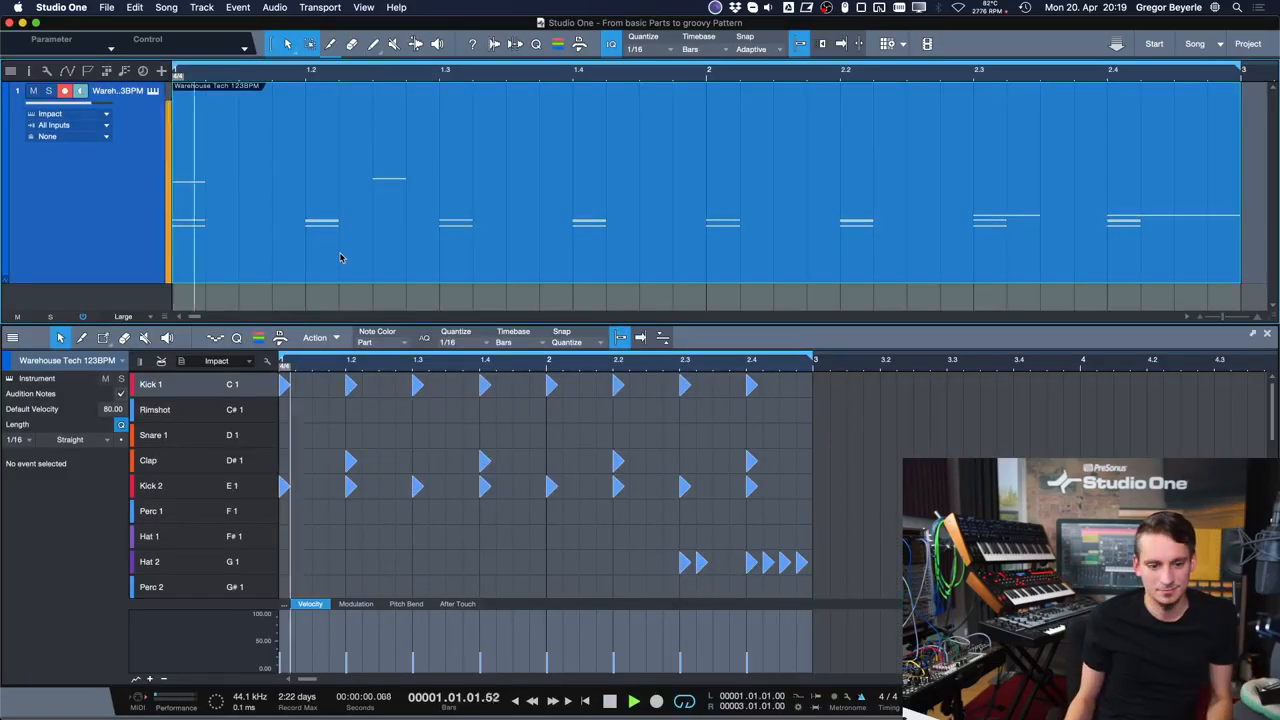
pyautogui.press('w')
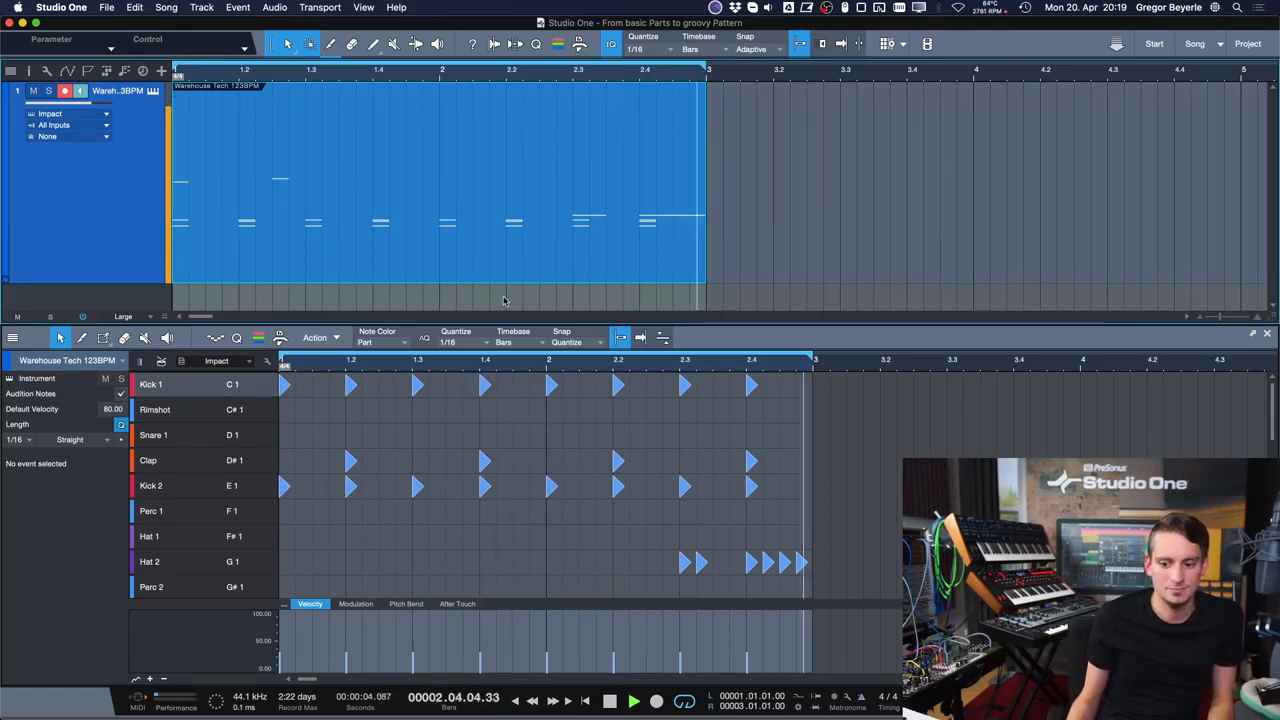
# - Stop playback, return to the song start and play the two-bar Warehouse Tech 123BPM part once more
pyautogui.press('w')
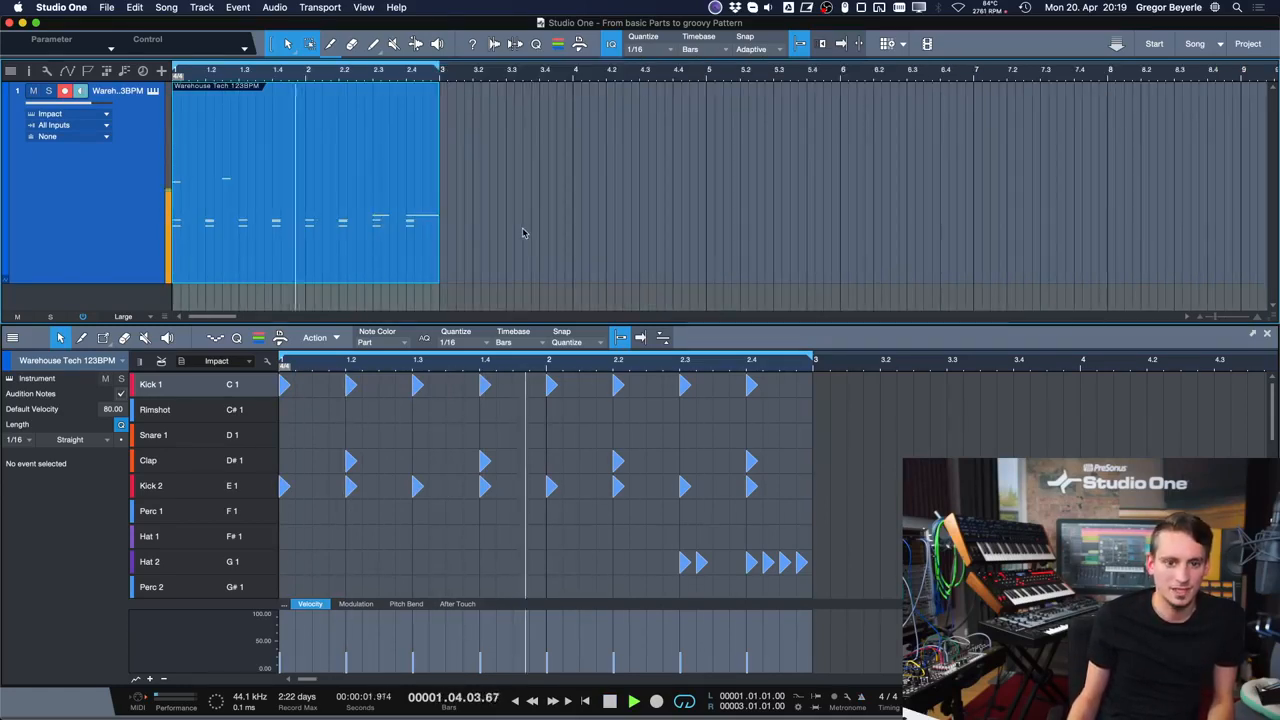
pyautogui.press('space')
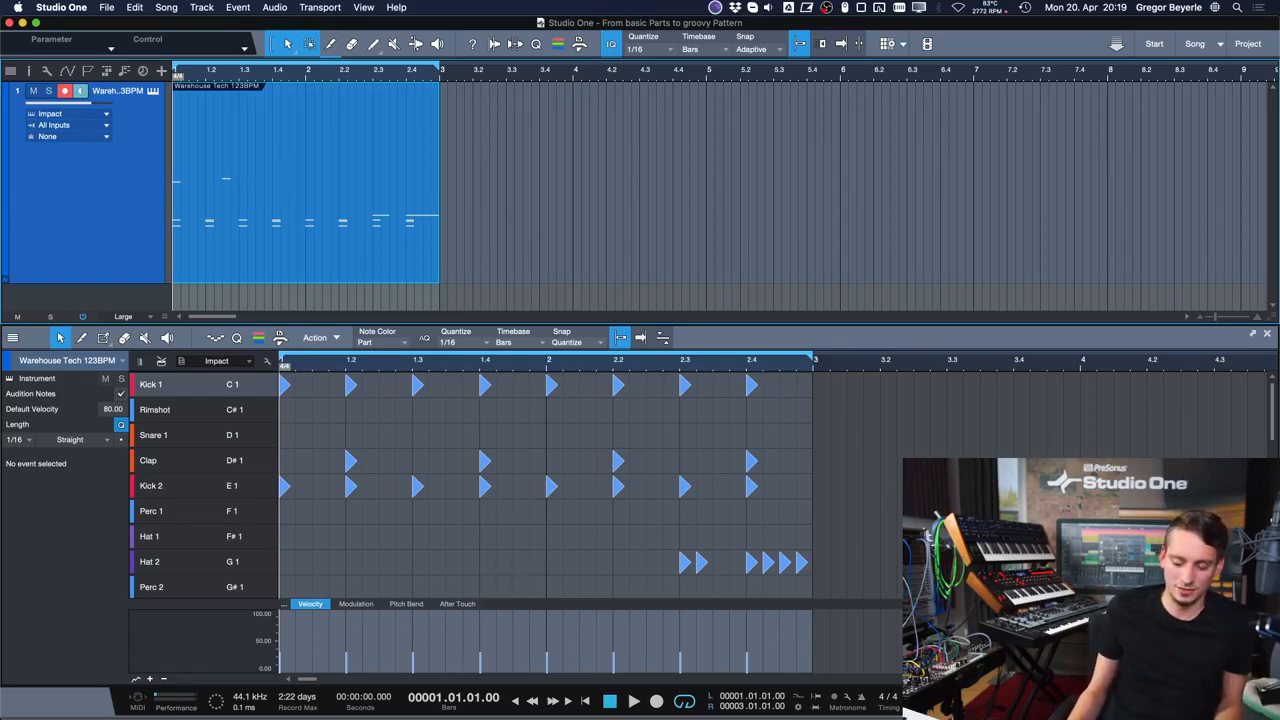
pyautogui.press('Return')
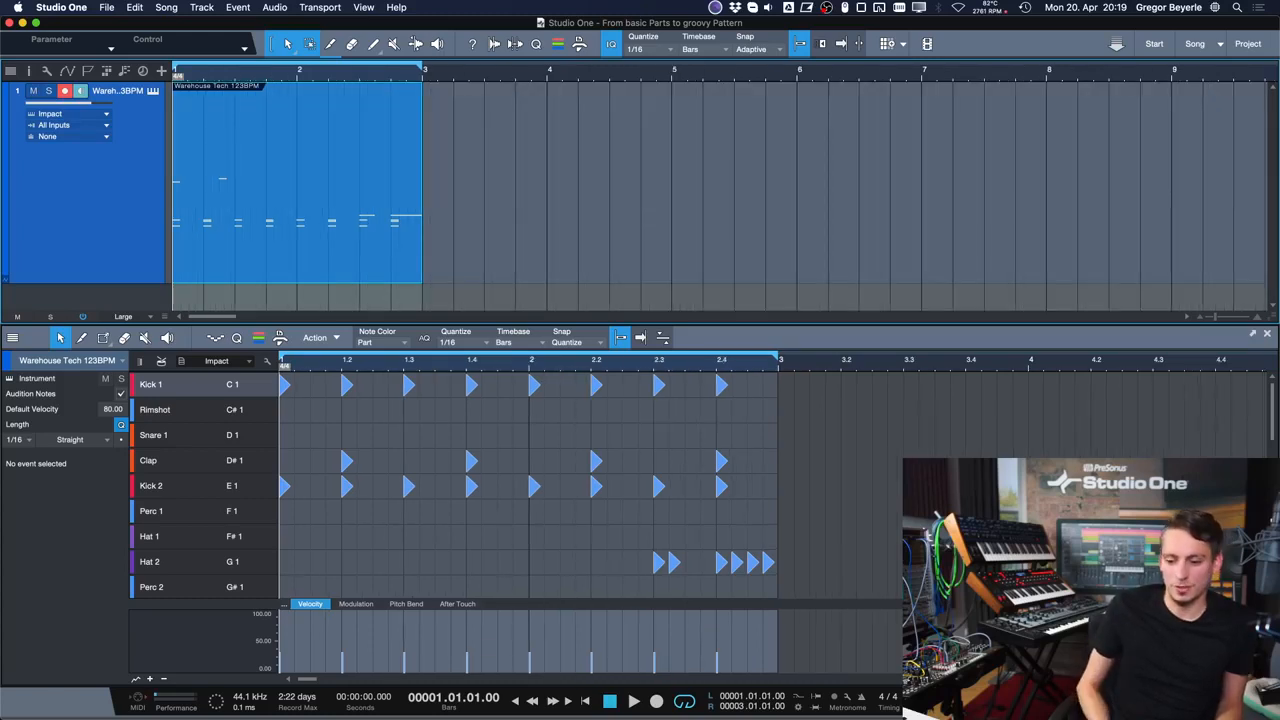
pyautogui.press('space')
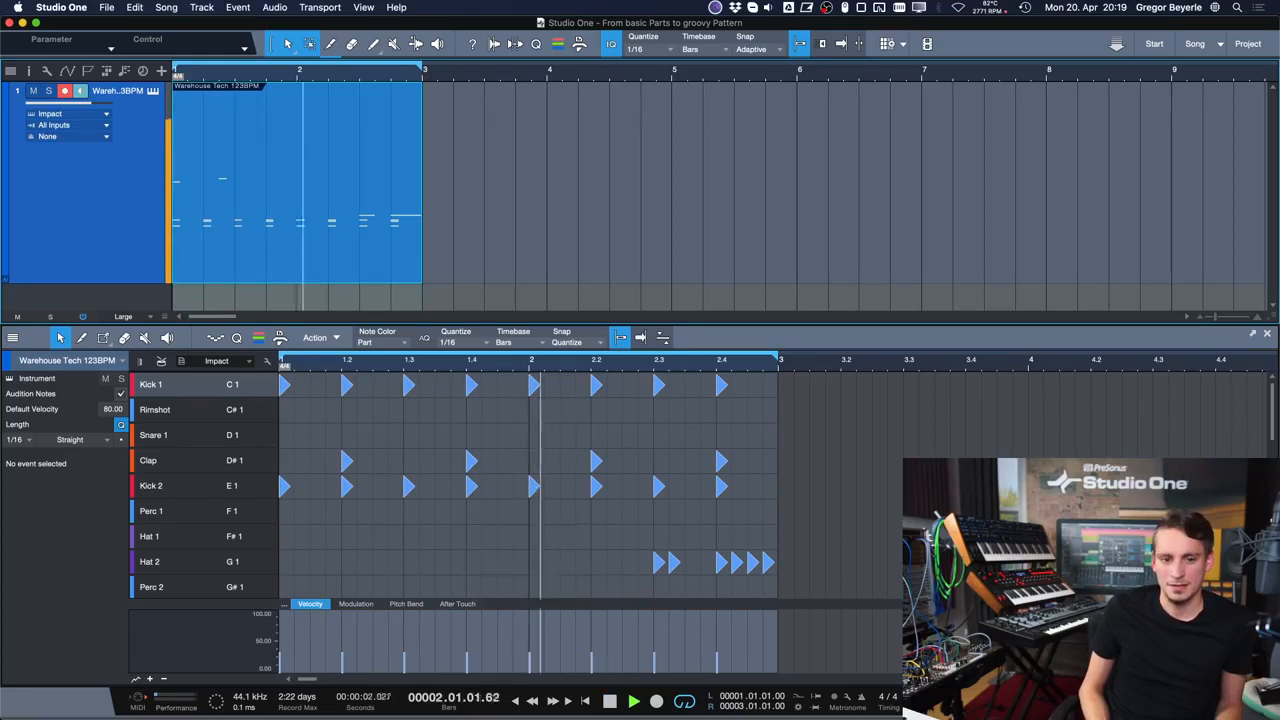
pyautogui.press('space')
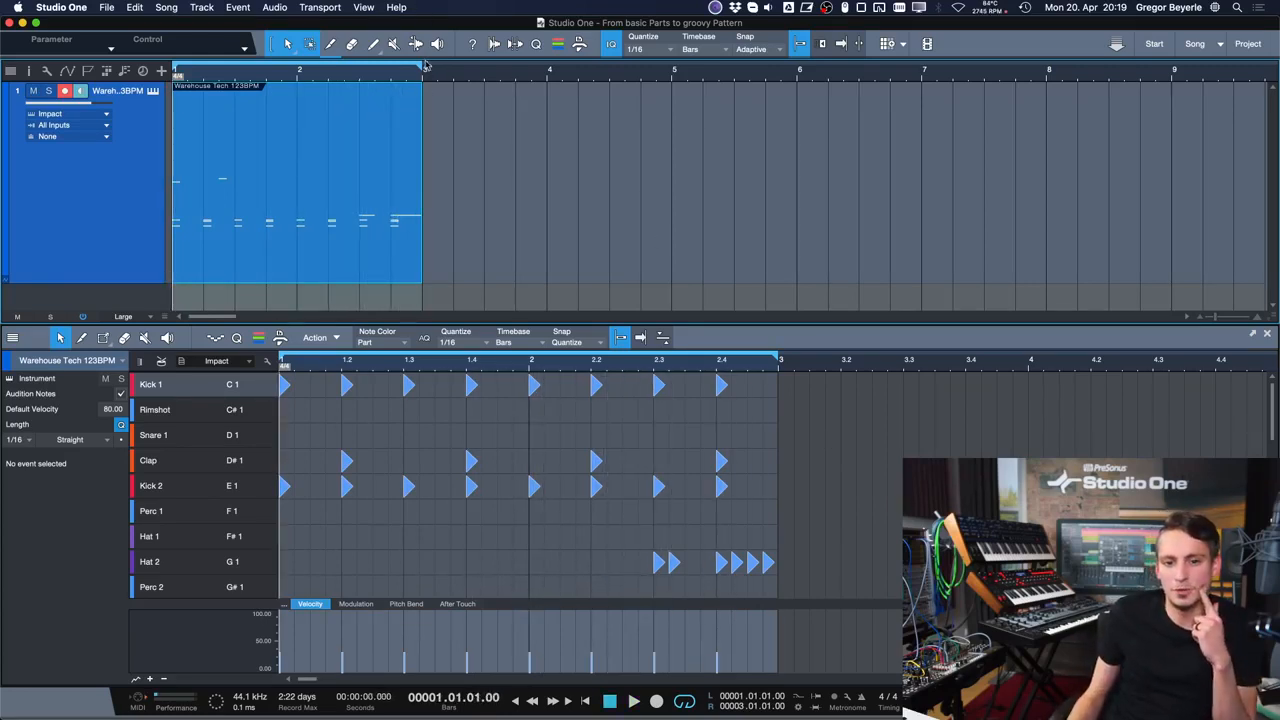
# - Shorten the loop's end to 2.4.4, reset the loop range to the drum part's length and return to the loop start
pyautogui.click(416, 70)
pyautogui.moveTo(420, 67)
pyautogui.mouseDown()
pyautogui.moveTo(177, 67)
pyautogui.moveTo(483, 67)
pyautogui.moveTo(414, 68)
pyautogui.mouseUp()
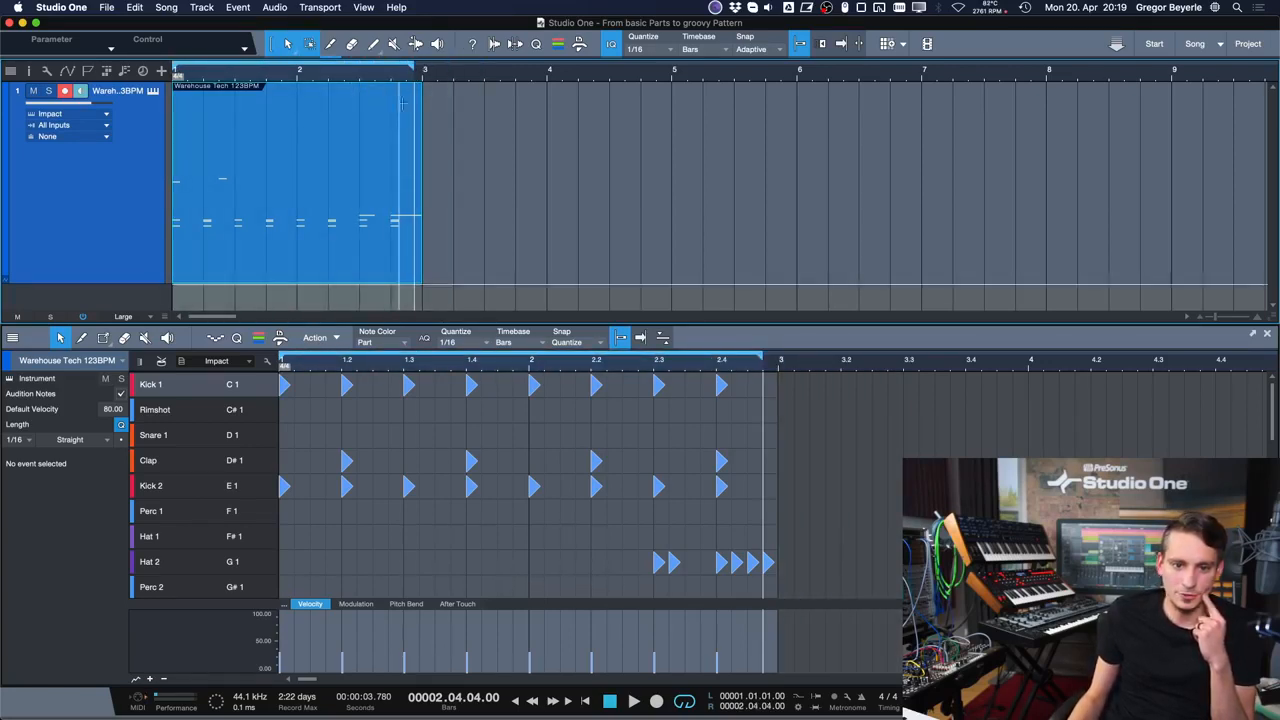
pyautogui.click(347, 239)
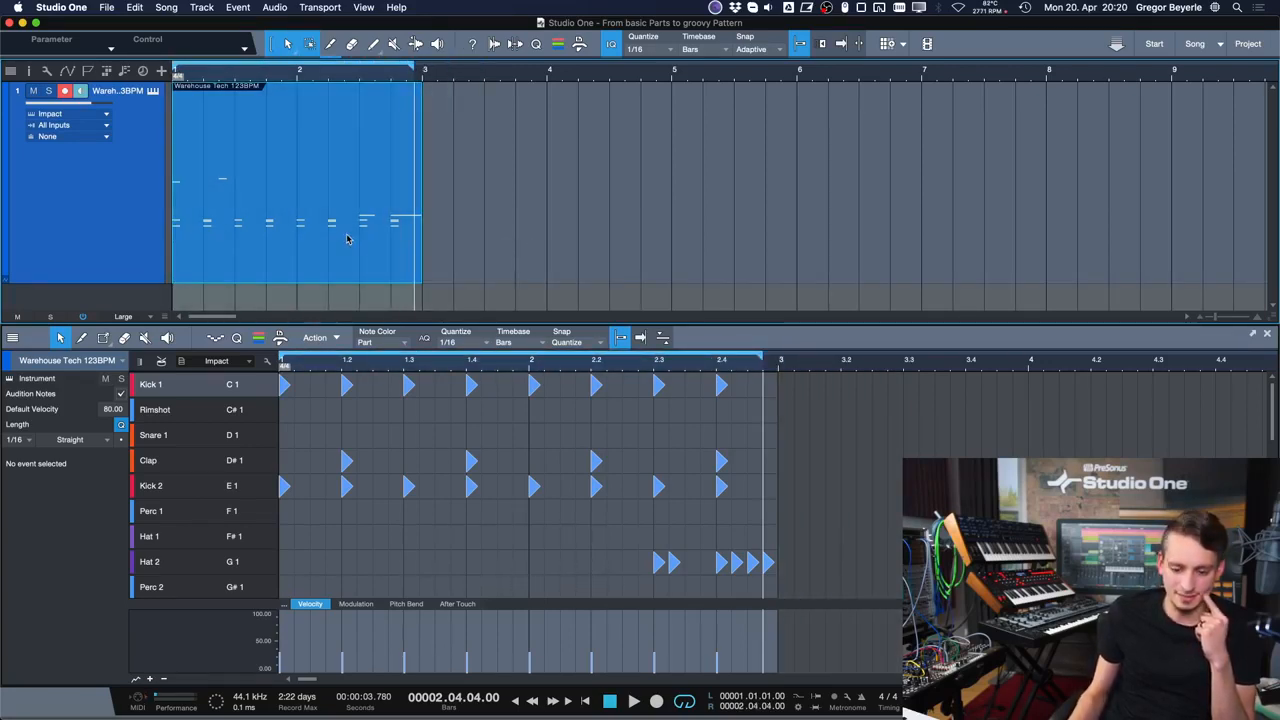
pyautogui.press('p')
pyautogui.press(',')
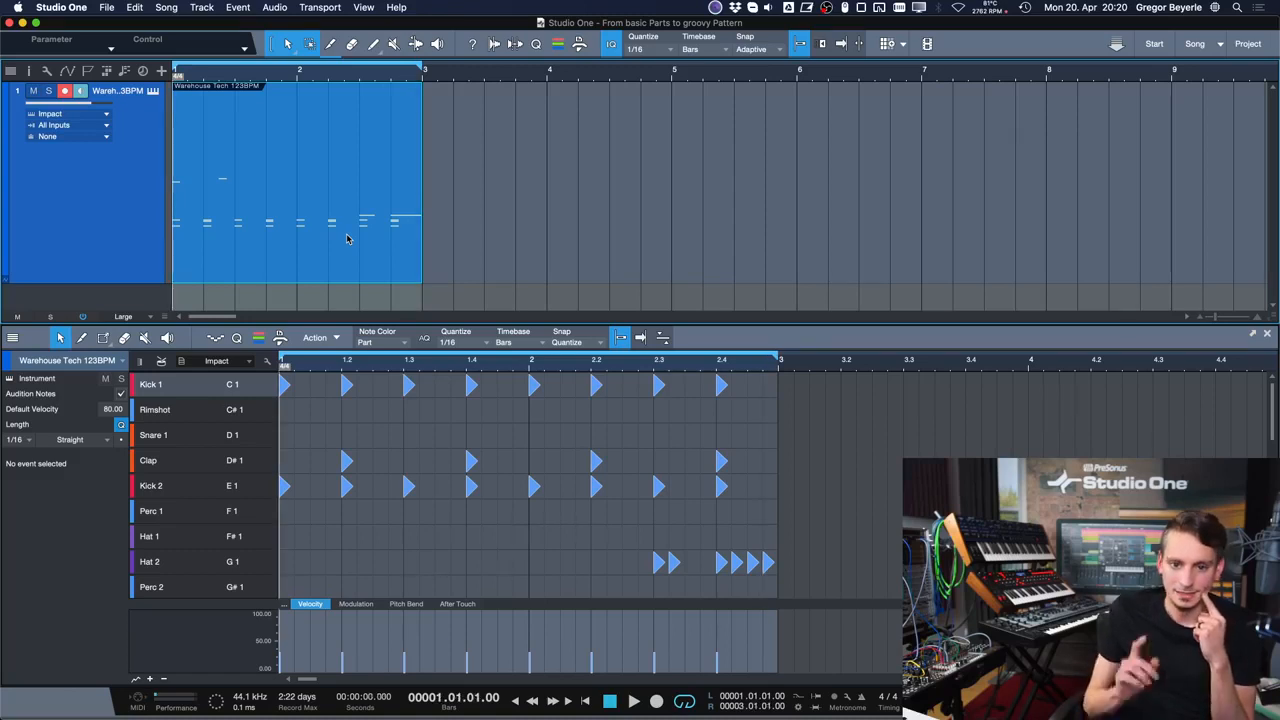
# - Open the Export Mixdown settings for the looped range and set the format to Wave File
pyautogui.click(168, 7)
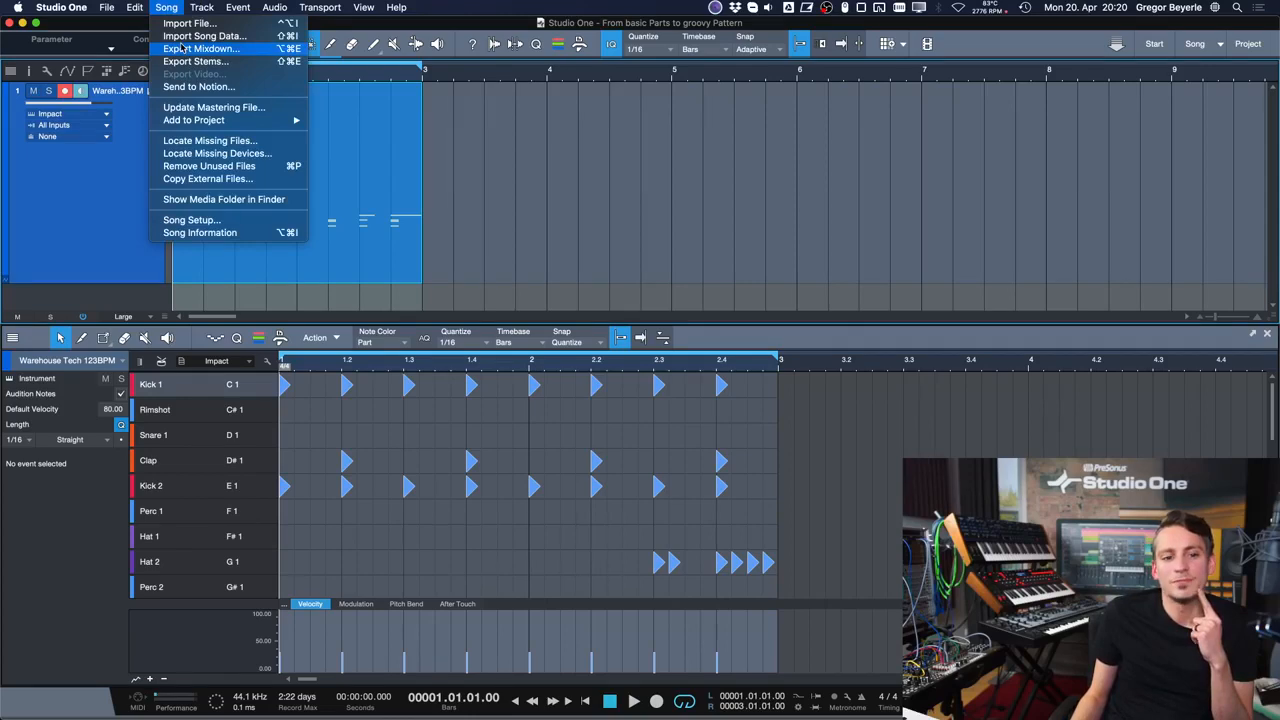
pyautogui.click(190, 48)
pyautogui.moveTo(731, 190); pyautogui.dragTo(445, 137)
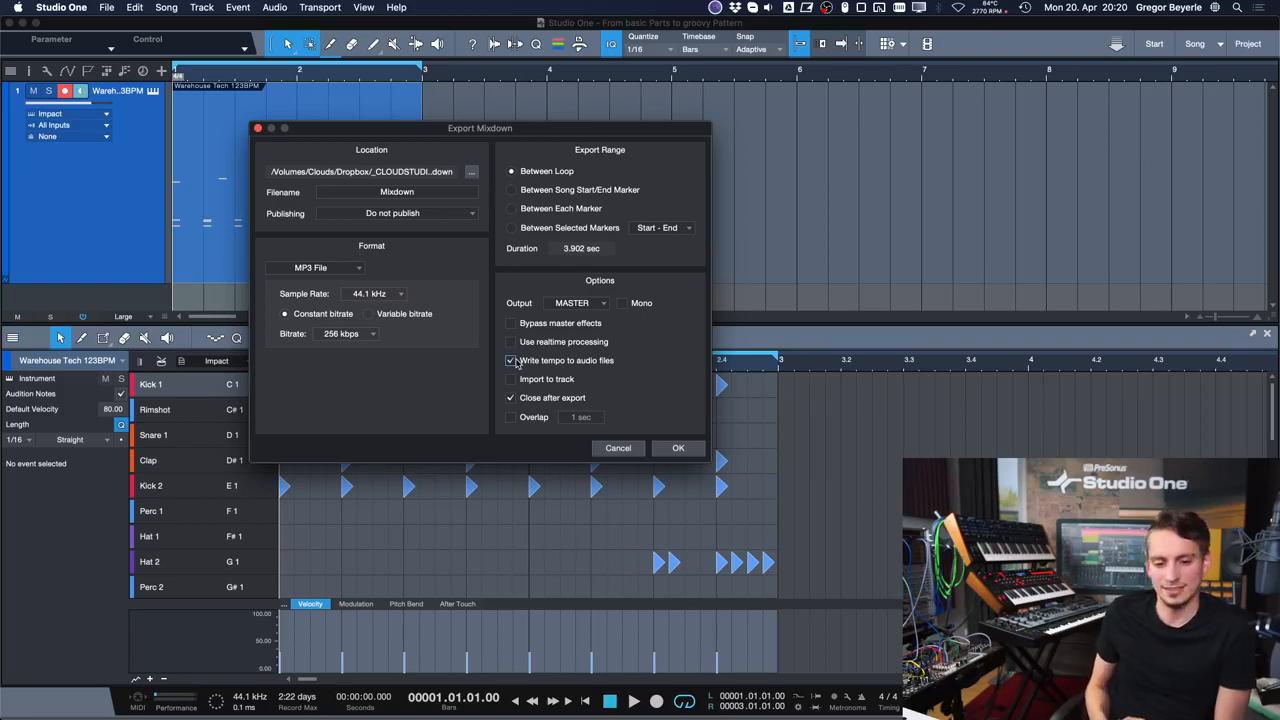
pyautogui.click(346, 278)
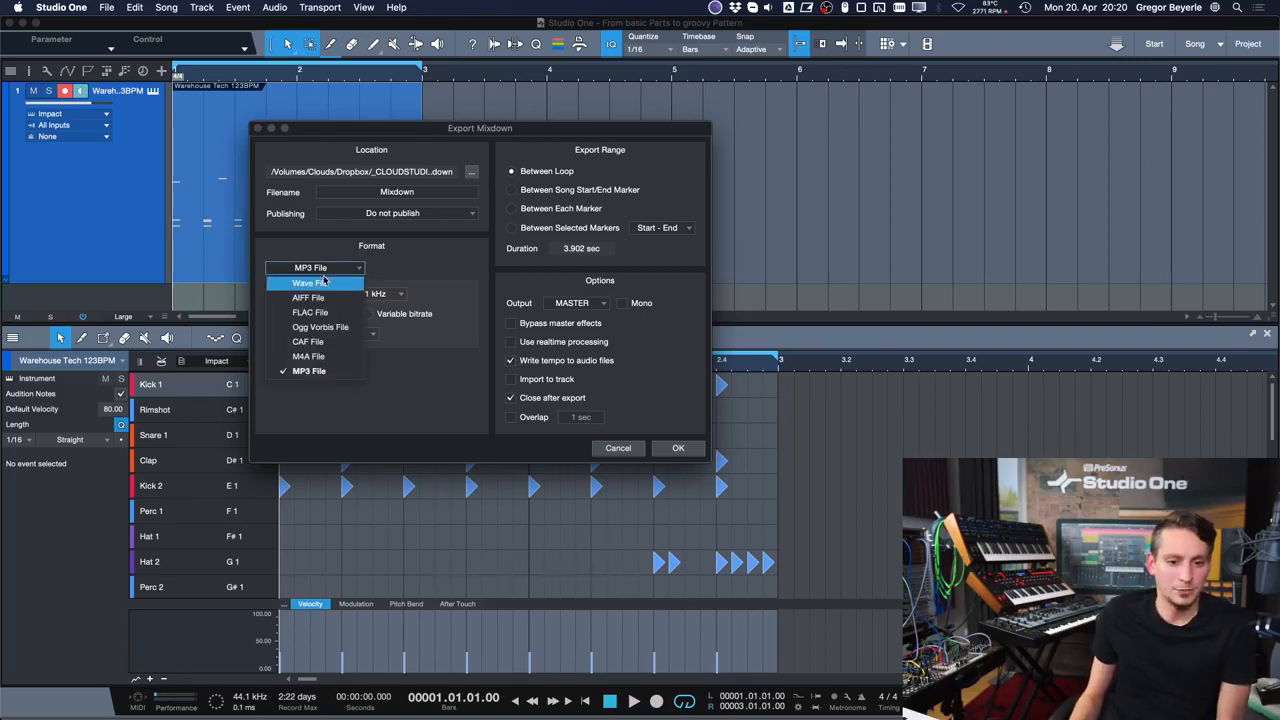
pyautogui.click(340, 284)
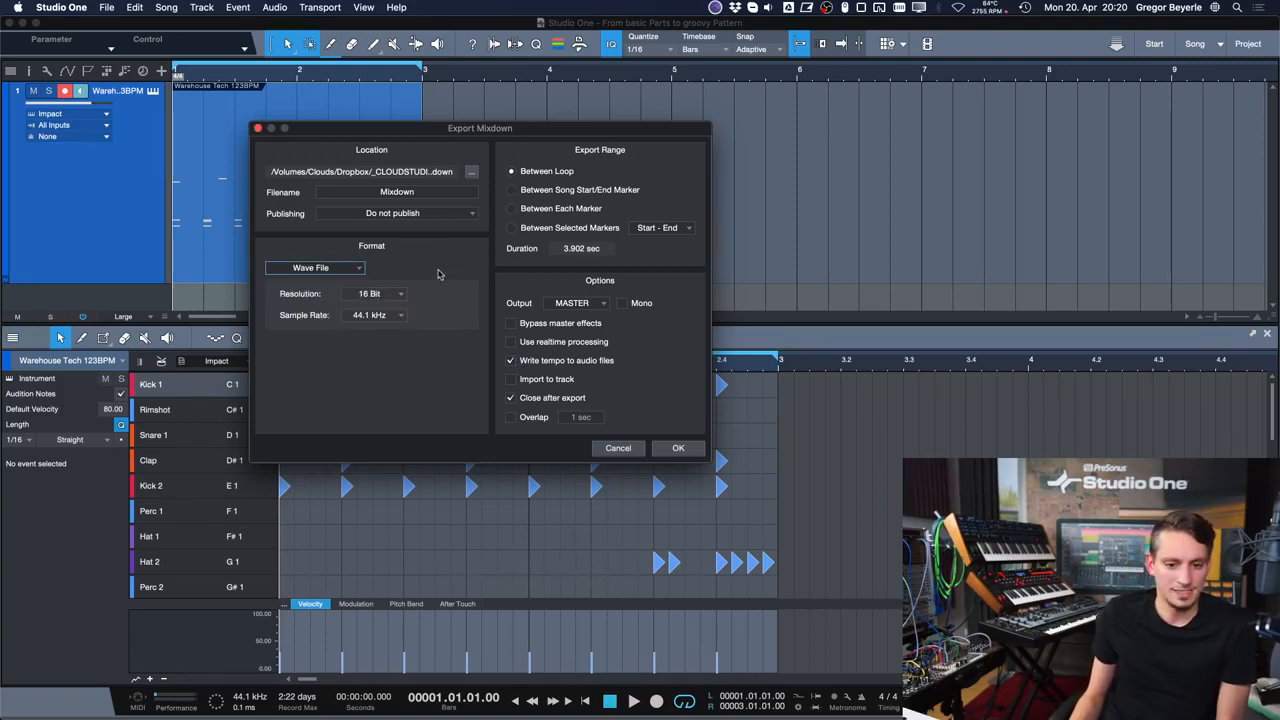
# - Review the available resolutions and file formats for the mixdown and cancel the export
pyautogui.click(360, 294)
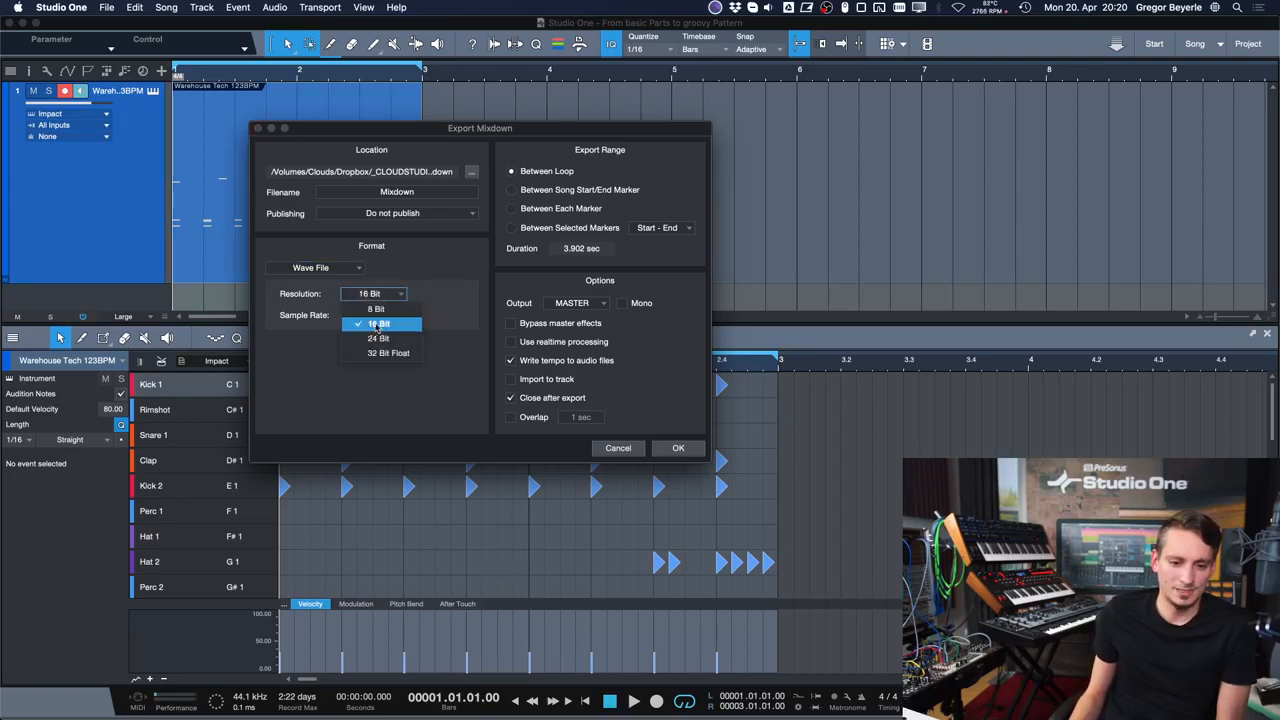
pyautogui.click(433, 320)
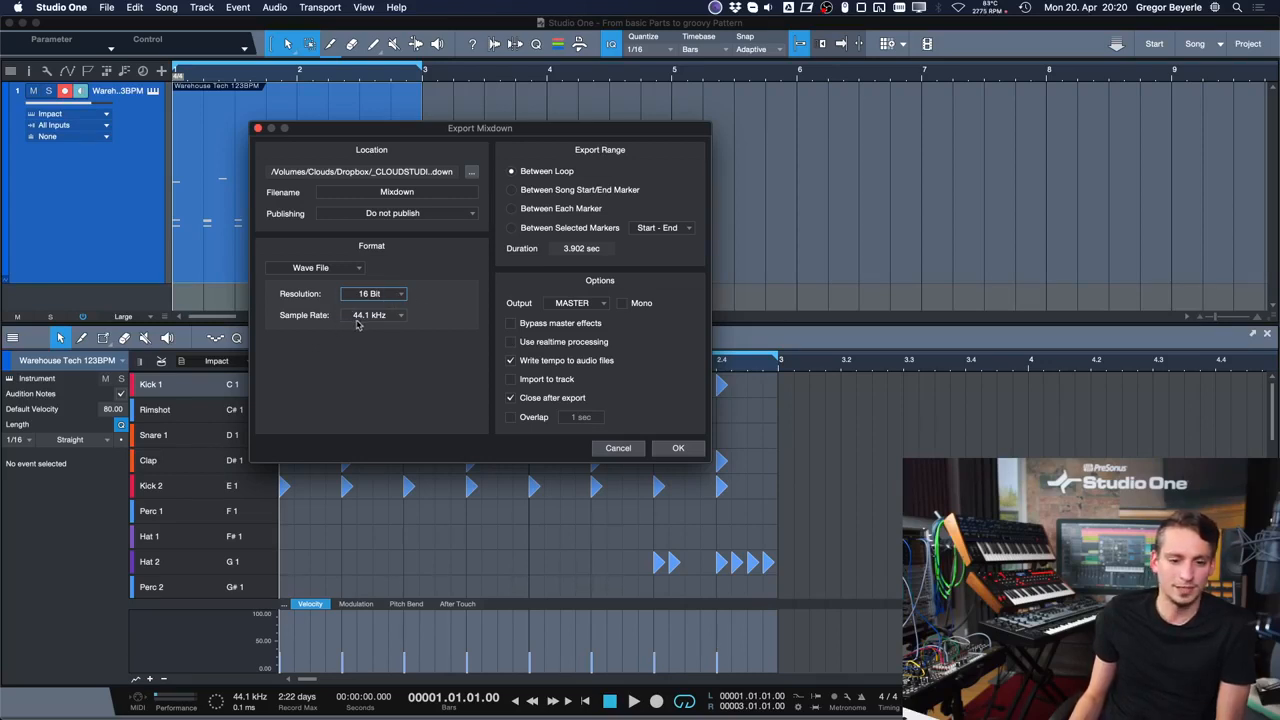
pyautogui.click(313, 268)
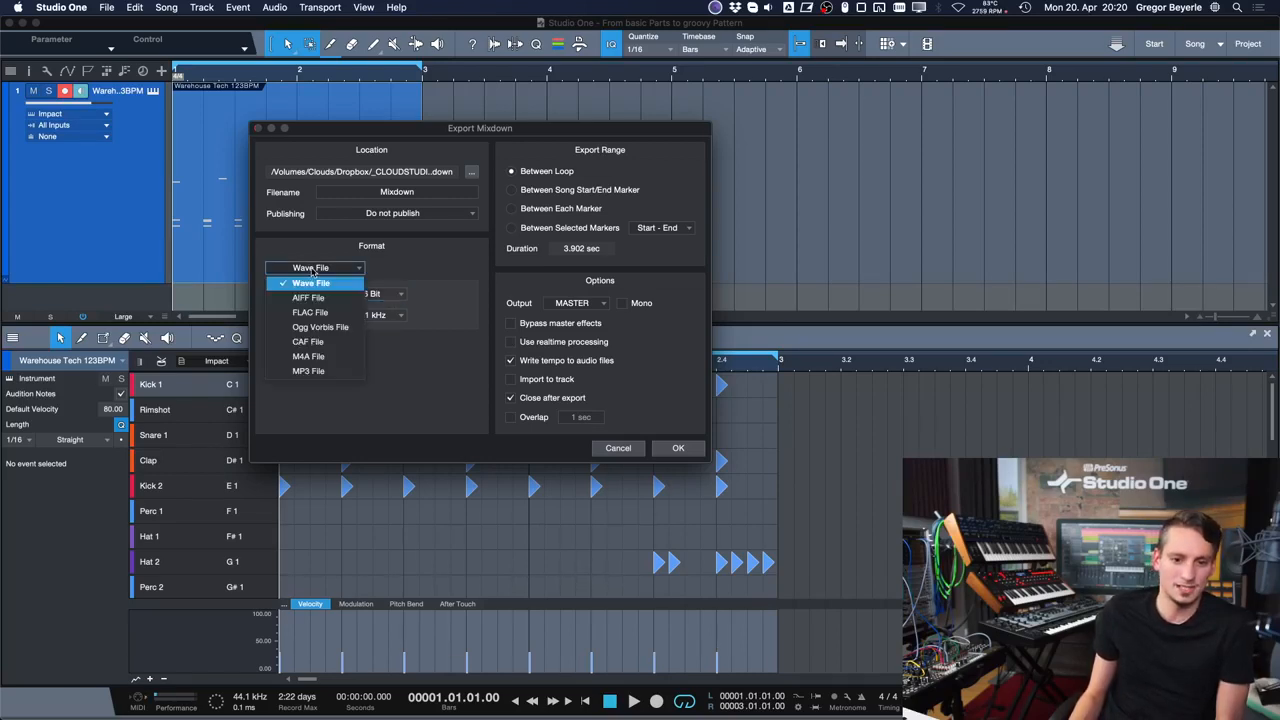
pyautogui.click(313, 272)
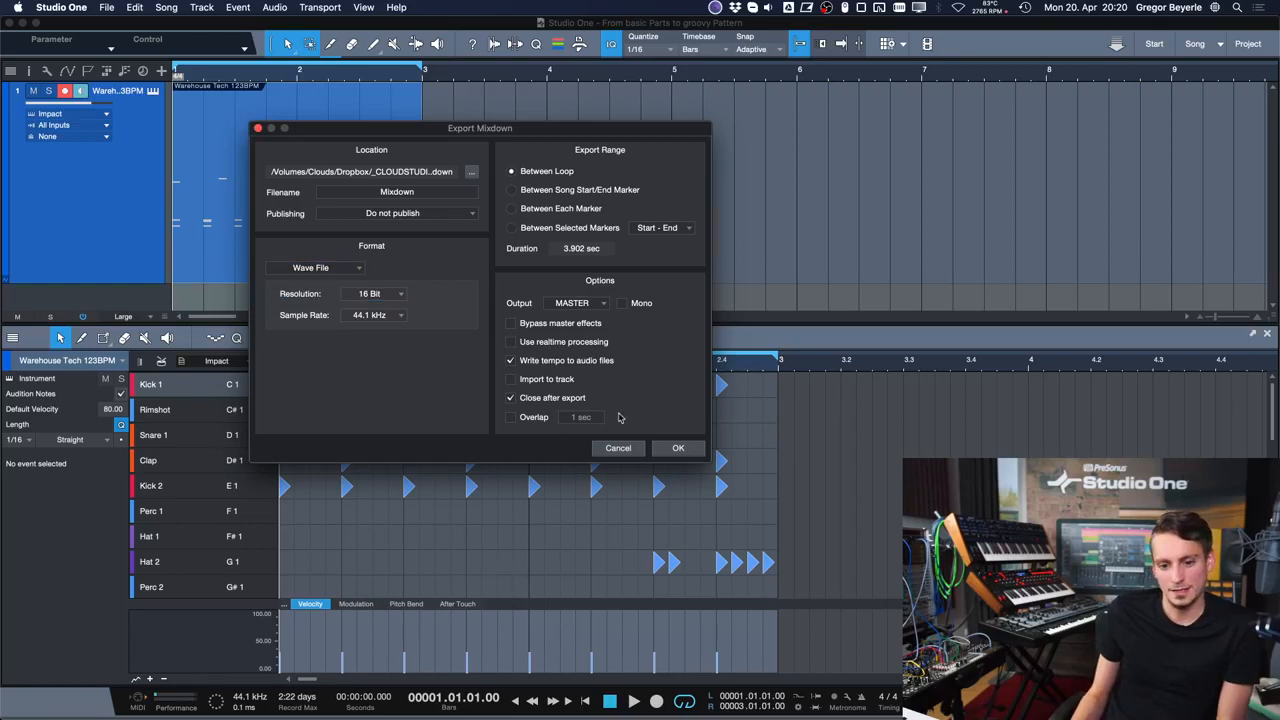
pyautogui.click(618, 448)
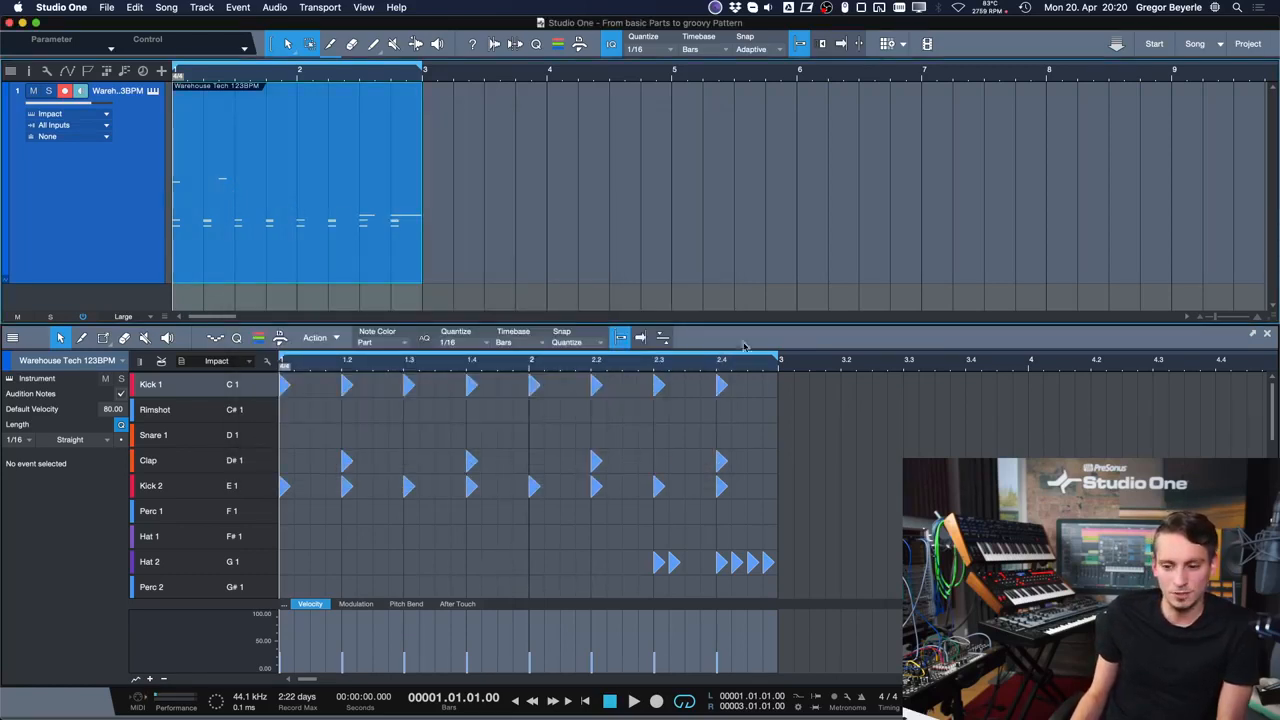
# - Open the Ideas folder in the browser's files, export the Warehouse Tech 123BPM part there as a musicloop and select the exported file
pyautogui.press('F5')
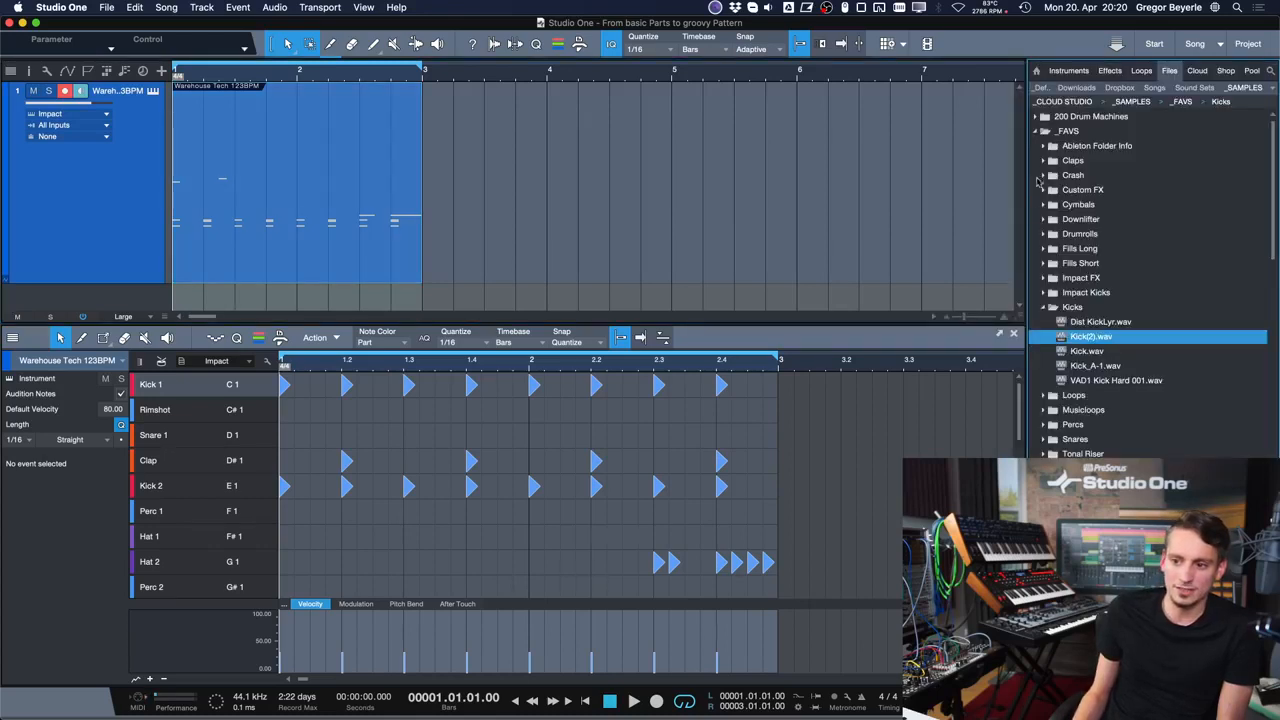
pyautogui.click(1043, 91)
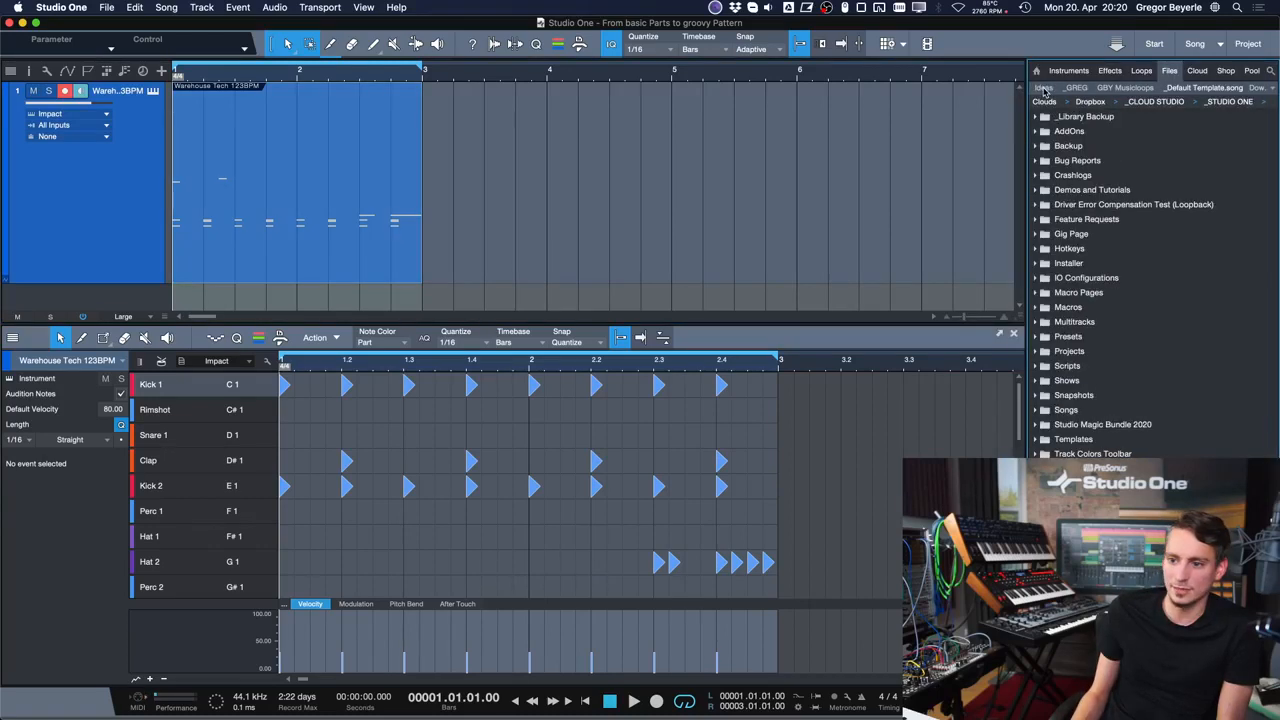
pyautogui.click(1043, 90)
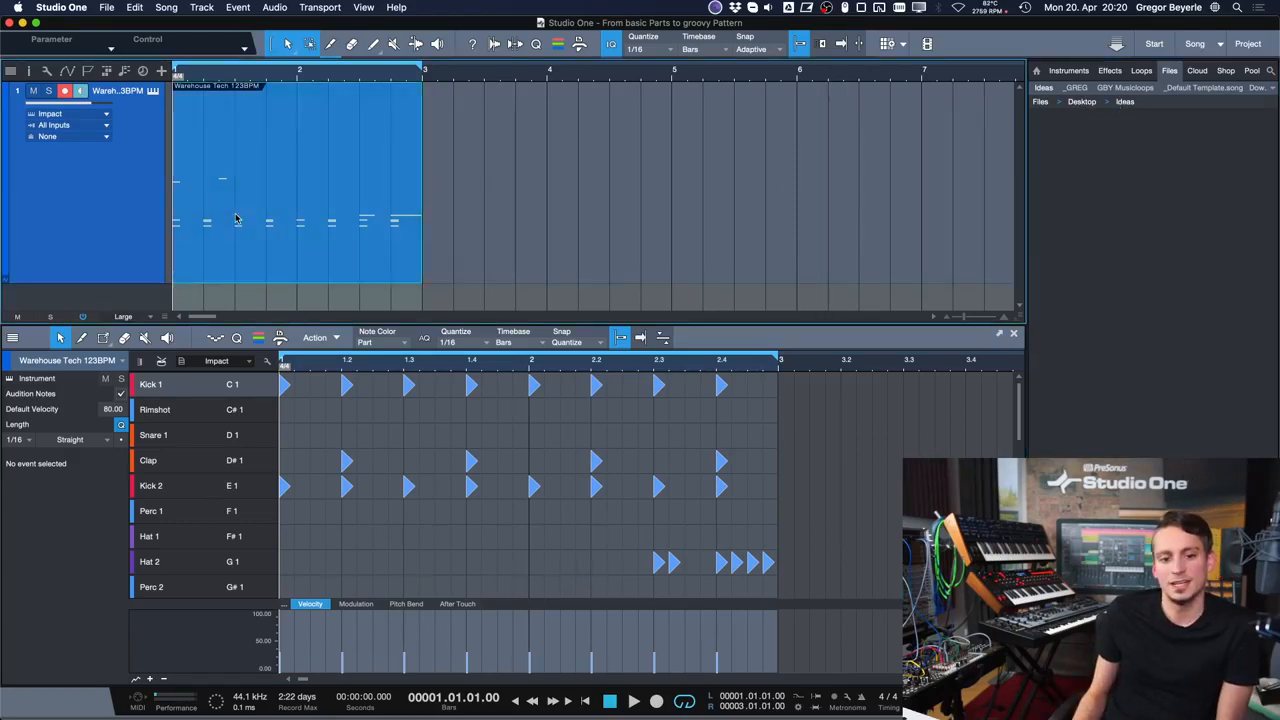
pyautogui.moveTo(236, 218); pyautogui.dragTo(1079, 143)
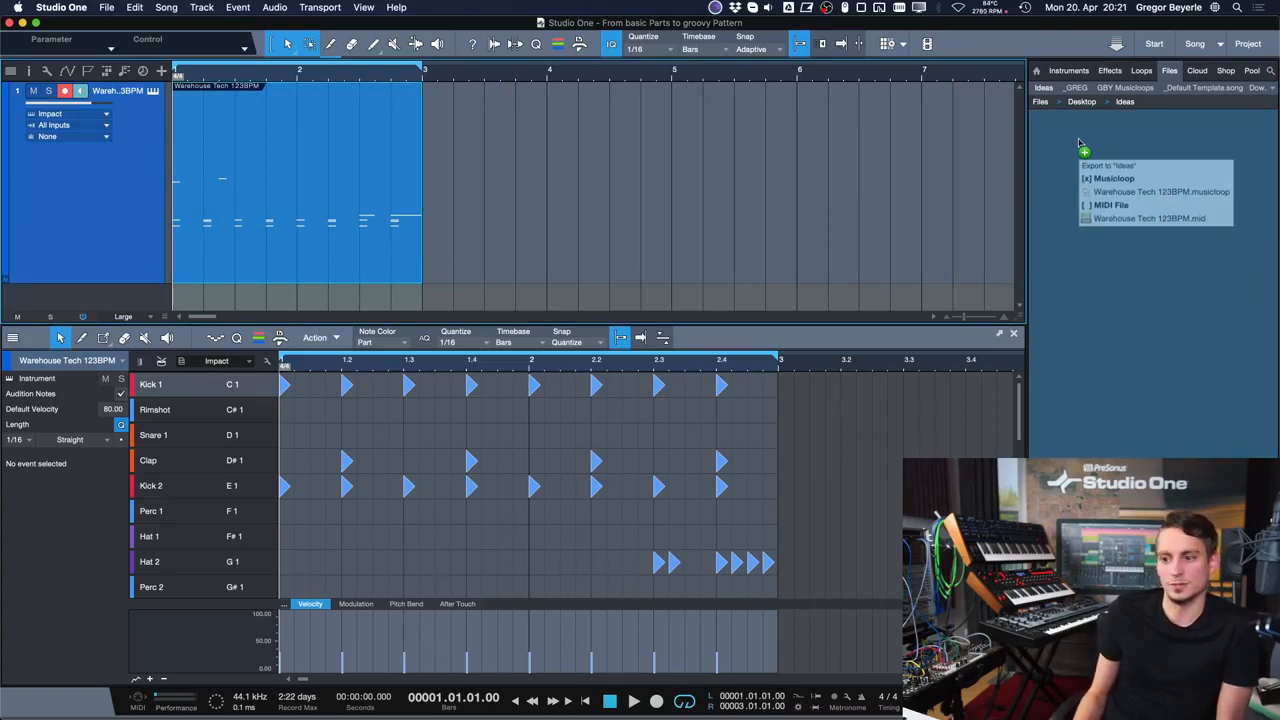
pyautogui.moveTo(1079, 143); pyautogui.dragTo(1079, 143)
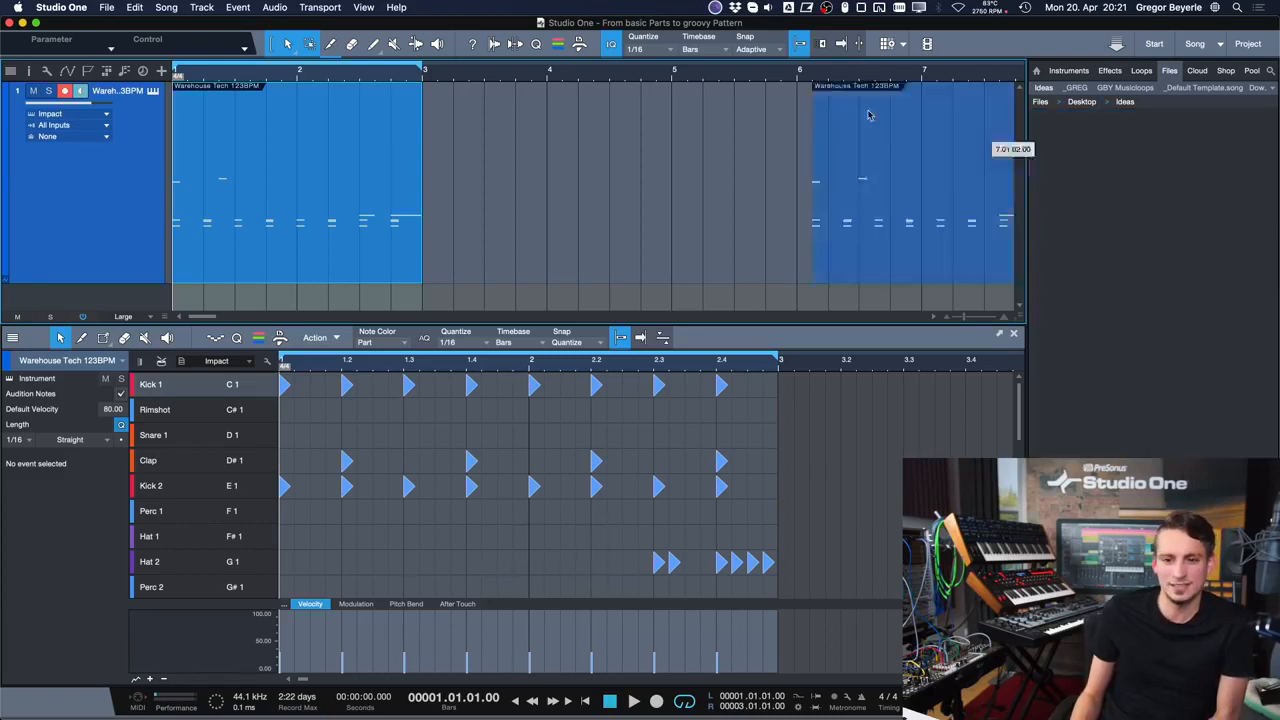
pyautogui.moveTo(658, 257); pyautogui.dragTo(1080, 208)
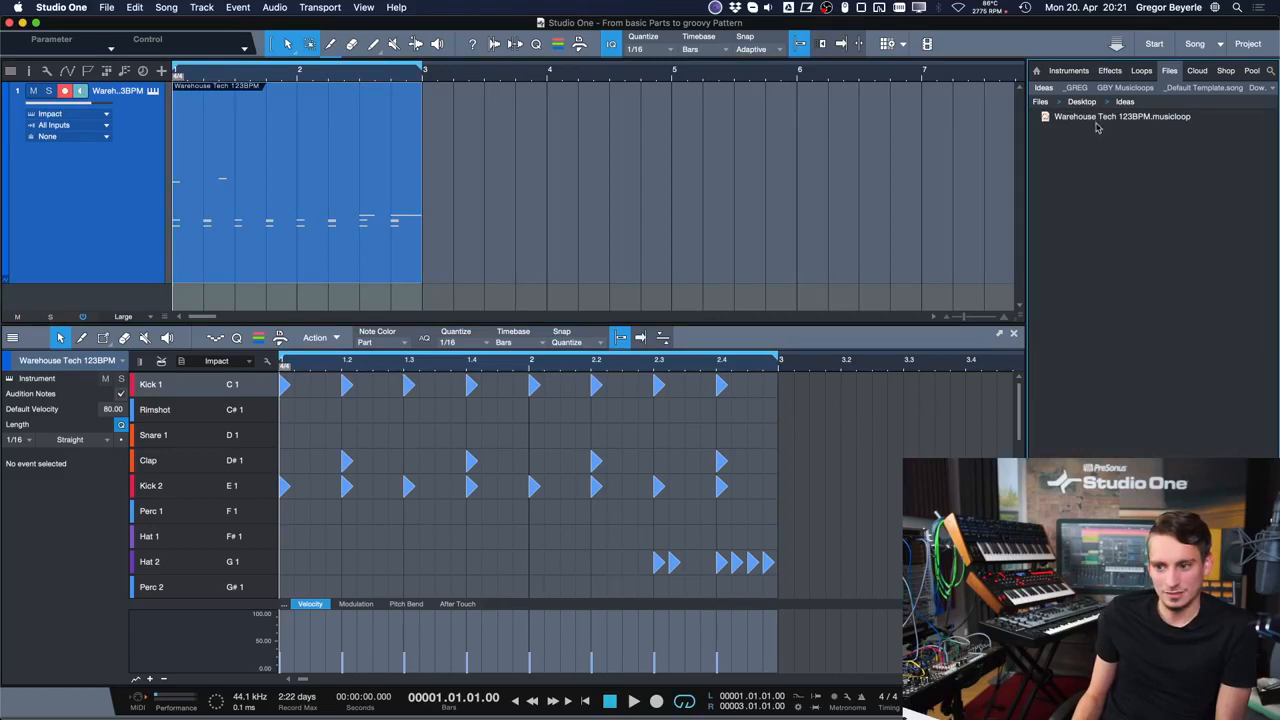
pyautogui.click(1153, 118)
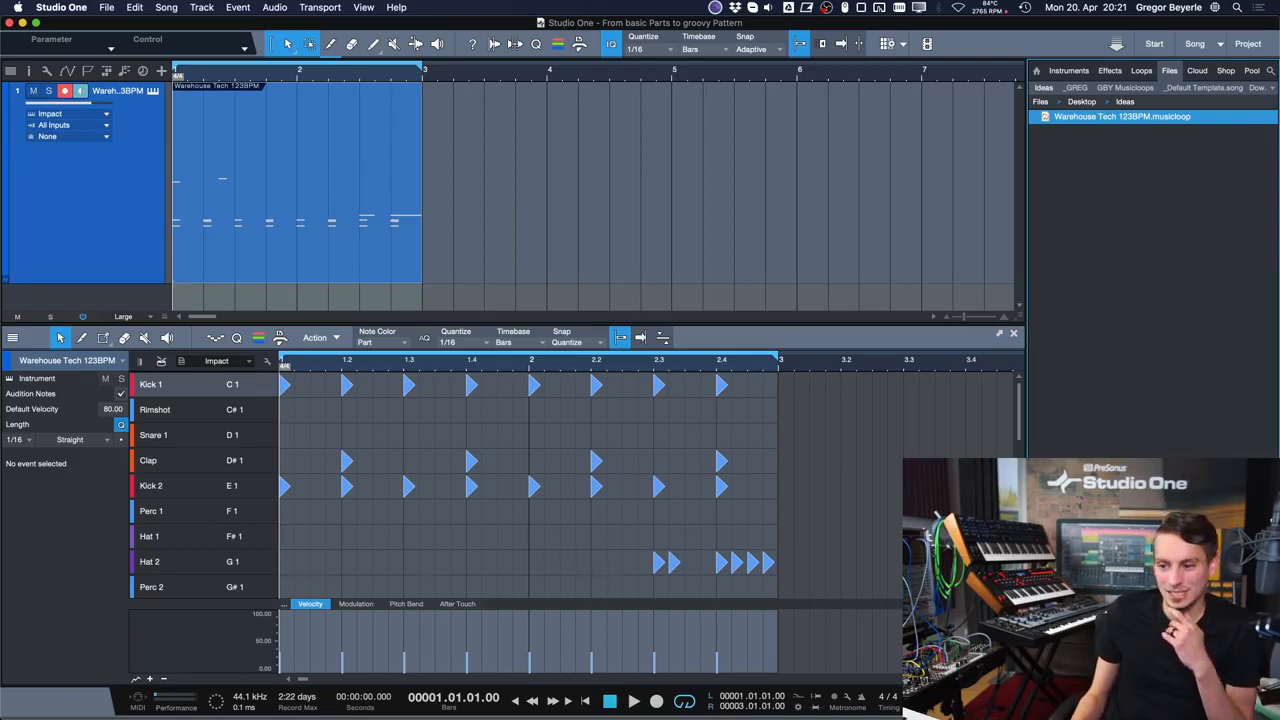
# - Show the mixing console enlarged with the drum channels' inserts, and inspect the Impact XT pads and their output assignments
pyautogui.press('F3')
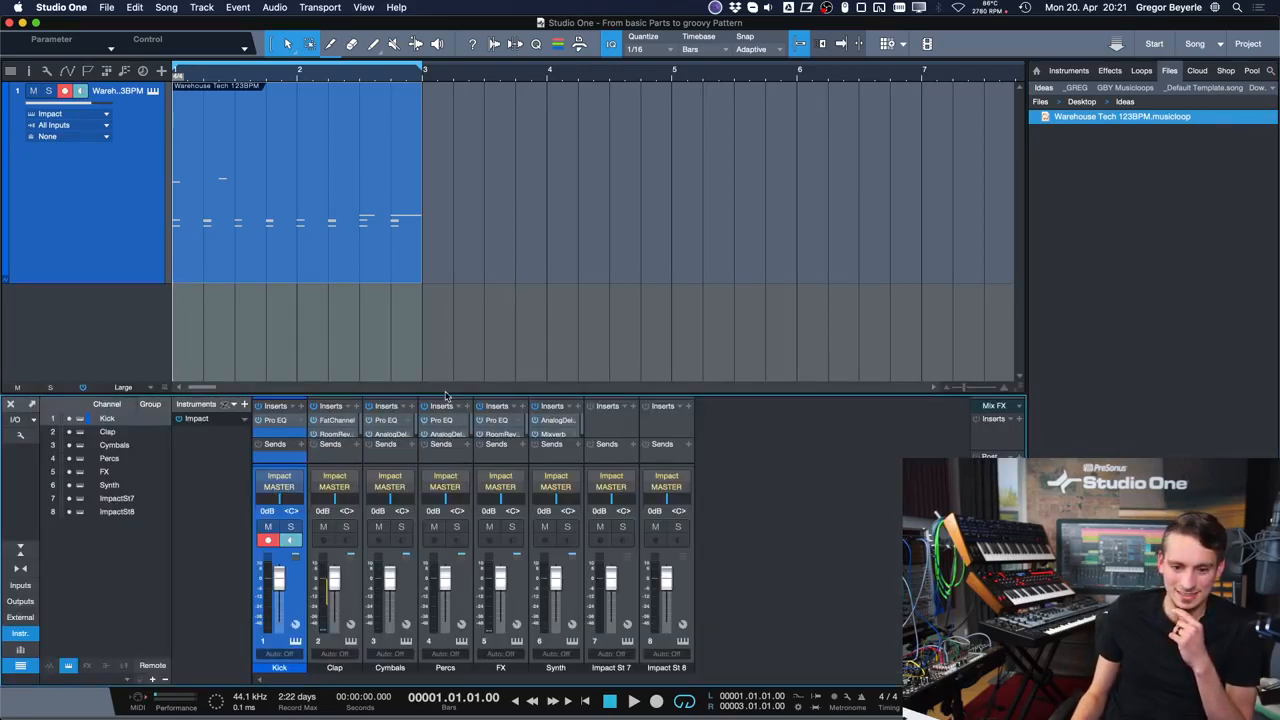
pyautogui.moveTo(446, 396); pyautogui.dragTo(371, 343)
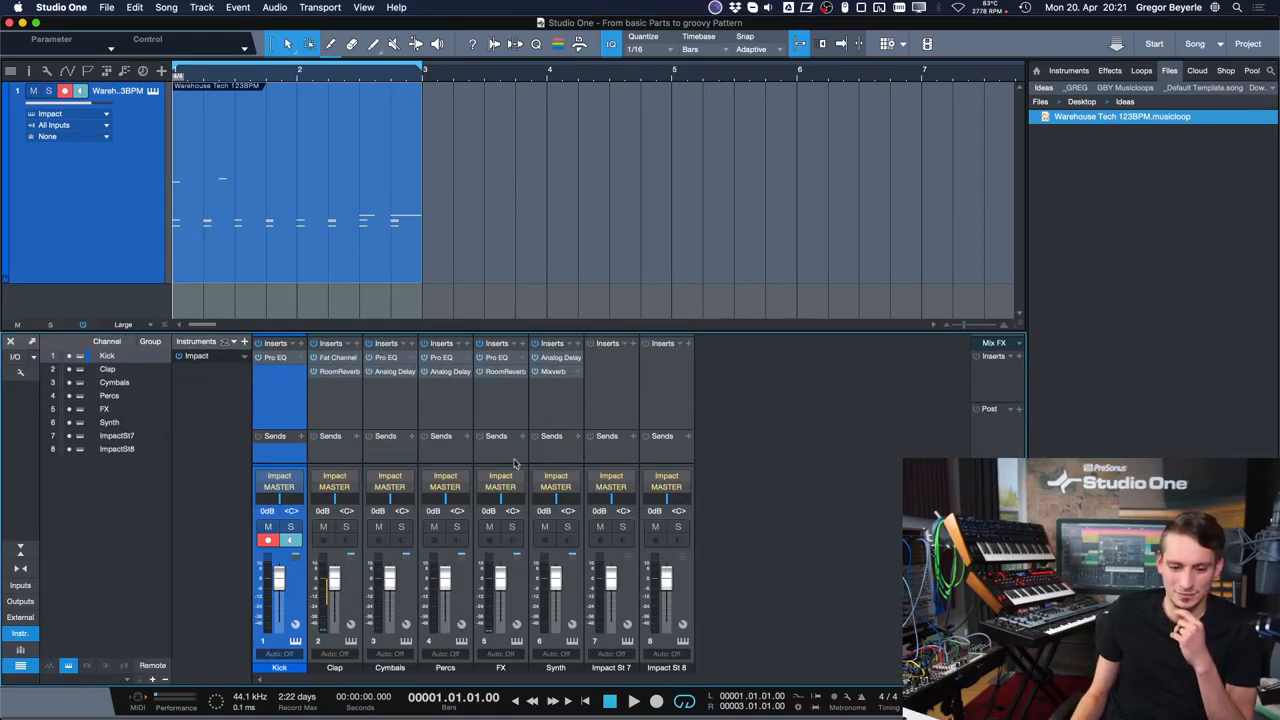
pyautogui.click(295, 641)
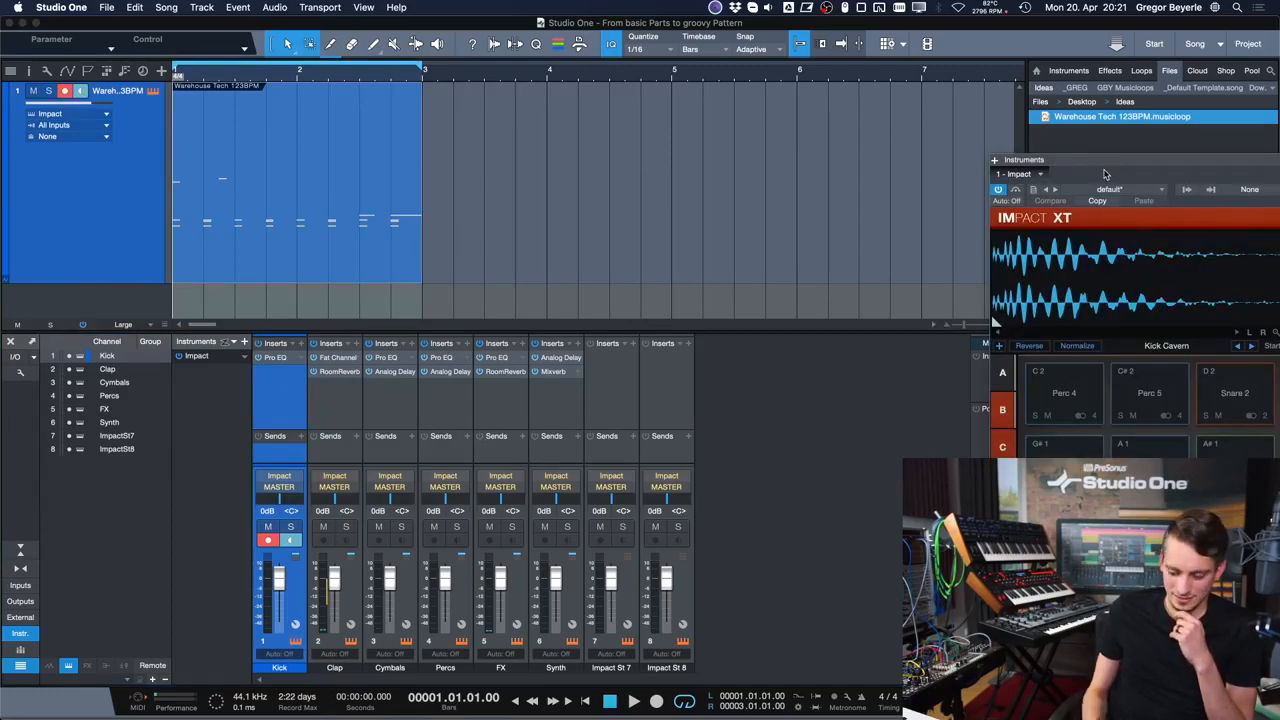
pyautogui.moveTo(1105, 174); pyautogui.dragTo(149, 49)
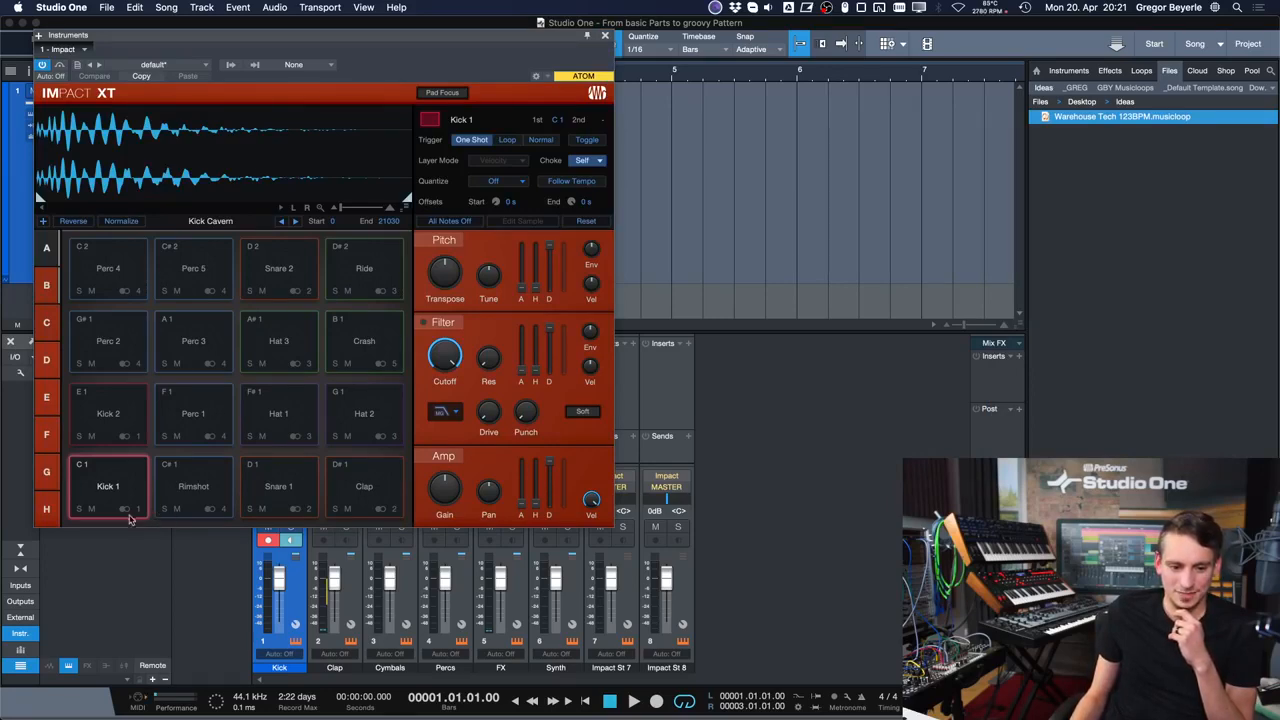
pyautogui.click(606, 36)
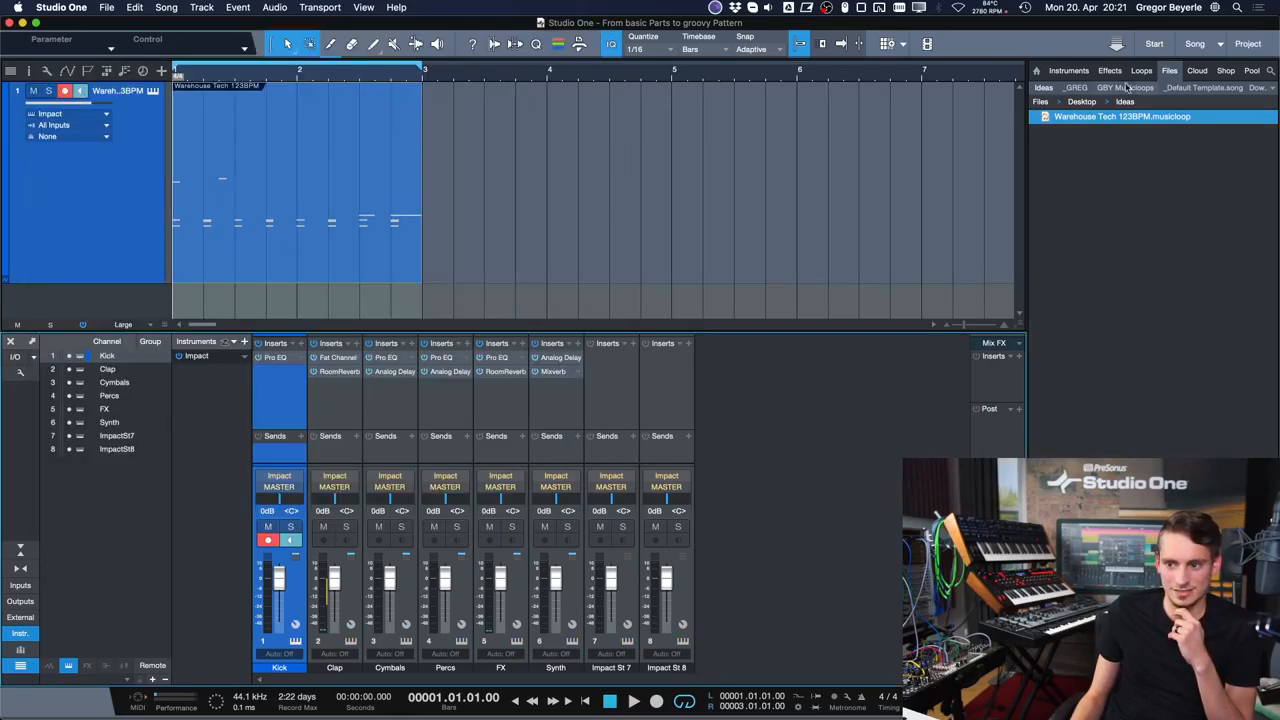
# - Create a new empty song from the start page
pyautogui.click(1153, 45)
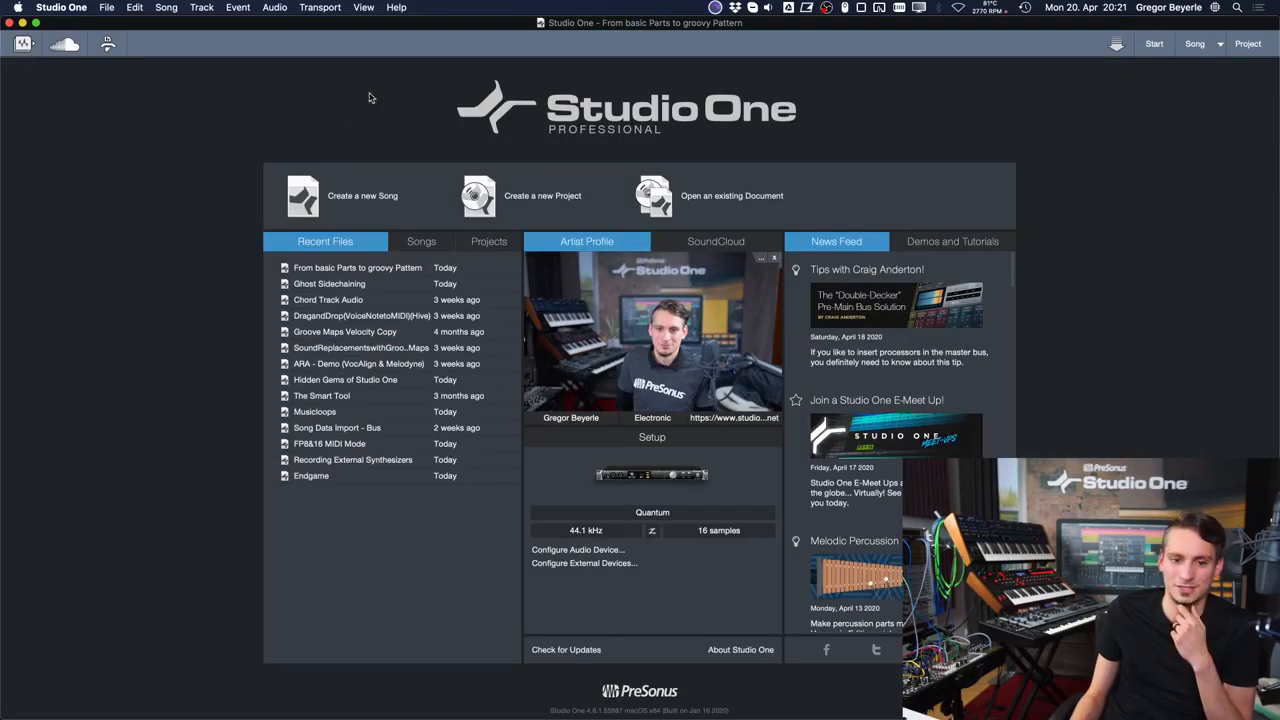
pyautogui.click(340, 190)
pyautogui.press('Return')
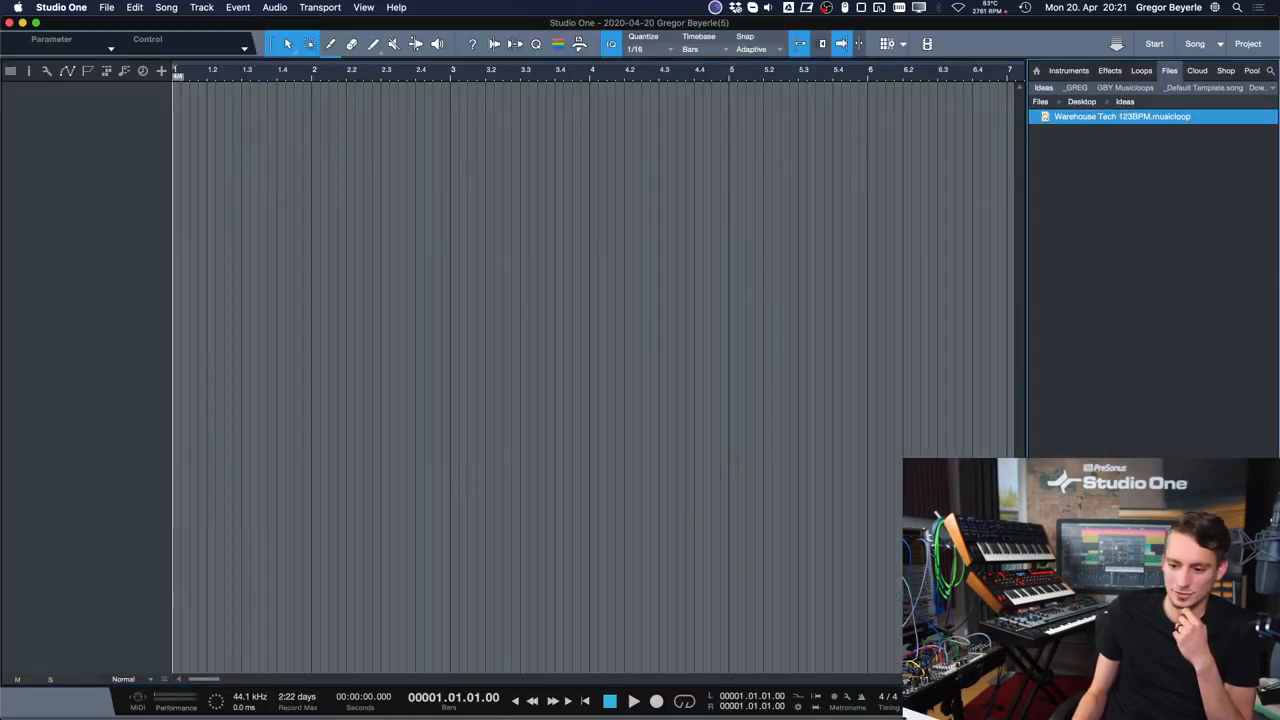
# - Insert Warehouse Tech 123BPM.musicloop from the Ideas folder as a new track at bar 1 of the empty song
pyautogui.press('e')
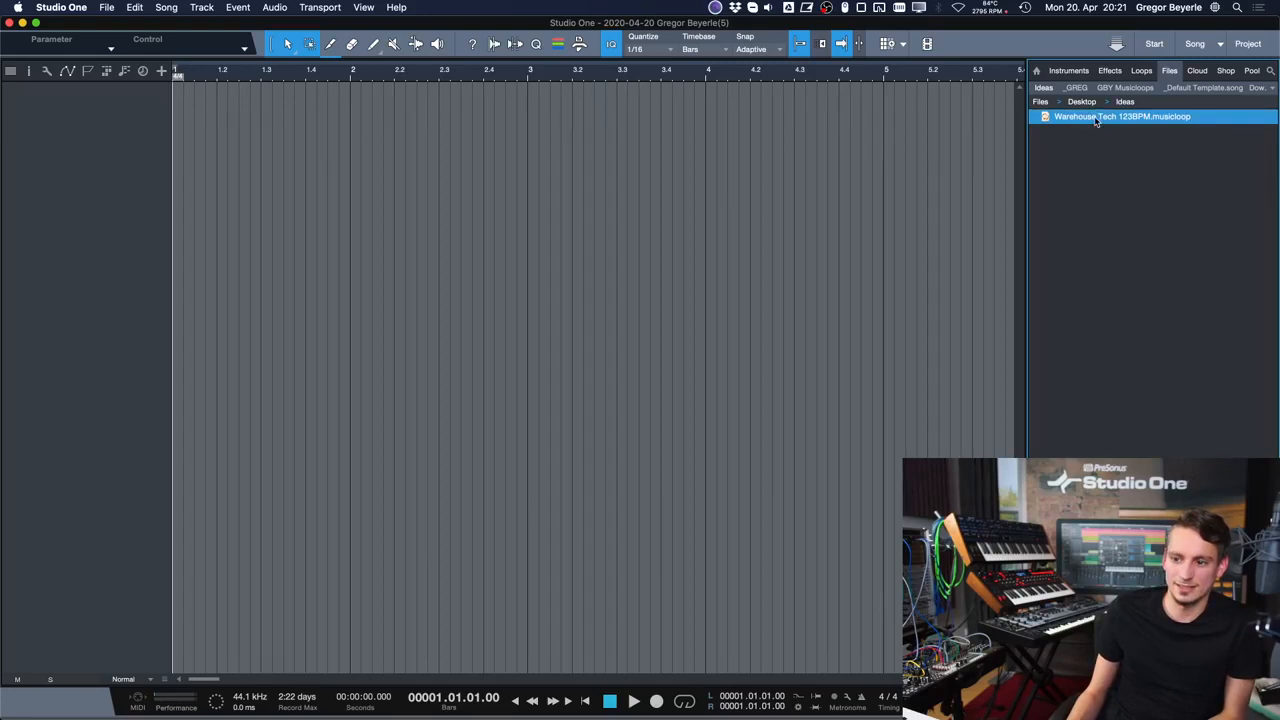
pyautogui.moveTo(1090, 117); pyautogui.dragTo(109, 98)
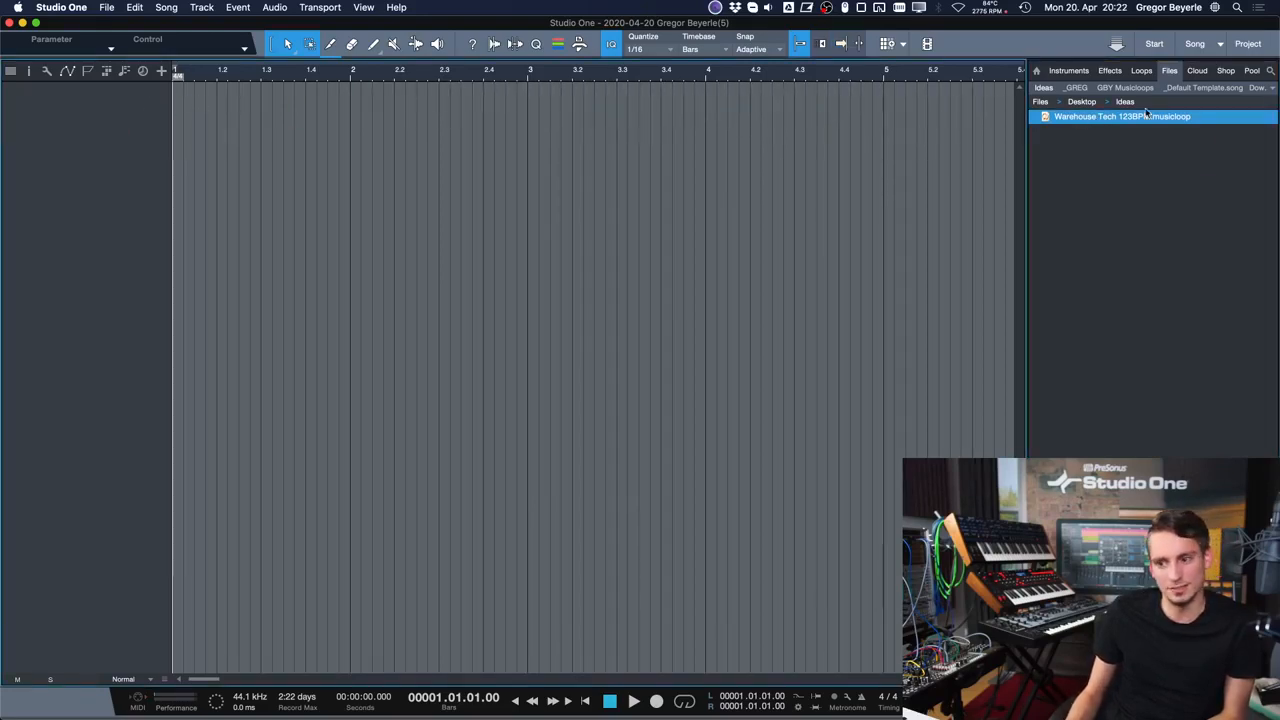
pyautogui.moveTo(1130, 117); pyautogui.dragTo(208, 114)
# - Show the mixing console enlarged with the imported loop's channels and effects, and play the loop
pyautogui.press('F3')
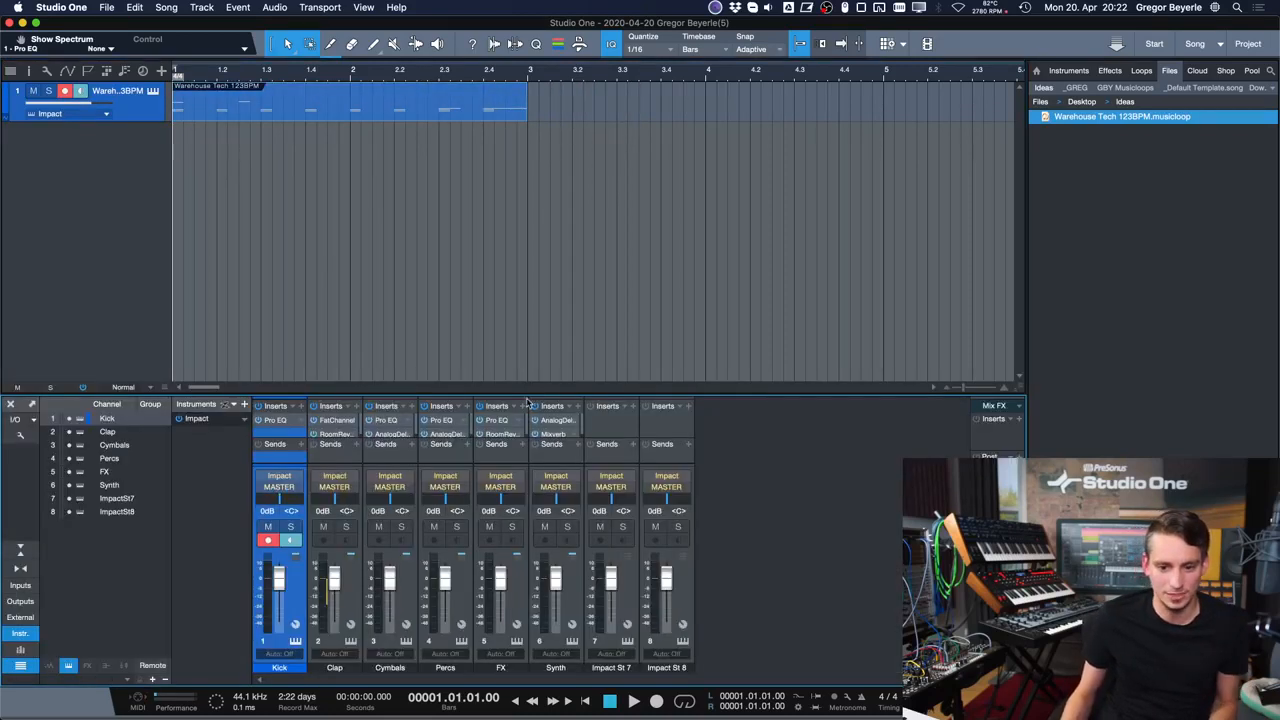
pyautogui.moveTo(529, 397); pyautogui.dragTo(506, 222)
pyautogui.press('space')
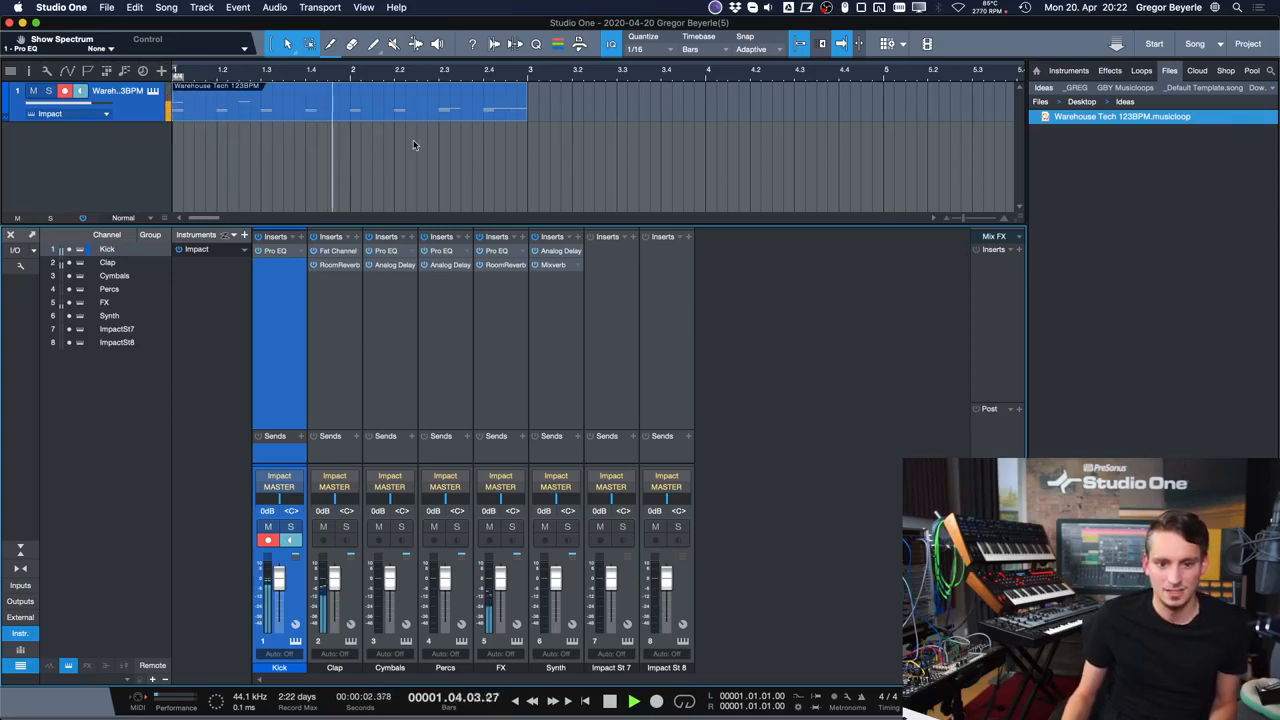
# - Enlarge the imported loop's track to Medium height and stop playback
pyautogui.scroll(3, 418, 152)
pyautogui.press('space')
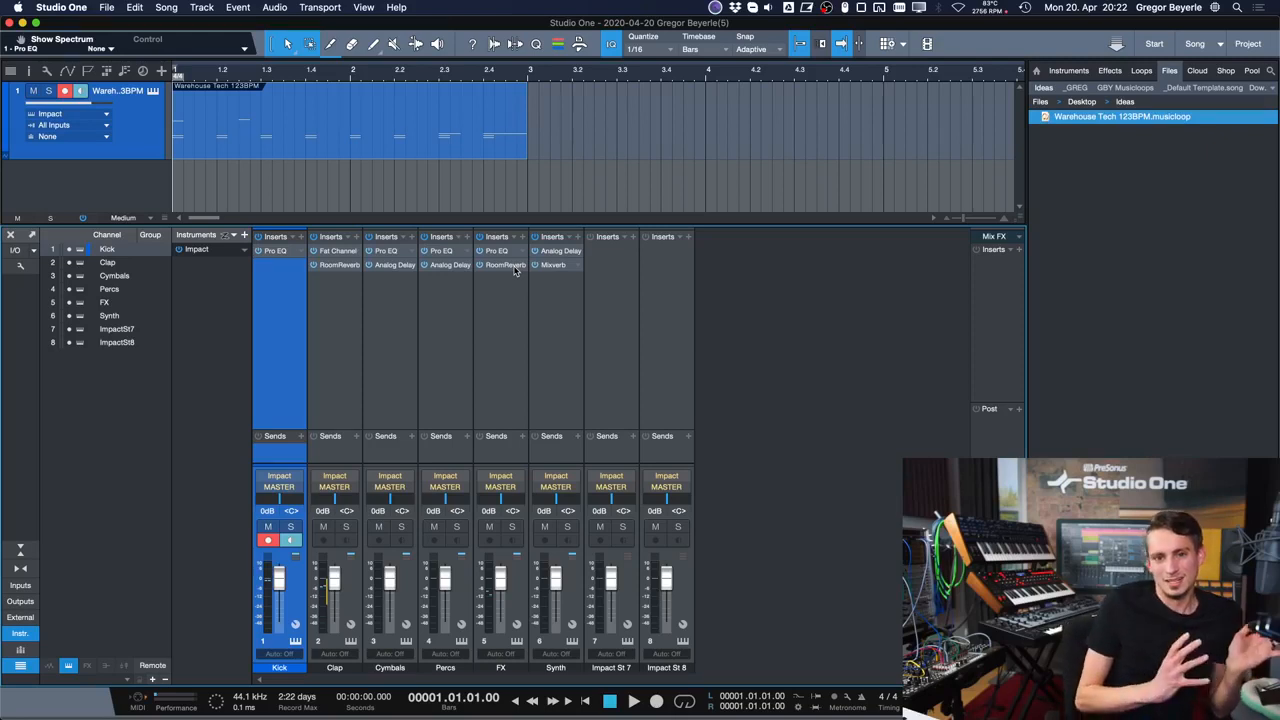
pyautogui.moveTo(885, 700)
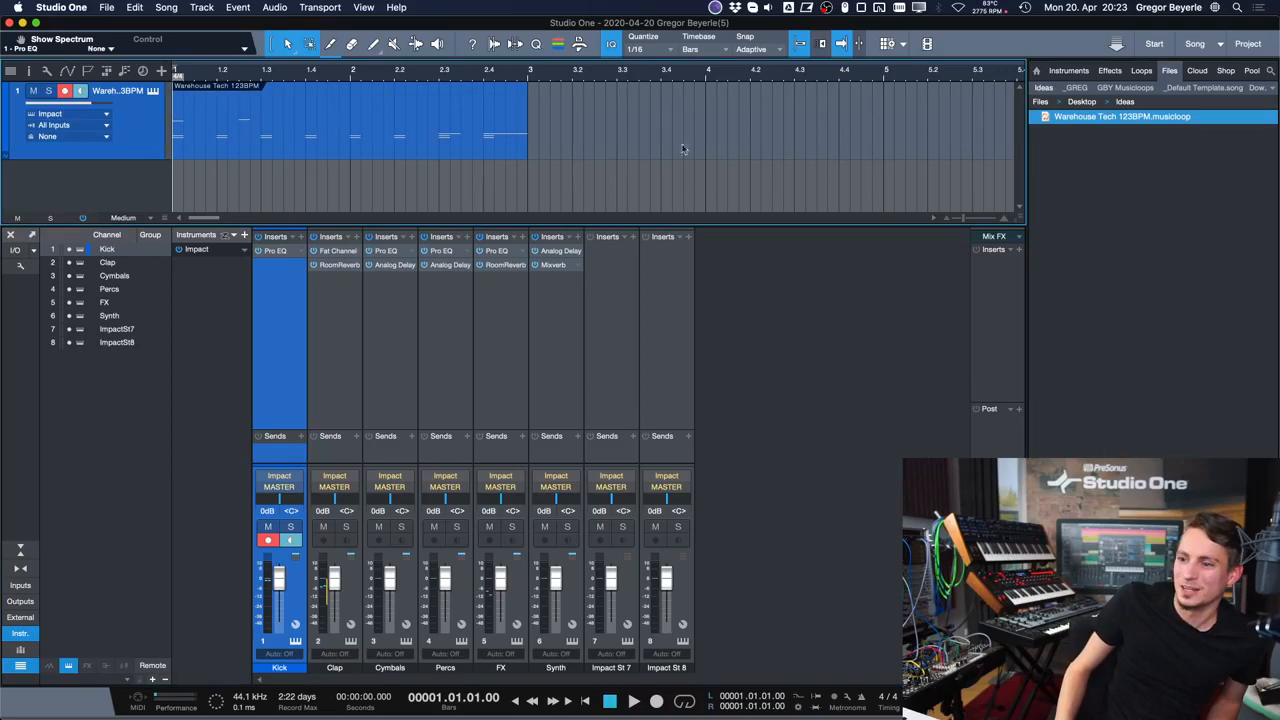
pyautogui.click(800, 396)
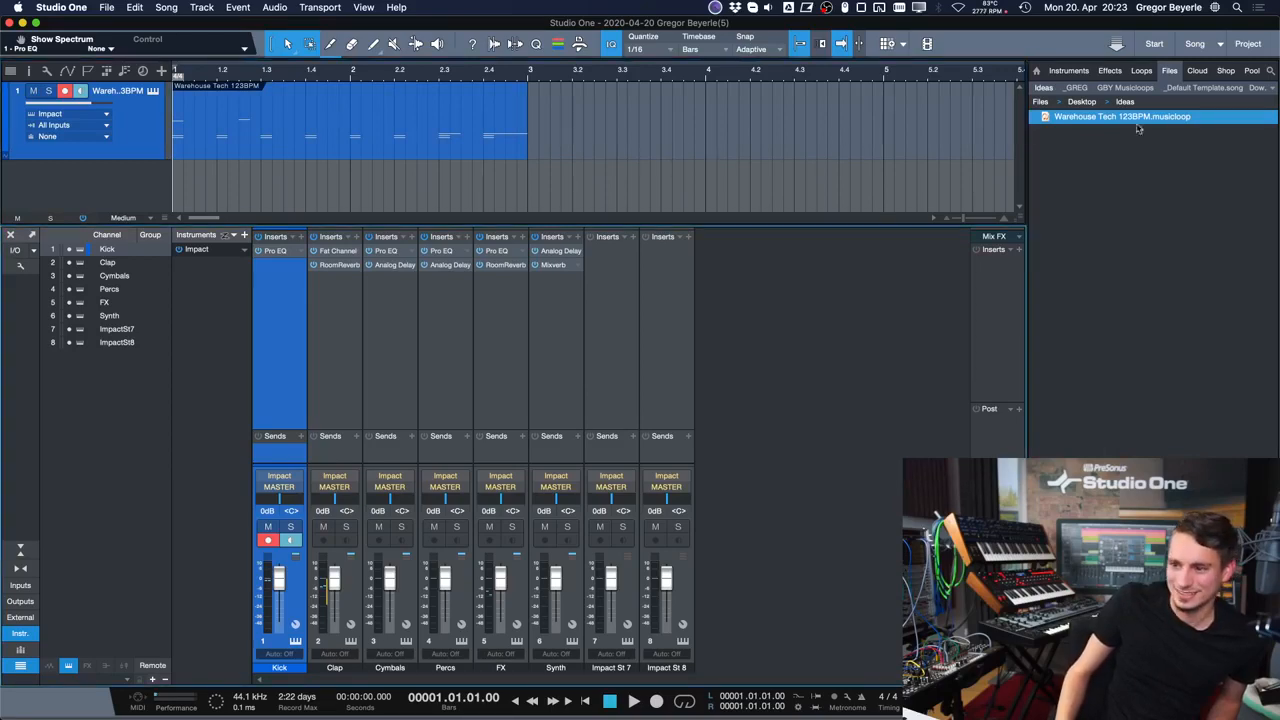
# - Return to the start page and switch to the open song numbered (4) with eight audio tracks
pyautogui.click(1154, 43)
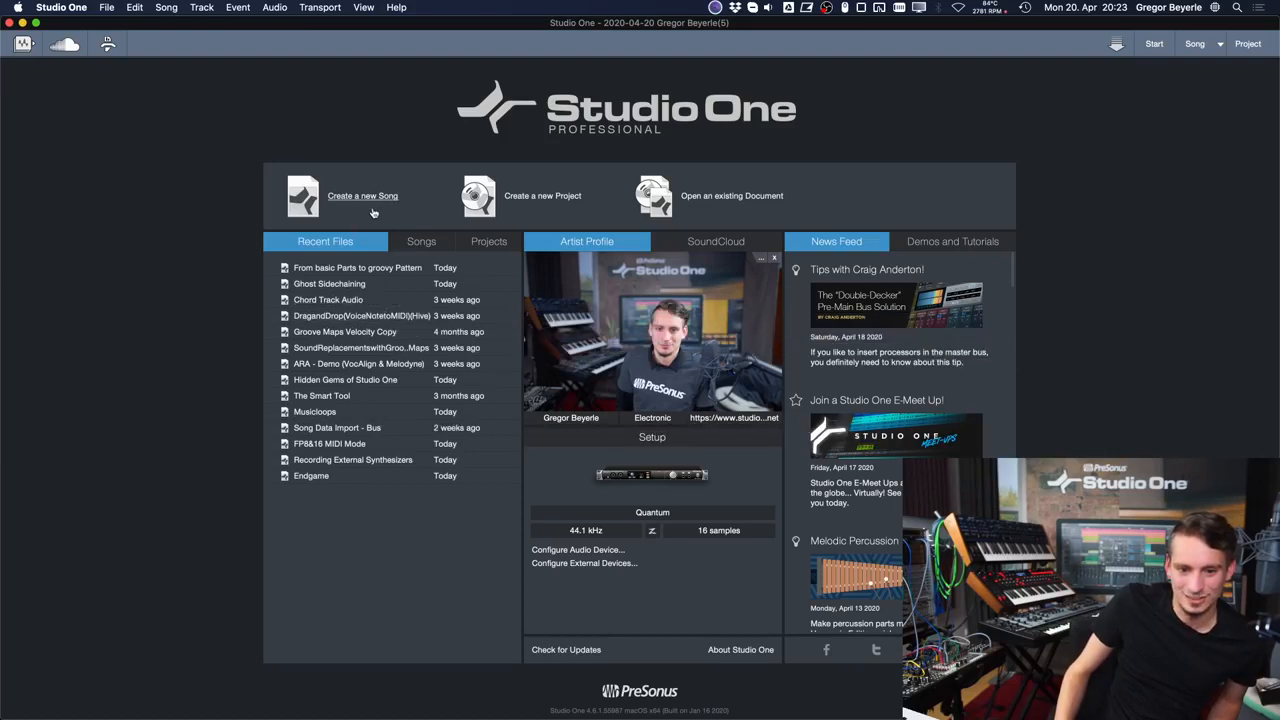
pyautogui.click(1215, 43)
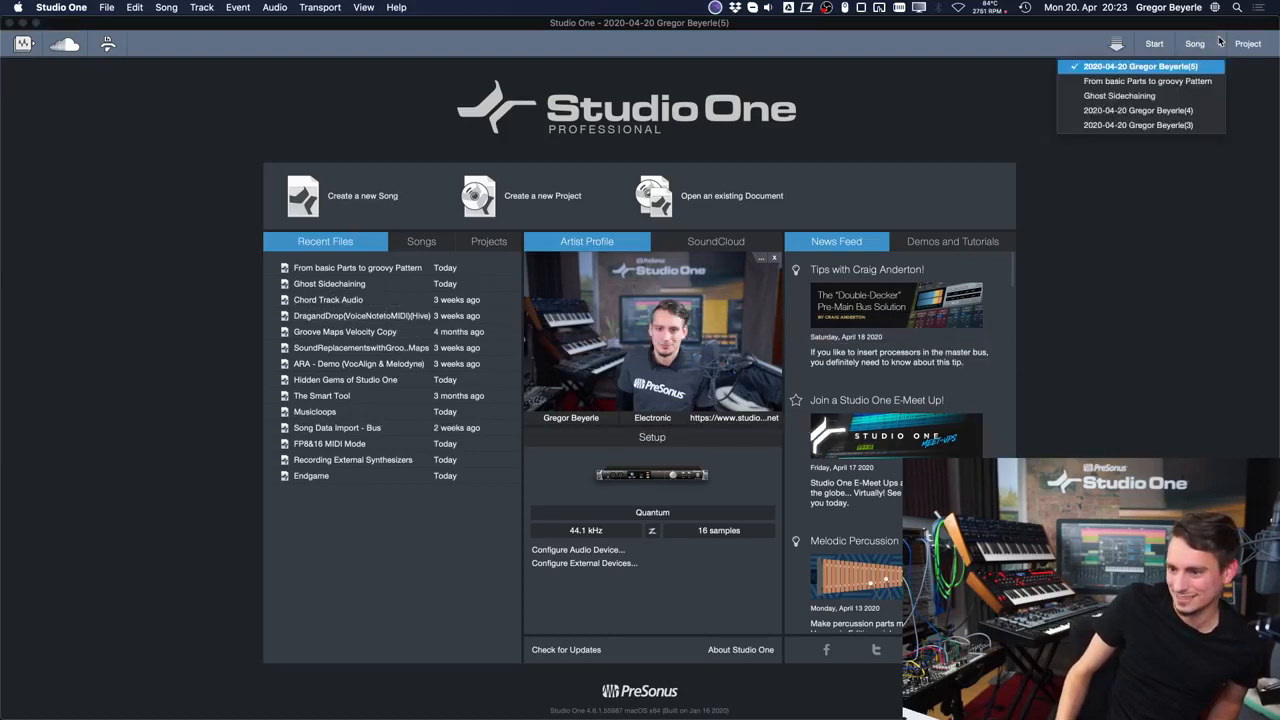
pyautogui.click(1133, 110)
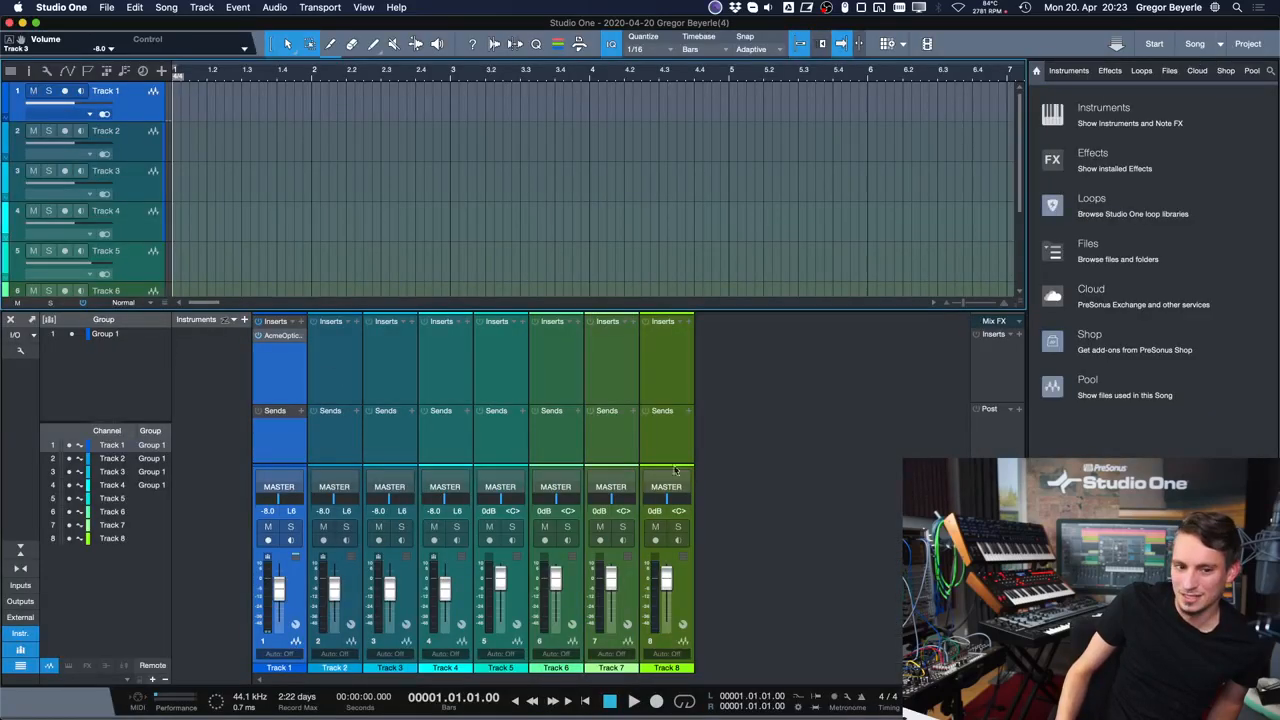
pyautogui.click(1006, 382)
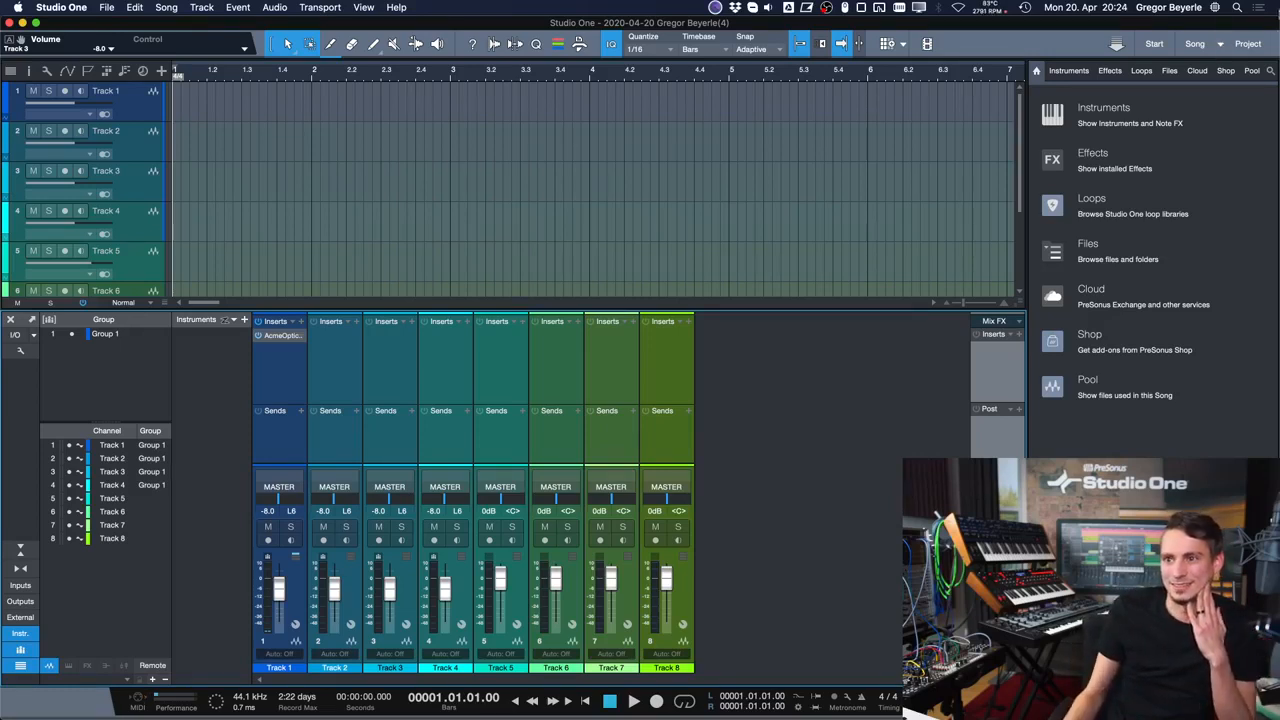
# - Narrow the song window so the master channel is uncovered, minimize the OBS window, and show the output channels in the console
pyautogui.moveTo(1278, 55); pyautogui.dragTo(921, 81)
pyautogui.click(1015, 222)
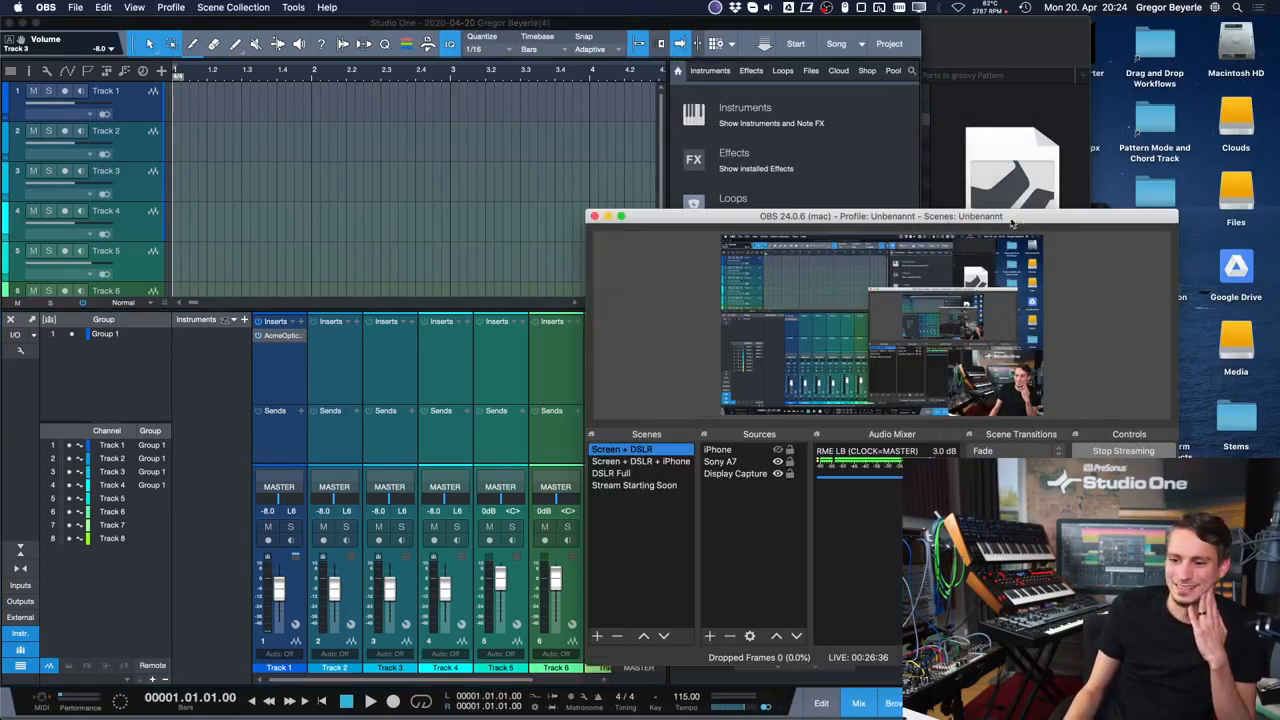
pyautogui.click(607, 216)
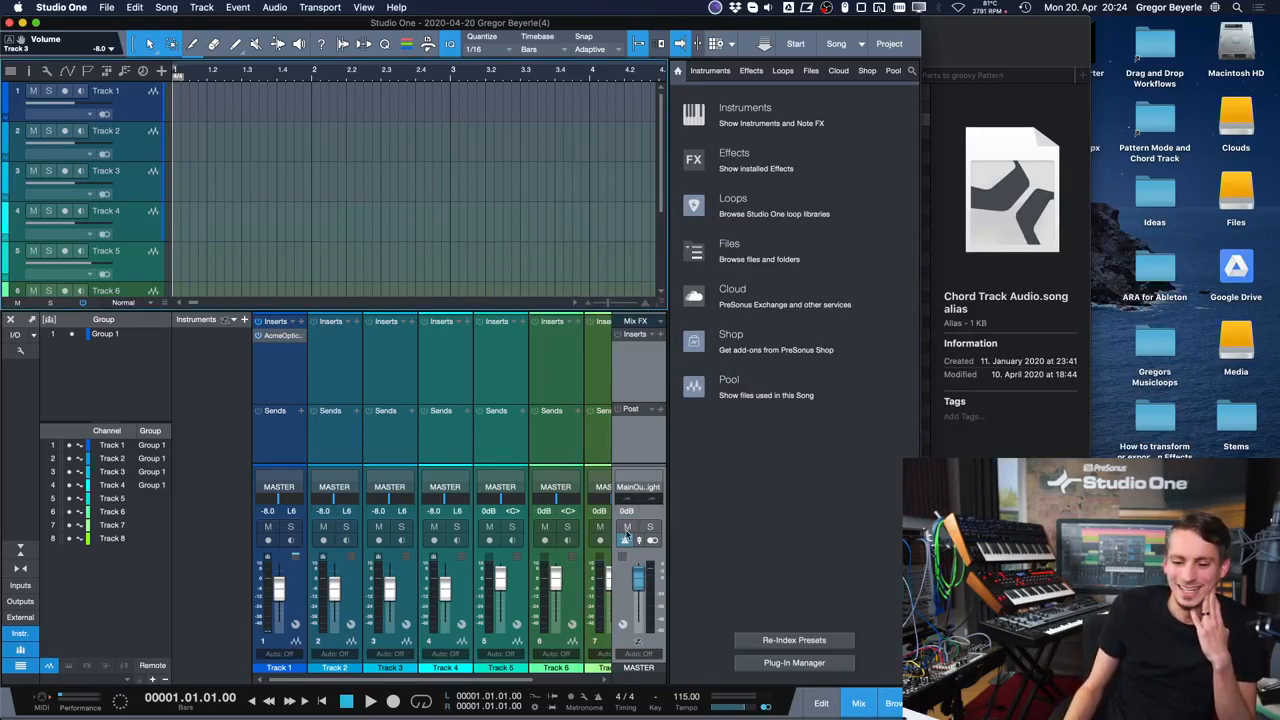
pyautogui.click(20, 601)
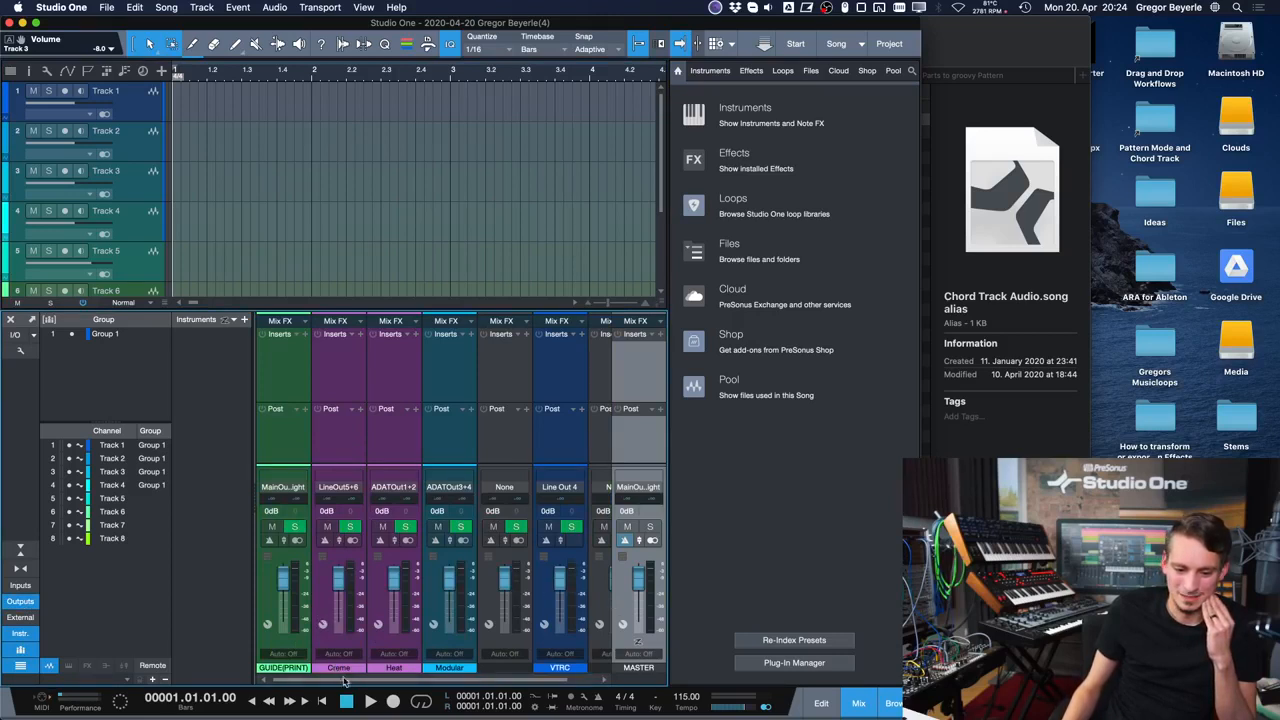
pyautogui.hscroll(2, 597, 576)
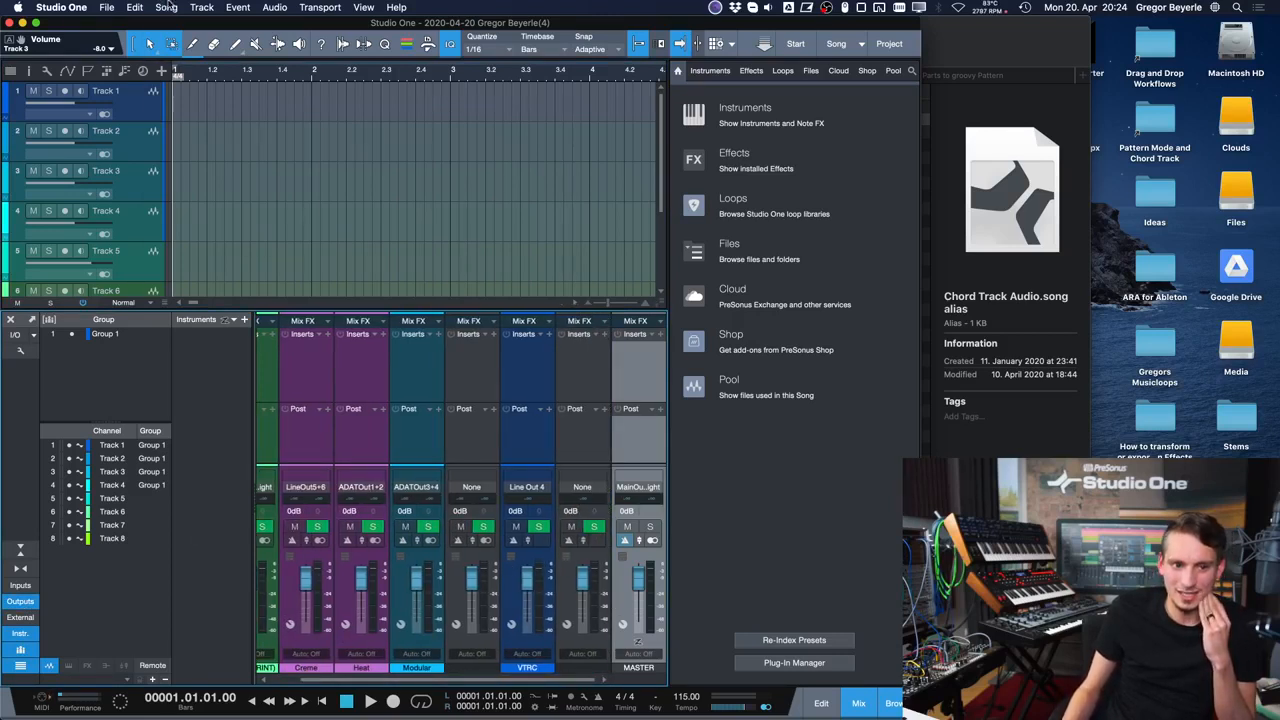
# - In the song's Audio I/O Setup, rename the output GUIDE(PRINT) as HEADPHONES
pyautogui.click(166, 7)
pyautogui.click(195, 218)
pyautogui.click(407, 171)
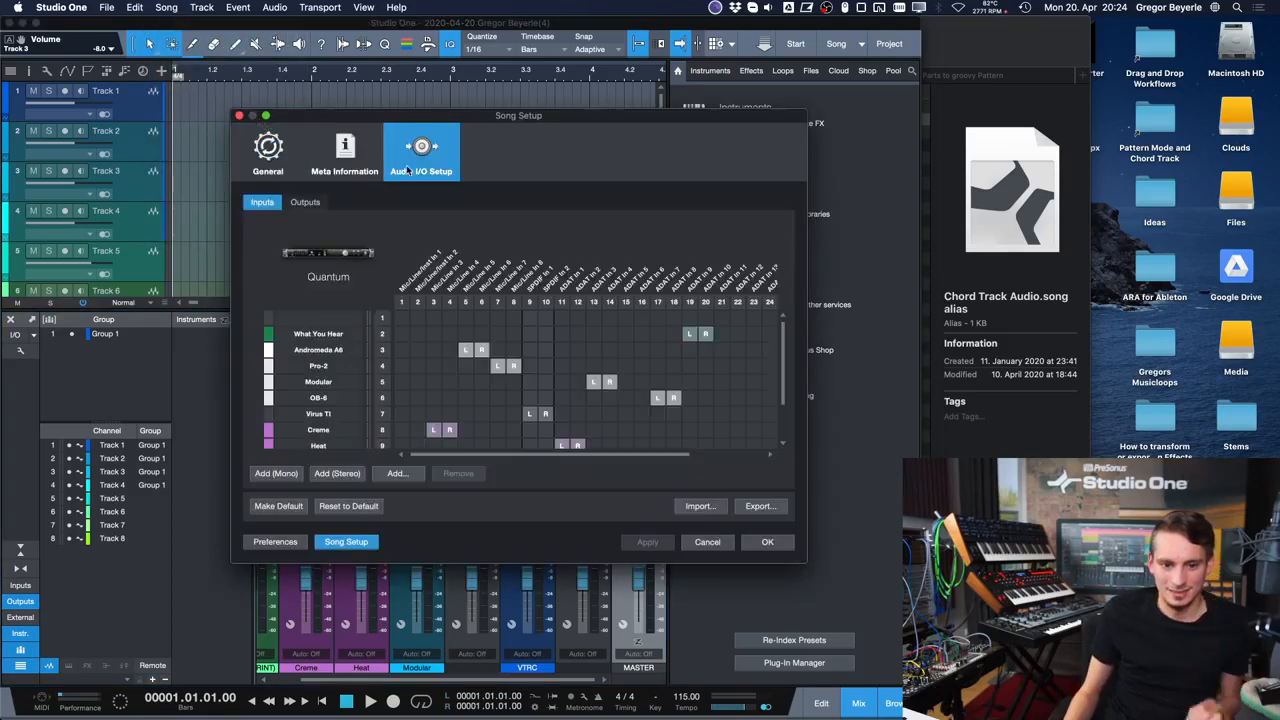
pyautogui.click(305, 202)
pyautogui.click(315, 334)
pyautogui.click(315, 334)
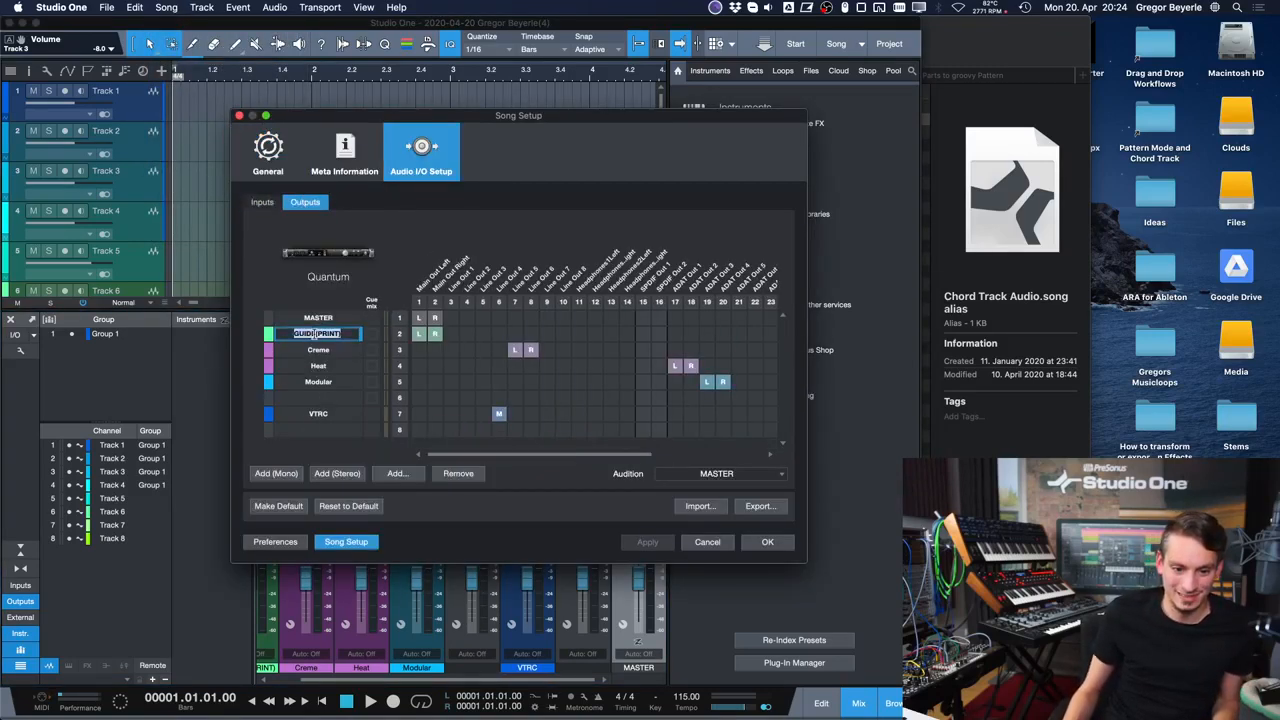
pyautogui.write('HEADPHONES')
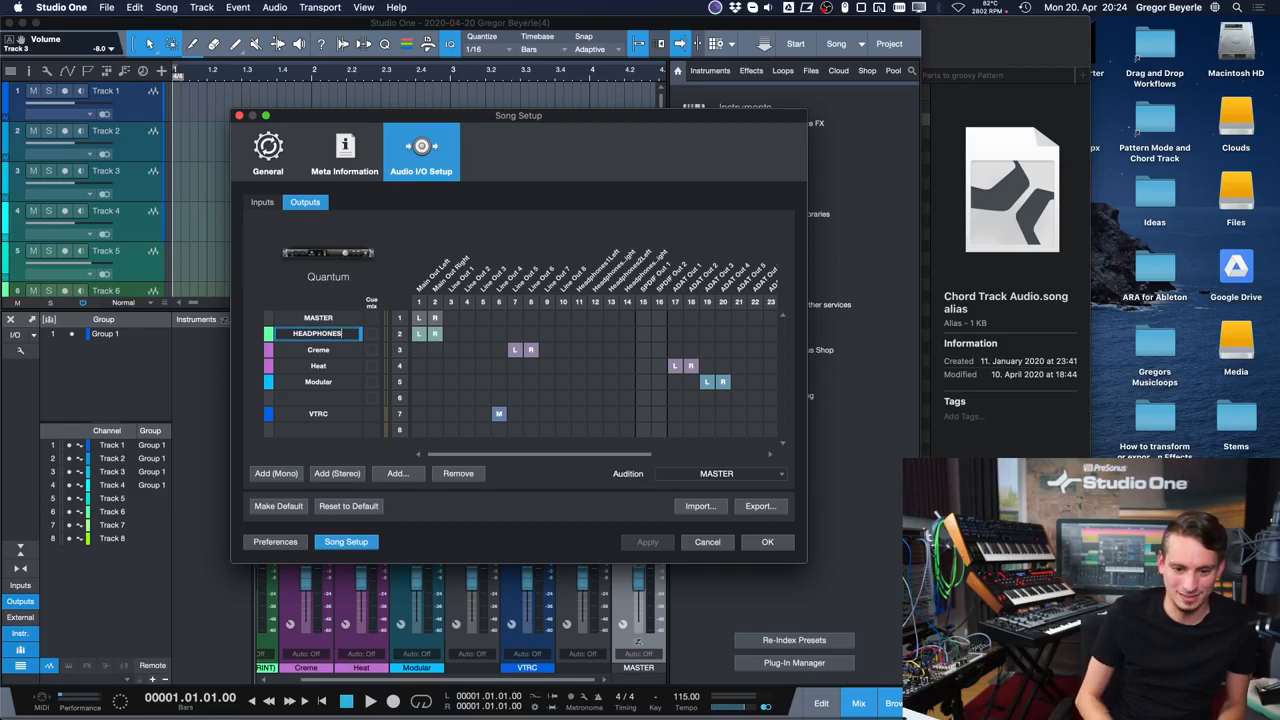
pyautogui.press('Return')
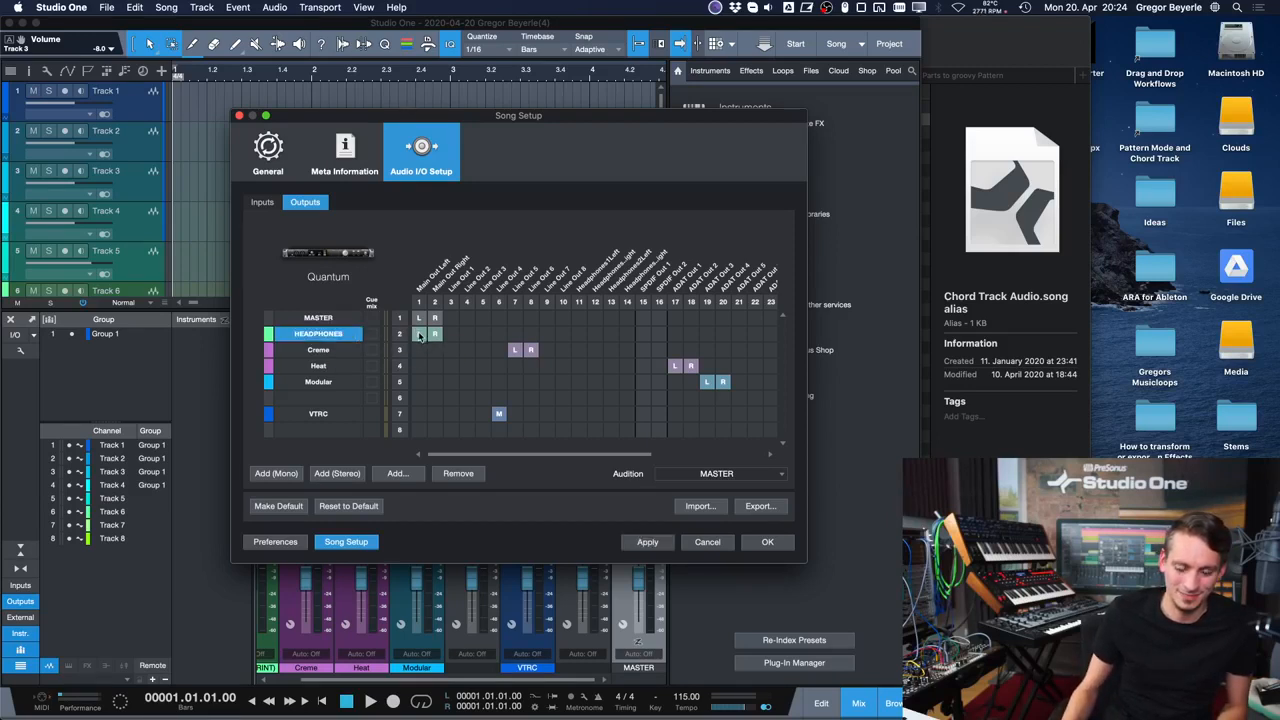
# - Remove all outputs from Creme down to row 8, apply the change, and close the Song Setup
pyautogui.click(352, 352)
pyautogui.keyDown('shift'); pyautogui.click(335, 442); pyautogui.keyUp('shift')
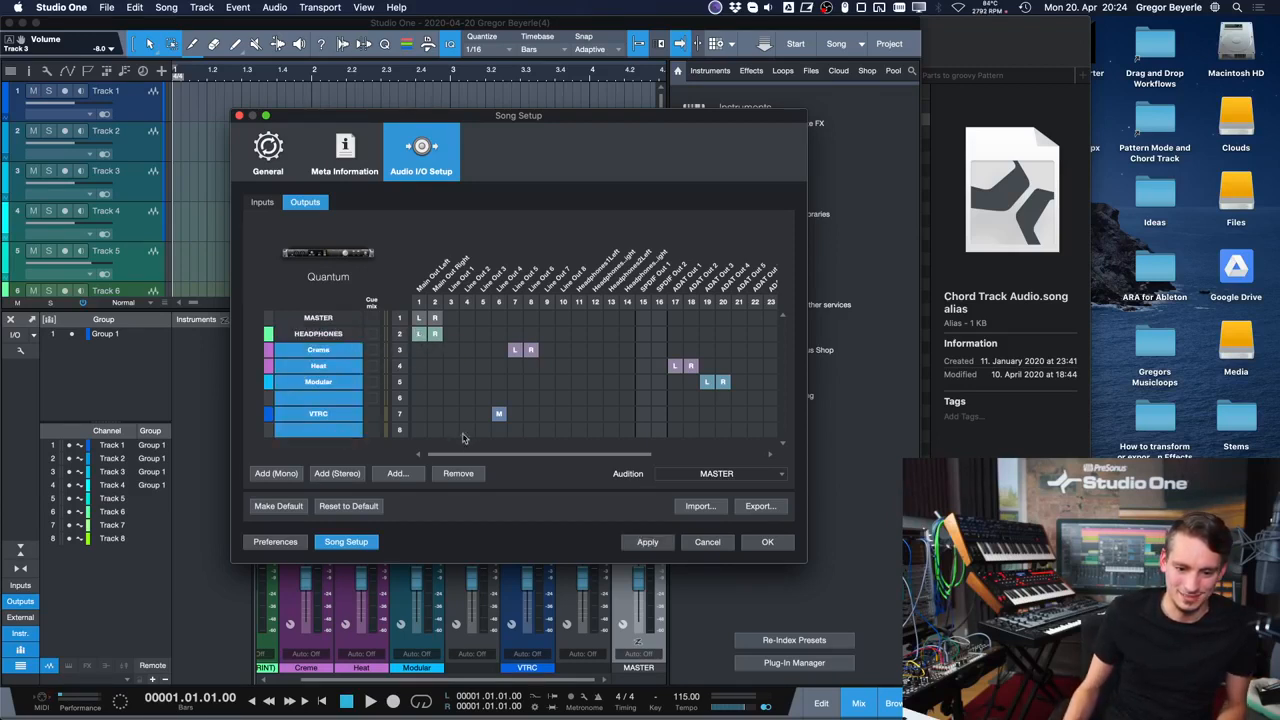
pyautogui.click(462, 473)
pyautogui.click(650, 542)
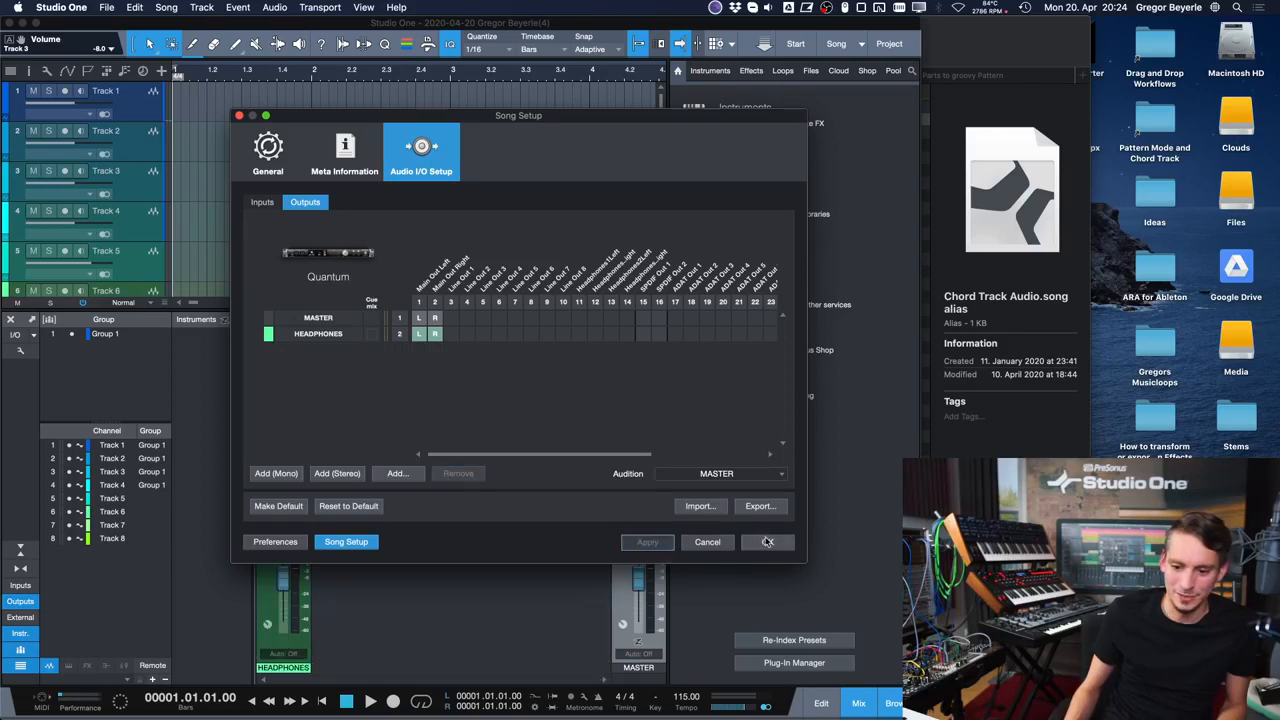
pyautogui.click(767, 542)
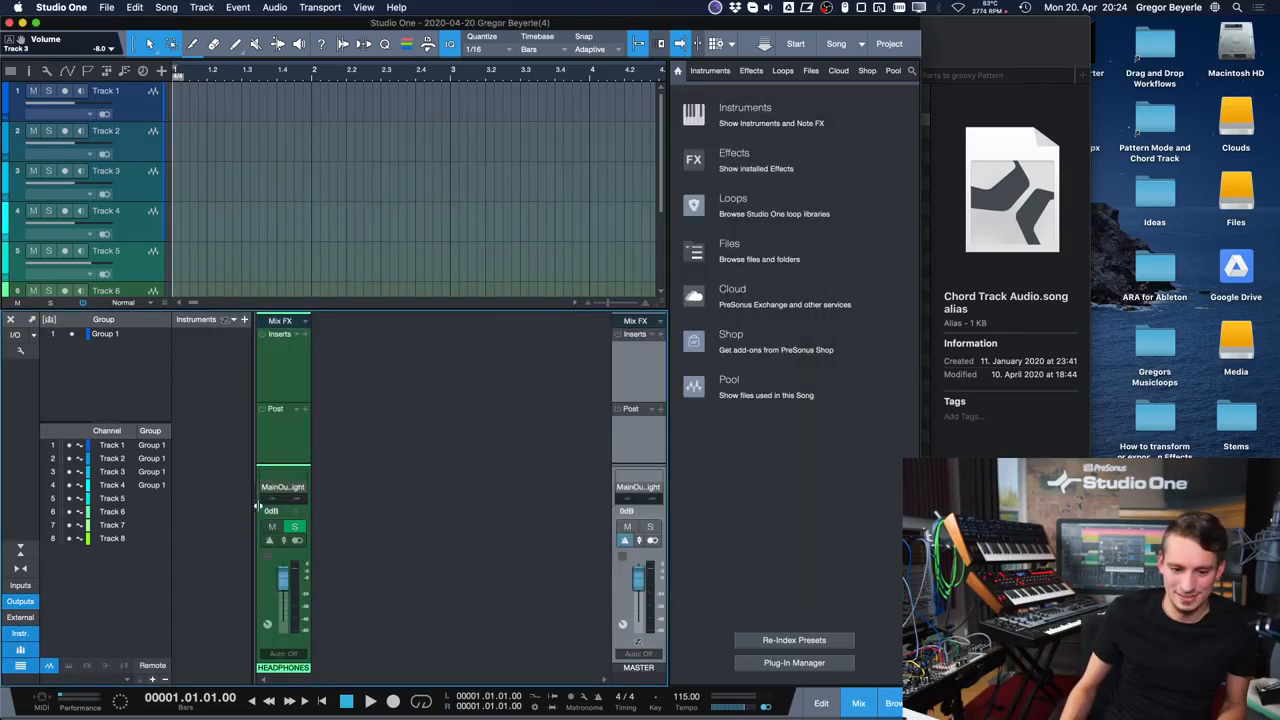
# - Reveal the track channels beside the outputs, turn the metronome click off on MASTER and on for HEADPHONES
pyautogui.moveTo(257, 507); pyautogui.dragTo(552, 498)
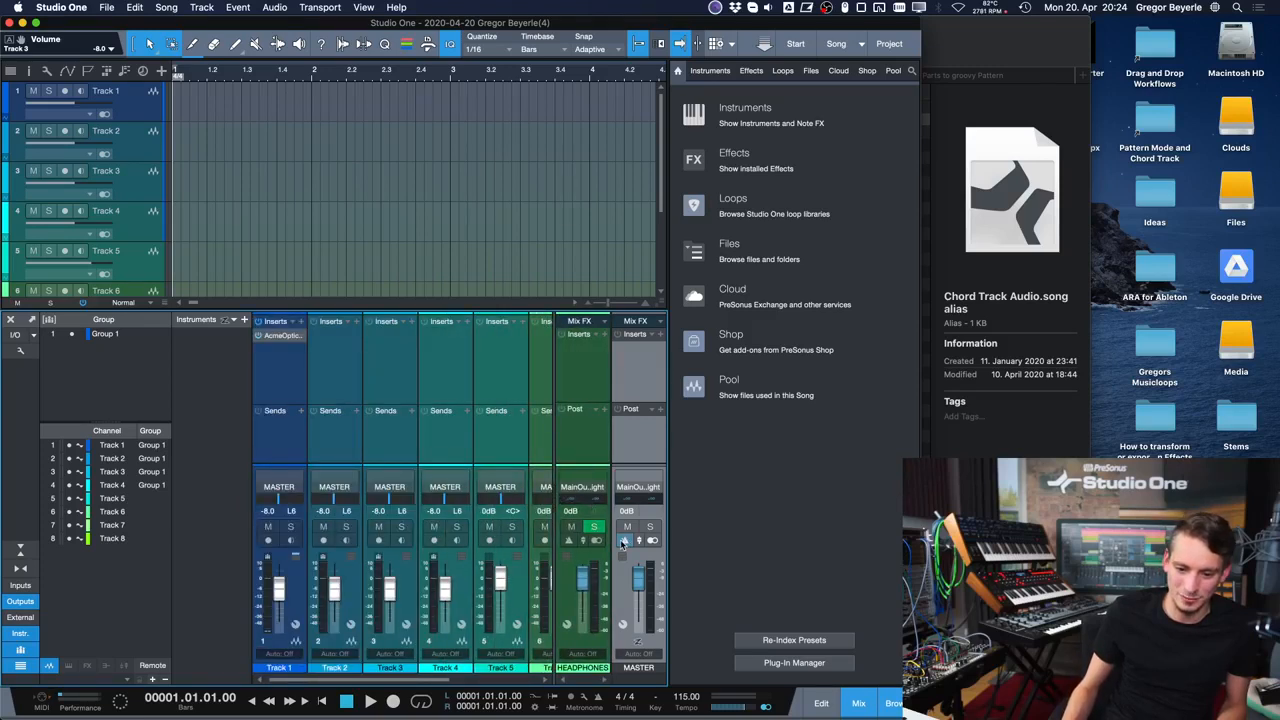
pyautogui.click(623, 541)
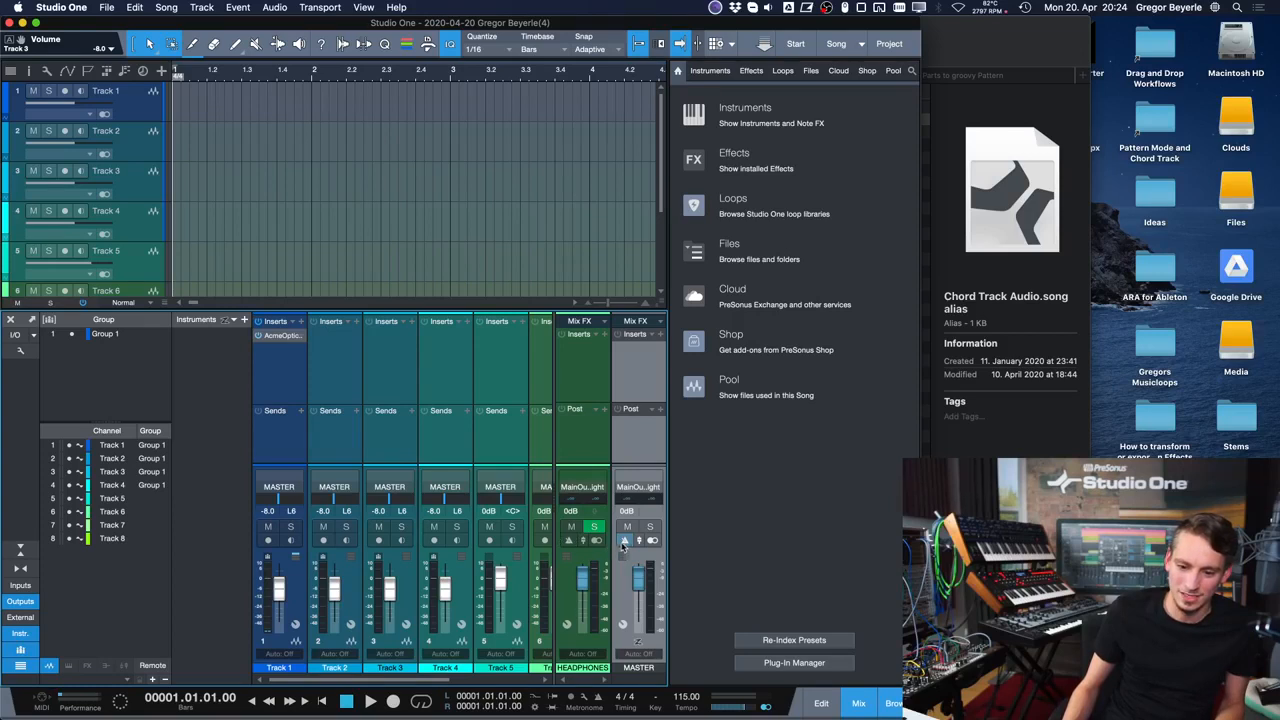
pyautogui.click(623, 541)
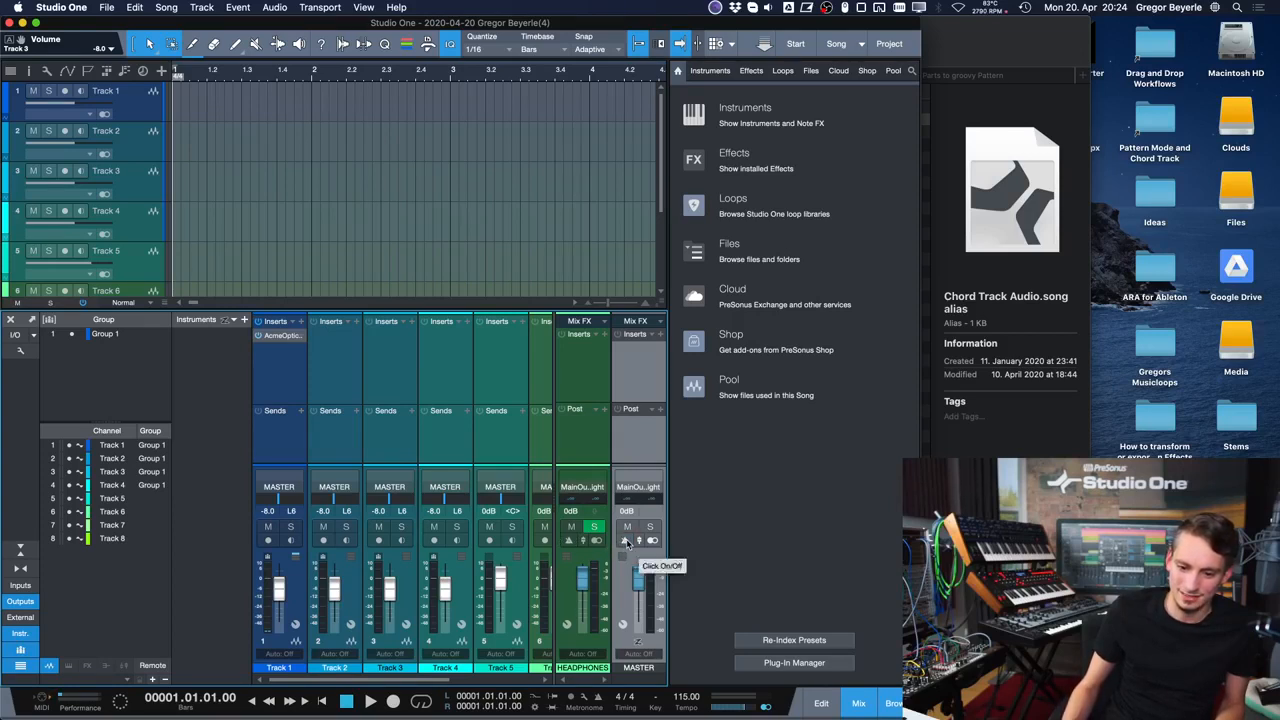
pyautogui.click(569, 540)
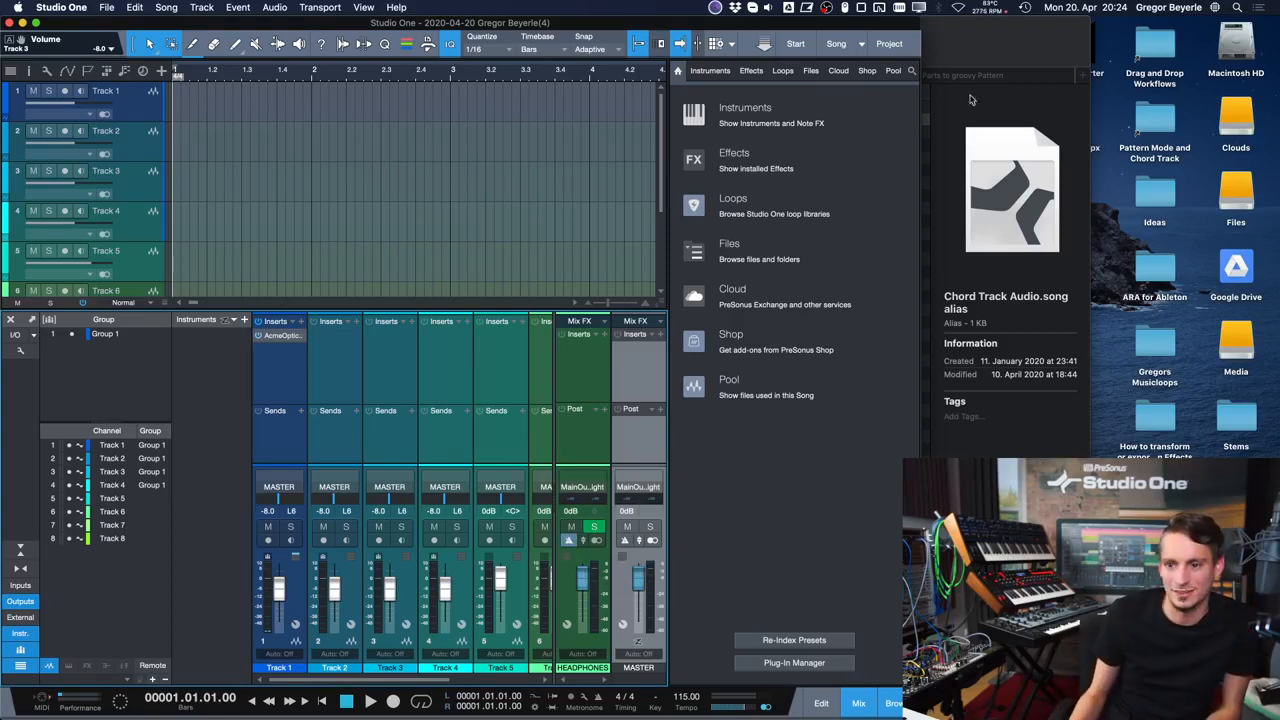
# - Restore the window to full size and open the recent song Groove Maps Velocity Copy from the start page
pyautogui.doubleClick(910, 26)
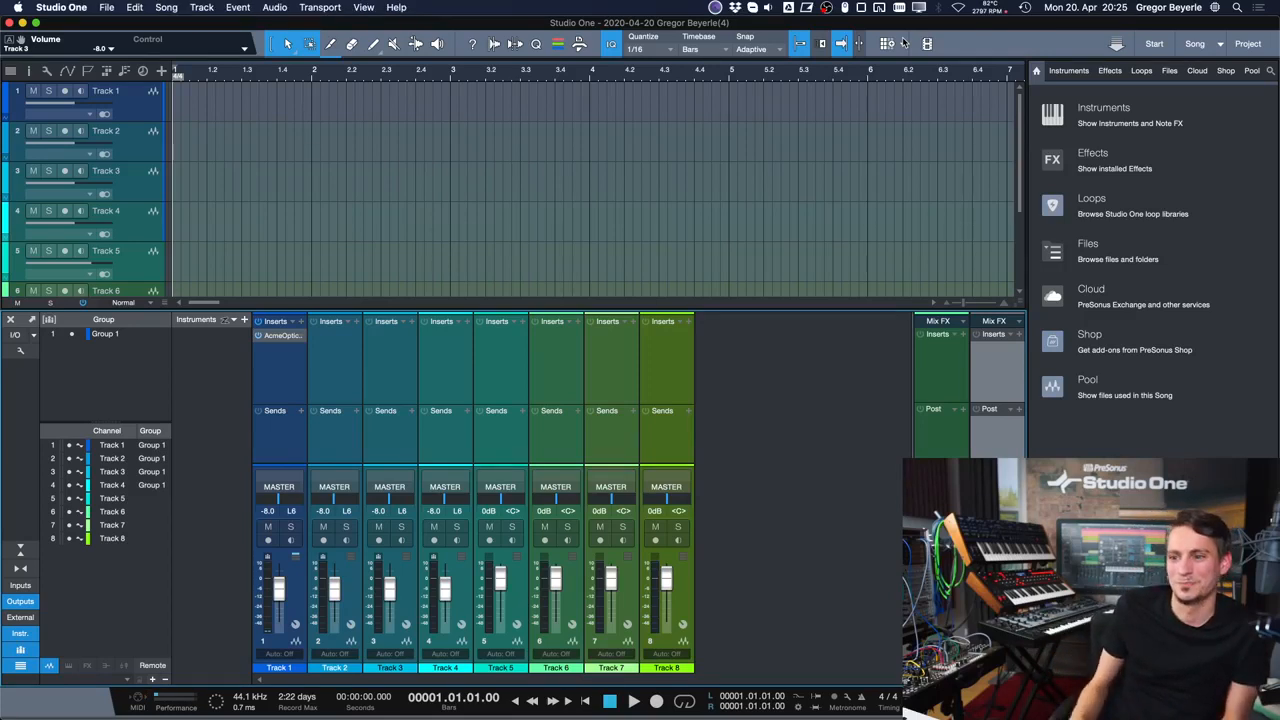
pyautogui.click(1155, 42)
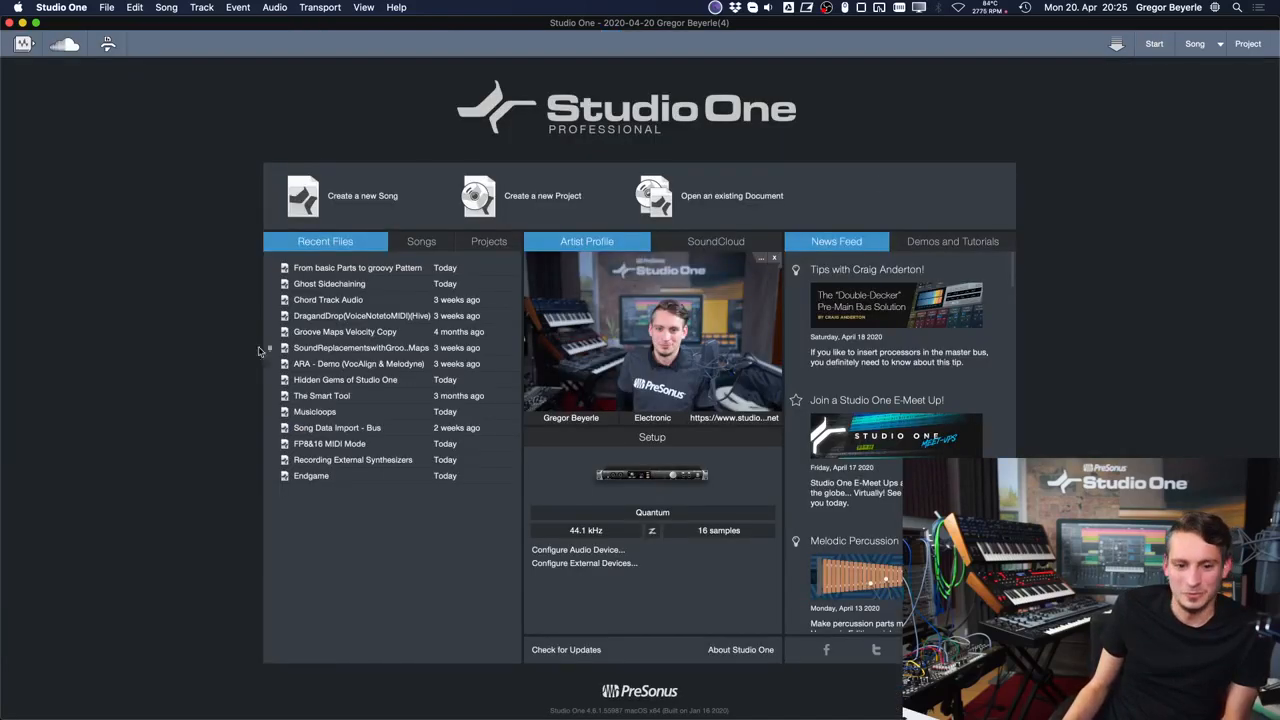
pyautogui.click(320, 333)
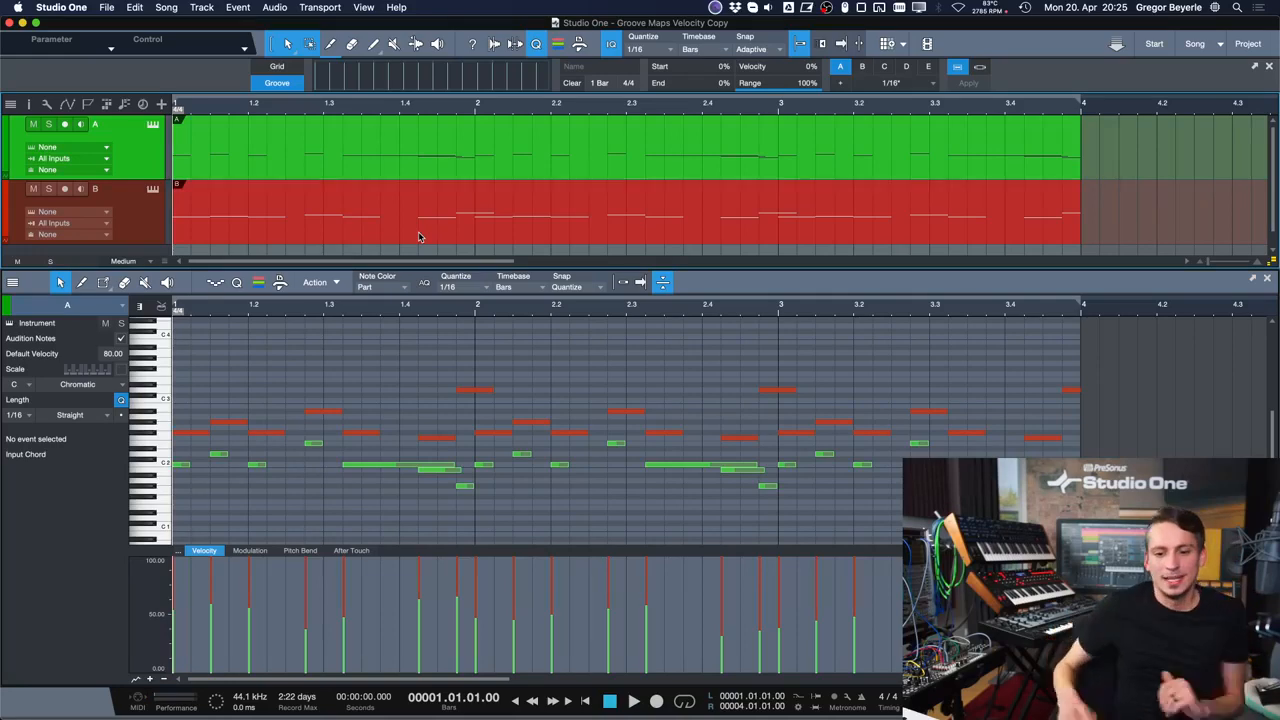
# - Compare the notes and velocities of parts A and B individually, and select both parts together in the note editor
pyautogui.click(454, 160)
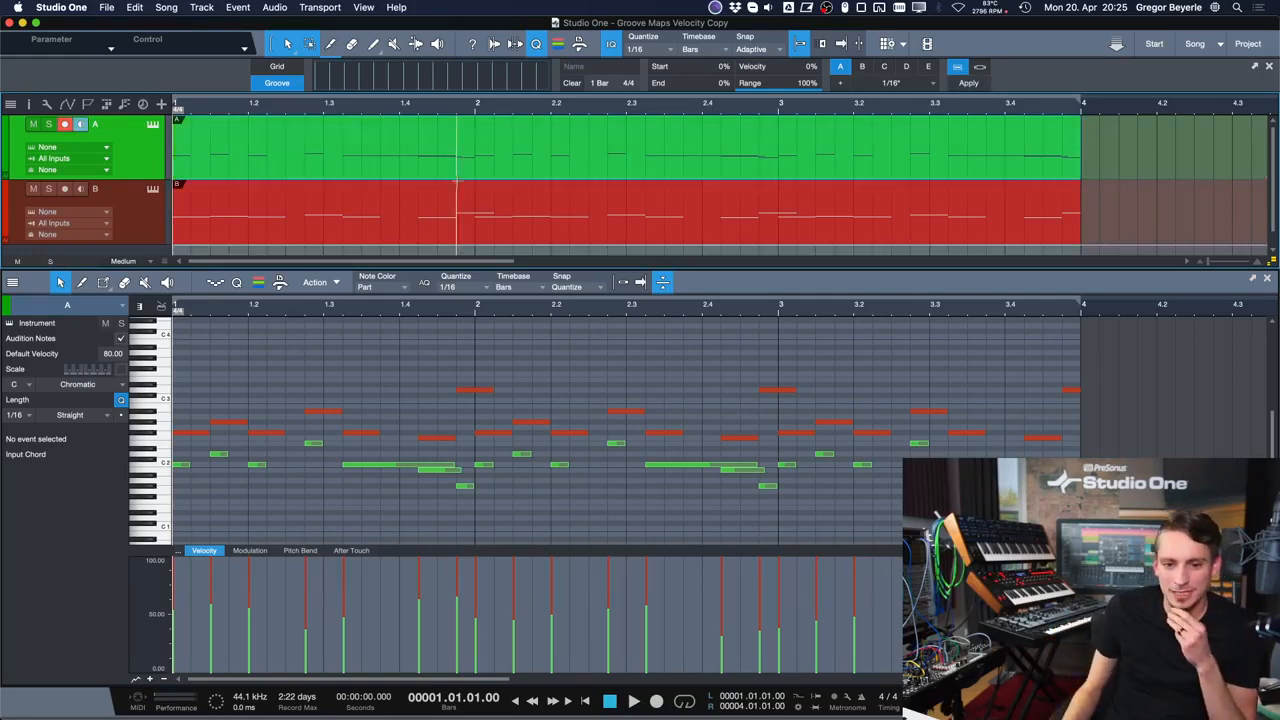
pyautogui.click(455, 158)
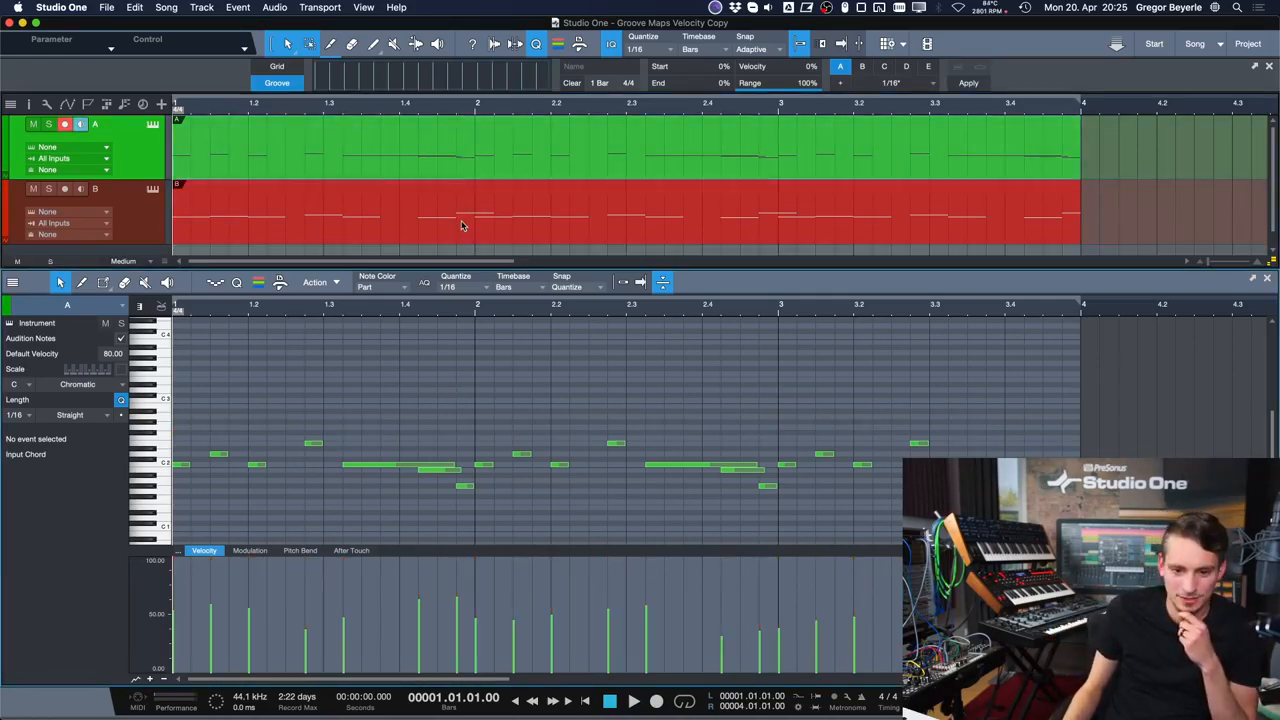
pyautogui.click(462, 214)
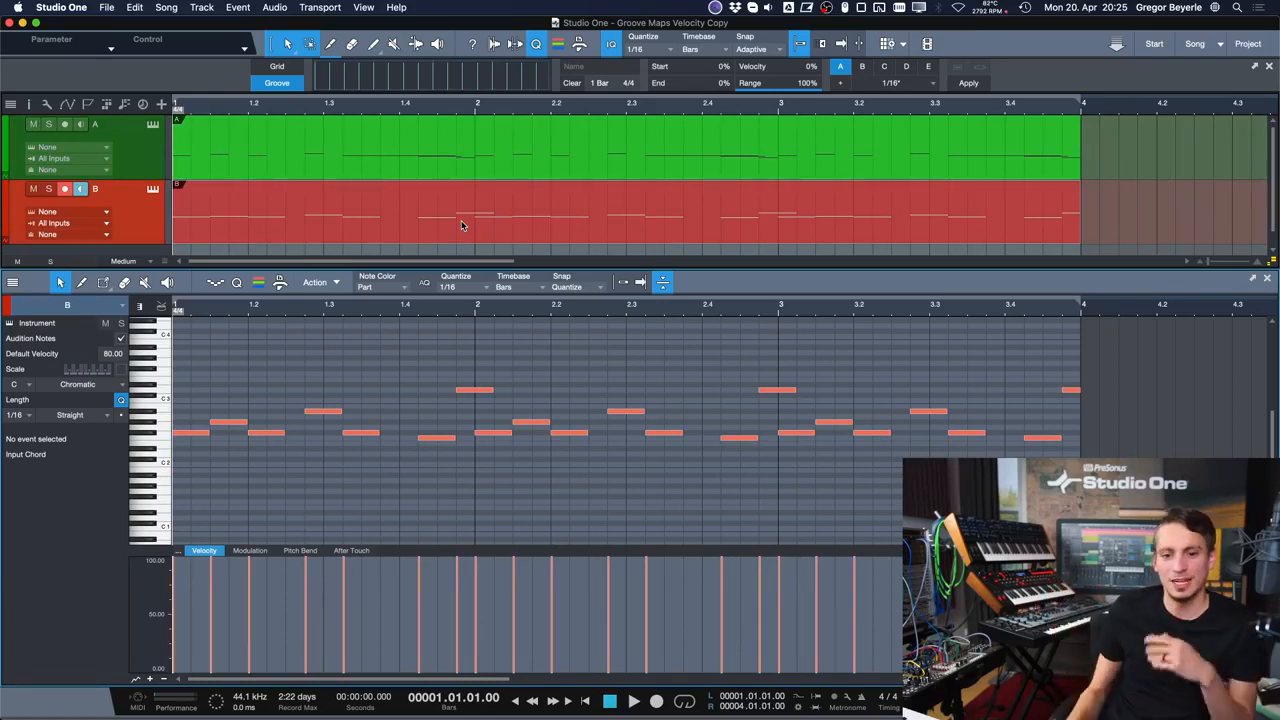
pyautogui.click(447, 178)
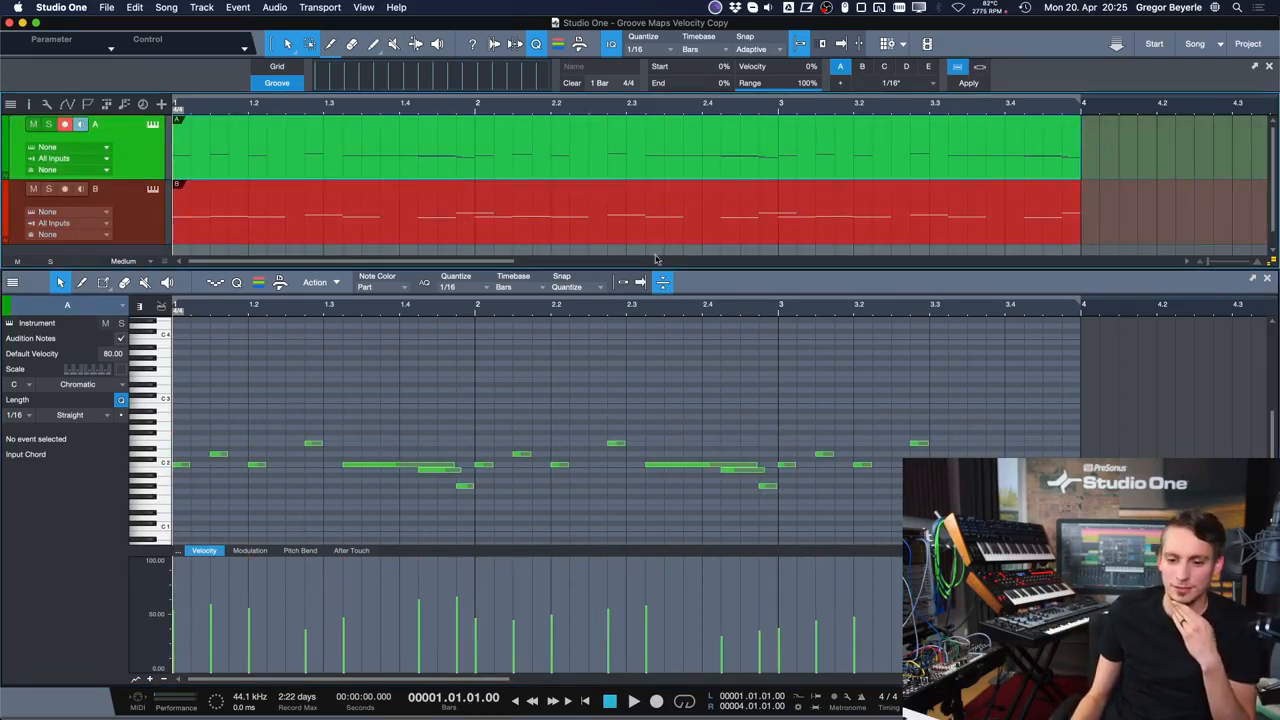
pyautogui.click(335, 236)
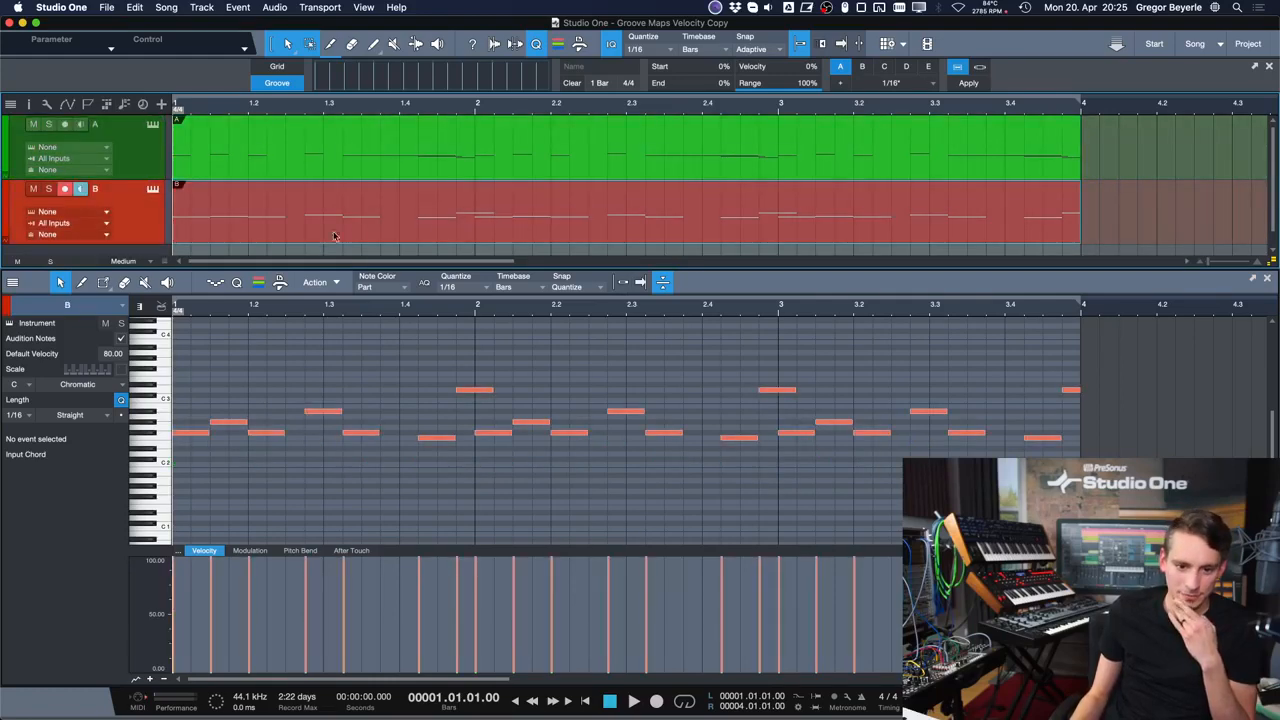
pyautogui.click(474, 153)
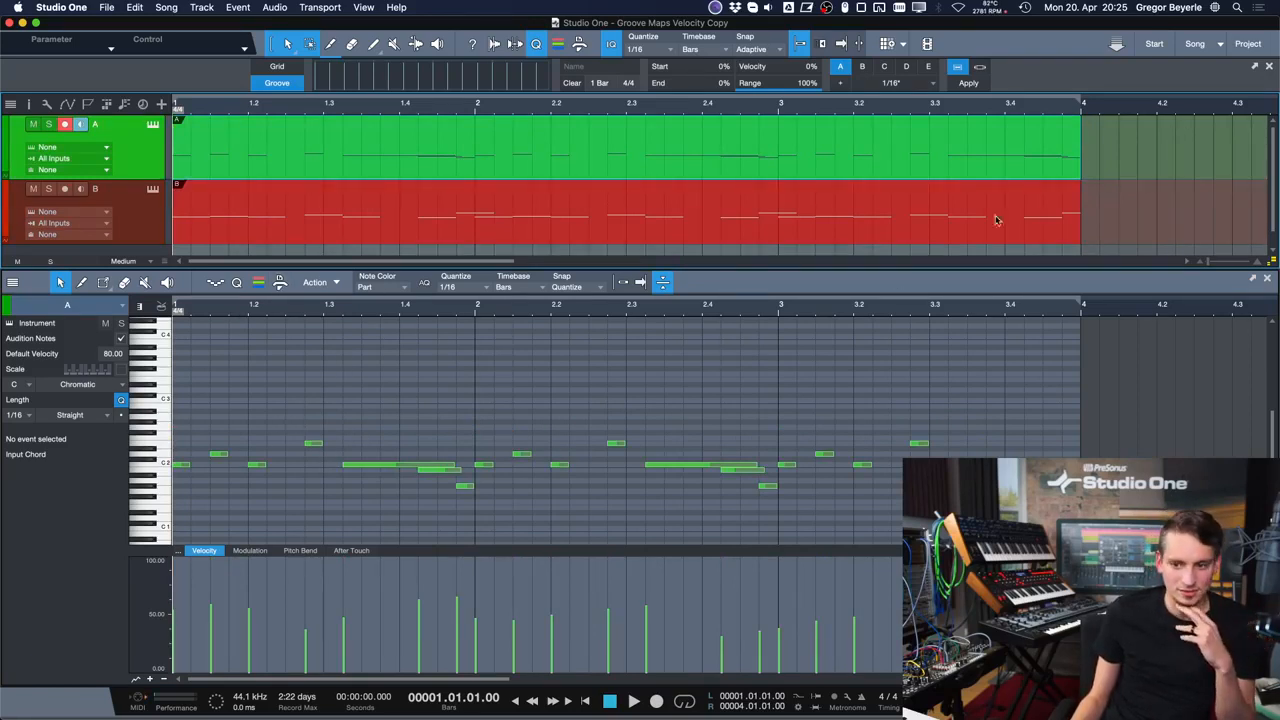
pyautogui.keyDown('shift'); pyautogui.click(719, 207); pyautogui.keyUp('shift')
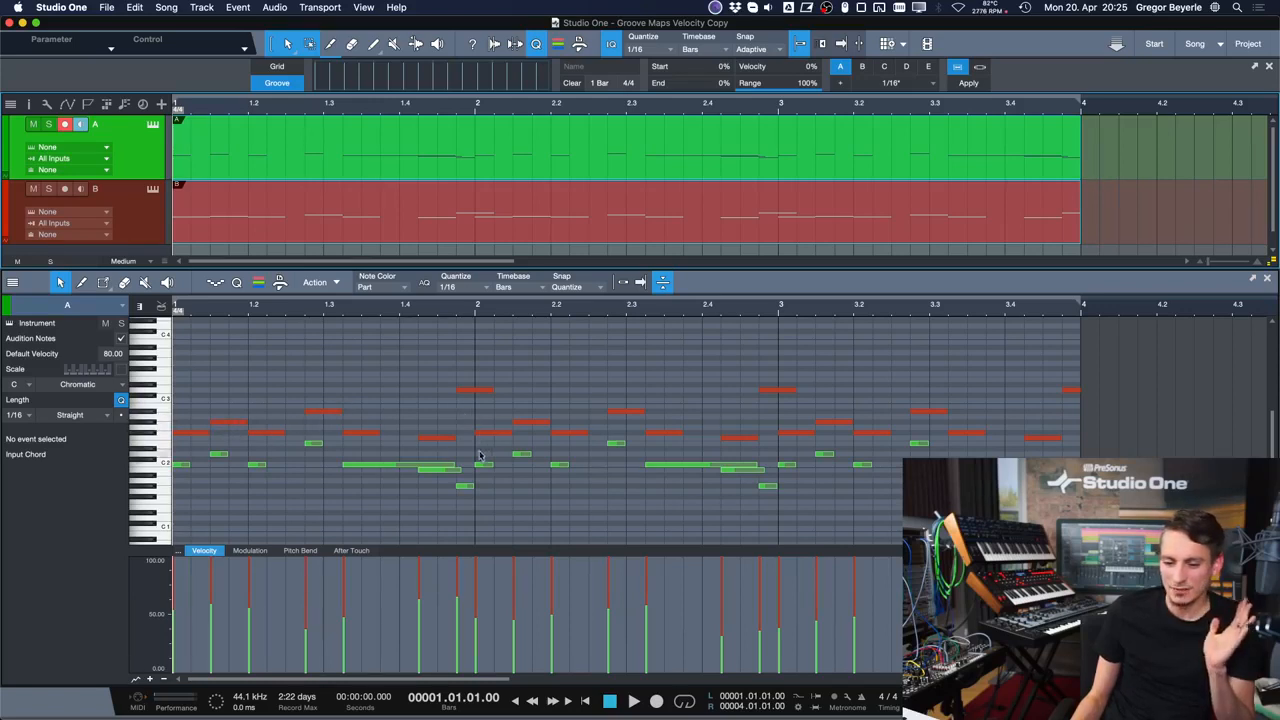
# - Hide the Quantize panel and show it again to point out its Groove settings
pyautogui.click(494, 506)
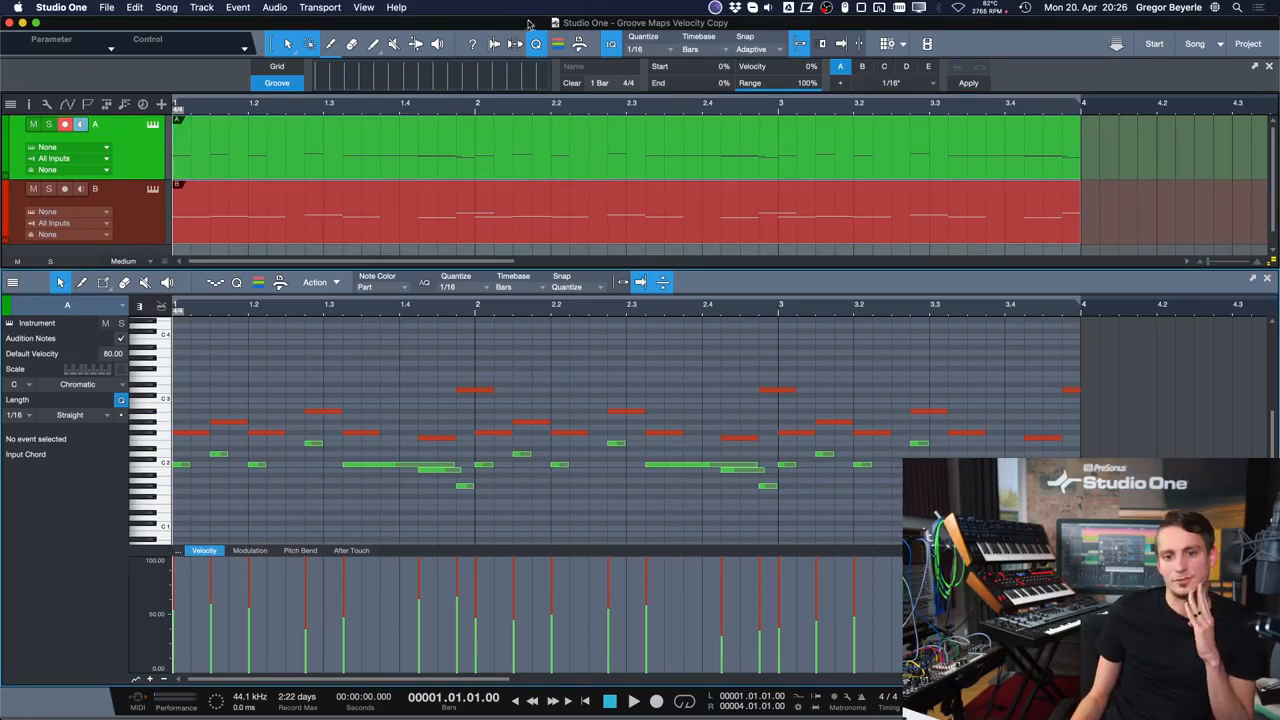
pyautogui.click(537, 44)
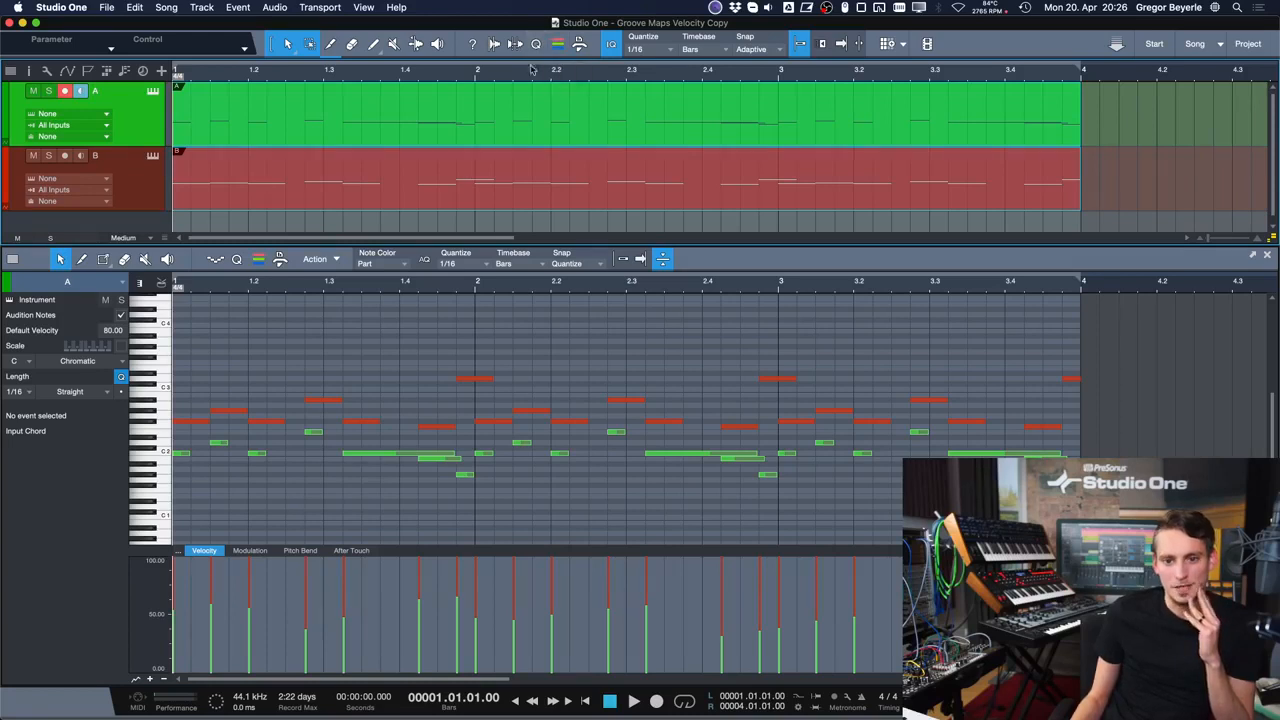
pyautogui.click(536, 40)
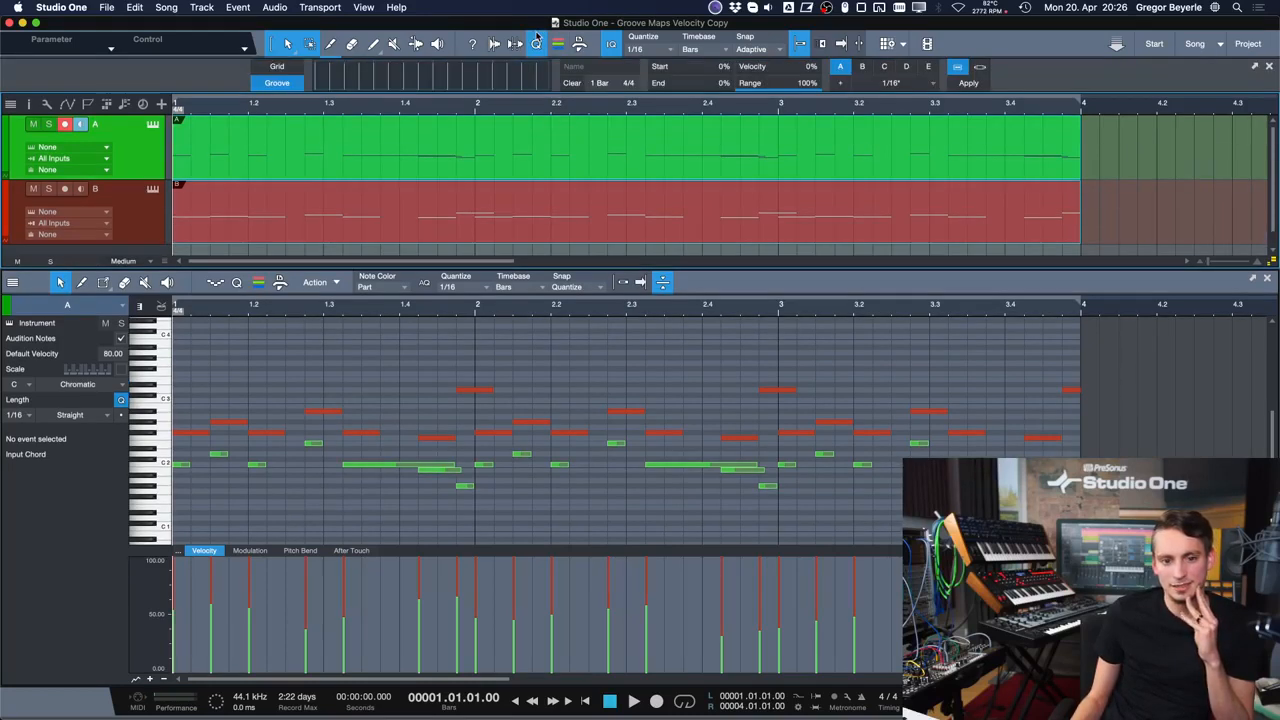
# - Extract the groove of part A into the Groove field of the Quantize settings
pyautogui.click(274, 83)
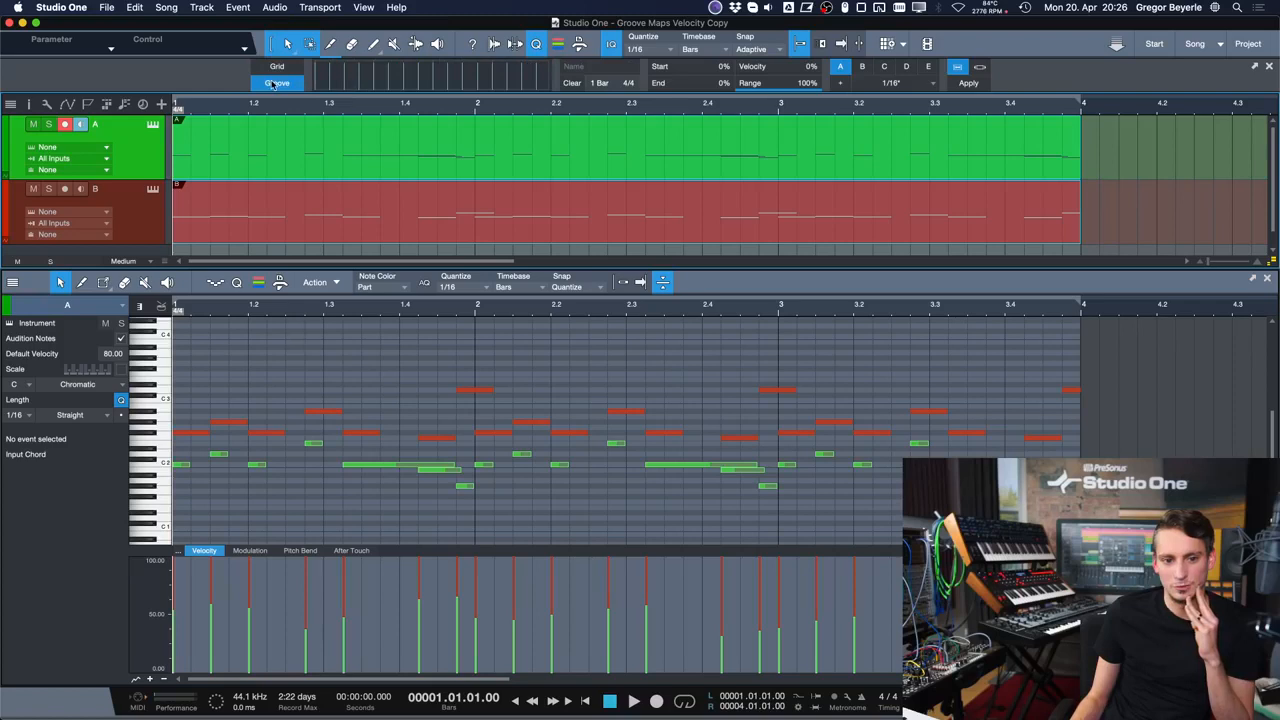
pyautogui.click(342, 159)
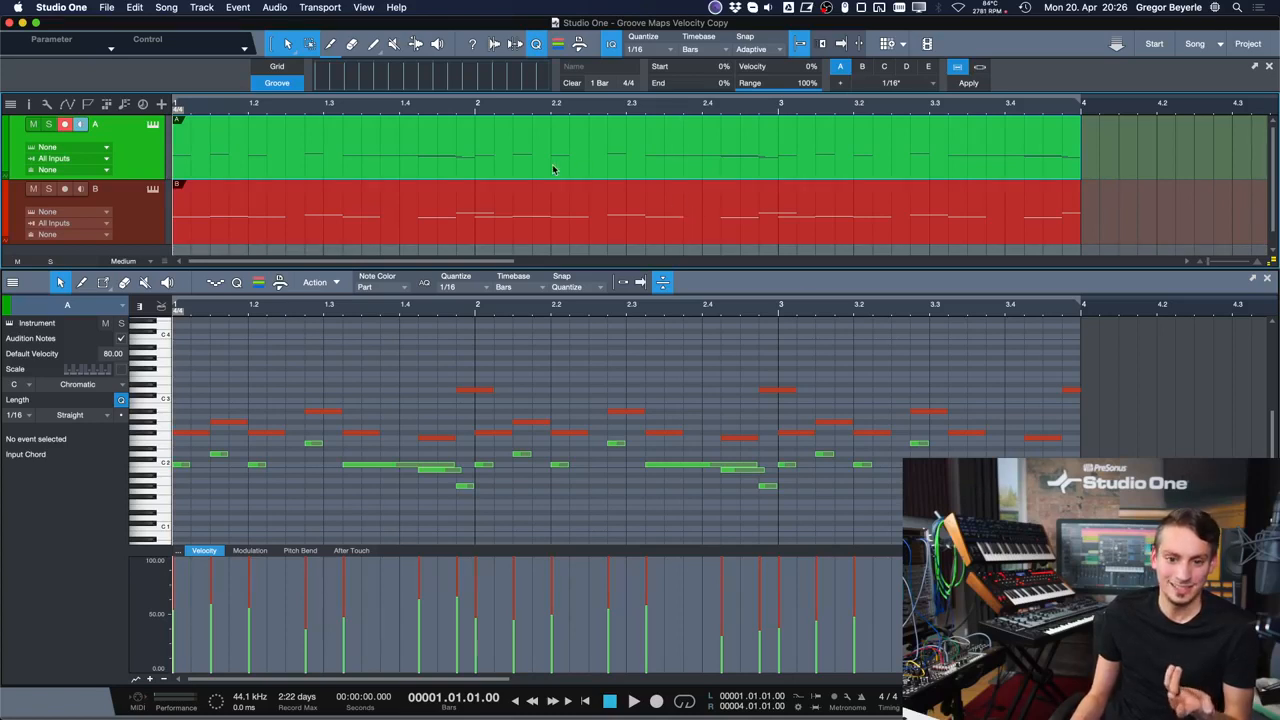
pyautogui.moveTo(483, 103); pyautogui.dragTo(355, 76)
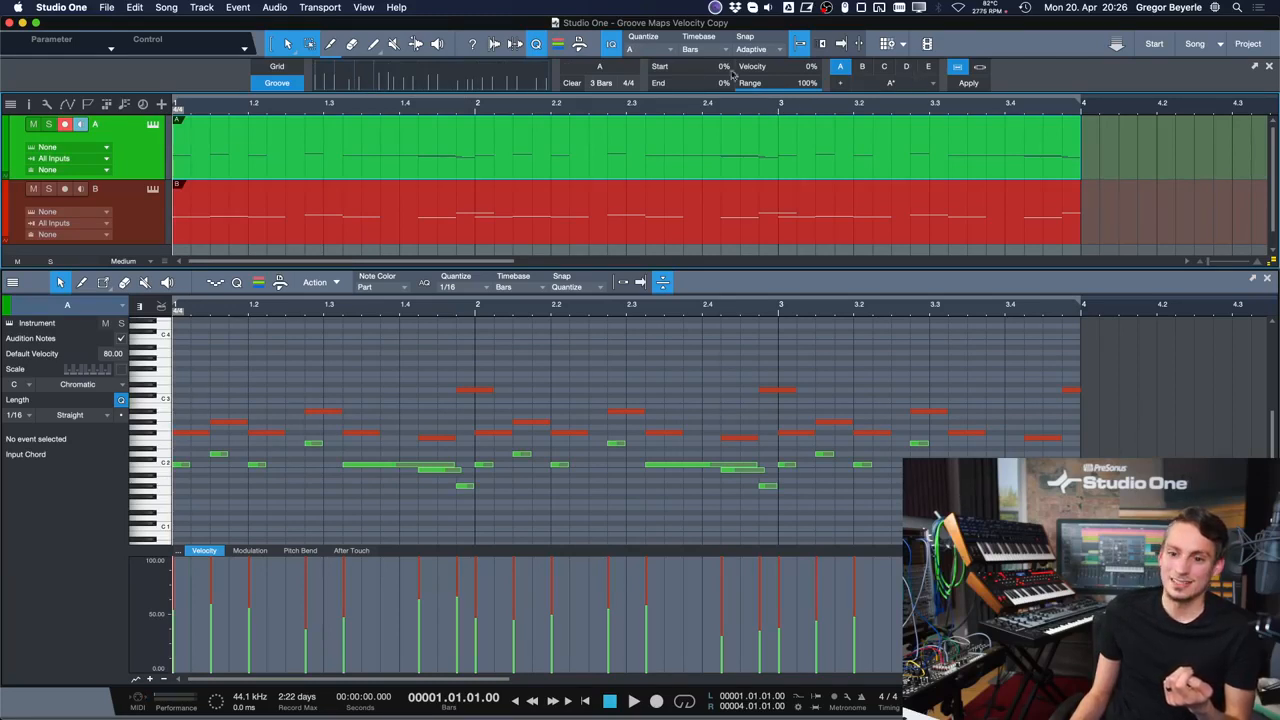
# - Set the groove's Velocity amount to 100% and apply the groove to part B
pyautogui.click(657, 228)
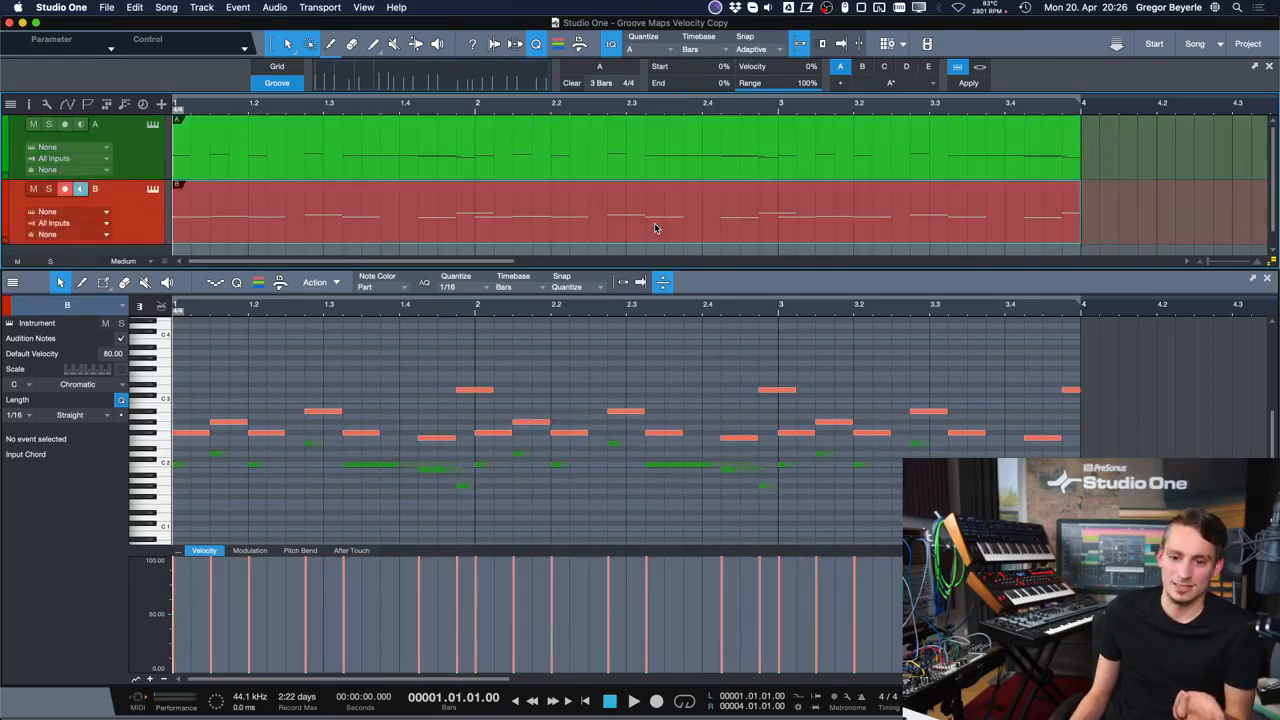
pyautogui.moveTo(668, 66); pyautogui.dragTo(636, 87)
pyautogui.moveTo(771, 70)
pyautogui.mouseDown()
pyautogui.moveTo(815, 70)
pyautogui.moveTo(748, 70)
pyautogui.moveTo(832, 62)
pyautogui.moveTo(741, 70)
pyautogui.moveTo(780, 68)
pyautogui.mouseUp()
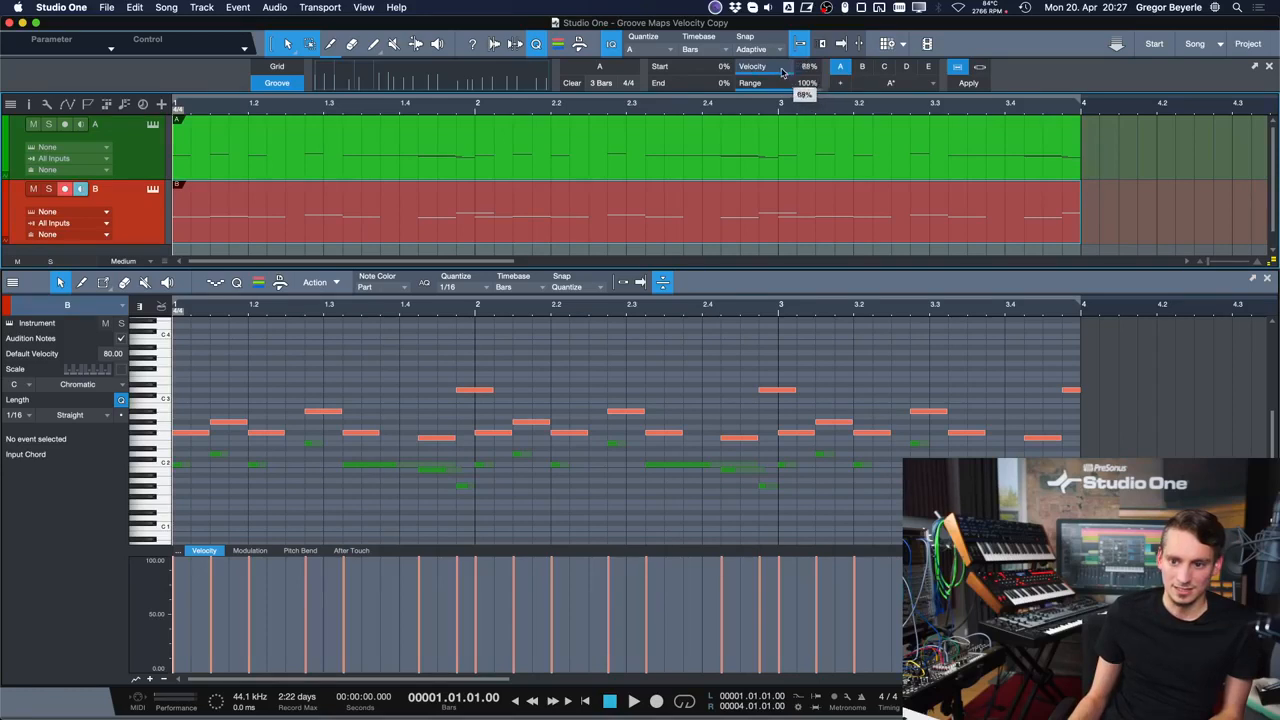
pyautogui.moveTo(786, 72); pyautogui.dragTo(812, 72)
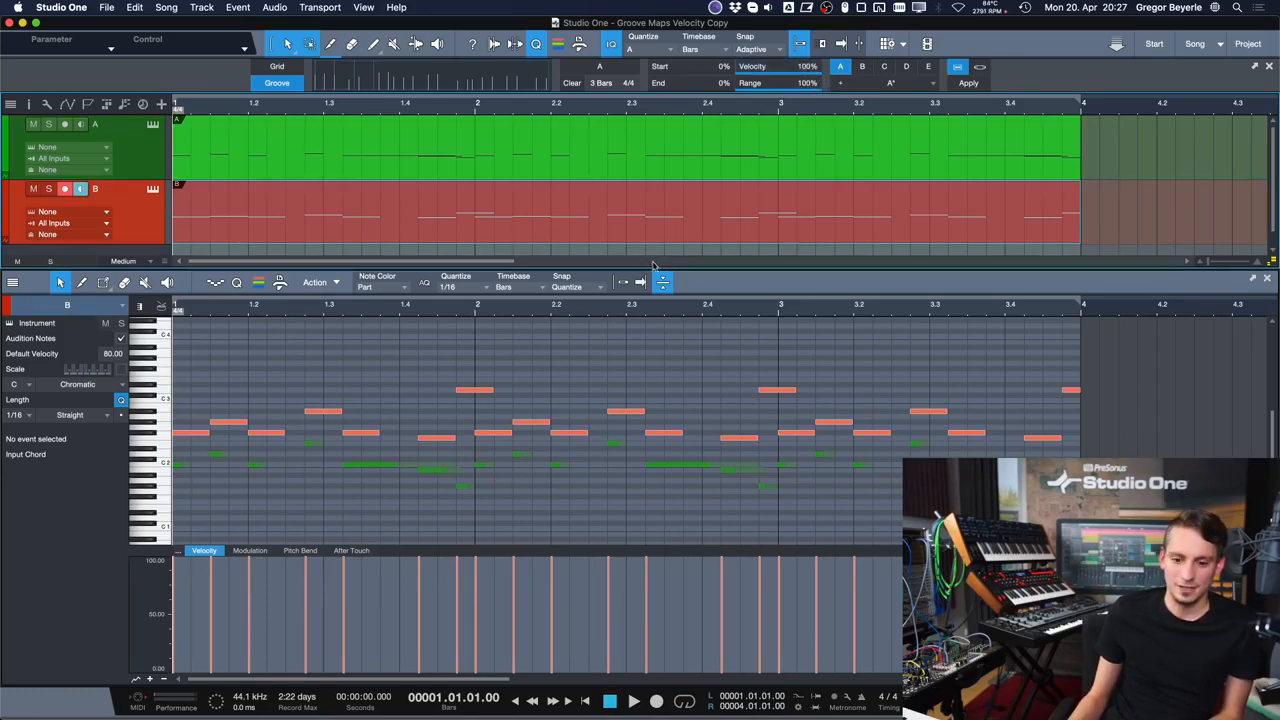
pyautogui.click(436, 237)
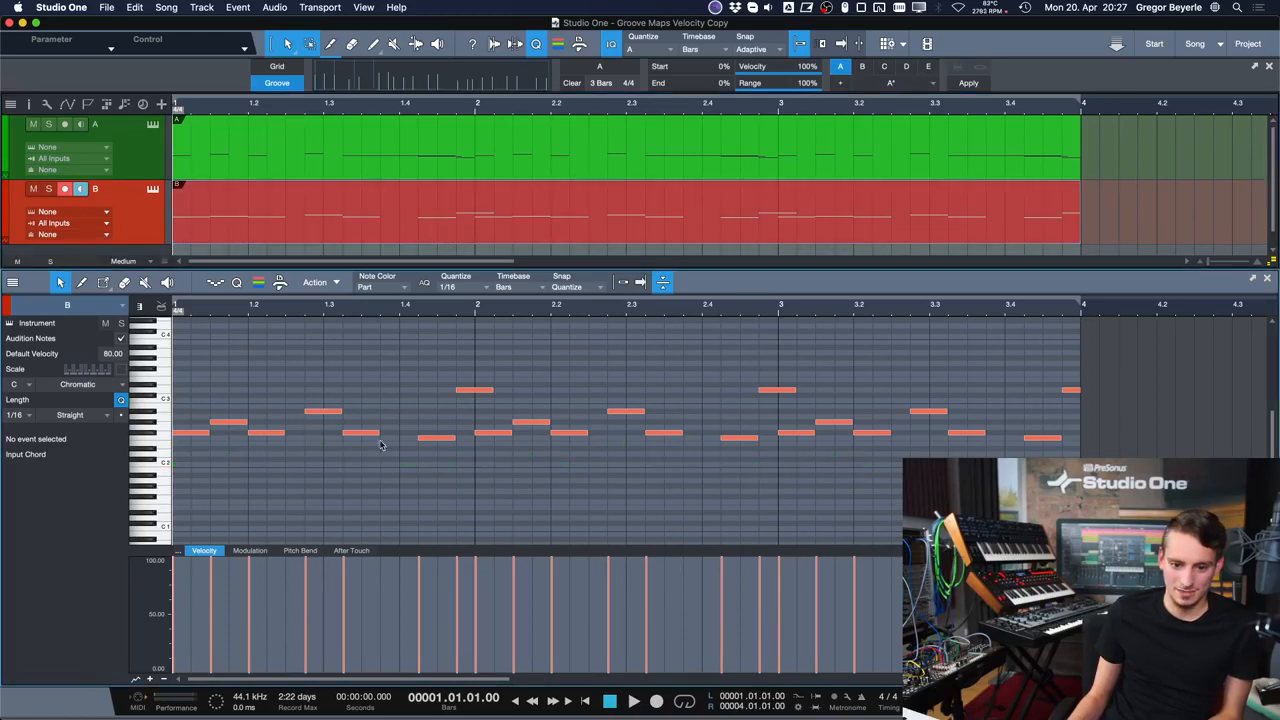
pyautogui.click(941, 241)
pyautogui.click(968, 83)
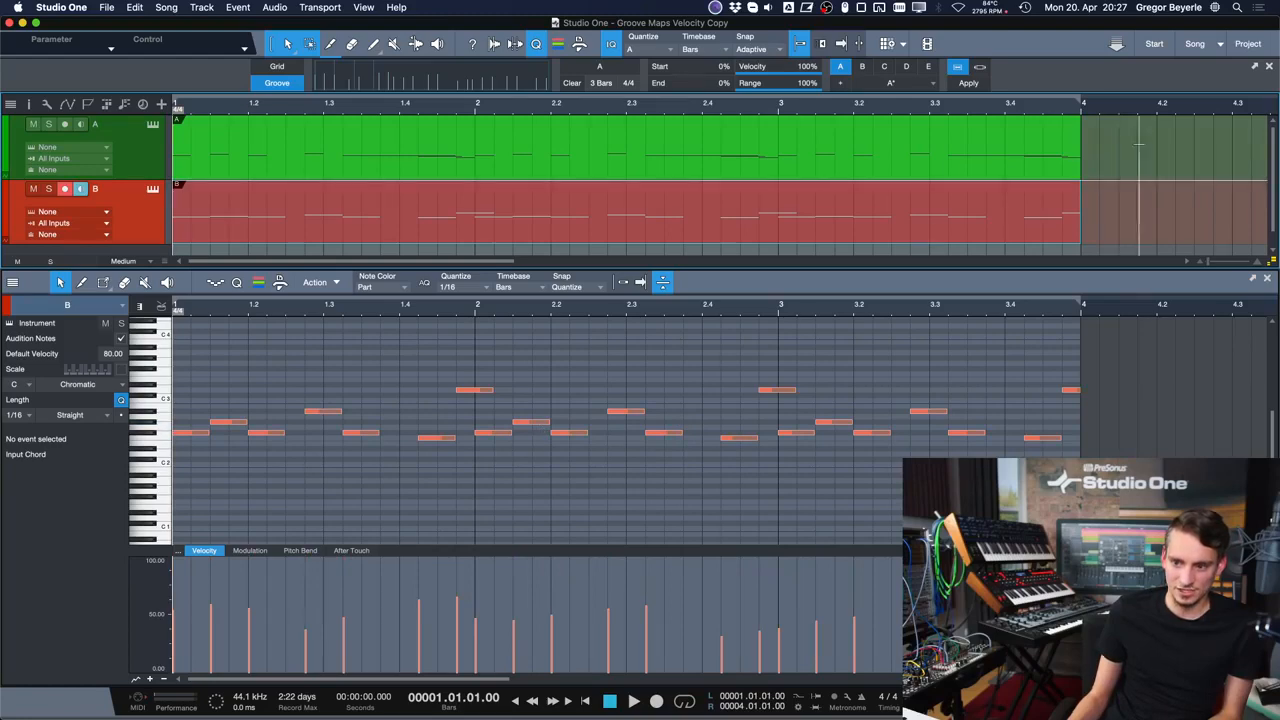
# - Compare the velocities of parts A and B in the note editor, viewing them together and individually
pyautogui.moveTo(1129, 162); pyautogui.dragTo(632, 222)
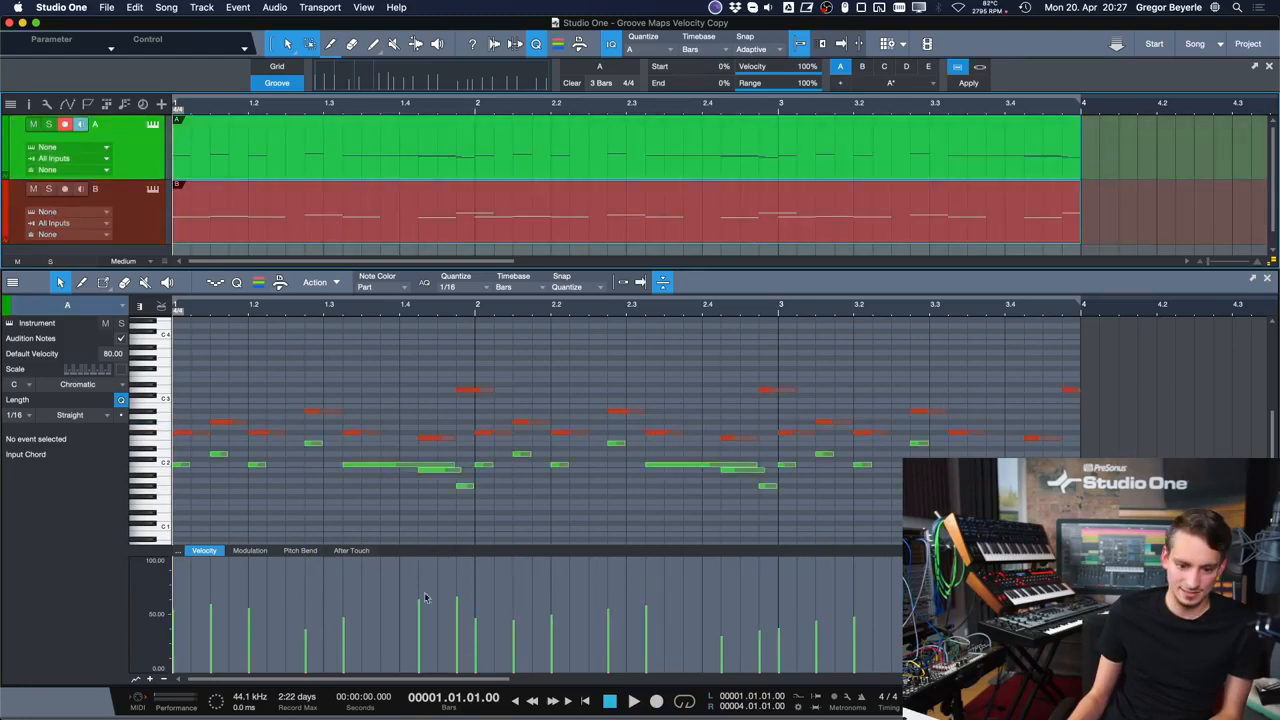
pyautogui.click(488, 237)
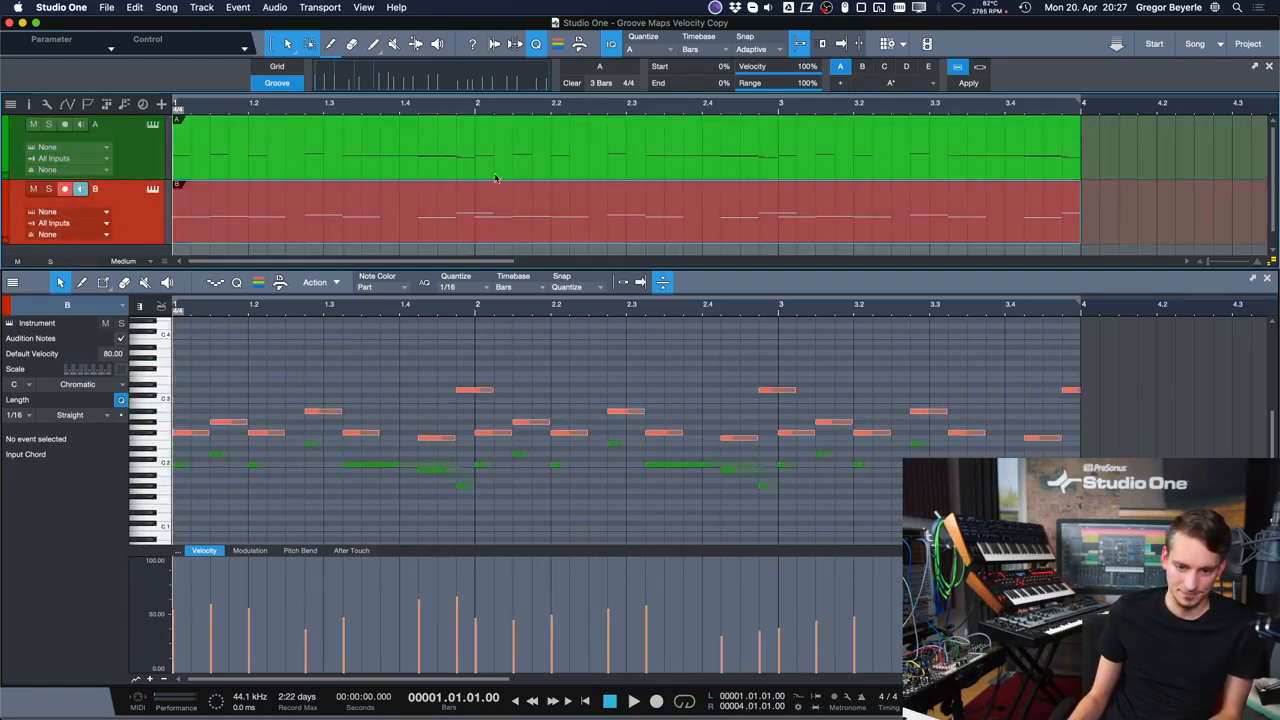
pyautogui.click(496, 174)
pyautogui.click(490, 228)
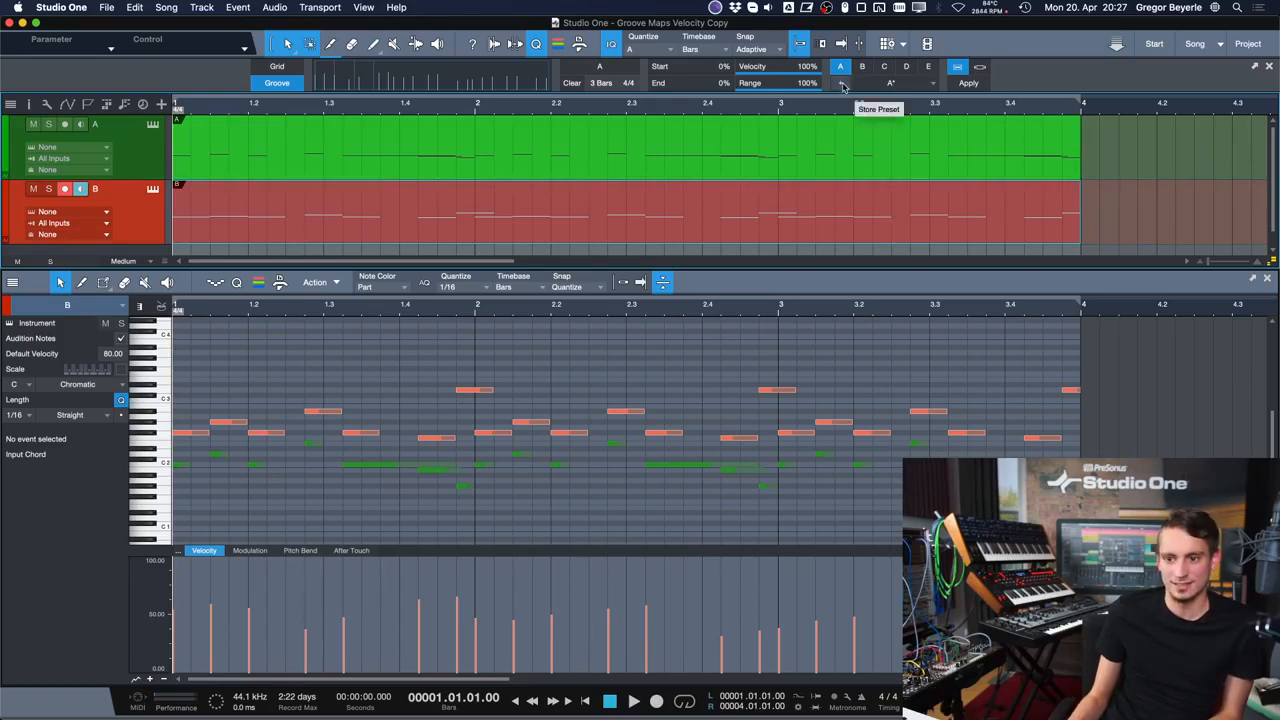
# - Browse the quantize presets, including the TR-909 grooves, and close the list without choosing one
pyautogui.click(903, 89)
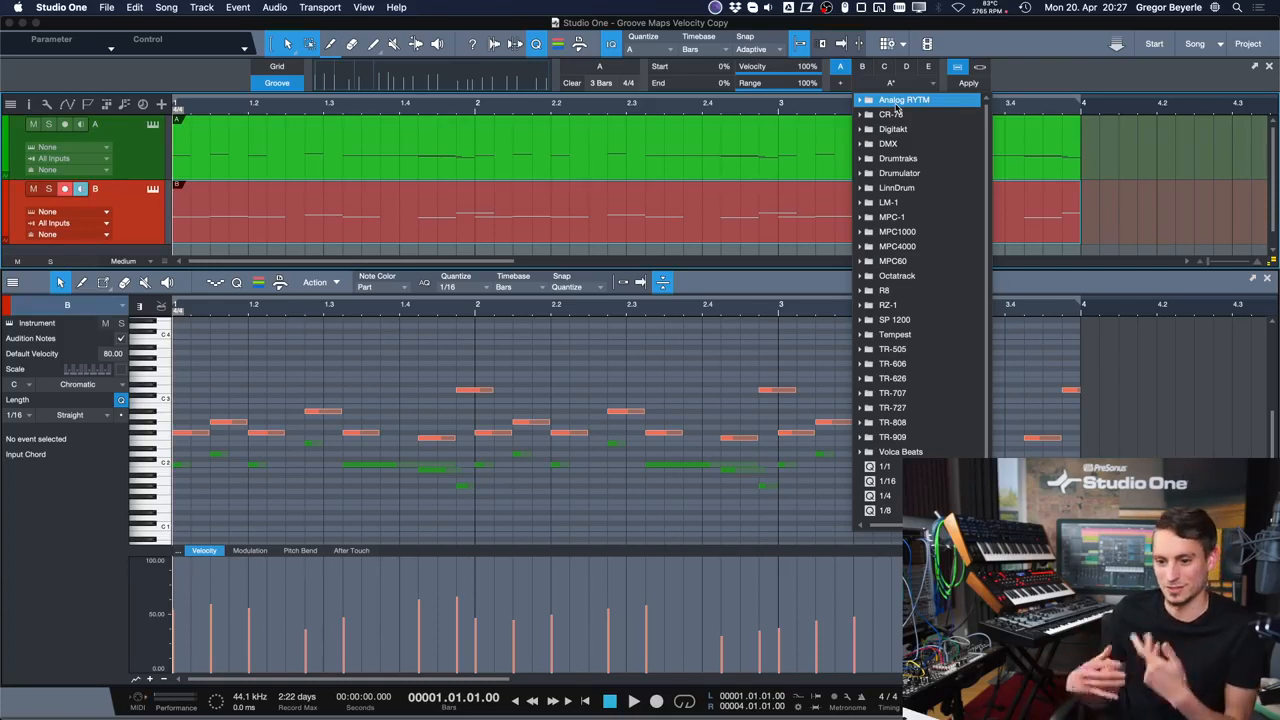
pyautogui.click(903, 440)
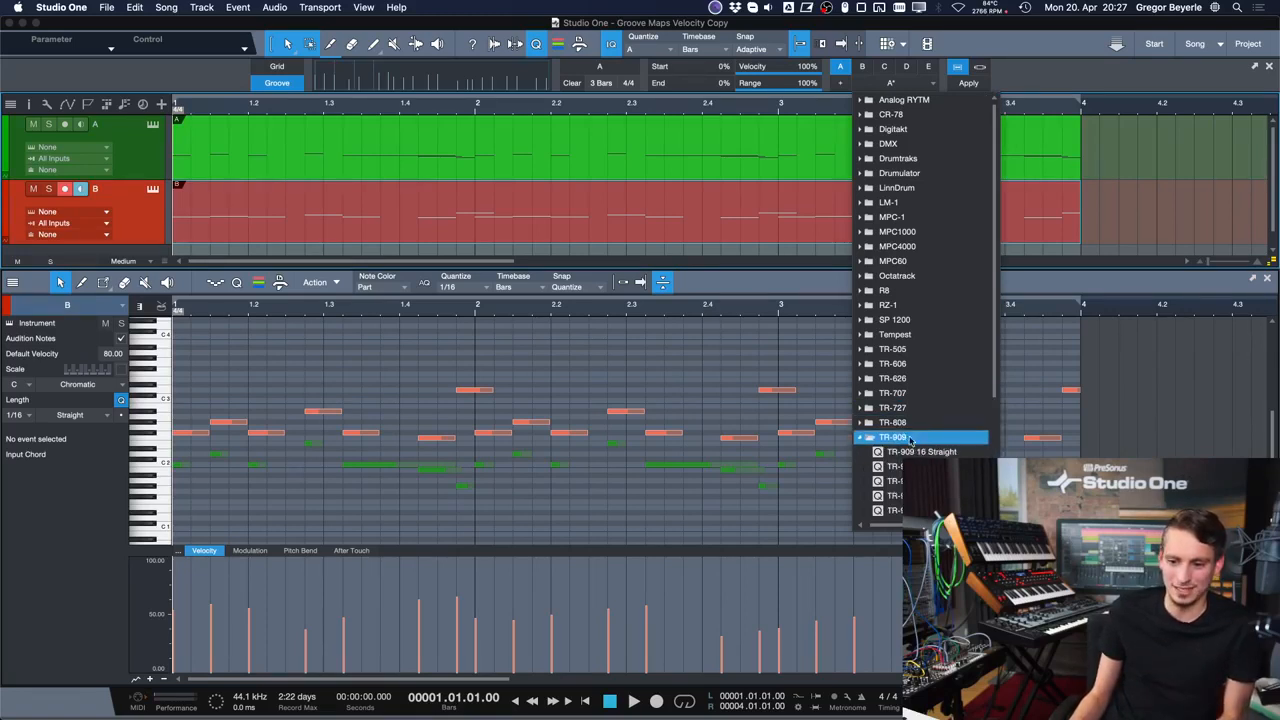
pyautogui.scroll(-2, 928, 455)
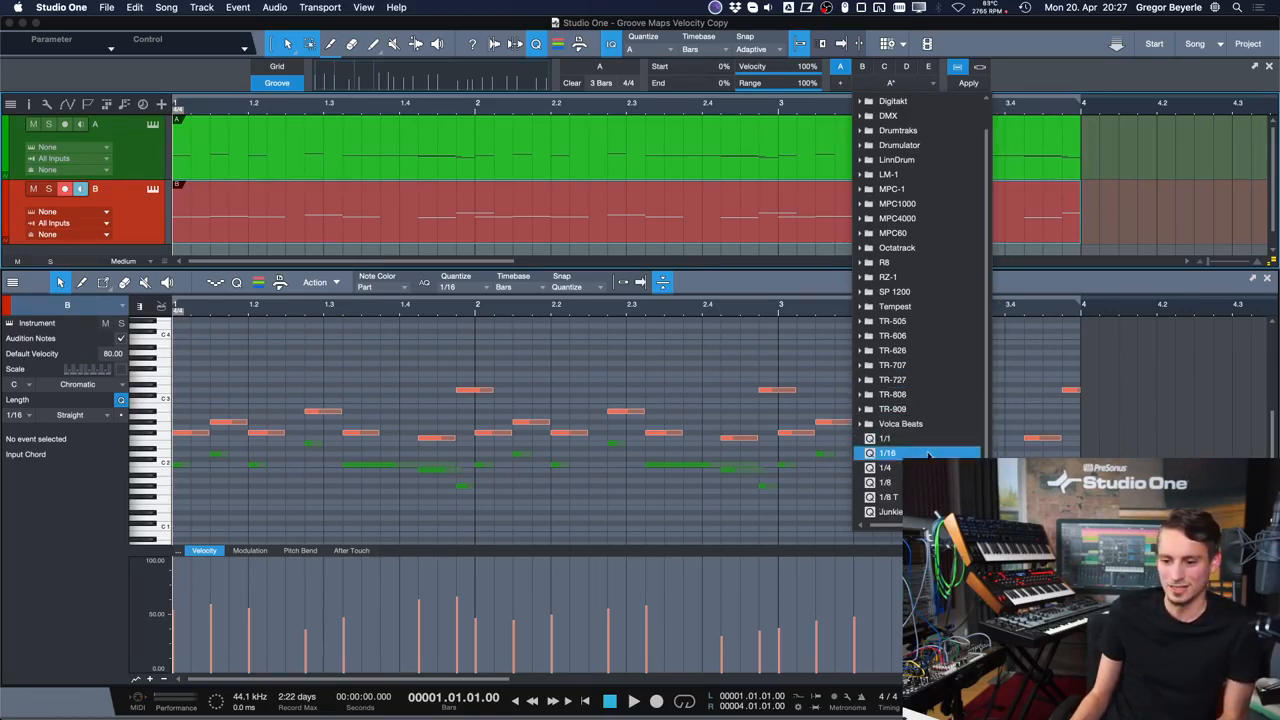
pyautogui.scroll(2, 914, 414)
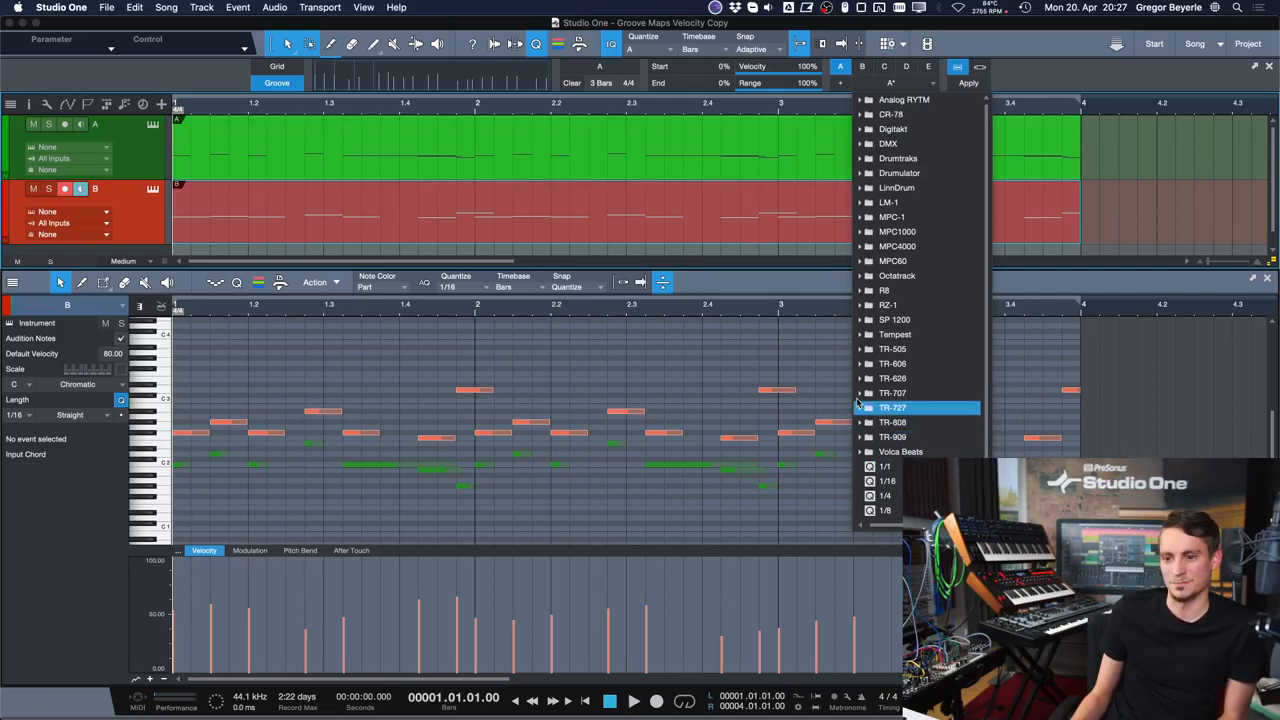
pyautogui.click(797, 351)
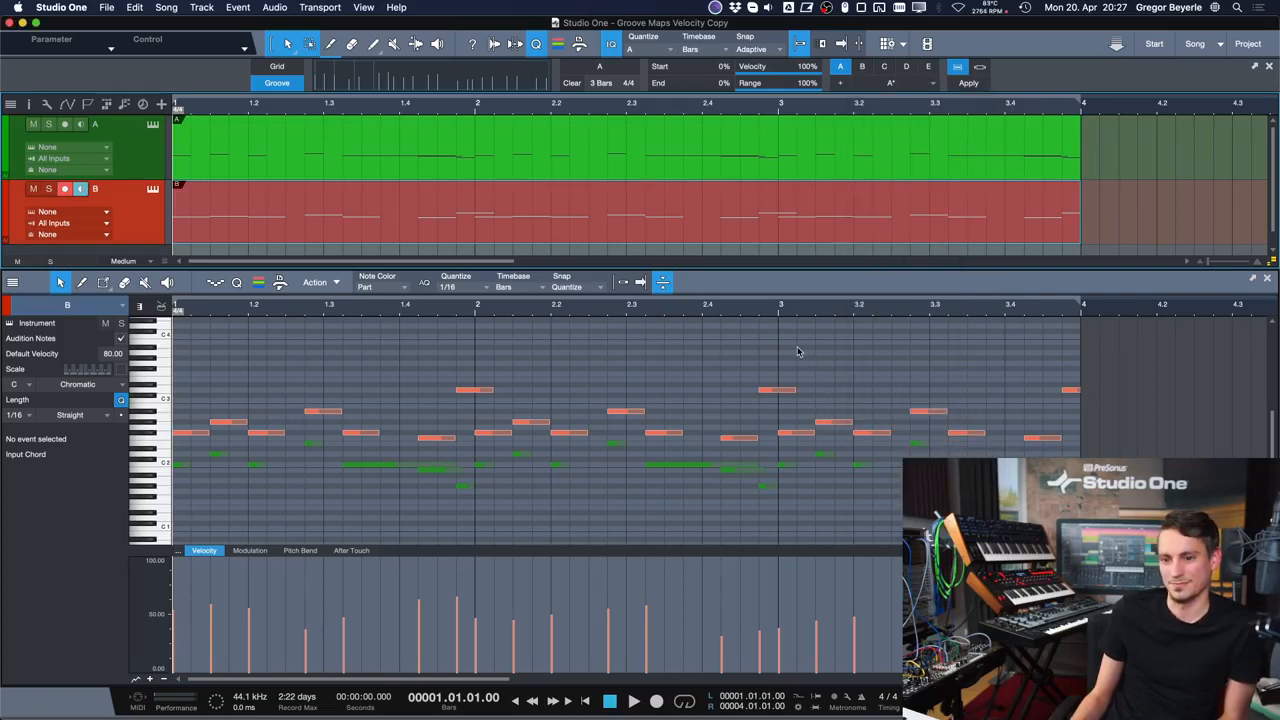
# - Switch to Finder and open the song alias Drag and Drop (Groove Maps) (NAMM) from the Drag and Drop workshop's Mac Mini folder
pyautogui.click(1155, 44)
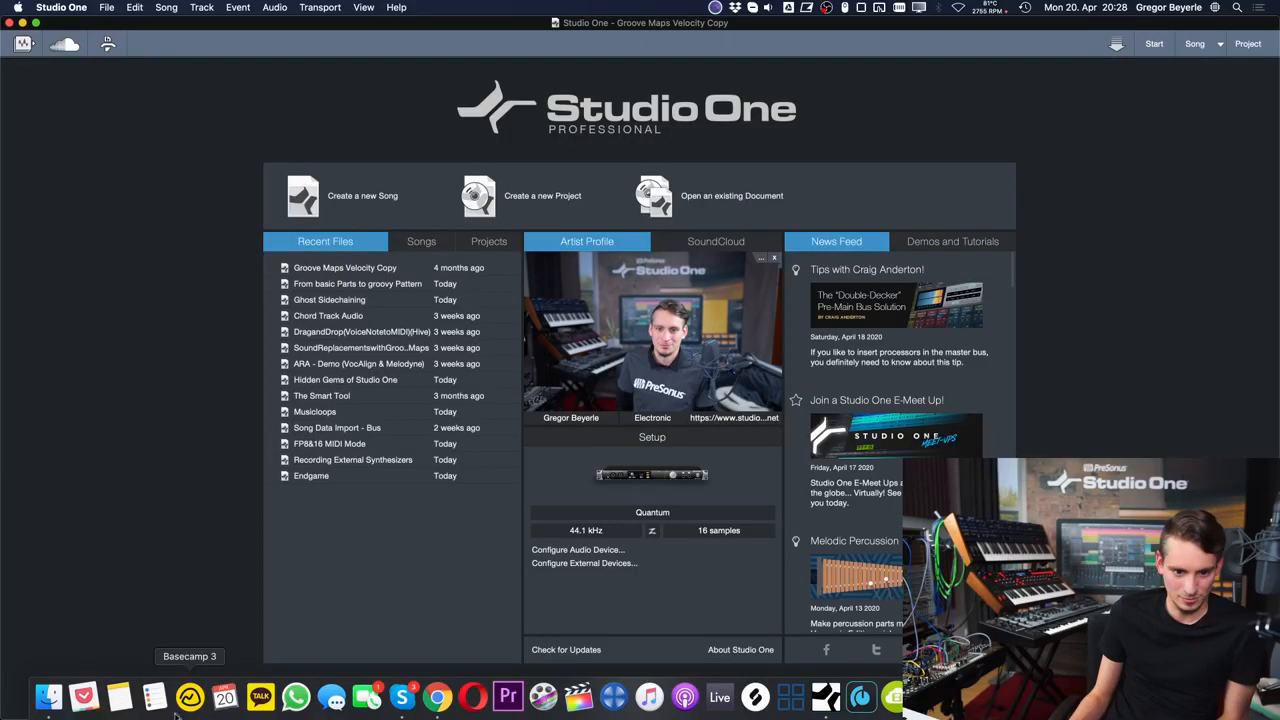
pyautogui.click(50, 698)
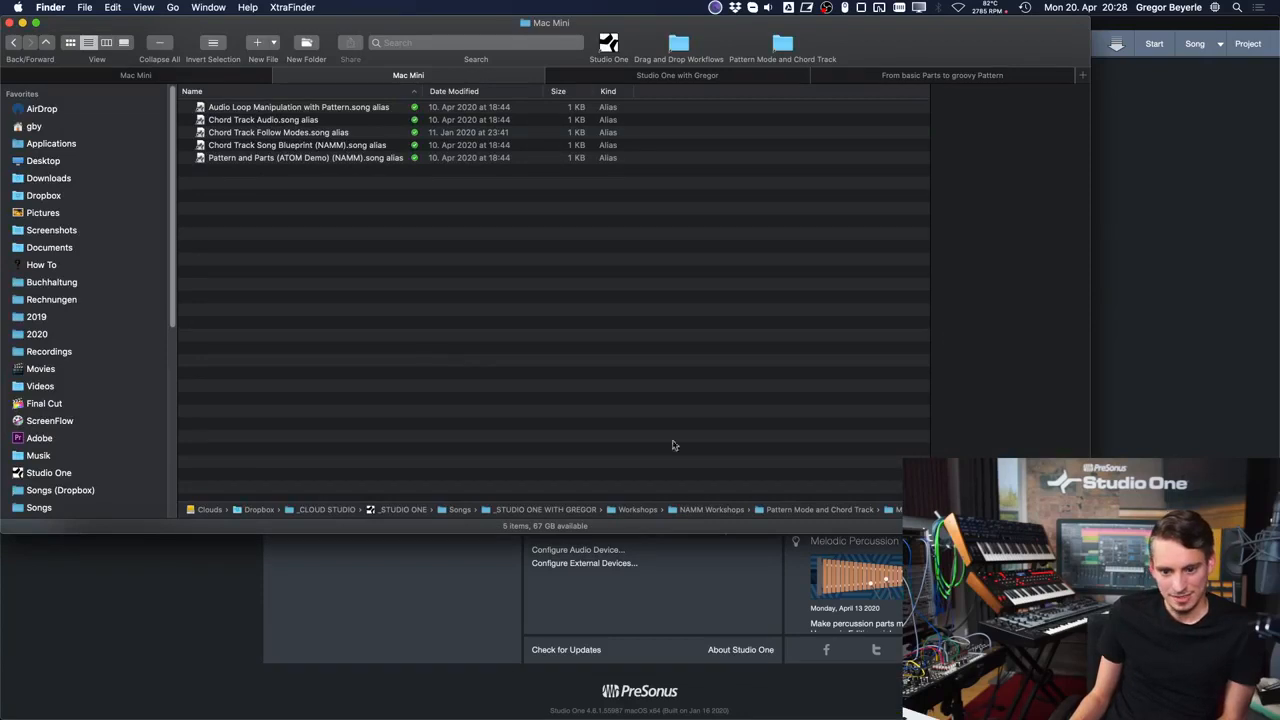
pyautogui.click(203, 77)
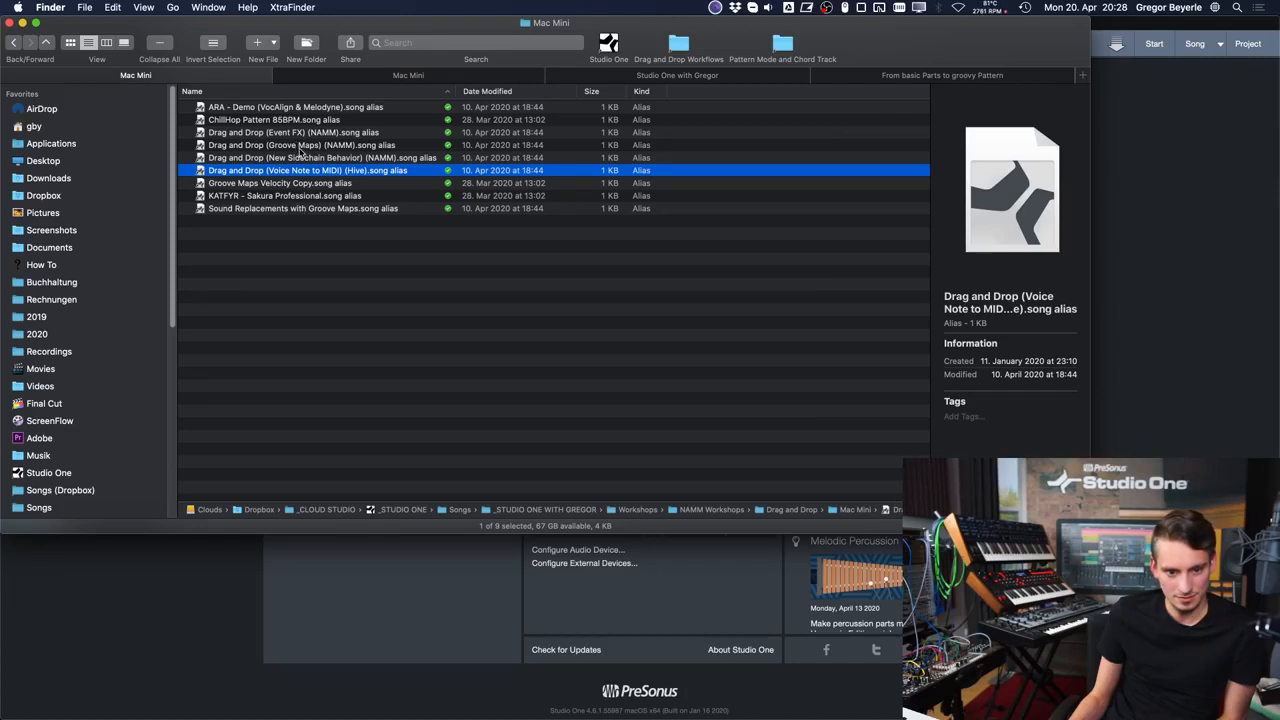
pyautogui.doubleClick(299, 147)
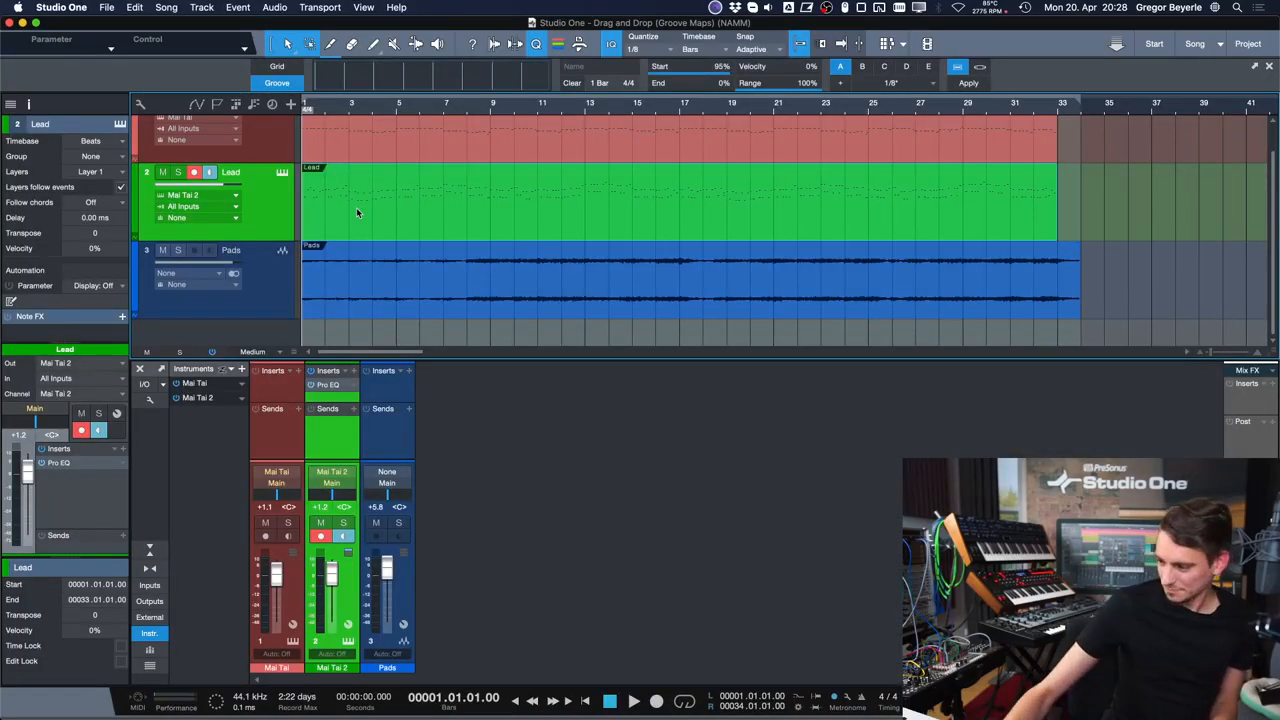
# - Play the song from the start and solo the Lead track
pyautogui.press('space')
pyautogui.scroll(1, 372, 183)
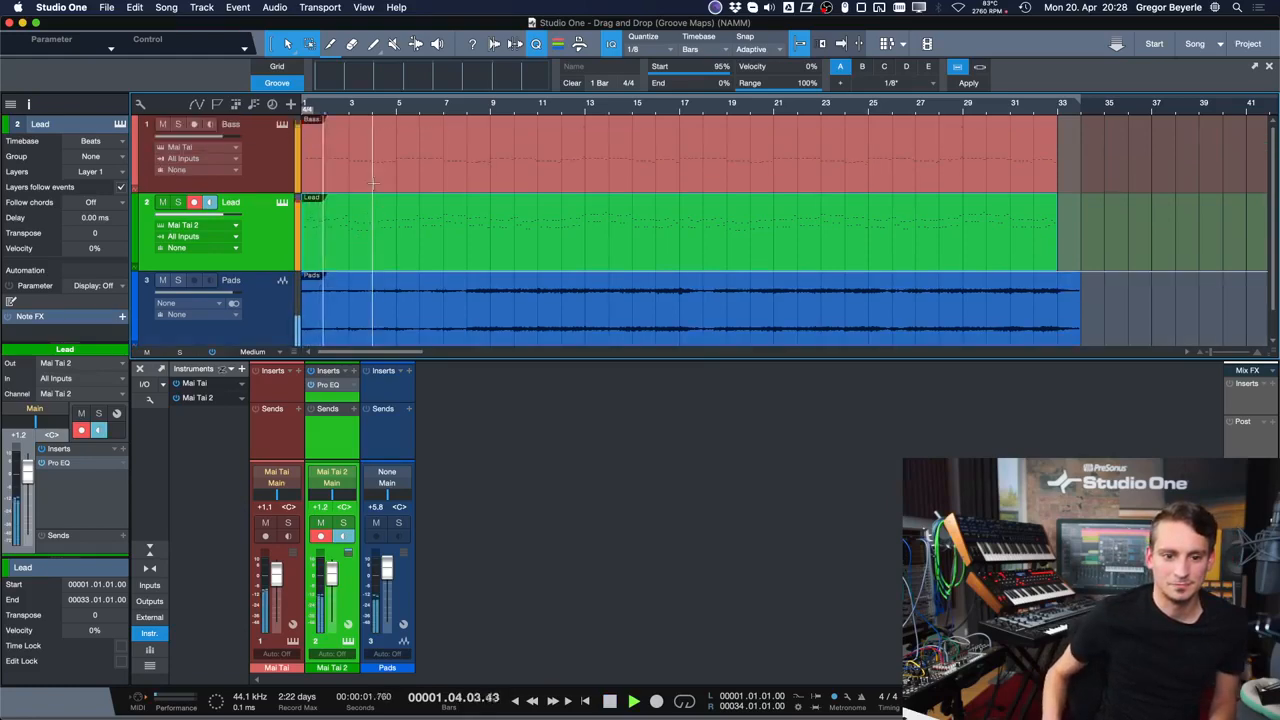
pyautogui.click(355, 181)
pyautogui.click(369, 268)
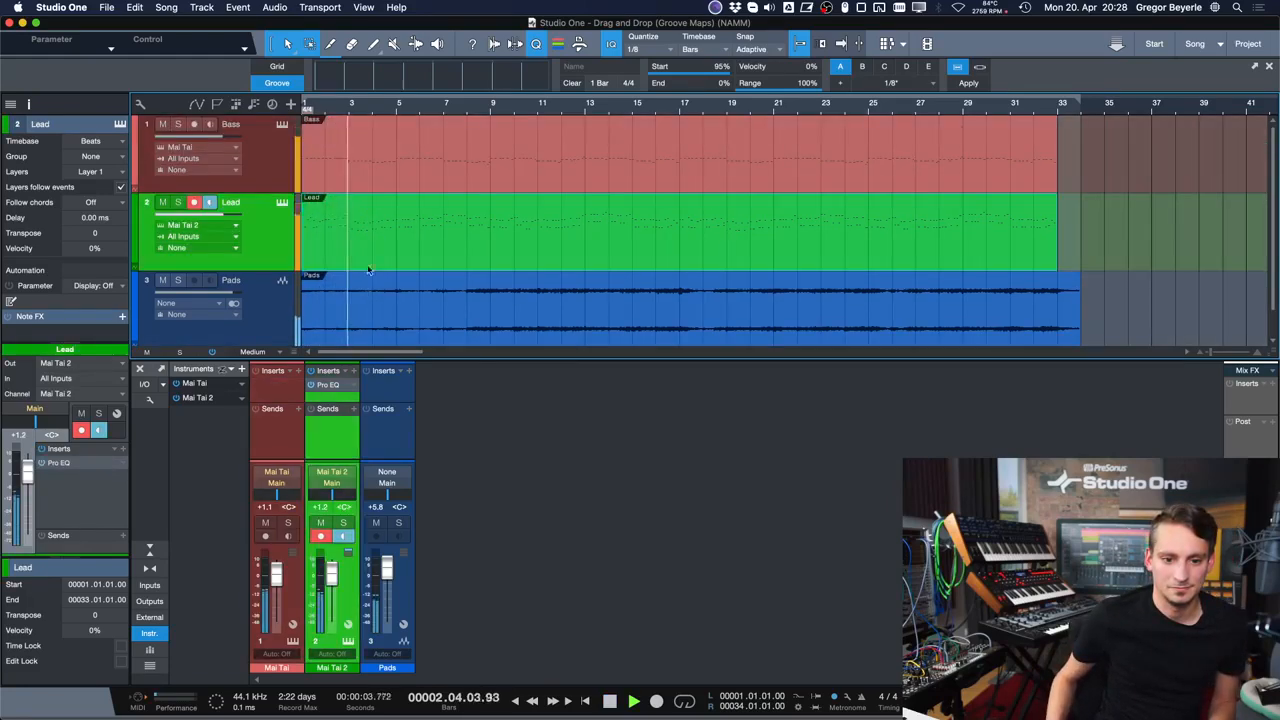
pyautogui.press('s')
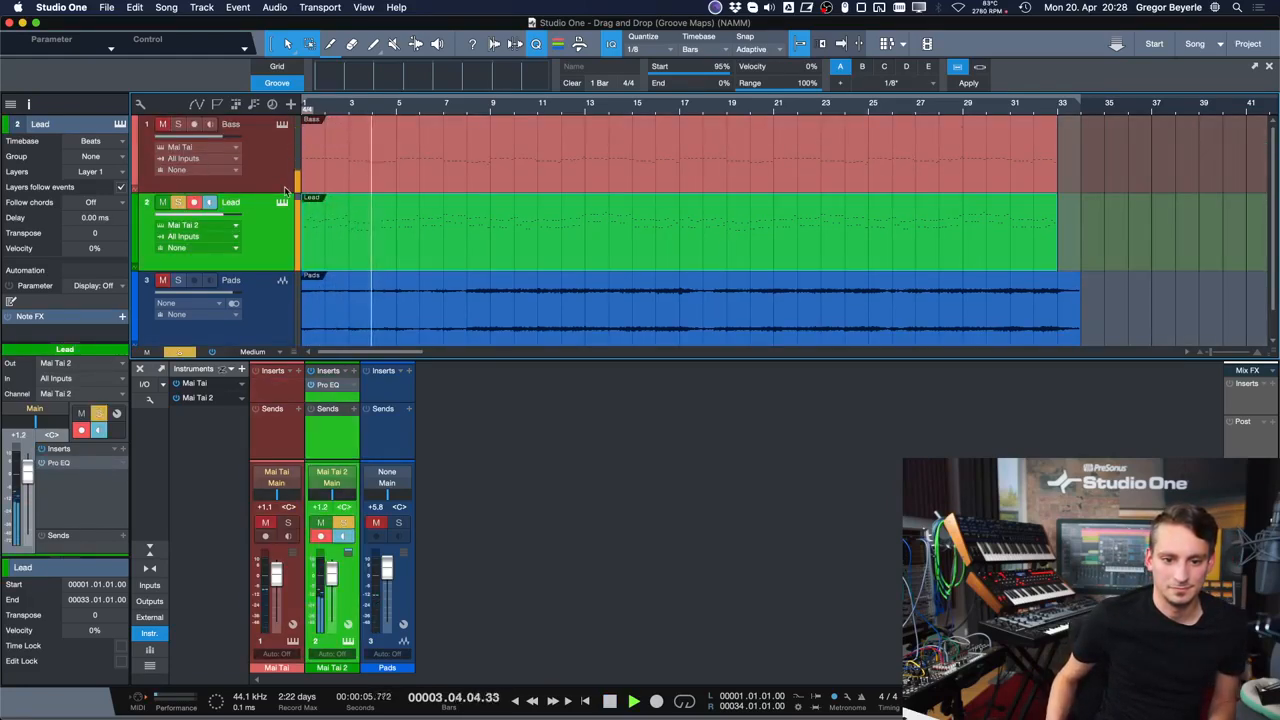
# - Stop playback, open the Lead part in the note editor, set the loop range around its opening notes and examine their straight timing up close
pyautogui.doubleClick(361, 268)
pyautogui.press('space')
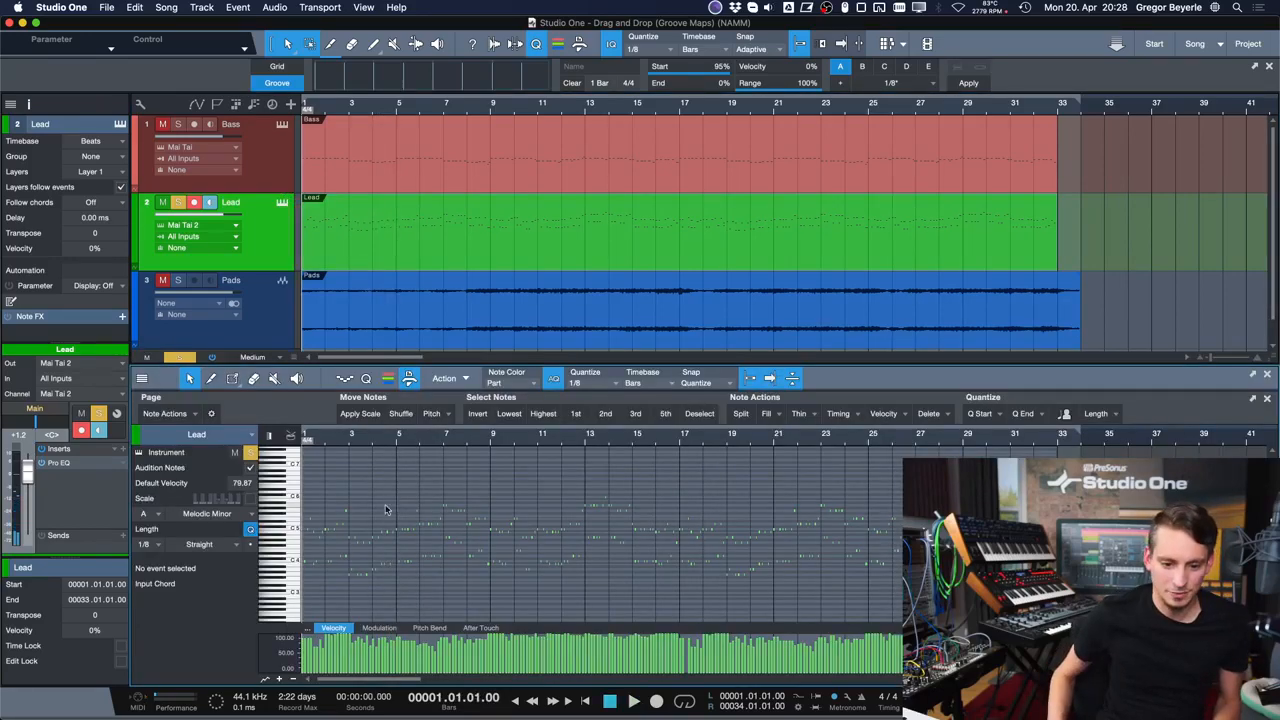
pyautogui.moveTo(382, 497); pyautogui.dragTo(183, 620)
pyautogui.press('p')
pyautogui.hotkey('shift', 'l')
pyautogui.hotkey('shift', 'e')
pyautogui.hotkey('shift', 'e')
pyautogui.hotkey('shift', 'e')
pyautogui.hotkey('shift', 'e')
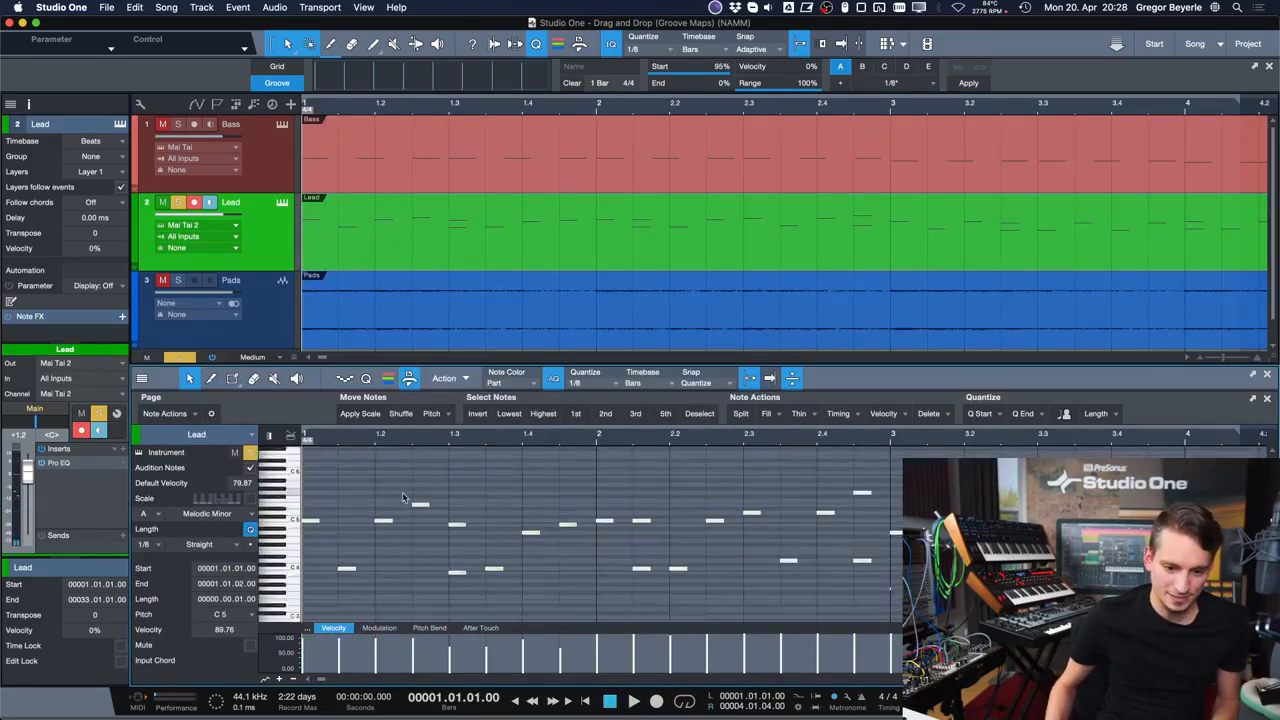
pyautogui.press('e')
pyautogui.press('w')
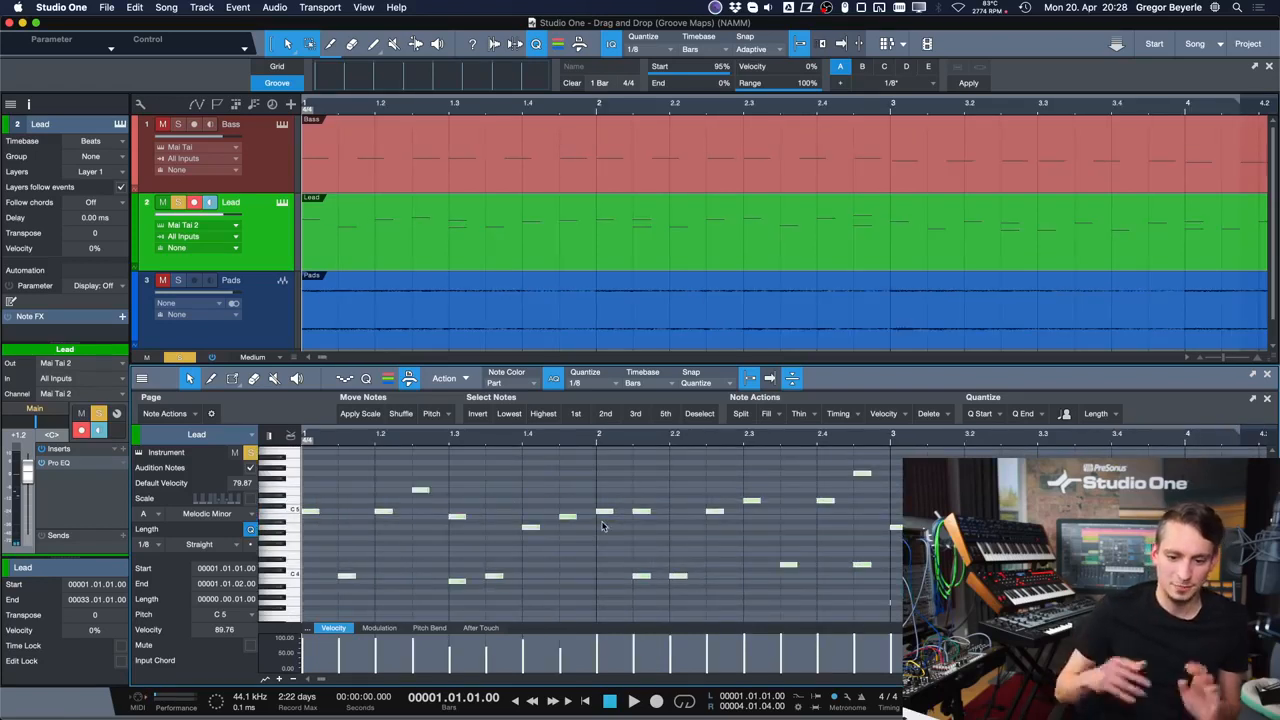
pyautogui.press('e')
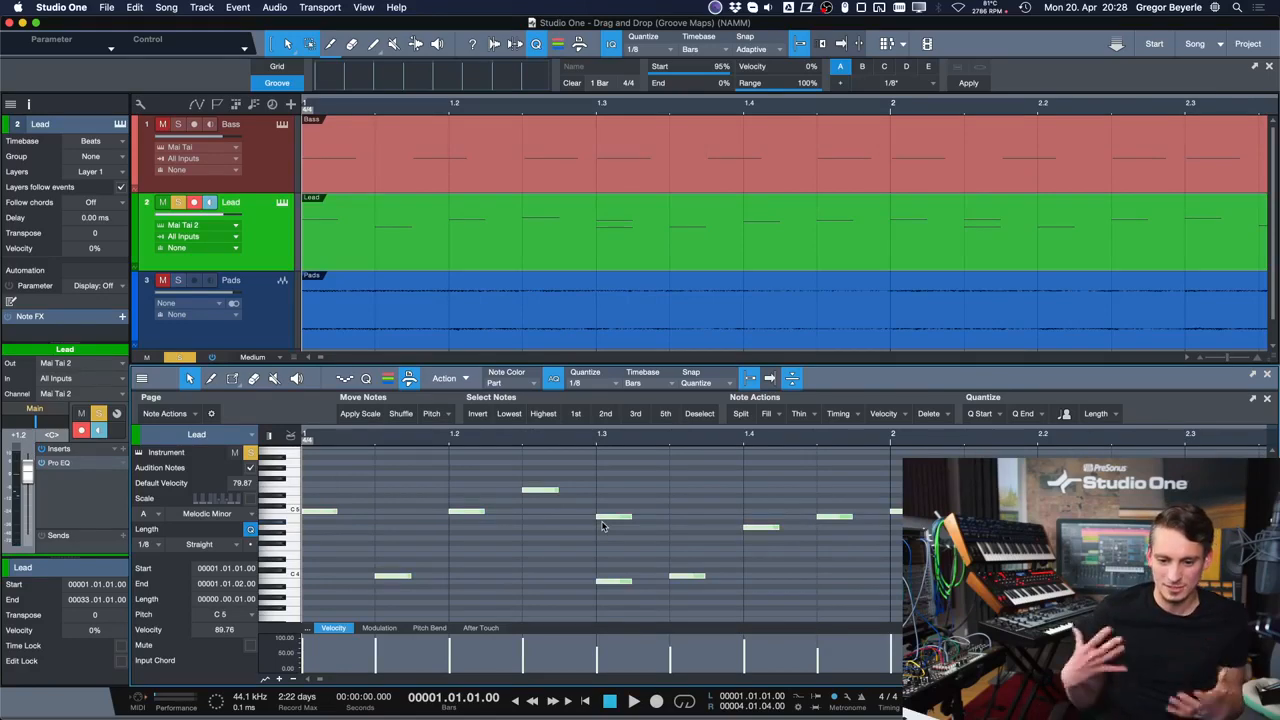
# - Show the Bass part in the note editor and examine the timing of its notes over the first bars
pyautogui.click(306, 182)
pyautogui.click(567, 560)
pyautogui.hotkey('shift', 'e')
pyautogui.hotkey('shift', 'e')
pyautogui.hotkey('shift', 'e')
pyautogui.hotkey('shift', 'e')
pyautogui.hotkey('shift', 'e')
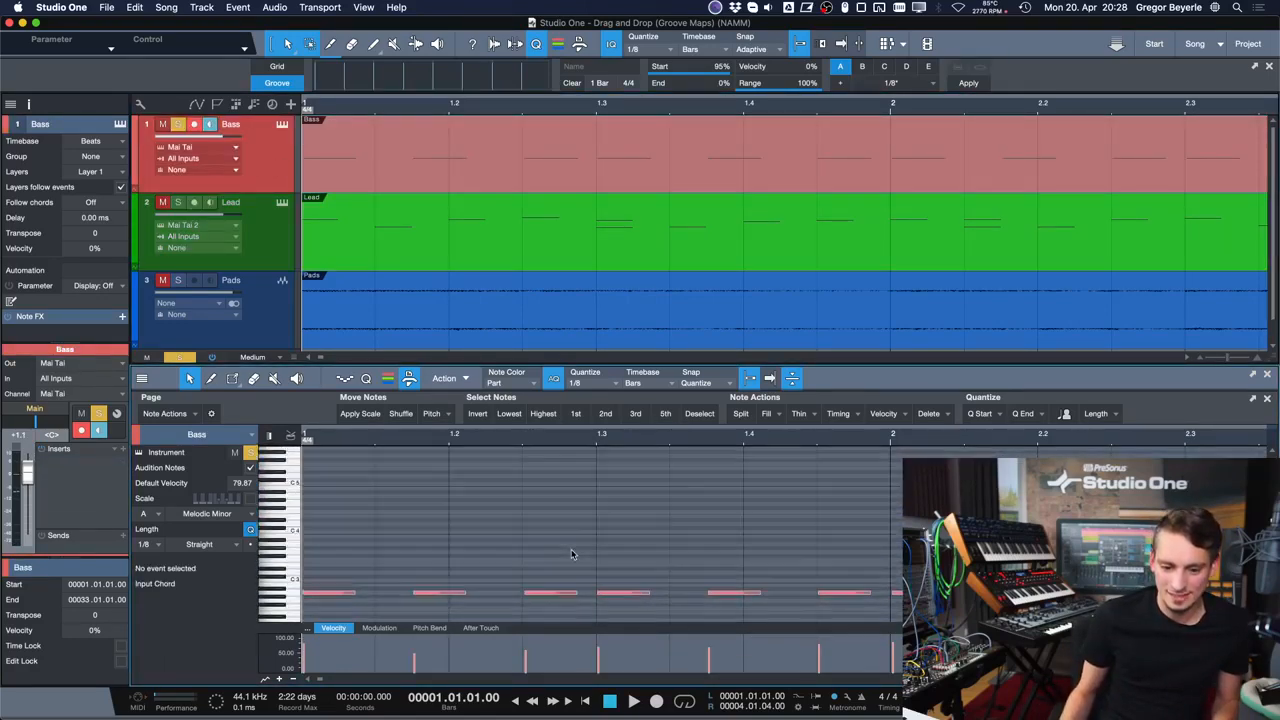
pyautogui.hotkey('shift', 'w')
pyautogui.hotkey('shift', 'w')
pyautogui.hotkey('shift', 'w')
pyautogui.press('w')
pyautogui.press('w')
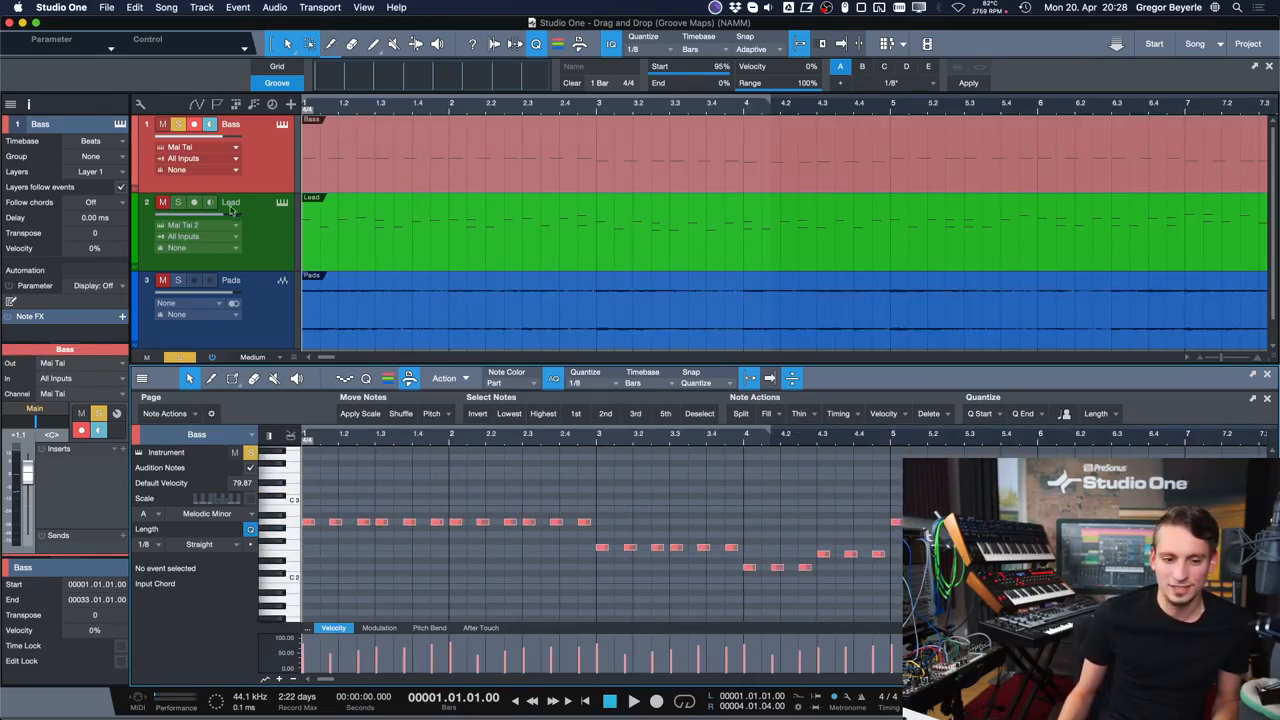
# - Solo the Lead track together with Bass, play both from the start and hide the lower editor area
pyautogui.click(177, 204)
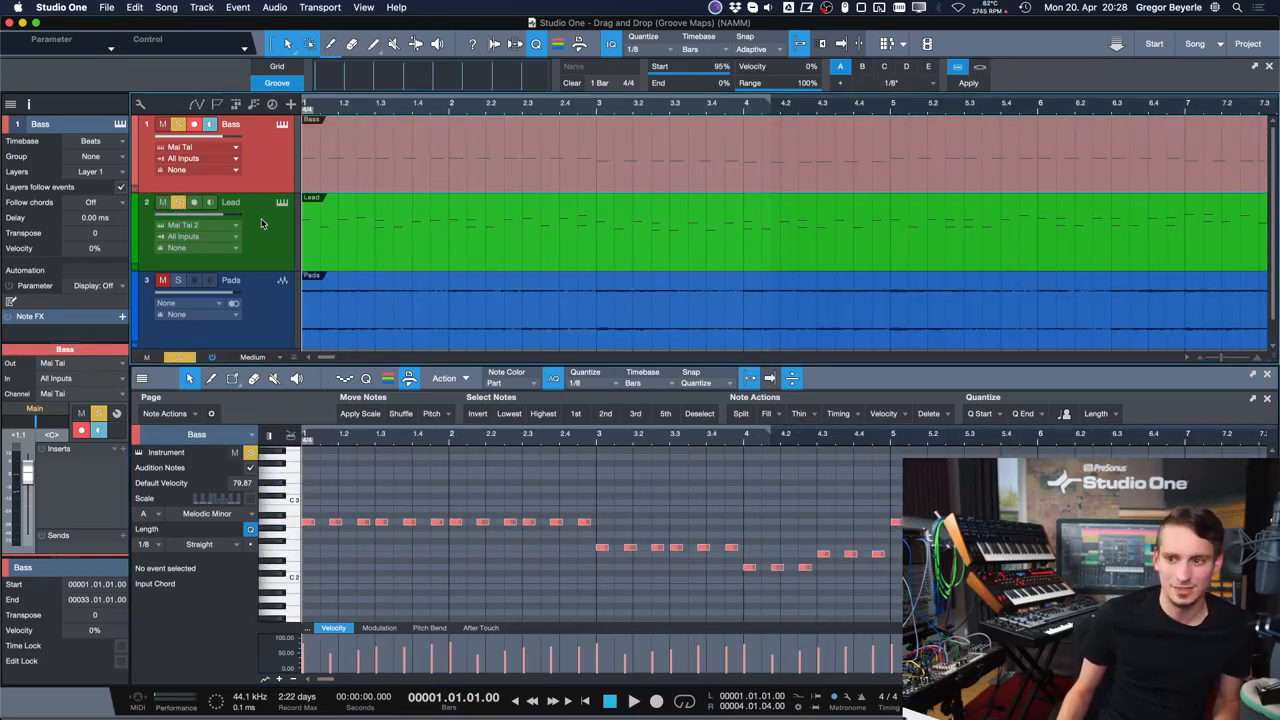
pyautogui.press('space')
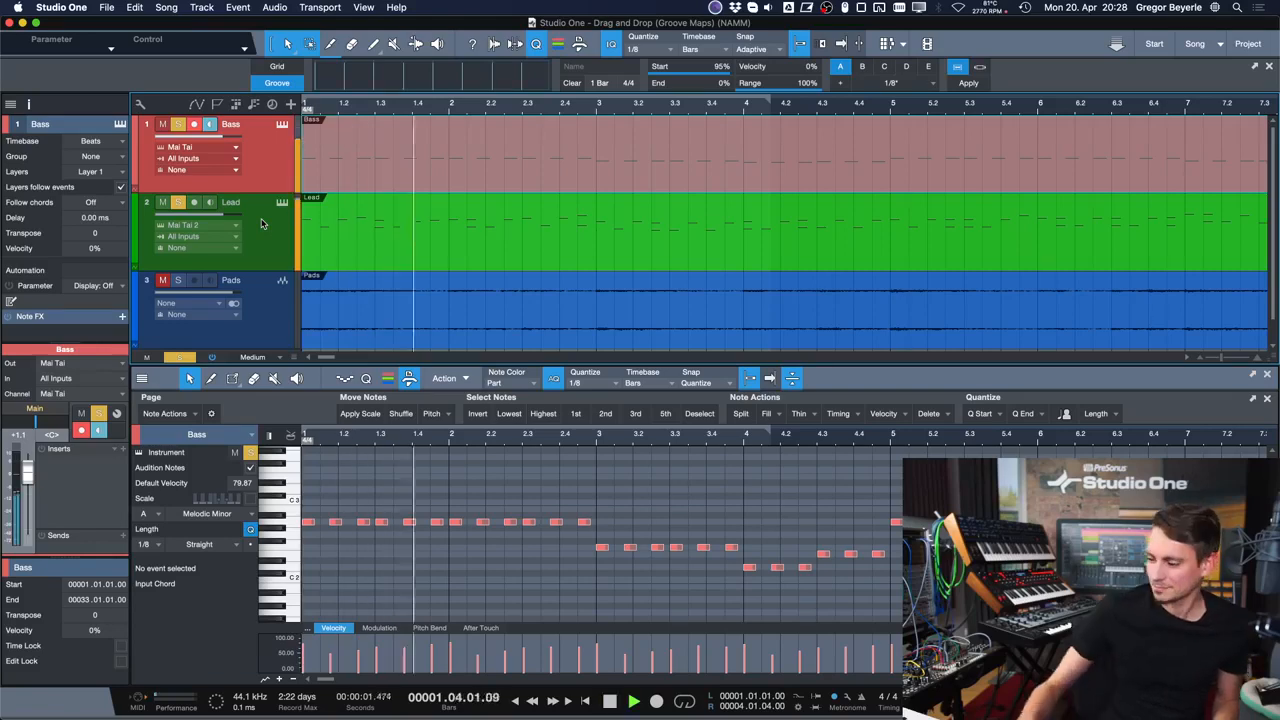
pyautogui.press('F3')
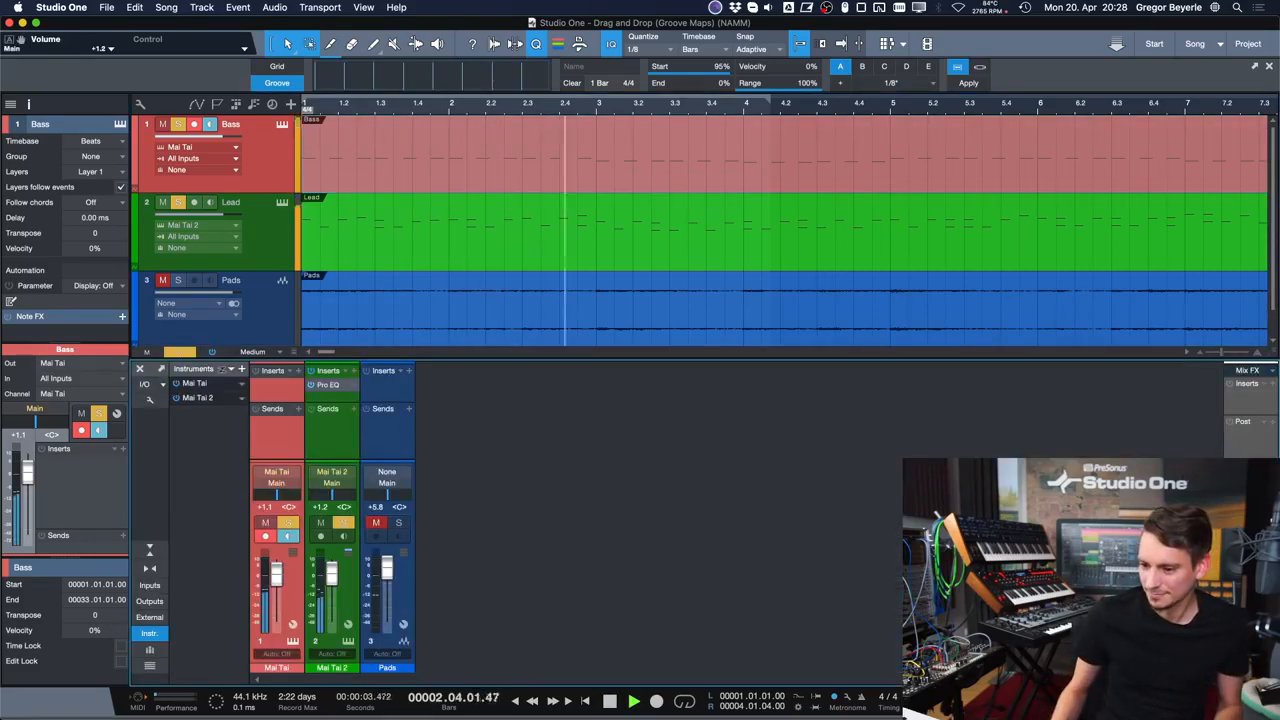
pyautogui.press('F3')
pyautogui.press('w')
pyautogui.click(391, 254)
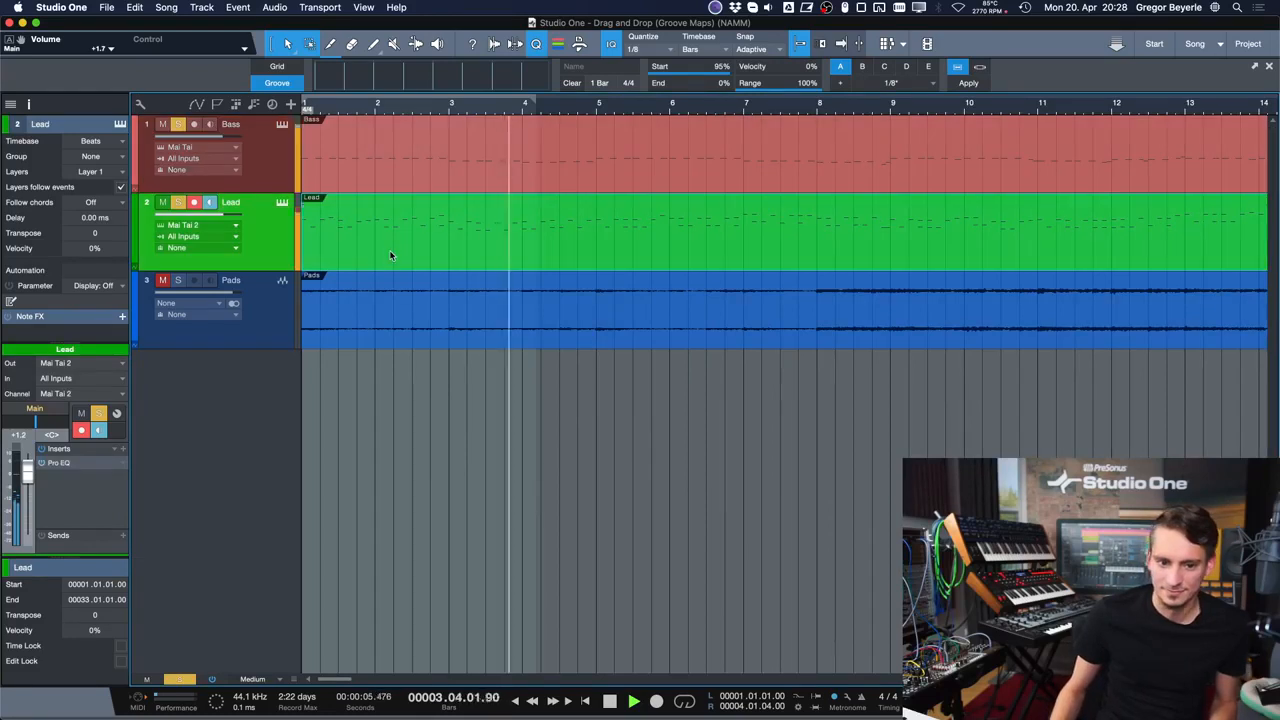
pyautogui.press('space')
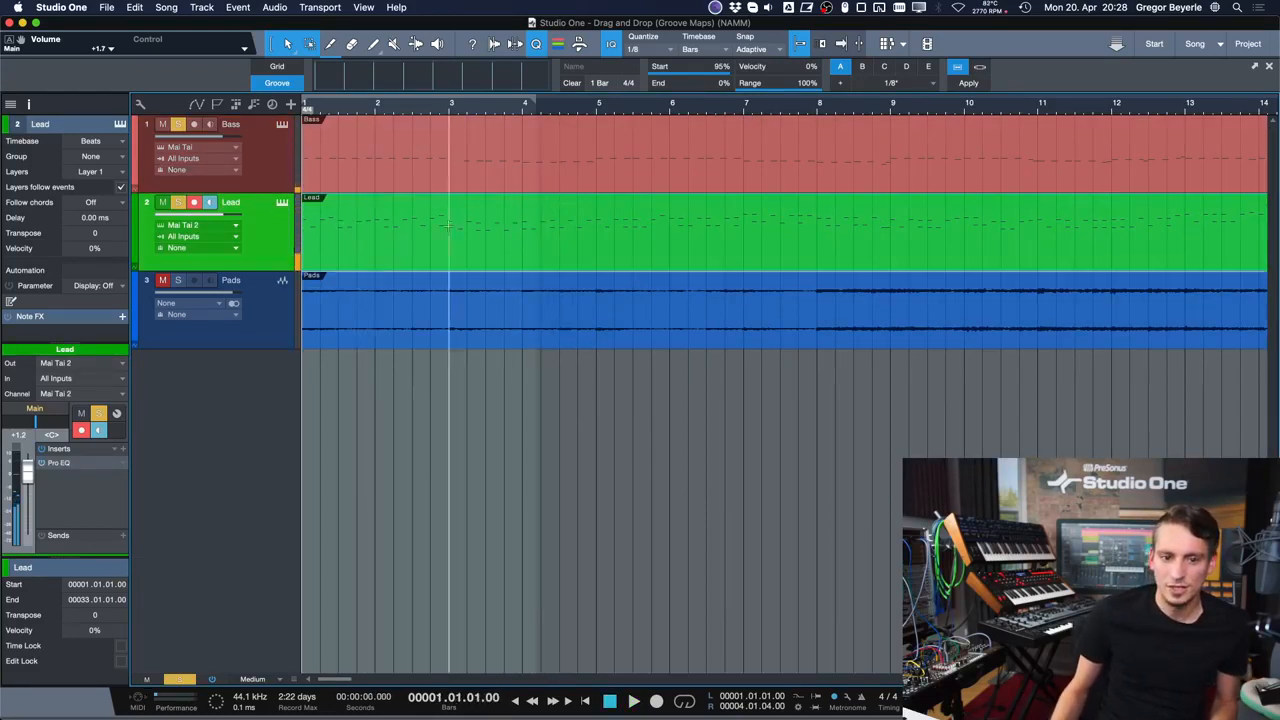
# - Extract the groove of the Bass part into the Groove field of the Quantize settings
pyautogui.click(369, 156)
pyautogui.moveTo(349, 170); pyautogui.dragTo(392, 80)
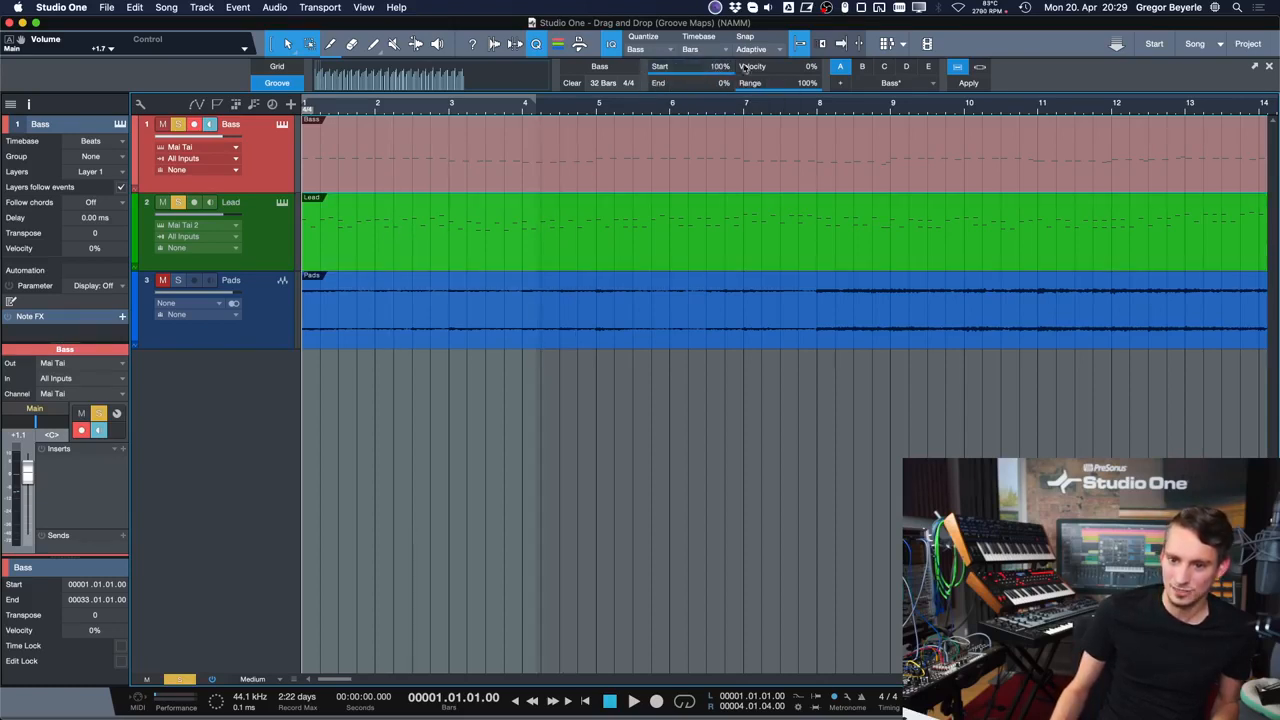
# - Select the Lead part, start playback from the beginning and solo the Pads track alongside Bass and Lead
pyautogui.click(432, 255)
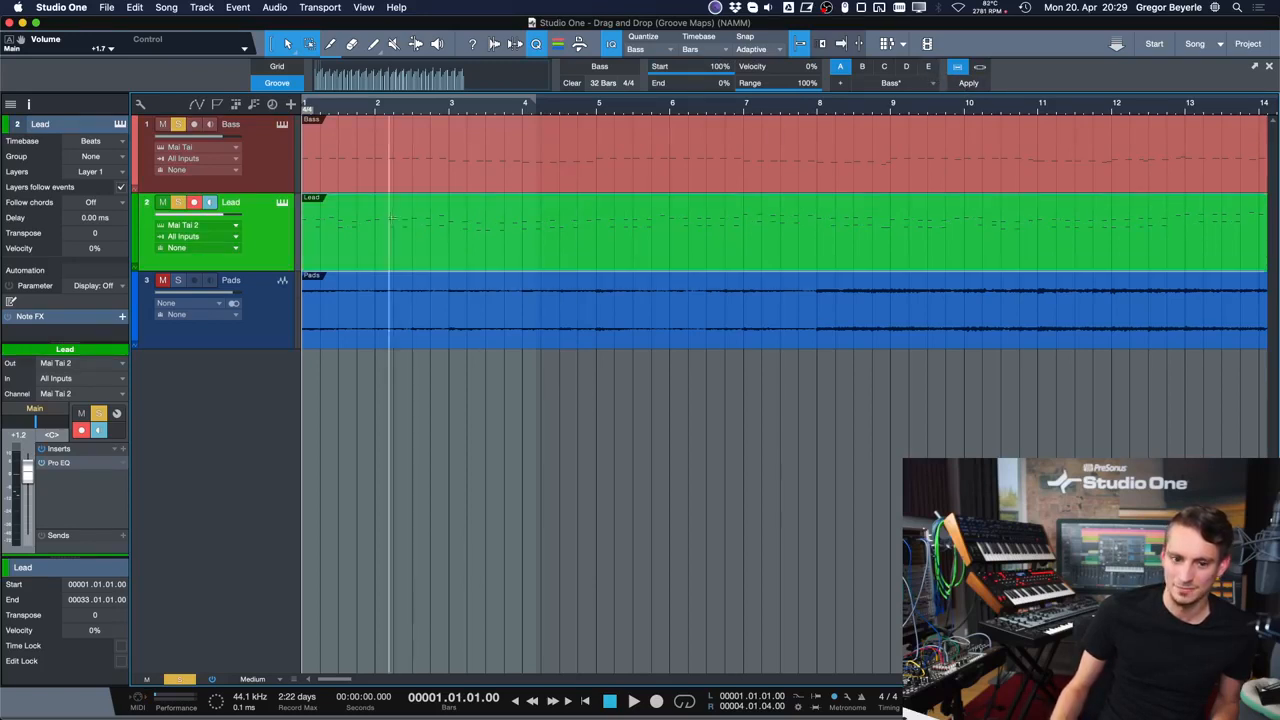
pyautogui.press('space')
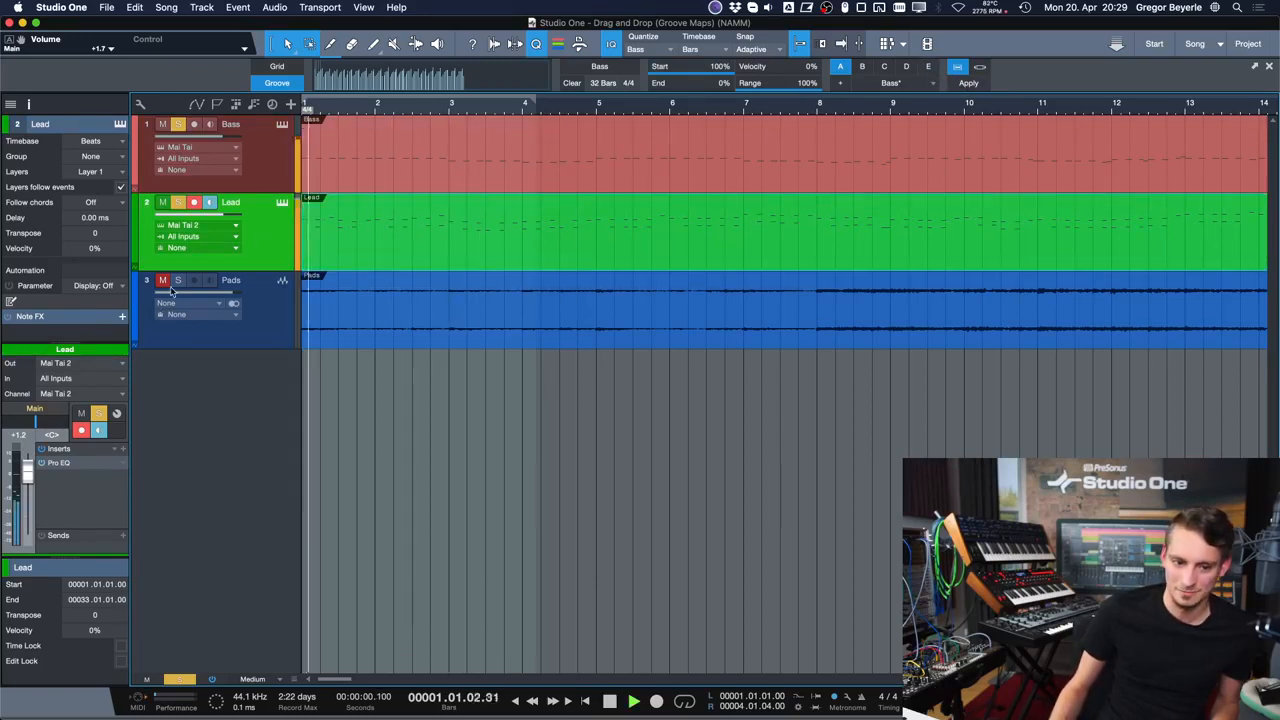
pyautogui.click(177, 281)
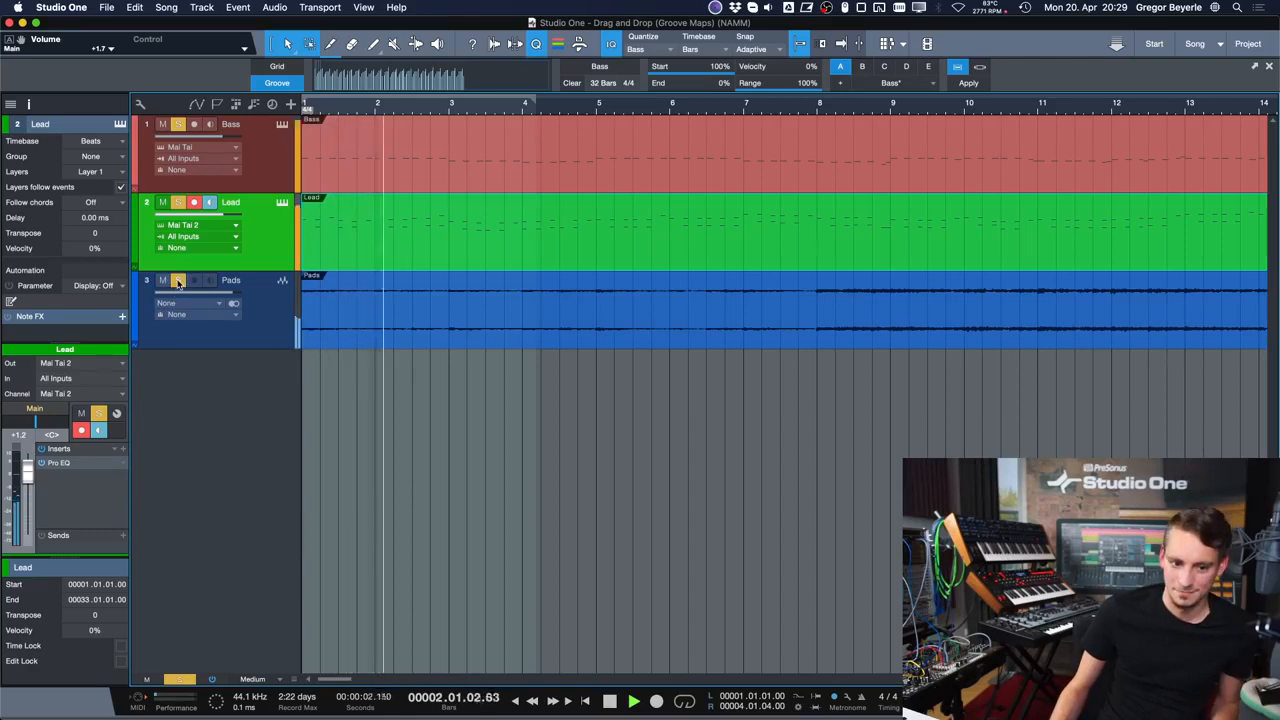
pyautogui.press('w')
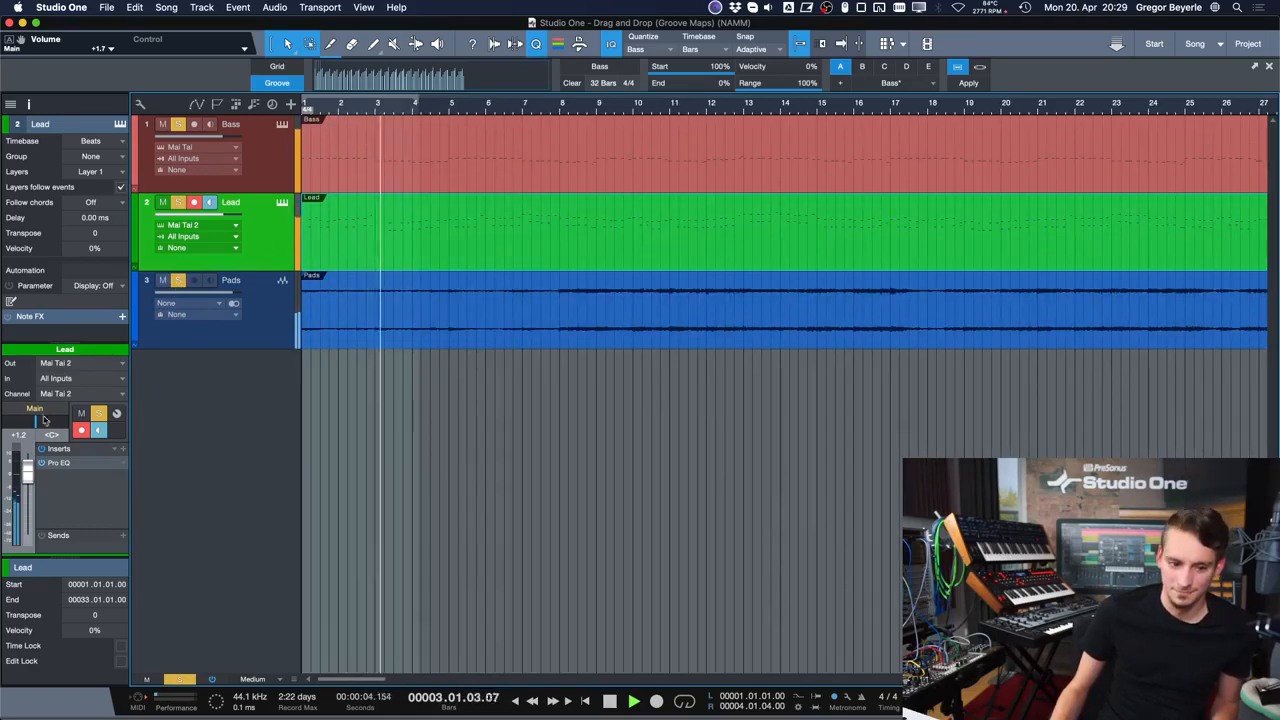
# - Balance the Pads volume against the Lead during playback, set the Lead volume to +5.0 dB and stop playback
pyautogui.moveTo(30, 475); pyautogui.dragTo(30, 469)
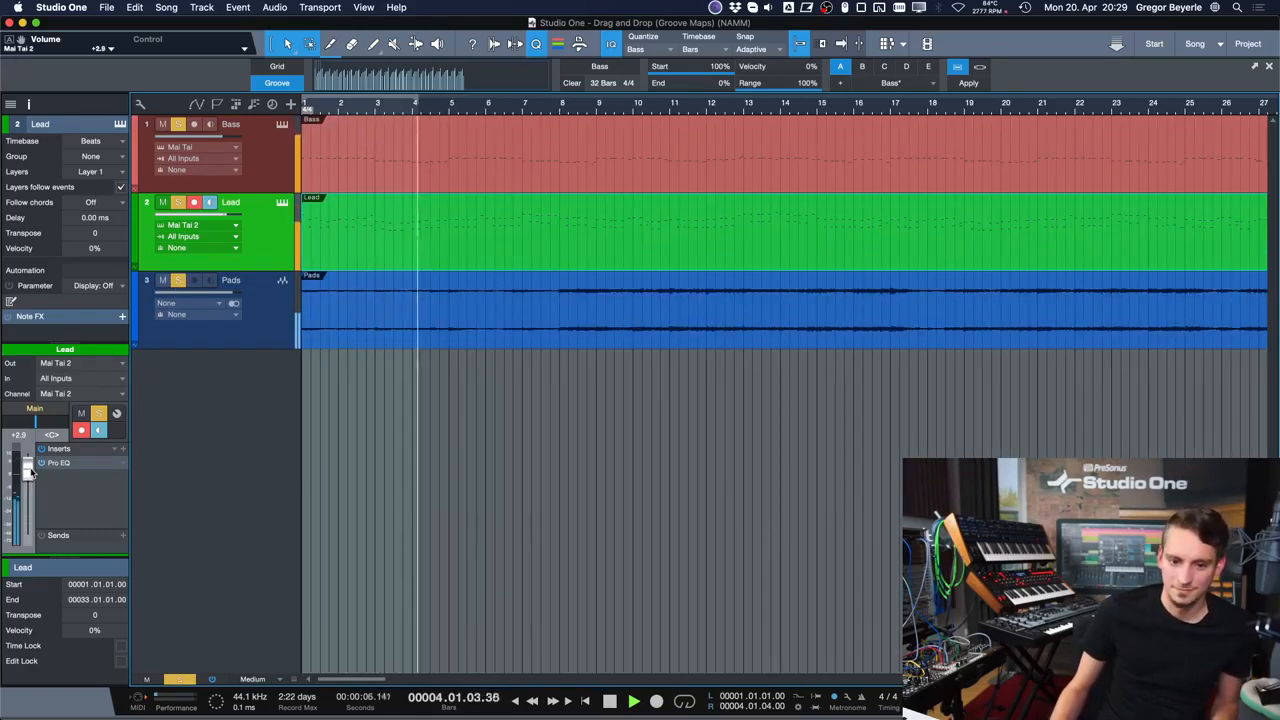
pyautogui.click(279, 308)
pyautogui.moveTo(27, 463); pyautogui.dragTo(27, 463)
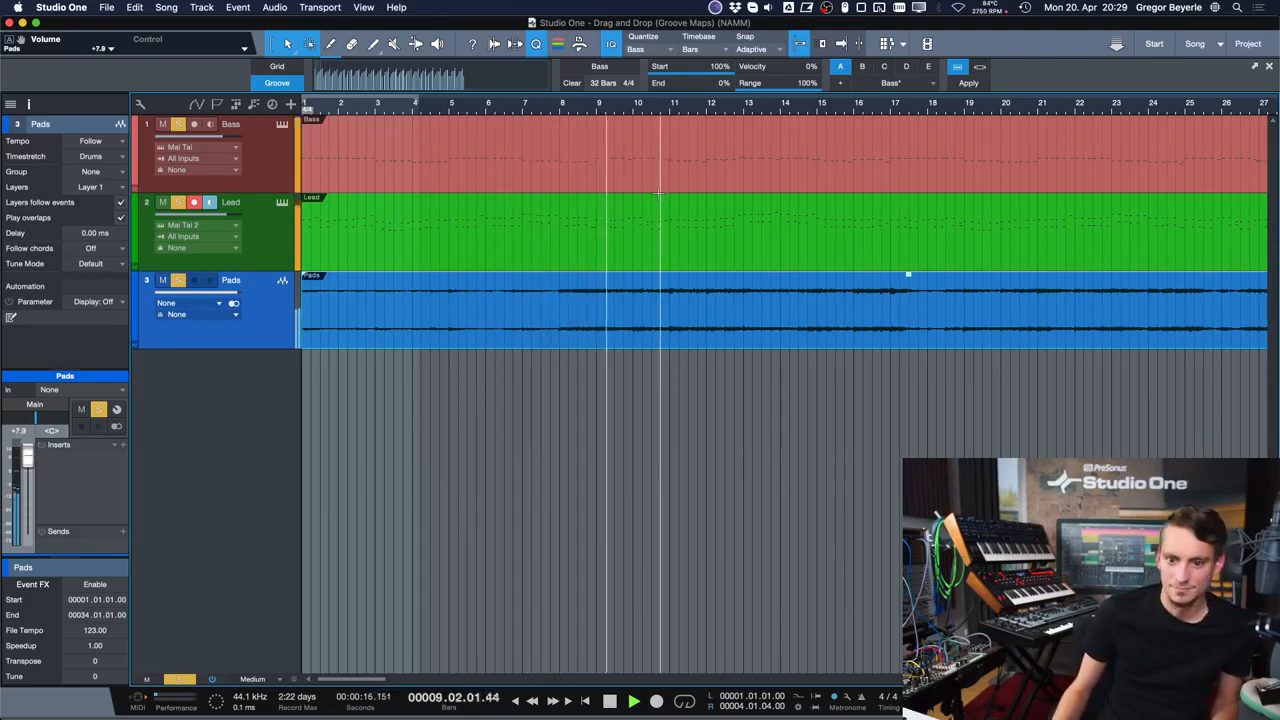
pyautogui.click(480, 245)
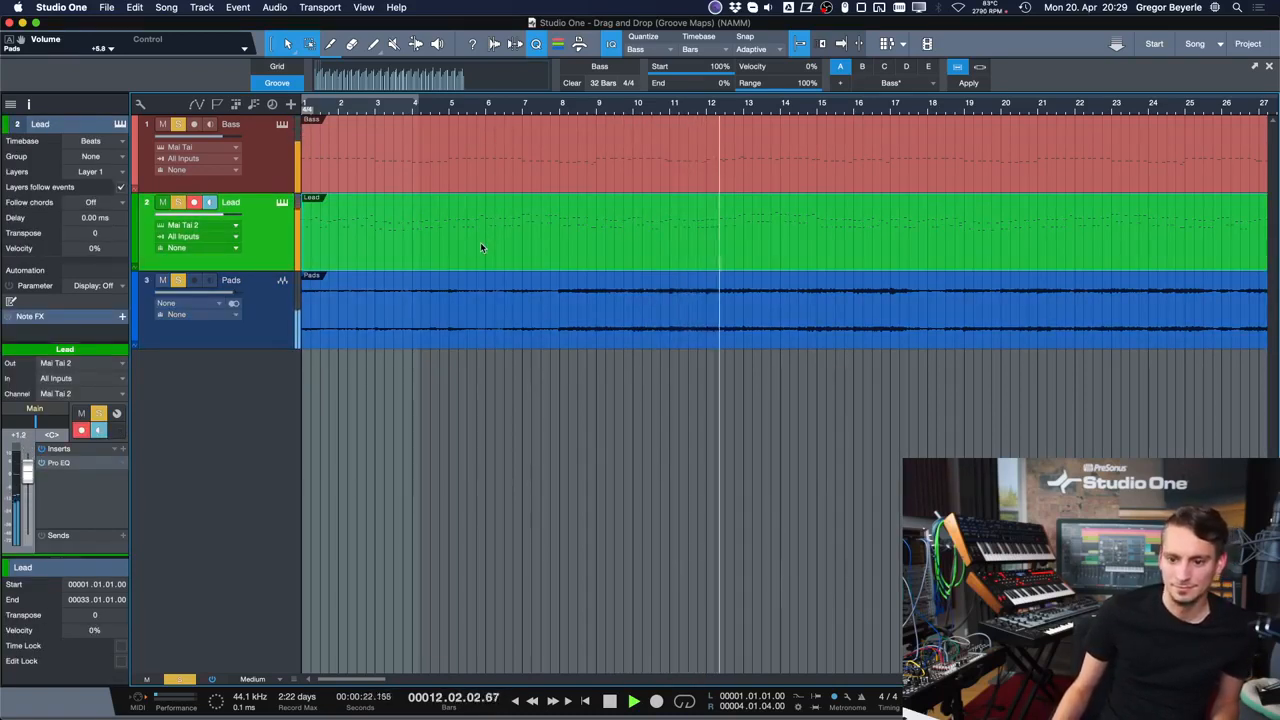
pyautogui.moveTo(31, 463); pyautogui.dragTo(29, 467)
pyautogui.press('space')
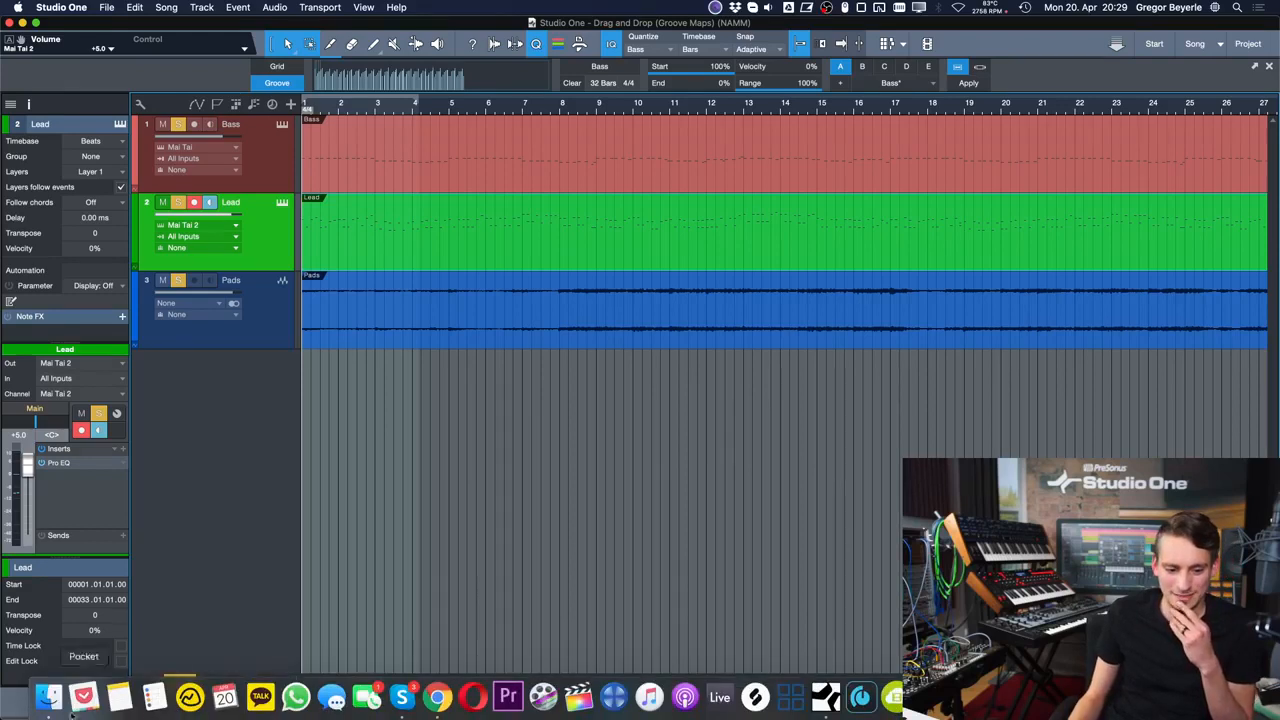
# - Open the recent song Sound Replacements with Groove Maps and place the playback cursor at bar 1
pyautogui.click(1154, 43)
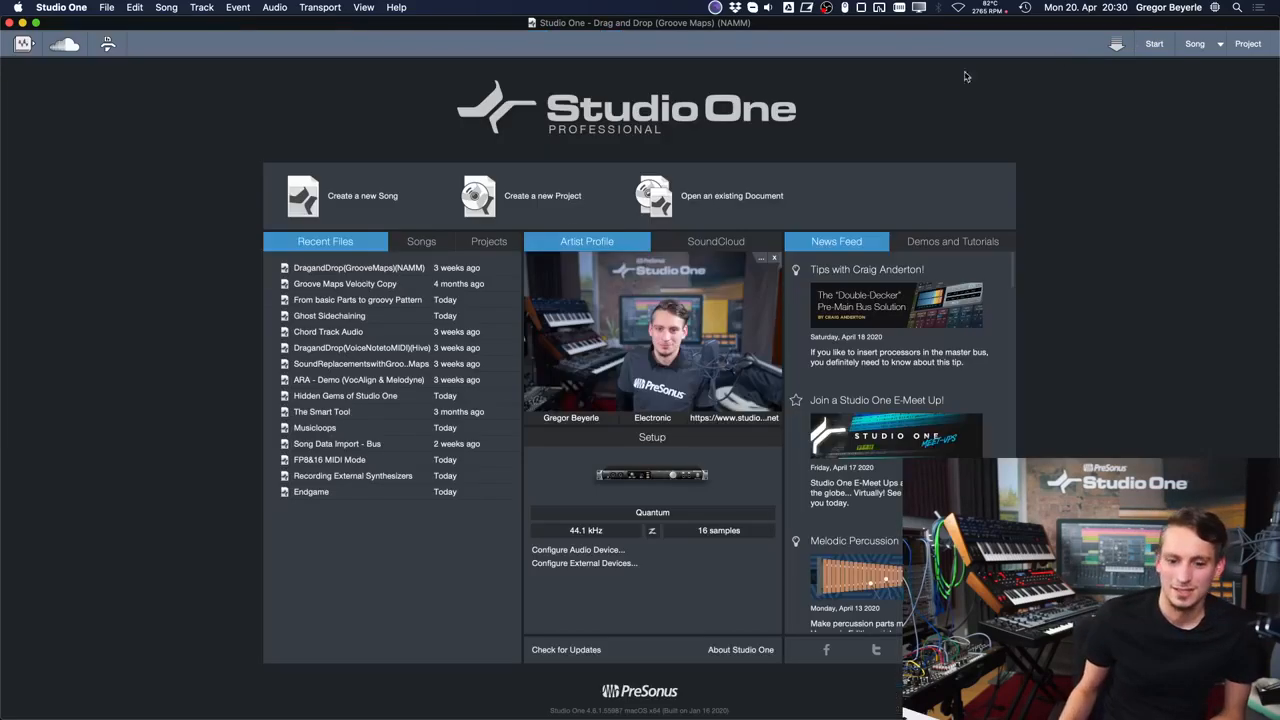
pyautogui.click(352, 366)
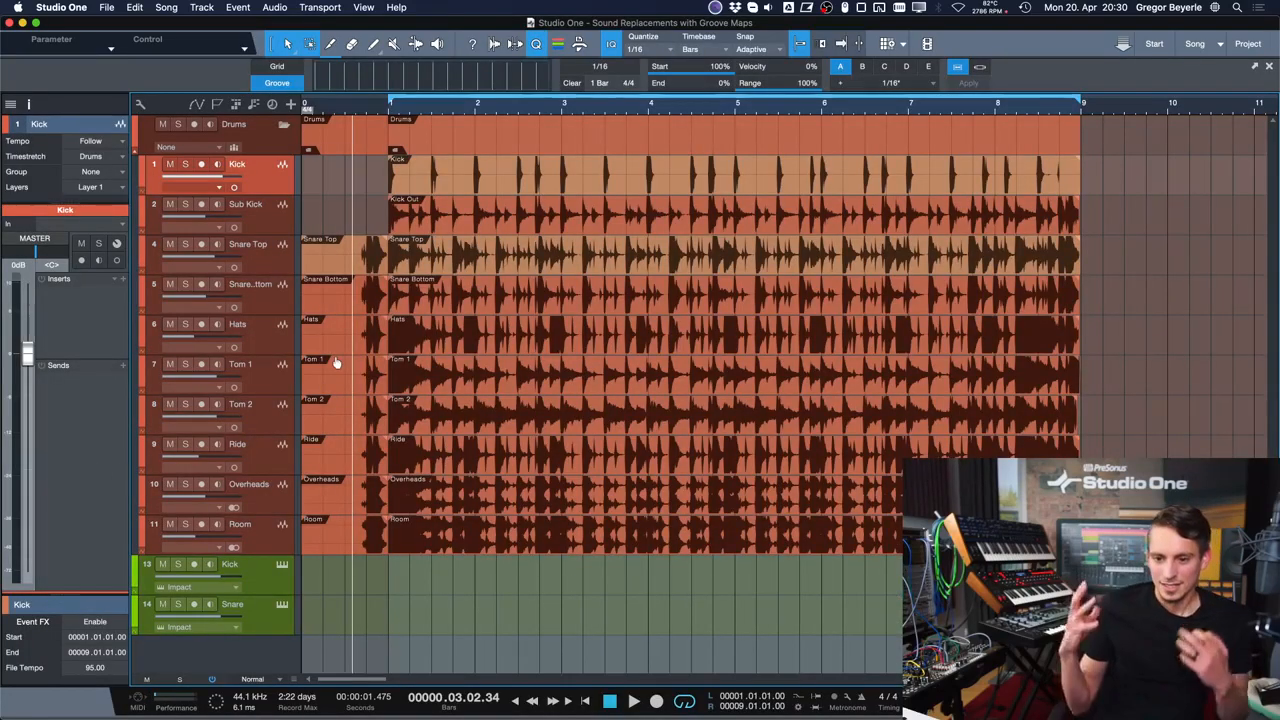
pyautogui.click(391, 105)
pyautogui.scroll(10, 403, 106)
pyautogui.scroll(-5, 463, 107)
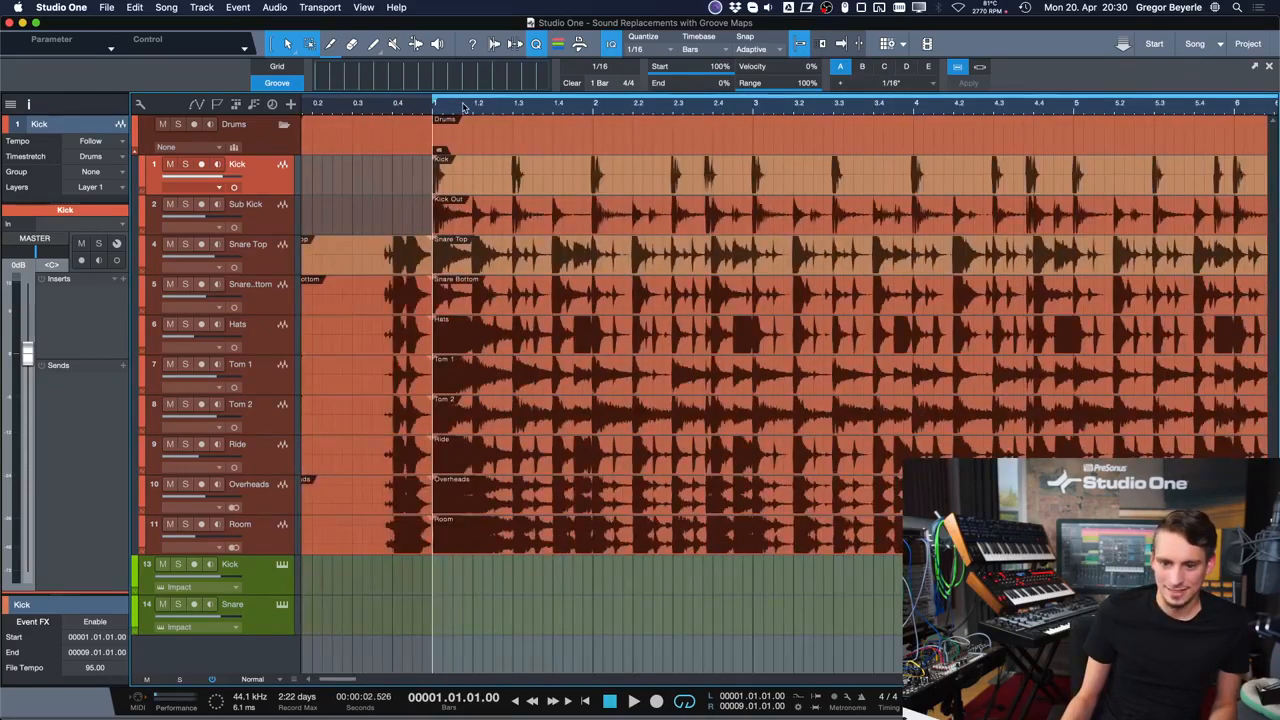
pyautogui.press('w')
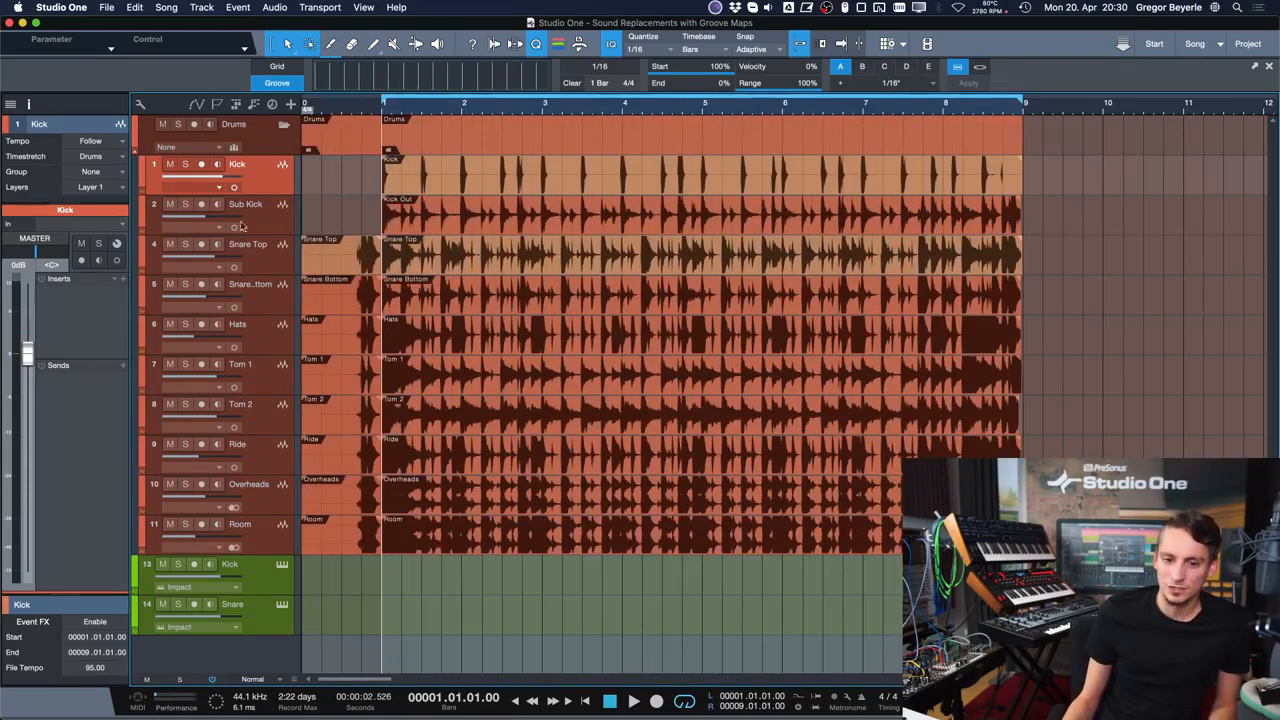
# - Play the multitrack drum recording from shortly before bar 1 and stop after the first bars
pyautogui.click(369, 108)
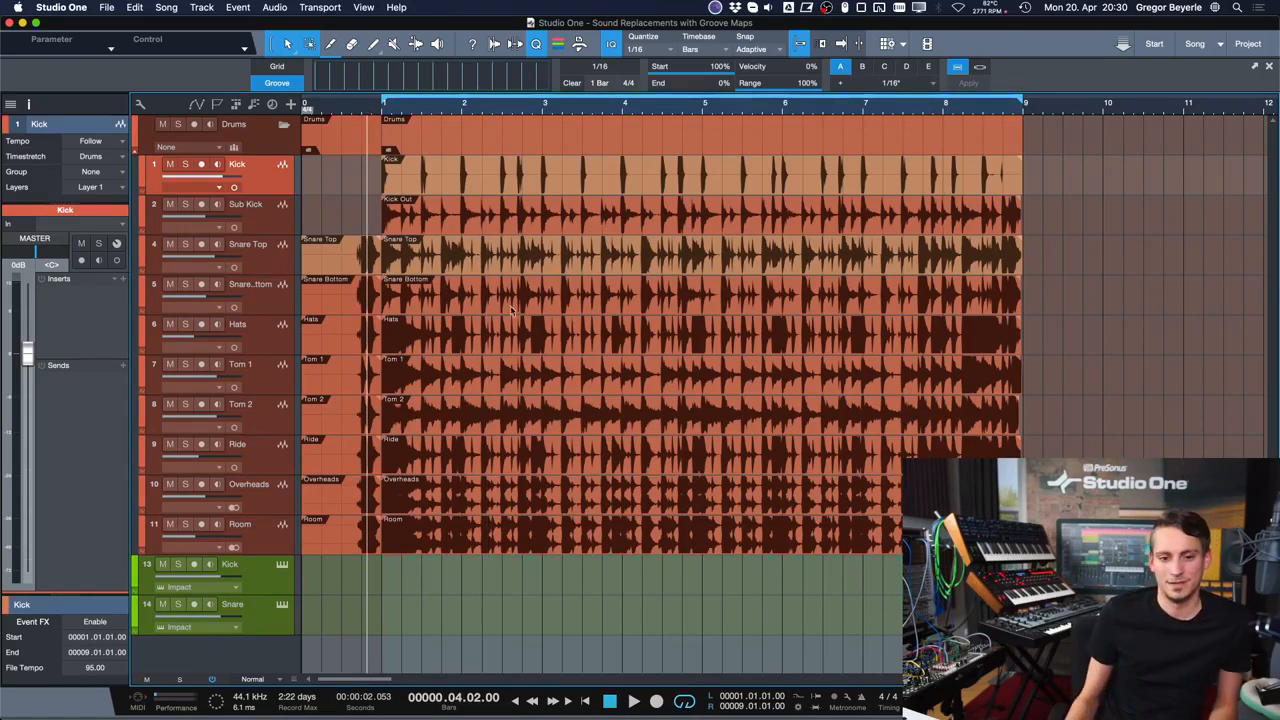
pyautogui.click(341, 109)
pyautogui.press('space')
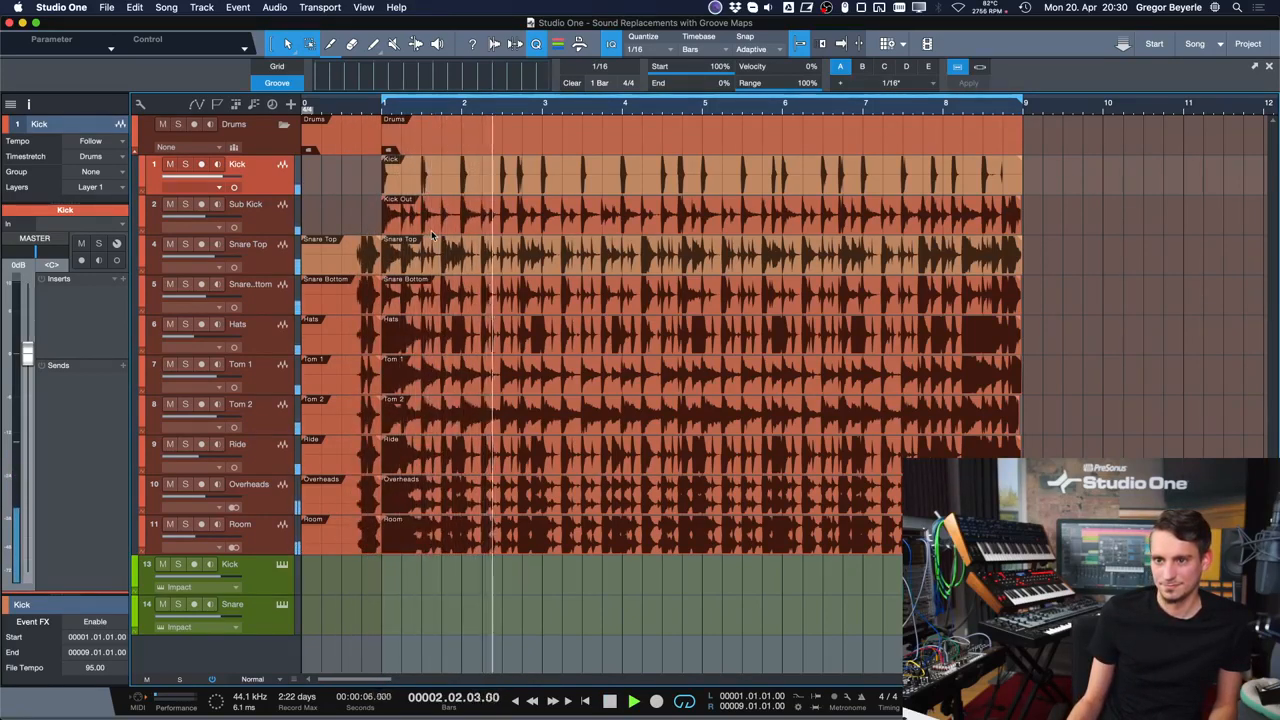
pyautogui.press('space')
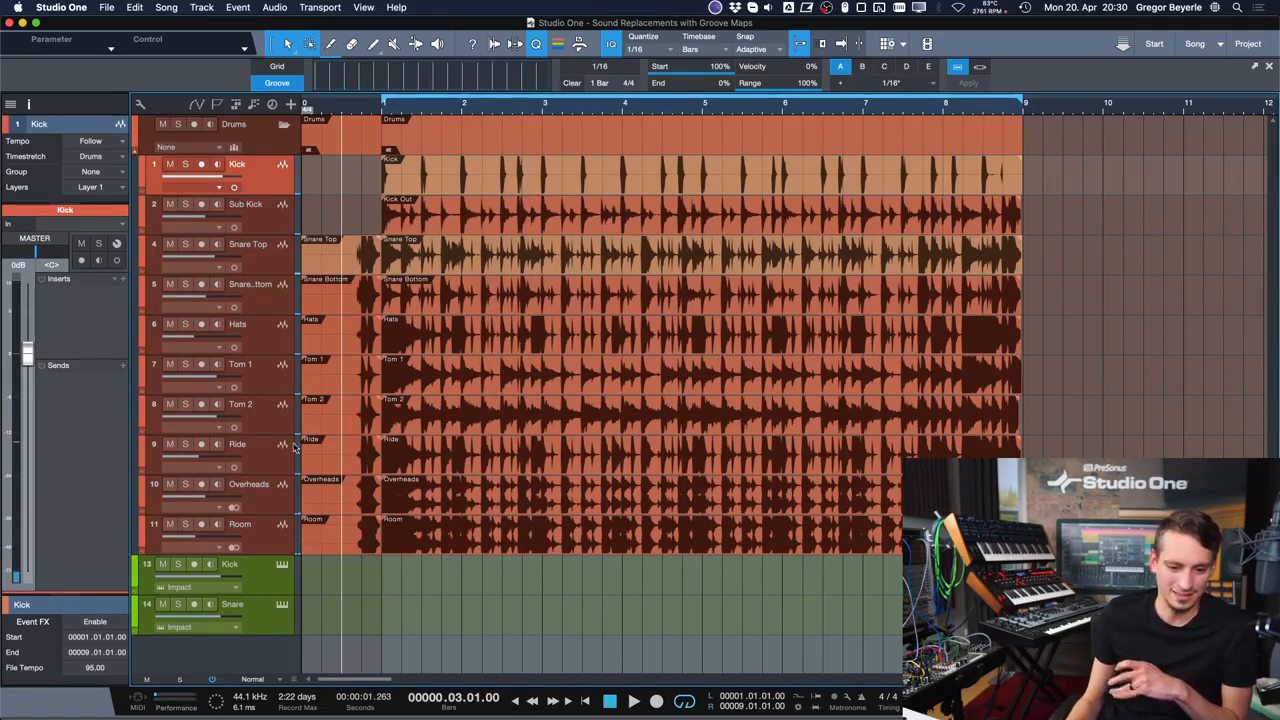
# - Open the Impact XT instrument of the green Kick track and audition the Radio King kick and Ludwig snare pads
pyautogui.click(279, 571)
pyautogui.click(281, 567)
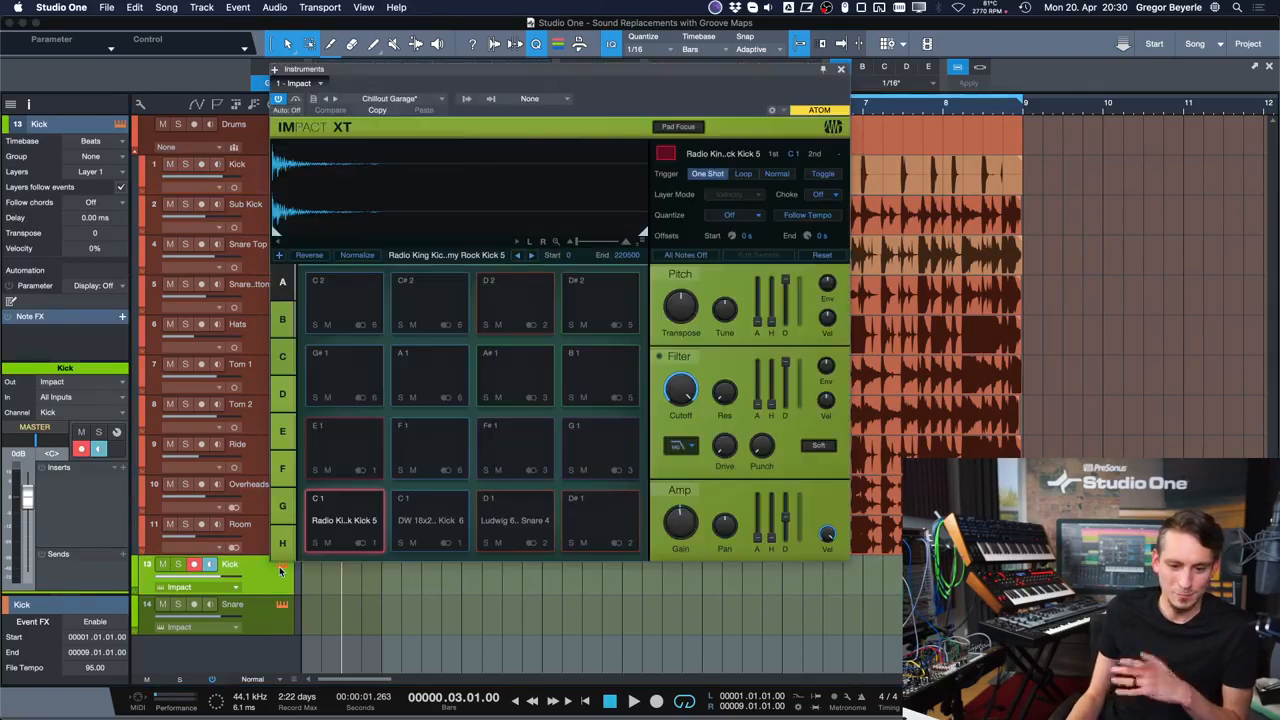
pyautogui.click(359, 513)
pyautogui.click(359, 513)
pyautogui.click(527, 516)
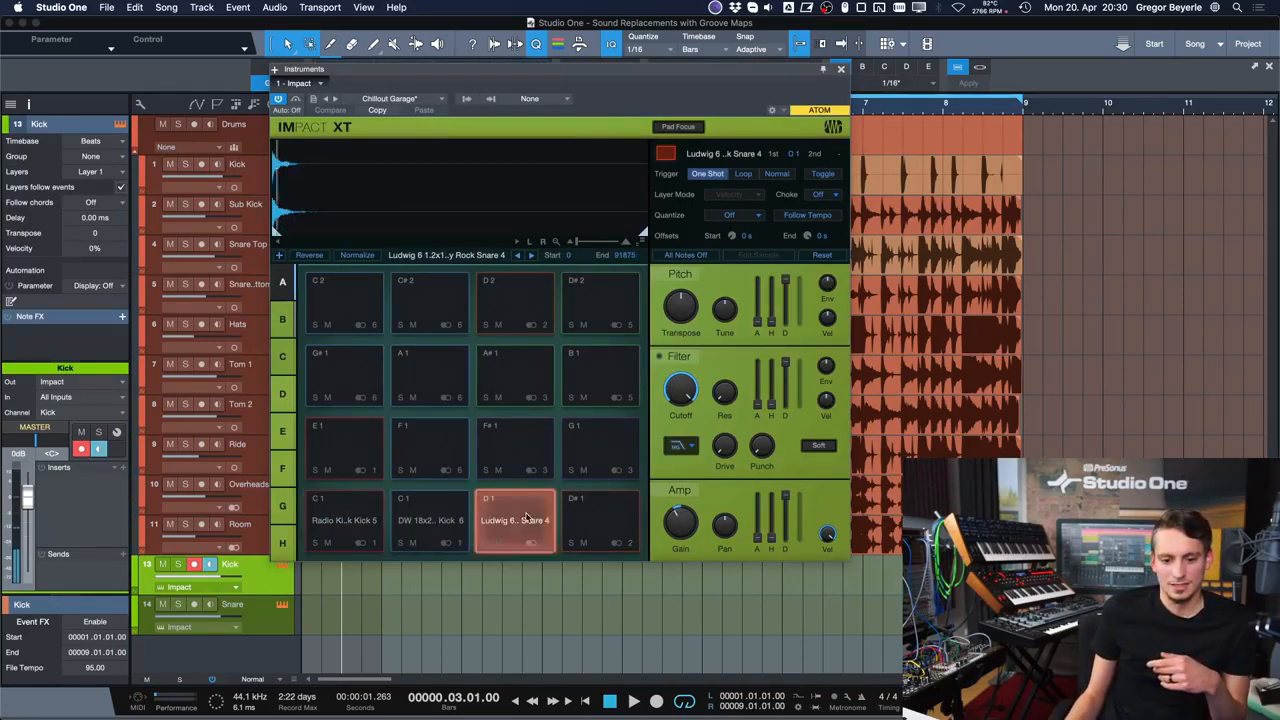
# - Raise the gain of the Ludwig snare pad, audition it against the kick pad and close the instrument window
pyautogui.scroll(3, 676, 524)
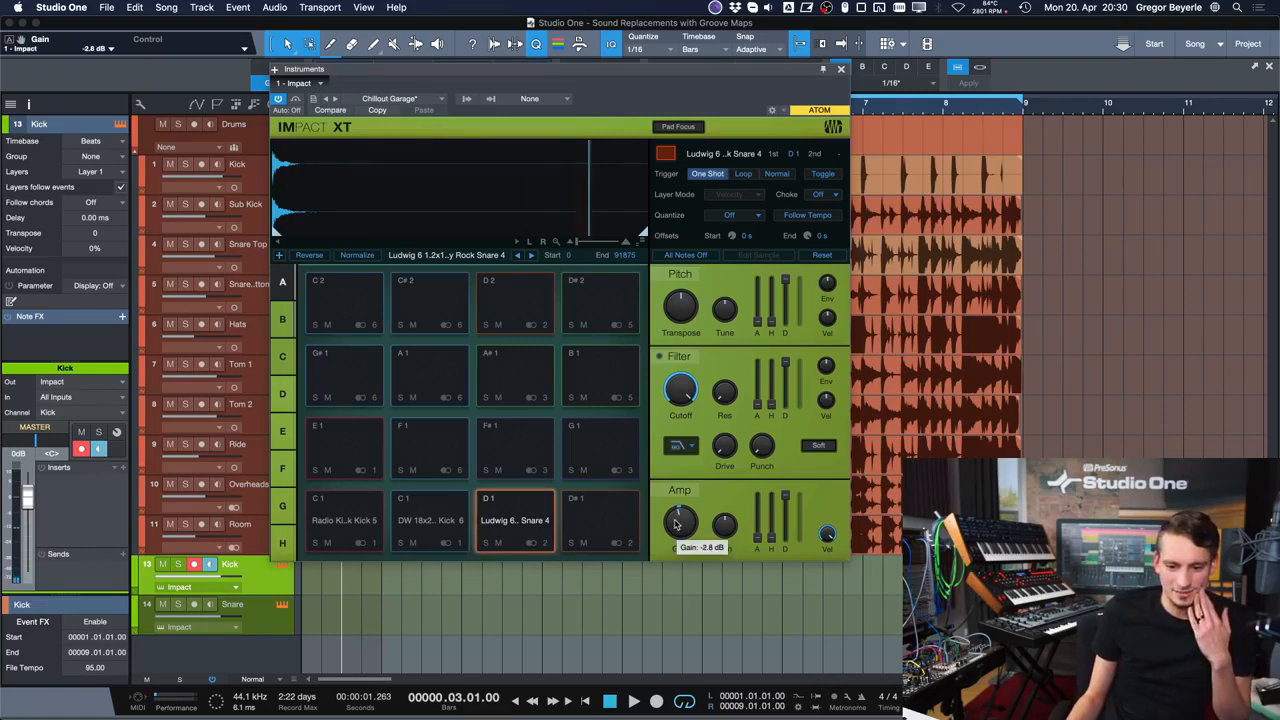
pyautogui.click(367, 522)
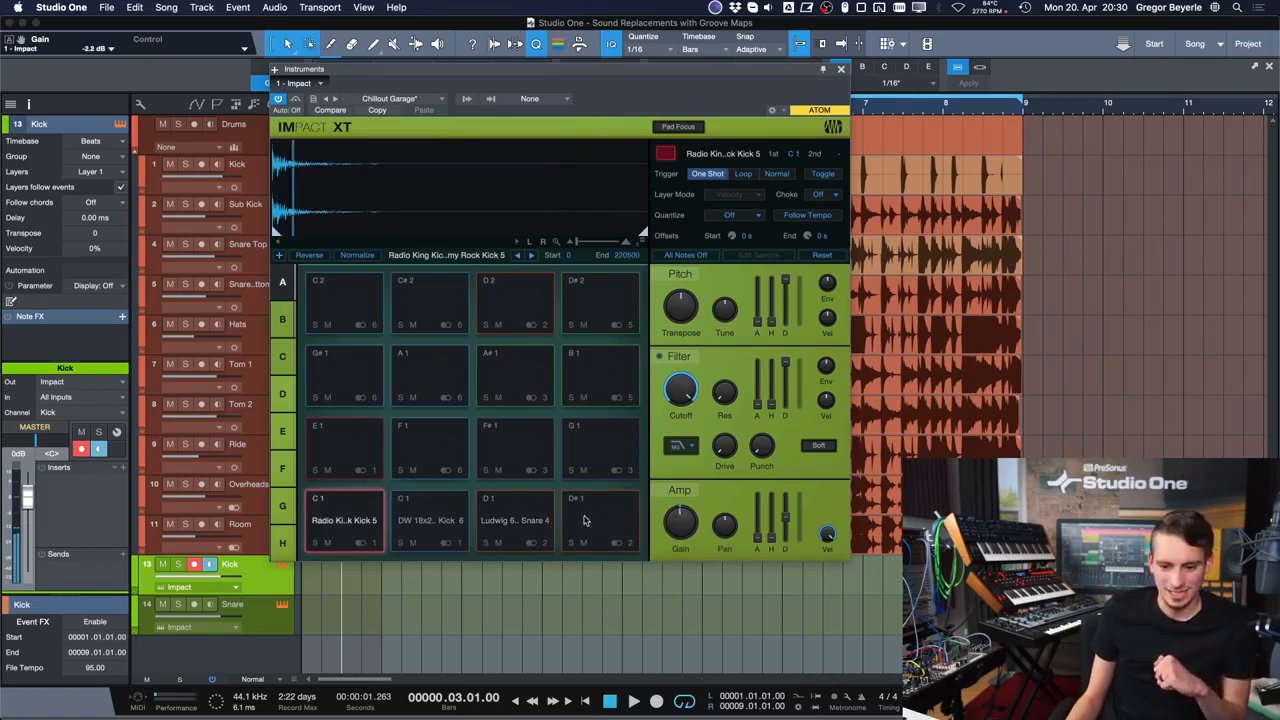
pyautogui.click(373, 505)
pyautogui.click(531, 516)
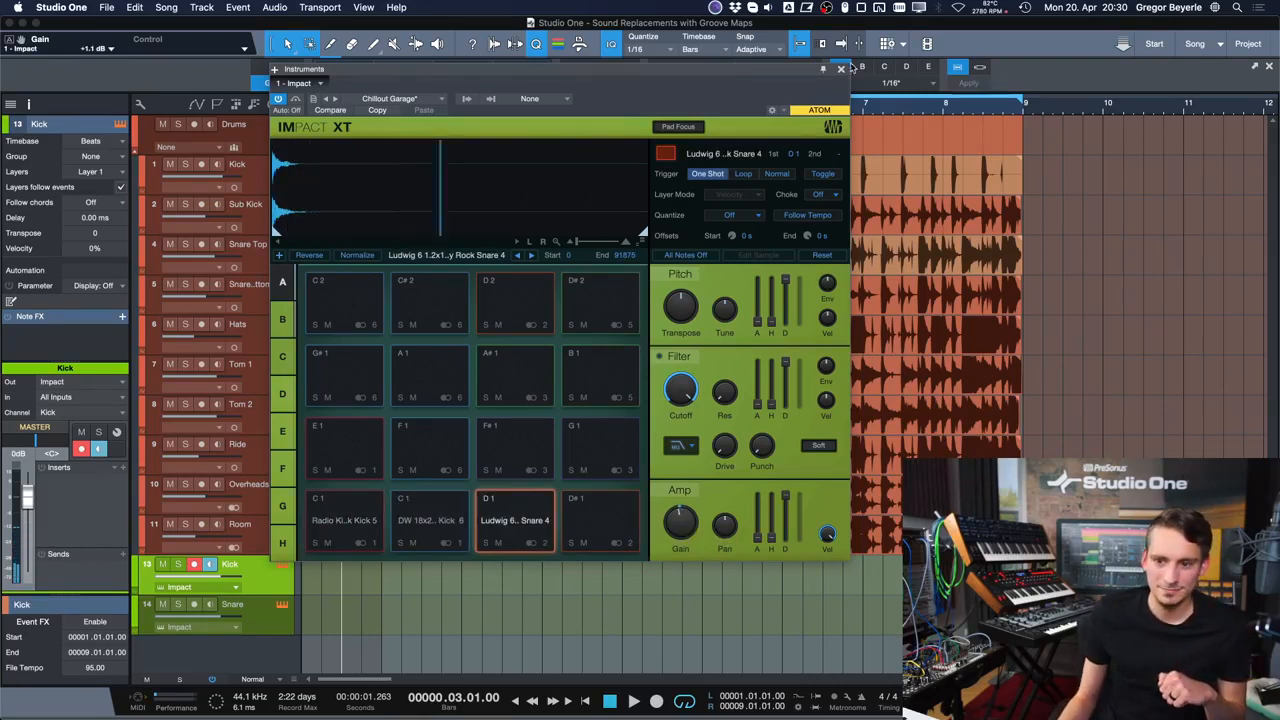
pyautogui.click(842, 68)
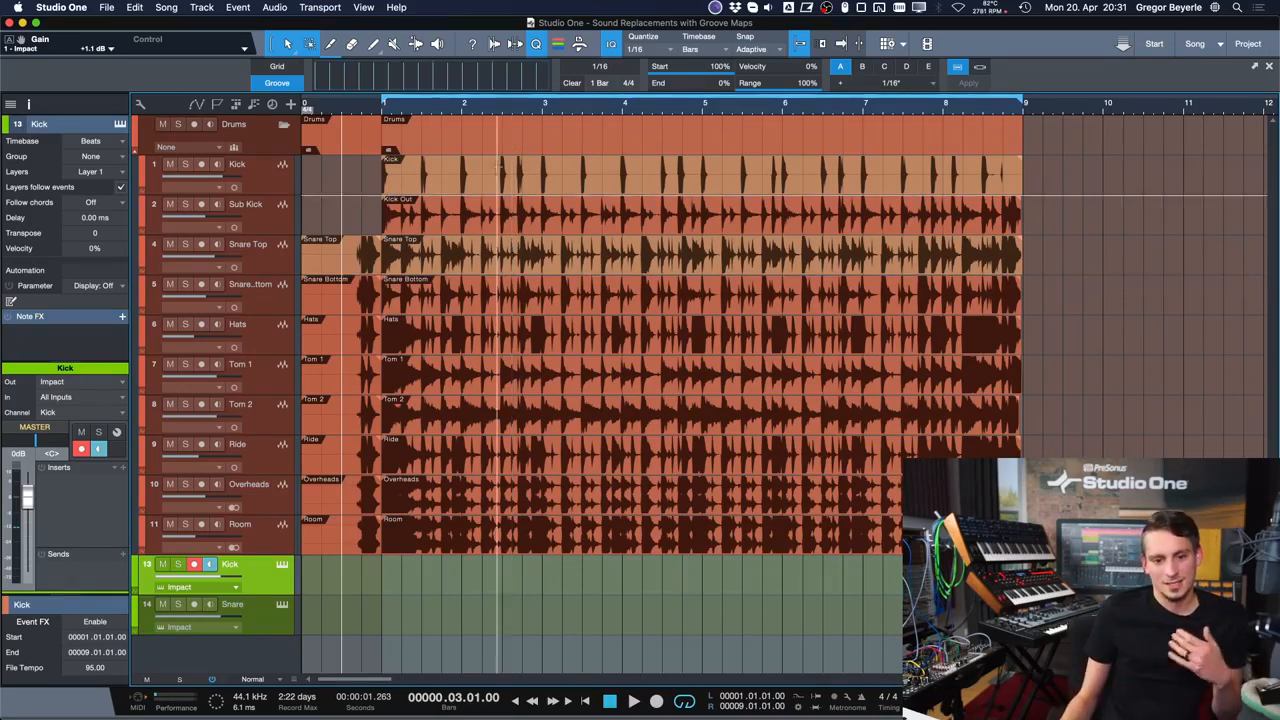
# - Extract the groove of the Kick audio event and place it as a note part on the Kick Impact track
pyautogui.click(500, 187)
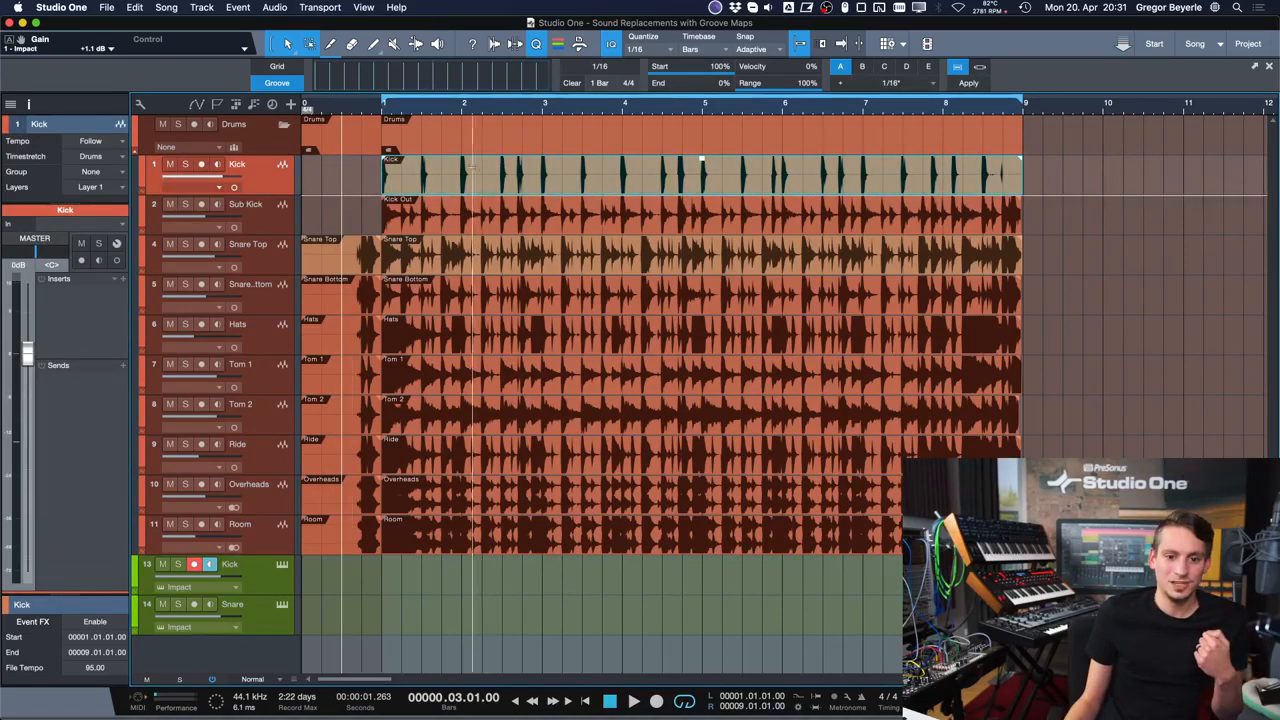
pyautogui.moveTo(423, 180); pyautogui.dragTo(312, 86)
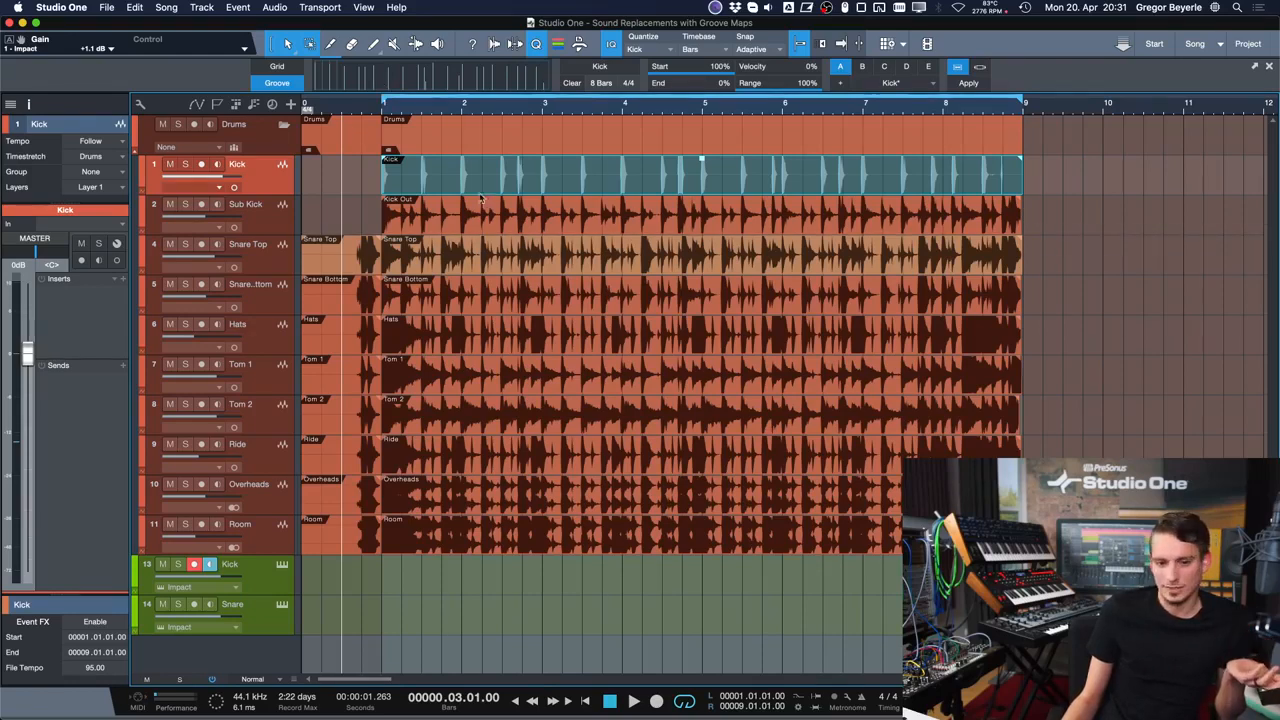
pyautogui.moveTo(398, 120); pyautogui.dragTo(412, 583)
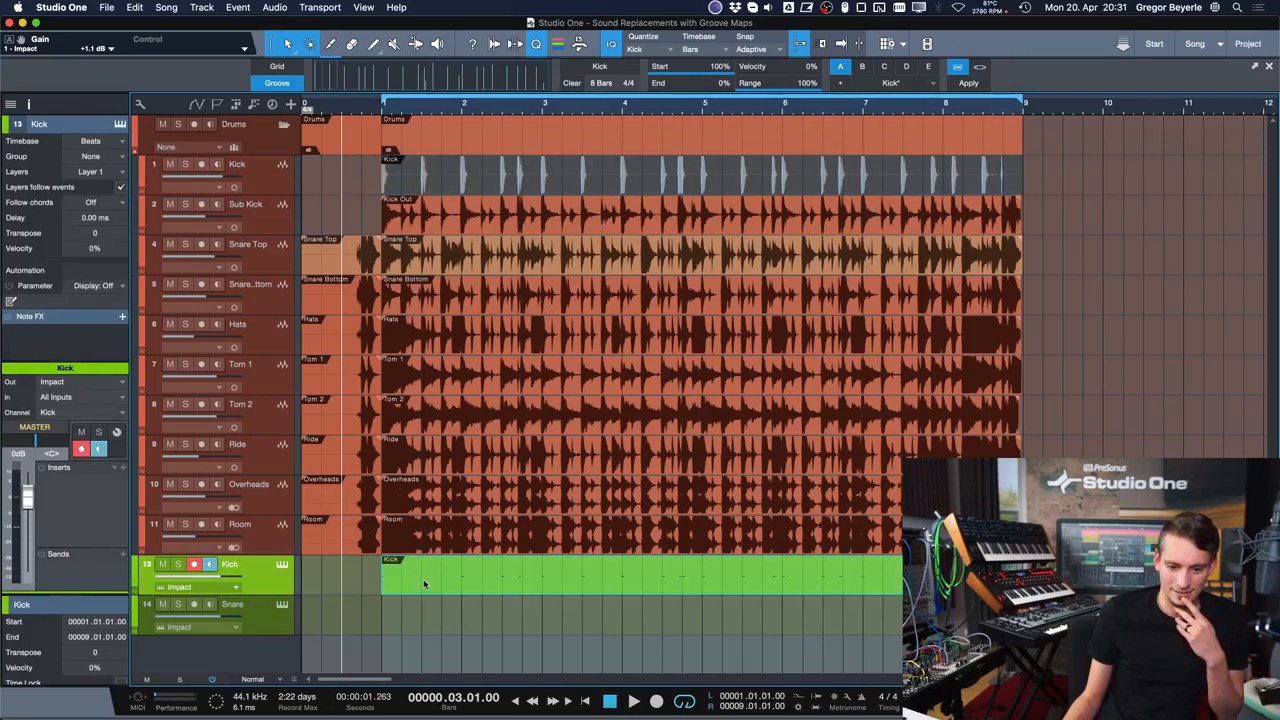
# - Open the new Kick part in the note editor and transpose all its notes to C 1, the Radio King kick sample
pyautogui.doubleClick(424, 585)
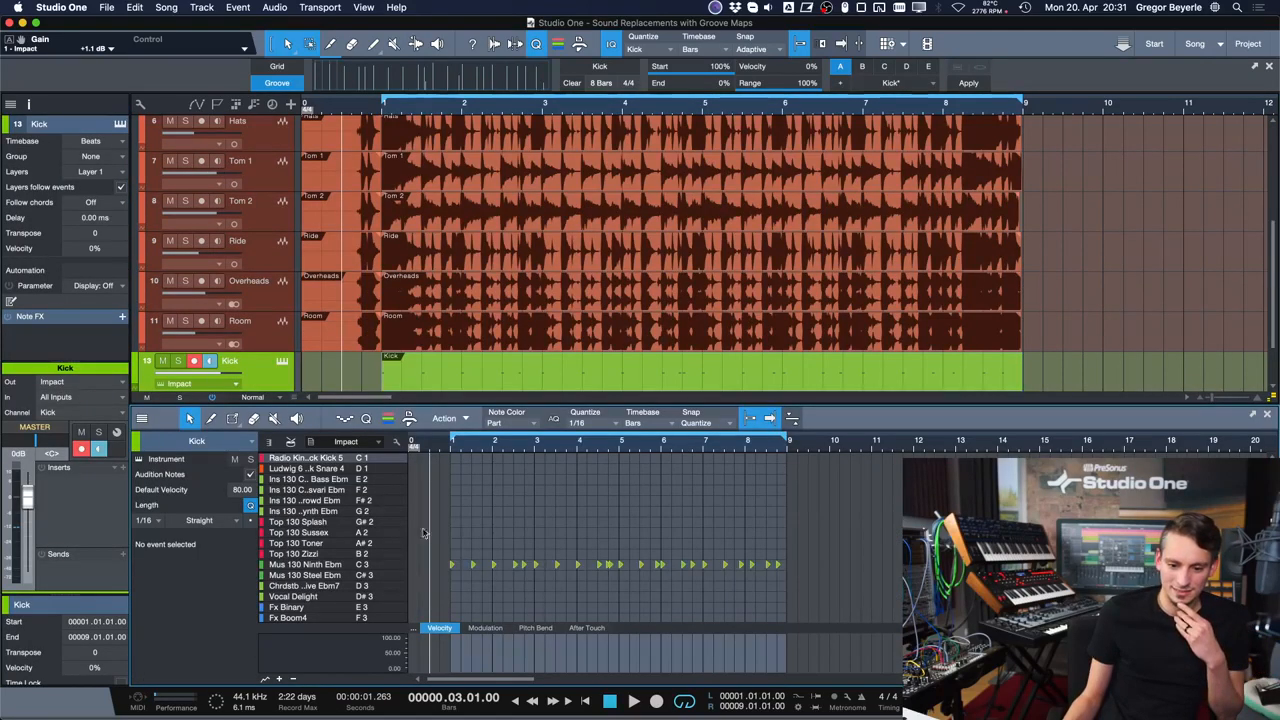
pyautogui.moveTo(424, 533); pyautogui.dragTo(900, 596)
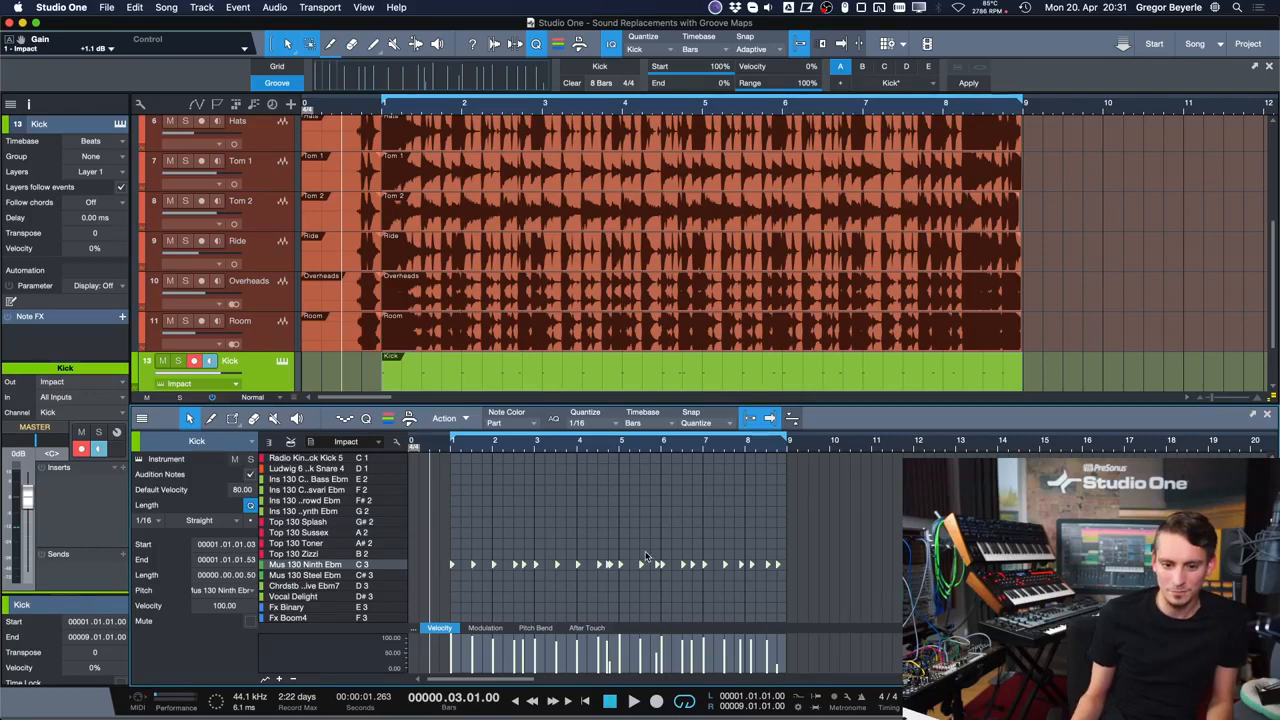
pyautogui.moveTo(424, 538); pyautogui.dragTo(903, 579)
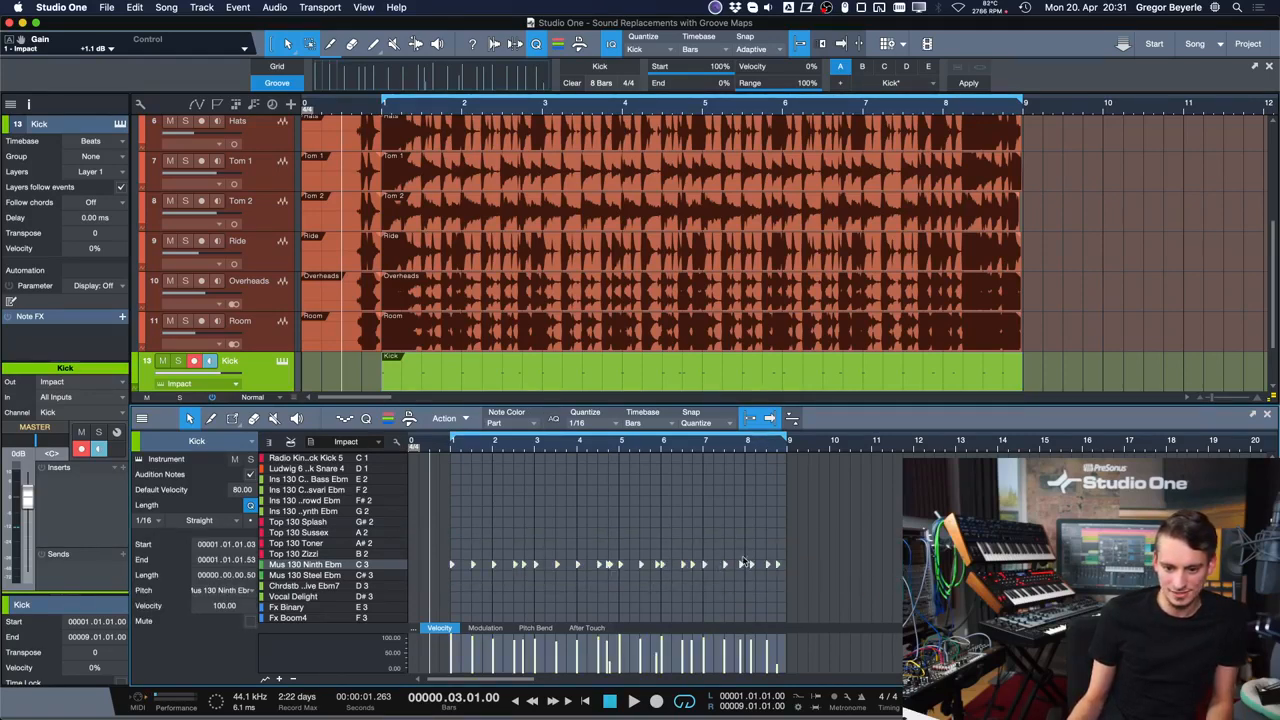
pyautogui.click(466, 419)
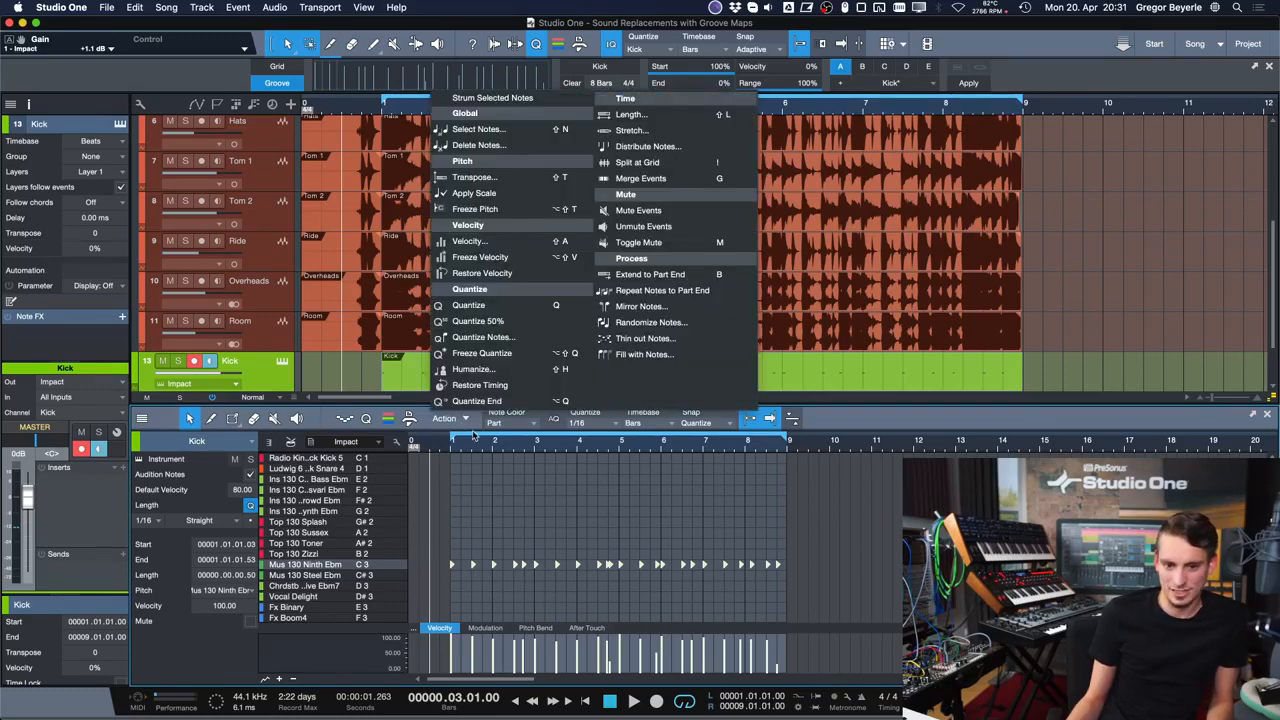
pyautogui.click(470, 434)
pyautogui.moveTo(850, 517); pyautogui.dragTo(394, 609)
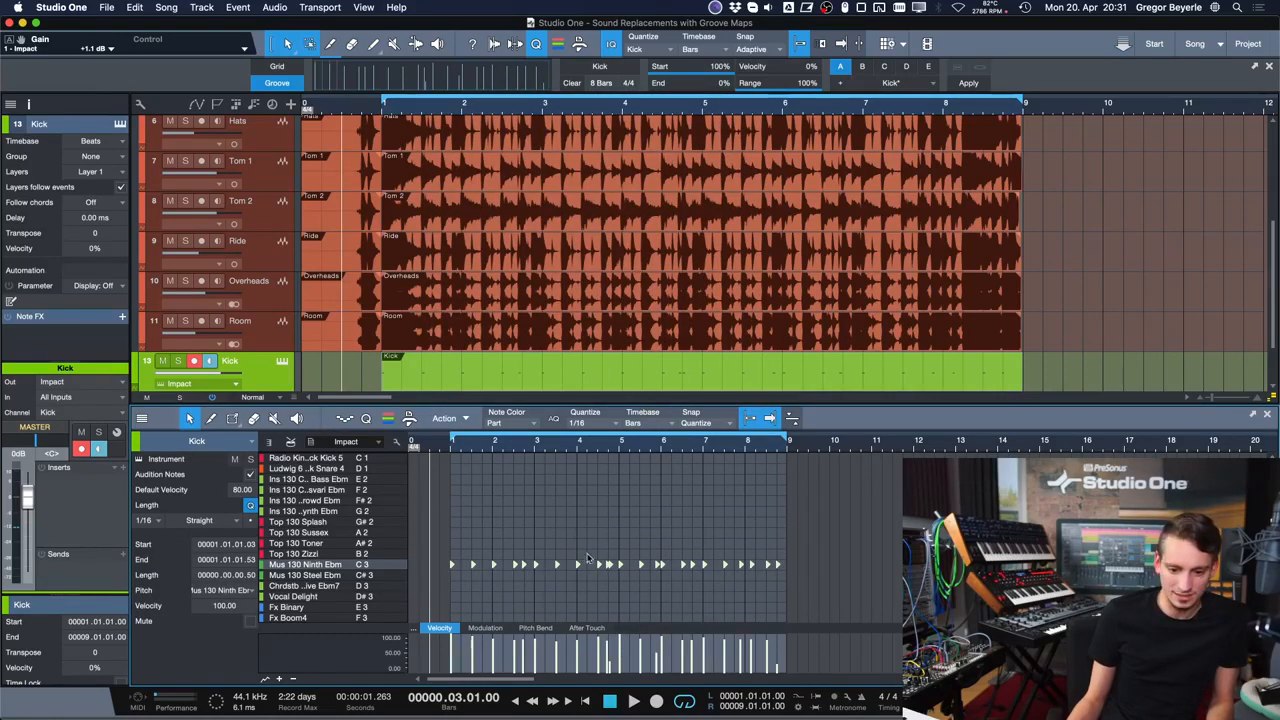
pyautogui.press('super+t')
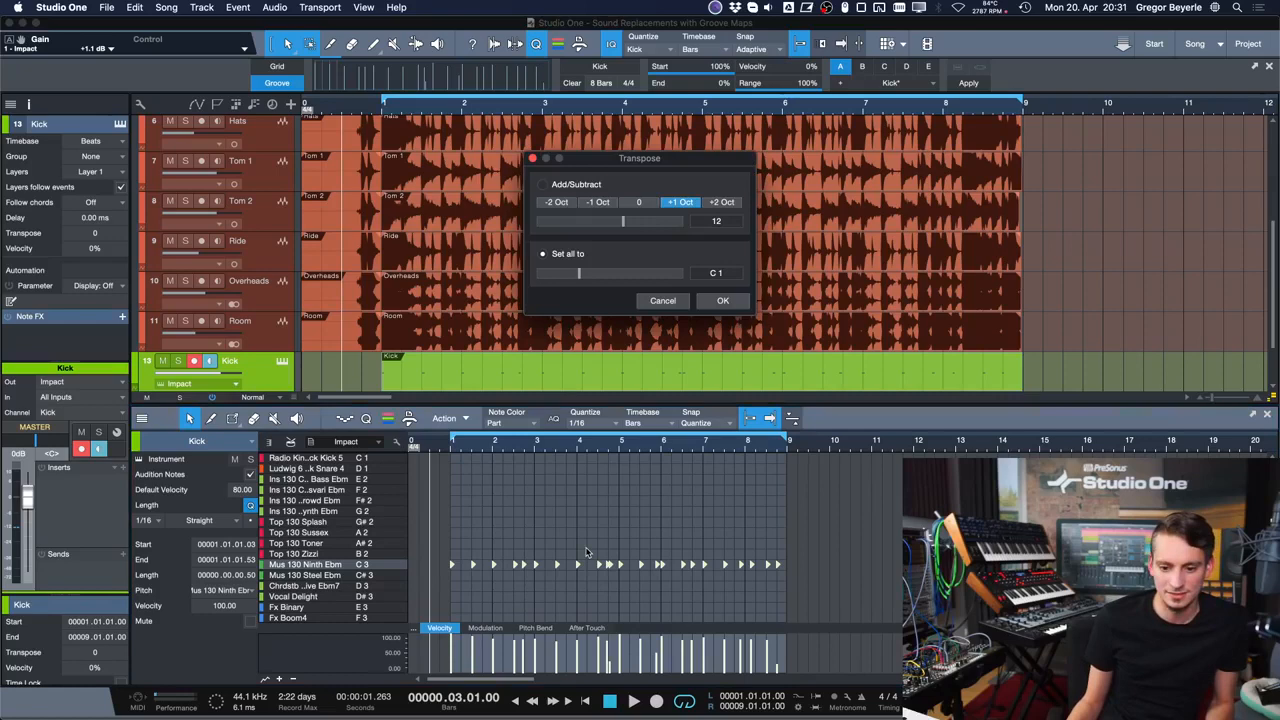
pyautogui.click(715, 272)
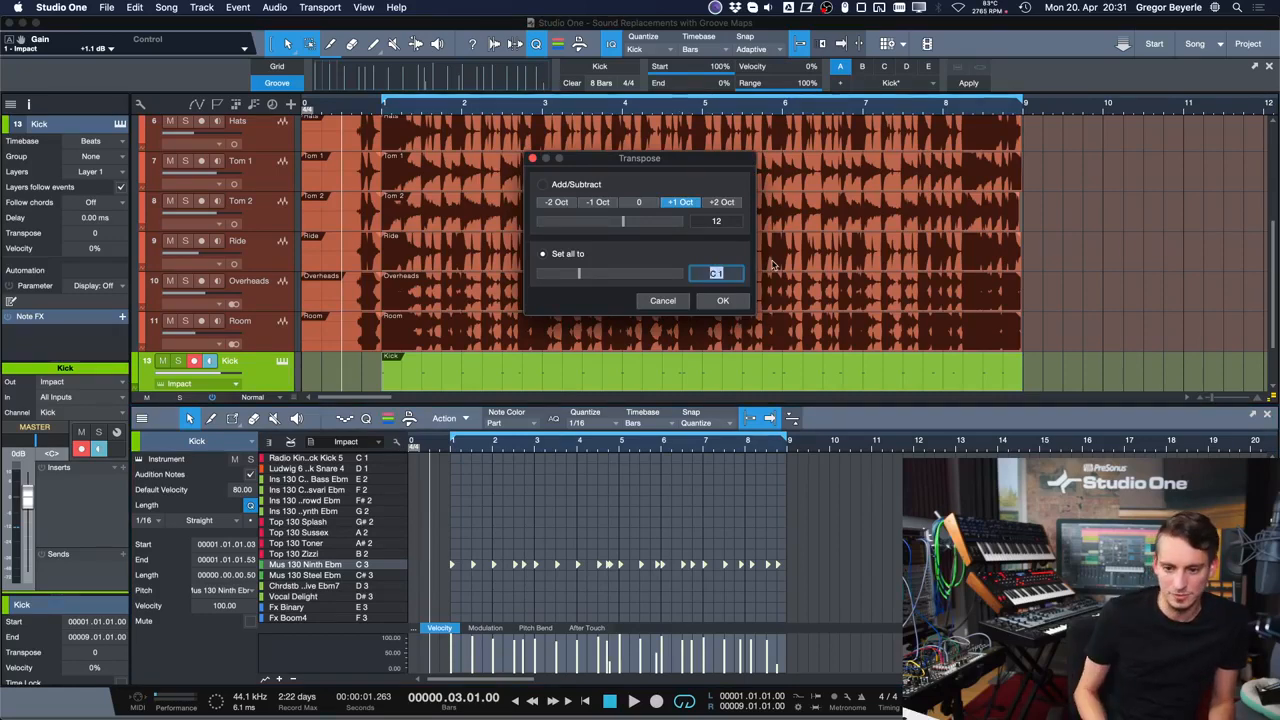
pyautogui.press('Return')
pyautogui.press('Return')
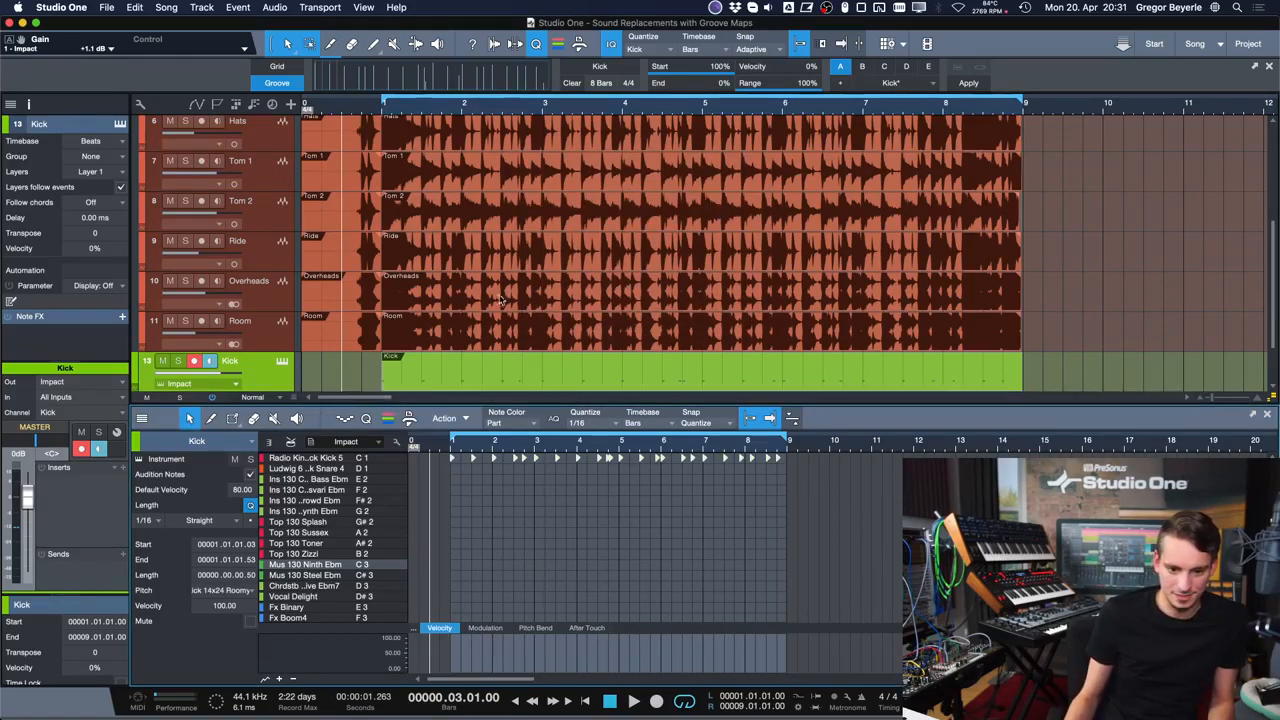
# - Play the drums briefly with the Kick Impact track muted, stop playback and unmute the track
pyautogui.scroll(-2, 500, 300)
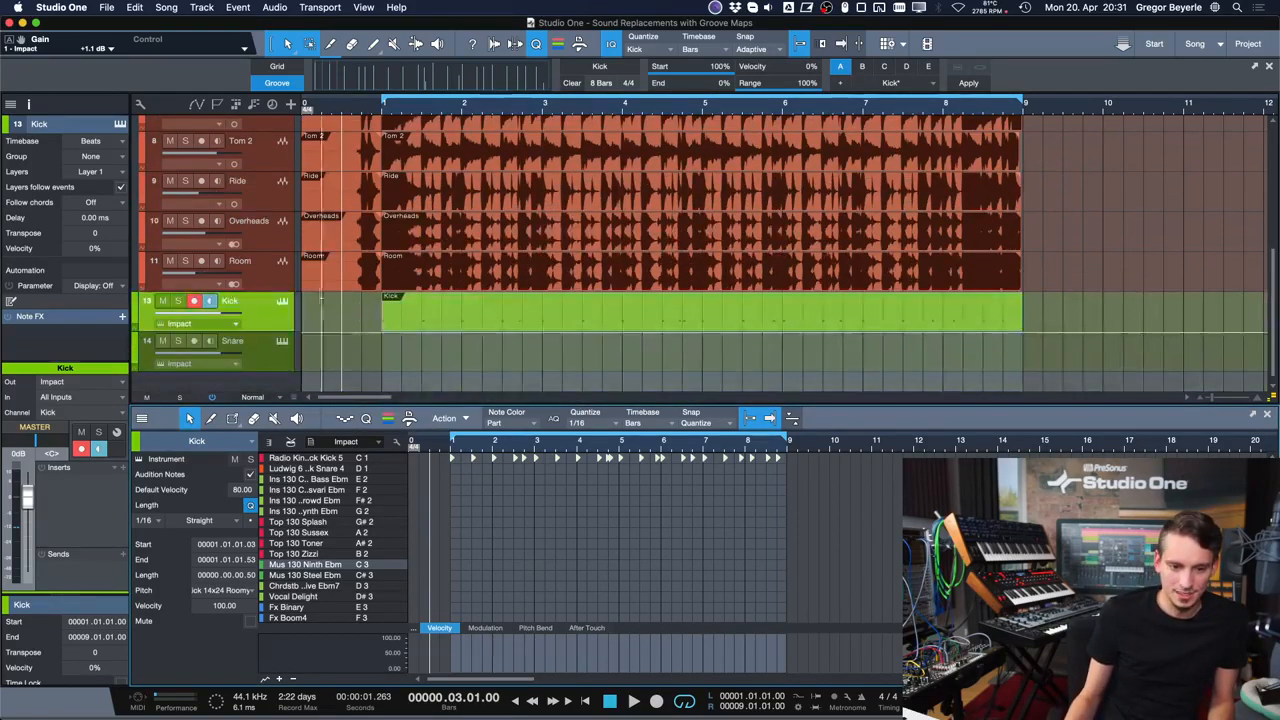
pyautogui.click(164, 301)
pyautogui.press('space')
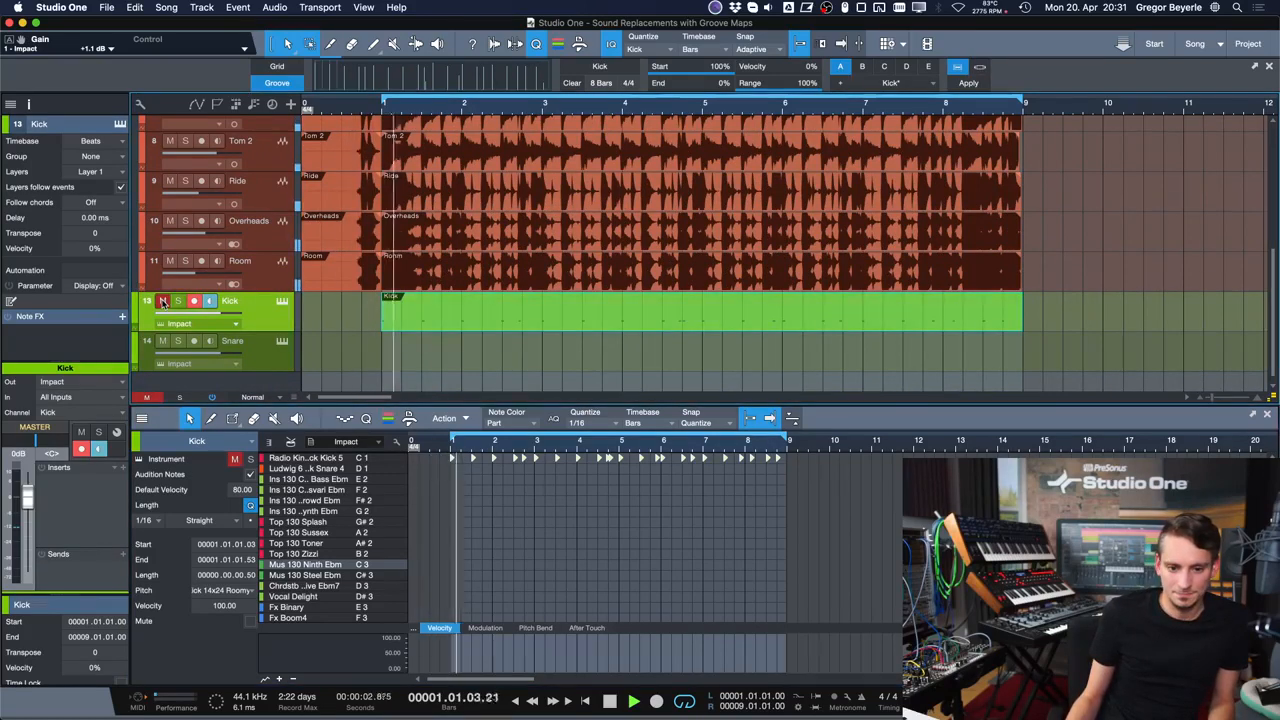
pyautogui.press('space')
pyautogui.click(164, 302)
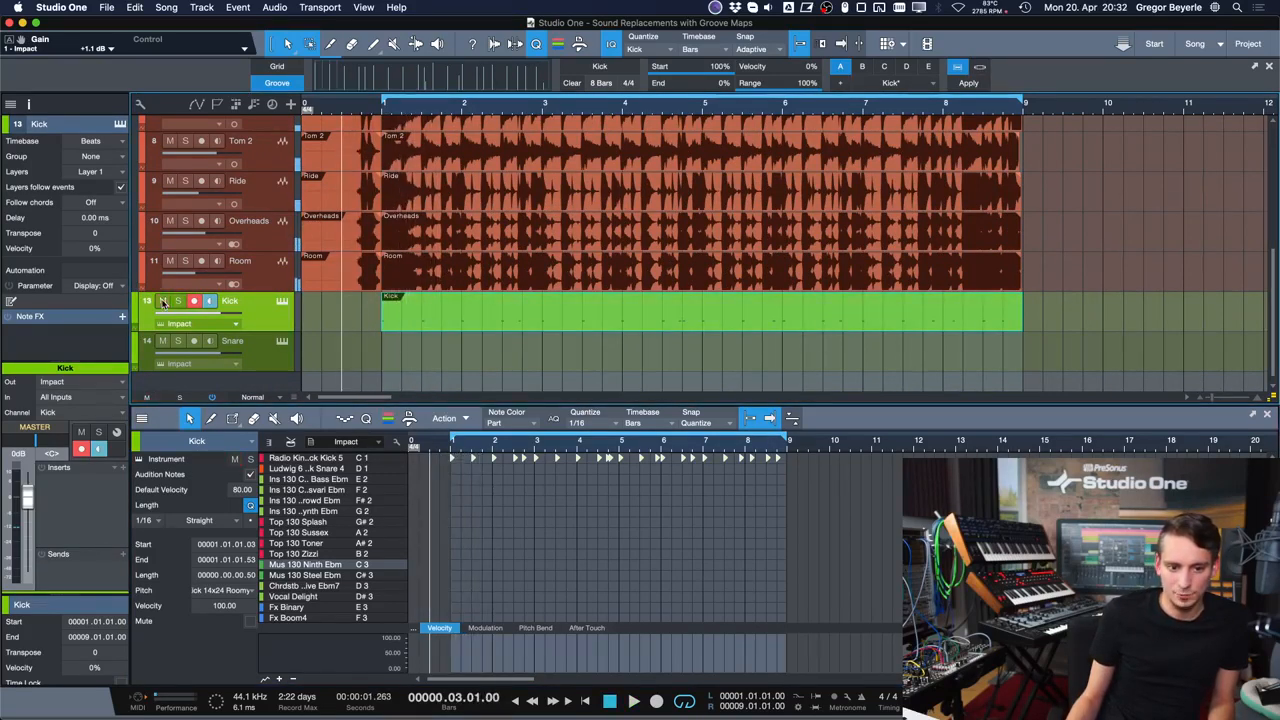
# - Play the drums with the Kick Impact track active, stop playback and close the note editor
pyautogui.press('space')
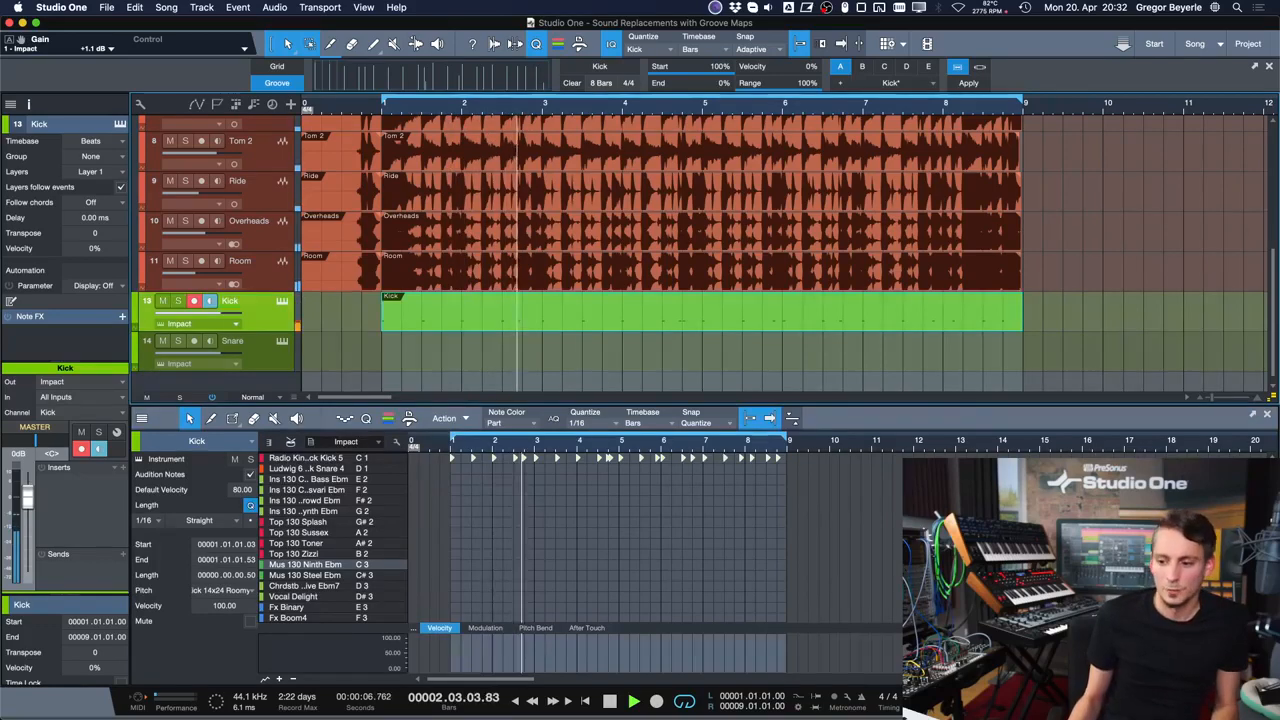
pyautogui.press('space')
pyautogui.press('F3')
pyautogui.press('F3')
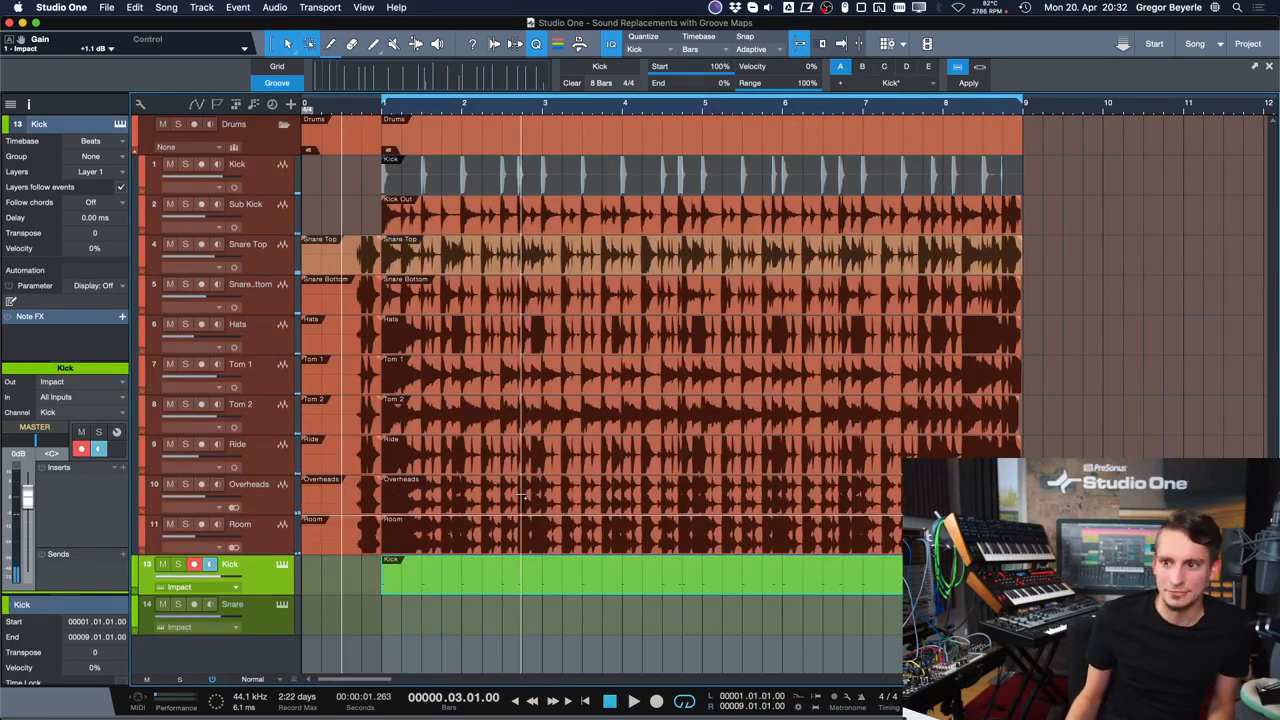
# - Extract the groove of the Snare Top audio event onto the Snare Impact track as a note part and transpose all its notes to D 1
pyautogui.hotkey('shift', 'w')
pyautogui.click(442, 212)
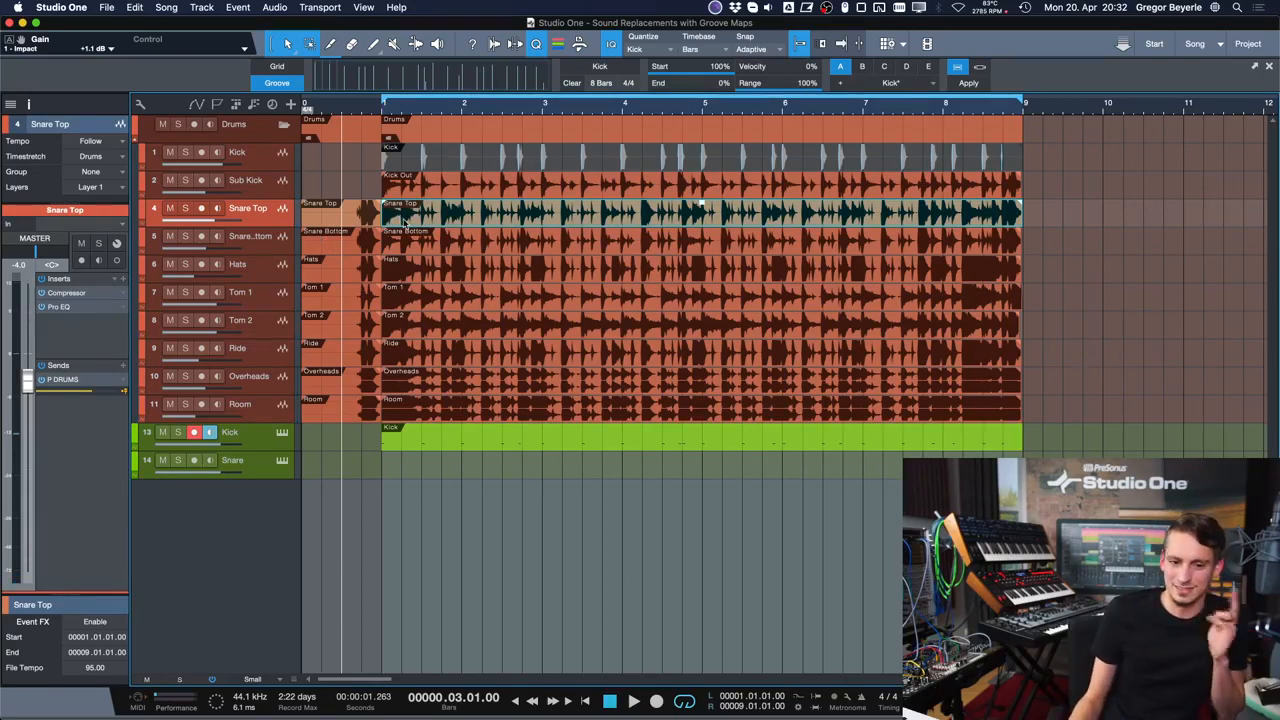
pyautogui.moveTo(368, 76); pyautogui.dragTo(370, 78)
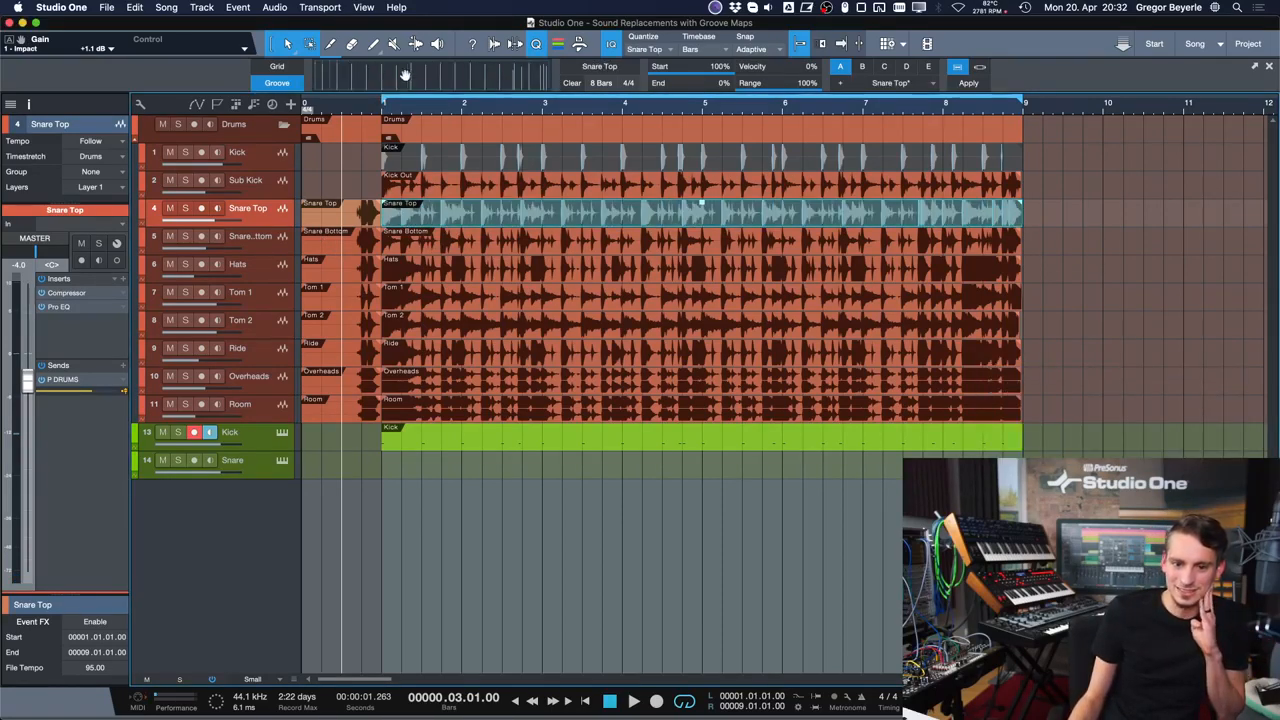
pyautogui.moveTo(405, 466); pyautogui.dragTo(411, 466)
pyautogui.hotkey('alt', 't')
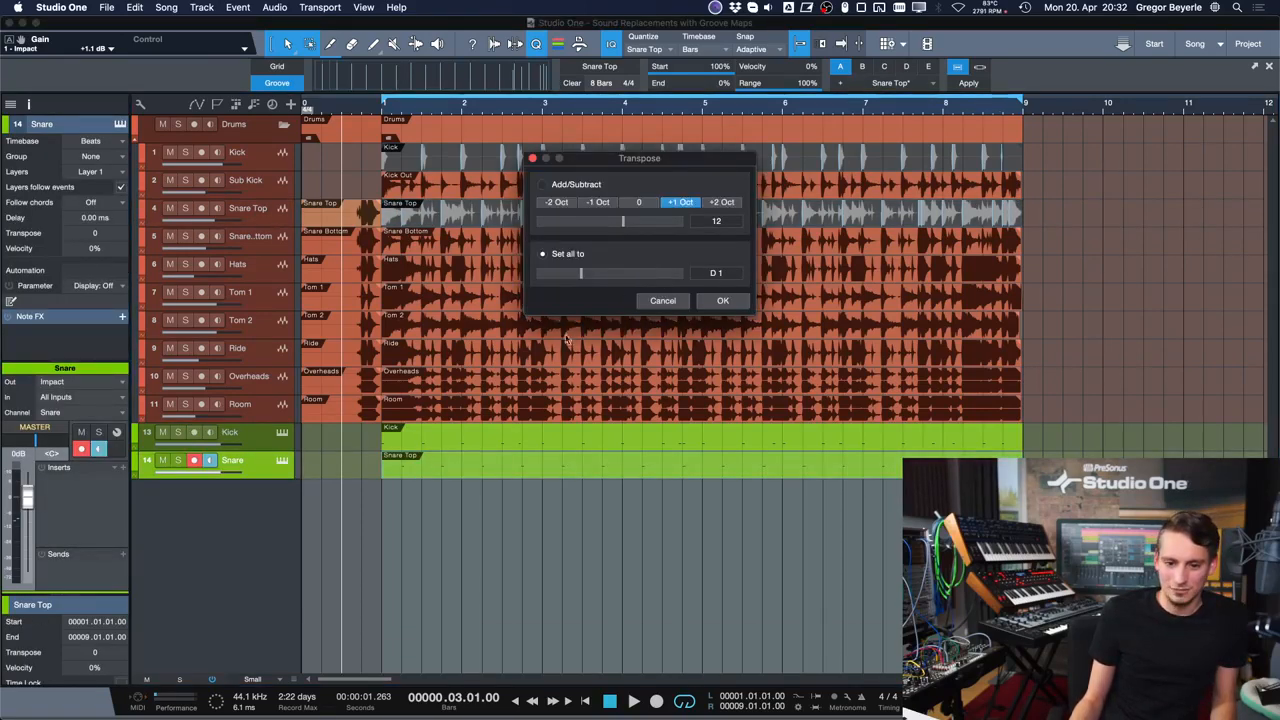
pyautogui.click(722, 301)
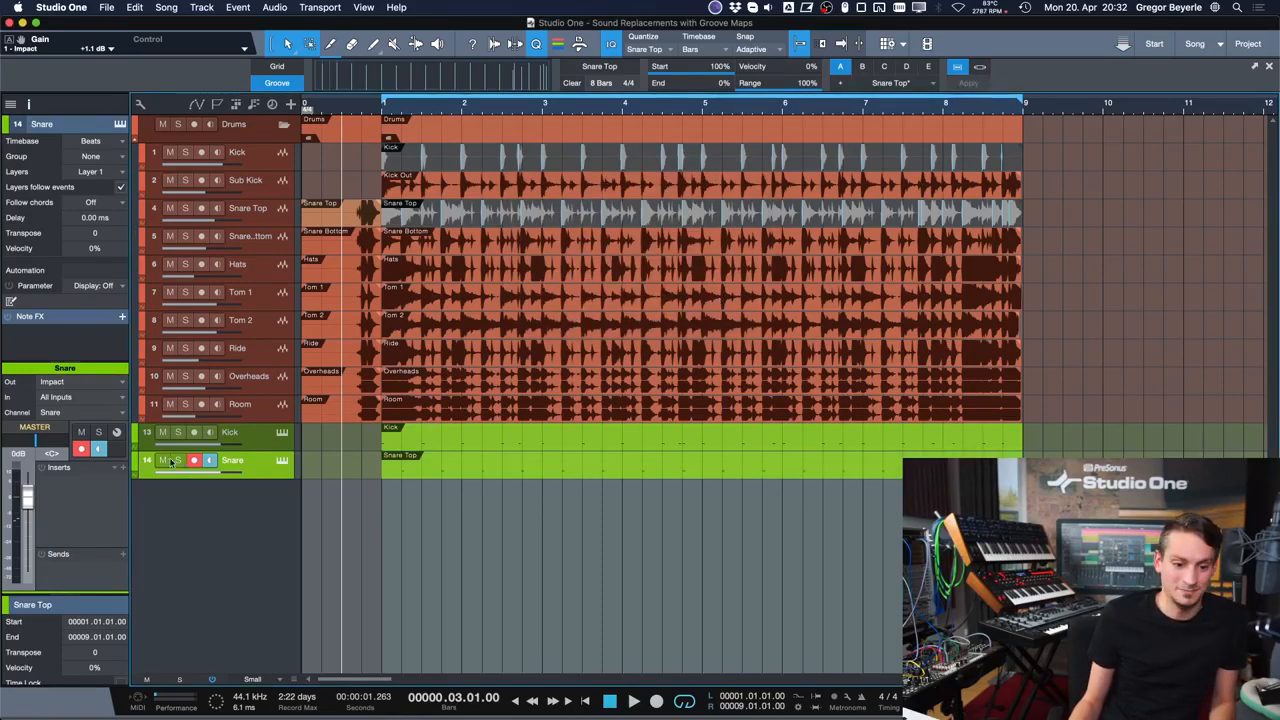
# - Compare the drum playback with the Kick and Snare Impact tracks muted and unmuted
pyautogui.click(164, 460)
pyautogui.press('space')
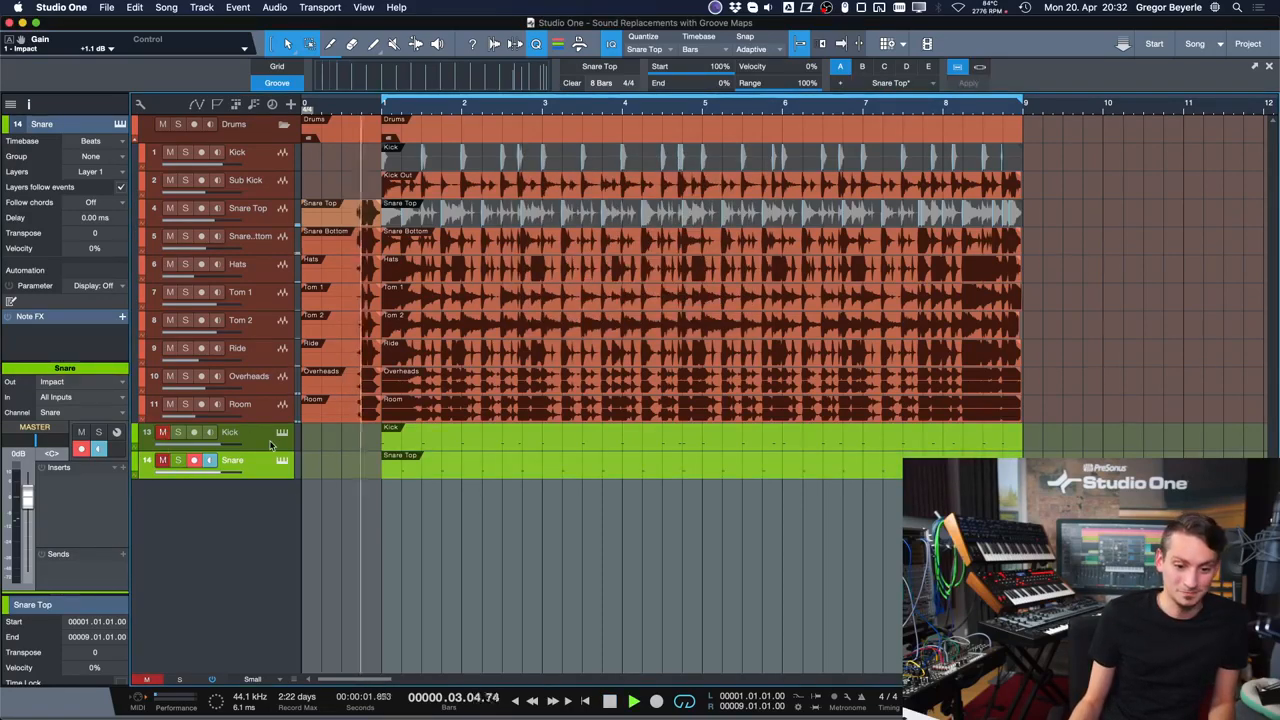
pyautogui.click(265, 445)
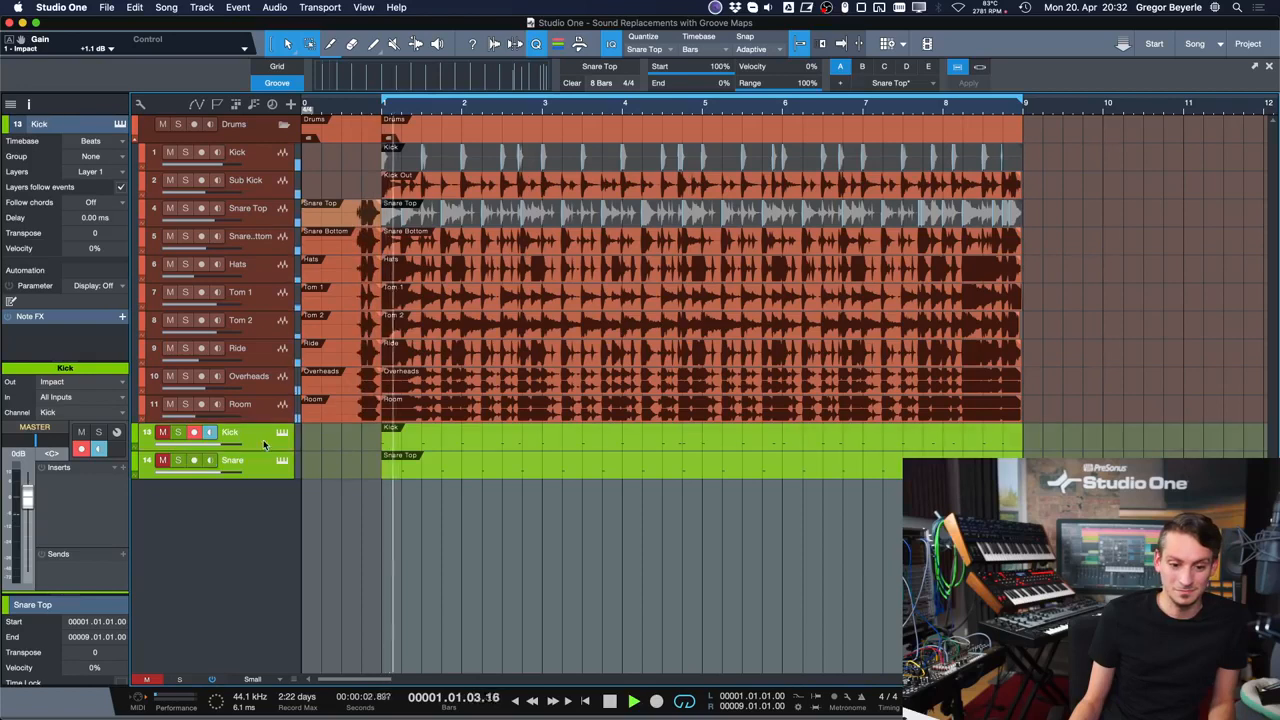
pyautogui.press('space')
pyautogui.click(164, 434)
pyautogui.press('space')
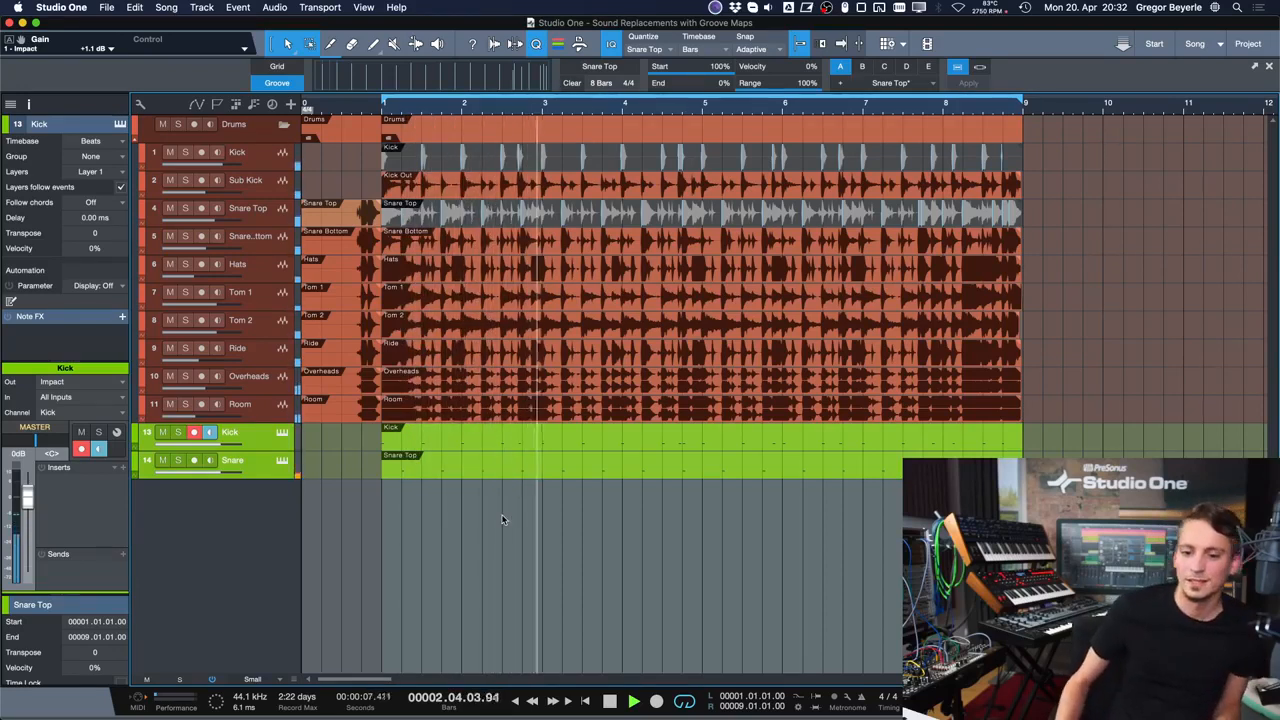
pyautogui.press('space')
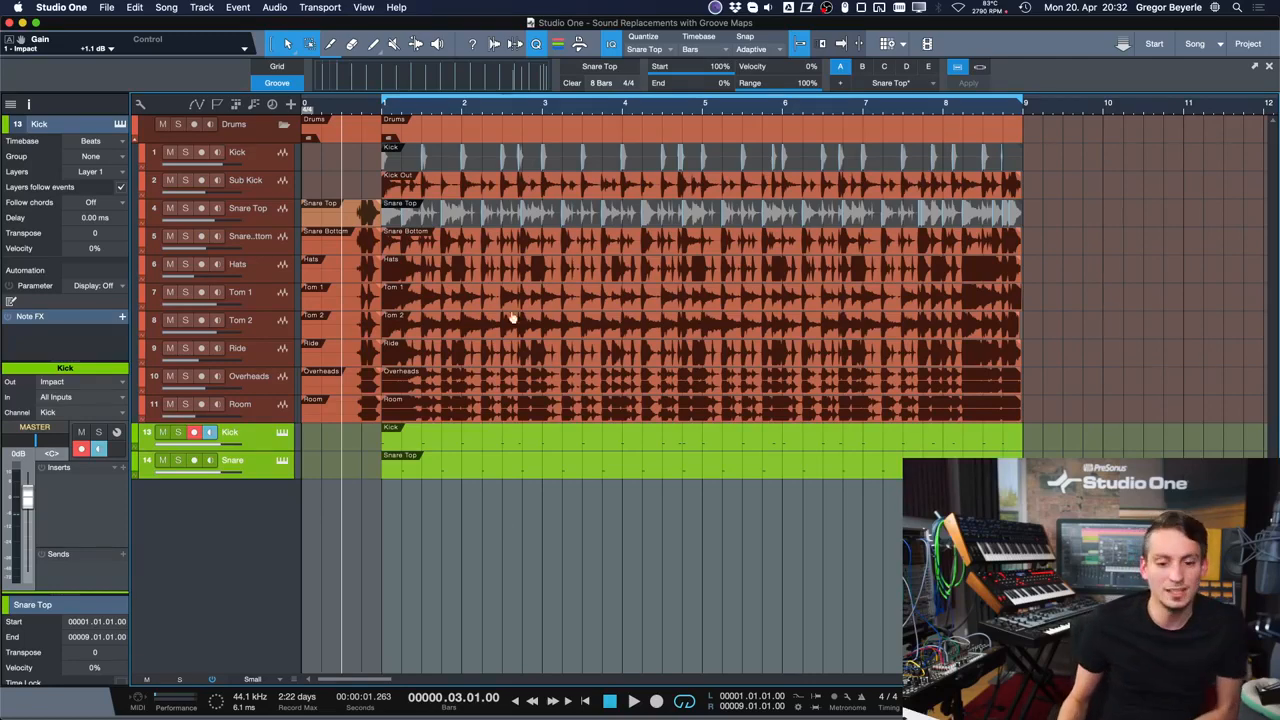
# - Show the audio bend settings for the Kick audio event and set the bend marker threshold to 82%
pyautogui.click(459, 165)
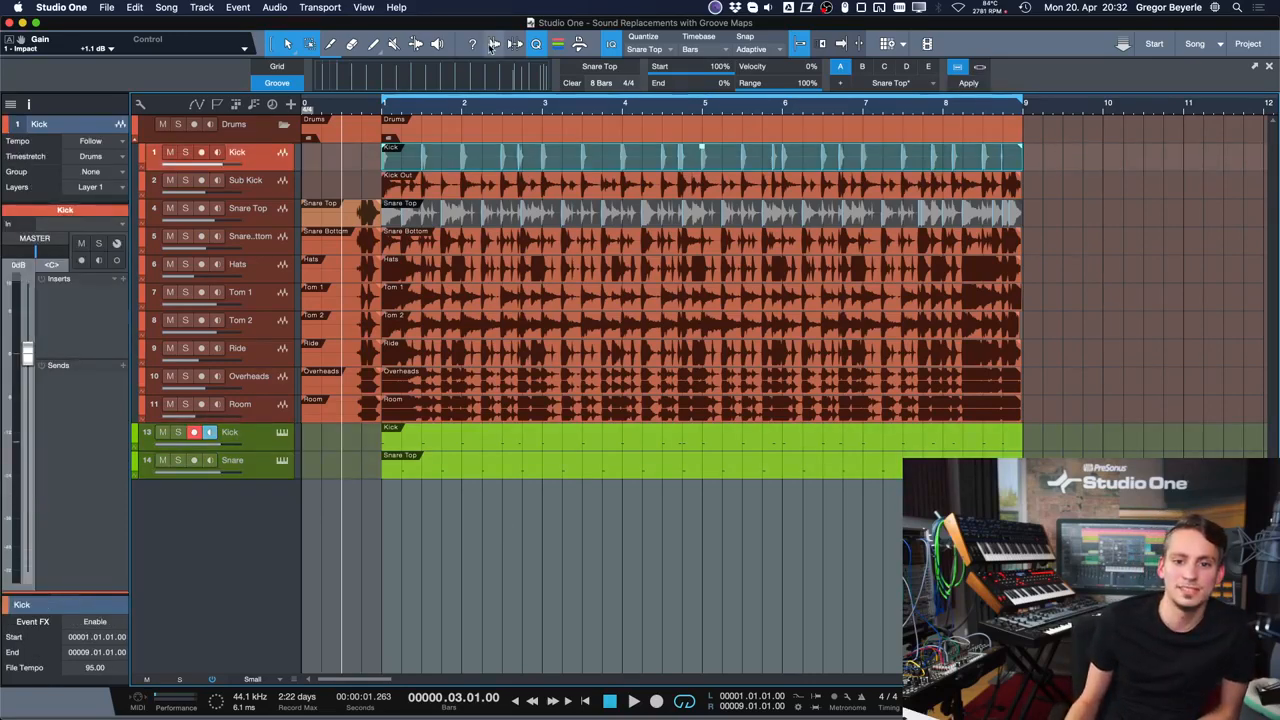
pyautogui.click(493, 44)
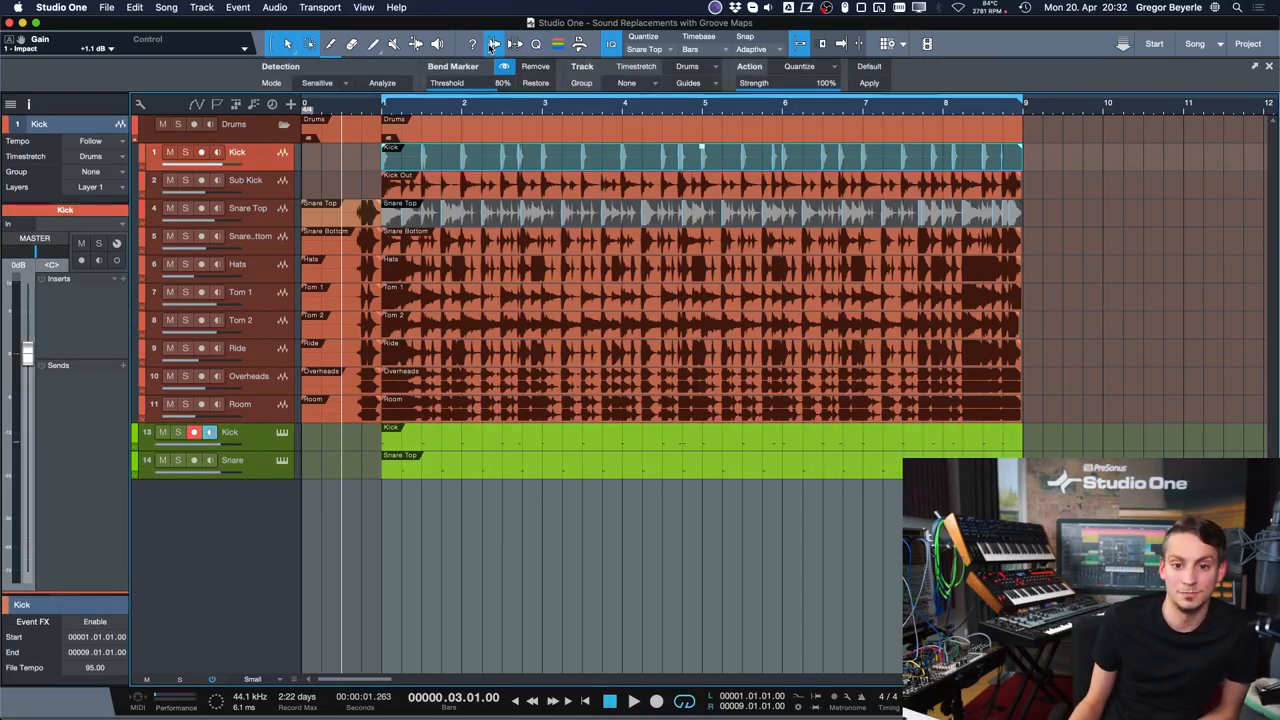
pyautogui.moveTo(478, 85)
pyautogui.mouseDown()
pyautogui.moveTo(444, 84)
pyautogui.moveTo(472, 84)
pyautogui.mouseUp()
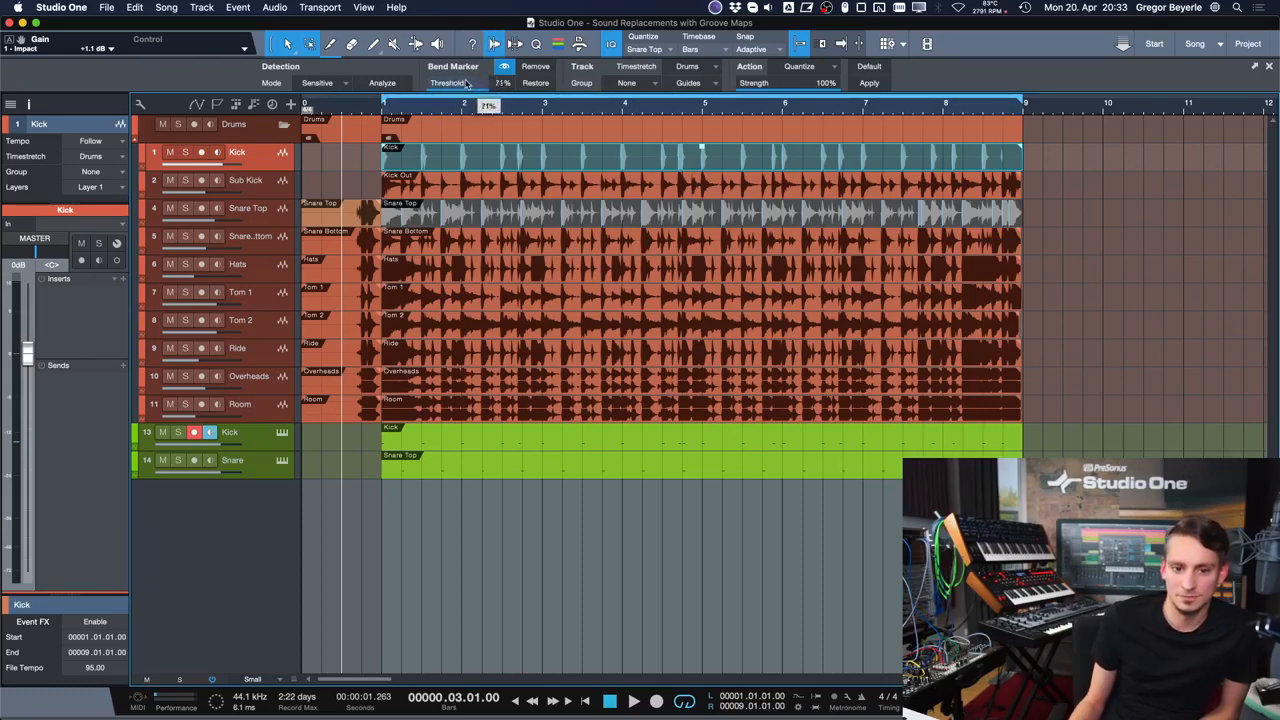
pyautogui.click(410, 105)
pyautogui.press('z')
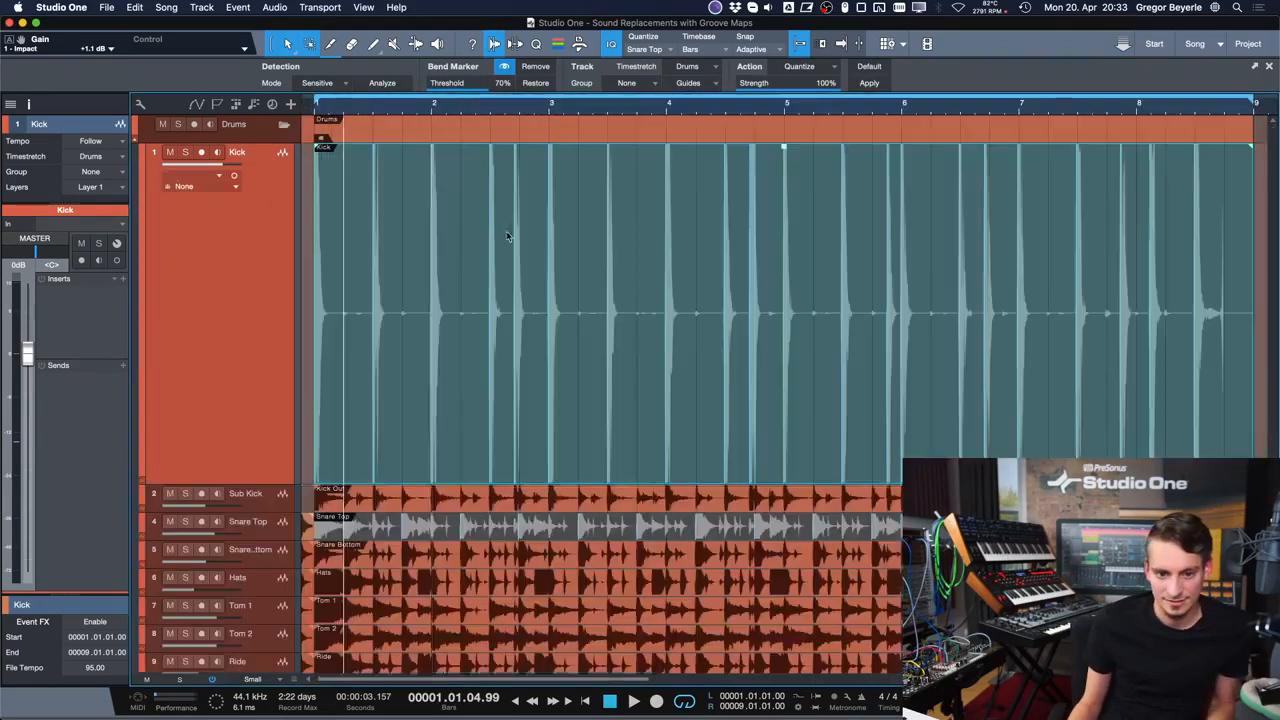
pyautogui.moveTo(498, 84)
pyautogui.mouseDown()
pyautogui.moveTo(428, 85)
pyautogui.moveTo(490, 84)
pyautogui.mouseUp()
pyautogui.scroll(-6, 509, 151)
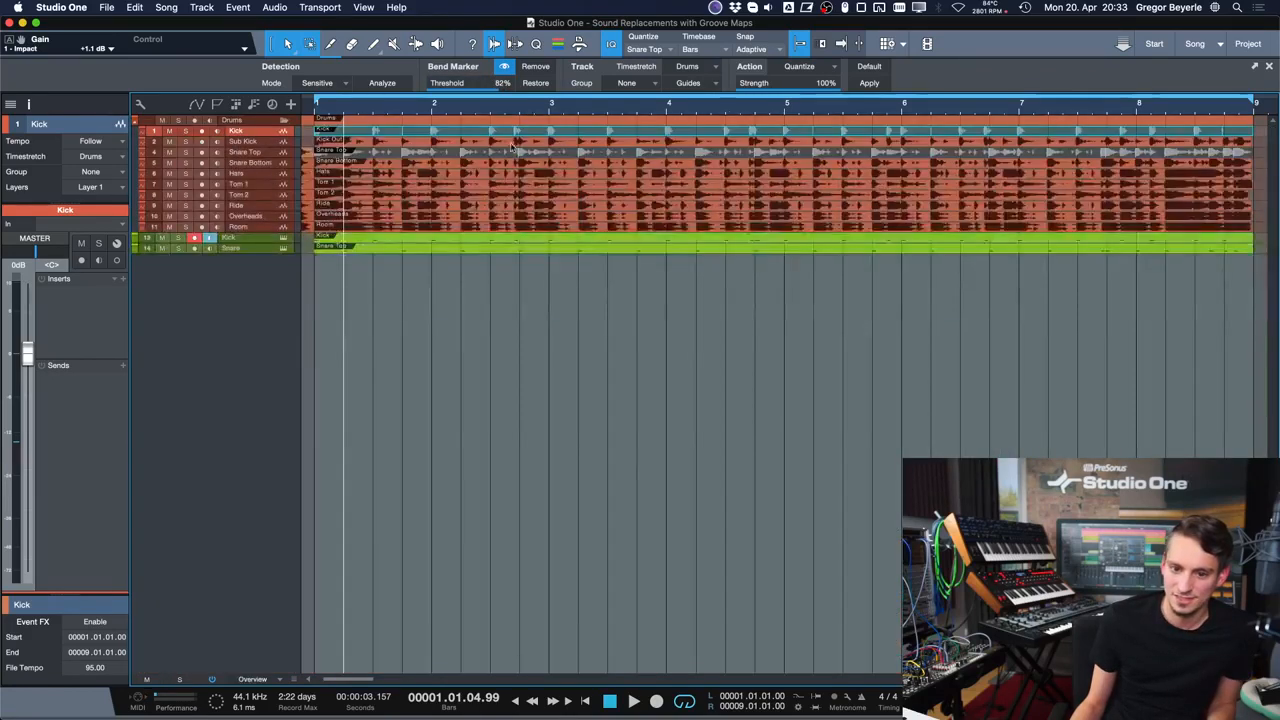
pyautogui.scroll(2, 509, 151)
pyautogui.moveTo(503, 154); pyautogui.dragTo(438, 456)
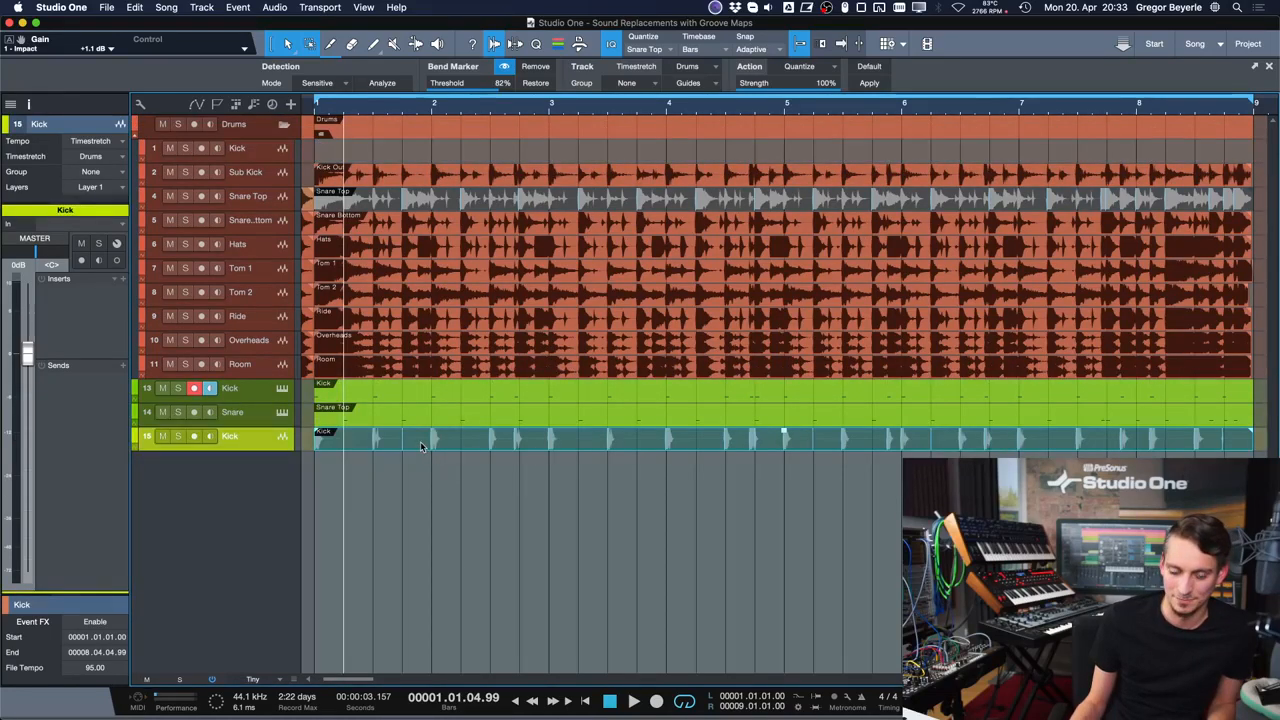
pyautogui.press('super+z')
pyautogui.moveTo(446, 155); pyautogui.dragTo(411, 443)
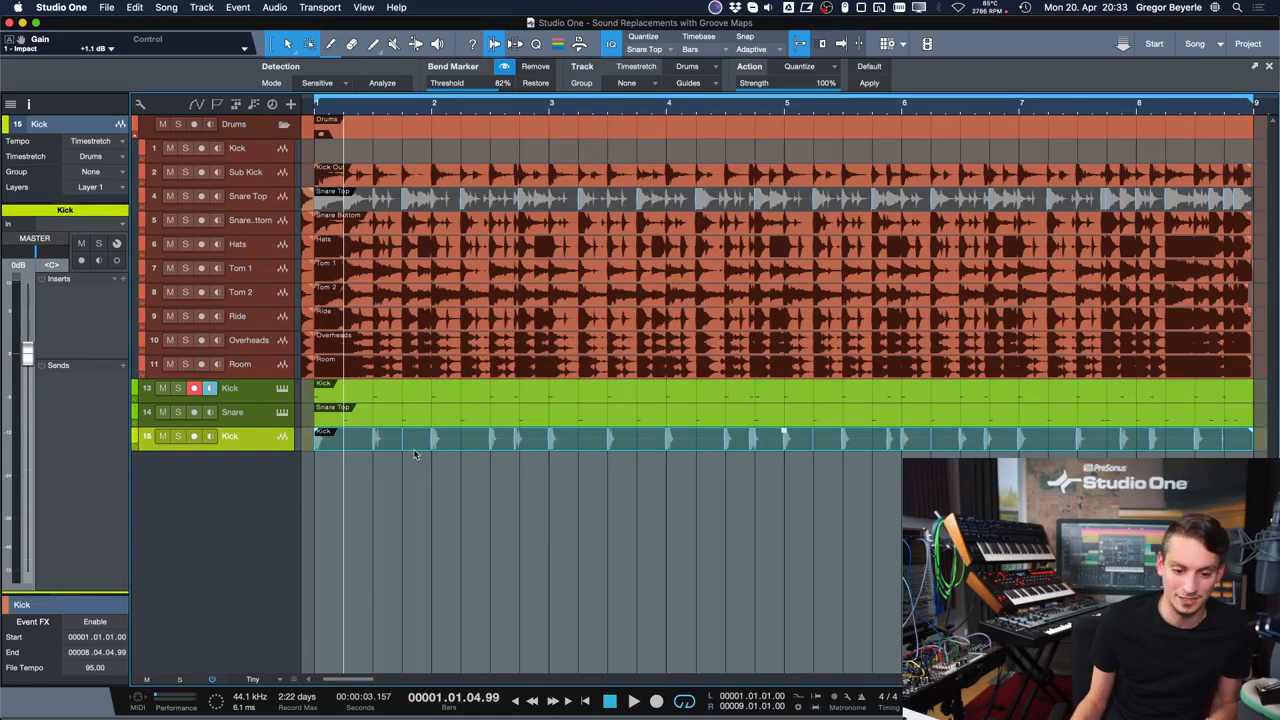
pyautogui.press('super+z')
# - Create an instrument track directly below the Kick audio track and convert the Kick audio event into a note part on it
pyautogui.press('t')
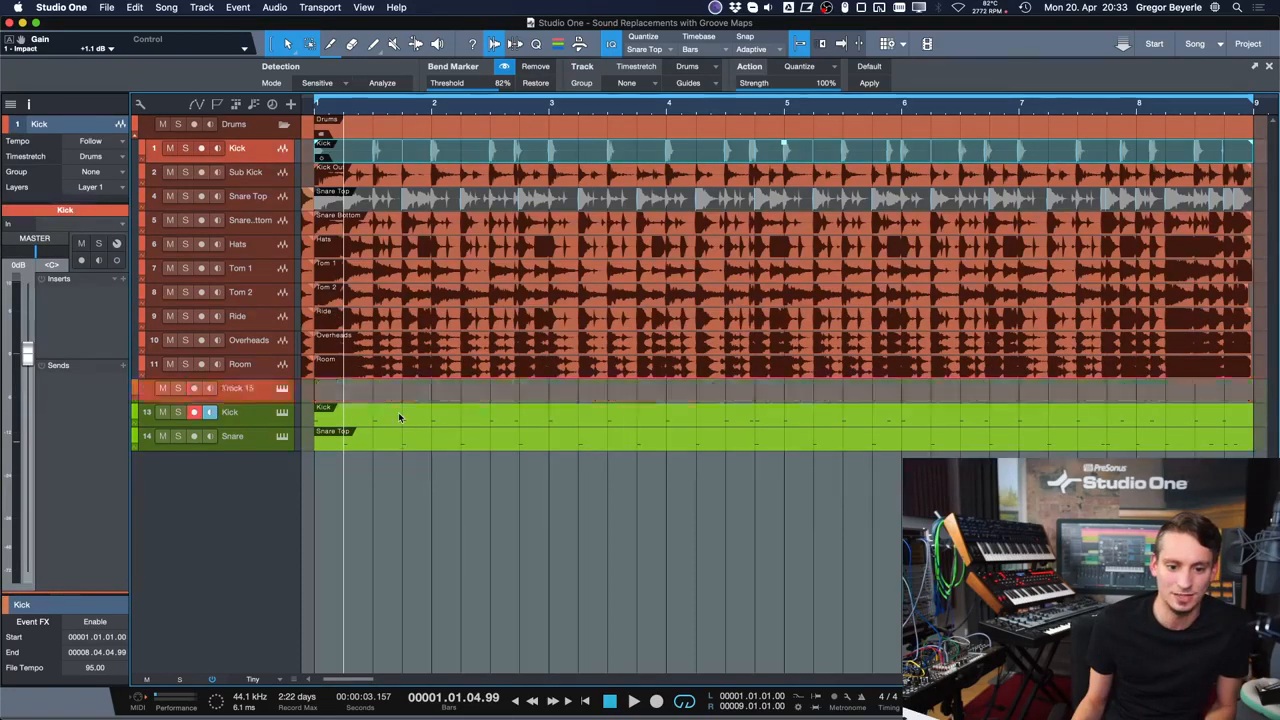
pyautogui.moveTo(401, 147); pyautogui.dragTo(391, 185)
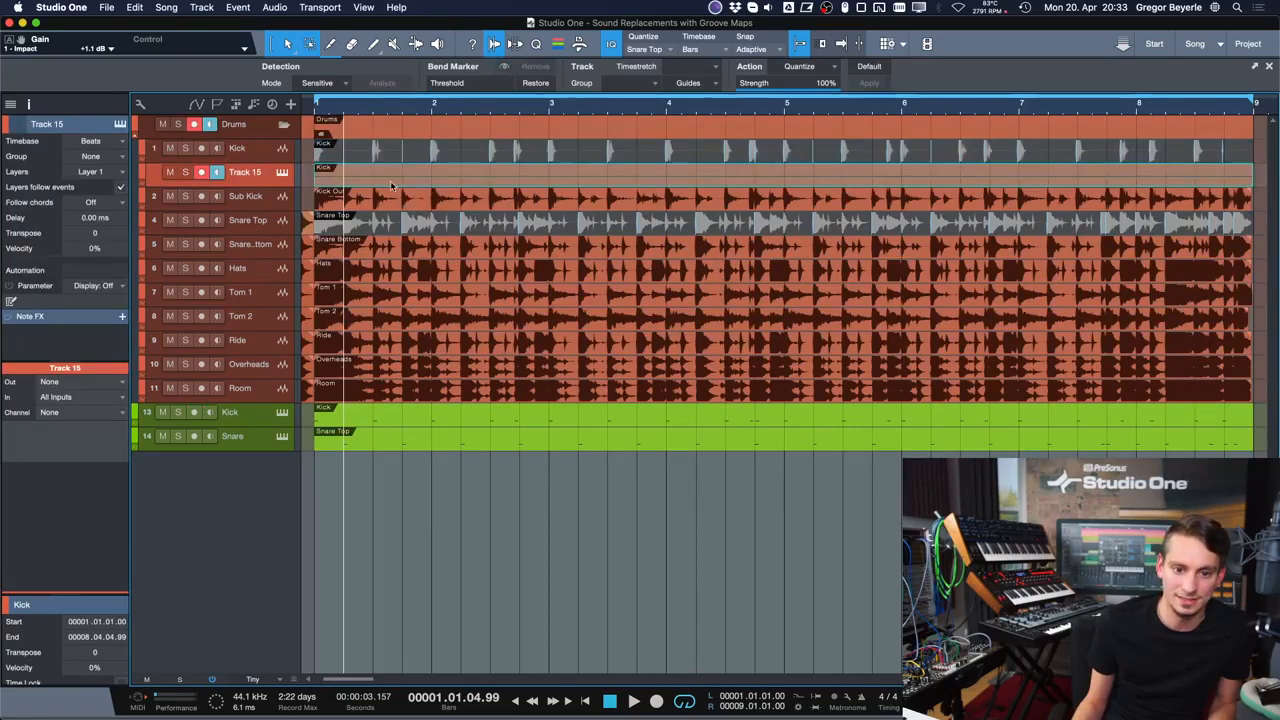
pyautogui.press('e')
pyautogui.hotkey('shift', 'e')
pyautogui.hotkey('shift', 'e')
pyautogui.hotkey('shift', 'e')
pyautogui.press('w')
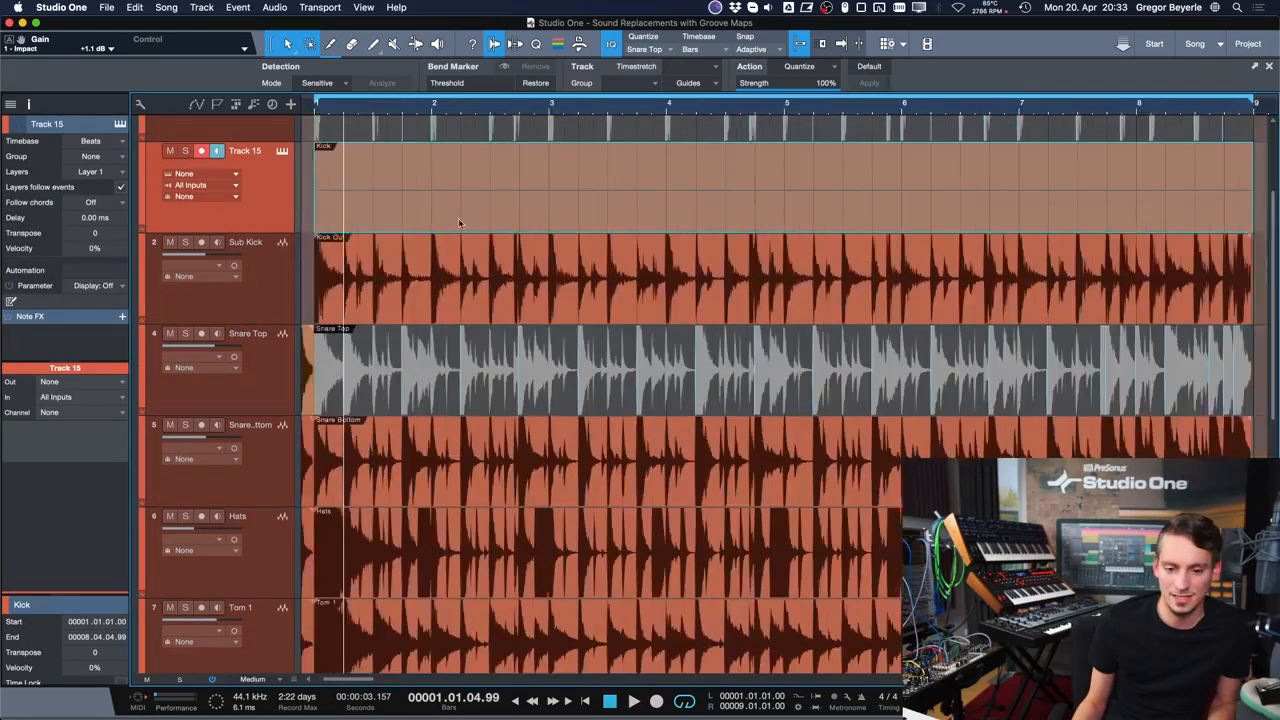
pyautogui.hscroll(-3, 477, 220)
pyautogui.press(',')
pyautogui.press('w')
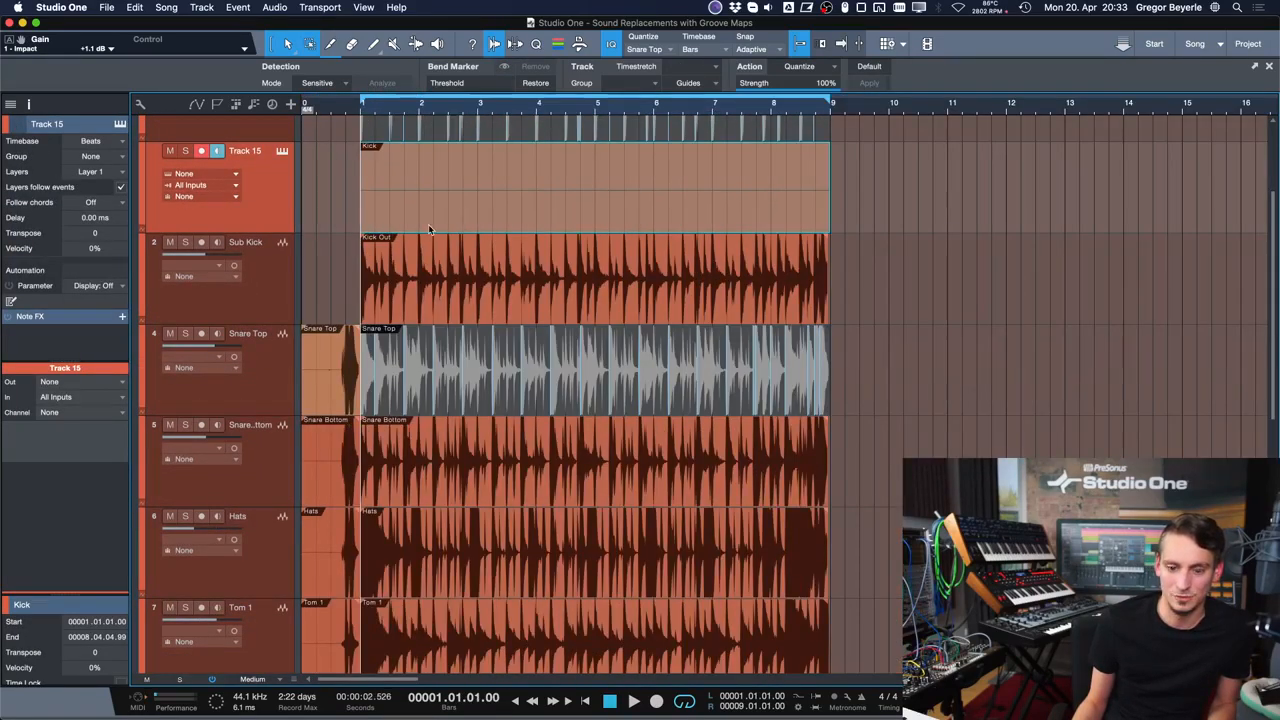
# - Open the recent song DragandDrop(VoiceNotetoMIDI)(Hive) and play the Voice Note recording
pyautogui.hotkey('shift', 'w')
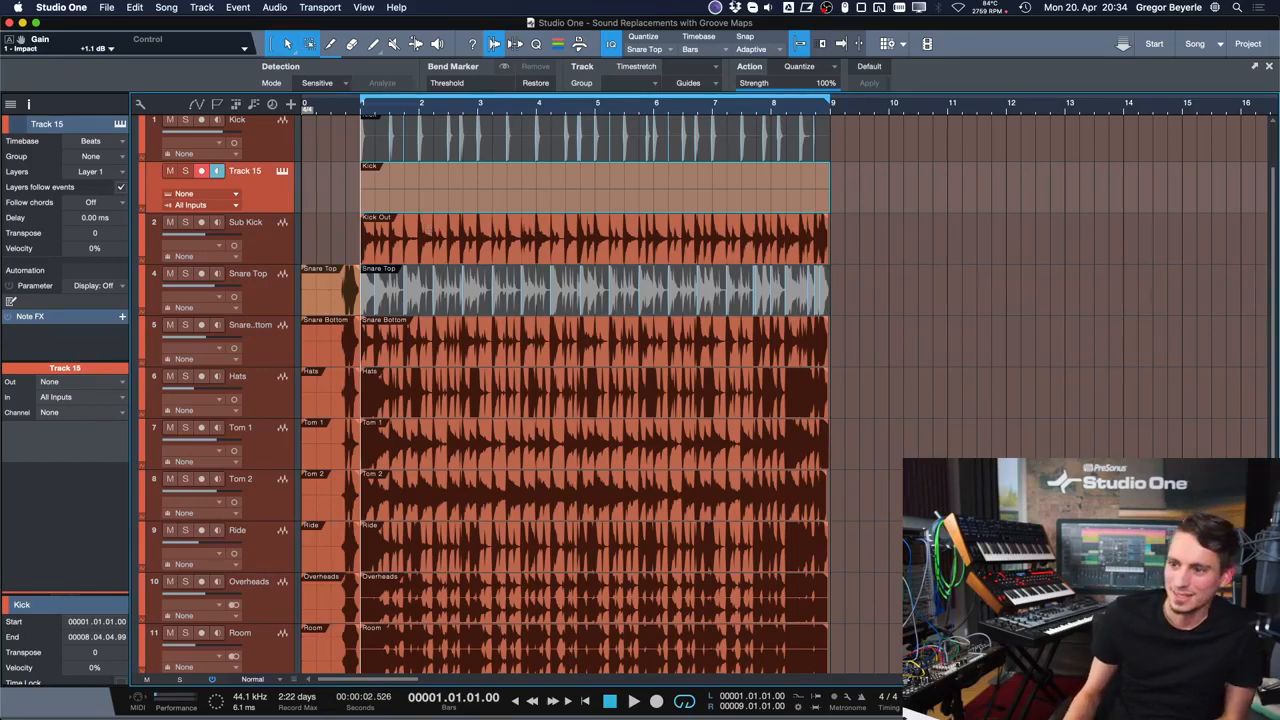
pyautogui.click(1152, 44)
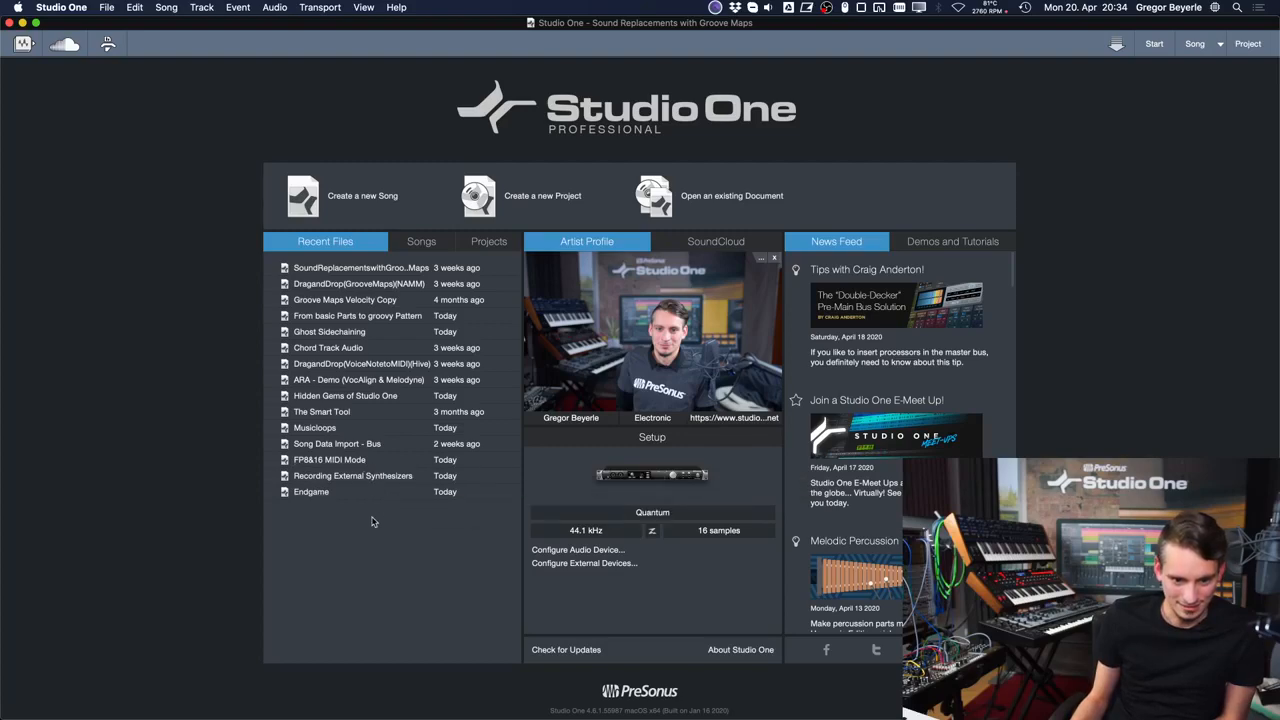
pyautogui.click(387, 366)
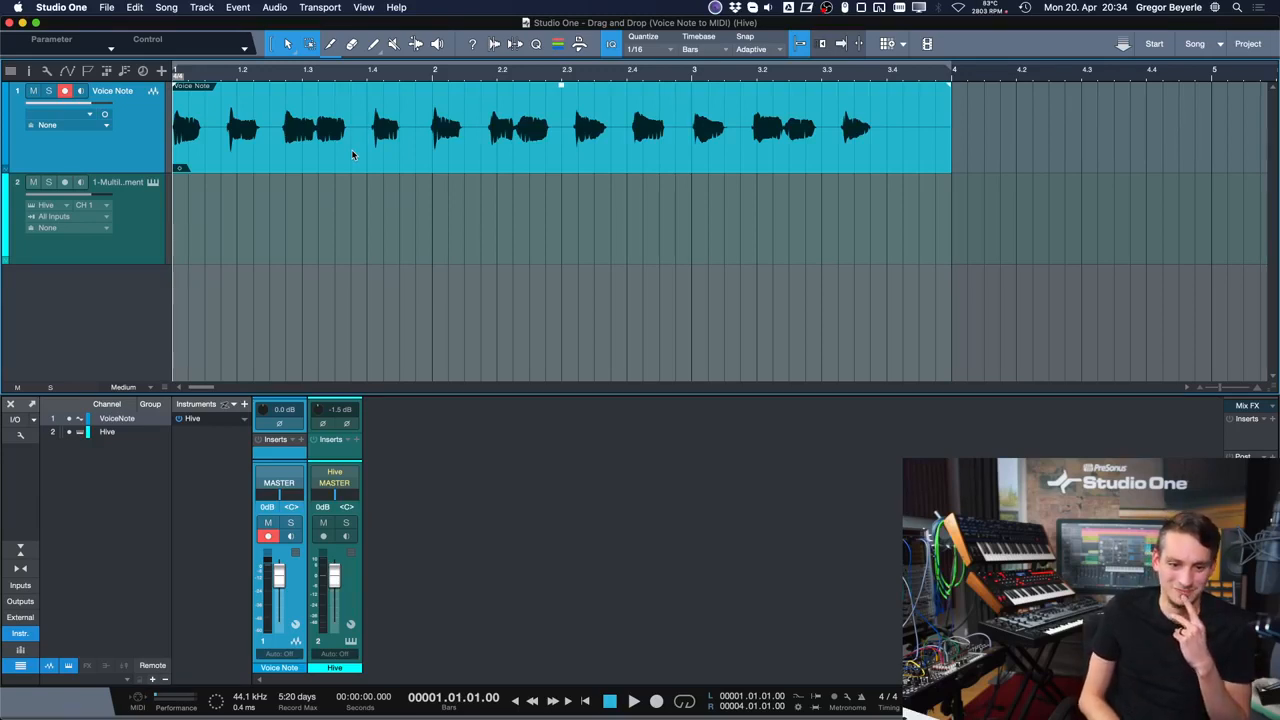
pyautogui.press('space')
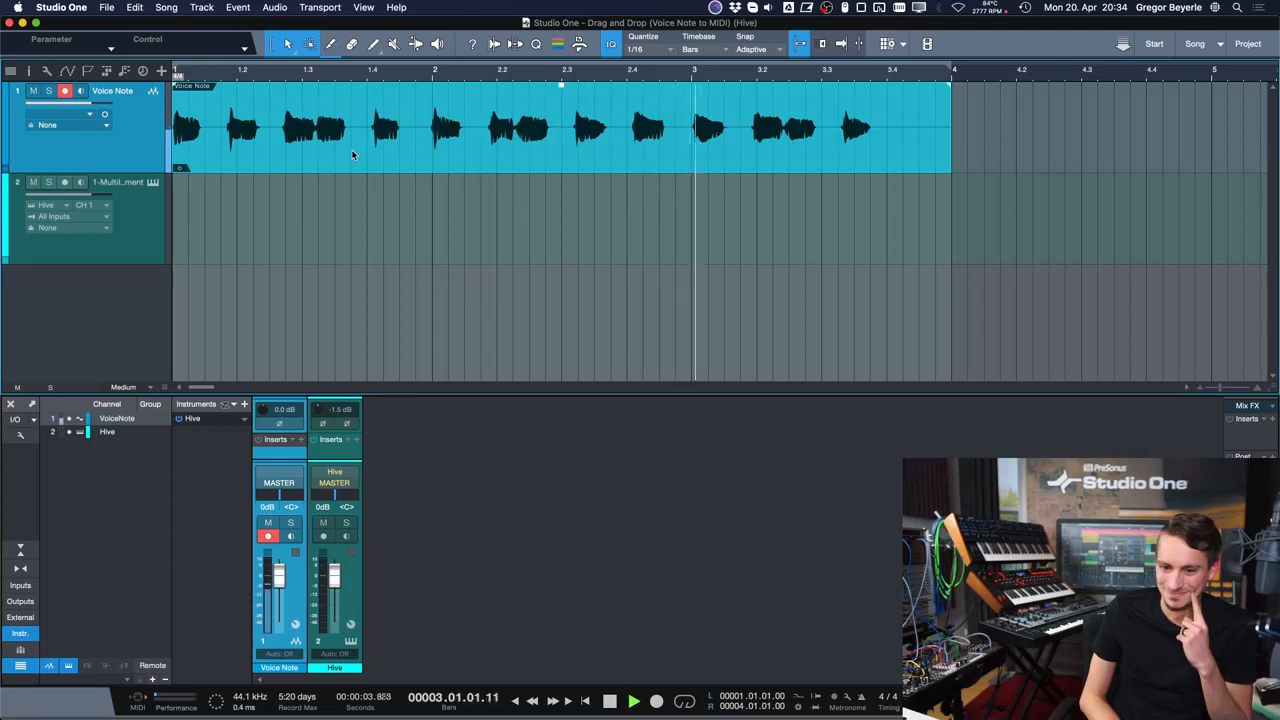
pyautogui.press('space')
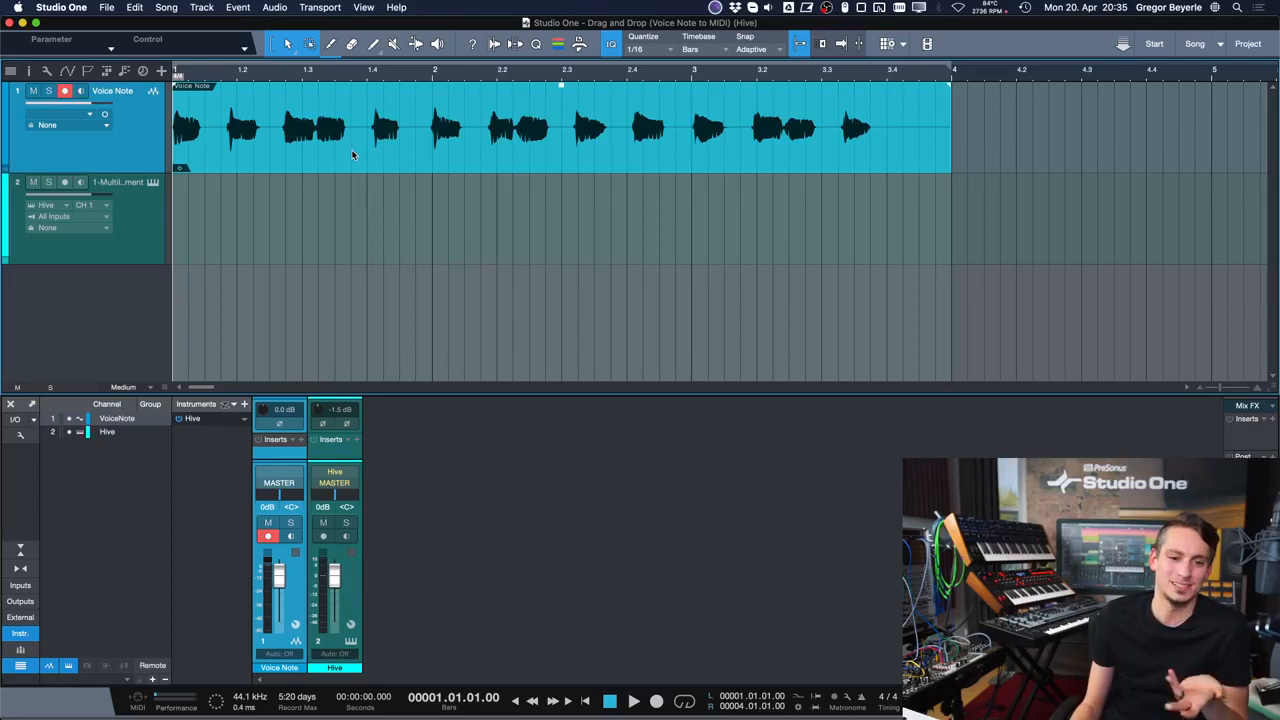
# - Open the Voice Note audio event for editing in Melodyne
pyautogui.rightClick(352, 154)
pyautogui.moveTo(494, 447)
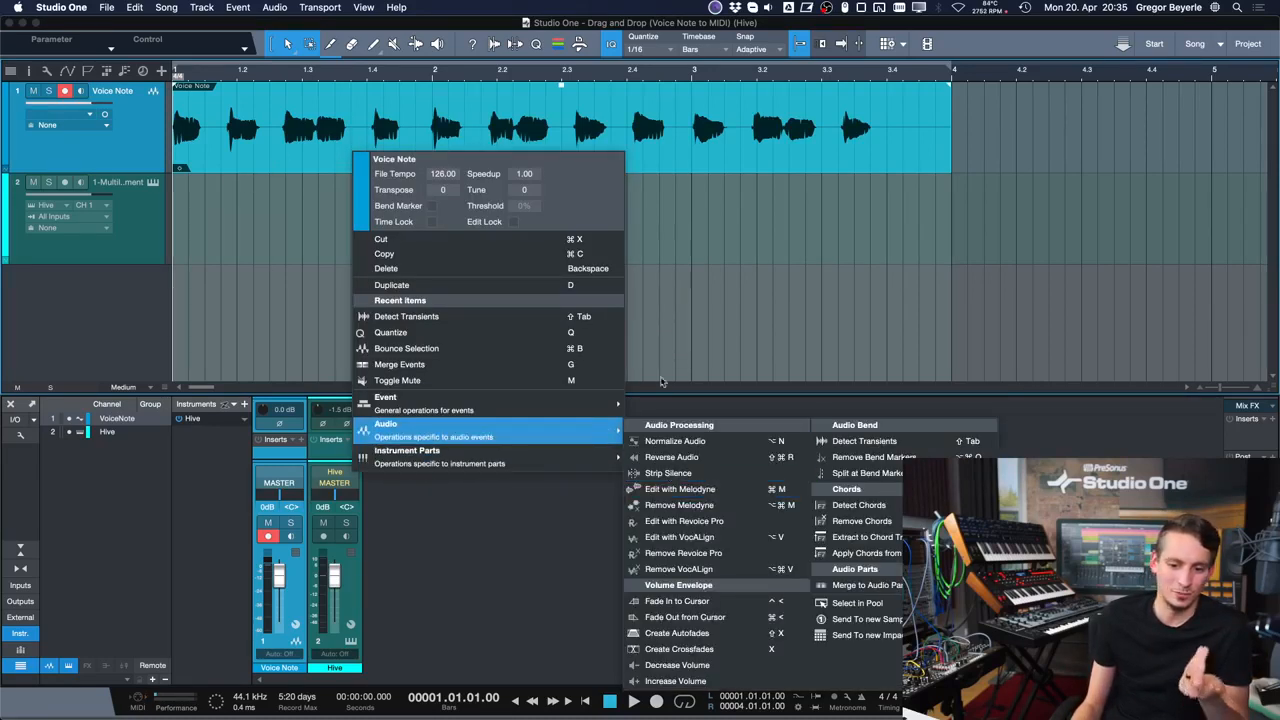
pyautogui.click(677, 290)
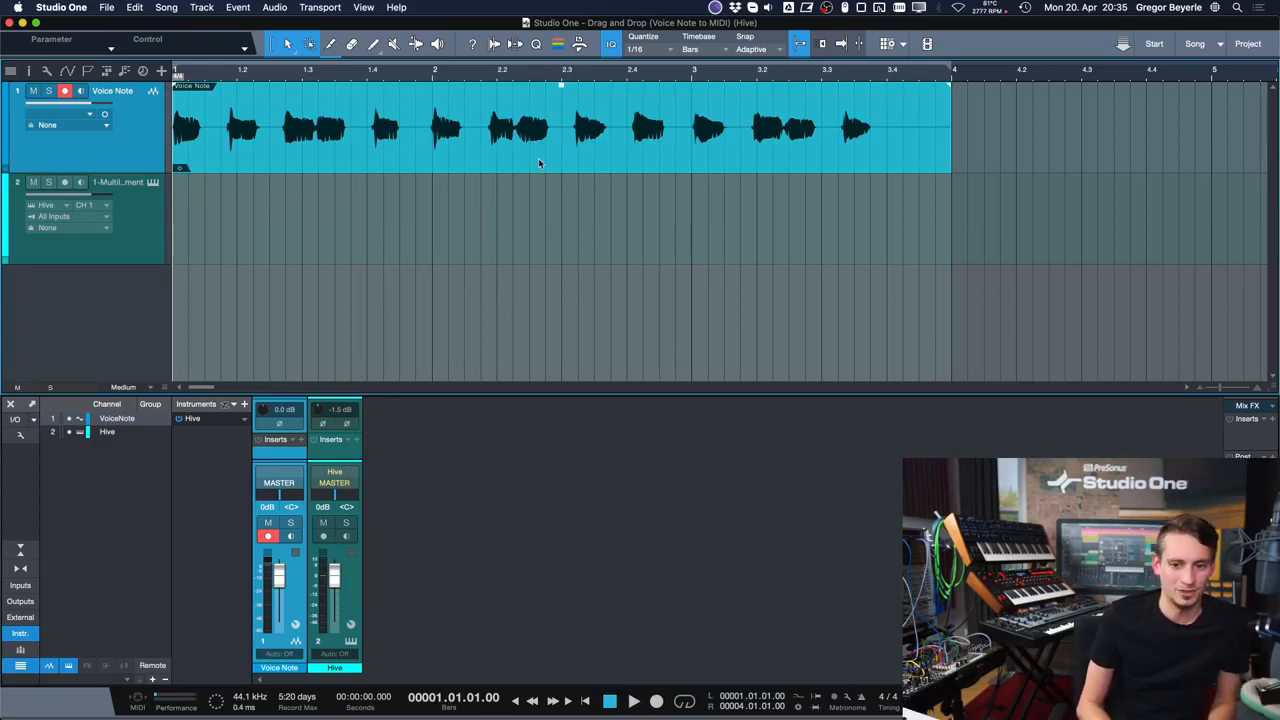
pyautogui.press('super+m')
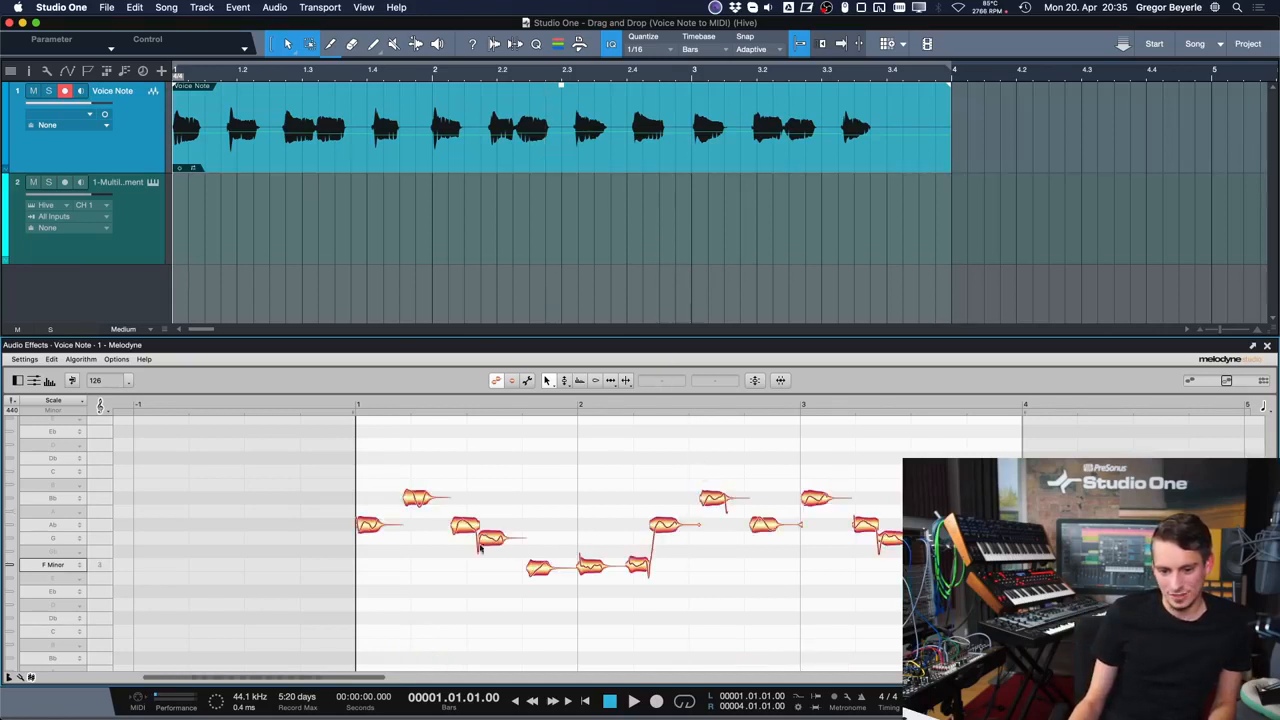
# - Raise the pitch of the F3 note just before bar 2 to +5 ct and close the Melodyne editor
pyautogui.click(540, 569)
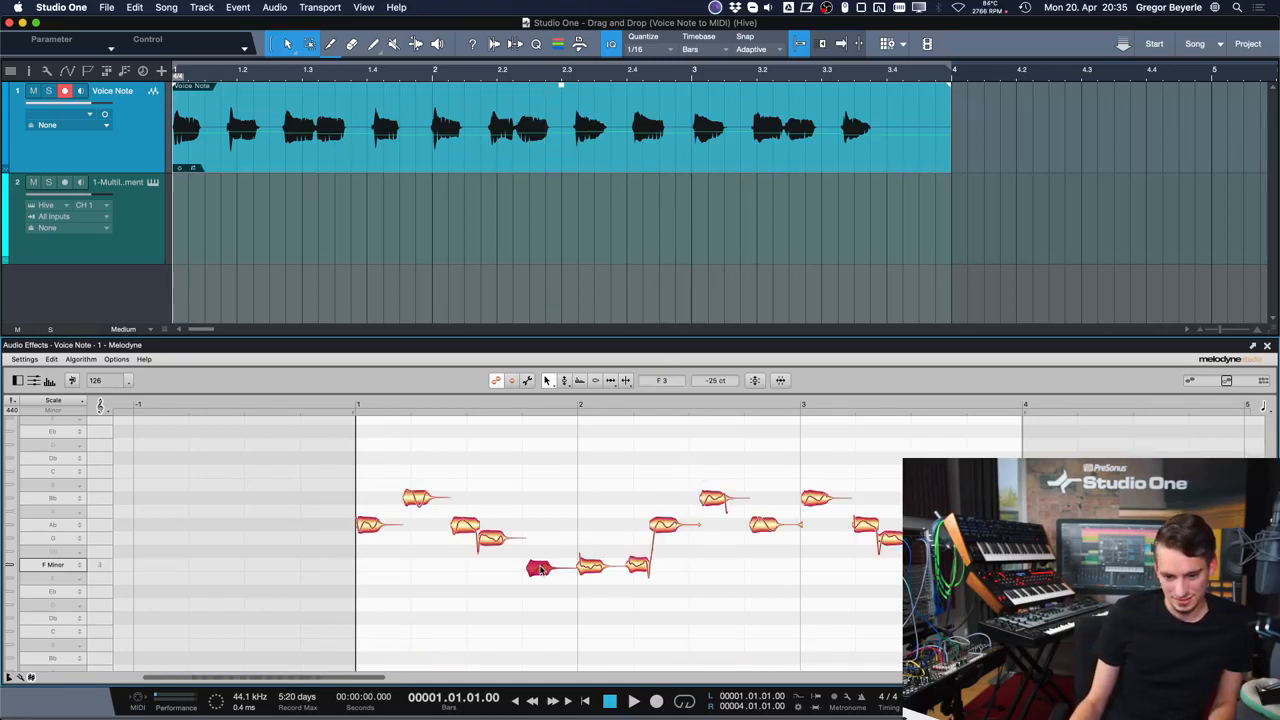
pyautogui.moveTo(543, 568); pyautogui.dragTo(543, 564)
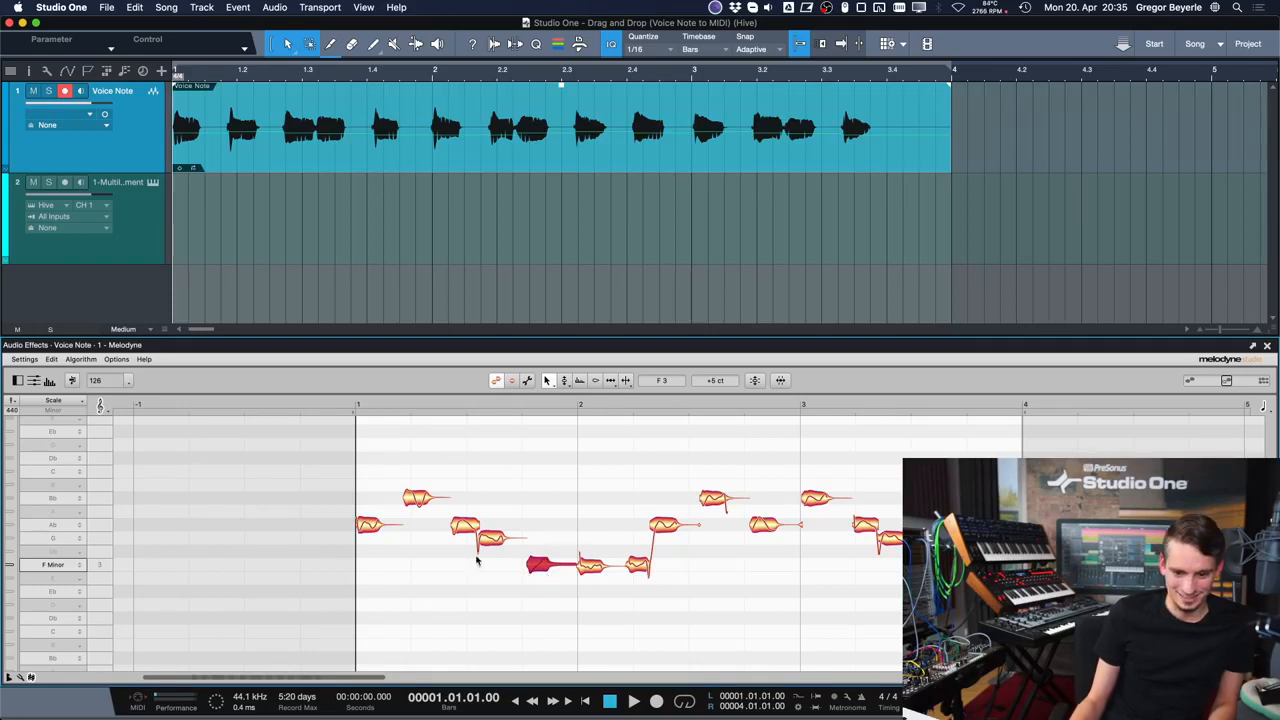
pyautogui.click(1266, 345)
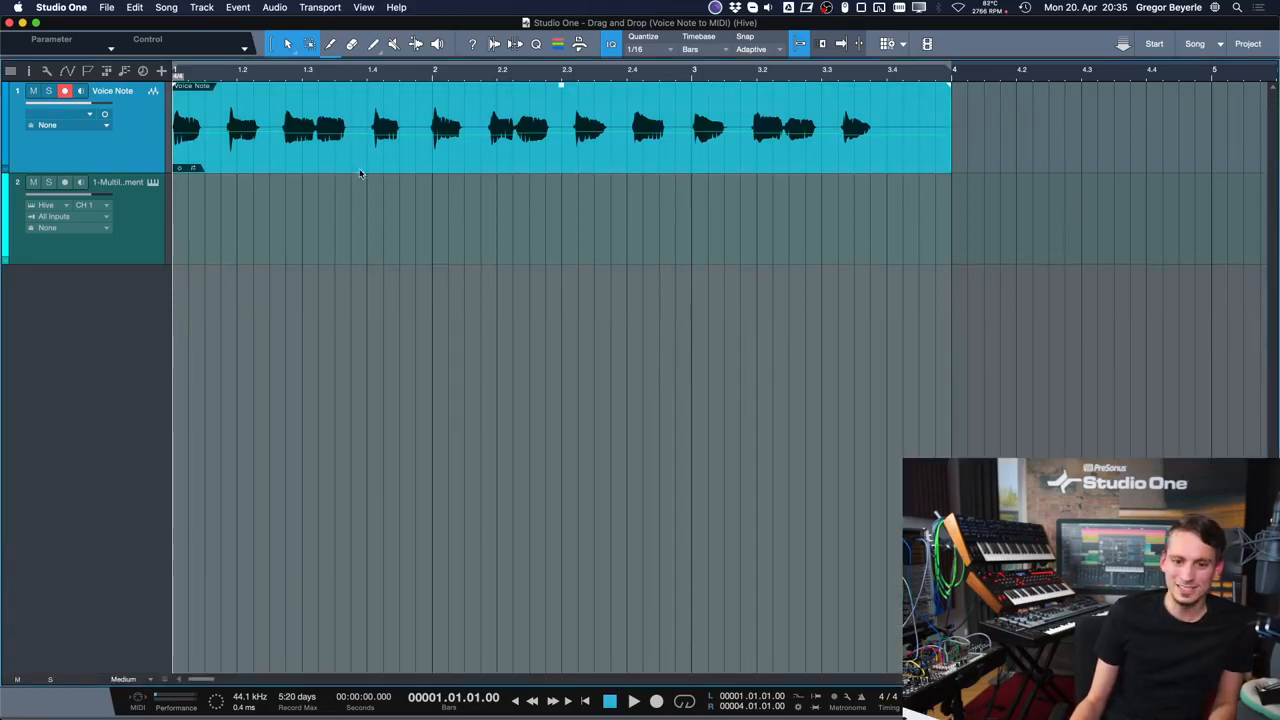
# - Convert the Voice Note audio into a note part on the Hive instrument track and briefly view the Hive synth
pyautogui.moveTo(318, 145); pyautogui.dragTo(313, 205)
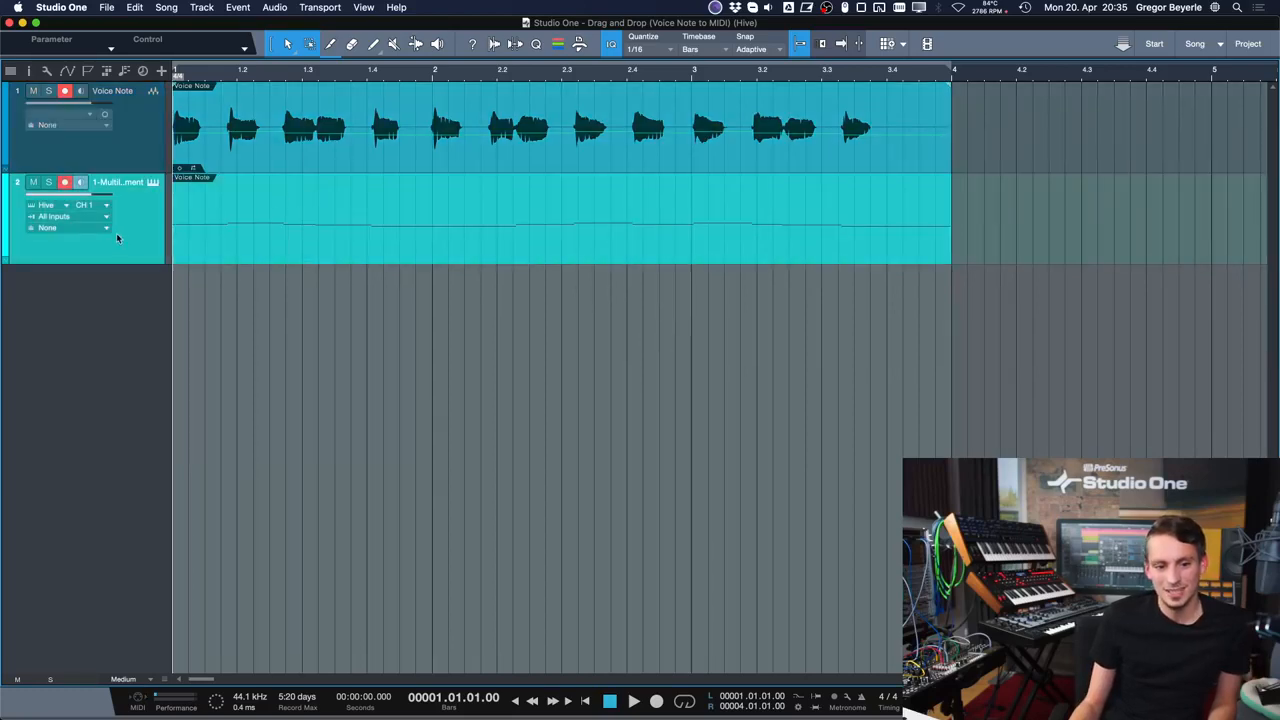
pyautogui.click(152, 182)
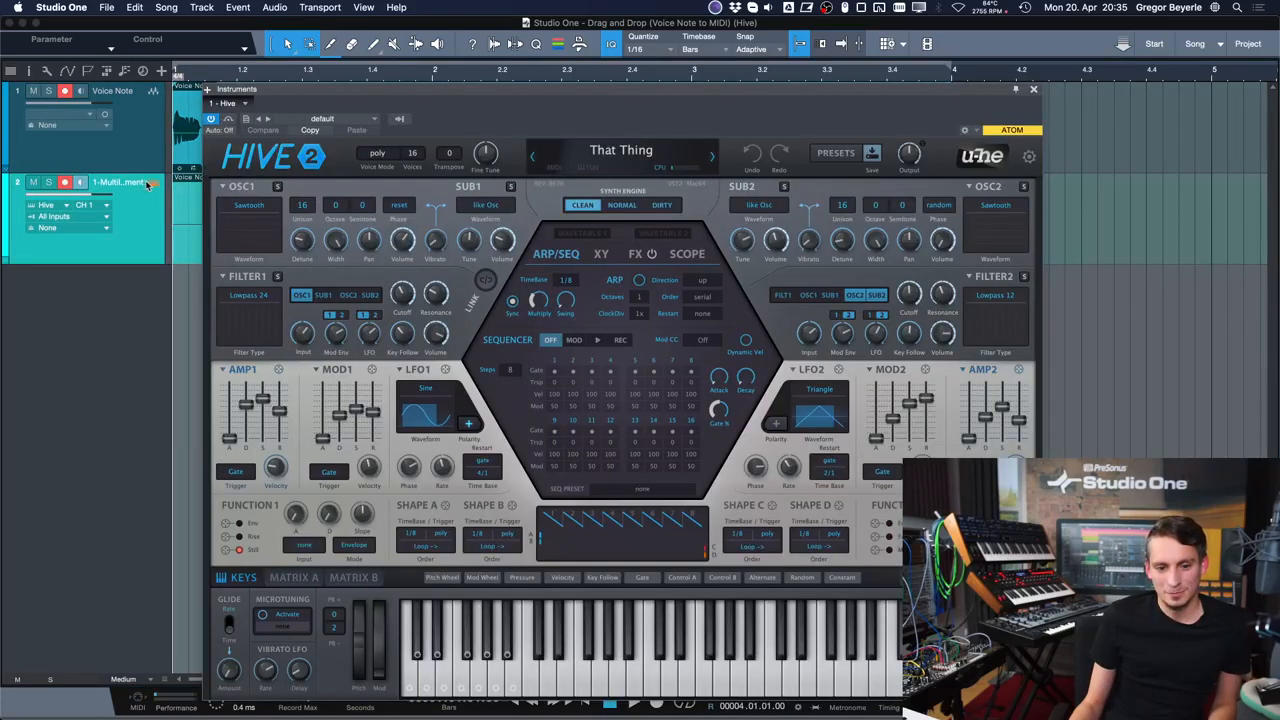
pyautogui.click(152, 182)
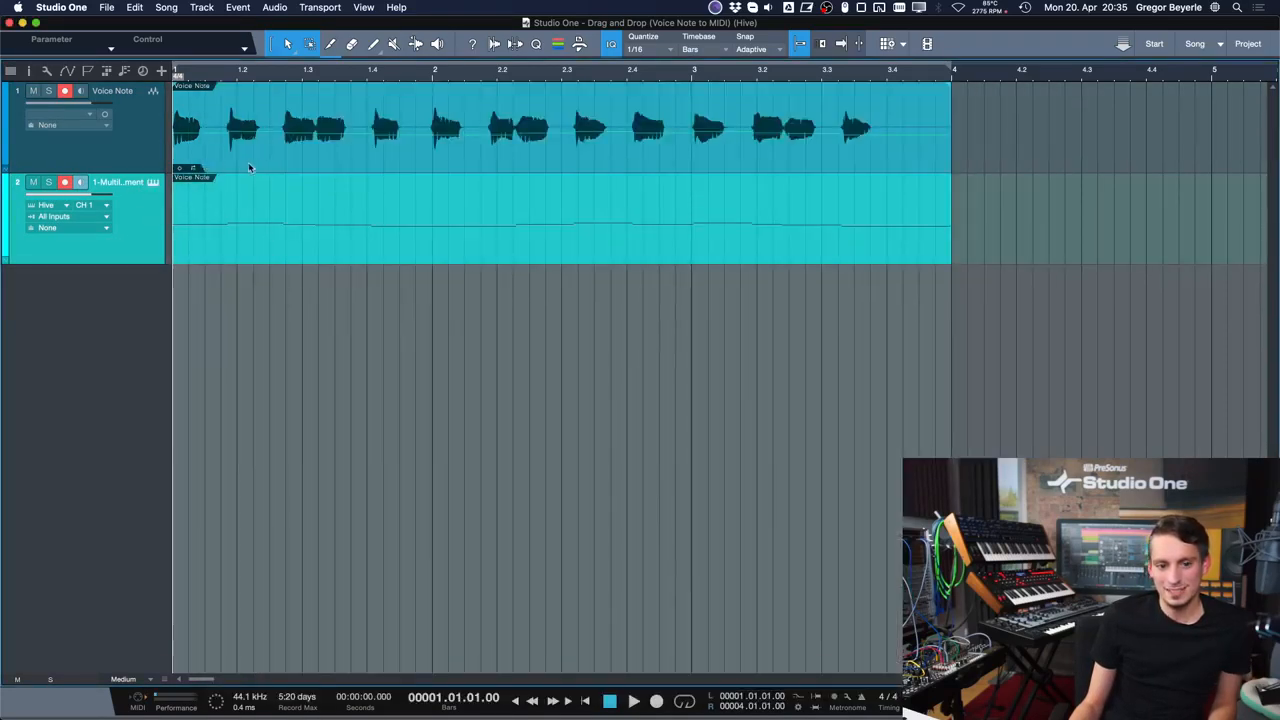
# - Play the Voice Note audio together with the converted Hive part
pyautogui.click(295, 155)
pyautogui.press('space')
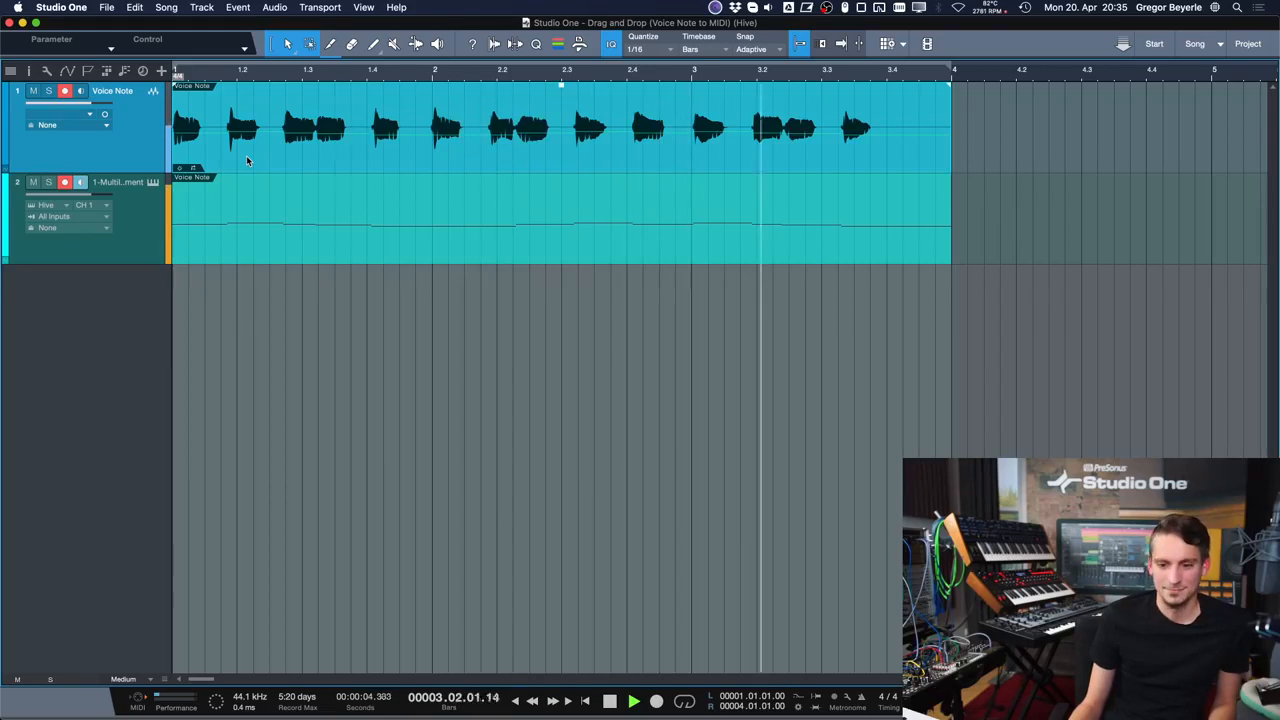
pyautogui.press('space')
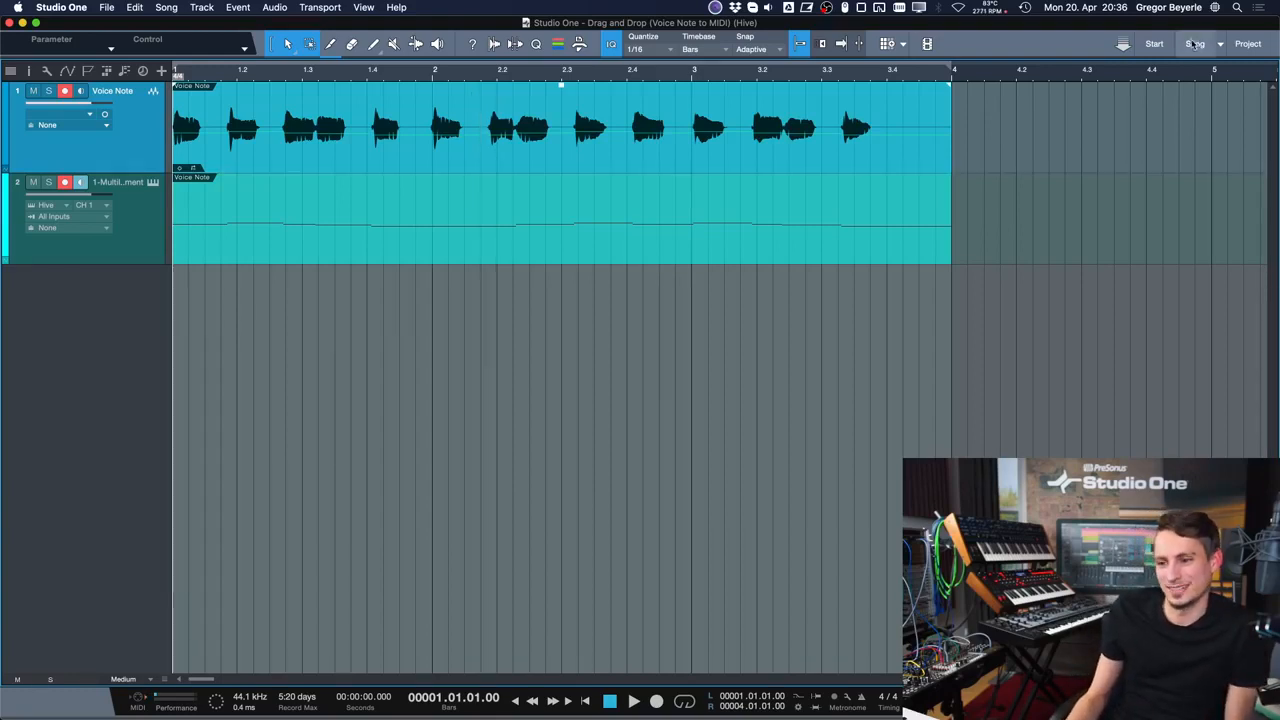
# - Open the recent song From basic Parts to groovy Pattern and play the looped Warehouse Tech 123BPM part
pyautogui.click(1154, 43)
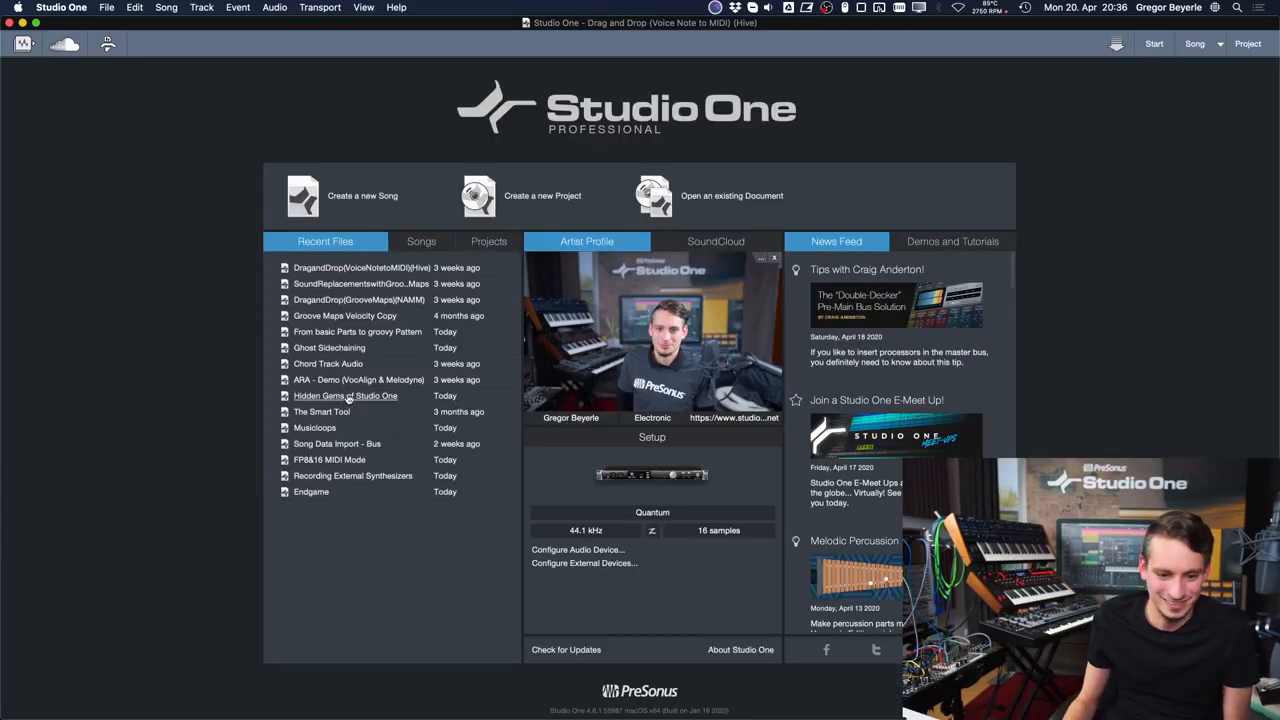
pyautogui.click(350, 331)
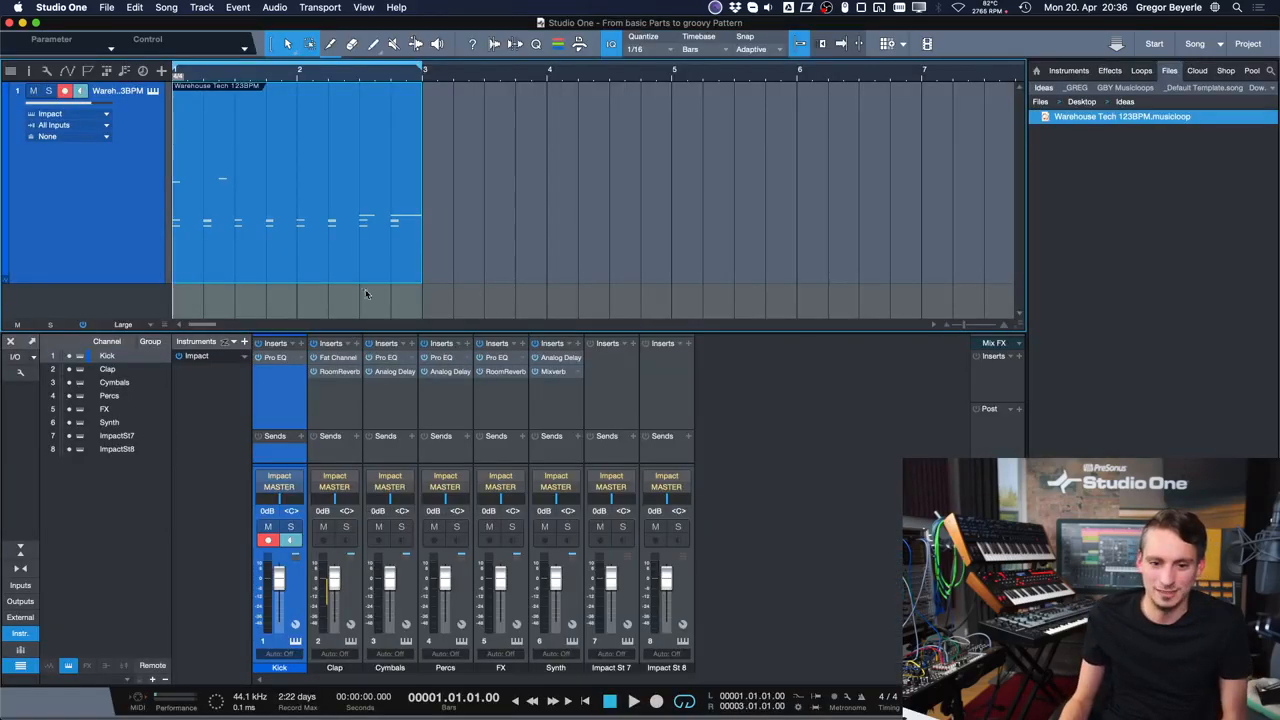
pyautogui.press('space')
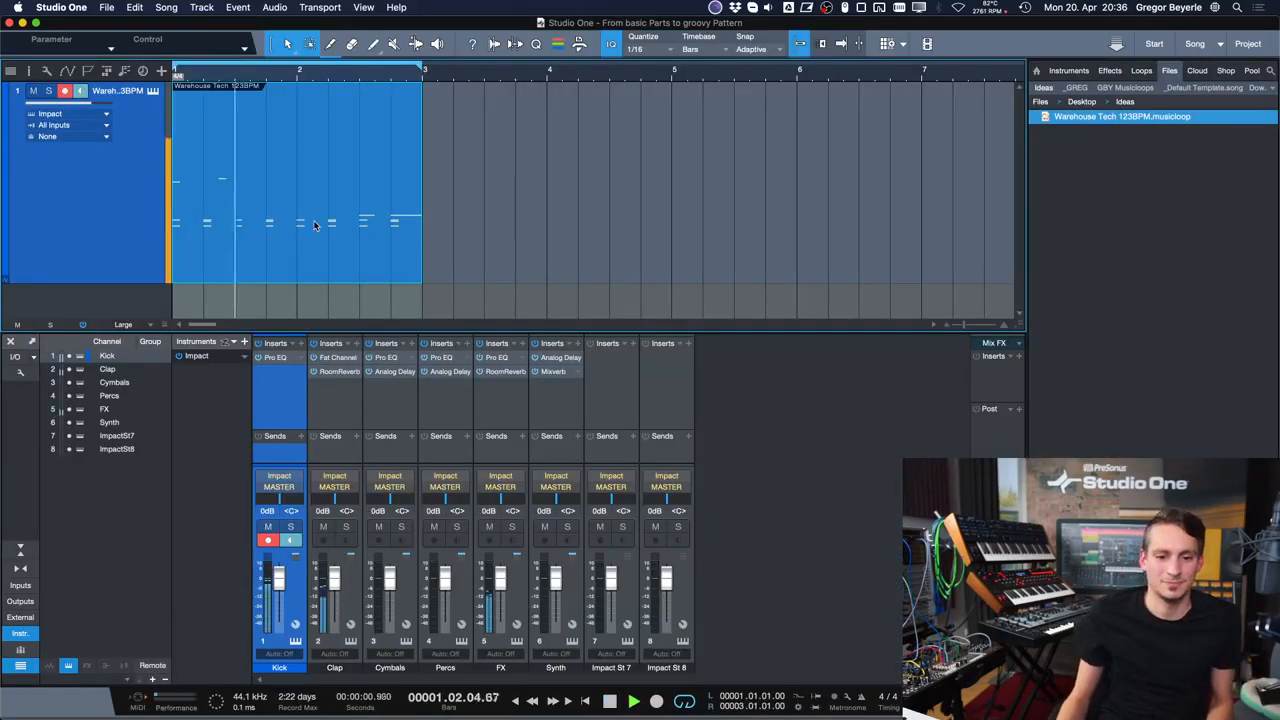
pyautogui.press('e')
pyautogui.hscroll(-3, 410, 244)
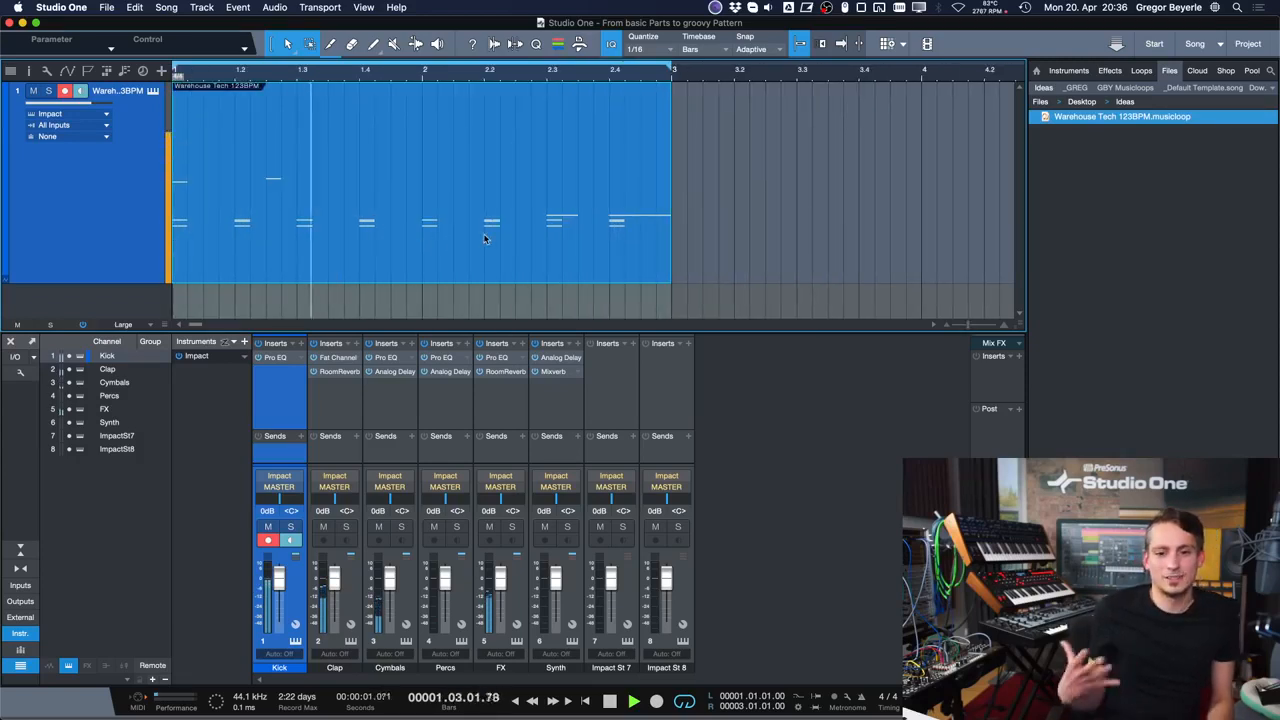
pyautogui.press('space')
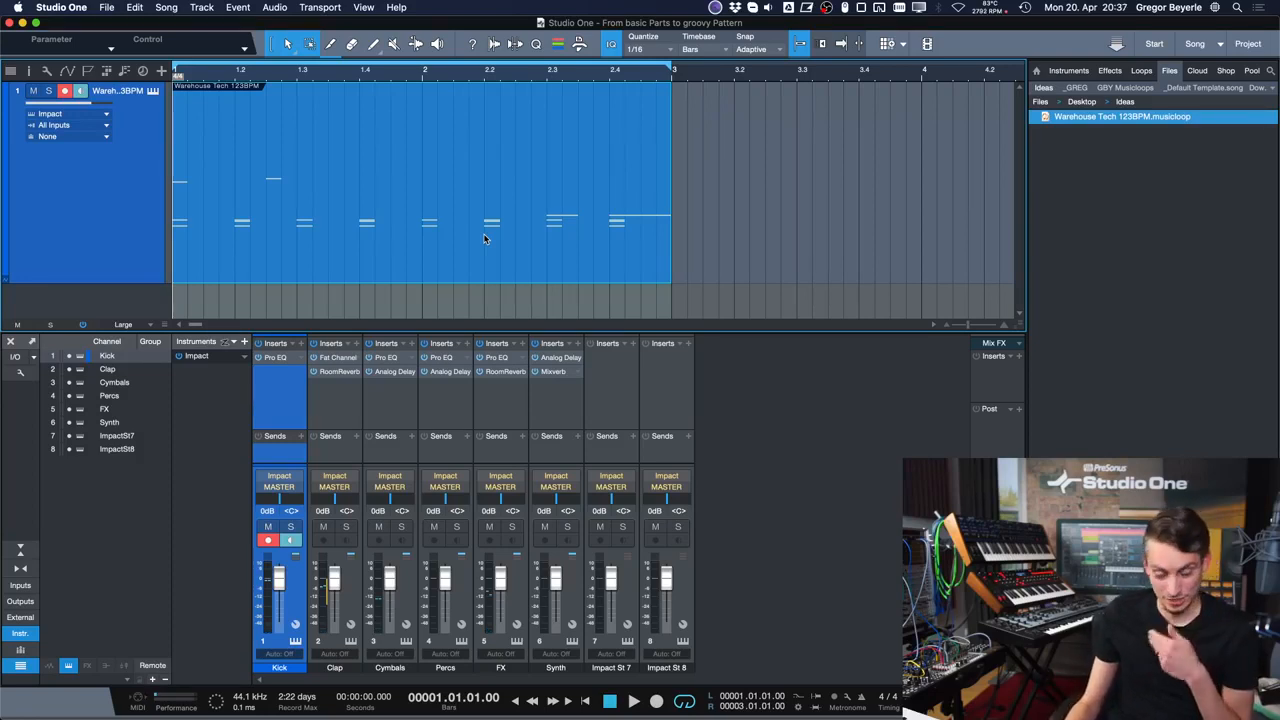
# - Convert the Warehouse Tech 123BPM instrument part to a pattern and audition it in the pattern editor
pyautogui.rightClick(484, 238)
pyautogui.moveTo(668, 502)
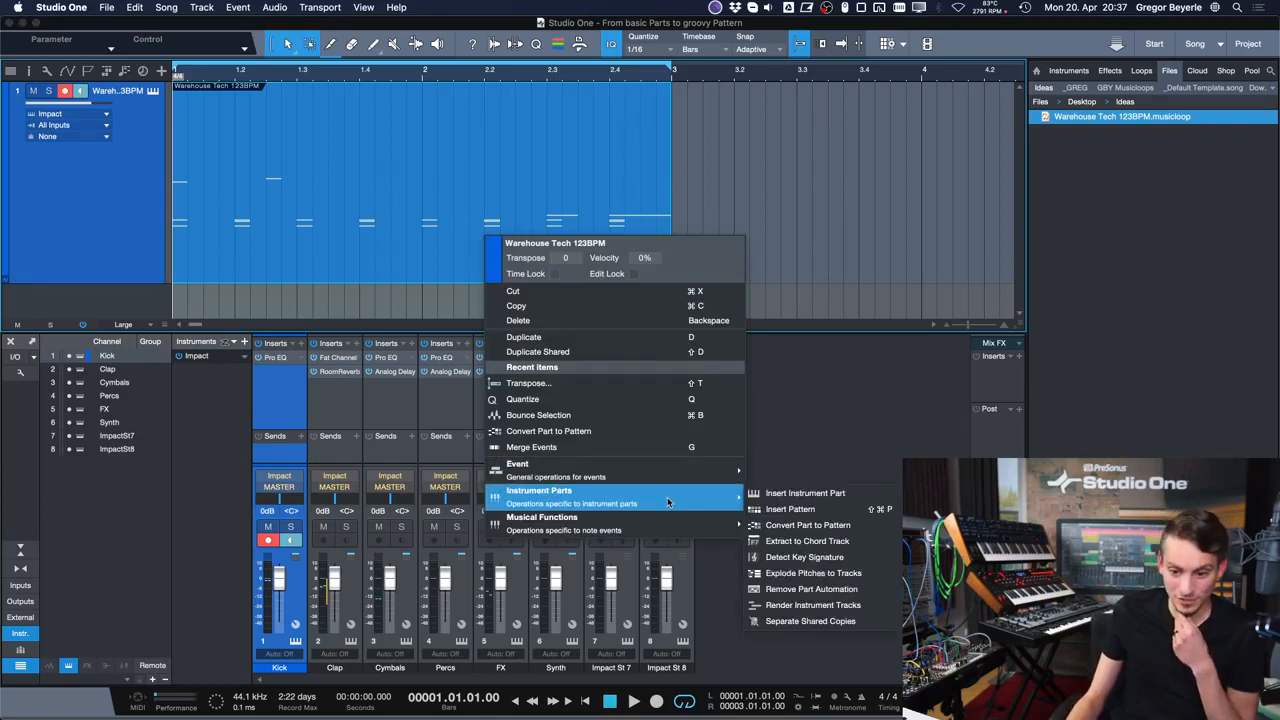
pyautogui.click(788, 525)
pyautogui.doubleClick(502, 215)
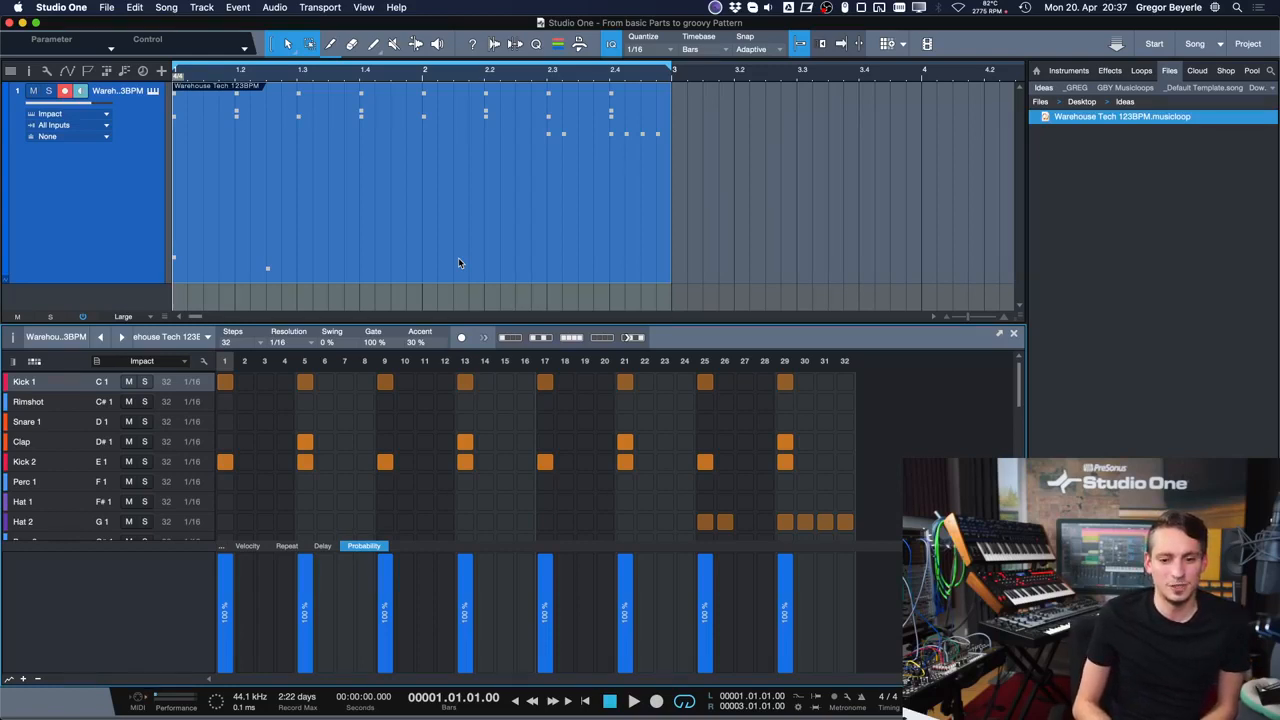
pyautogui.press('space')
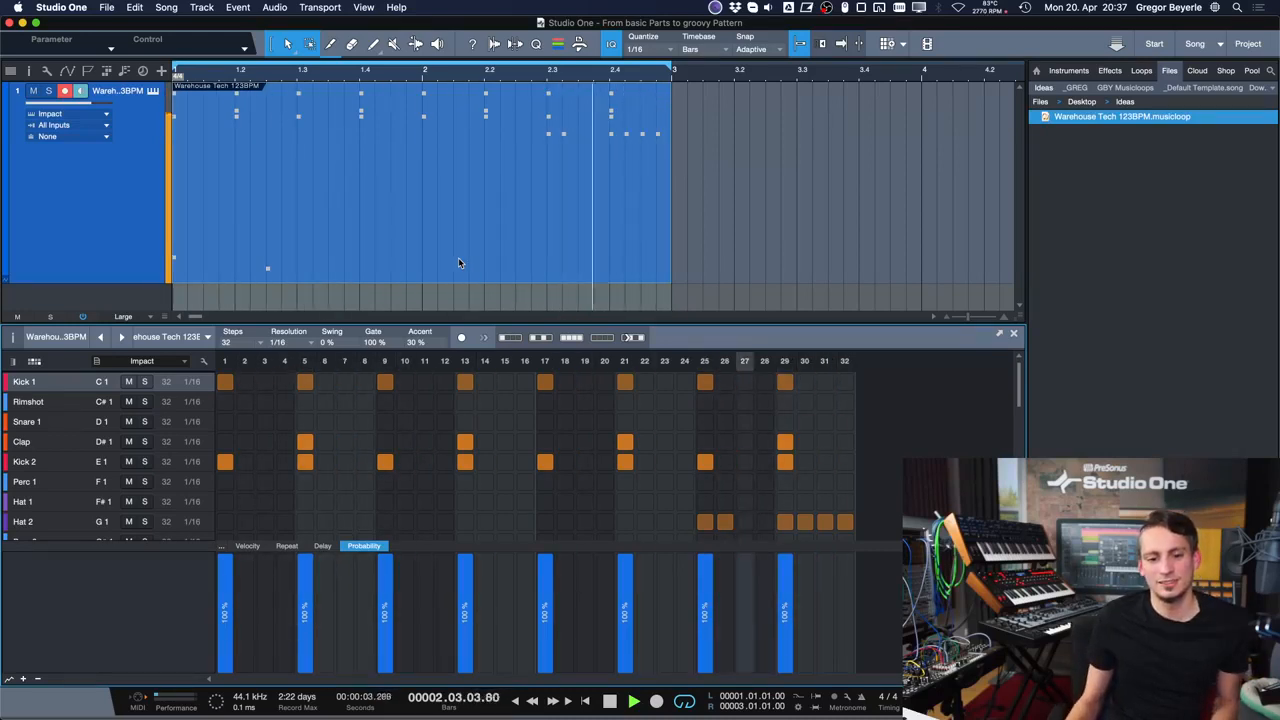
pyautogui.press('space')
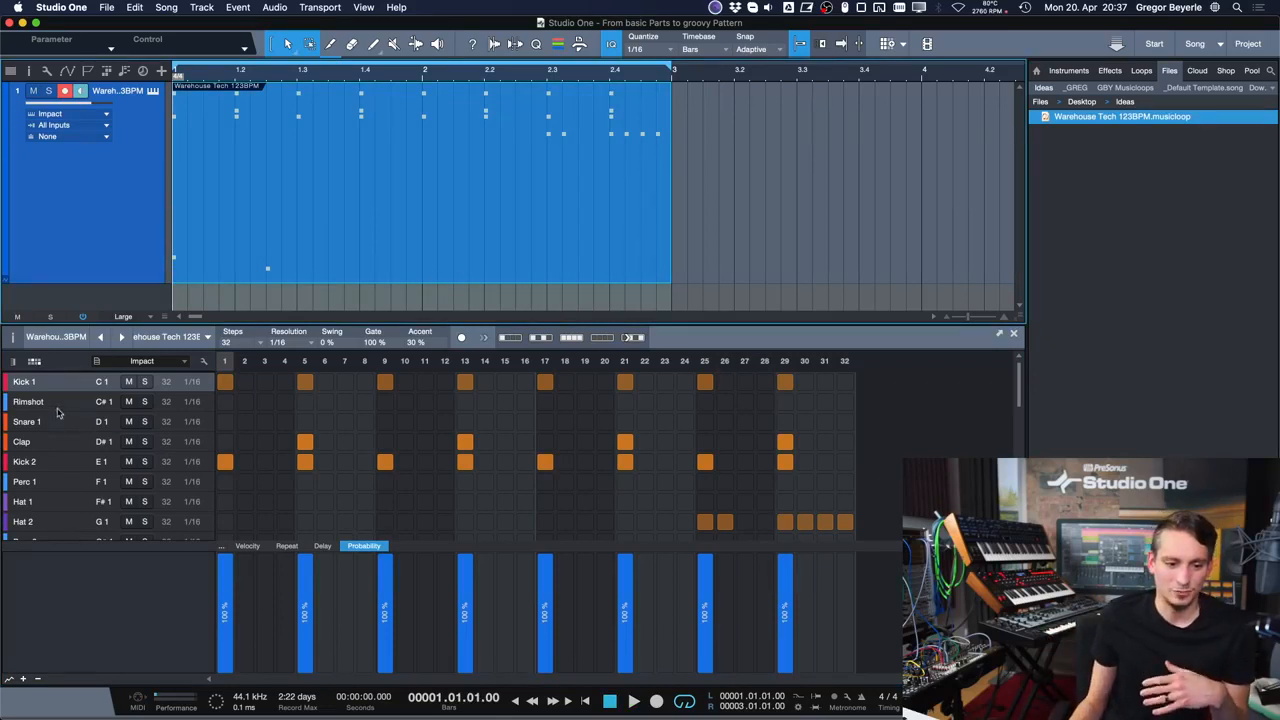
# - Add Rimshot hits on steps 3 and 11 of the pattern while playing it back
pyautogui.click(28, 440)
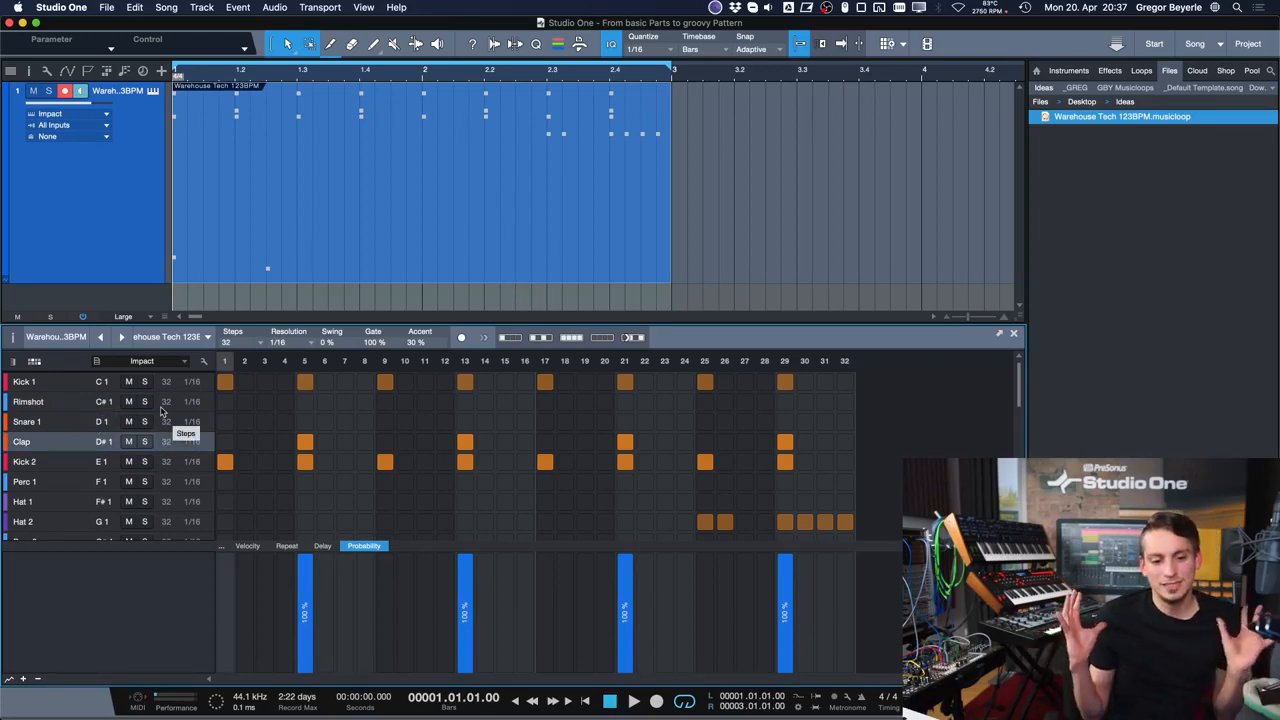
pyautogui.click(66, 401)
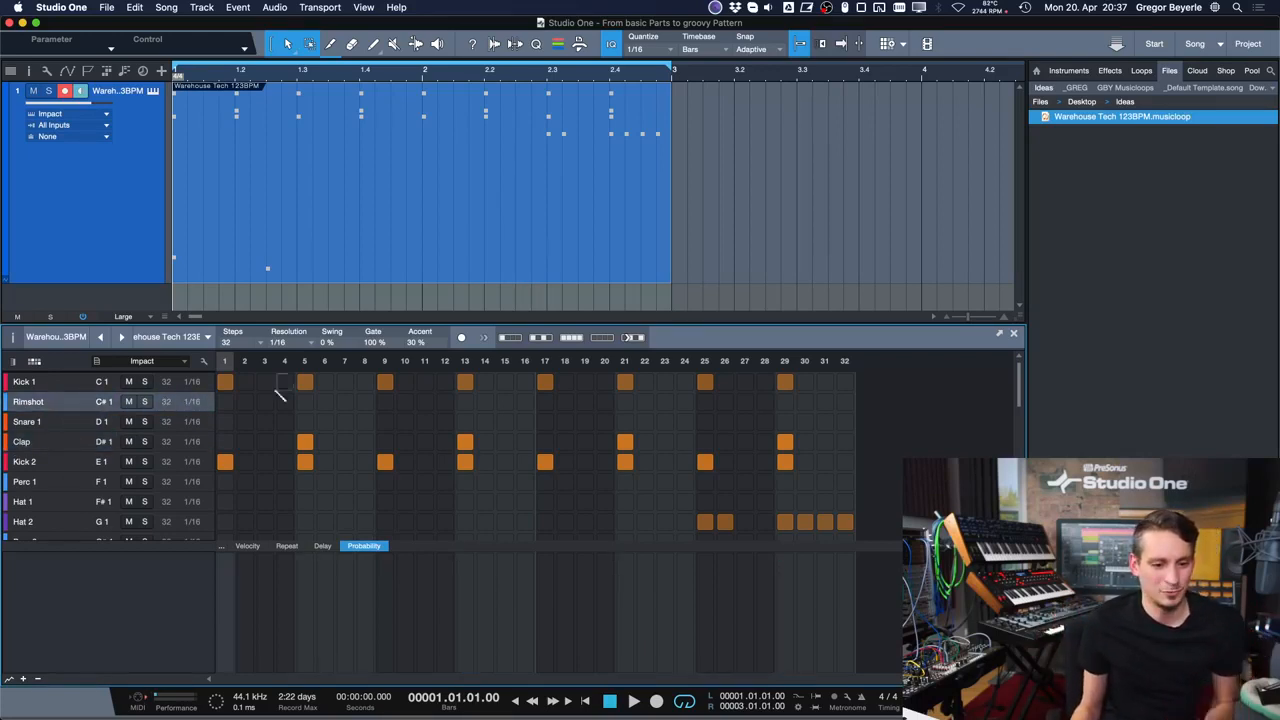
pyautogui.click(264, 401)
pyautogui.press('space')
pyautogui.click(424, 401)
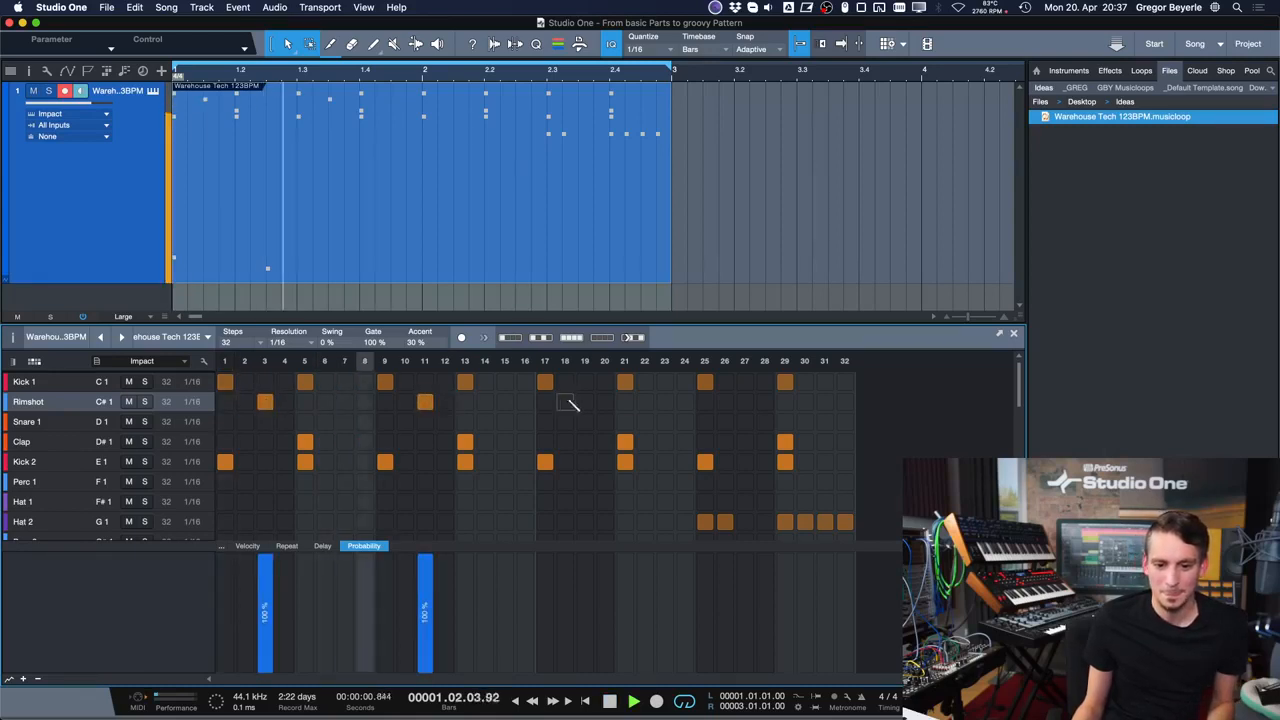
pyautogui.click(644, 401)
pyautogui.click(644, 401)
pyautogui.press('space')
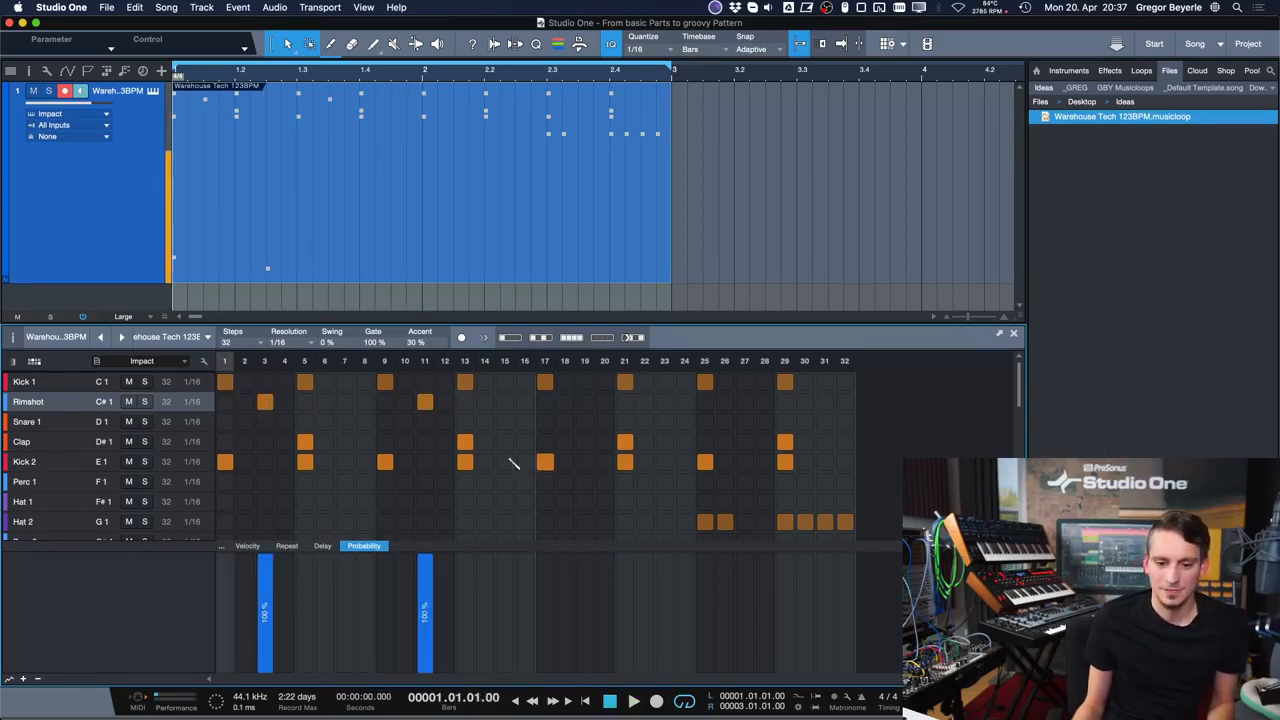
# - Set the Rimshot lane's length to 3 steps, then remove and re-enter its hit on step 3 to compare during playback
pyautogui.click(167, 402)
pyautogui.press('Return')
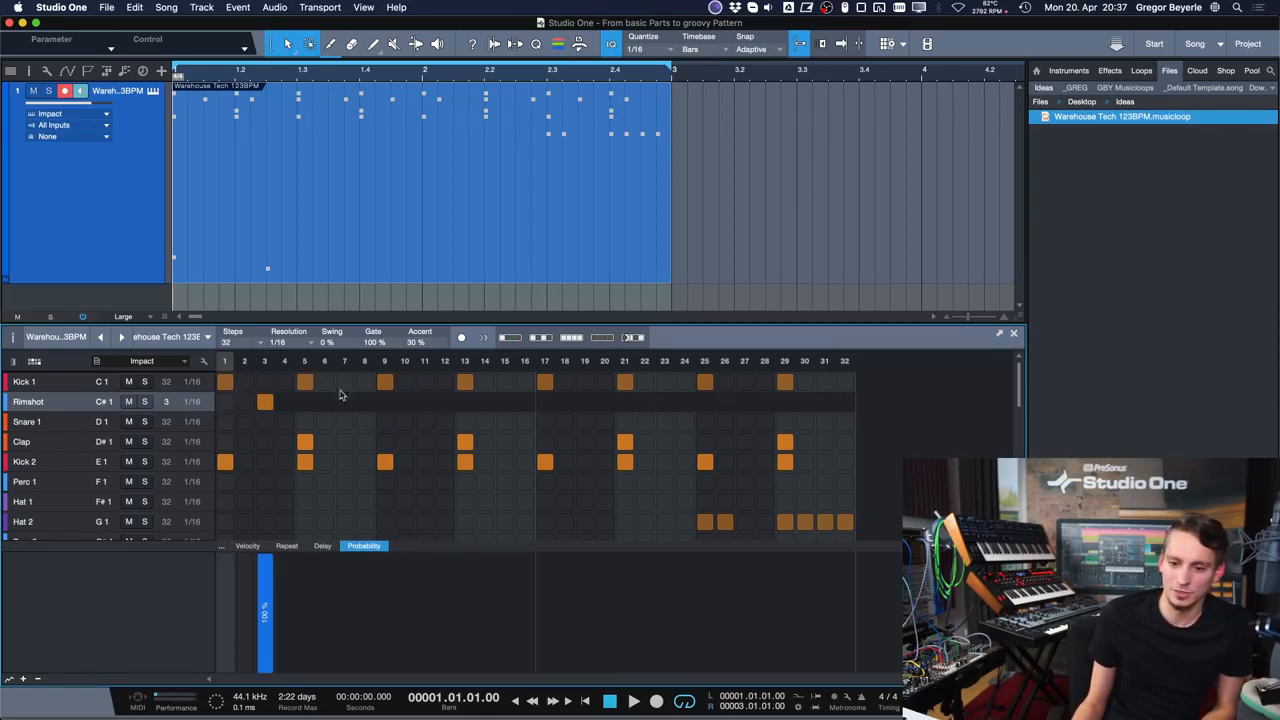
pyautogui.click(262, 404)
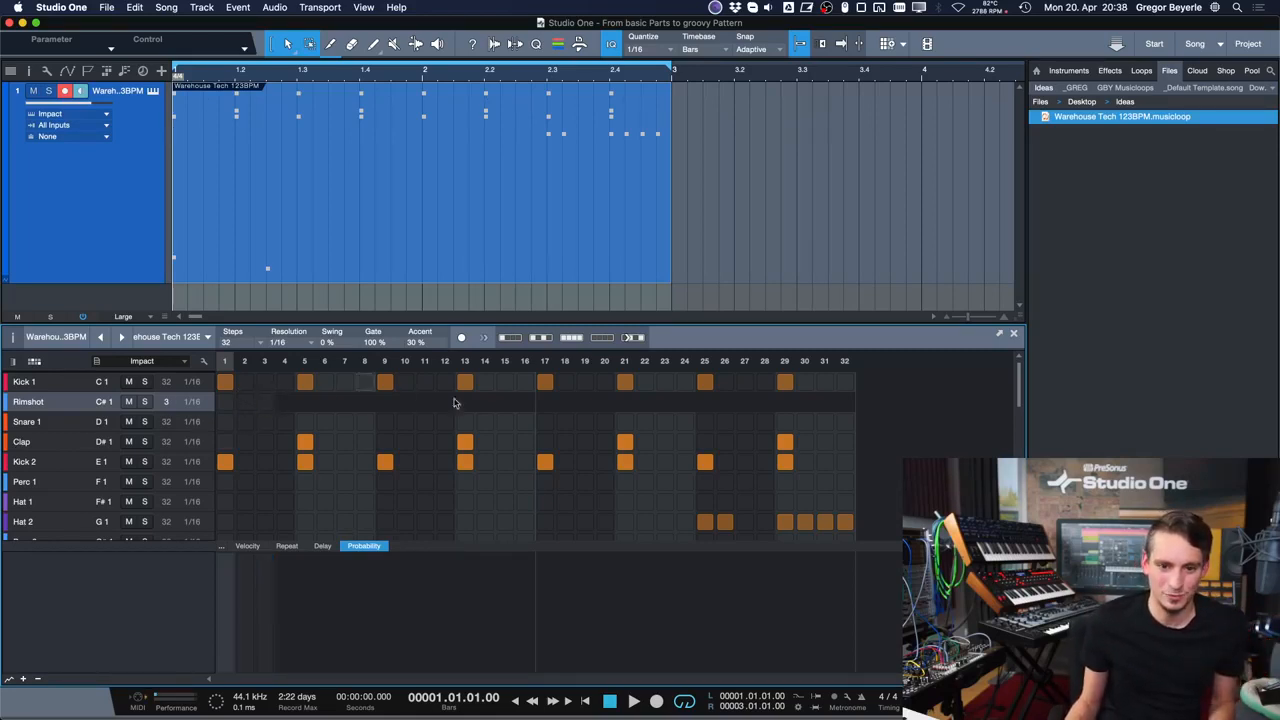
pyautogui.press('space')
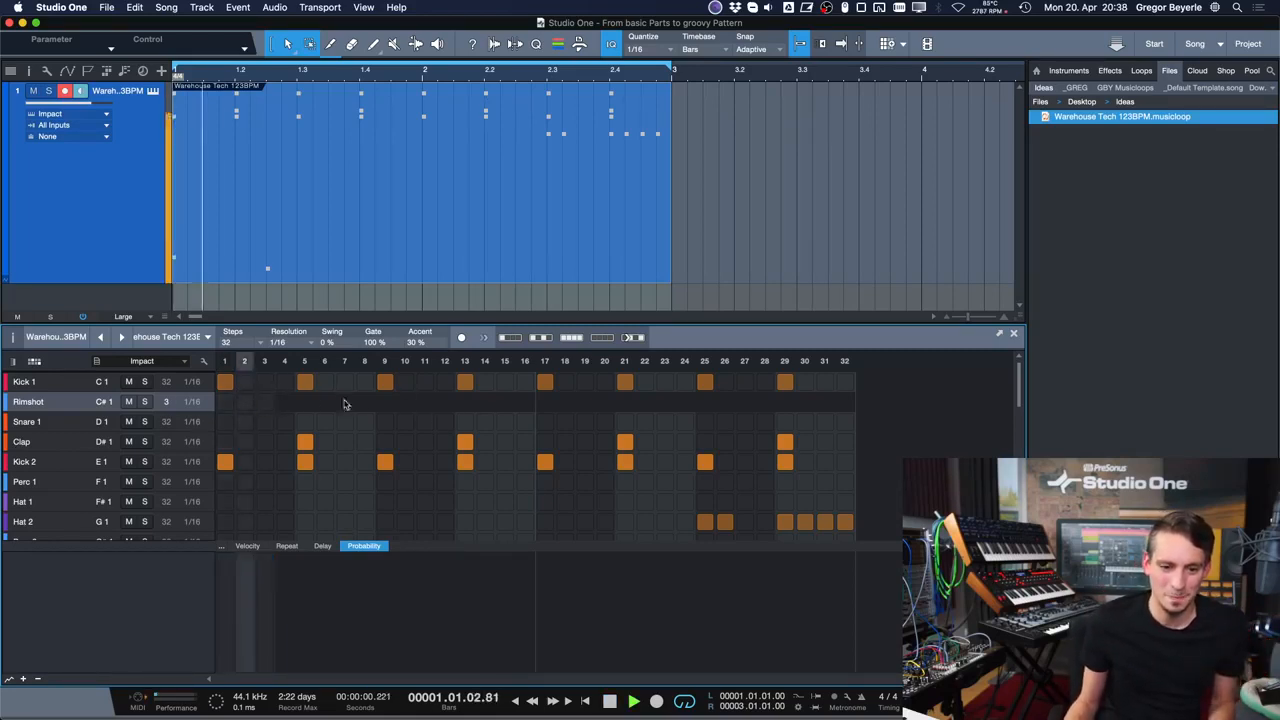
pyautogui.click(265, 402)
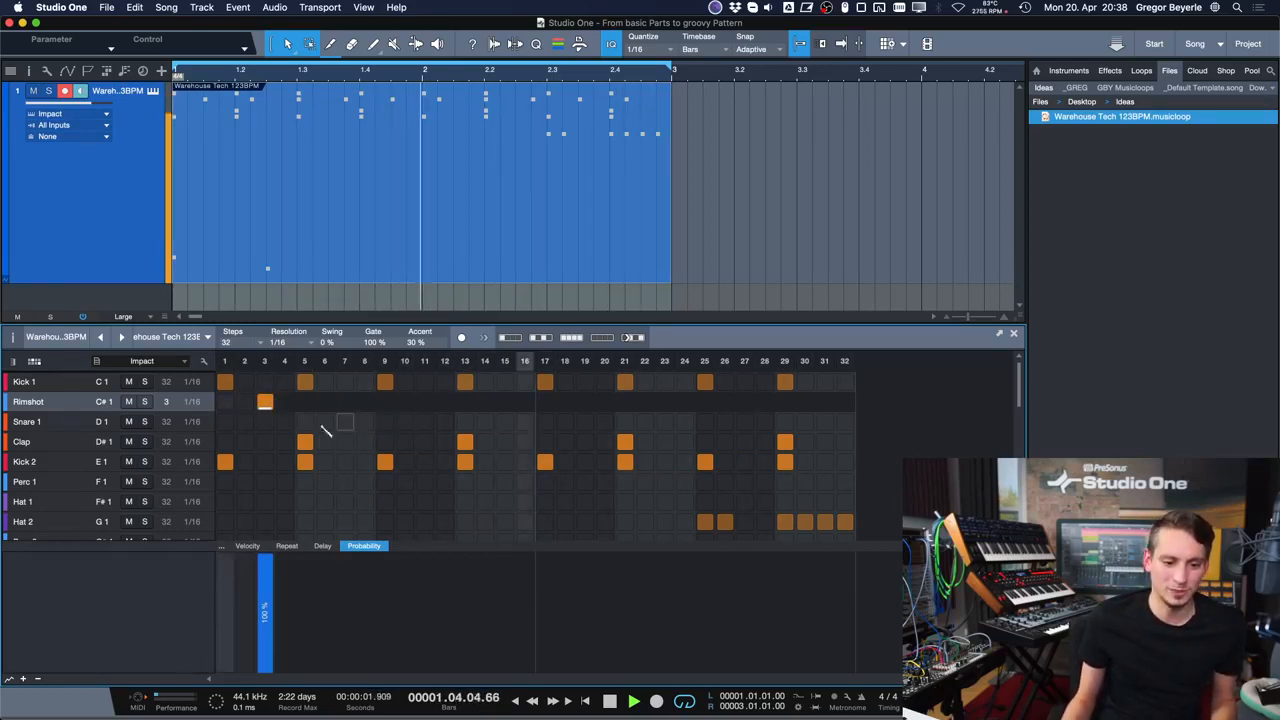
# - Set the Hat 1 lane's length to 2 steps and stop playback
pyautogui.click(166, 503)
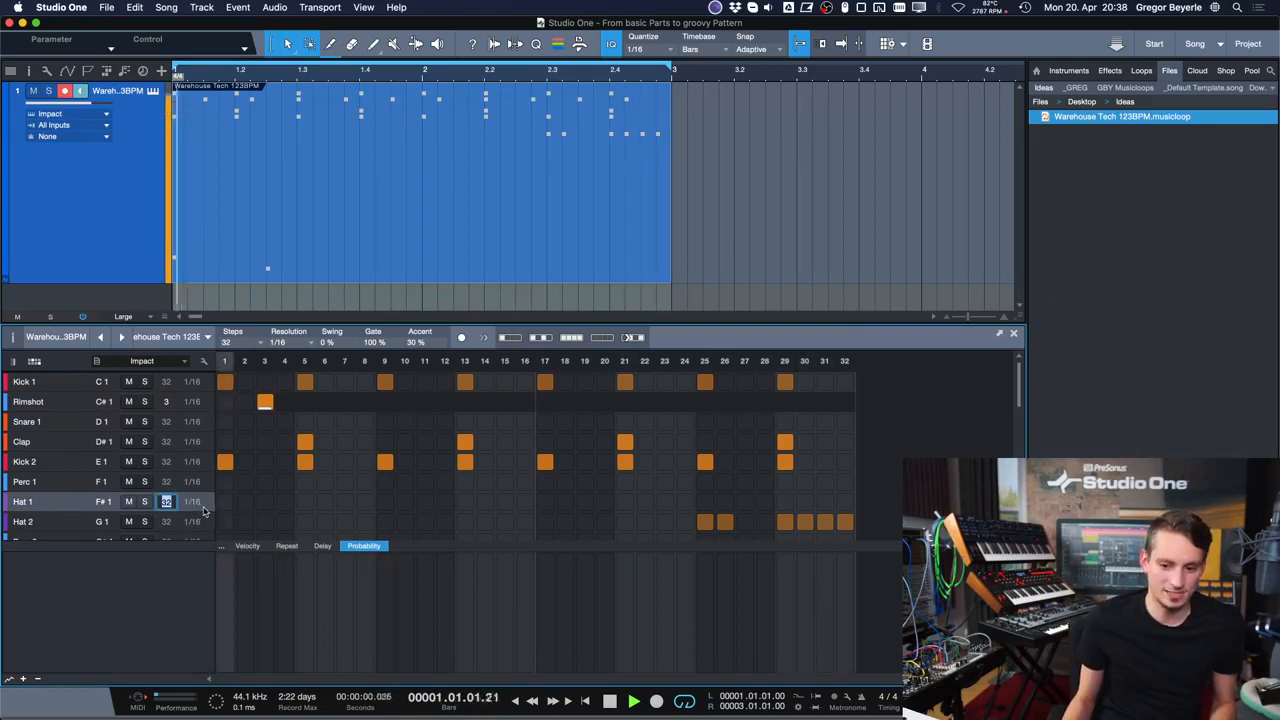
pyautogui.write('2')
pyautogui.press('Return')
pyautogui.press('space')
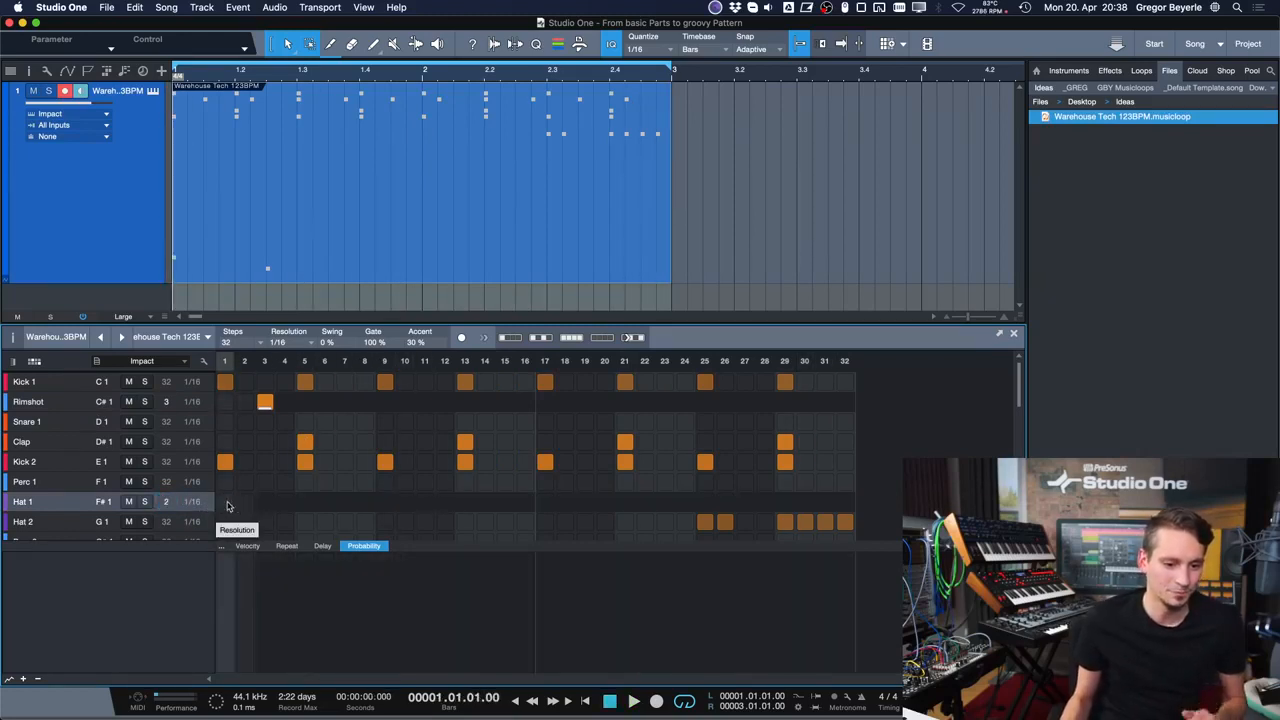
# - Add Hat 1 hits on steps 2 and 1 while playing the pattern, then stop playback
pyautogui.click(247, 502)
pyautogui.press('space')
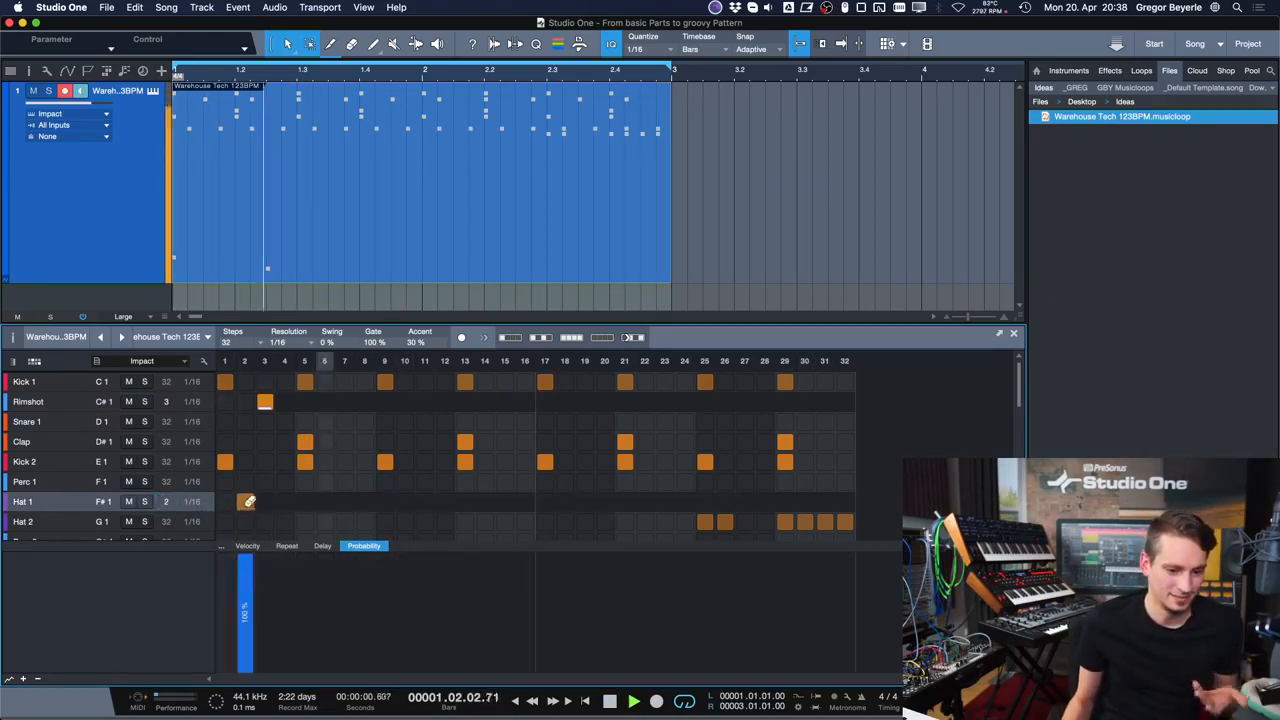
pyautogui.click(227, 501)
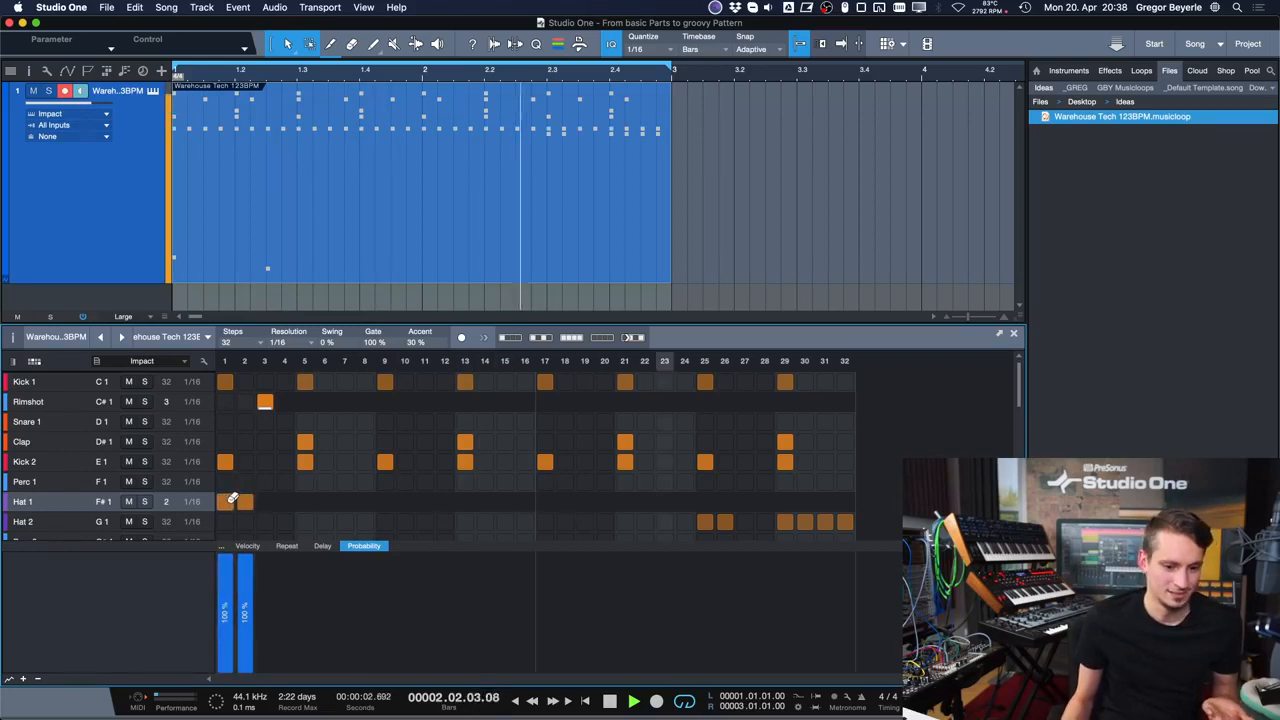
pyautogui.moveTo(229, 501)
pyautogui.mouseDown()
pyautogui.moveTo(270, 508)
pyautogui.moveTo(248, 508)
pyautogui.mouseUp()
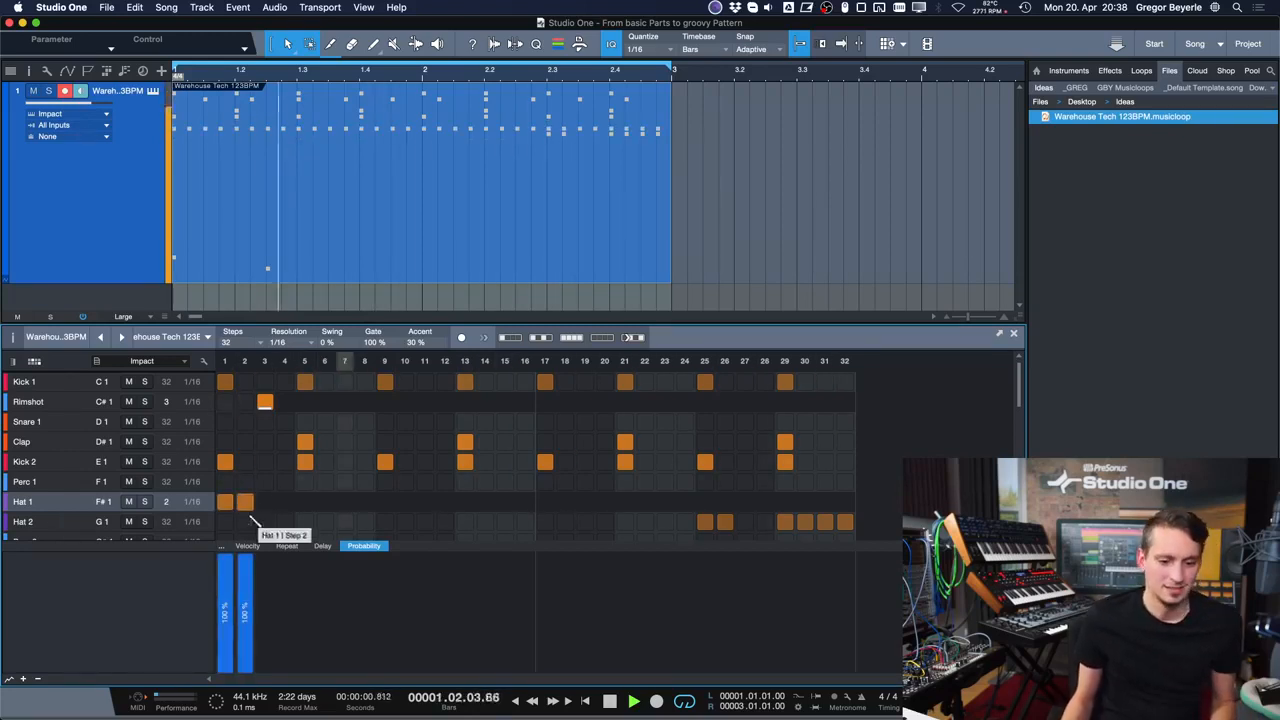
pyautogui.press('space')
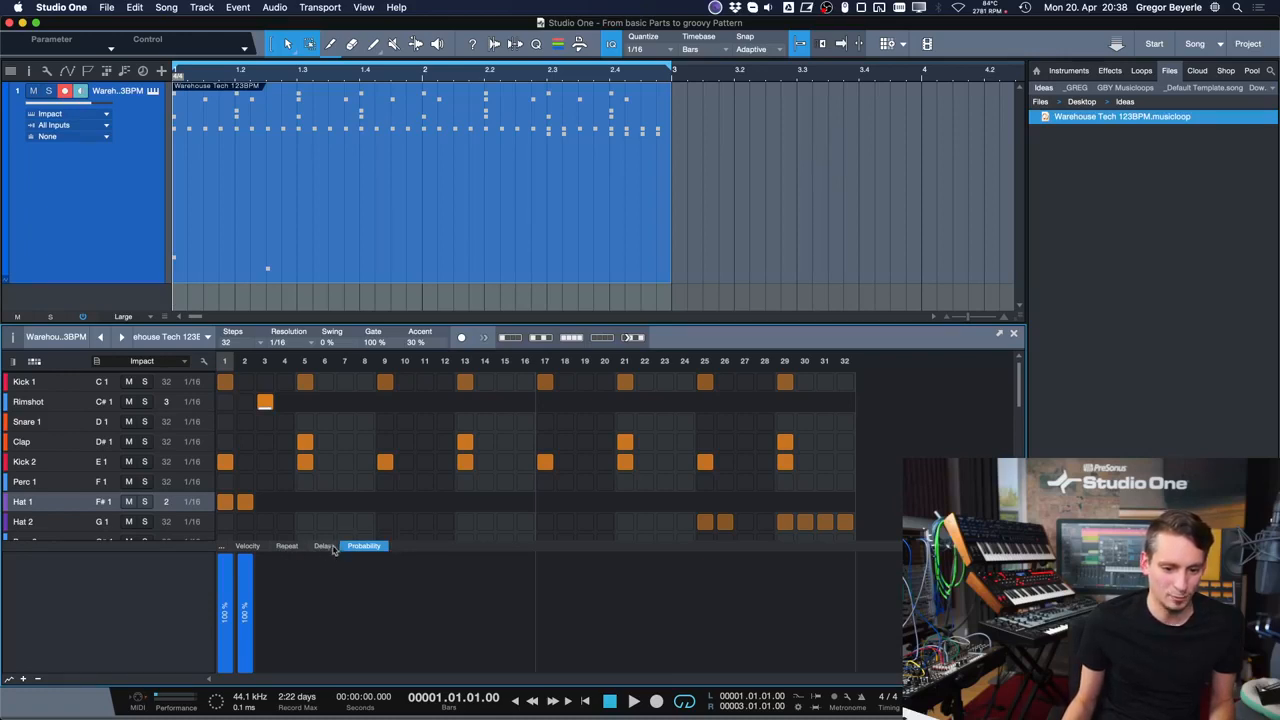
# - Lower the probability of both Hat 1 hits to 42% and start playback to hear the change
pyautogui.moveTo(250, 595); pyautogui.dragTo(249, 621)
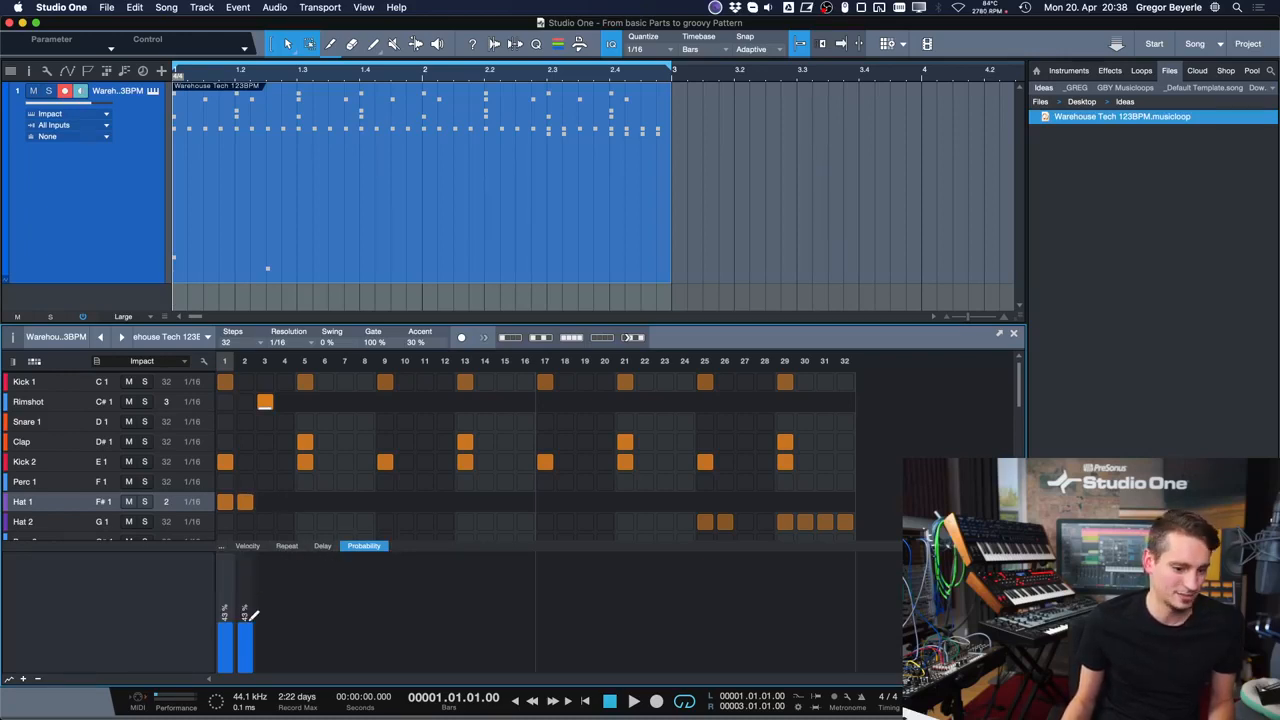
pyautogui.press('space')
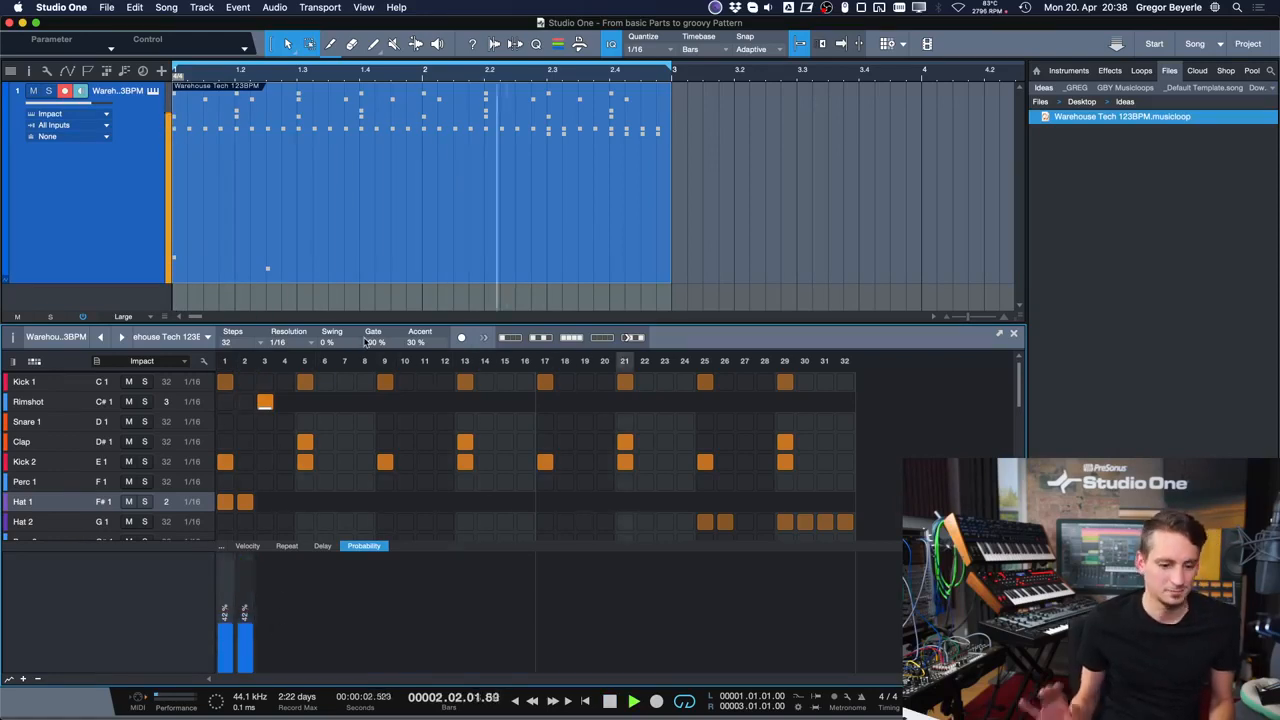
pyautogui.click(812, 229)
pyautogui.press('w')
pyautogui.press('w')
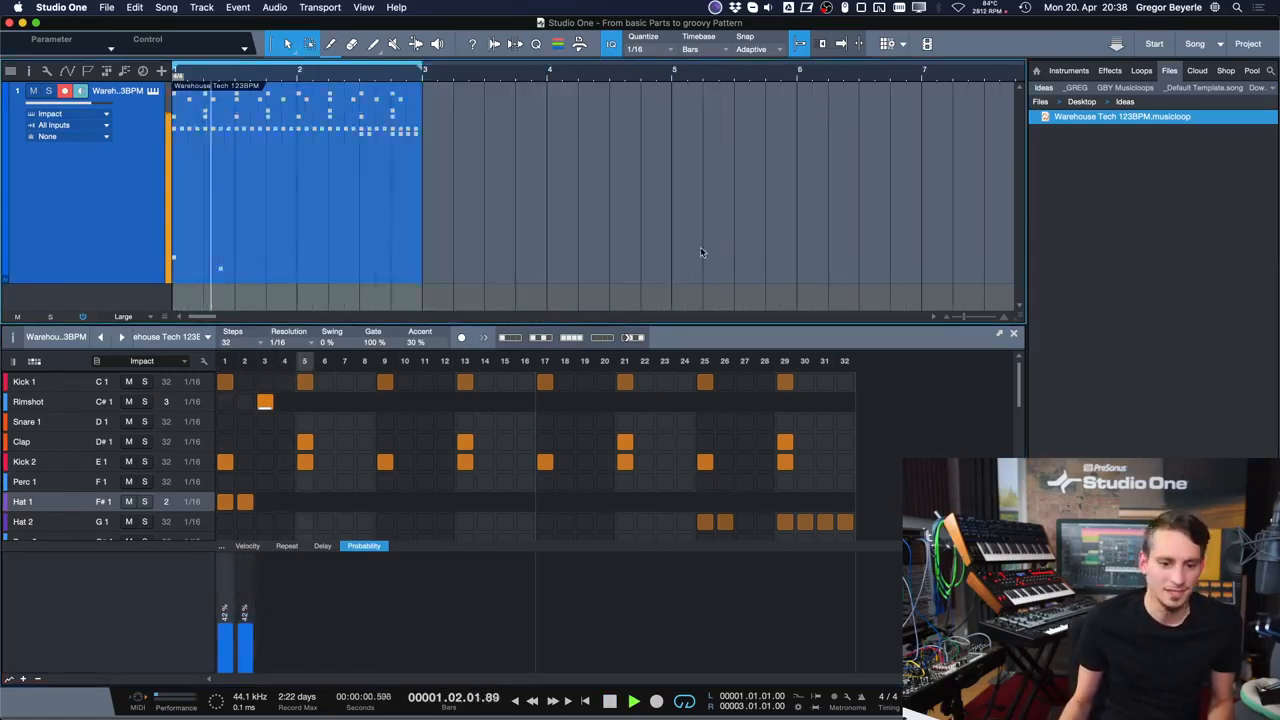
# - Add Clap hits on steps 14 and 24, Snare 1 on step 26, and Kick 1 on steps 15, 31 and 32, then stop playback
pyautogui.click(485, 441)
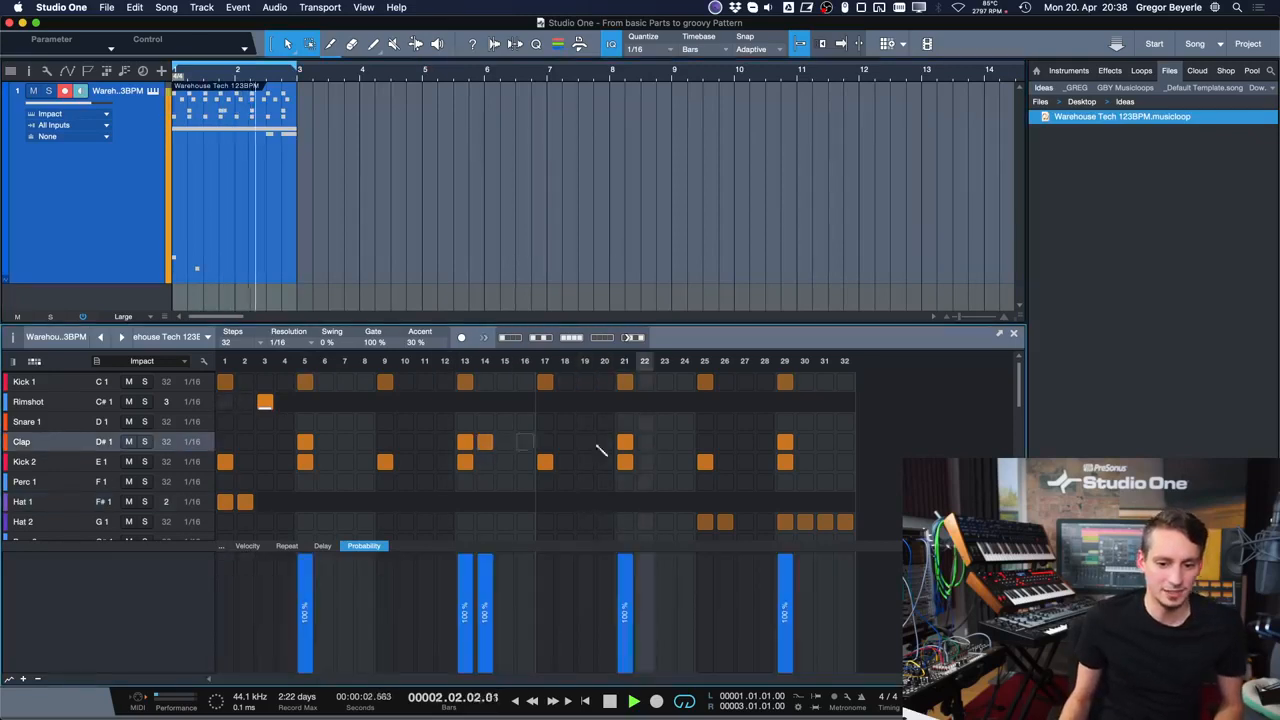
pyautogui.click(685, 441)
pyautogui.click(725, 421)
pyautogui.click(505, 381)
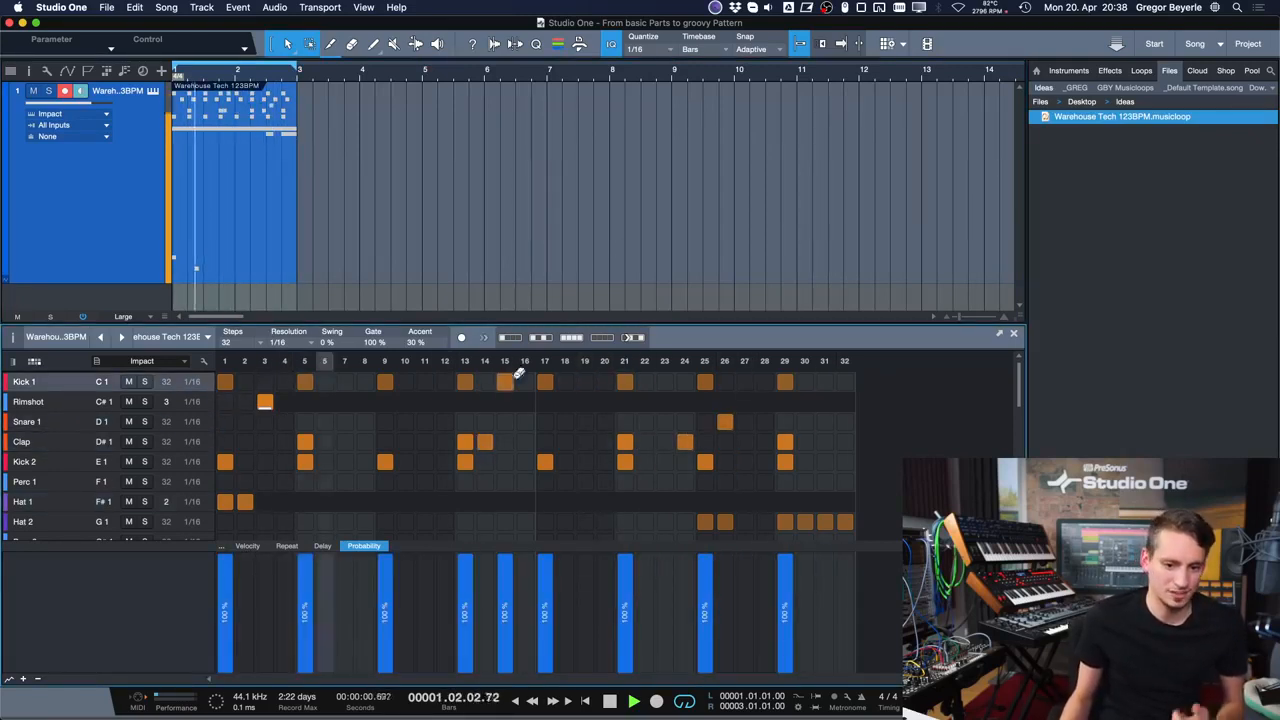
pyautogui.click(825, 381)
pyautogui.click(845, 381)
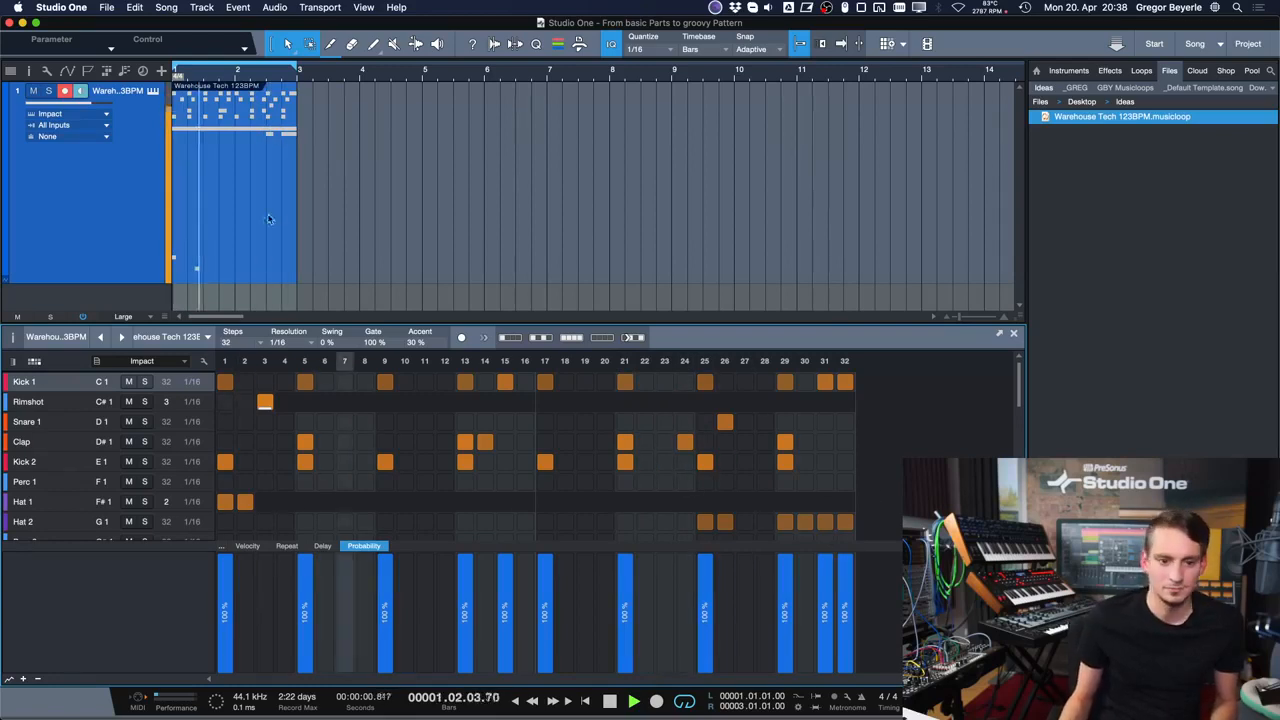
pyautogui.press('space')
# - Extend the drum pattern to bar 9, convert it to an instrument part and open it in the note editor
pyautogui.moveTo(293, 197); pyautogui.dragTo(670, 212)
pyautogui.press('w')
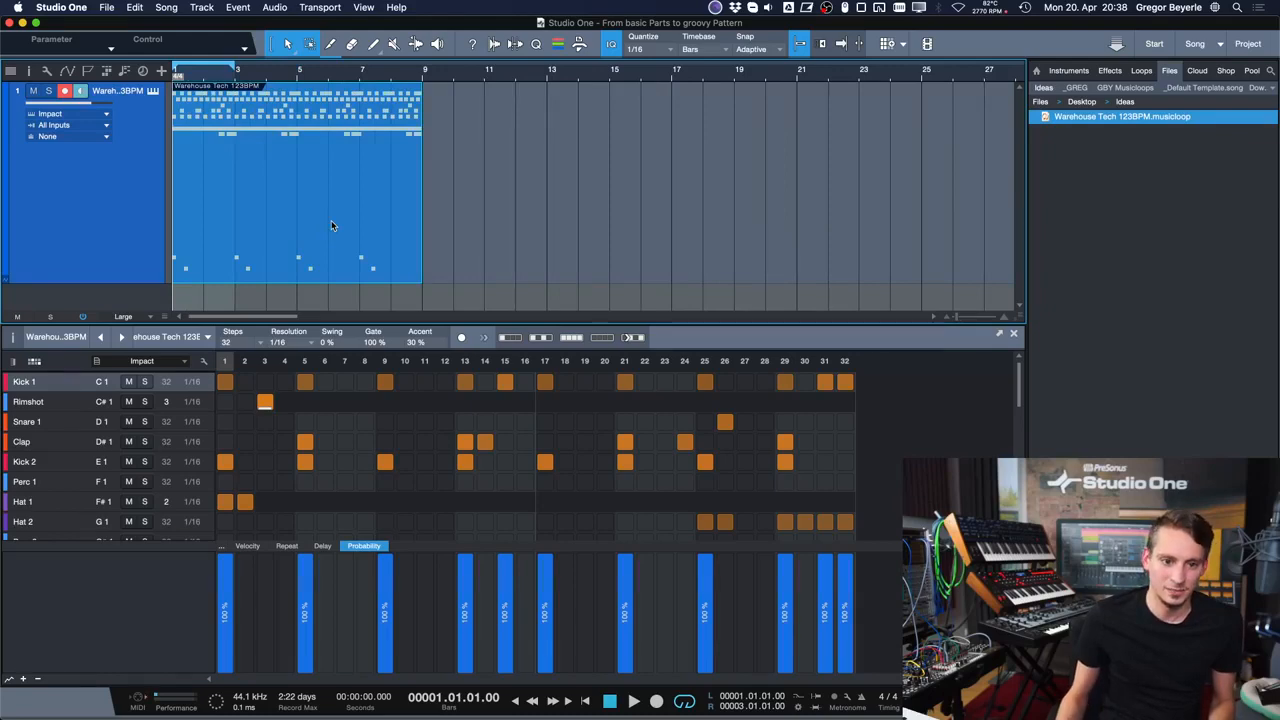
pyautogui.press('g')
pyautogui.doubleClick(331, 224)
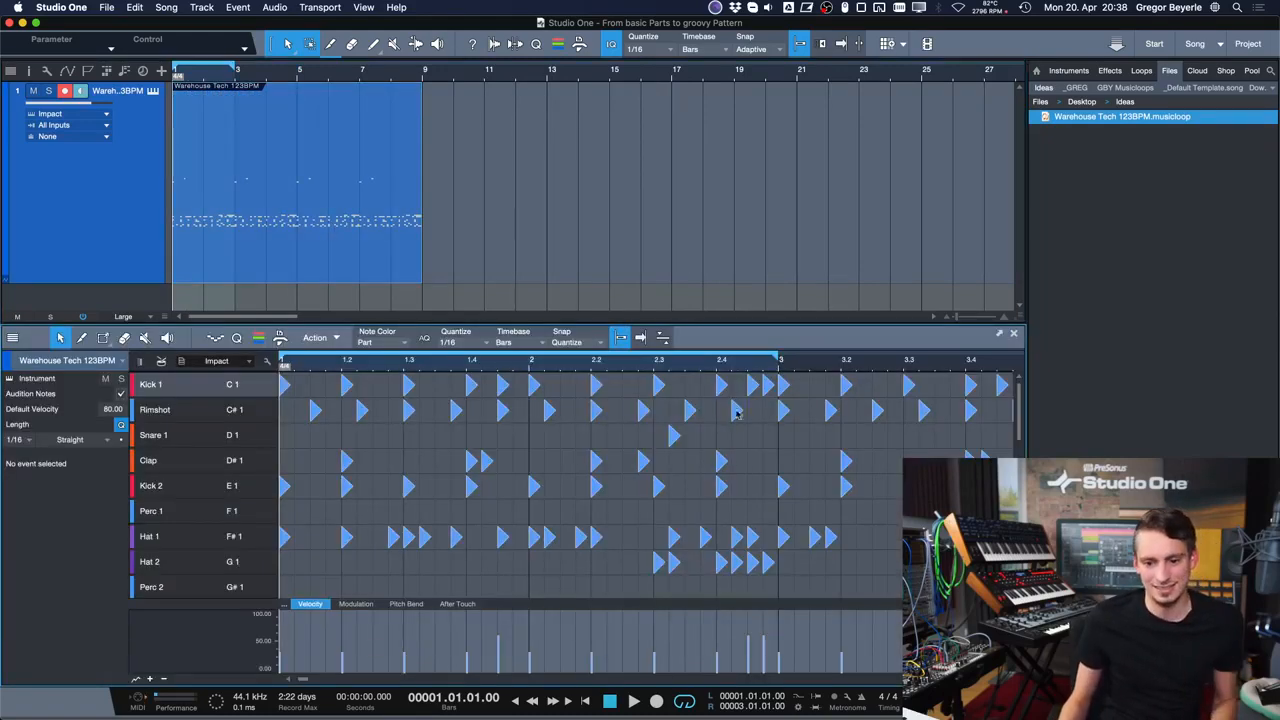
pyautogui.press('w')
pyautogui.press('w')
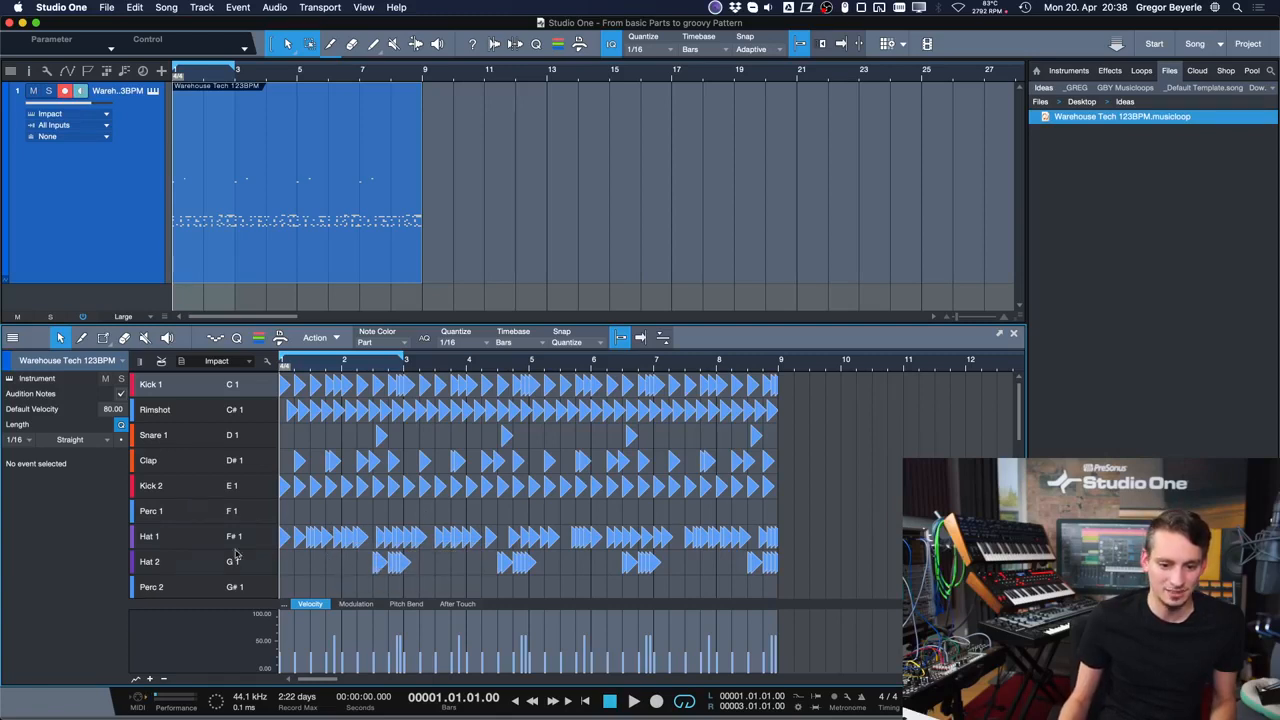
# - Examine how the Hat 1 notes are distributed across all eight bars of the converted part
pyautogui.moveTo(840, 530); pyautogui.dragTo(266, 542)
pyautogui.press('e')
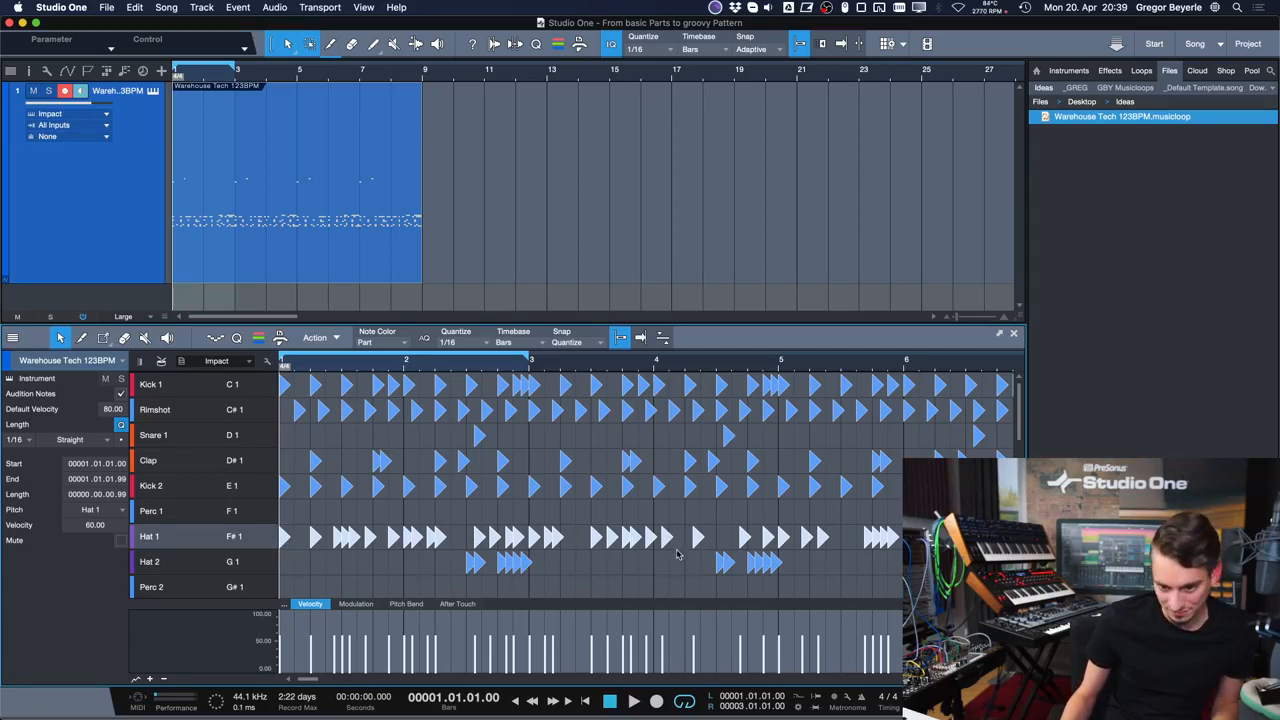
pyautogui.click(745, 538)
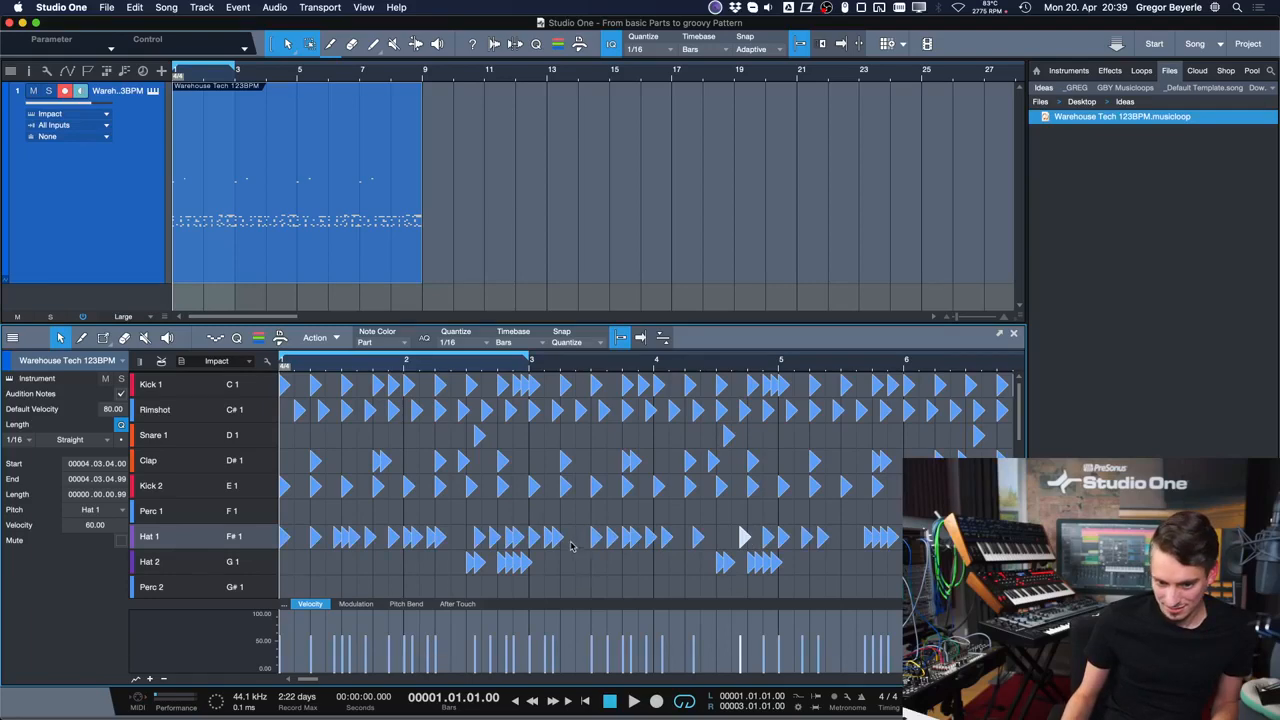
pyautogui.hscroll(10, 556, 540)
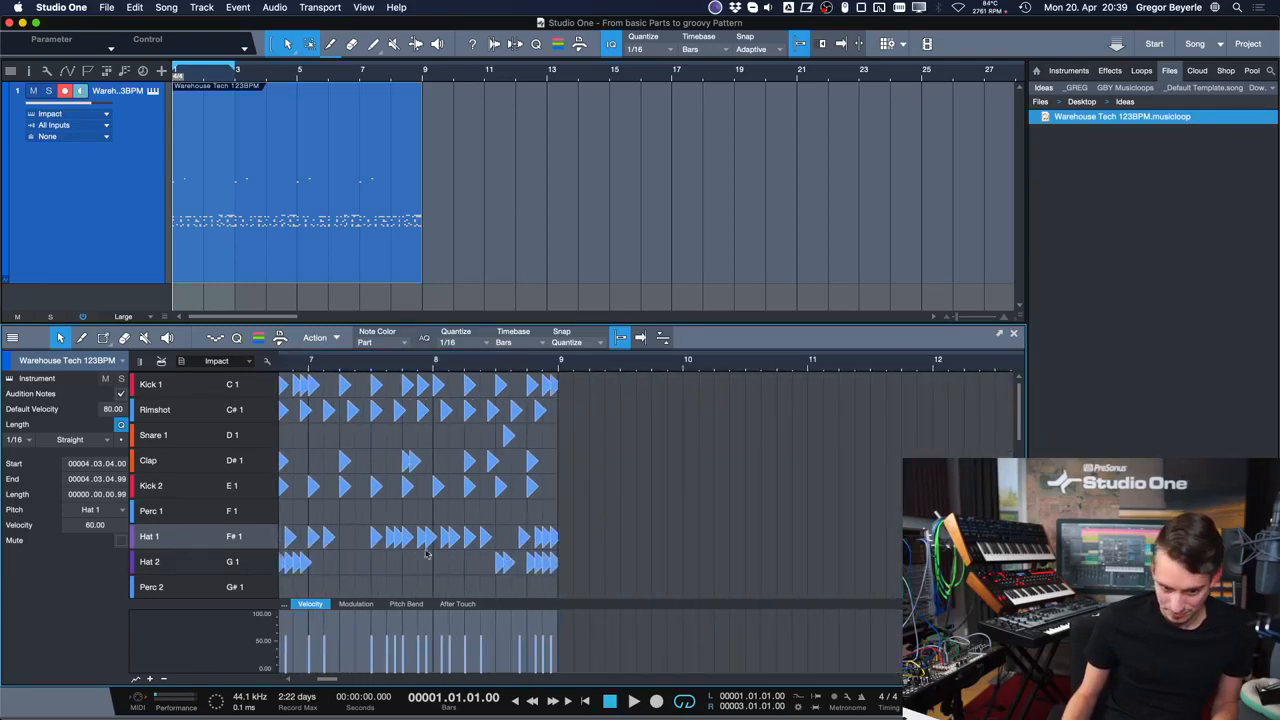
pyautogui.click(348, 528)
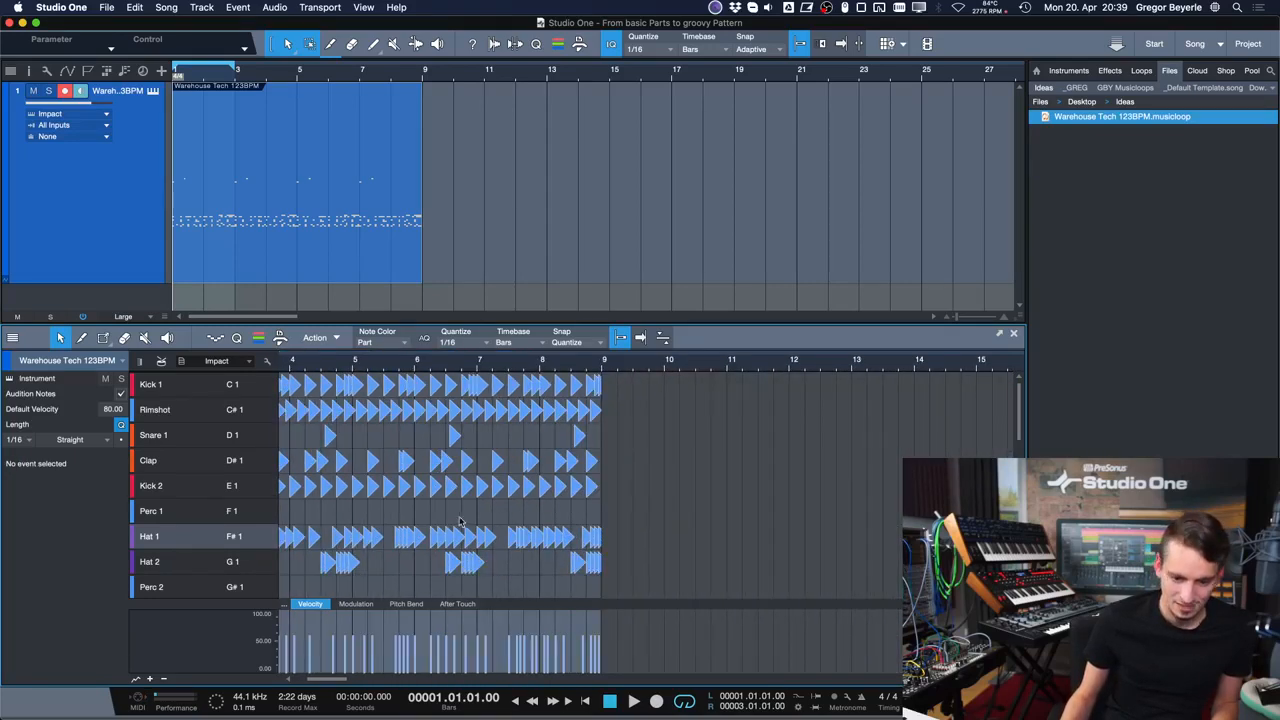
pyautogui.hscroll(-10, 360, 535)
pyautogui.press('w')
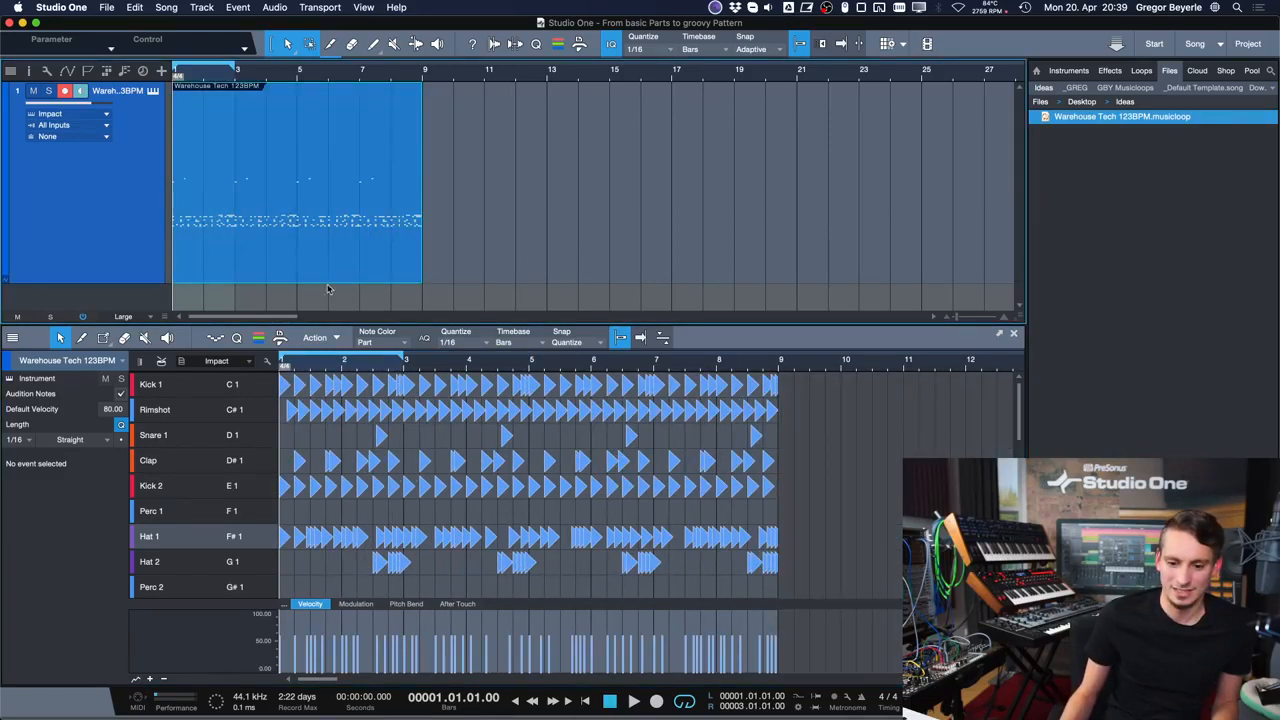
# - Undo the conversion and the extension, and return to the original two-bar pattern
pyautogui.press('super+z')
pyautogui.press('super+z')
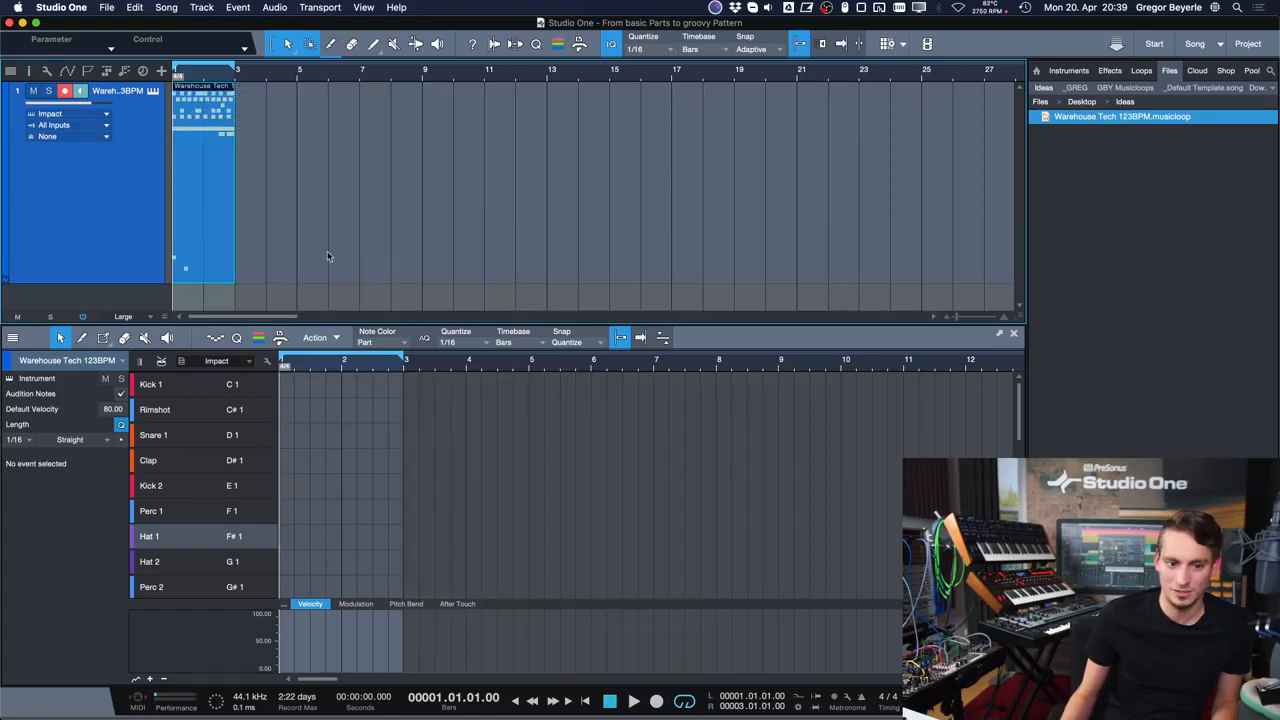
pyautogui.click(198, 207)
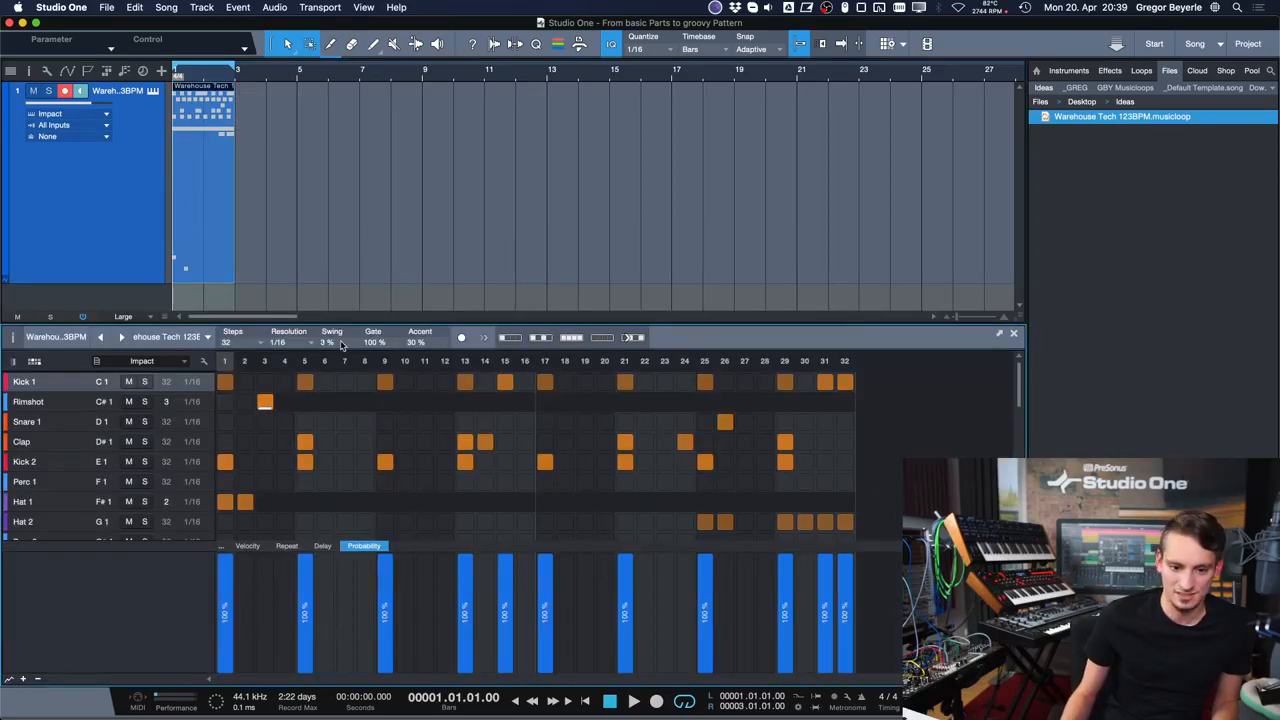
# - Raise the pattern's swing to 54% with the part zoomed to full width, then reset the swing to 0%
pyautogui.scroll(3, 340, 346)
pyautogui.hotkey('shift', 's')
pyautogui.click(188, 234)
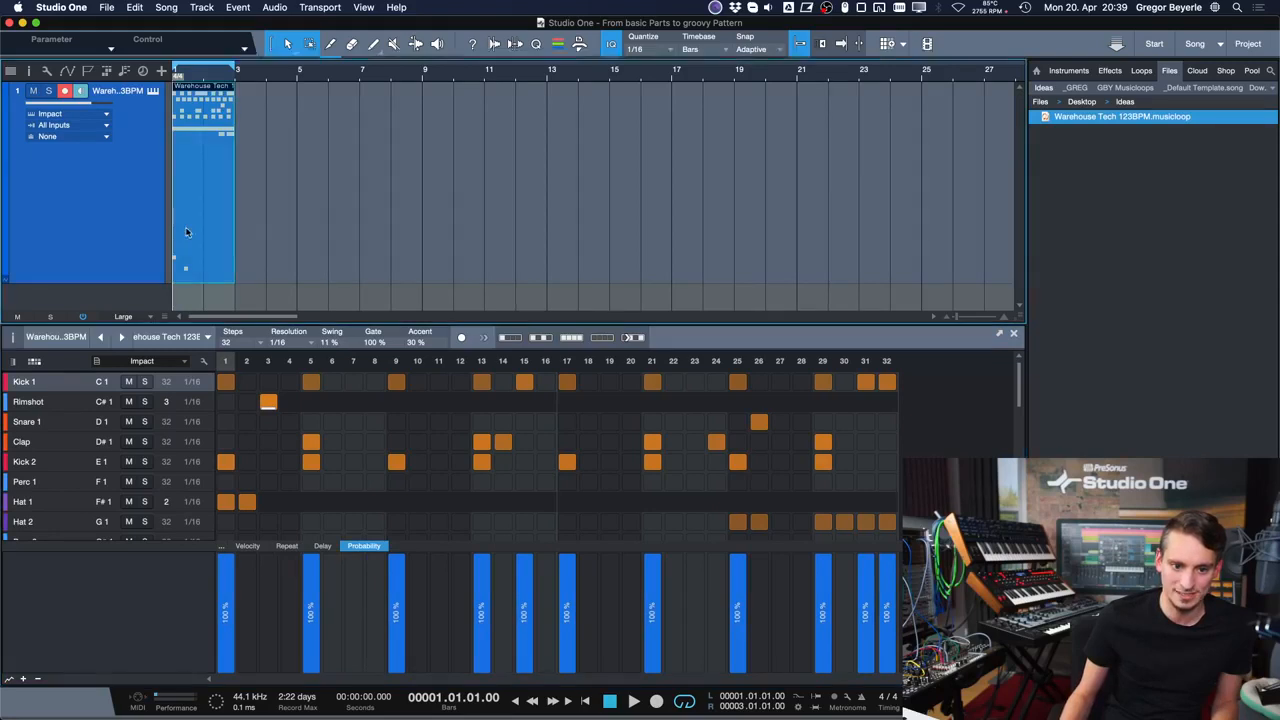
pyautogui.hotkey('shift', 's')
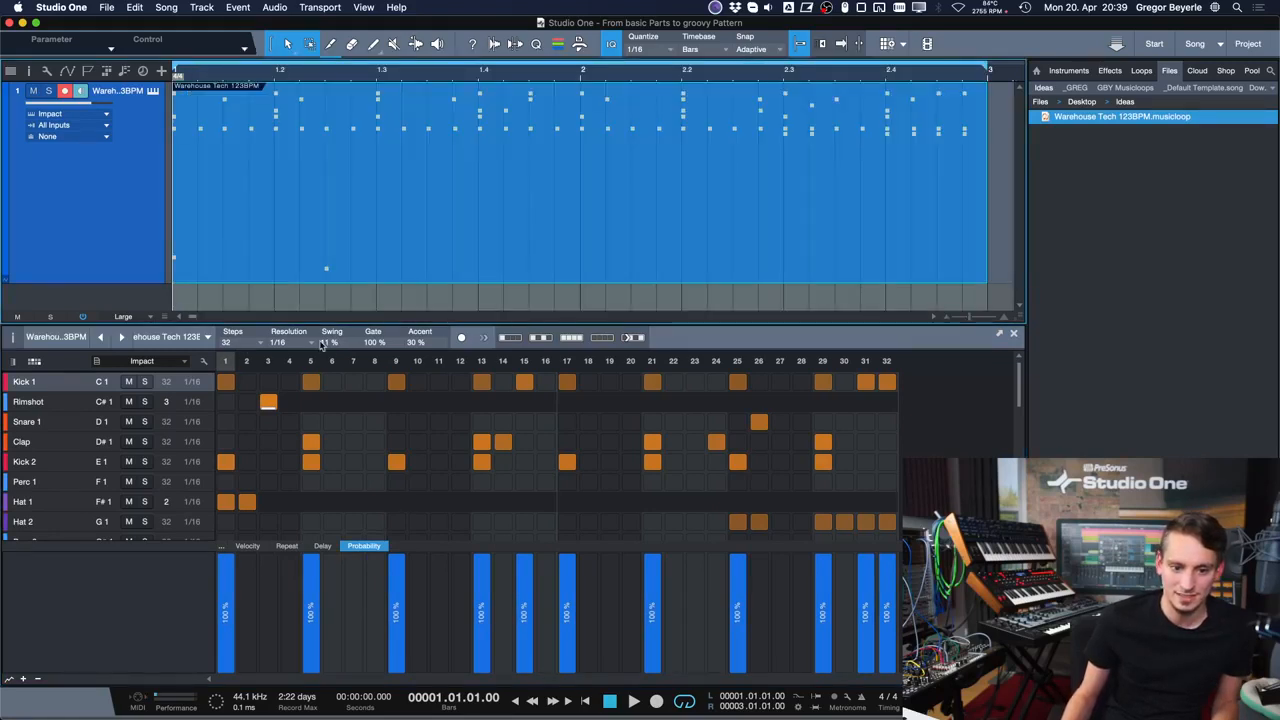
pyautogui.scroll(2, 321, 333)
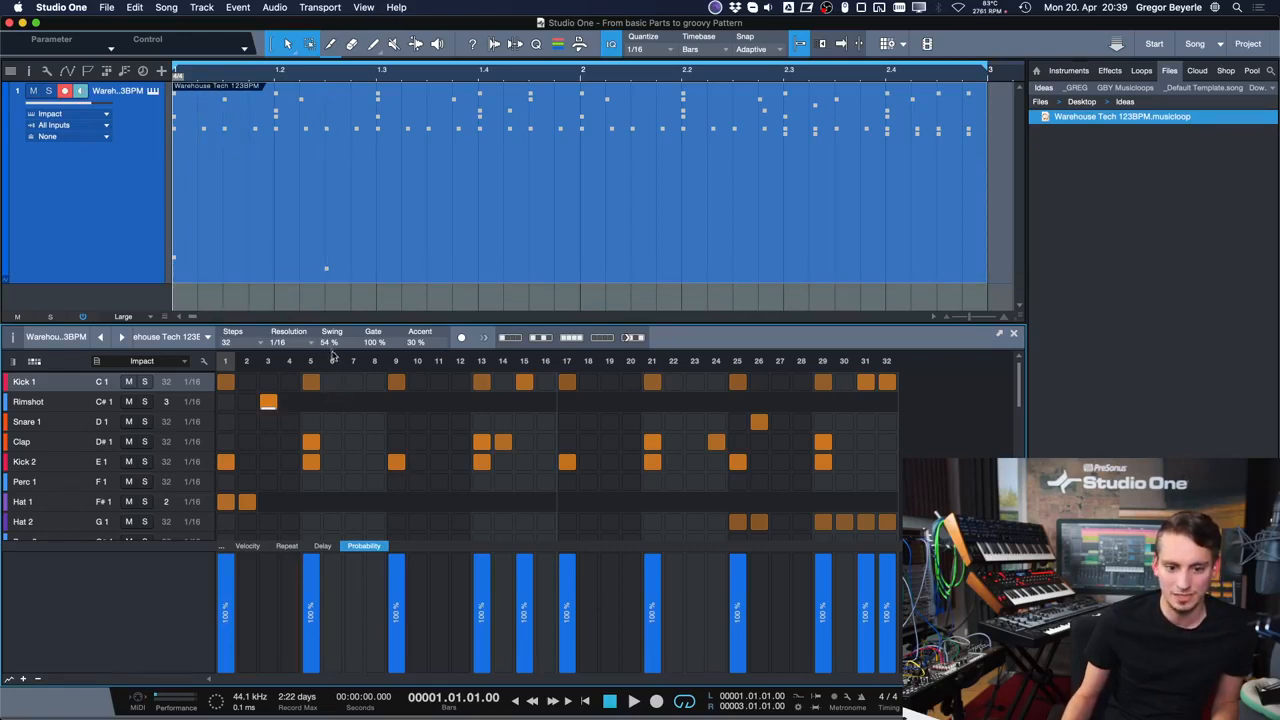
pyautogui.moveTo(333, 347); pyautogui.dragTo(306, 591)
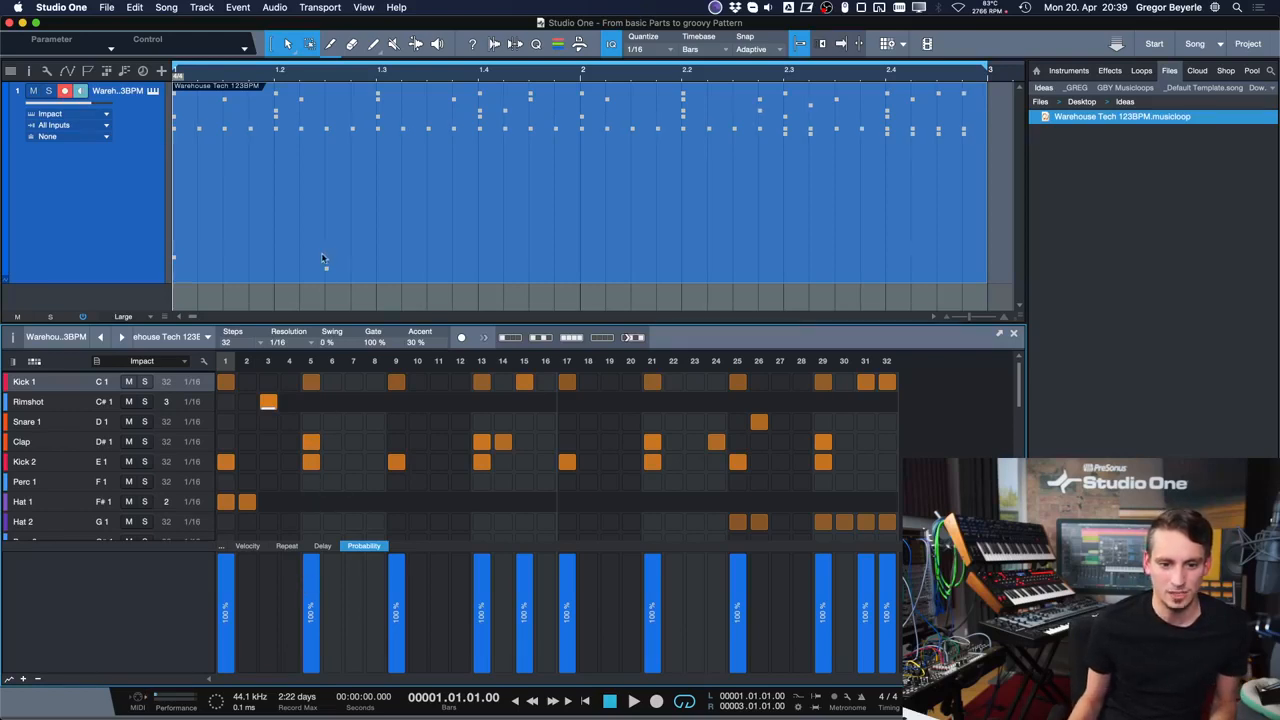
# - Set the pattern's swing to 34% during playback, then stop
pyautogui.press('space')
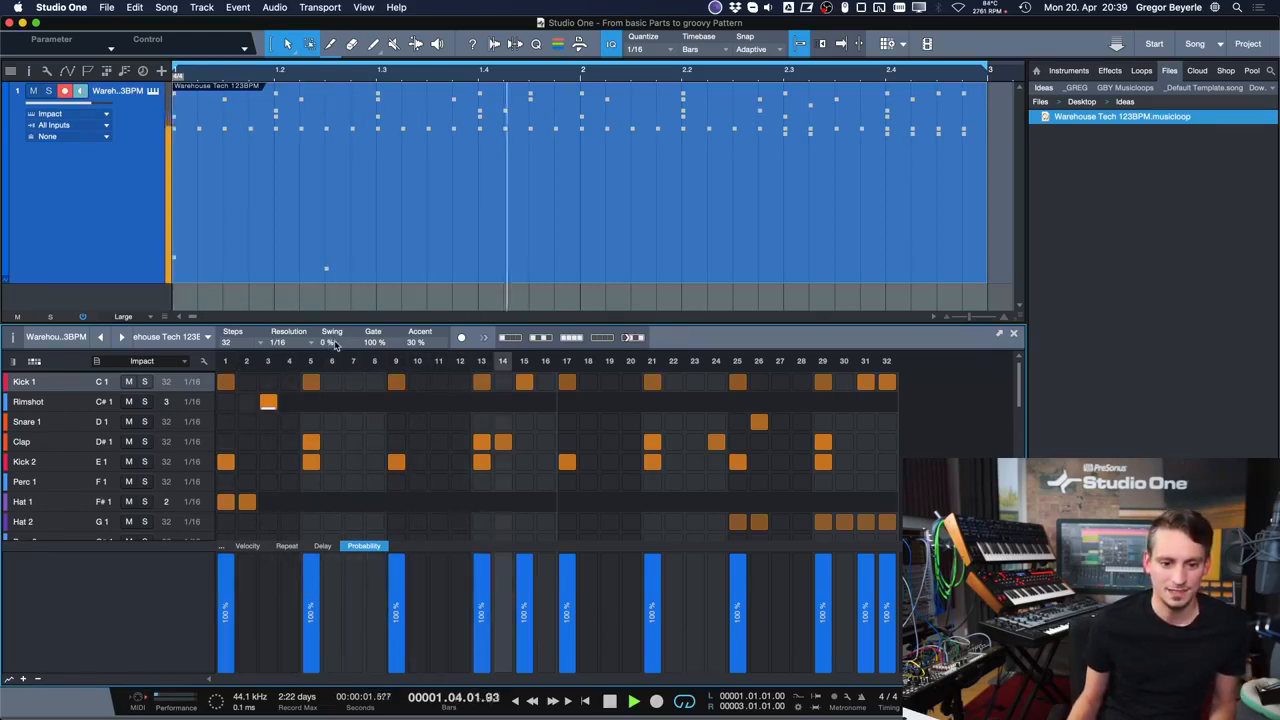
pyautogui.moveTo(336, 343); pyautogui.dragTo(338, 314)
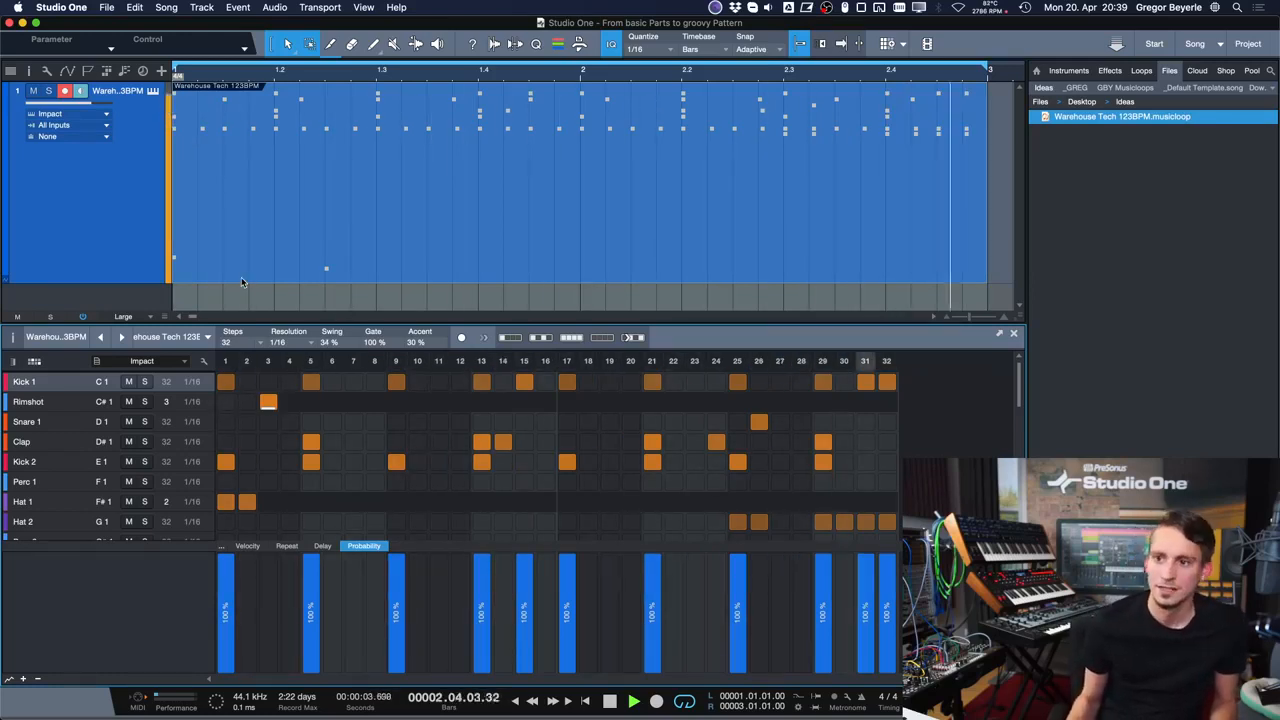
pyautogui.press('space')
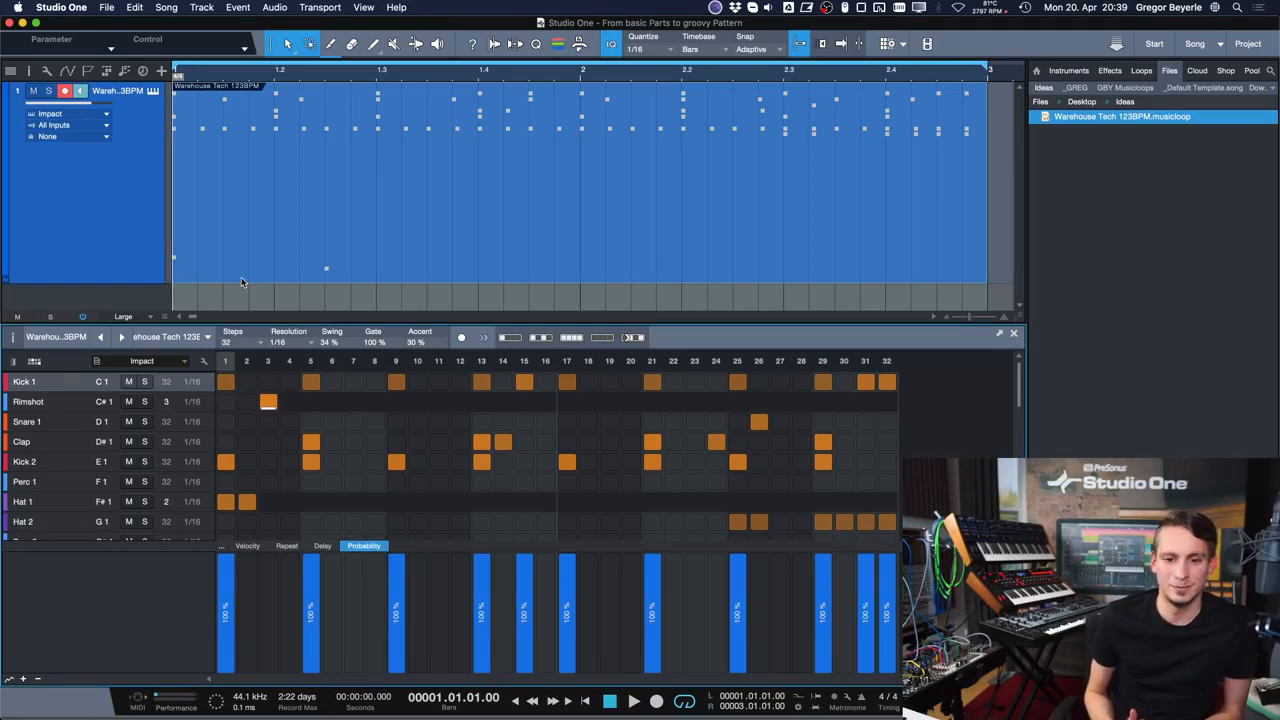
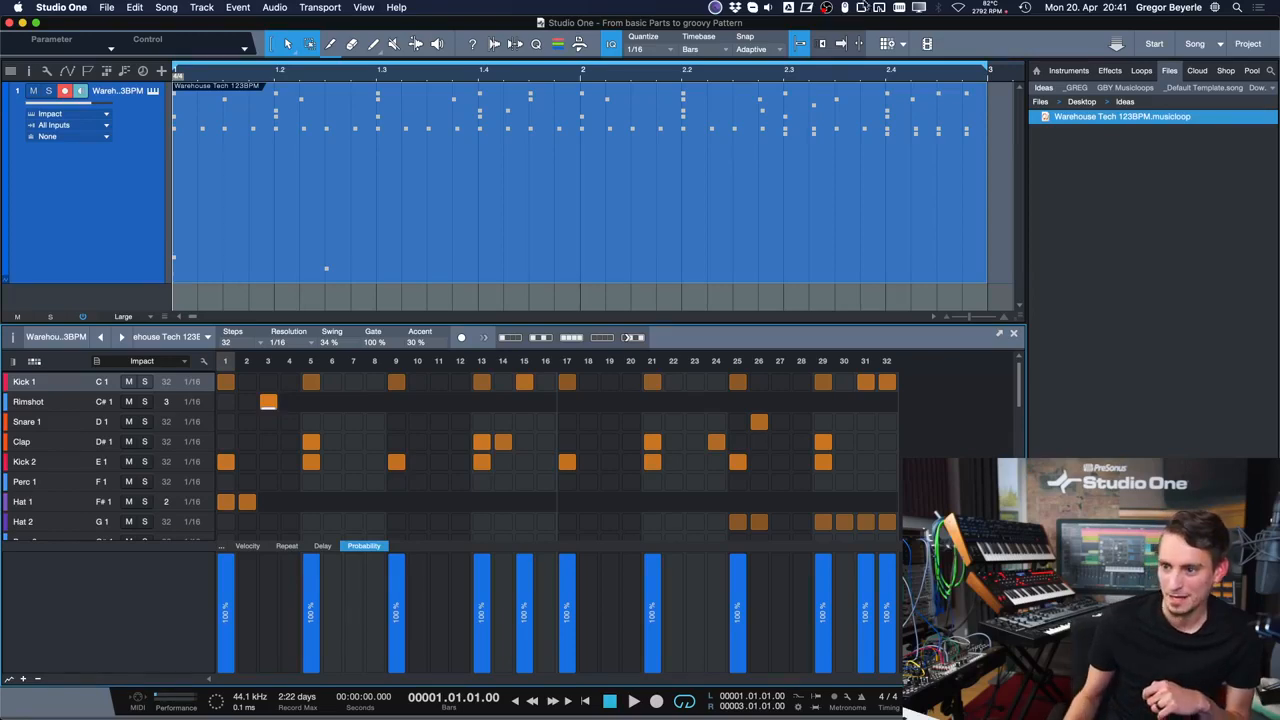
# - Open the recent song Ghost Sidechaining and show the list of open songs
pyautogui.click(1158, 45)
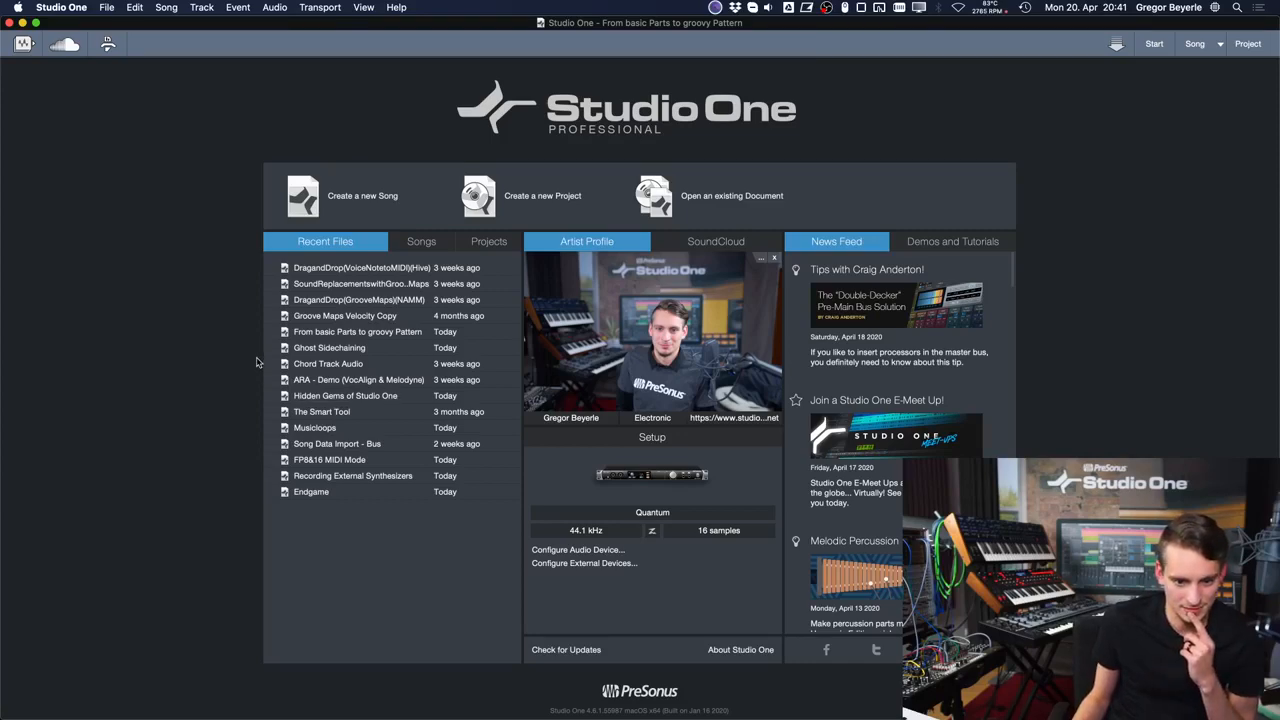
pyautogui.click(319, 348)
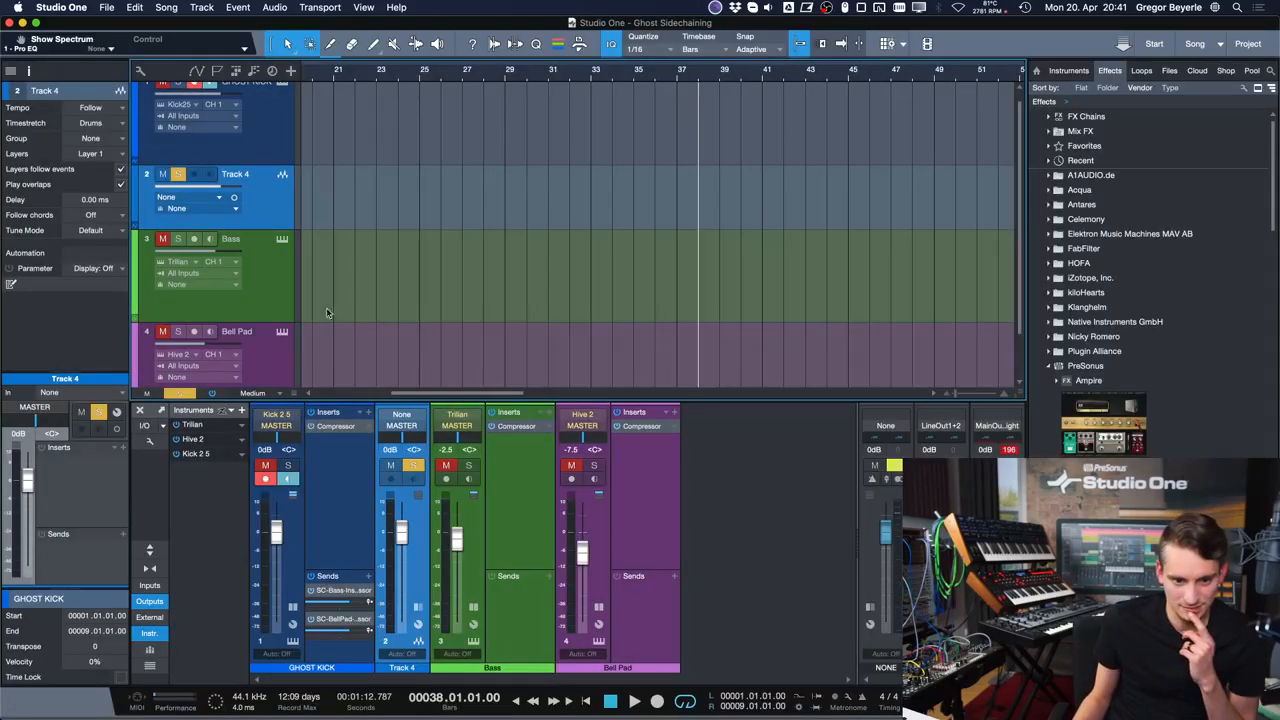
pyautogui.click(1221, 43)
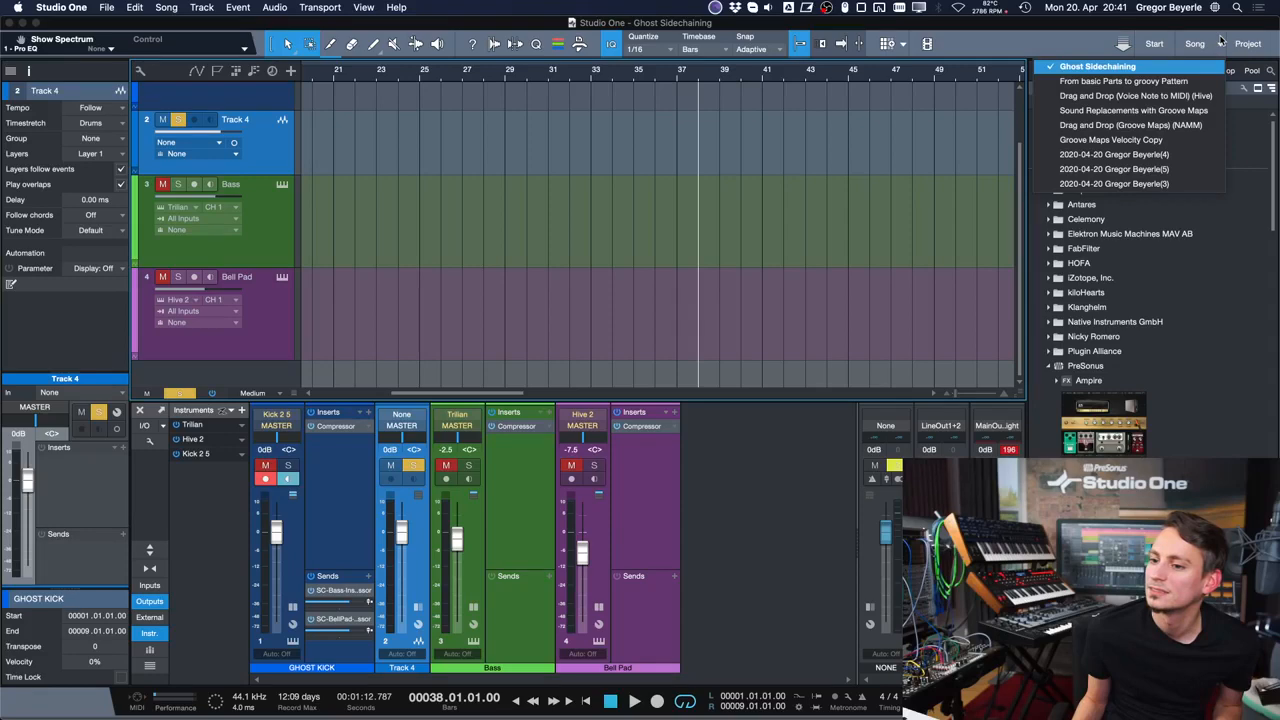
# - Open the recent song Endgame and show its Bass 1 track in the mixer console
pyautogui.click(1154, 43)
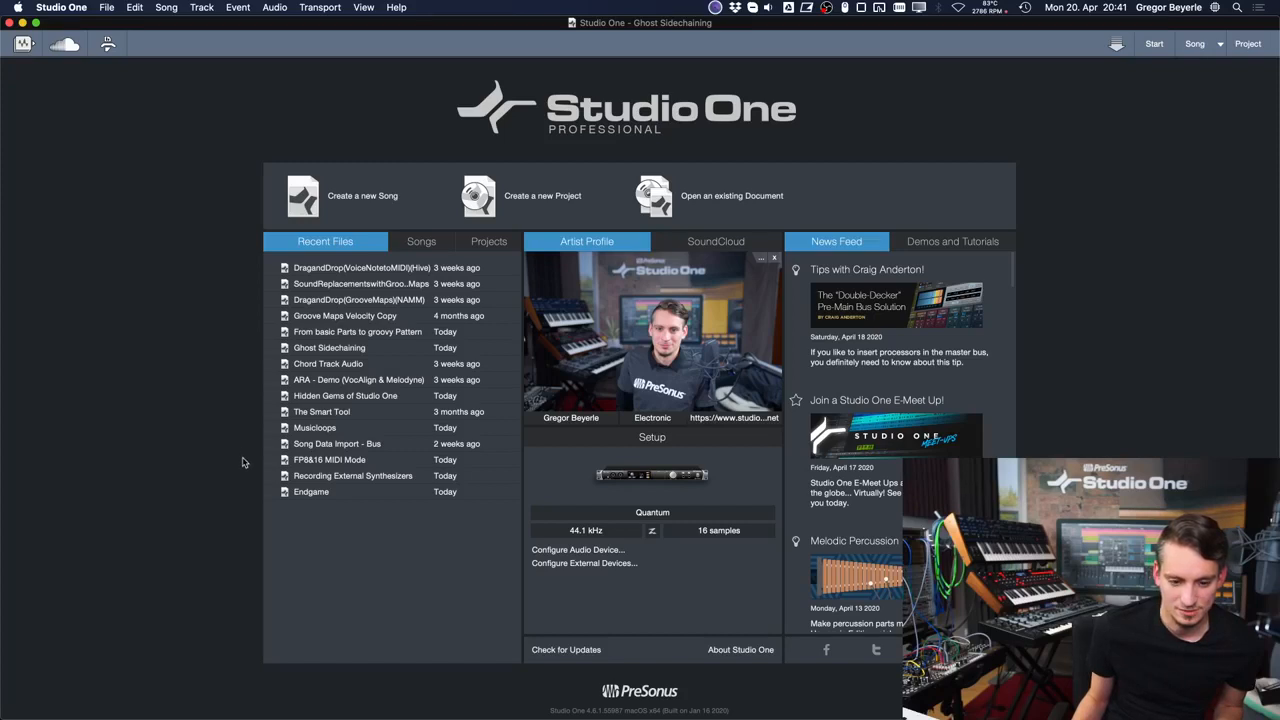
pyautogui.click(295, 492)
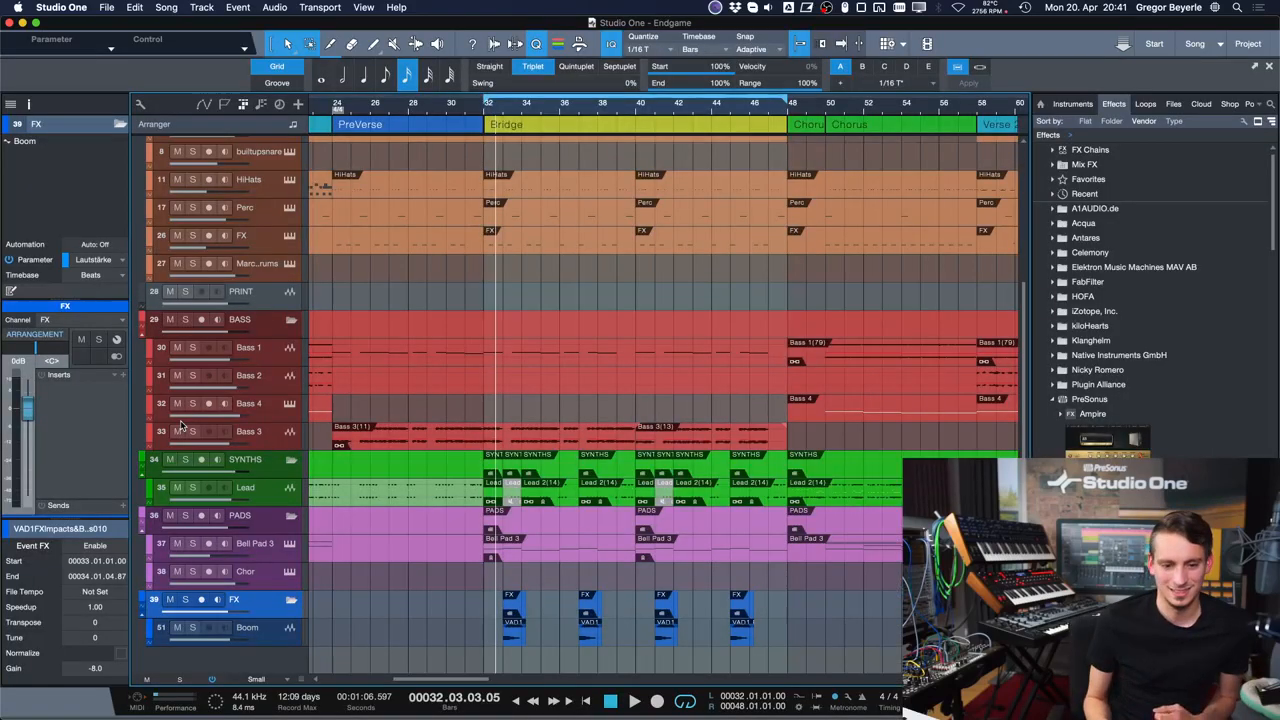
pyautogui.click(262, 356)
pyautogui.press('w')
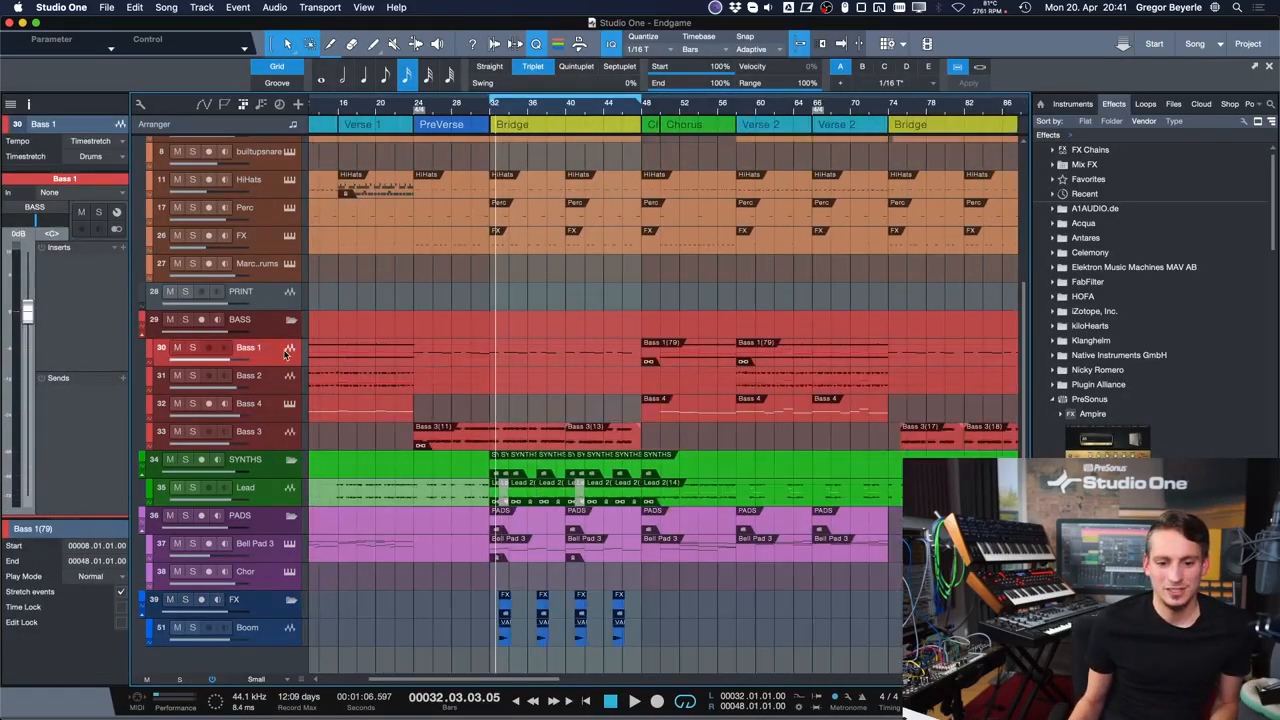
pyautogui.hotkey('shift', 'w')
pyautogui.press('F3')
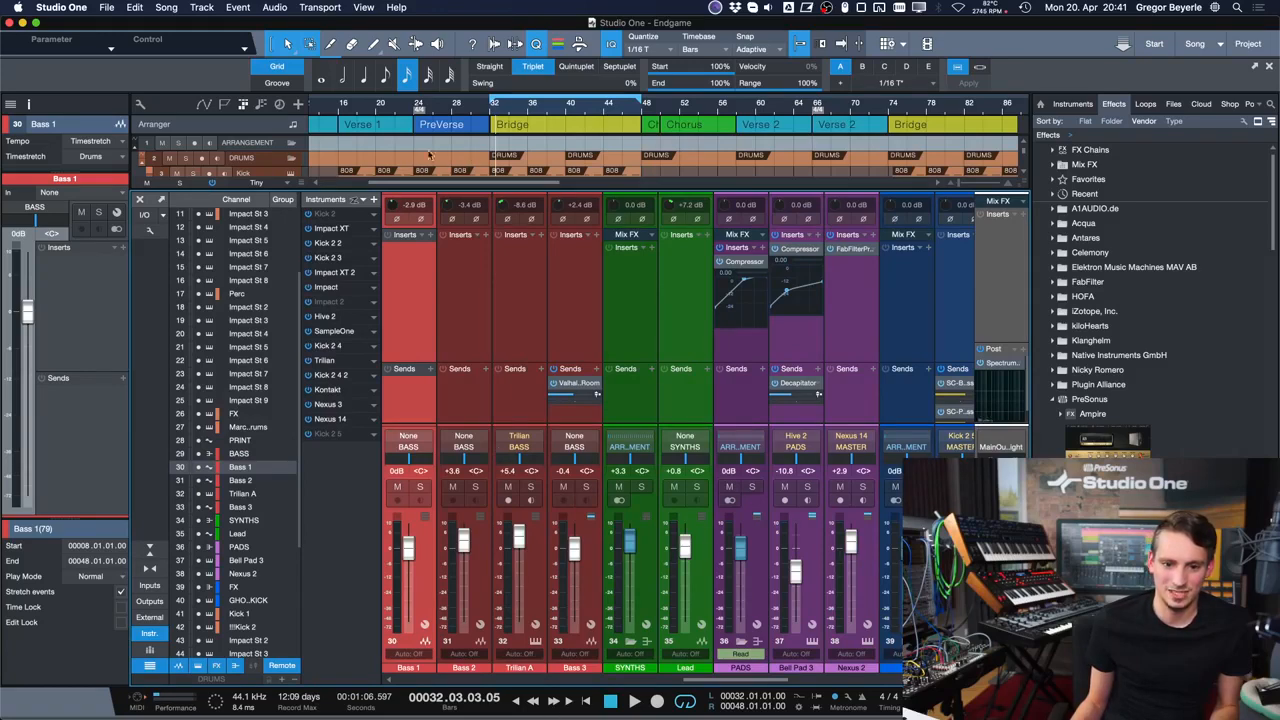
# - Hide the mixer console, solo the Snare track and play the Bridge section
pyautogui.press('F3')
pyautogui.click(270, 190)
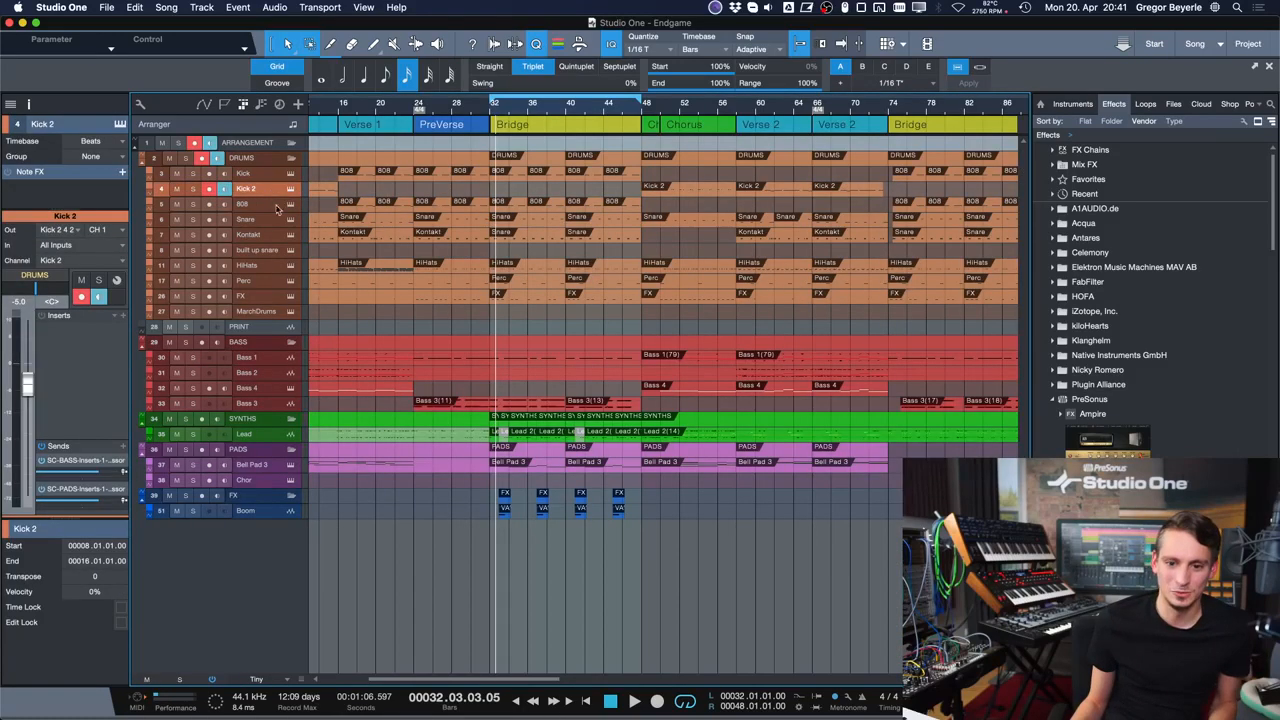
pyautogui.press('e')
pyautogui.press('e')
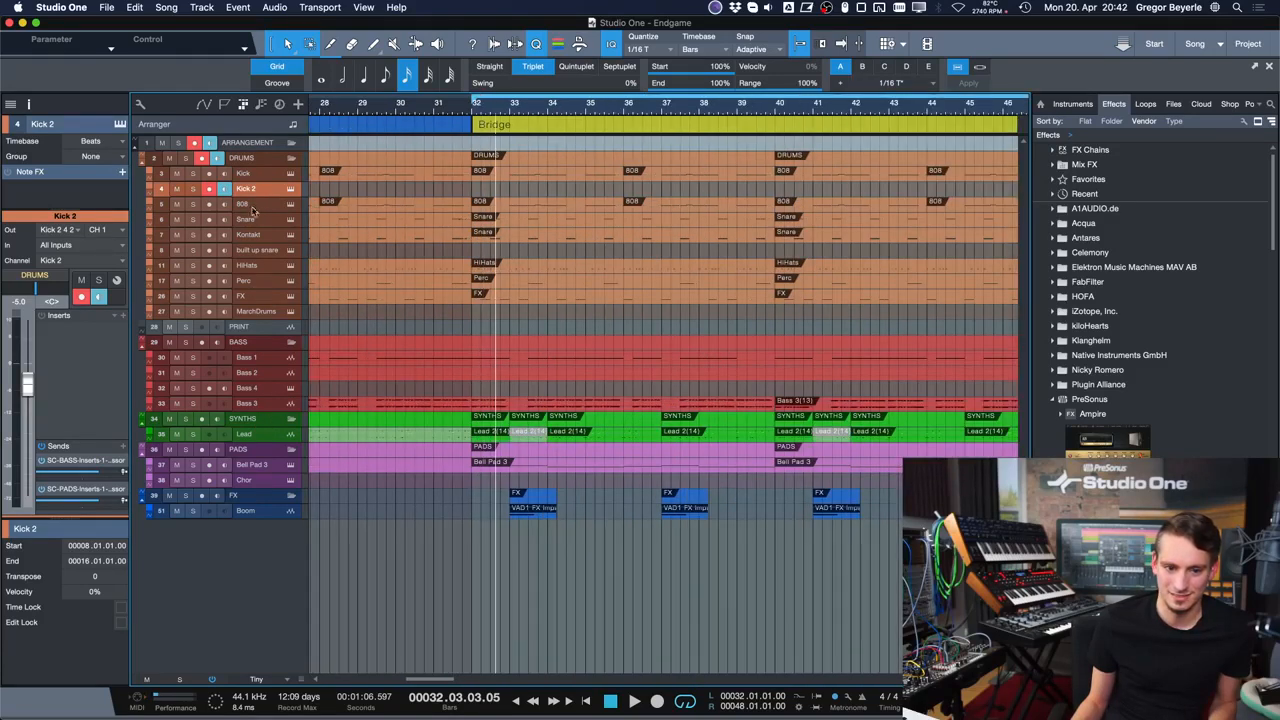
pyautogui.click(250, 218)
pyautogui.press('s')
pyautogui.press('space')
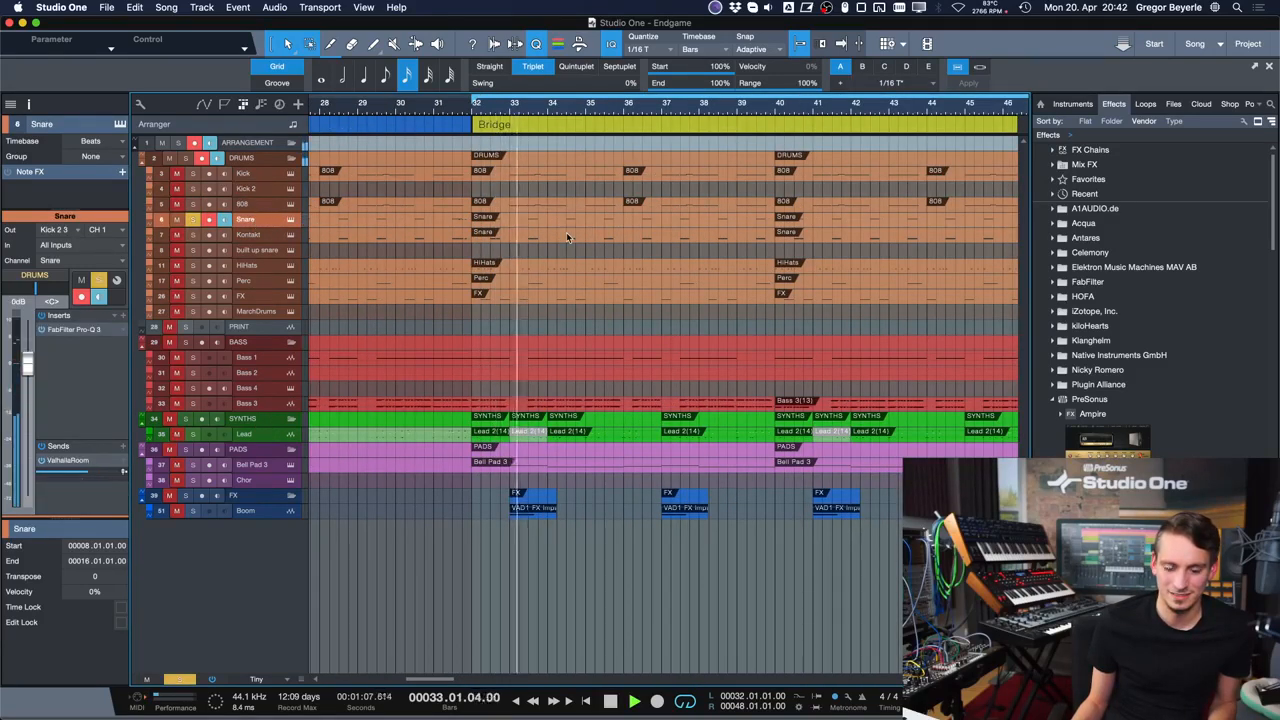
pyautogui.press('e')
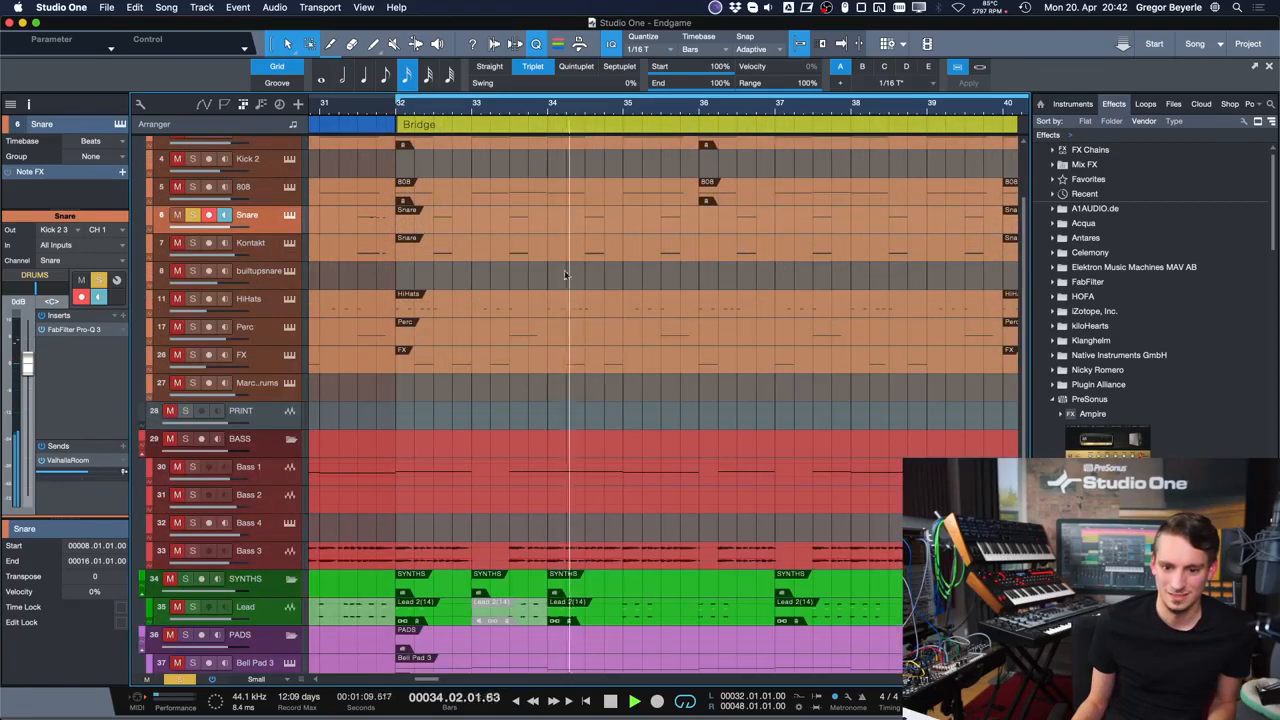
pyautogui.hotkey('shift', 'e')
# - Switch the solo to the HiHats track, set its volume to -6.5 dB during playback, and stop
pyautogui.click(266, 300)
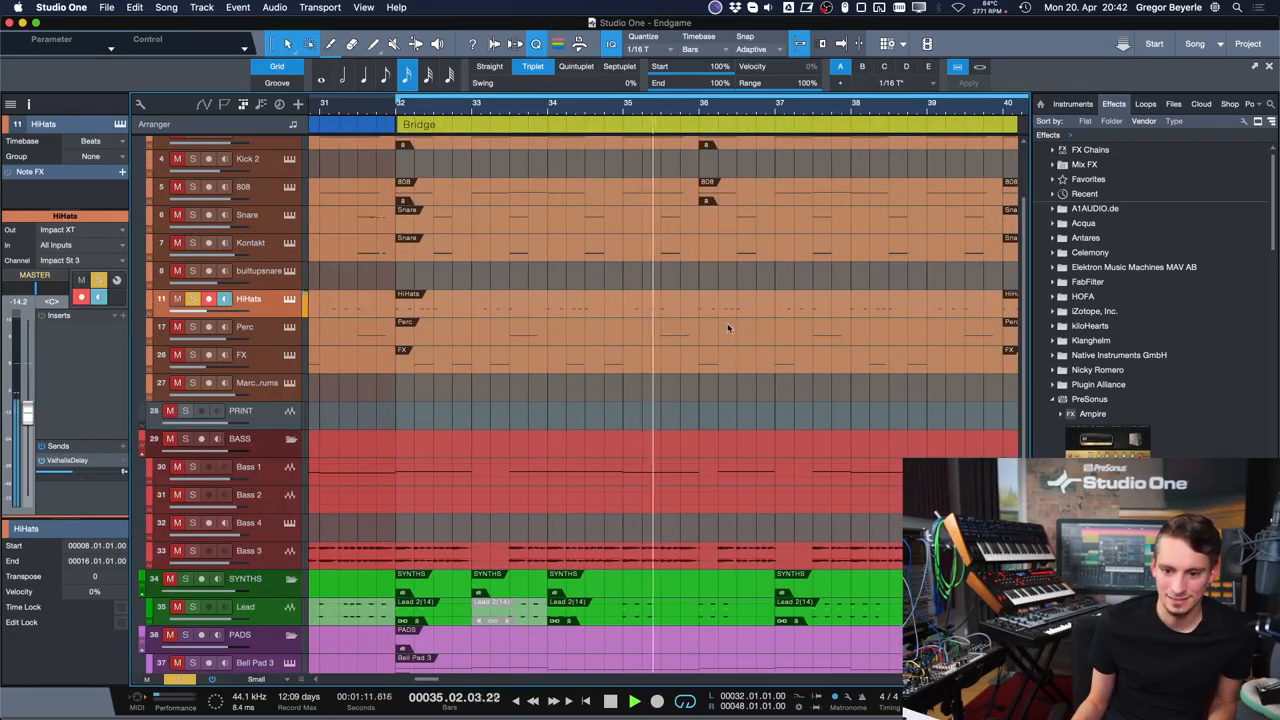
pyautogui.moveTo(27, 413); pyautogui.dragTo(30, 394)
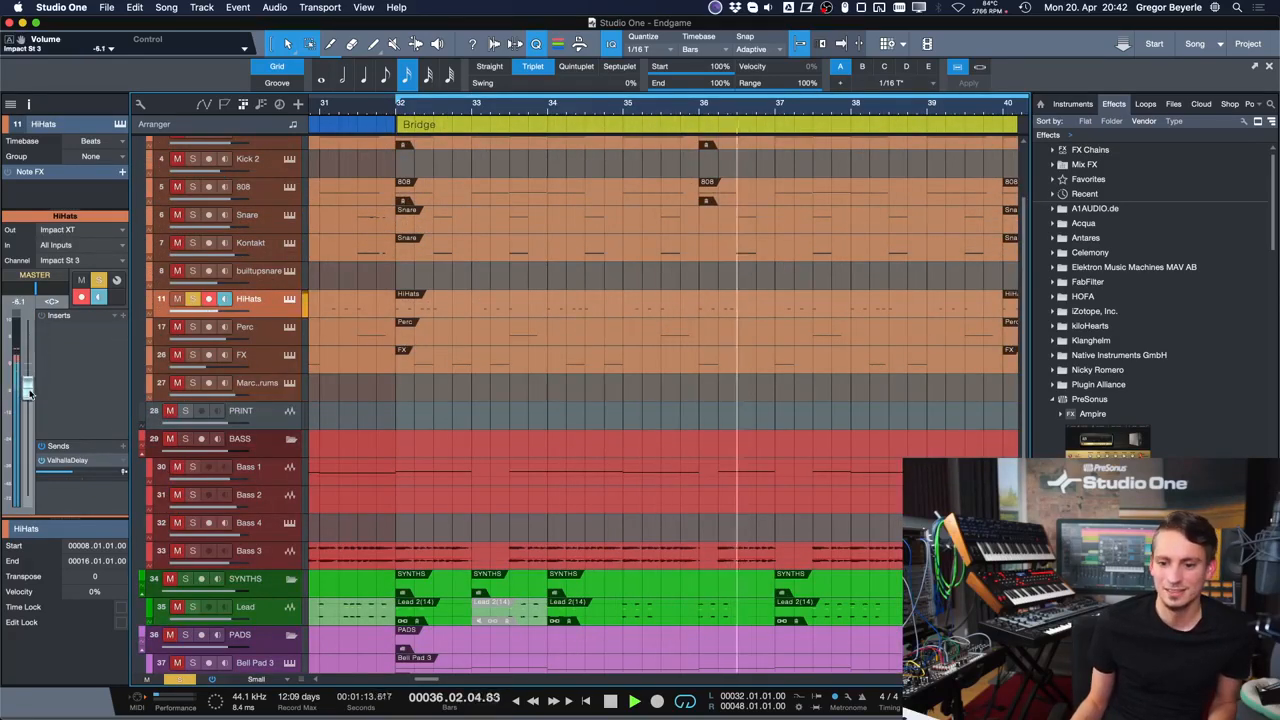
pyautogui.press('w')
pyautogui.press('space')
# - Select the HiHats part in the Bridge and listen to it soloed from bar 32
pyautogui.click(638, 293)
pyautogui.press('e')
pyautogui.press('space')
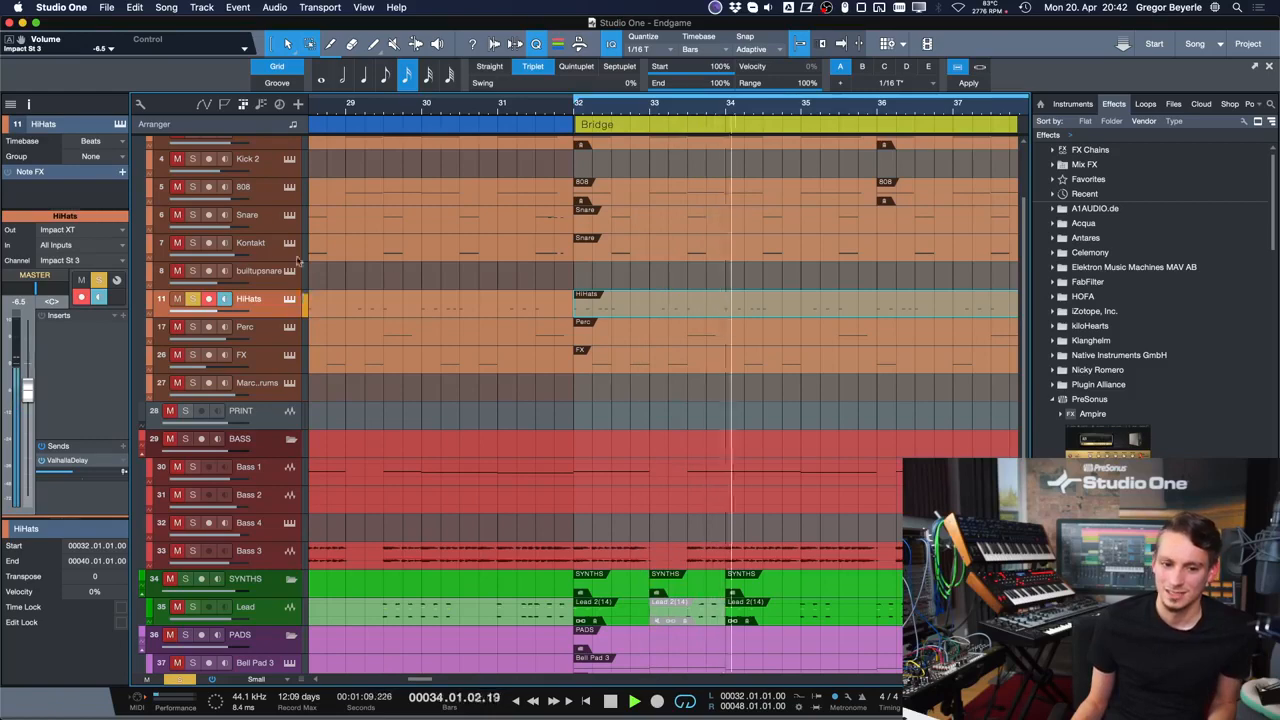
pyautogui.press('w')
pyautogui.press('space')
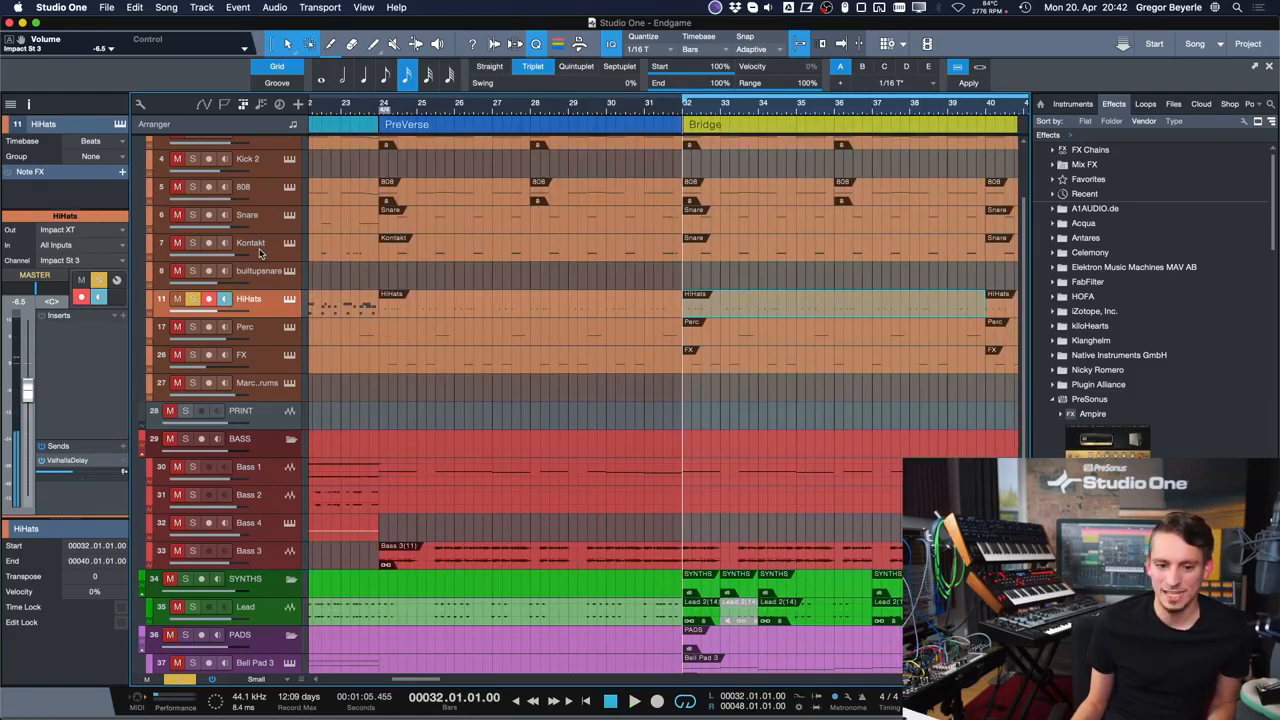
pyautogui.press('e')
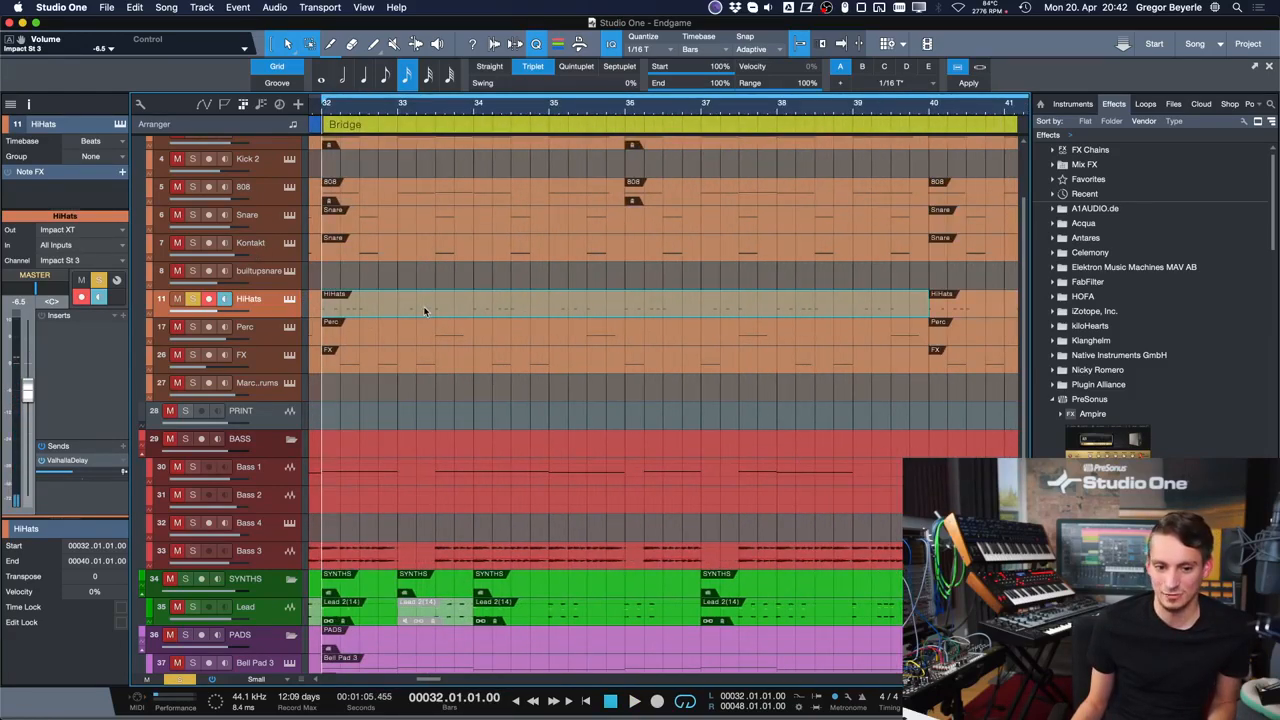
pyautogui.press('space')
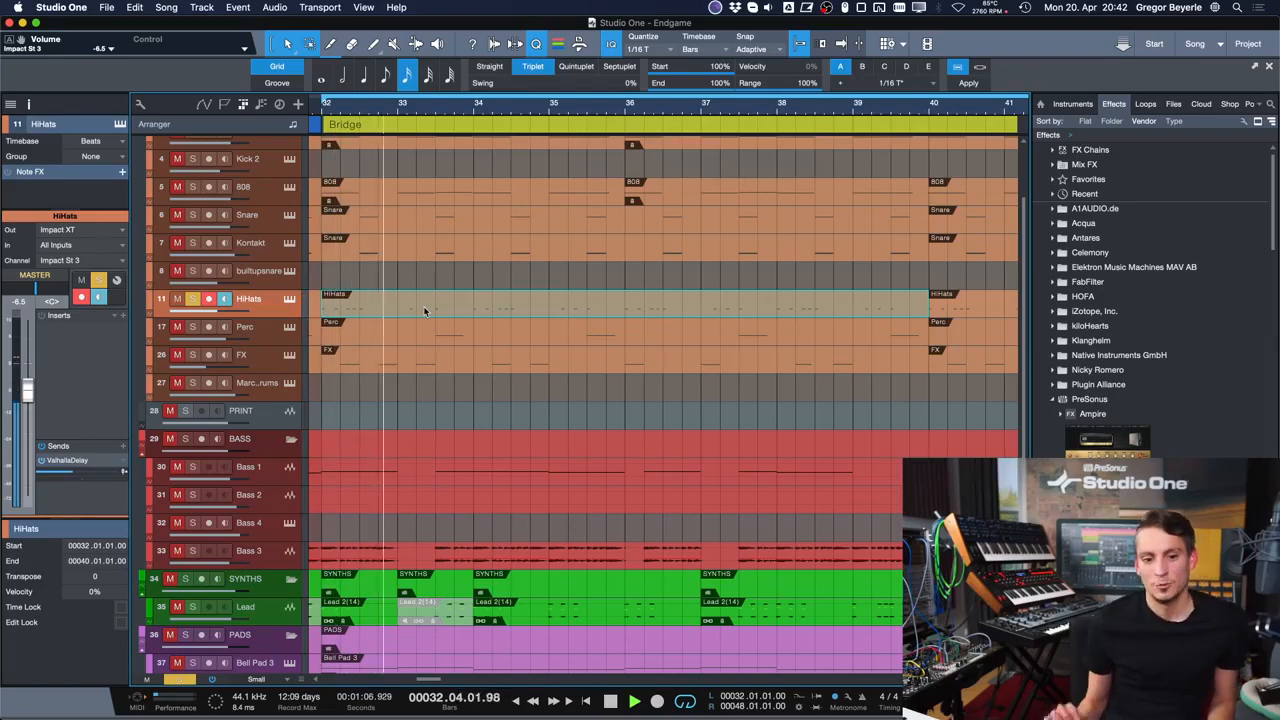
pyautogui.press('space')
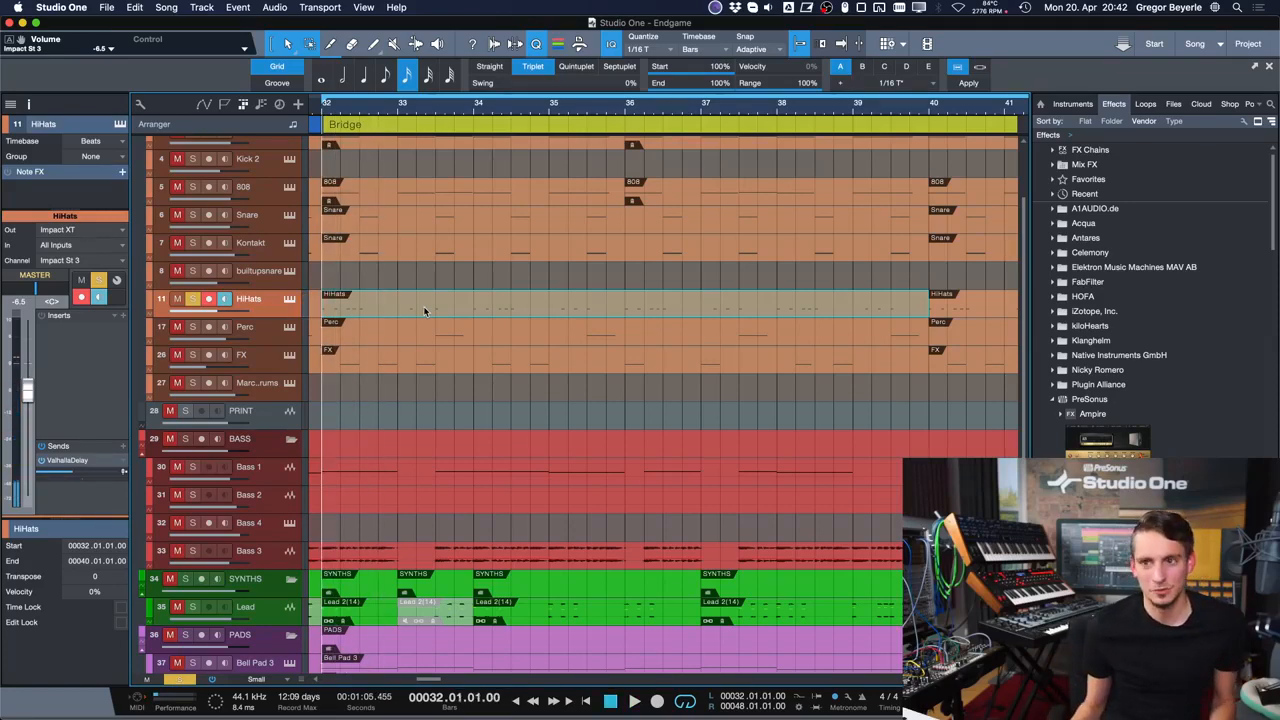
# - Try deleting the HiHats part and two Kick parts in the Bridge, and undo the deletions
pyautogui.press('Delete')
pyautogui.scroll(2, 400, 260)
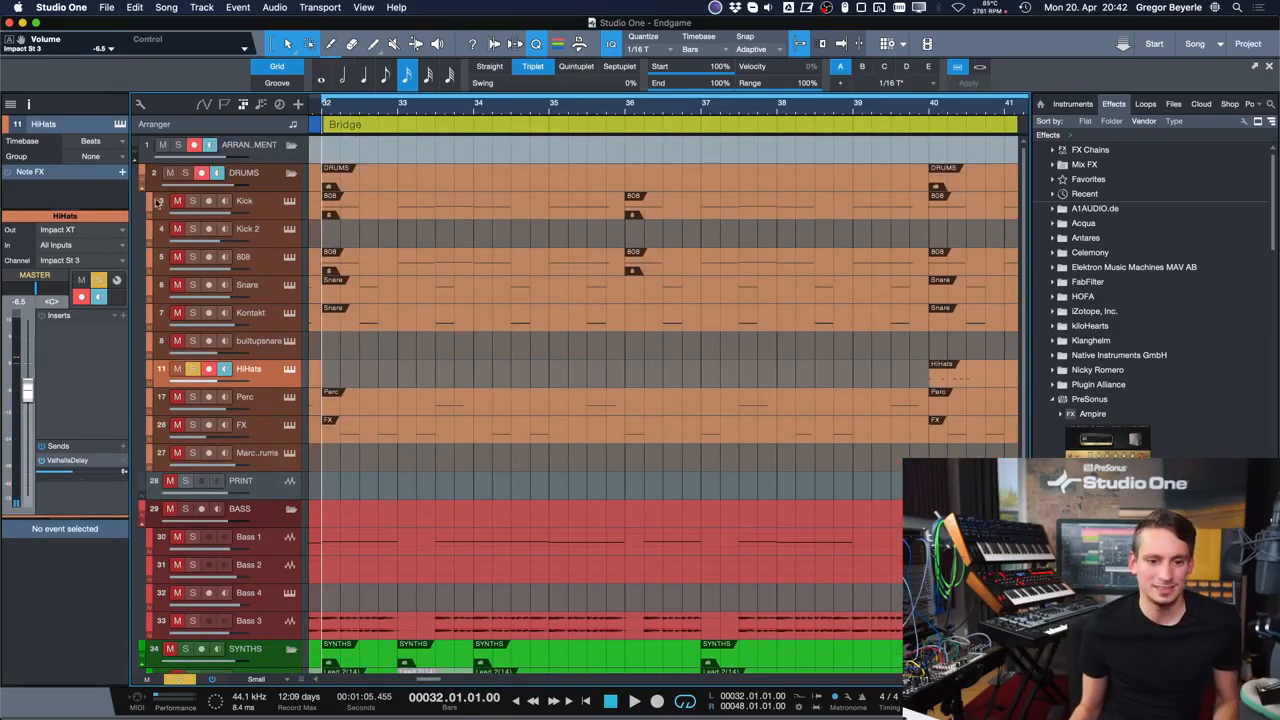
pyautogui.click(383, 217)
pyautogui.press('Delete')
pyautogui.press('Delete')
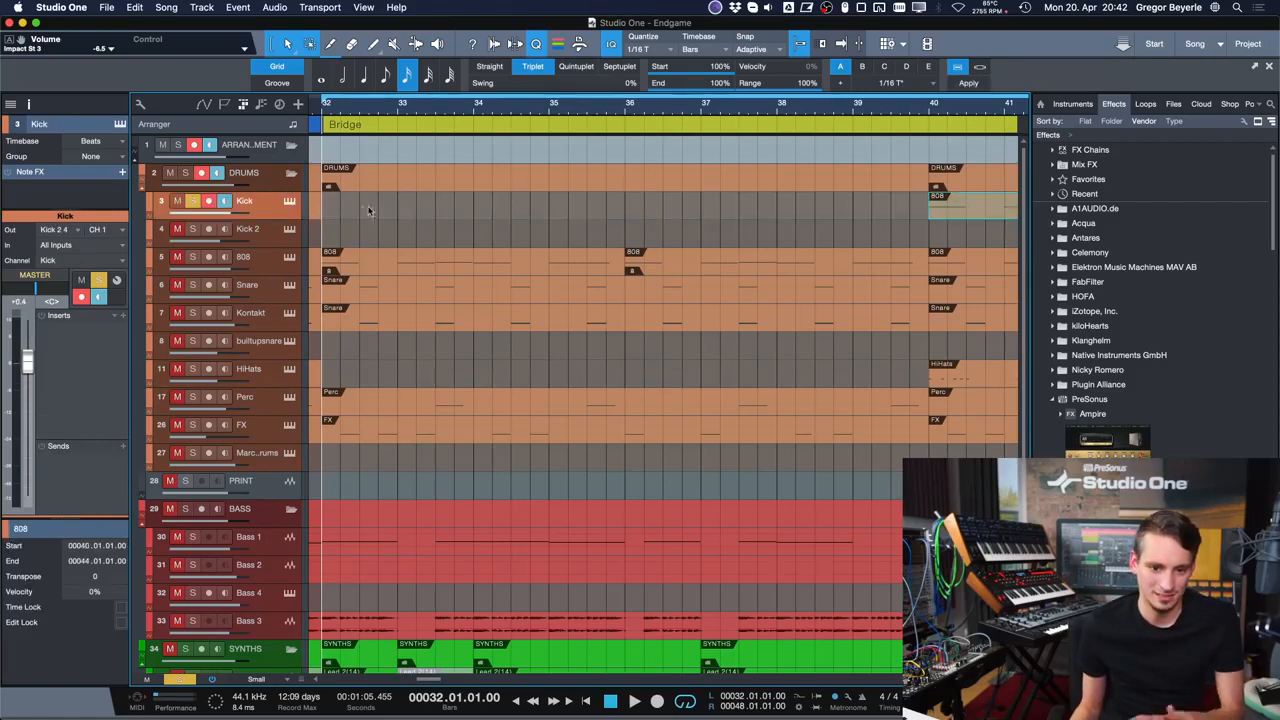
pyautogui.press('super+z')
pyautogui.press('super+z')
pyautogui.press('super+z')
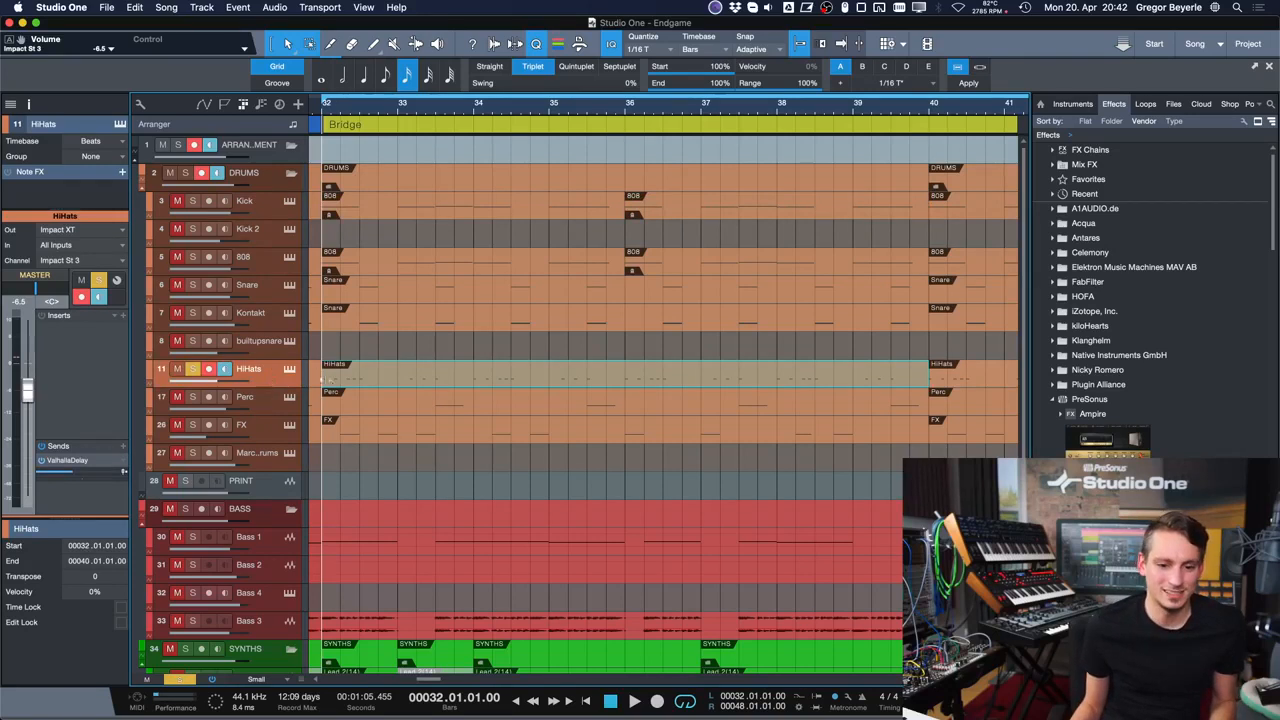
# - Listen briefly to the HiHats part and change the HiHats track's output instrument to Kick 2
pyautogui.press('space')
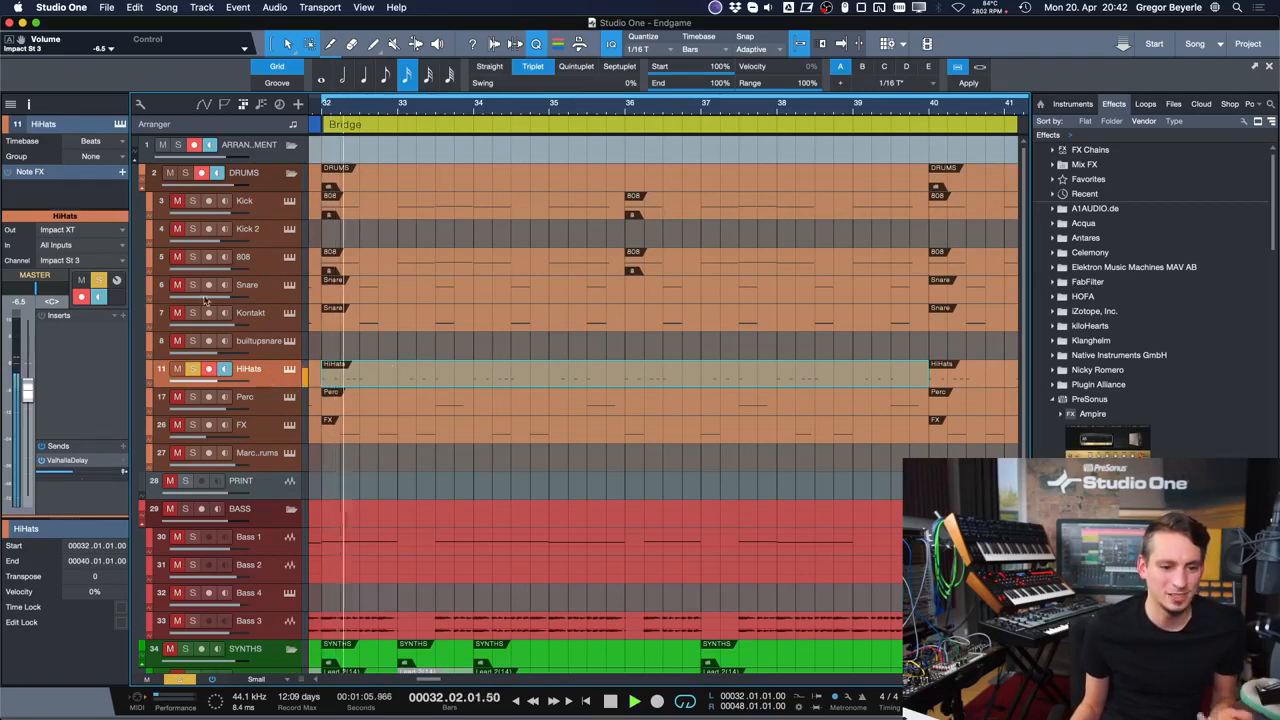
pyautogui.press('space')
pyautogui.click(85, 232)
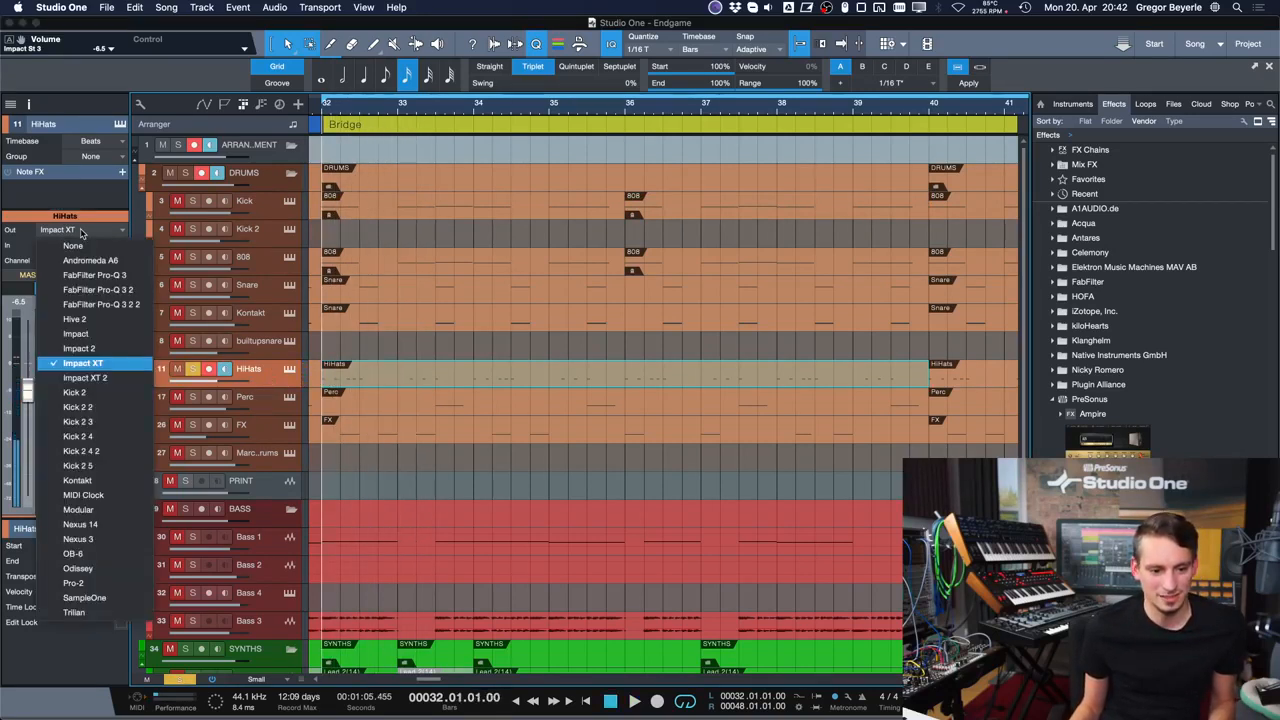
pyautogui.click(95, 406)
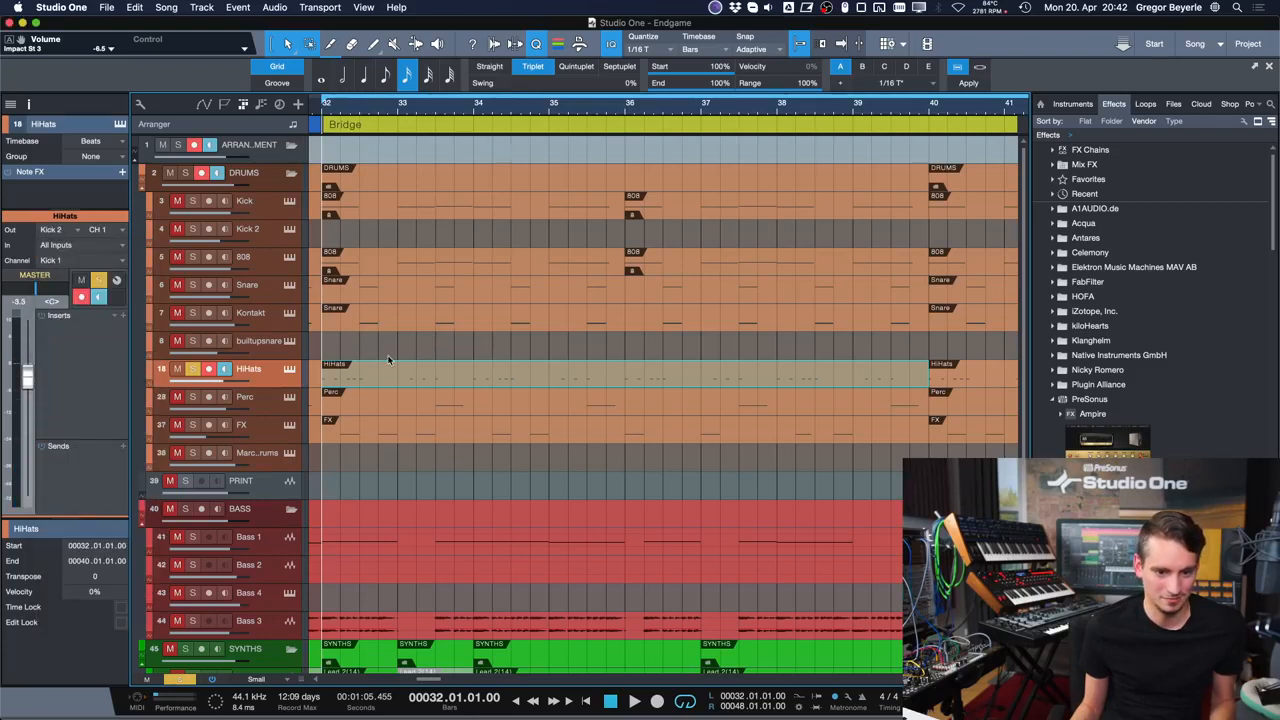
# - Play the HiHats part through Kick 2, set the channel volume to -0.4 dB, and stop
pyautogui.press('space')
pyautogui.moveTo(30, 383); pyautogui.dragTo(31, 371)
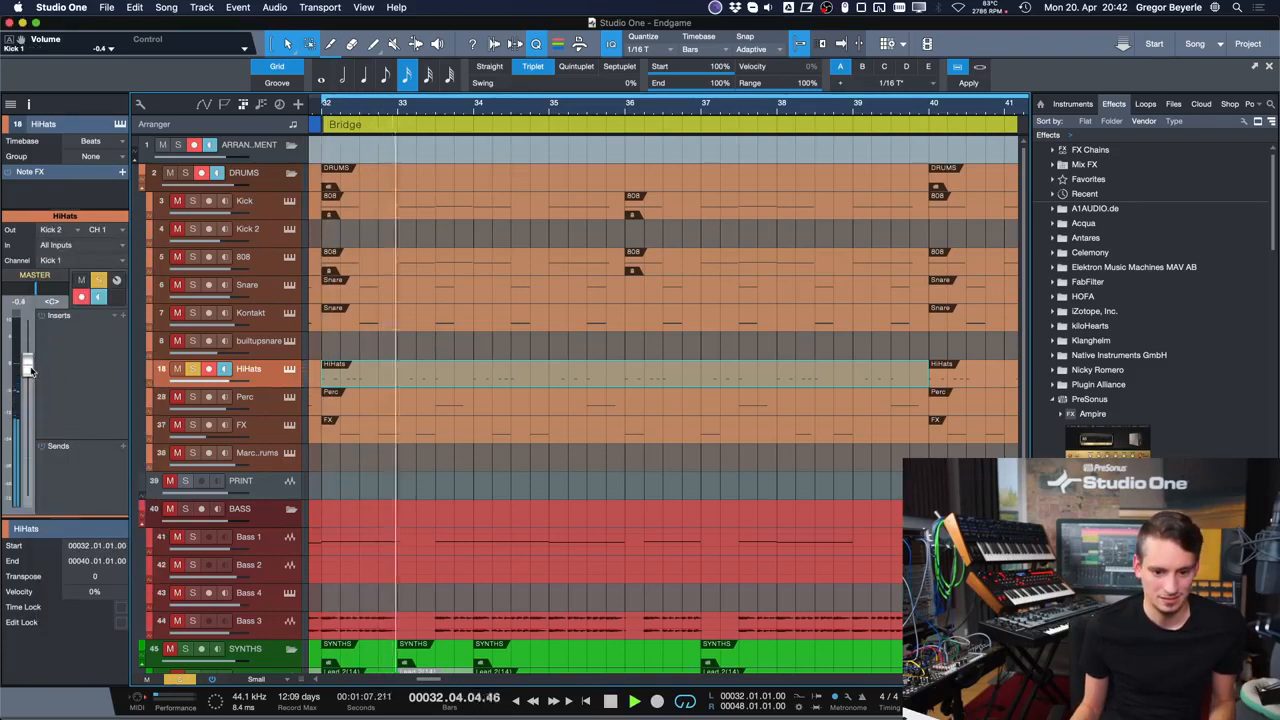
pyautogui.press('space')
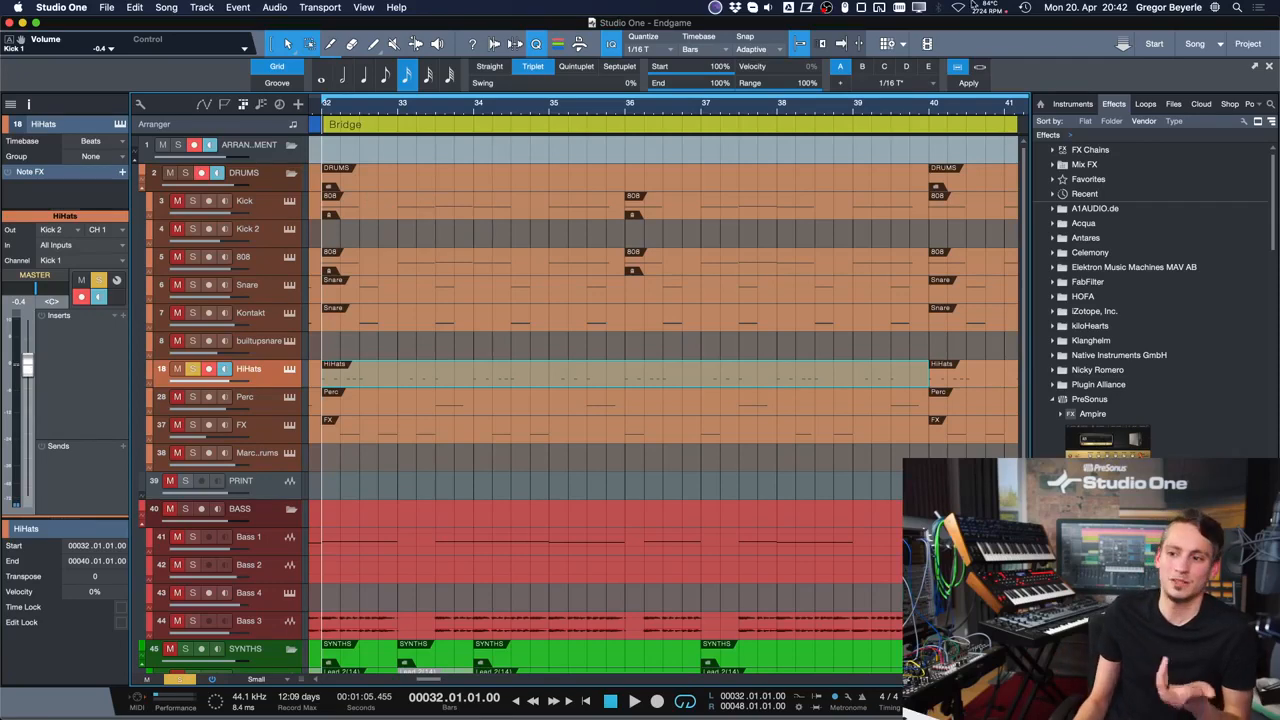
# - Open the recent song Musicloops from the start page and enlarge its tracks to Medium height
pyautogui.click(1155, 44)
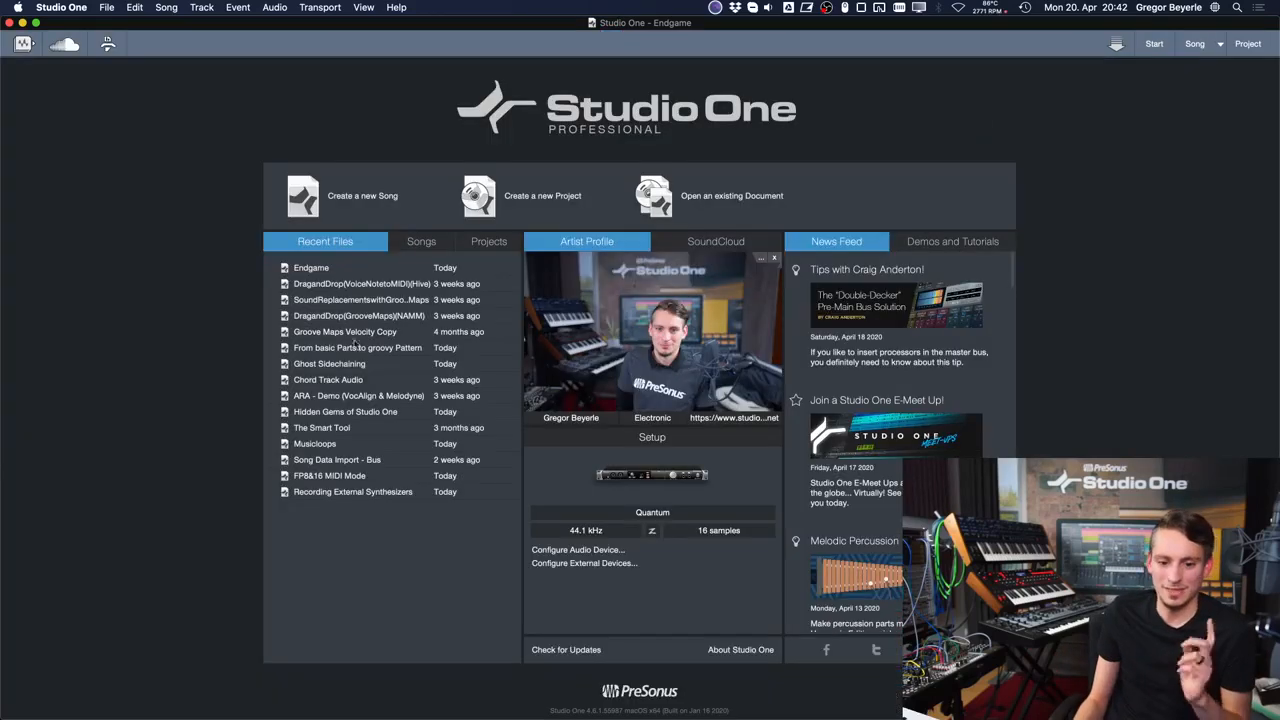
pyautogui.click(316, 445)
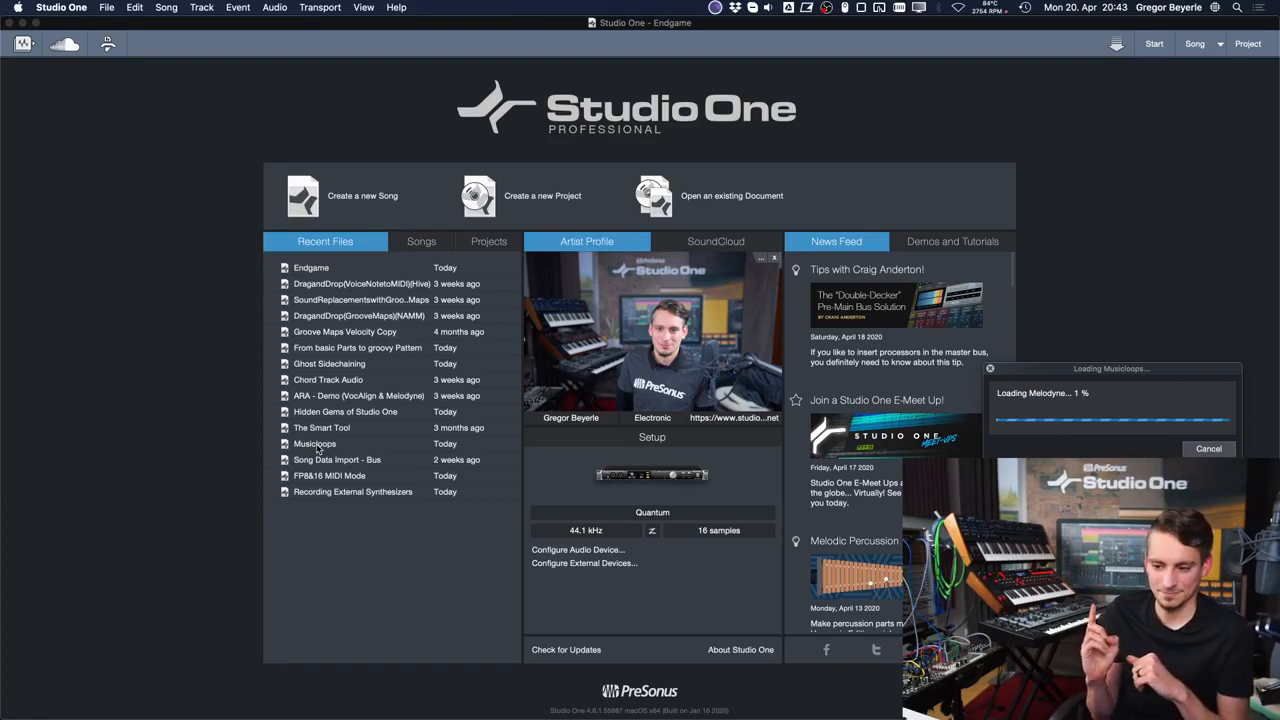
pyautogui.press('w')
pyautogui.press('w')
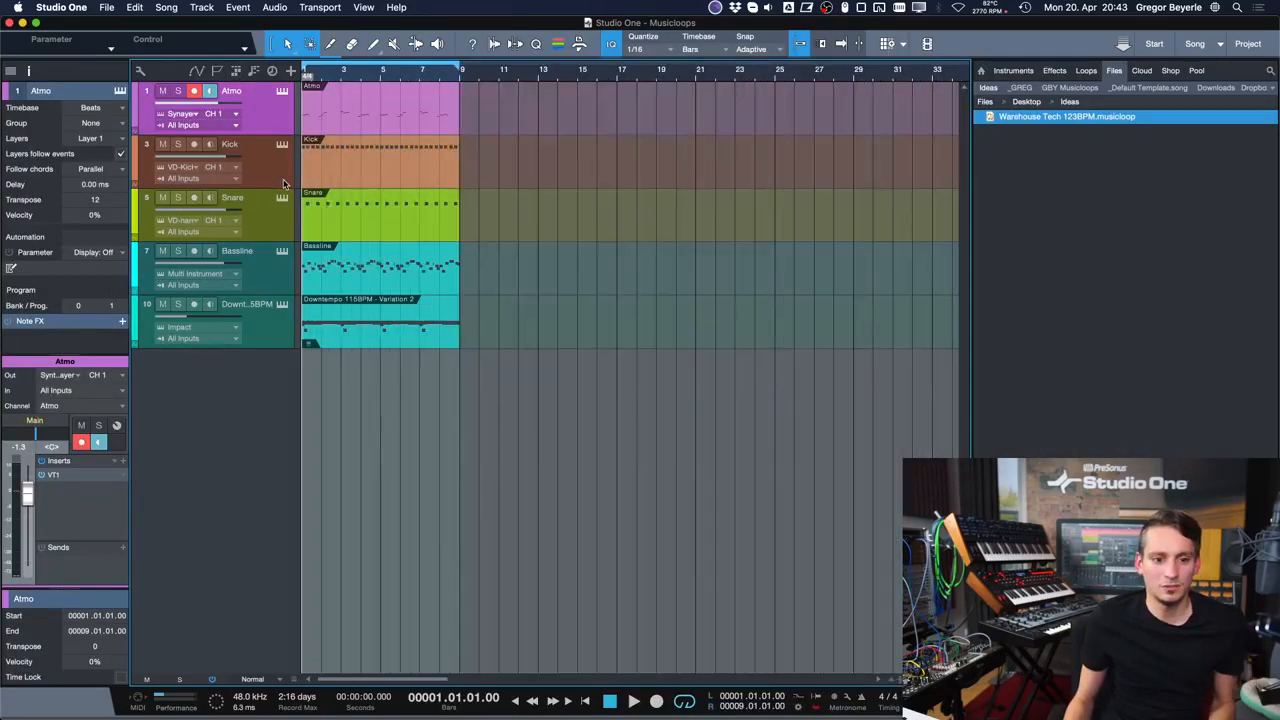
pyautogui.hotkey('shift', 'e')
pyautogui.hotkey('shift', 'e')
# - Switch to the open song From basic Parts to groovy Pattern and play its drum pattern
pyautogui.click(1220, 42)
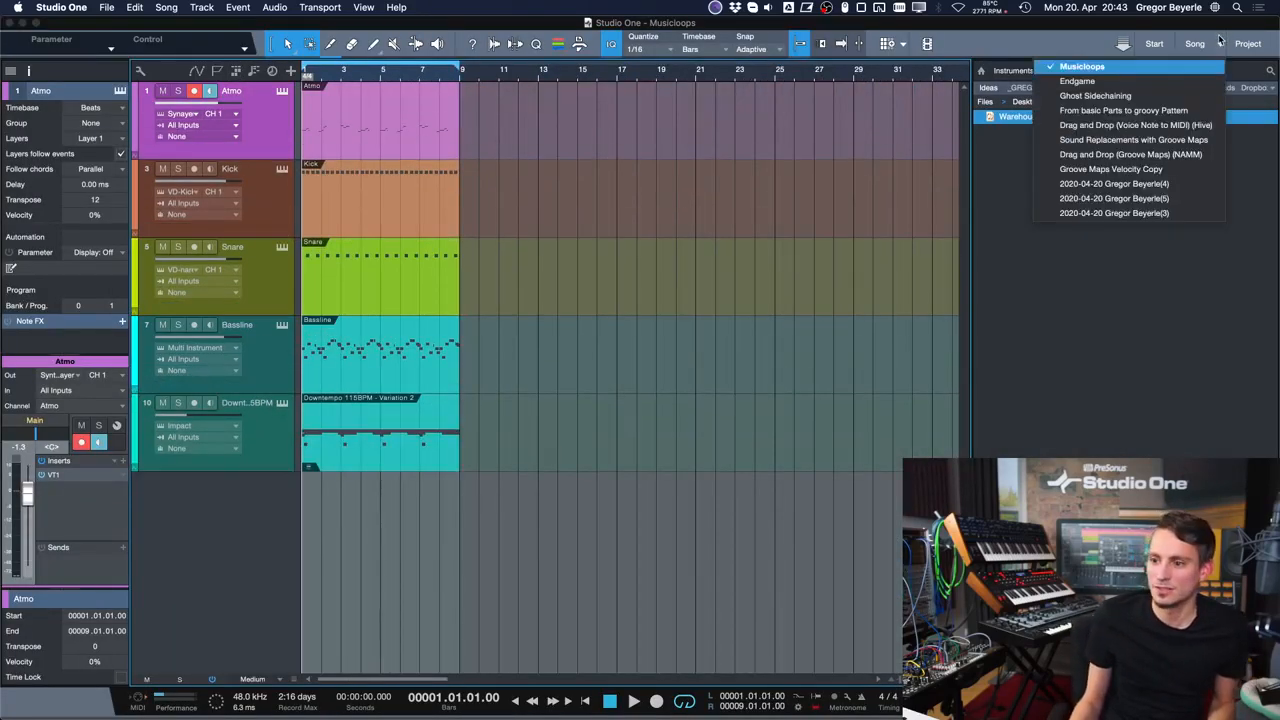
pyautogui.click(1158, 114)
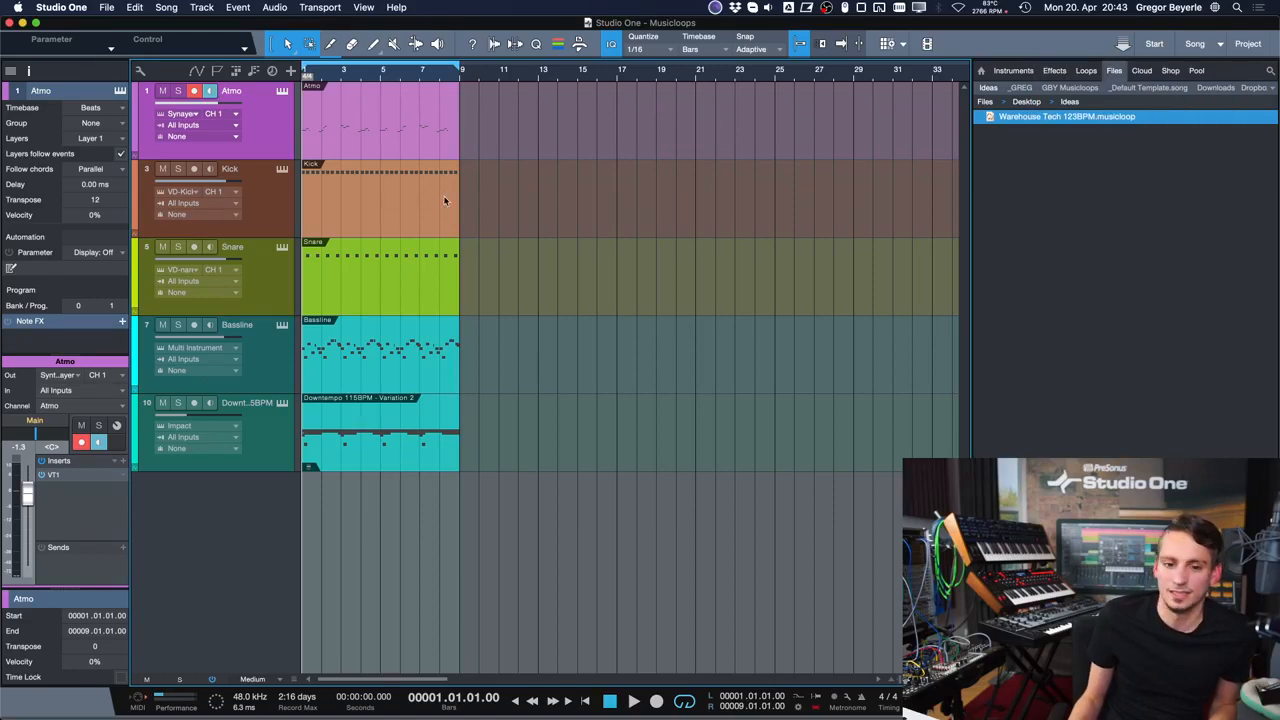
pyautogui.press('space')
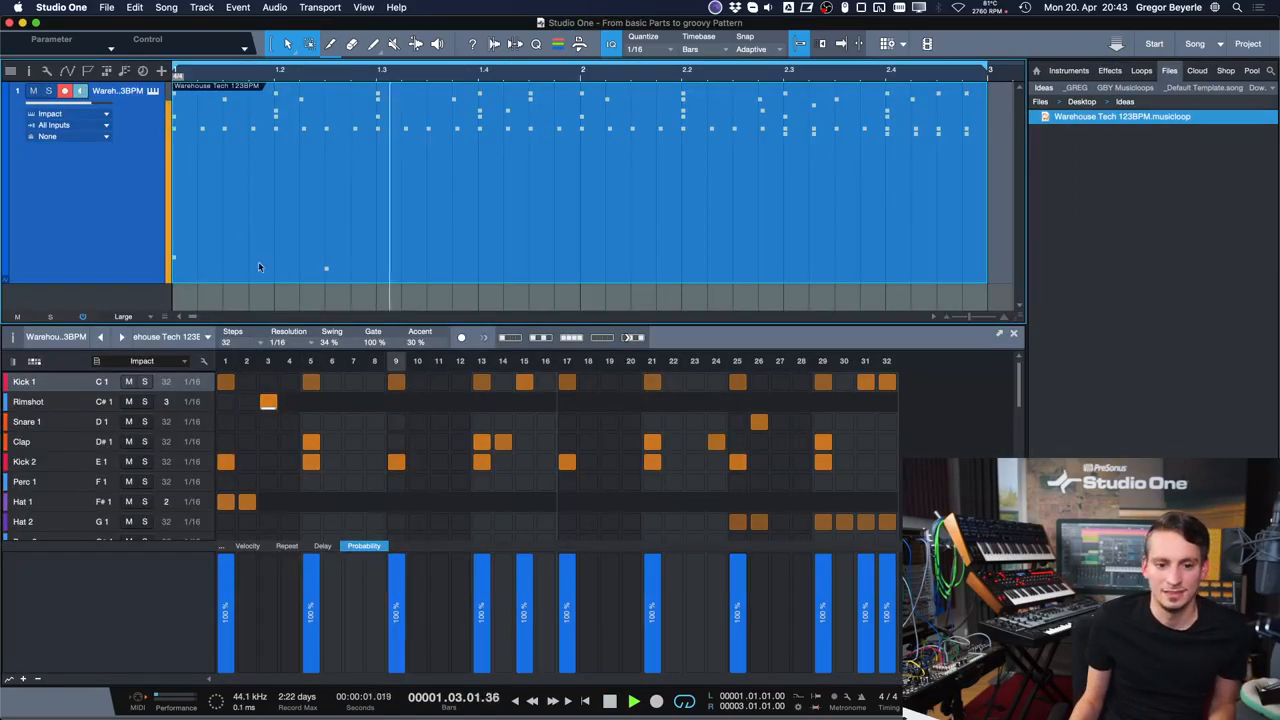
pyautogui.press('e')
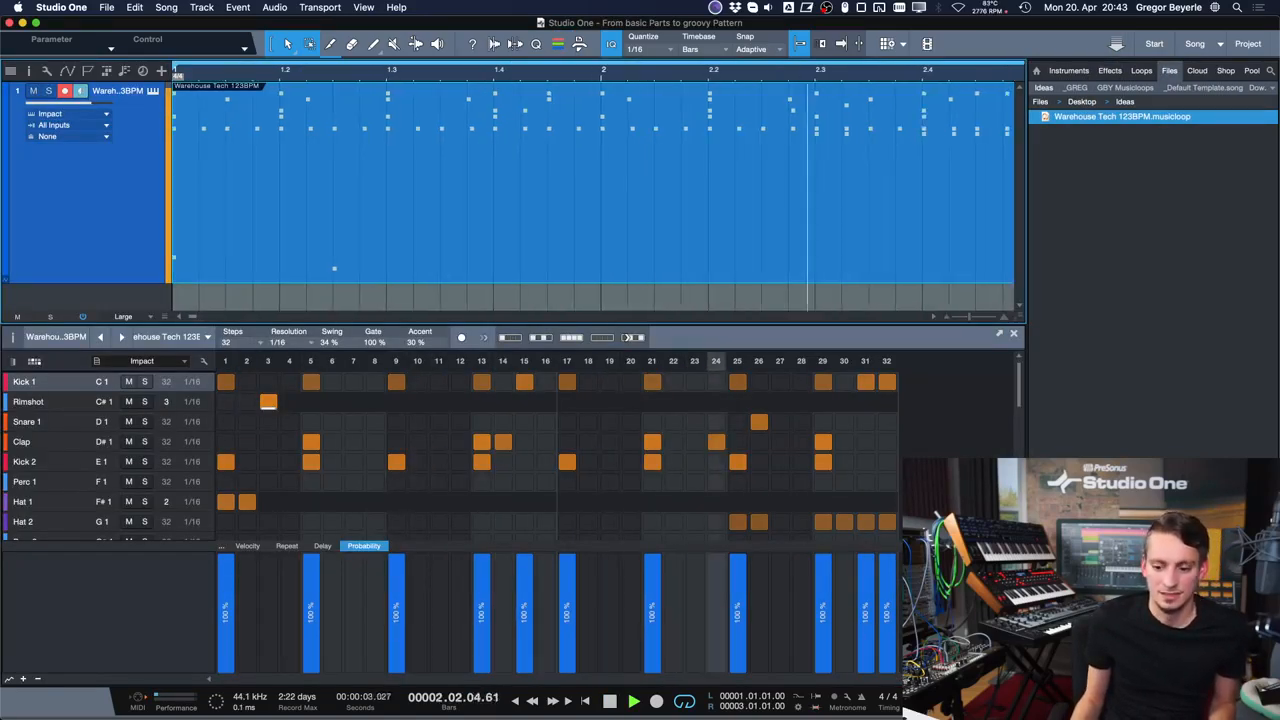
pyautogui.press('w')
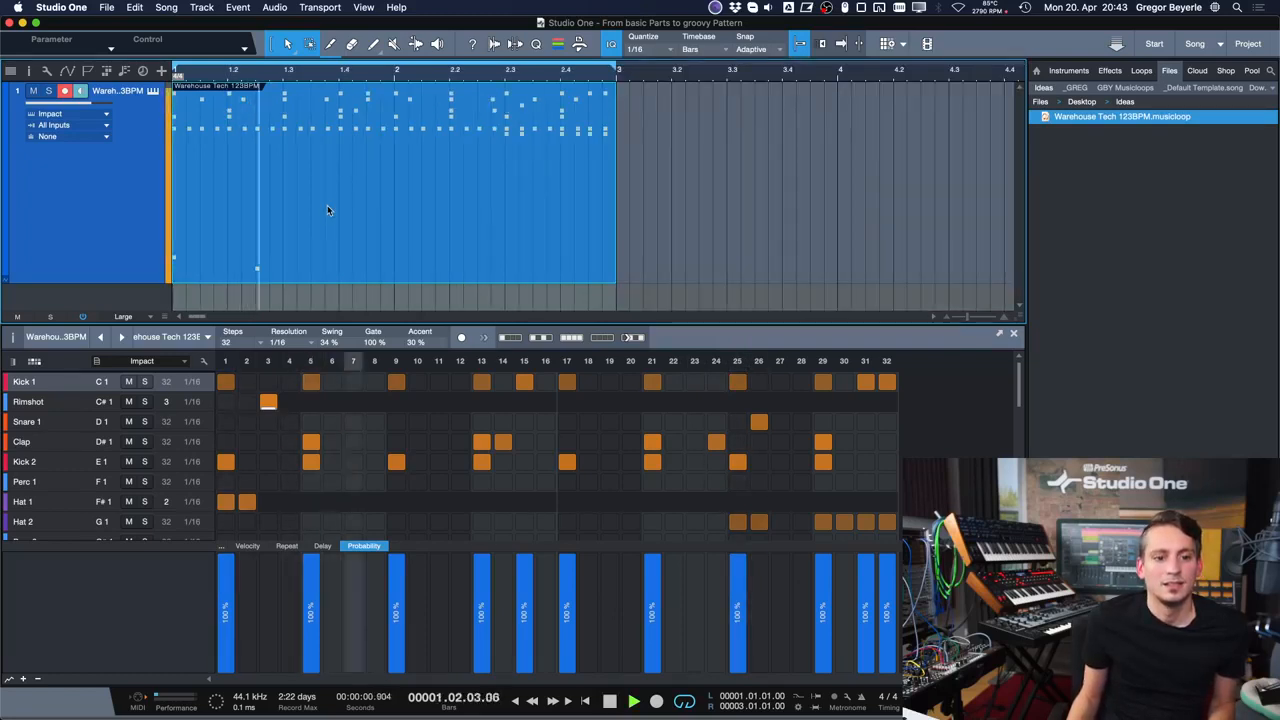
pyautogui.hotkey('shift', 'w')
pyautogui.scroll(-3, 291, 450)
pyautogui.press('space')
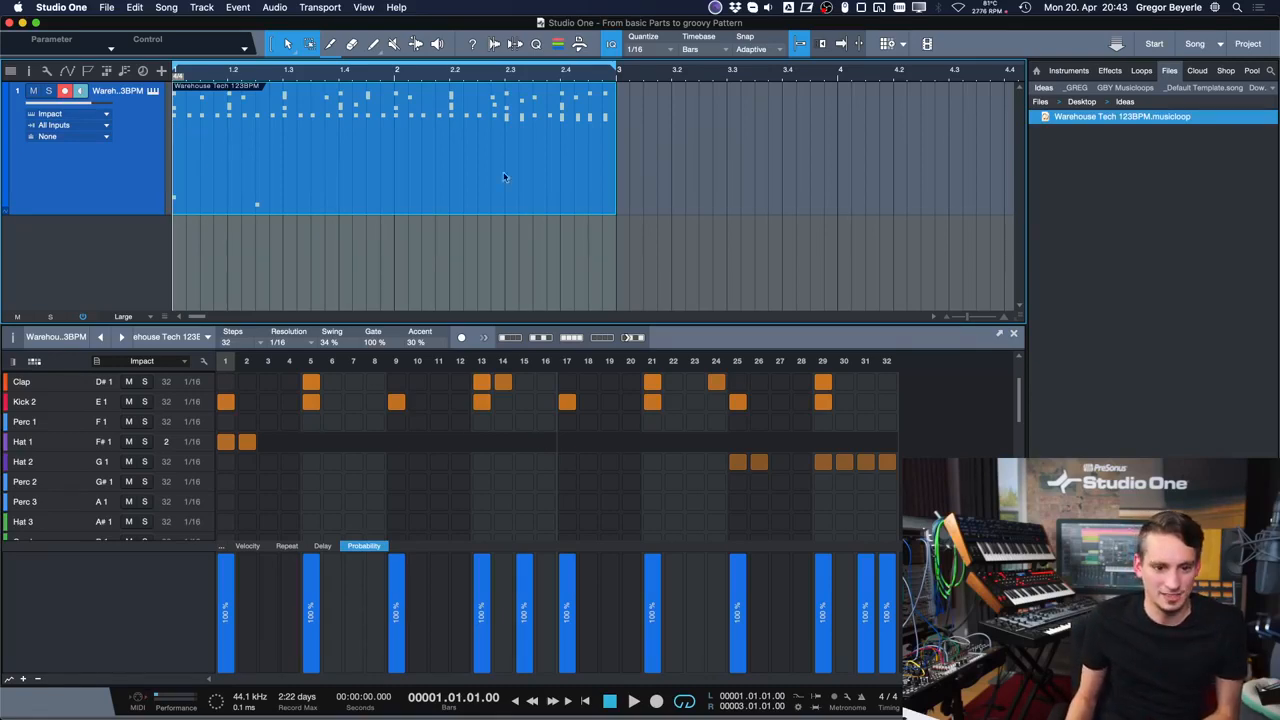
# - Show the mixer console and solo the Kick, Clap, Percs and Cymbals channels during playback
pyautogui.press('F3')
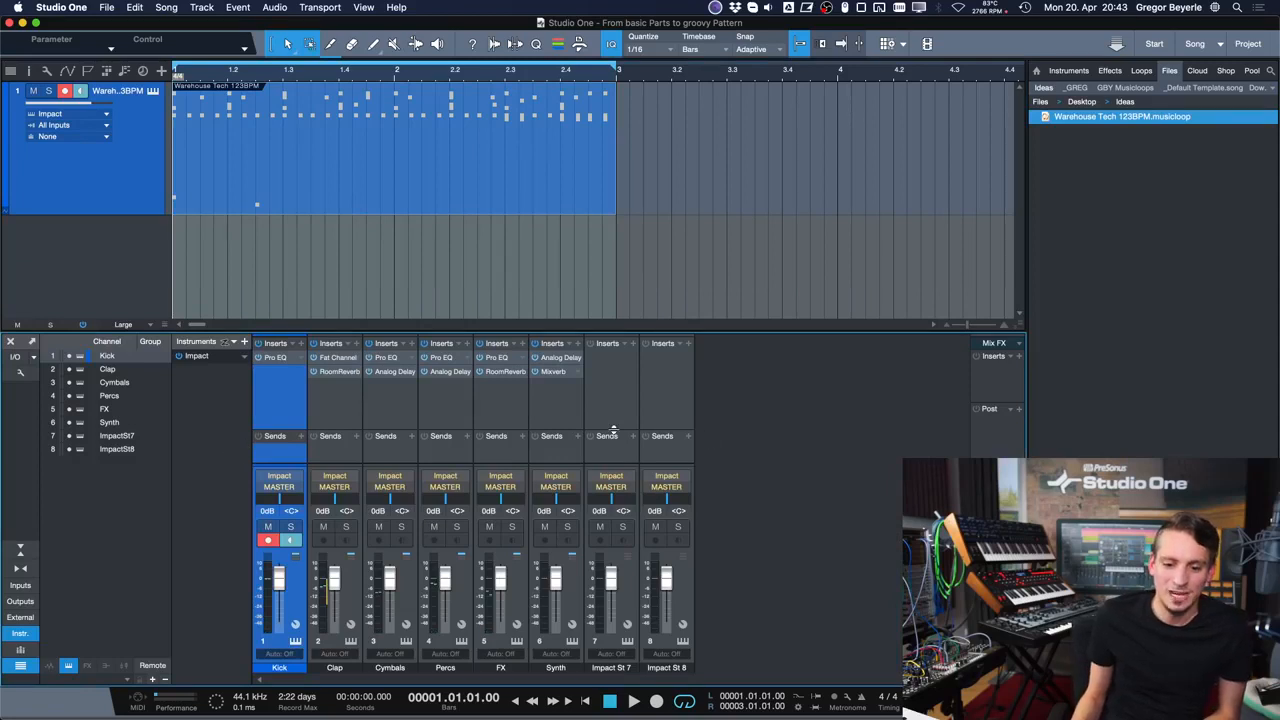
pyautogui.click(670, 408)
pyautogui.click(274, 412)
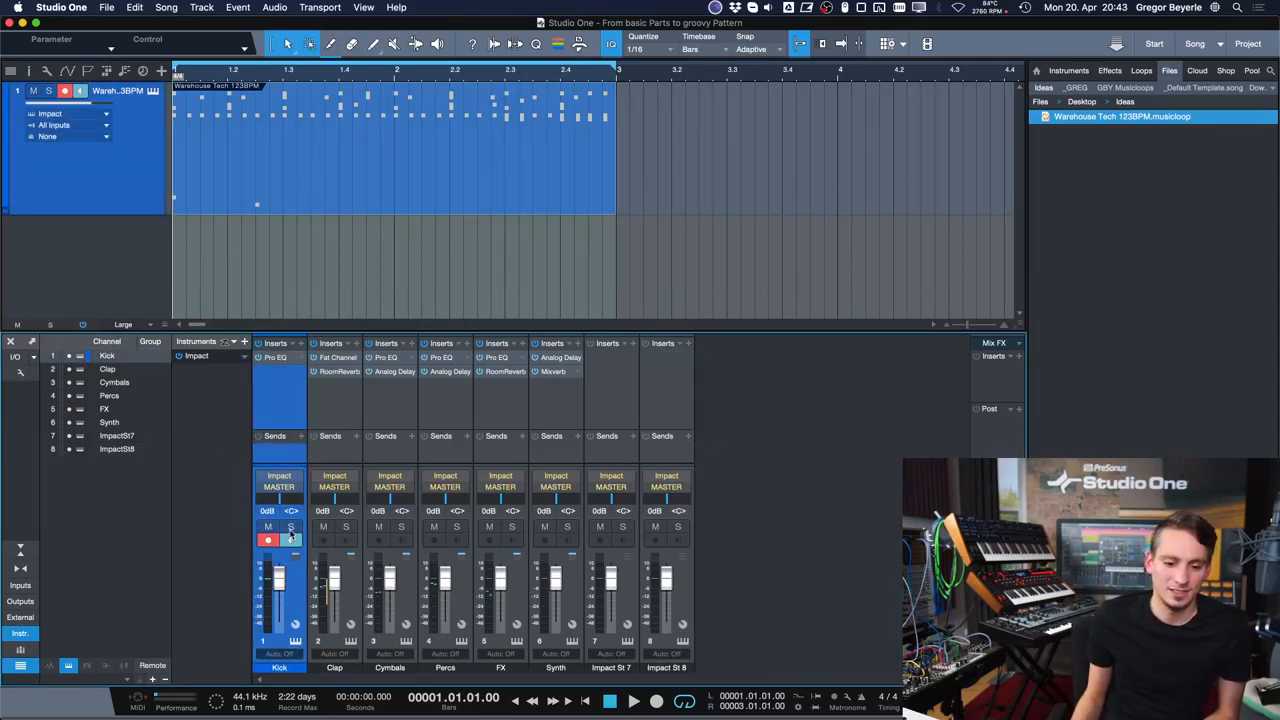
pyautogui.click(290, 528)
pyautogui.press('space')
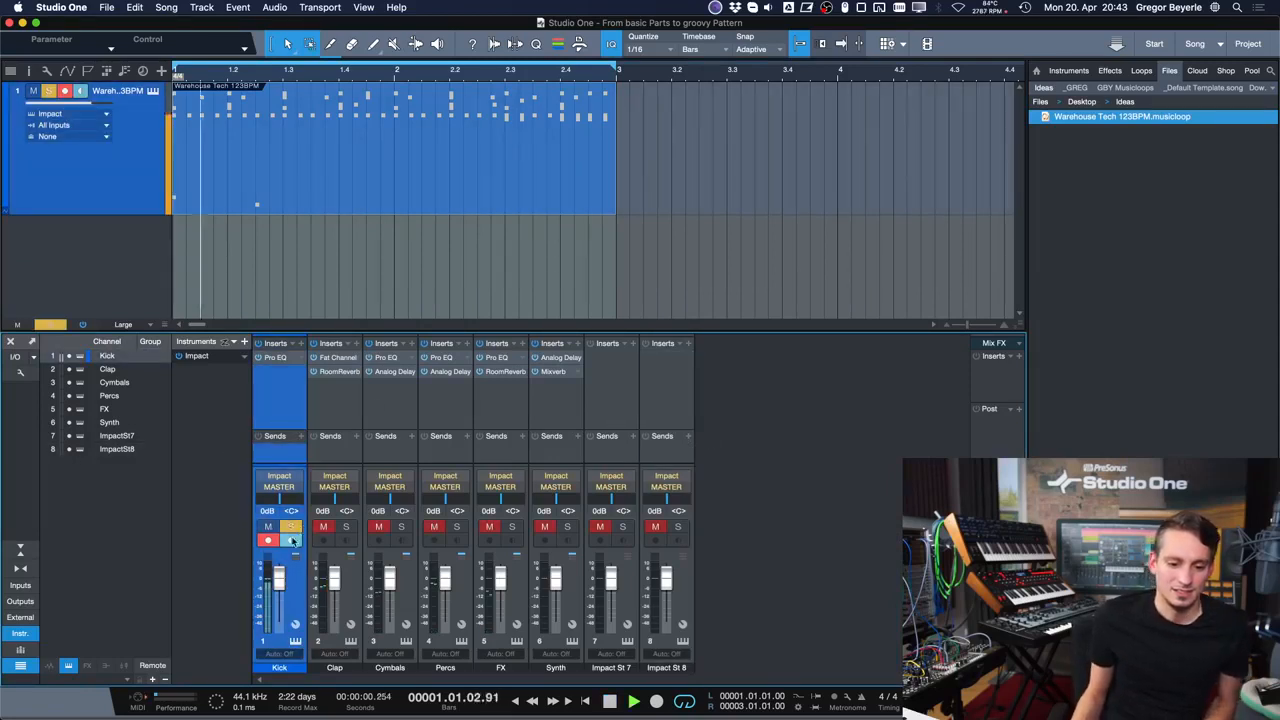
pyautogui.click(346, 528)
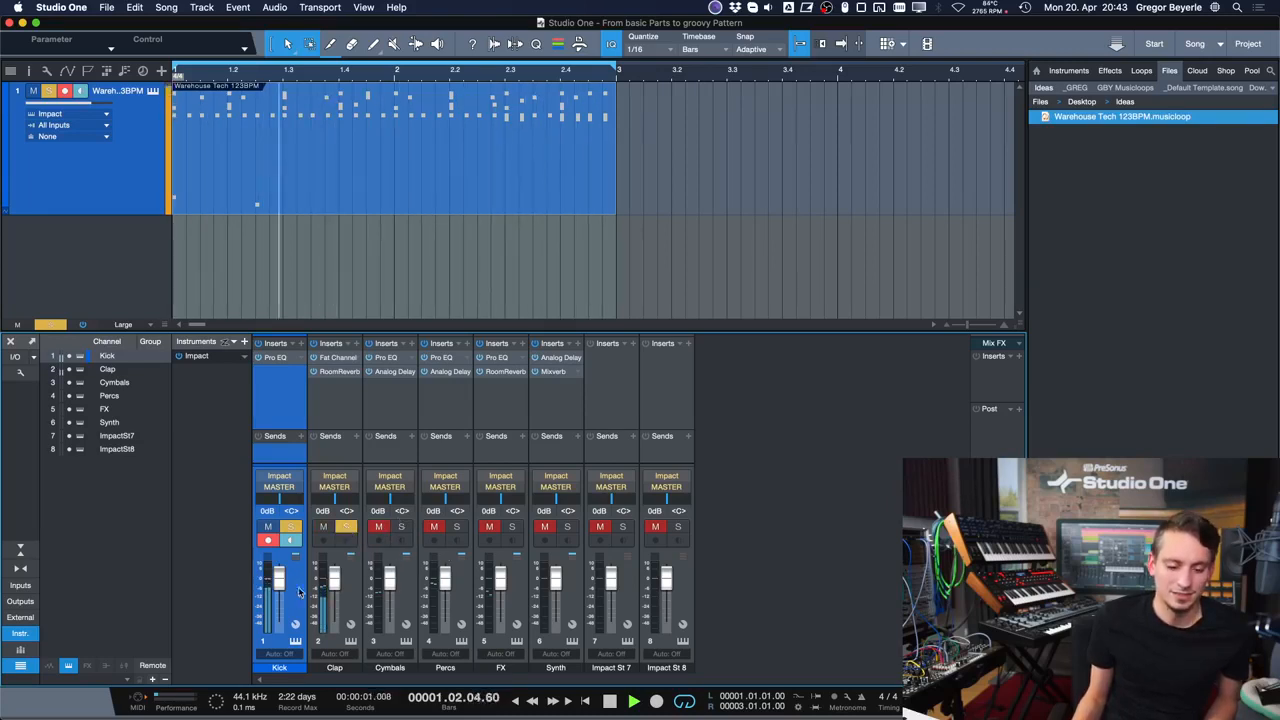
pyautogui.click(456, 527)
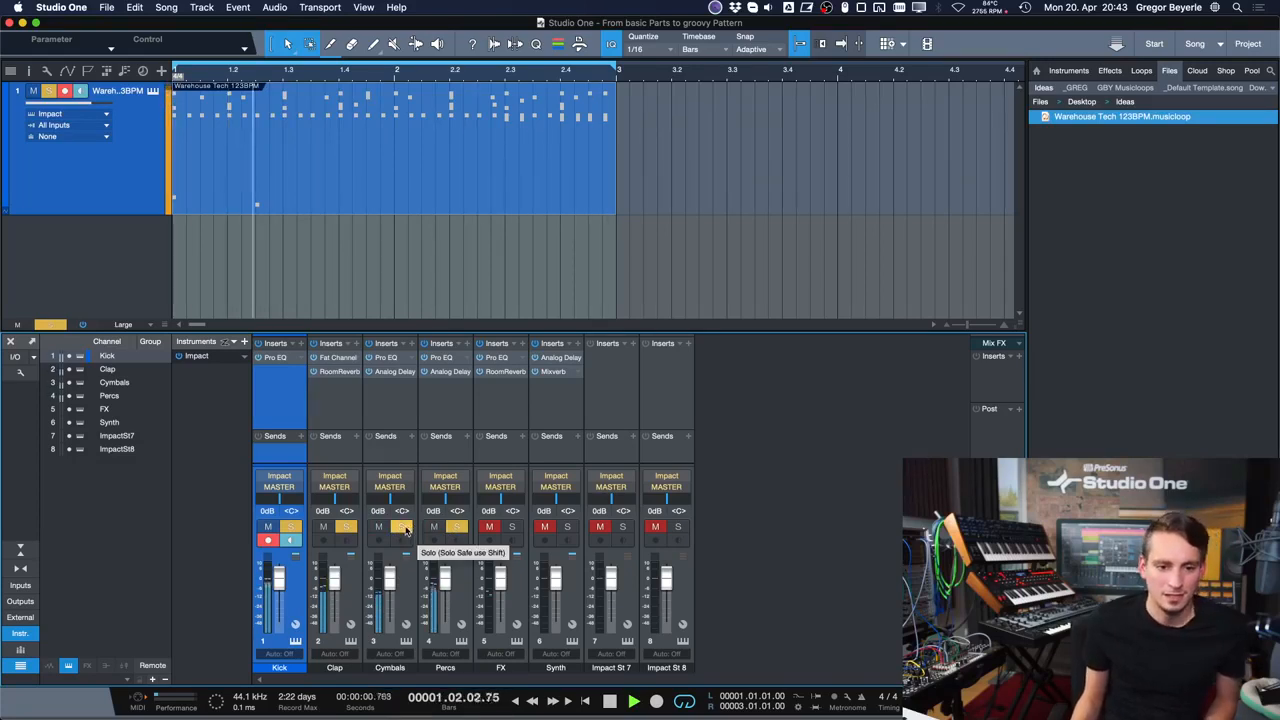
pyautogui.press('space')
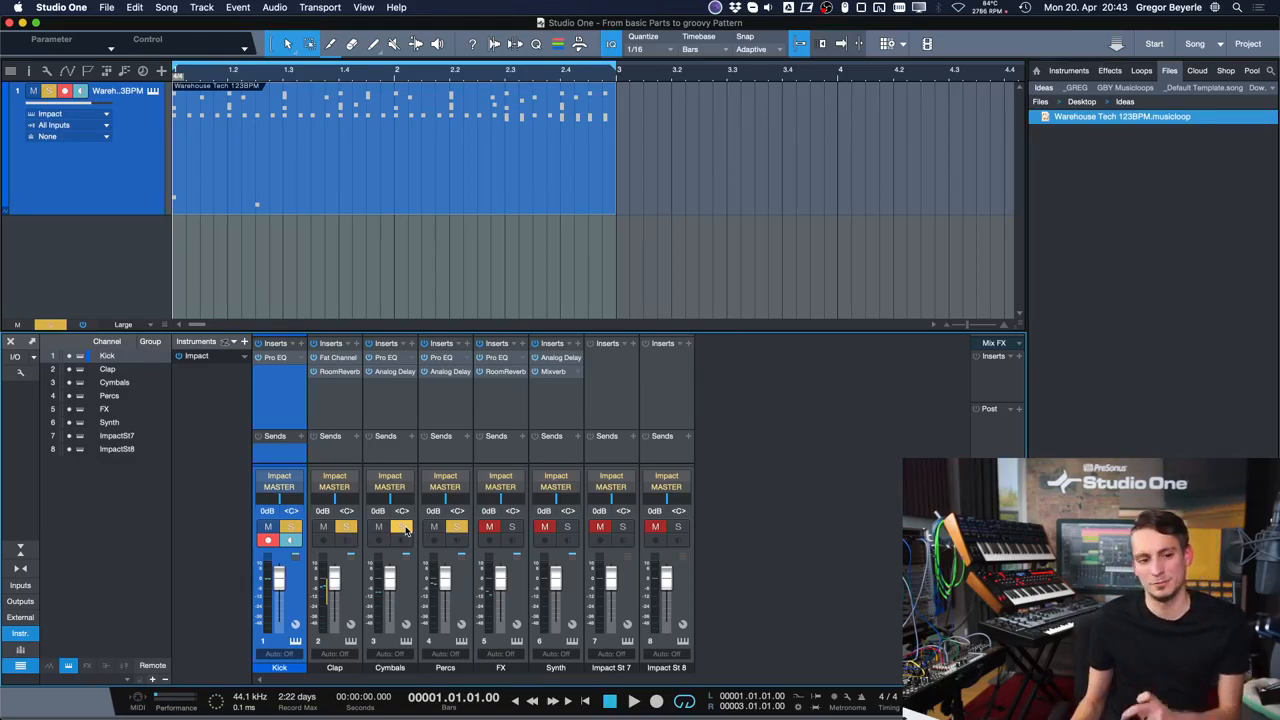
# - Remove the Warehouse Tech track together with its instrument
pyautogui.rightClick(138, 205)
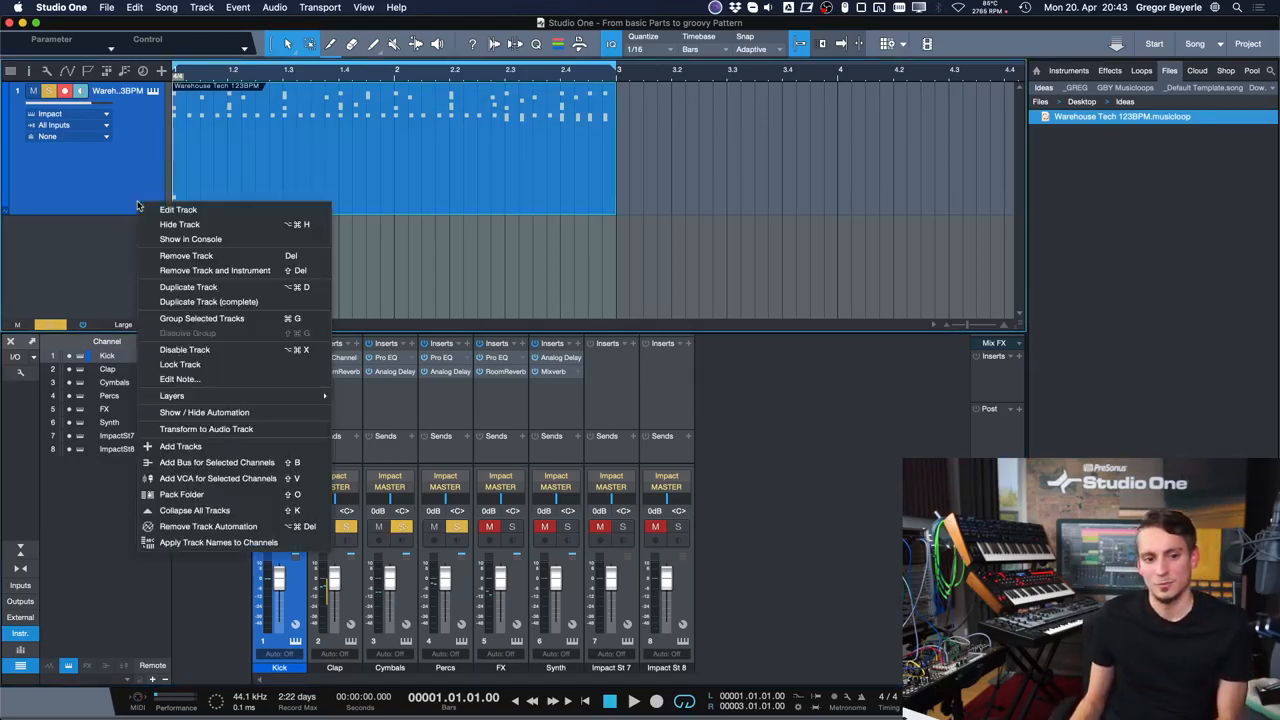
pyautogui.click(200, 268)
# - Browse the Presence presets, add Presence Studio Grand as a new instrument track, and close its window
pyautogui.click(1068, 70)
pyautogui.scroll(-10, 1148, 350)
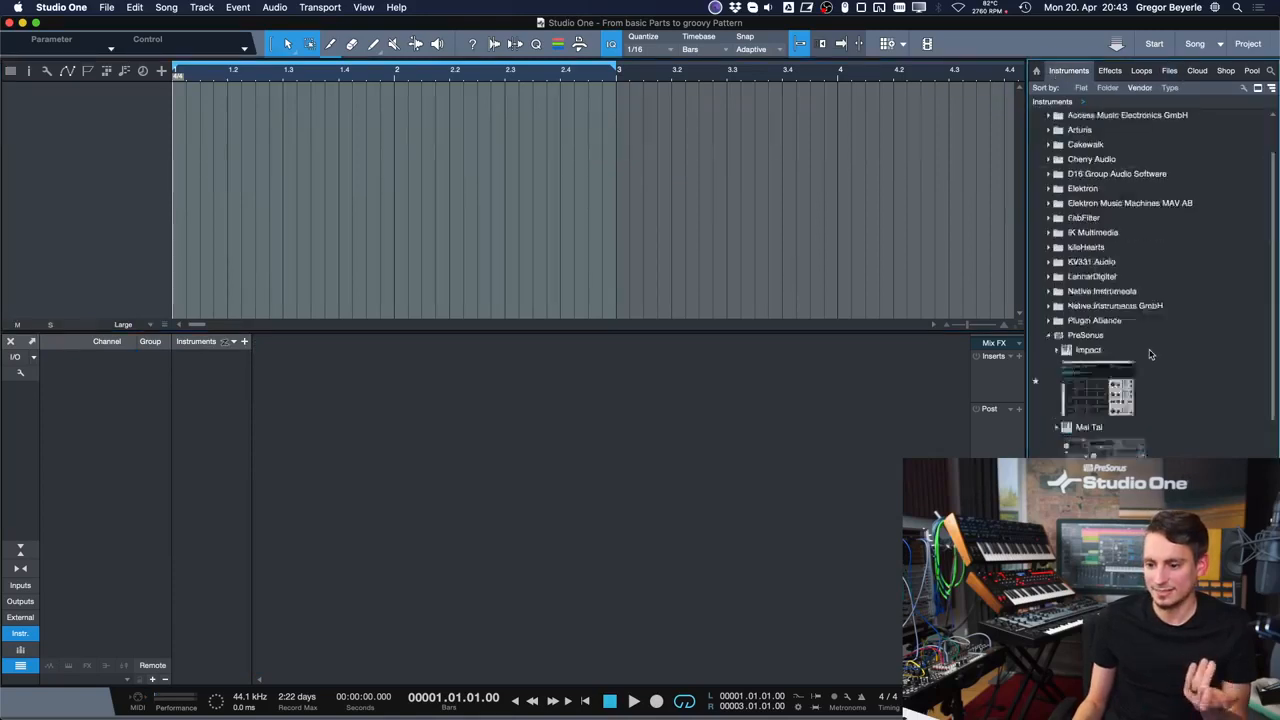
pyautogui.click(1140, 328)
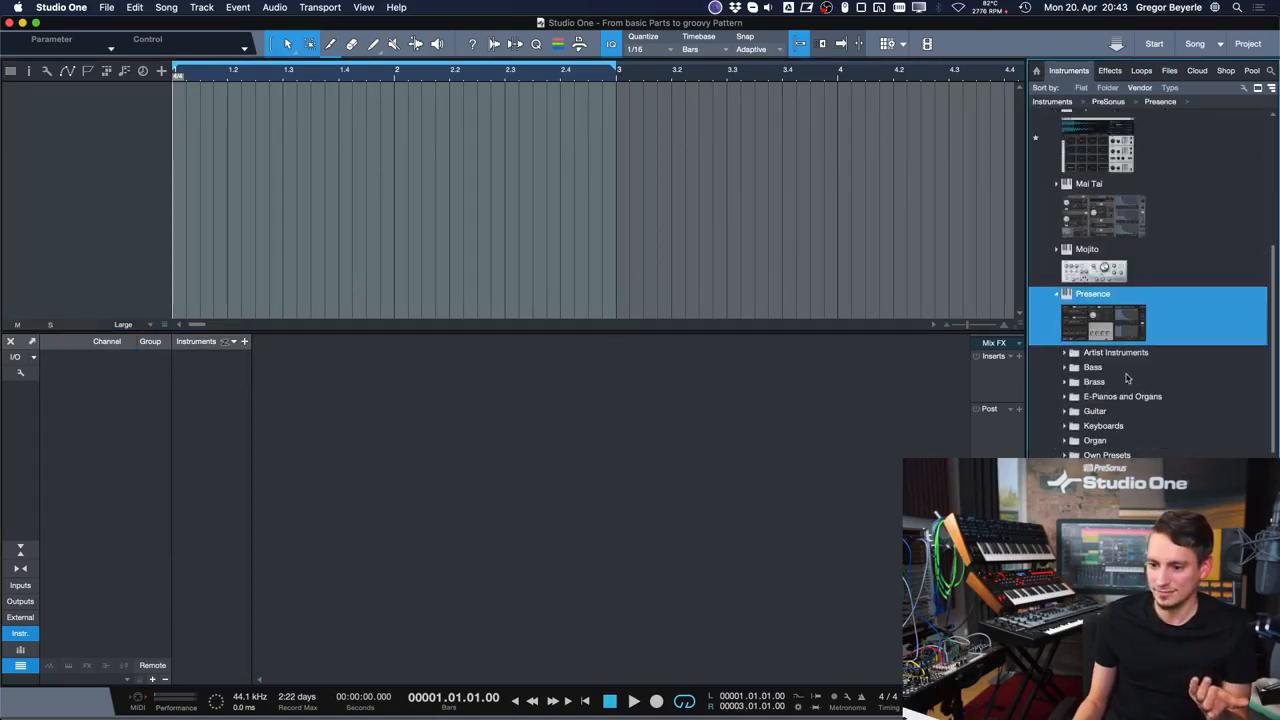
pyautogui.click(1125, 369)
pyautogui.click(1138, 398)
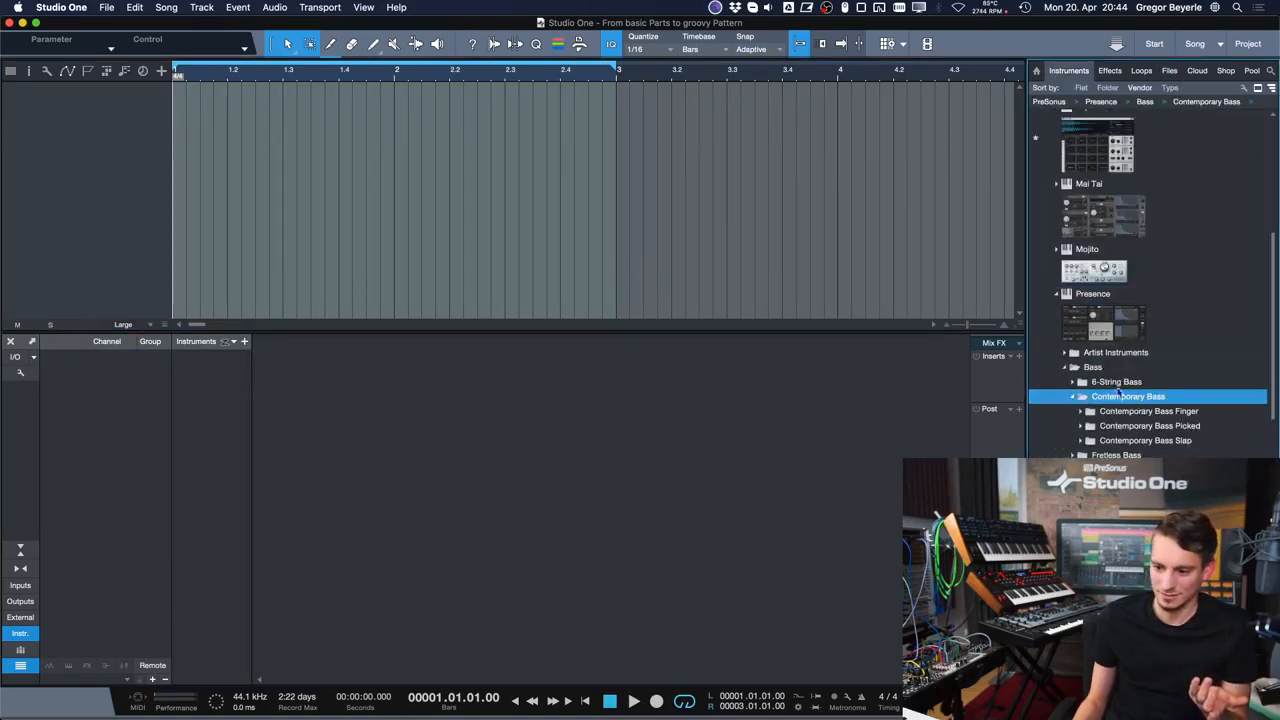
pyautogui.click(1118, 383)
pyautogui.click(1110, 368)
pyautogui.scroll(-4, 1114, 452)
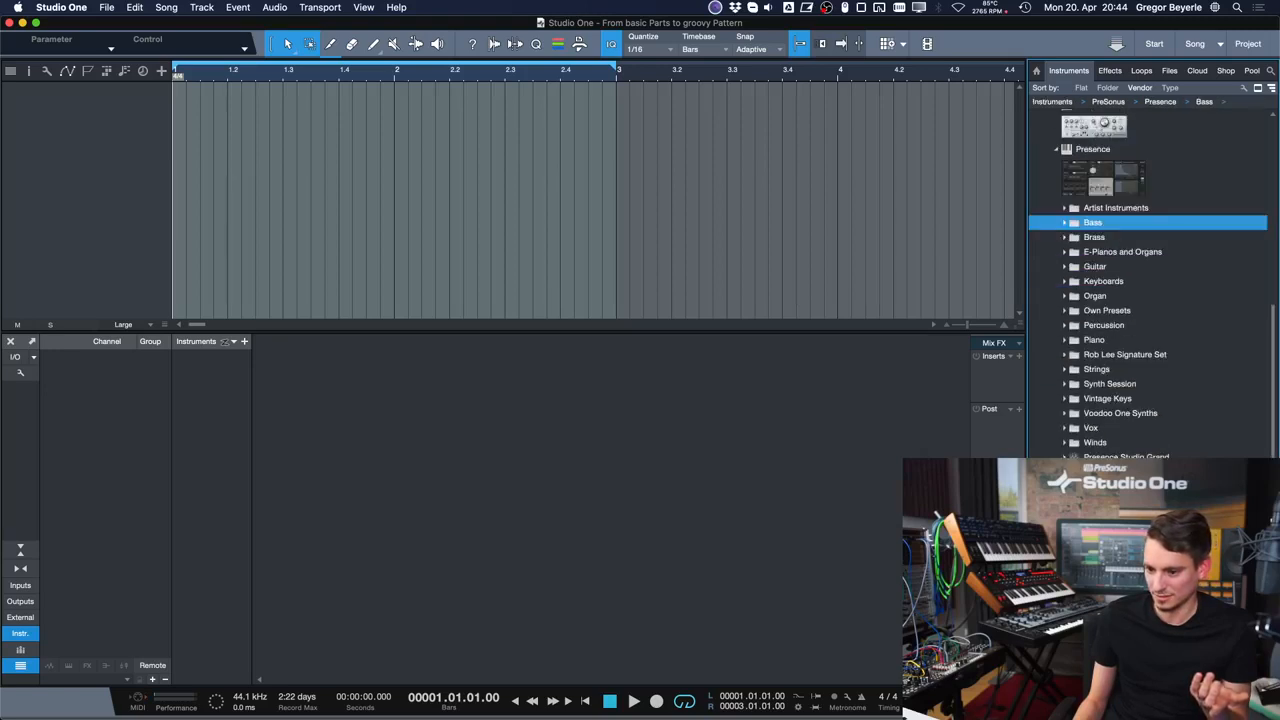
pyautogui.click(1126, 458)
pyautogui.moveTo(1126, 458); pyautogui.dragTo(274, 157)
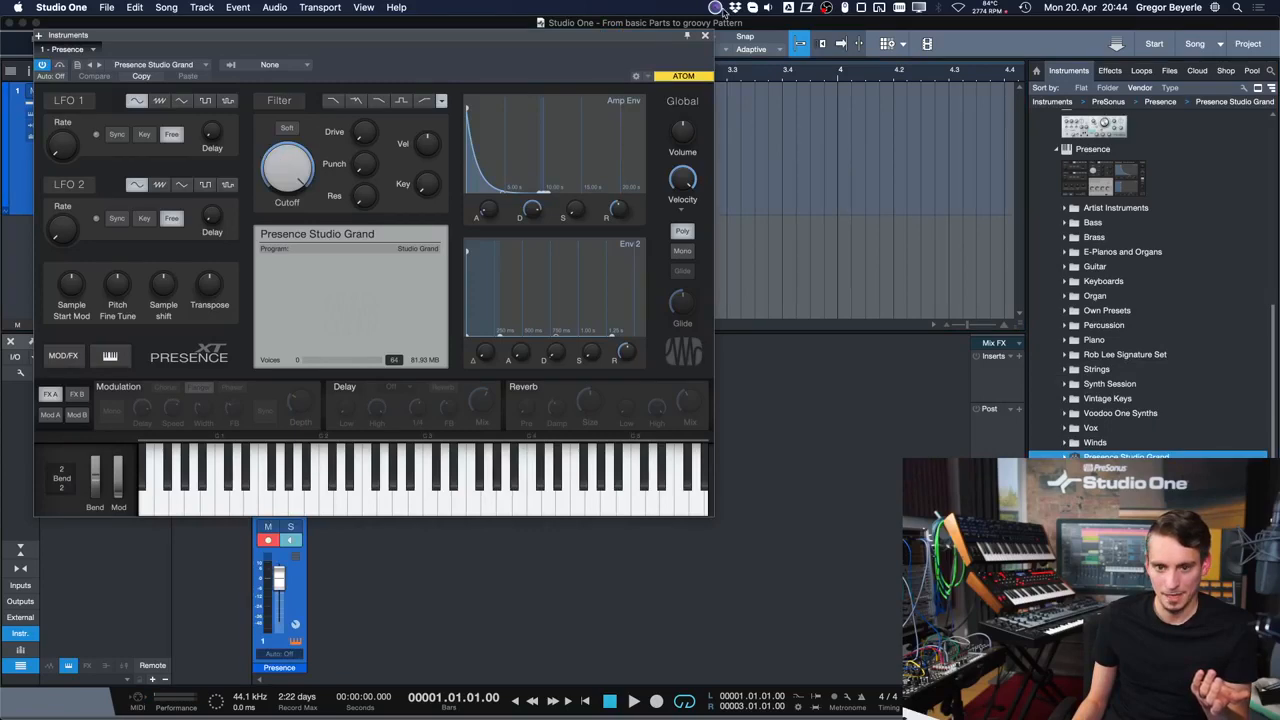
pyautogui.click(707, 37)
# - Record a short melody into a new two-bar part on the Presence track and play it back
pyautogui.doubleClick(207, 157)
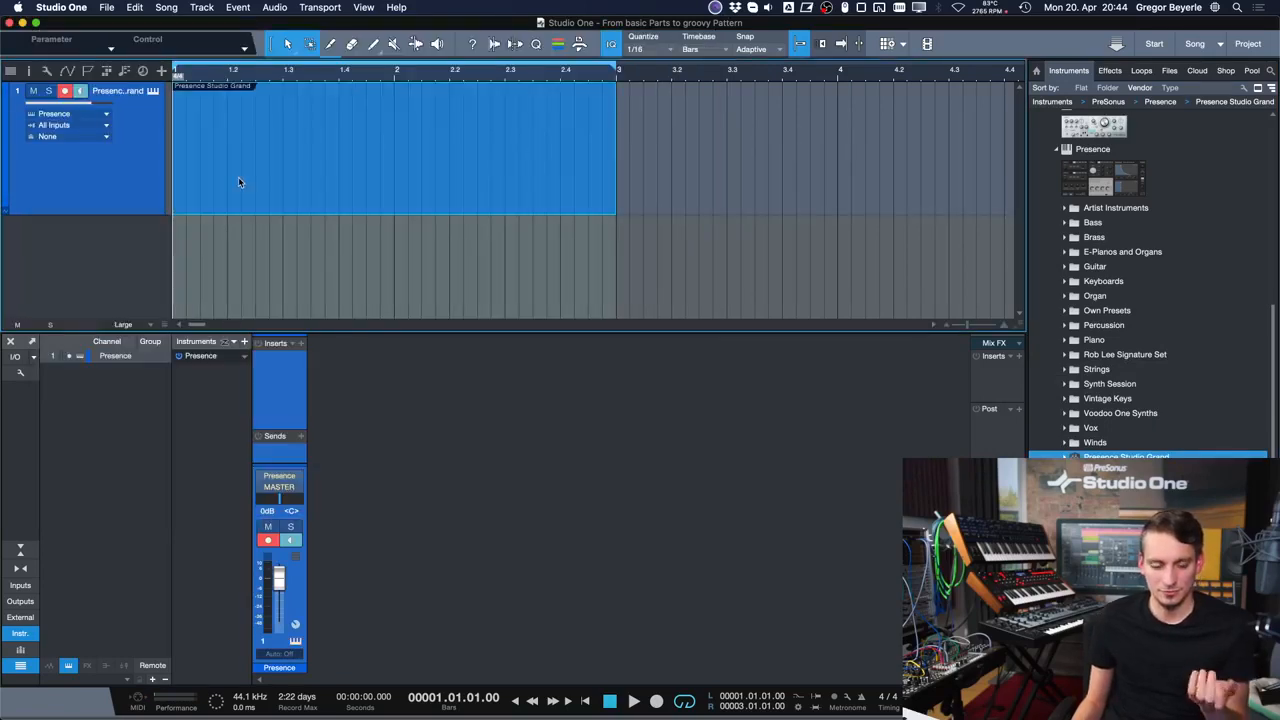
pyautogui.doubleClick(267, 178)
pyautogui.press('KP_Multiply')
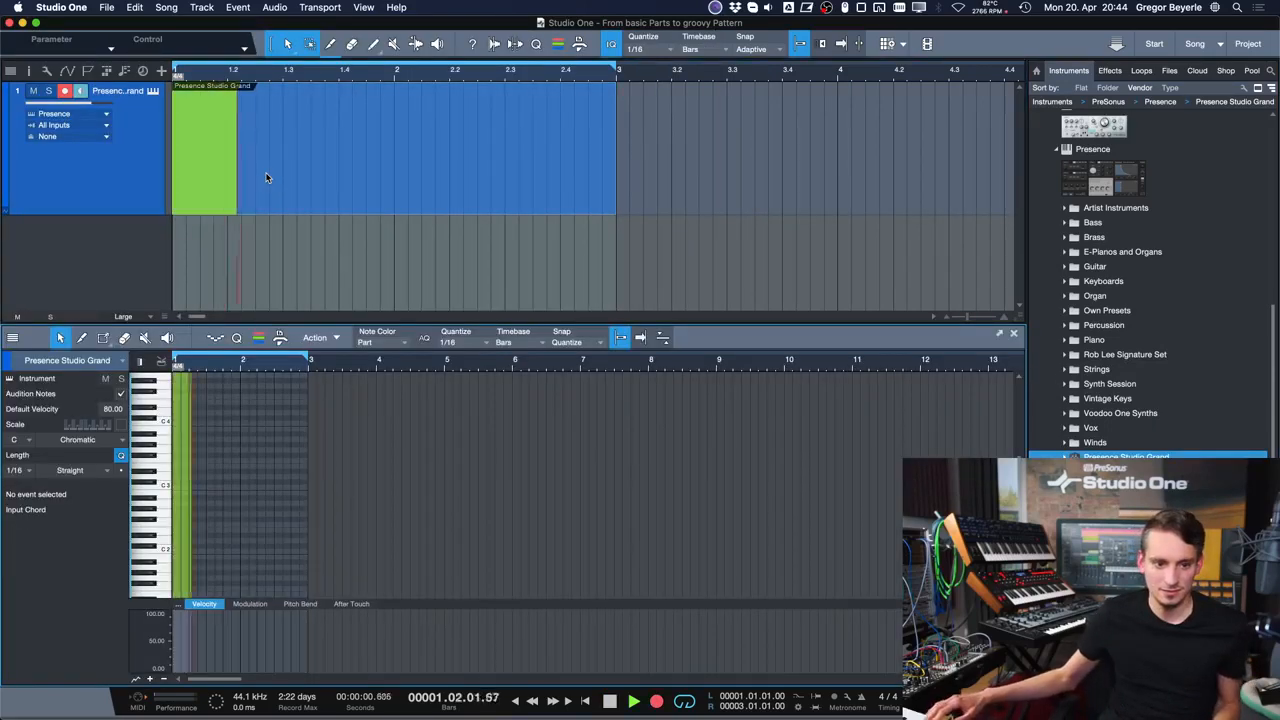
pyautogui.press('space')
pyautogui.press('space')
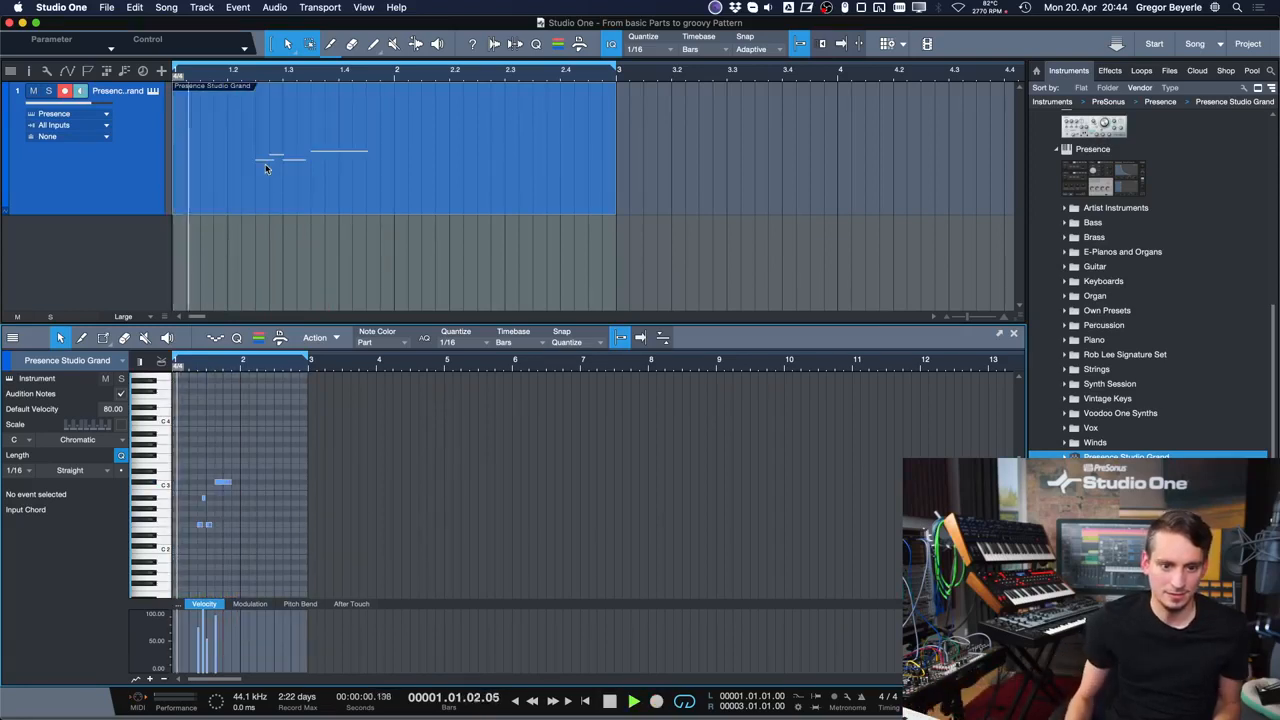
pyautogui.press('space')
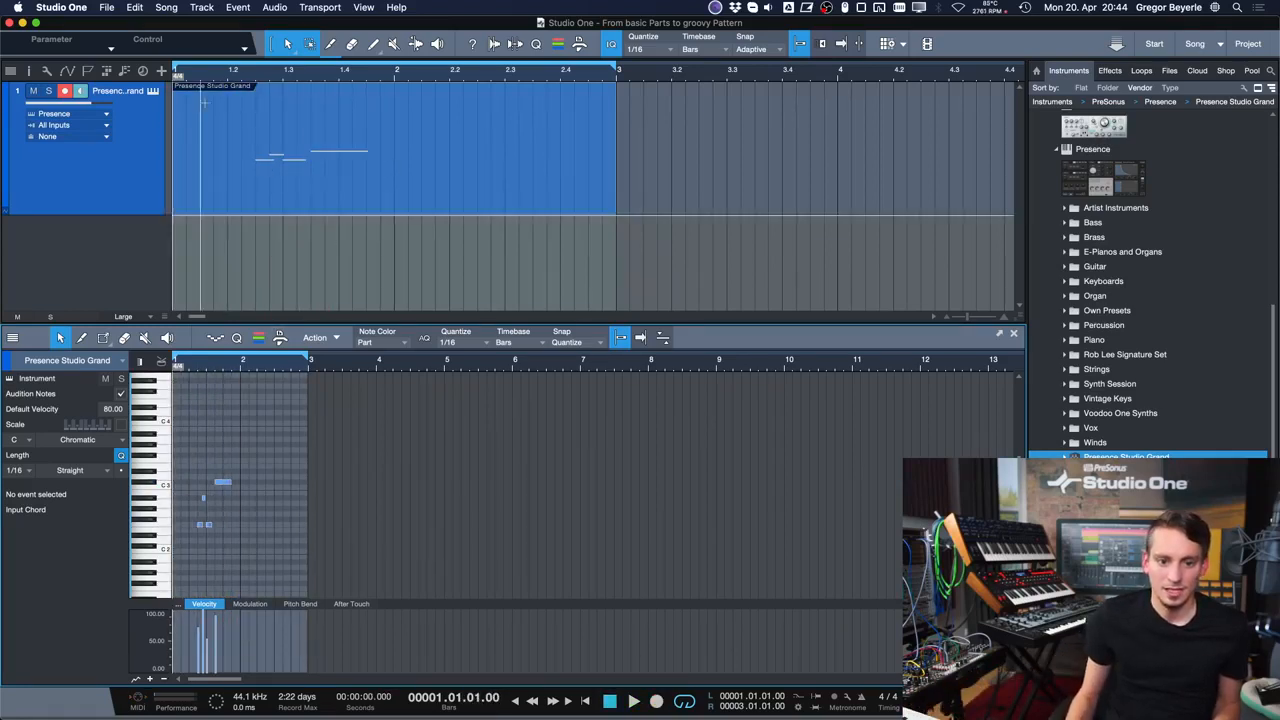
pyautogui.press('space')
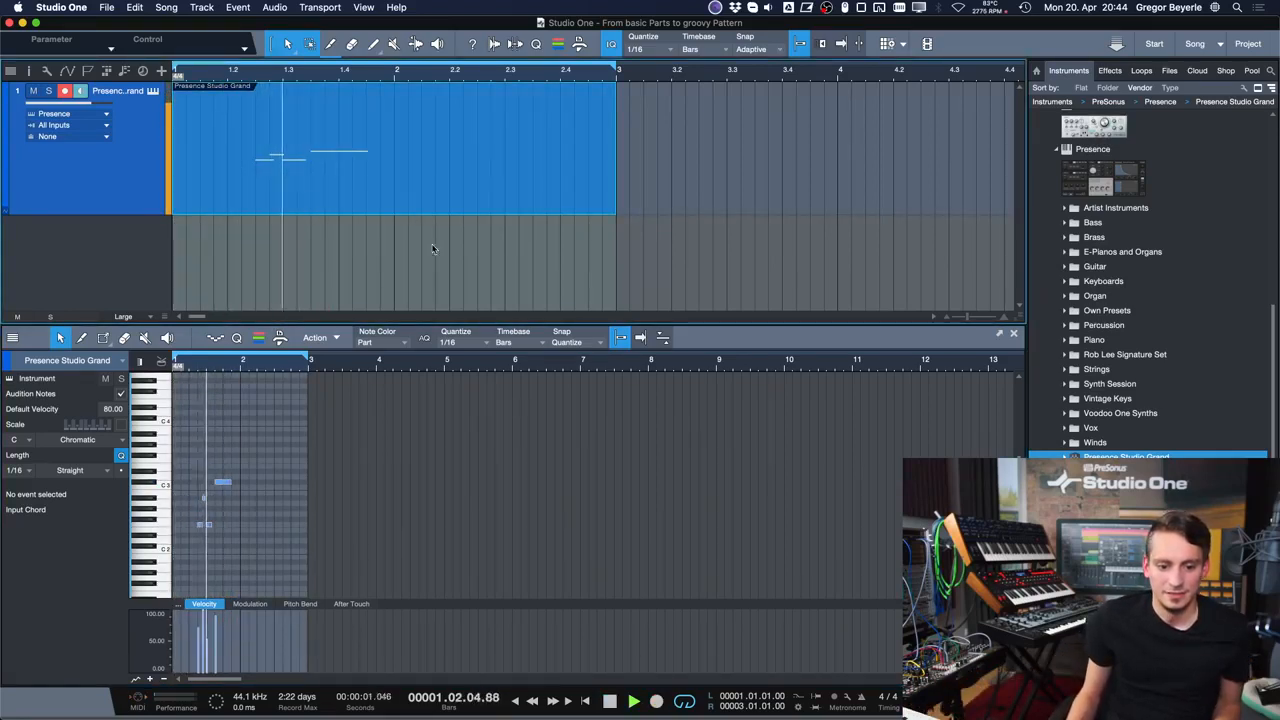
pyautogui.press('space')
# - Copy the recorded part onto a new track below and assign Presence as that track's instrument
pyautogui.doubleClick(1113, 445)
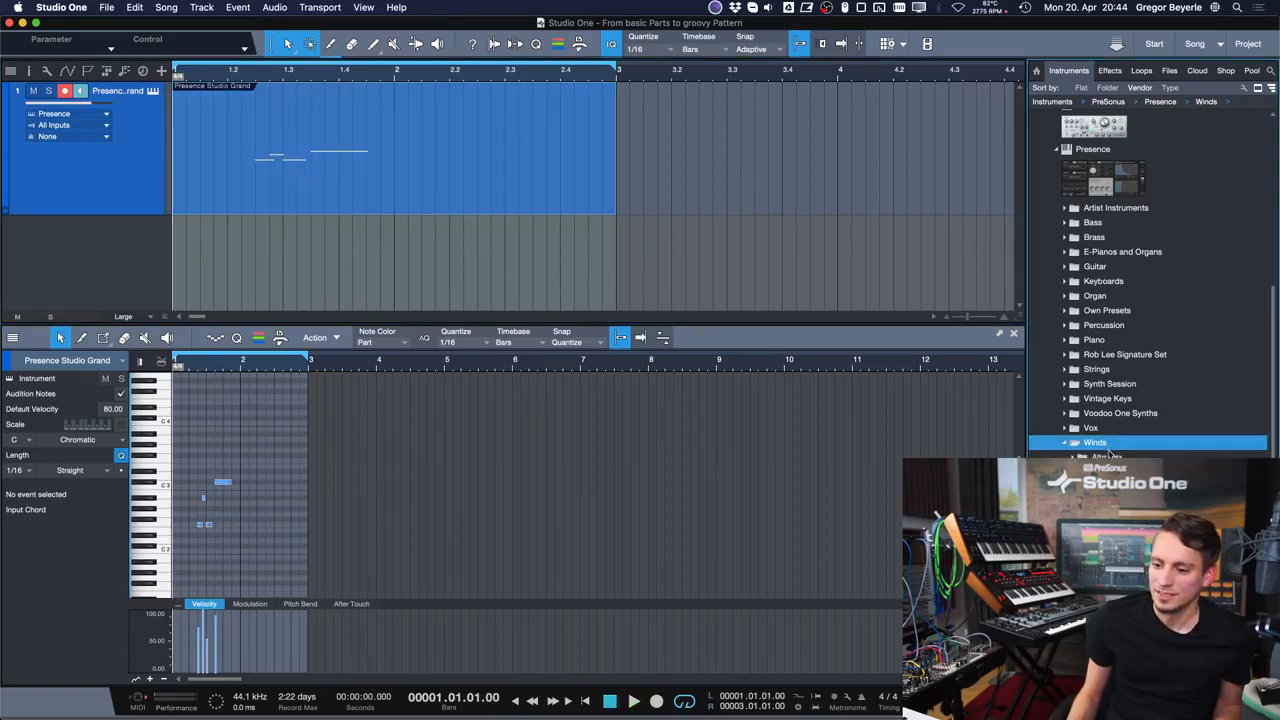
pyautogui.moveTo(249, 173); pyautogui.dragTo(252, 232)
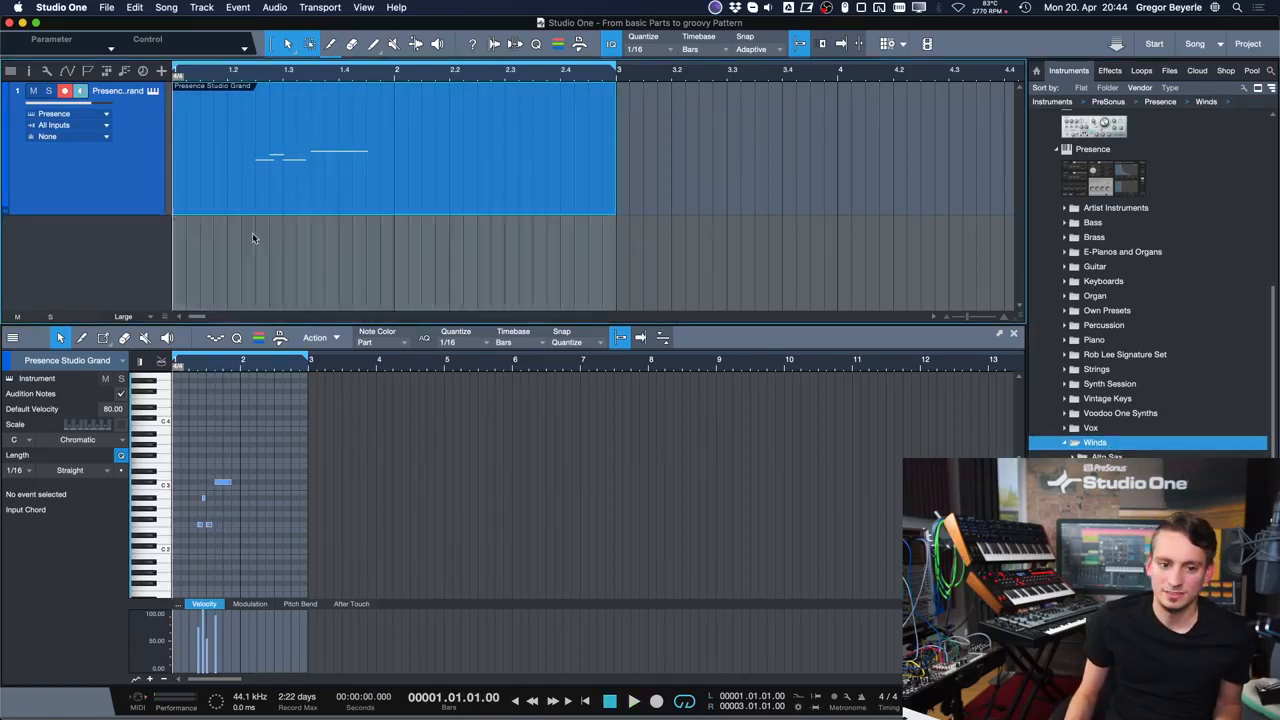
pyautogui.scroll(3, 254, 220)
pyautogui.scroll(-2, 245, 205)
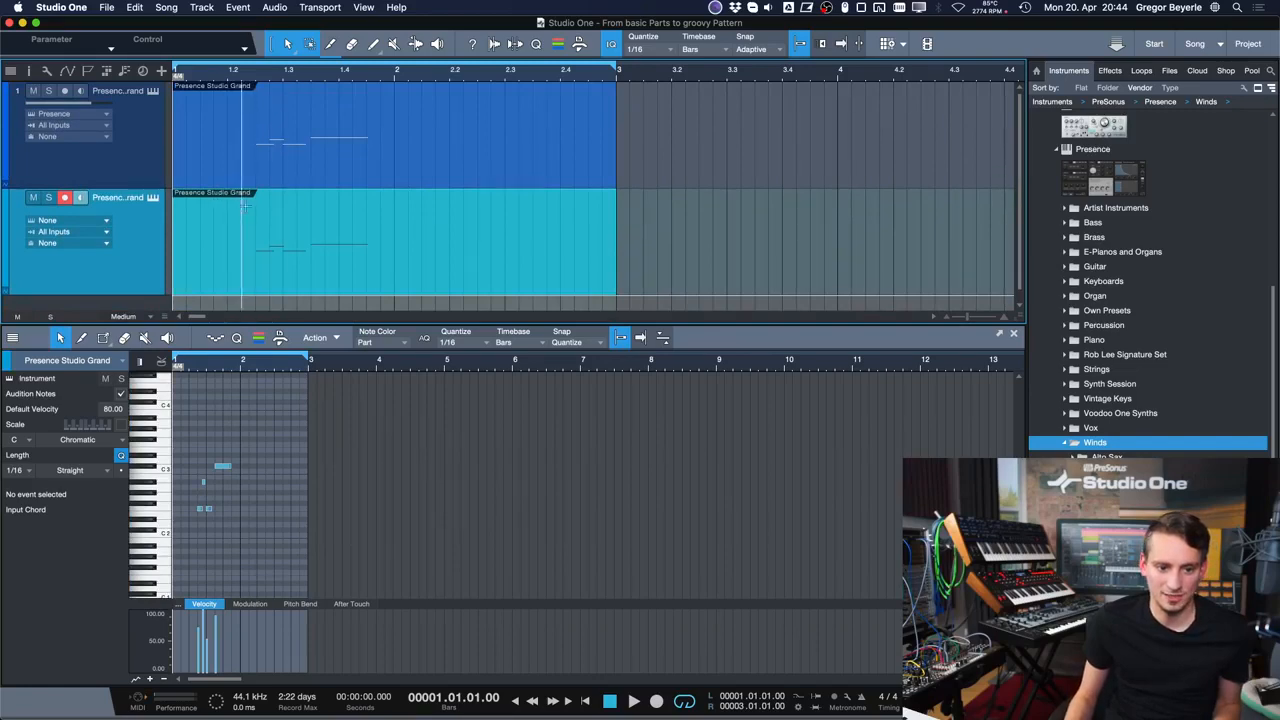
pyautogui.click(70, 222)
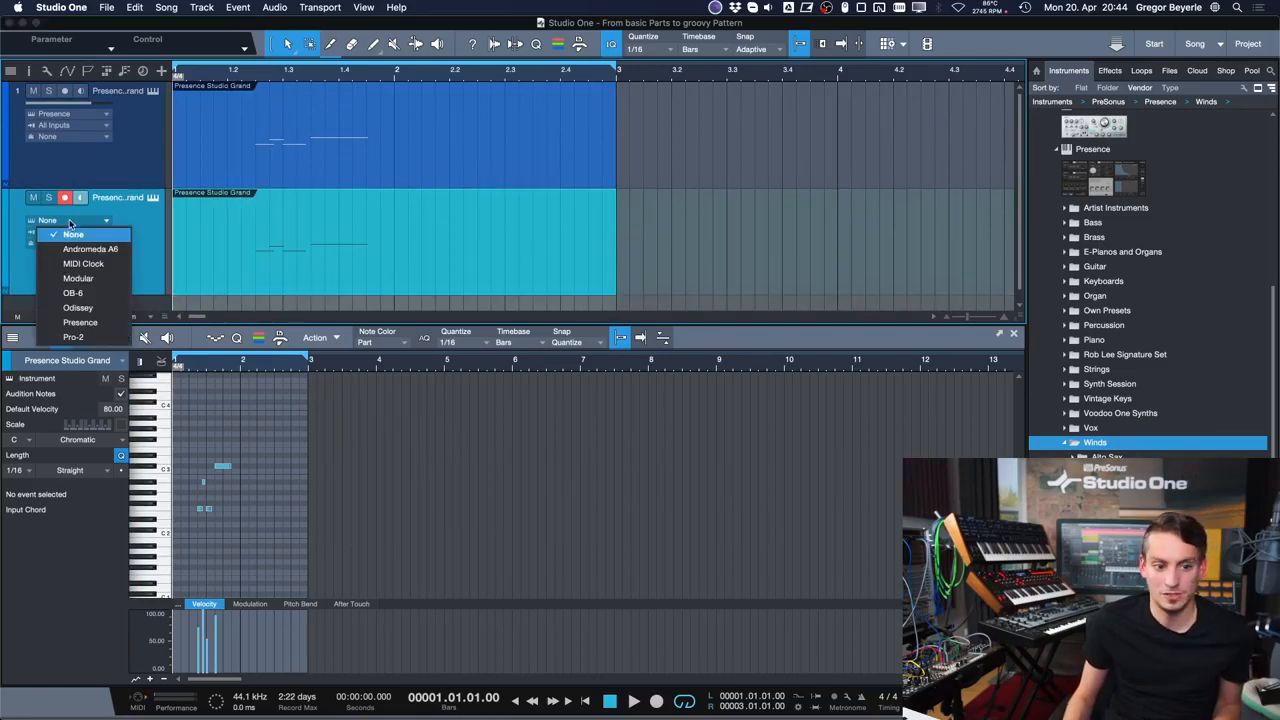
pyautogui.click(70, 322)
# - Load the Organ 8 preset in the second track's Presence instrument and close the instrument window
pyautogui.click(152, 197)
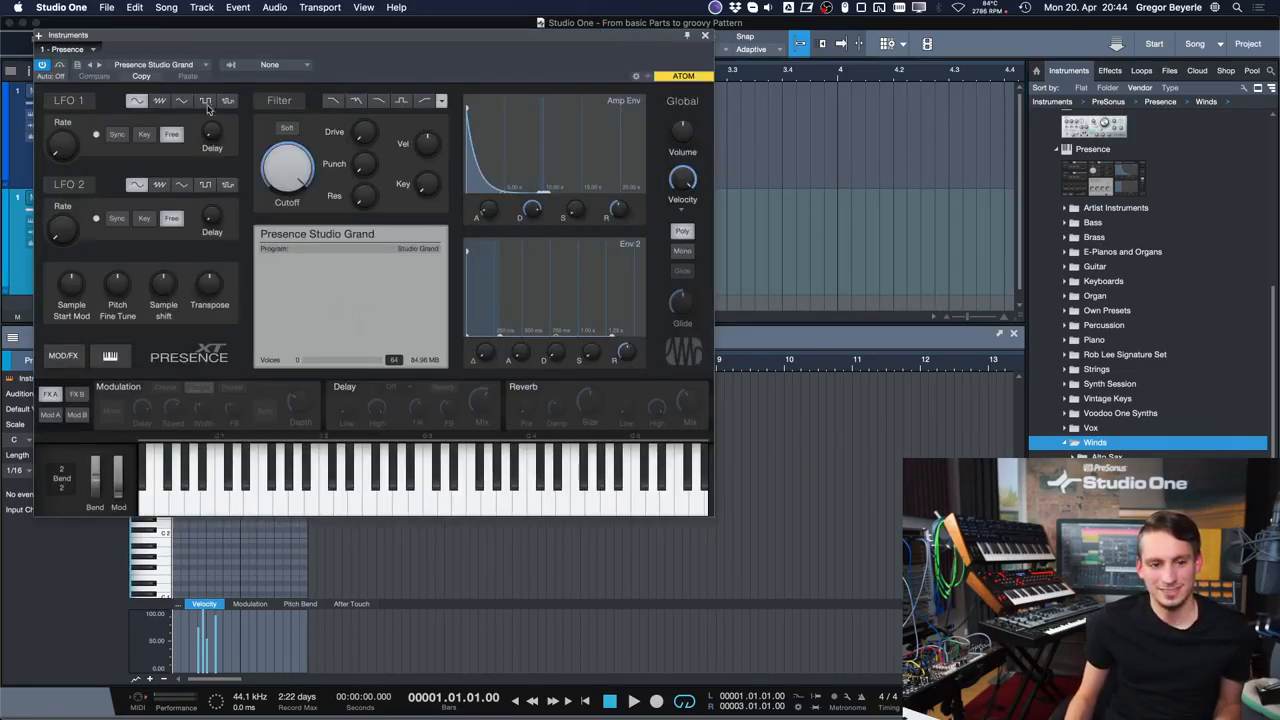
pyautogui.click(193, 66)
pyautogui.click(145, 167)
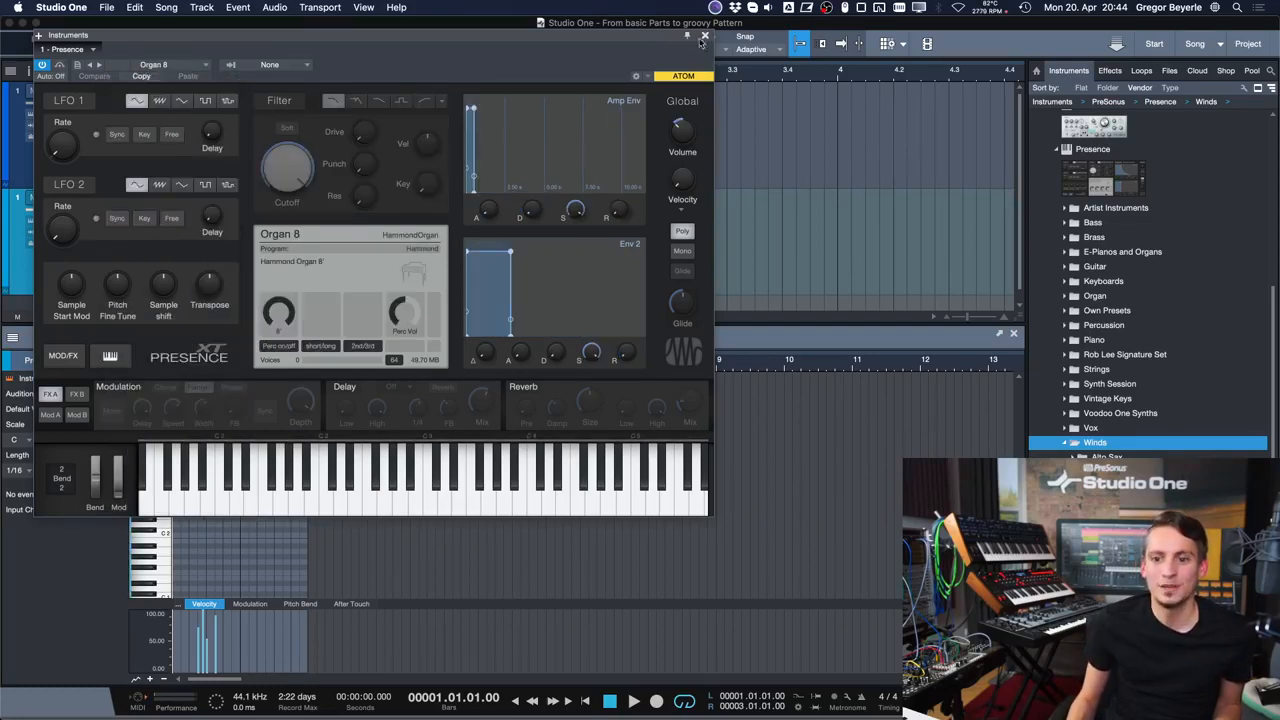
pyautogui.click(704, 35)
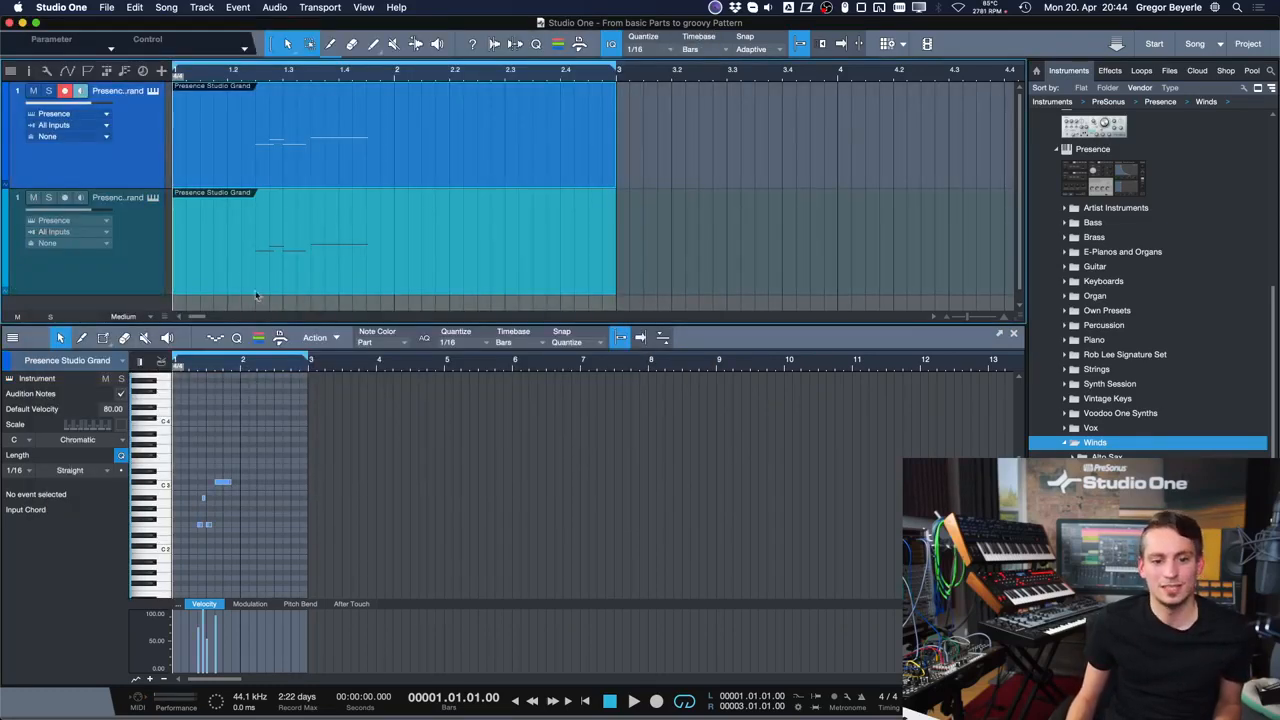
# - Play the two tracks through the shared Presence instrument, stop, and show the mixer console
pyautogui.press('space')
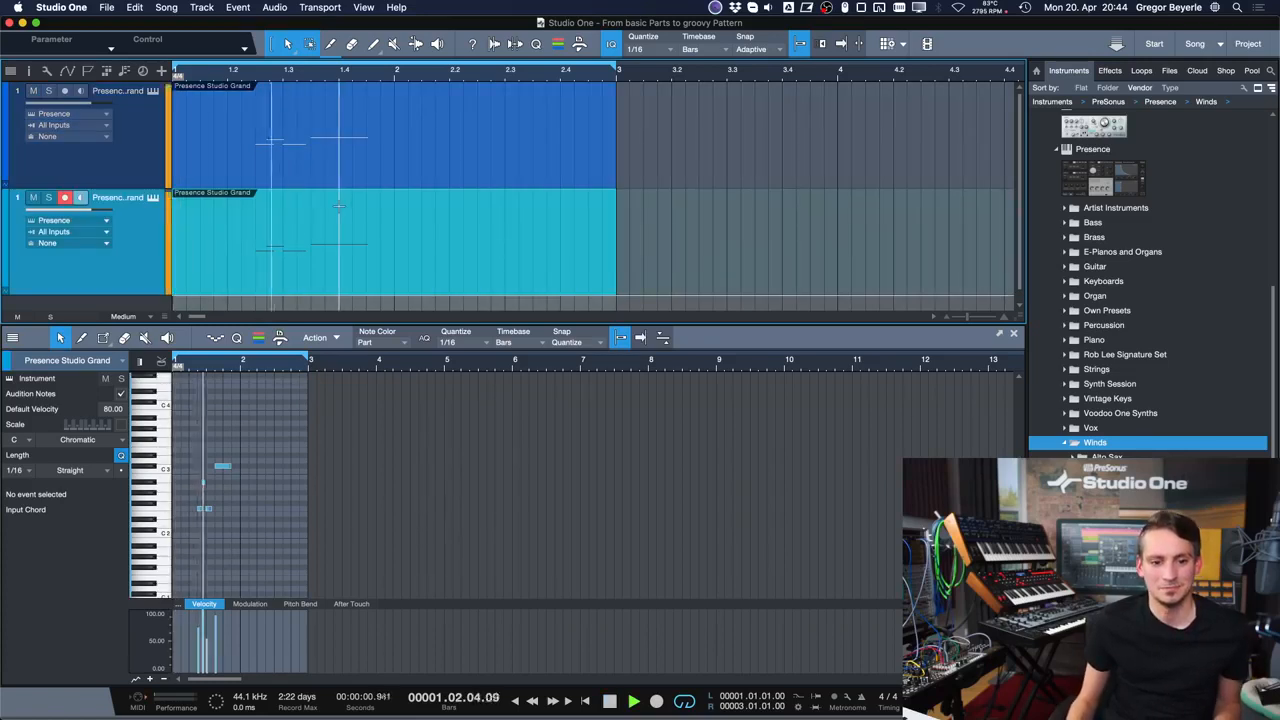
pyautogui.press('space')
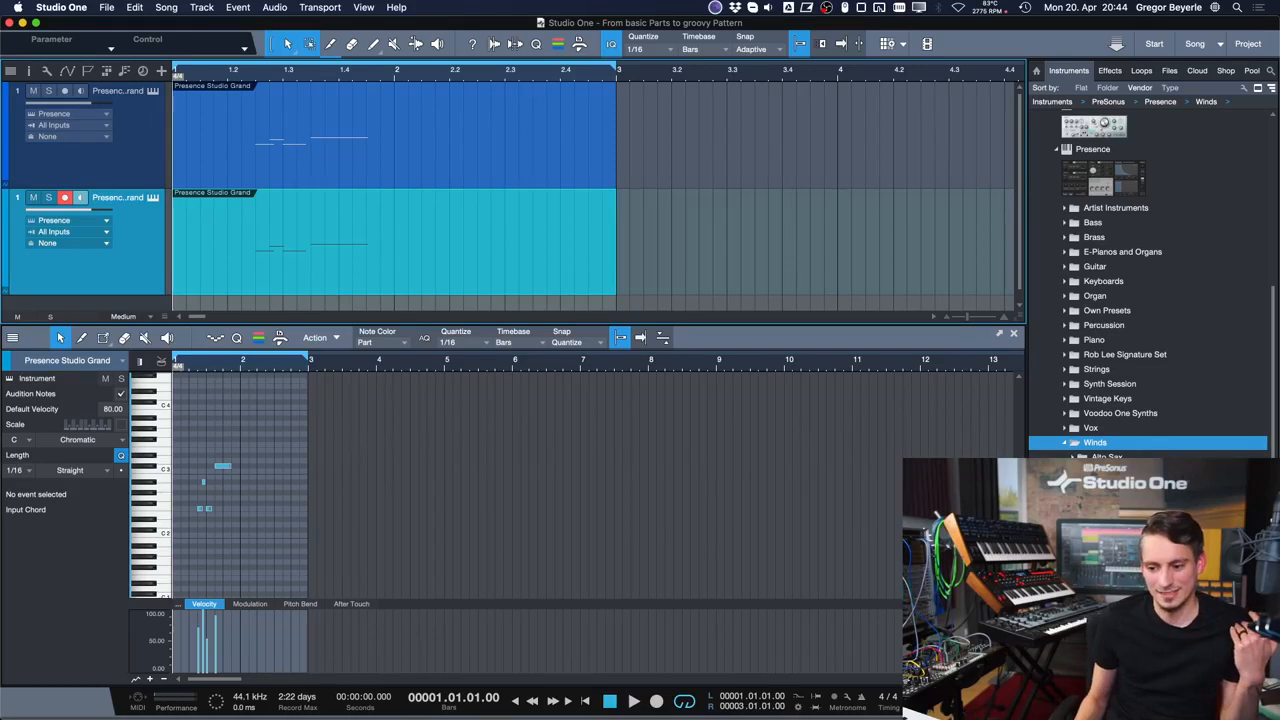
pyautogui.press('F3')
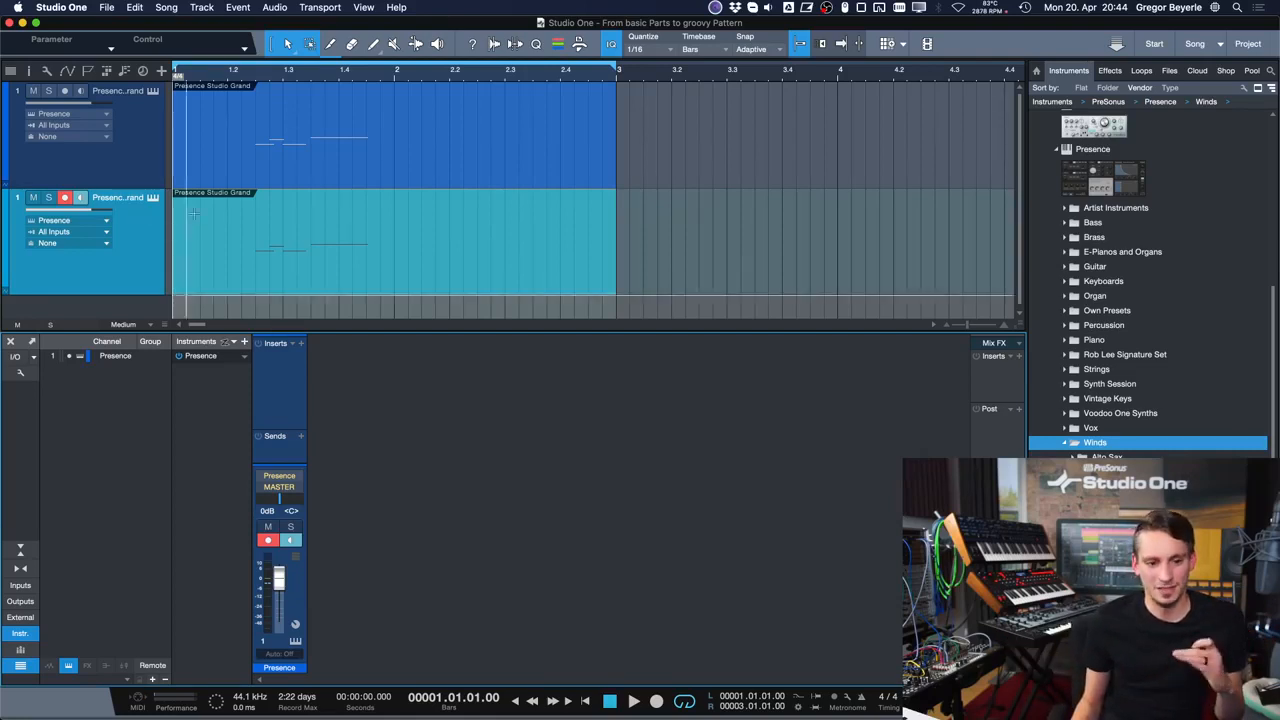
# - Try a complete duplicate of the first Presence track, including its instrument
pyautogui.rightClick(127, 219)
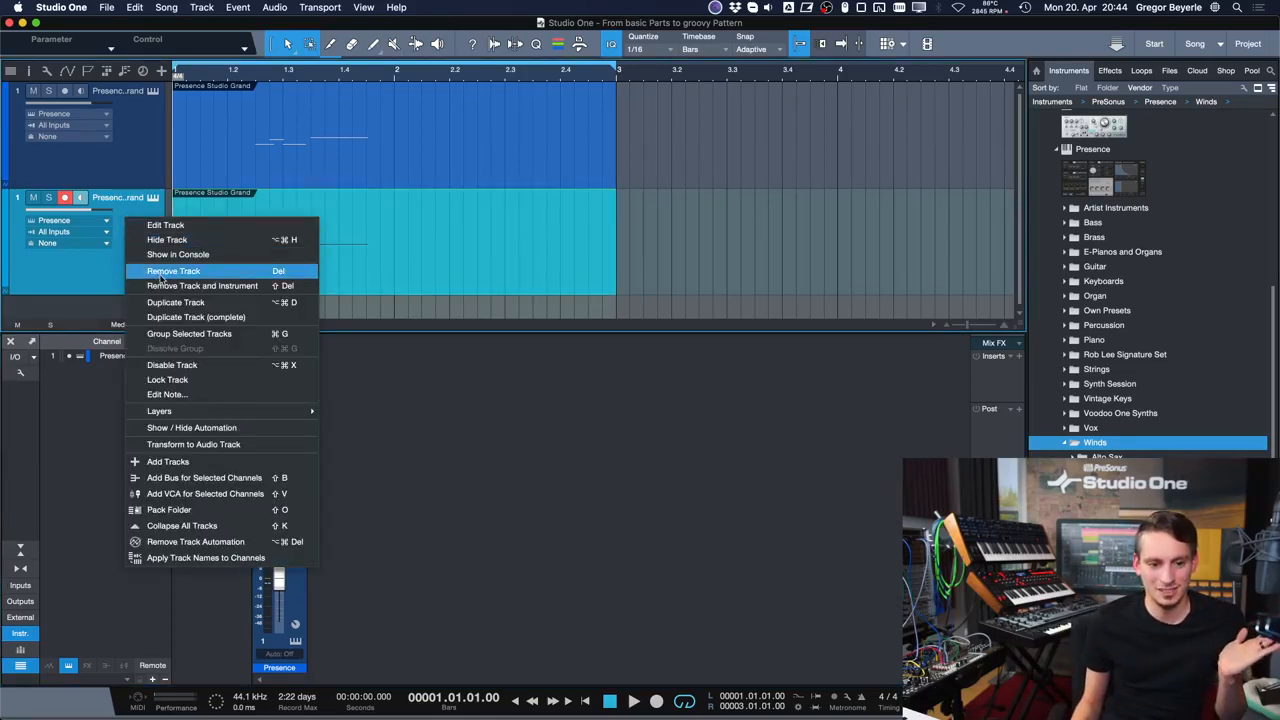
pyautogui.rightClick(134, 137)
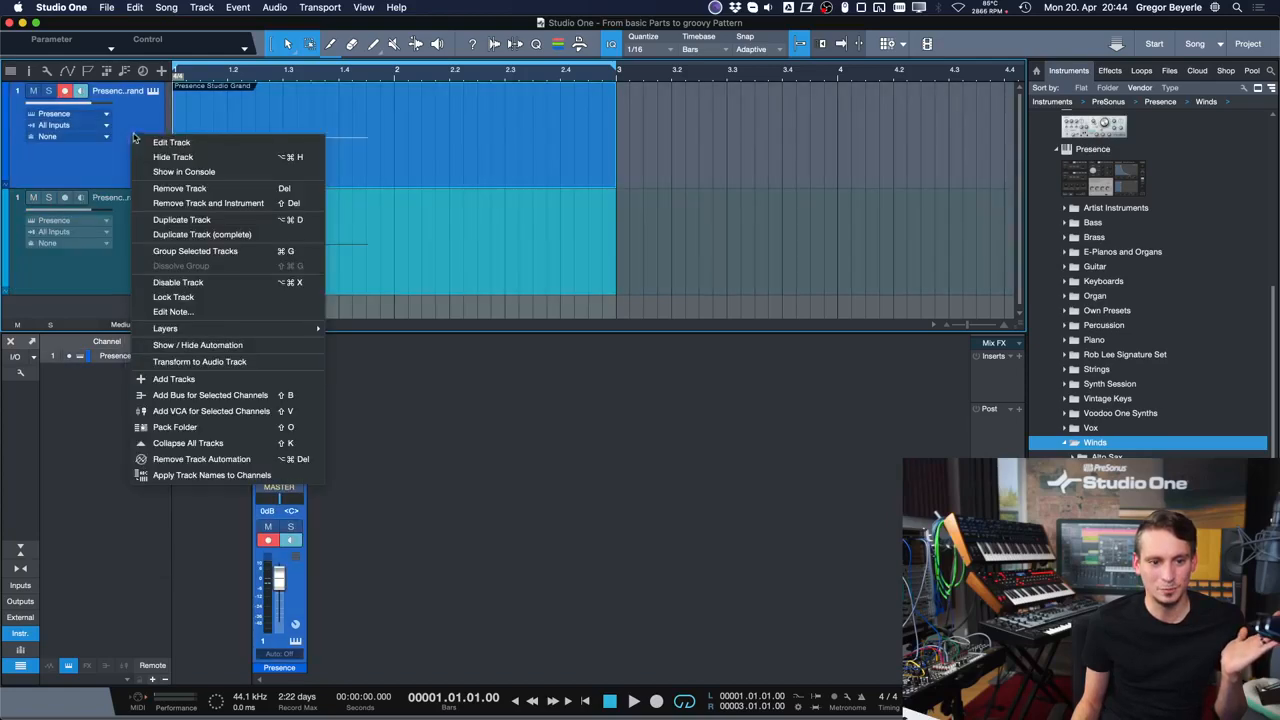
pyautogui.click(200, 235)
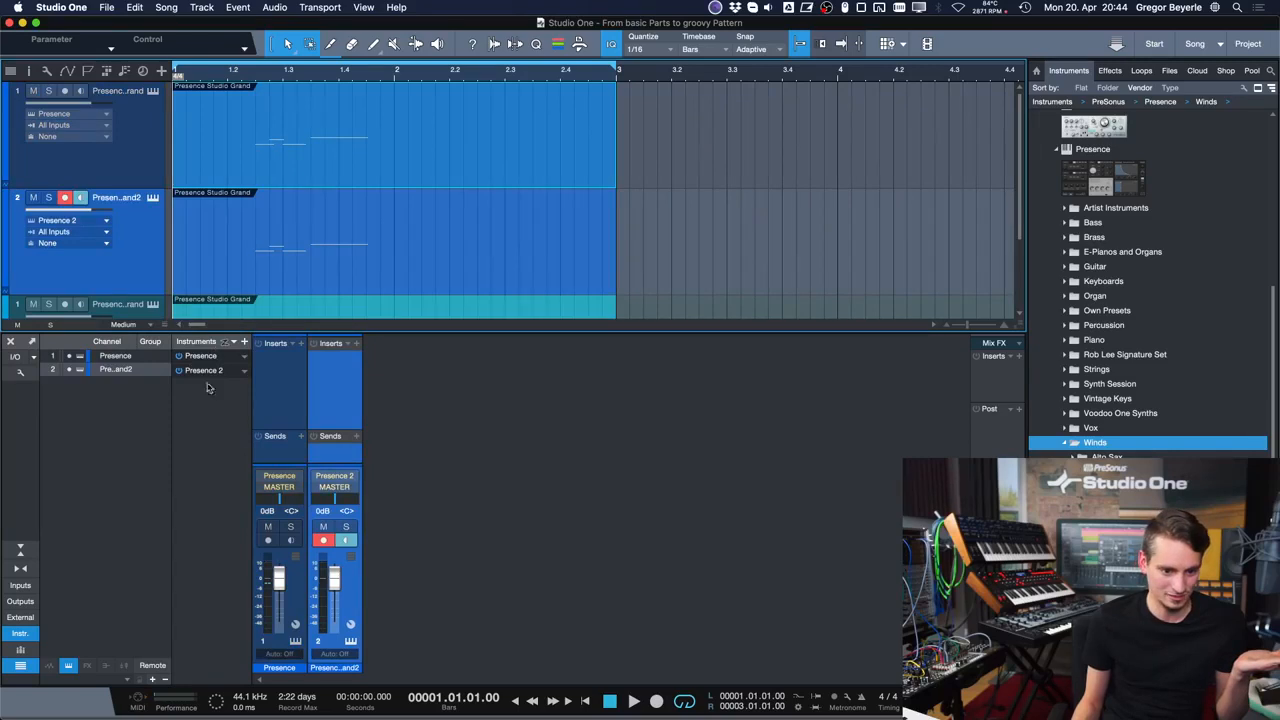
# - Remove the second Presence track and add a separate new Presence instrument track, closing its window
pyautogui.rightClick(160, 256)
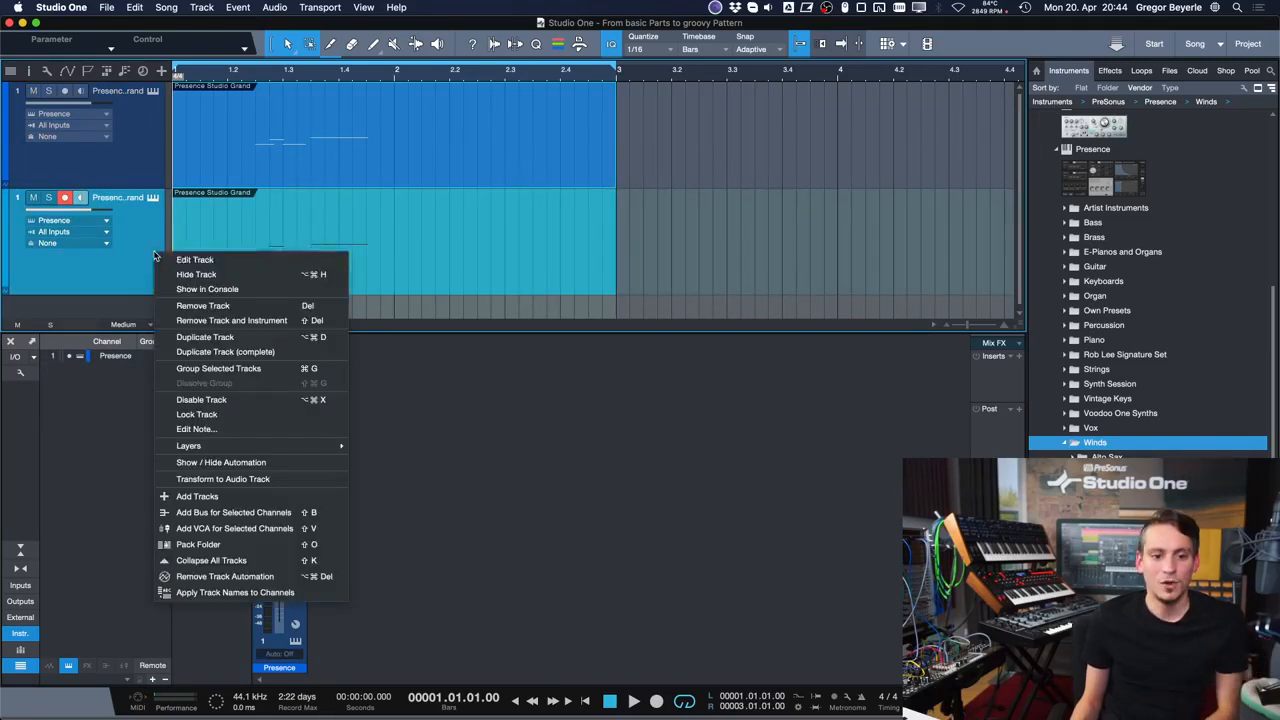
pyautogui.click(213, 306)
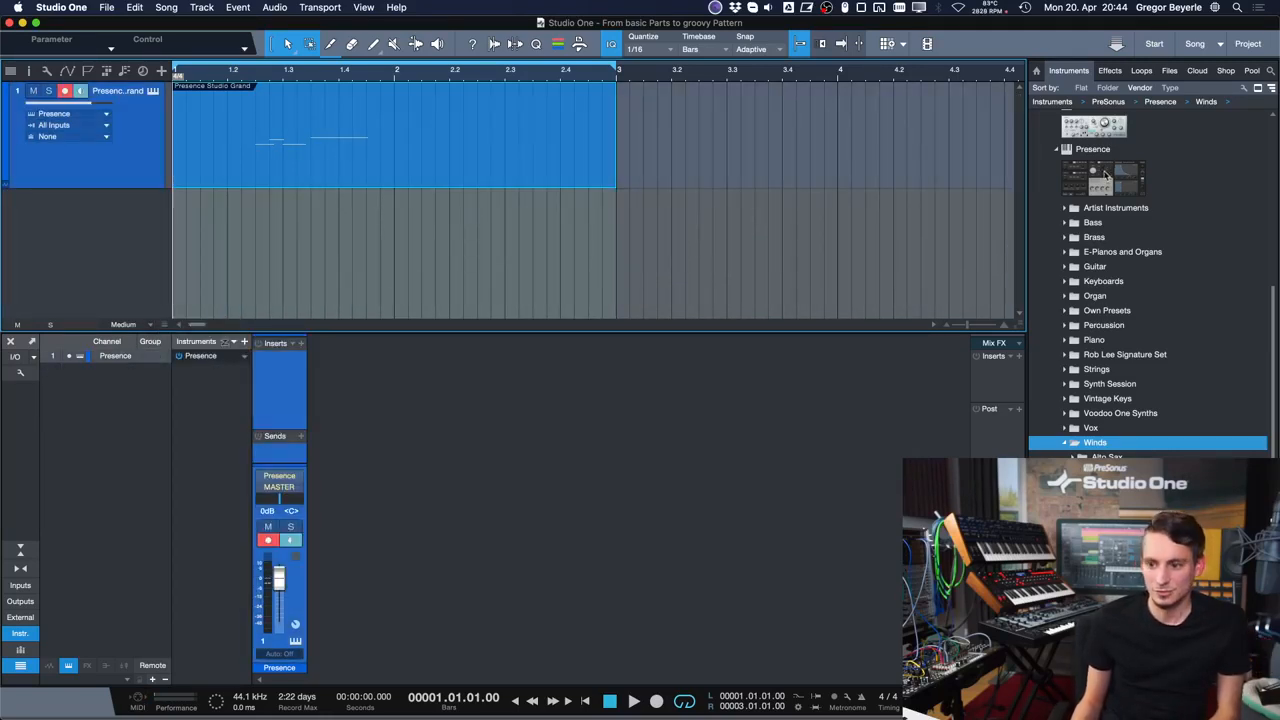
pyautogui.moveTo(1104, 175); pyautogui.dragTo(335, 250)
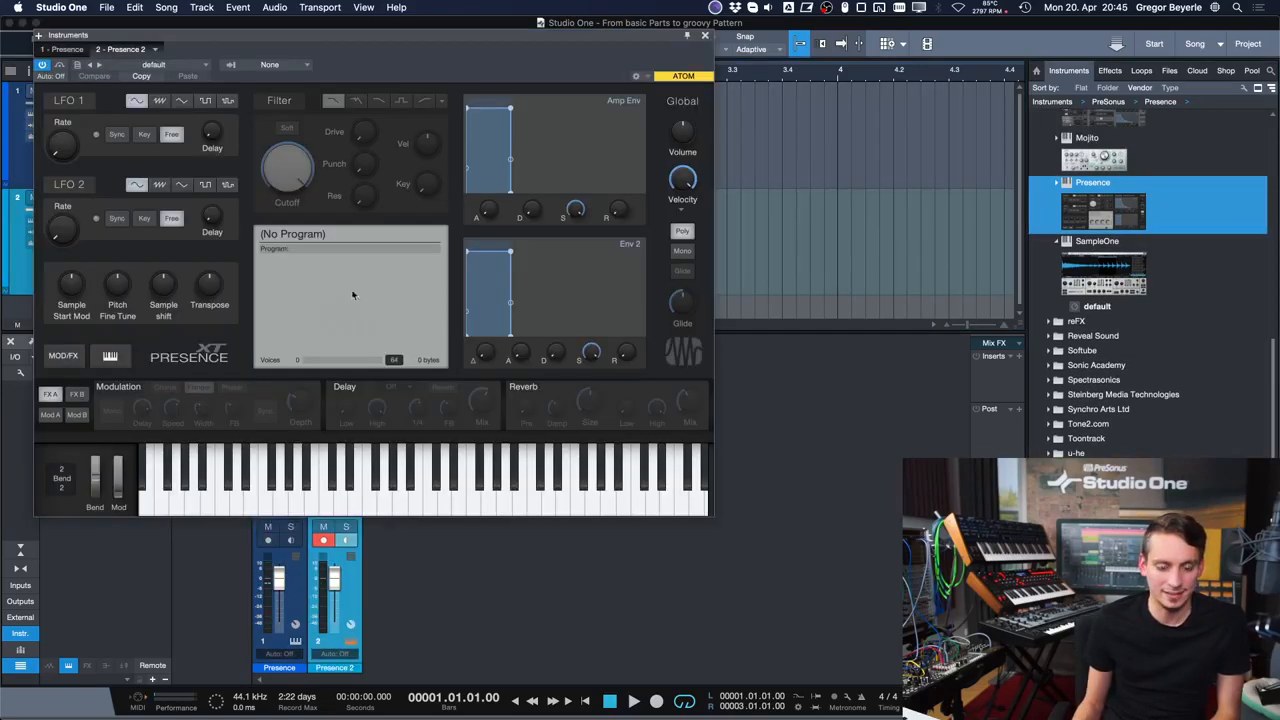
pyautogui.moveTo(542, 36); pyautogui.dragTo(898, 48)
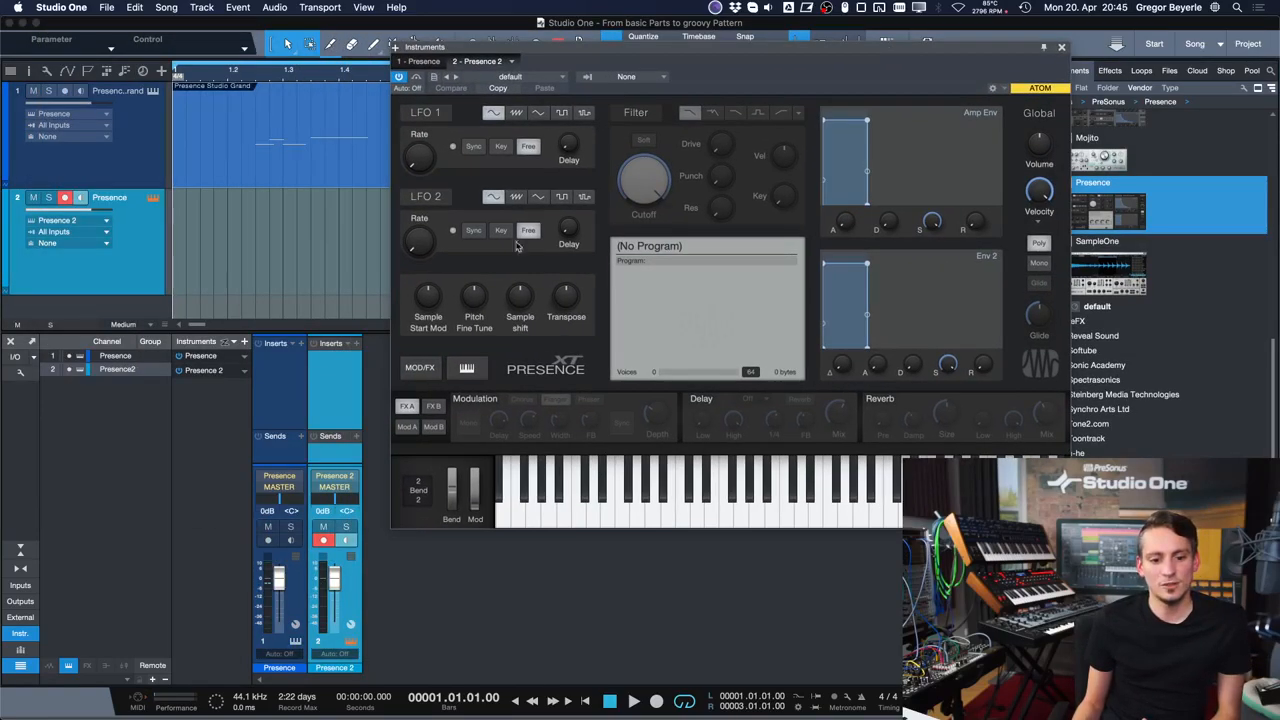
pyautogui.click(1062, 49)
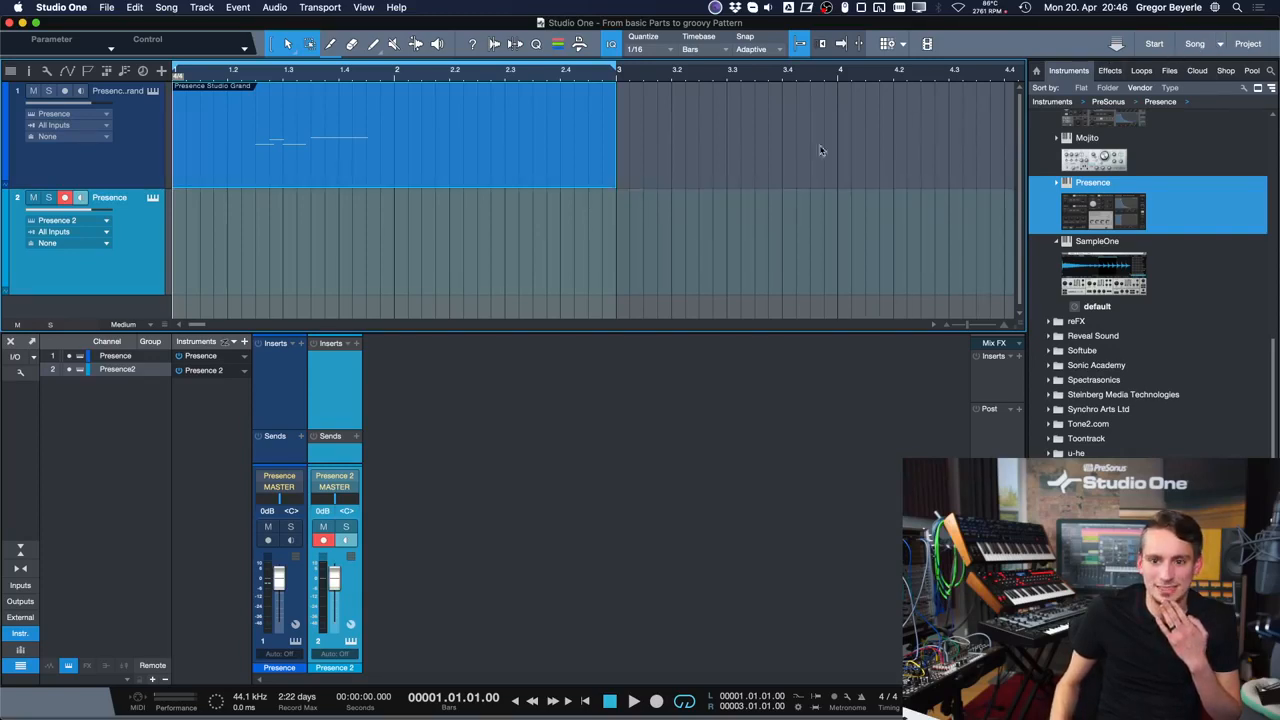
# - Undo the Presence track changes back to the Warehouse Tech drum track with its Impact channels
pyautogui.press('super+z')
pyautogui.press('super+shift+z')
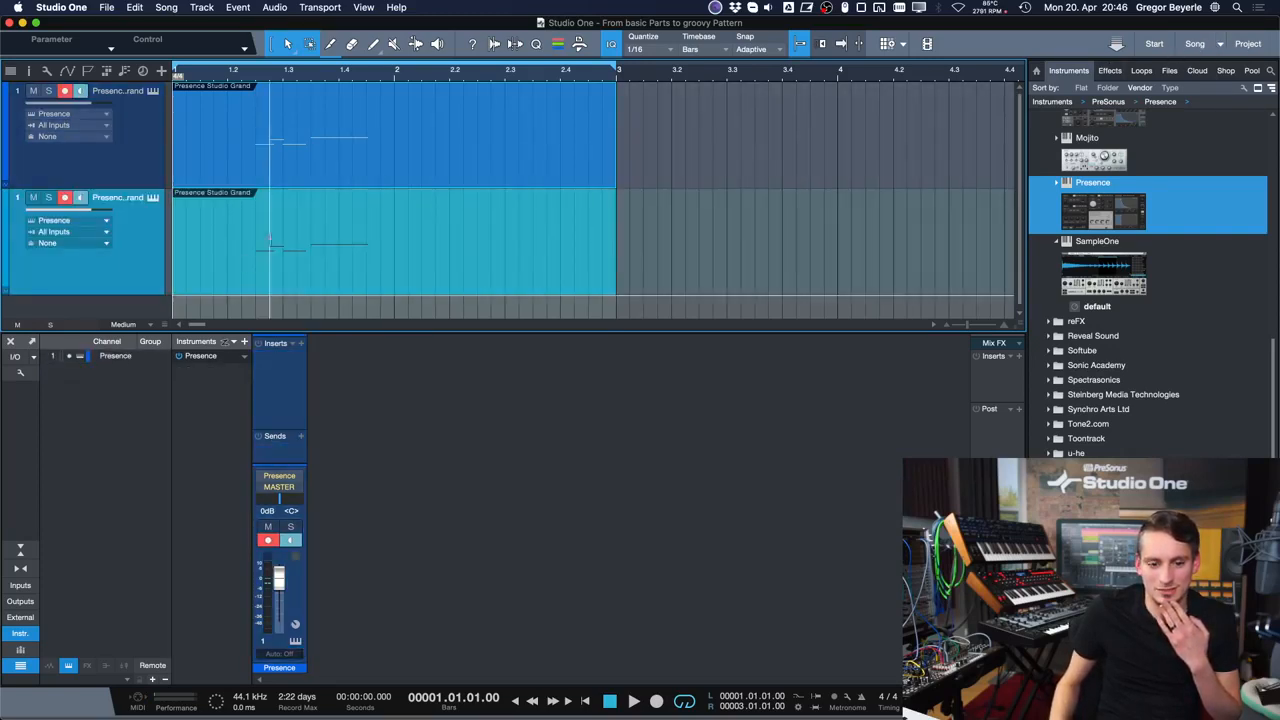
pyautogui.press('super+z')
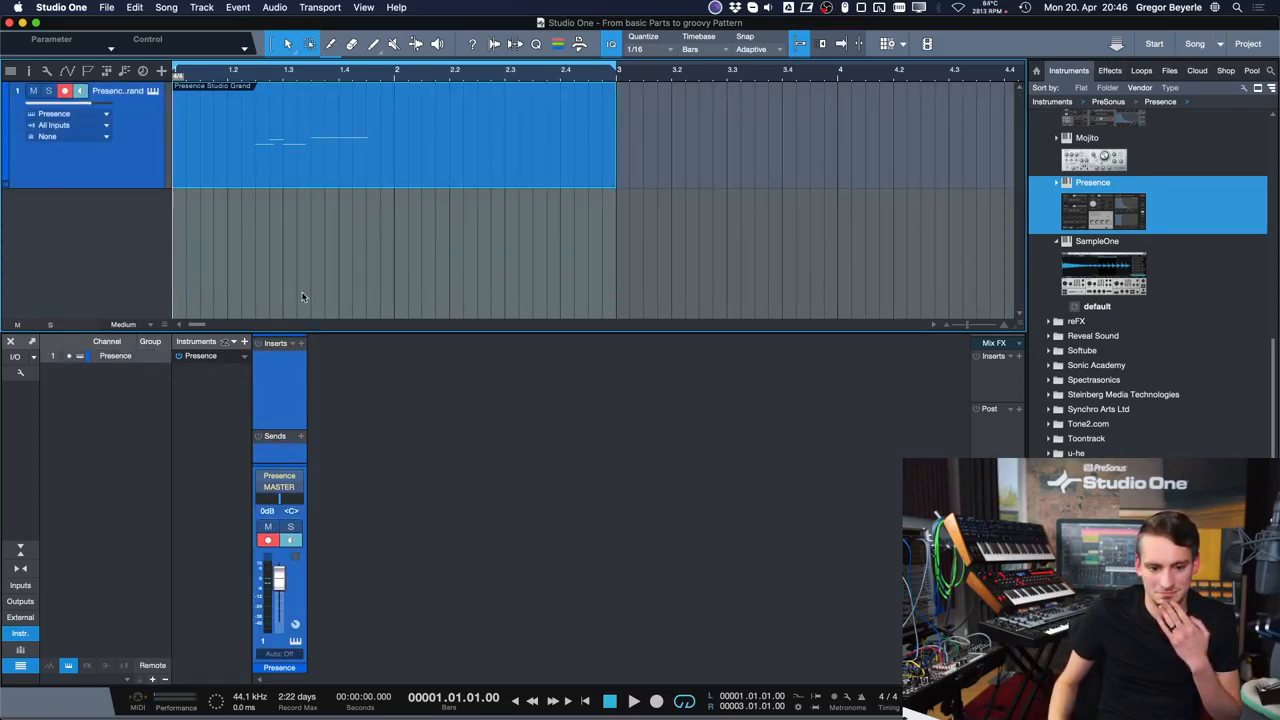
pyautogui.press('super+z')
pyautogui.press('super+z')
pyautogui.press('super+z')
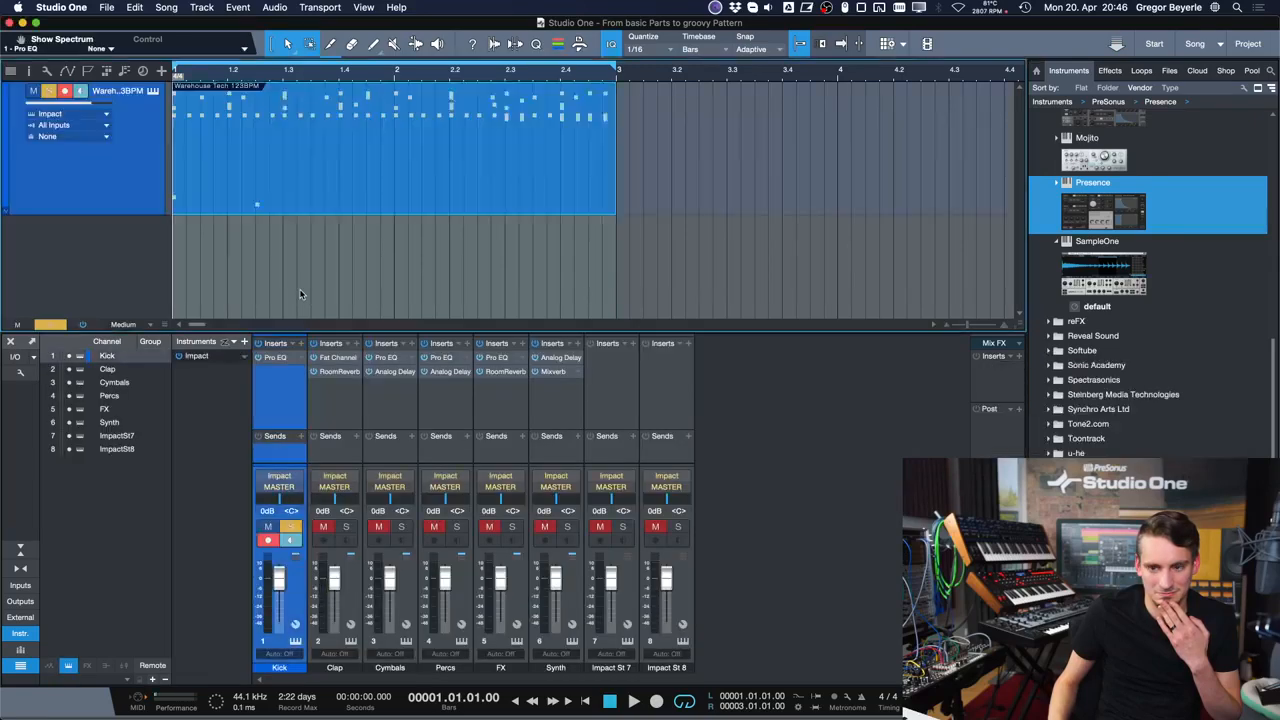
# - Unsolo the Kick channel, play the full drum pattern, and solo Kick again during playback
pyautogui.click(290, 529)
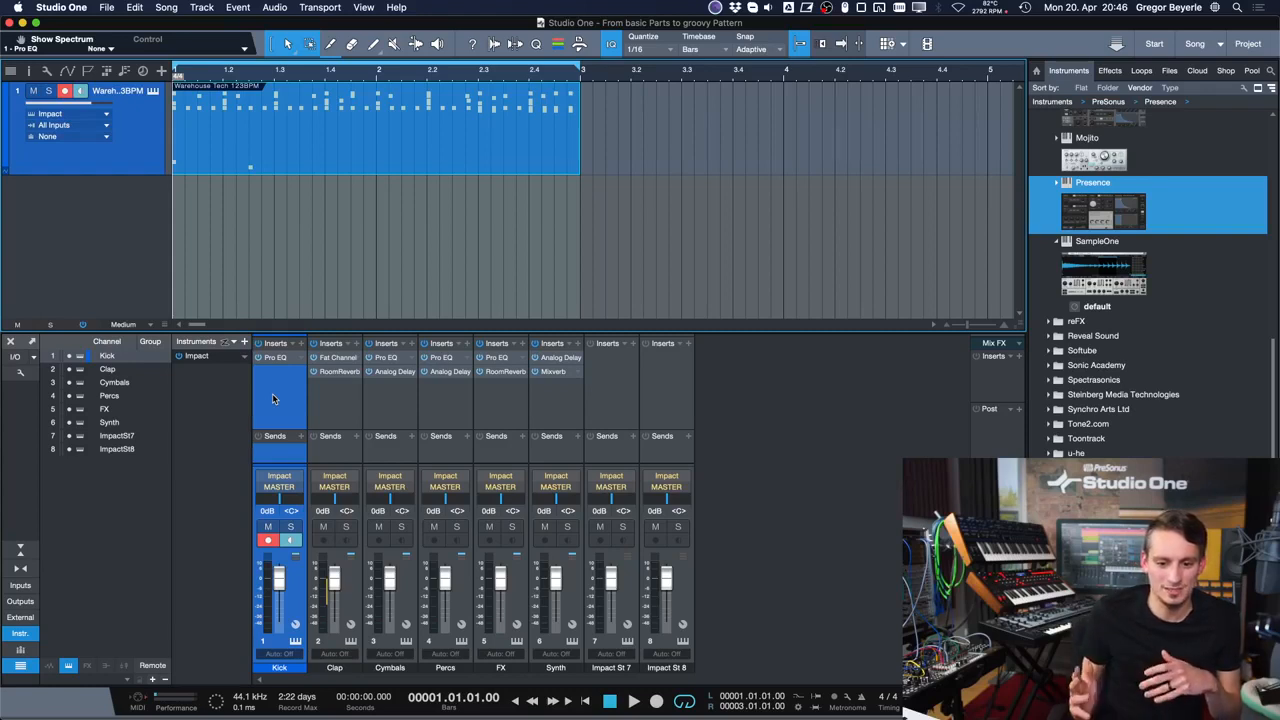
pyautogui.press('space')
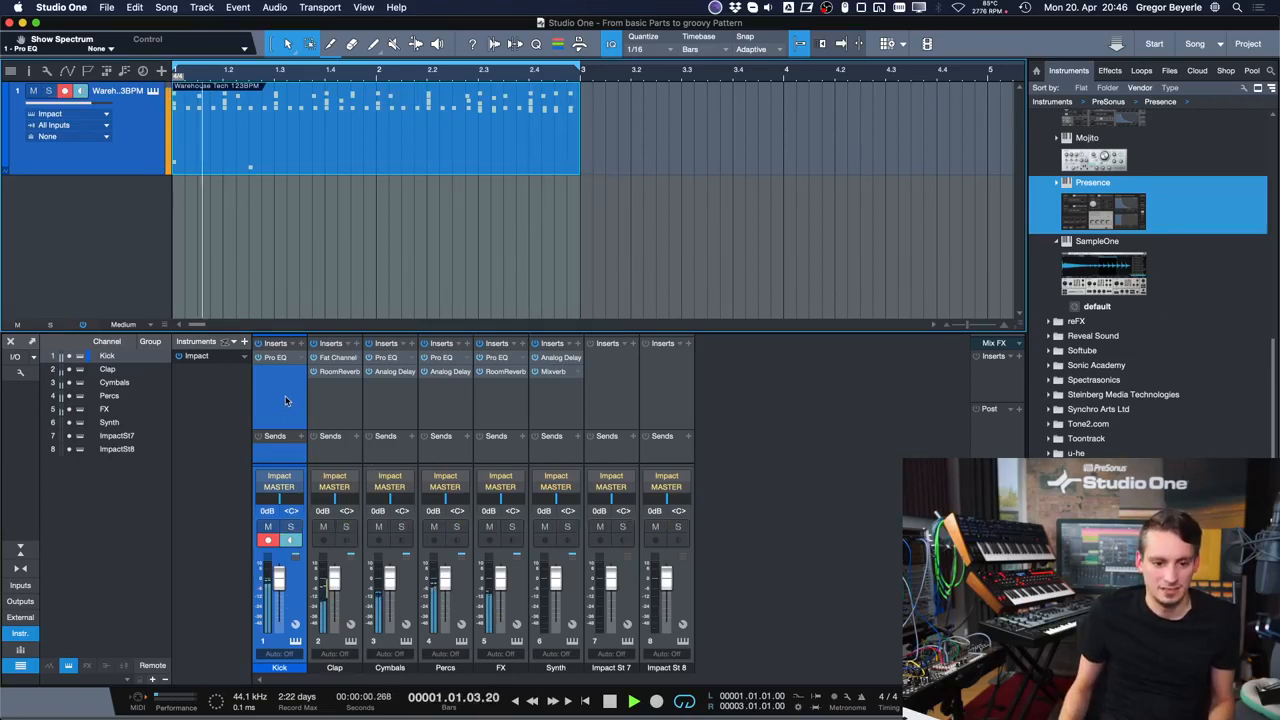
pyautogui.click(290, 526)
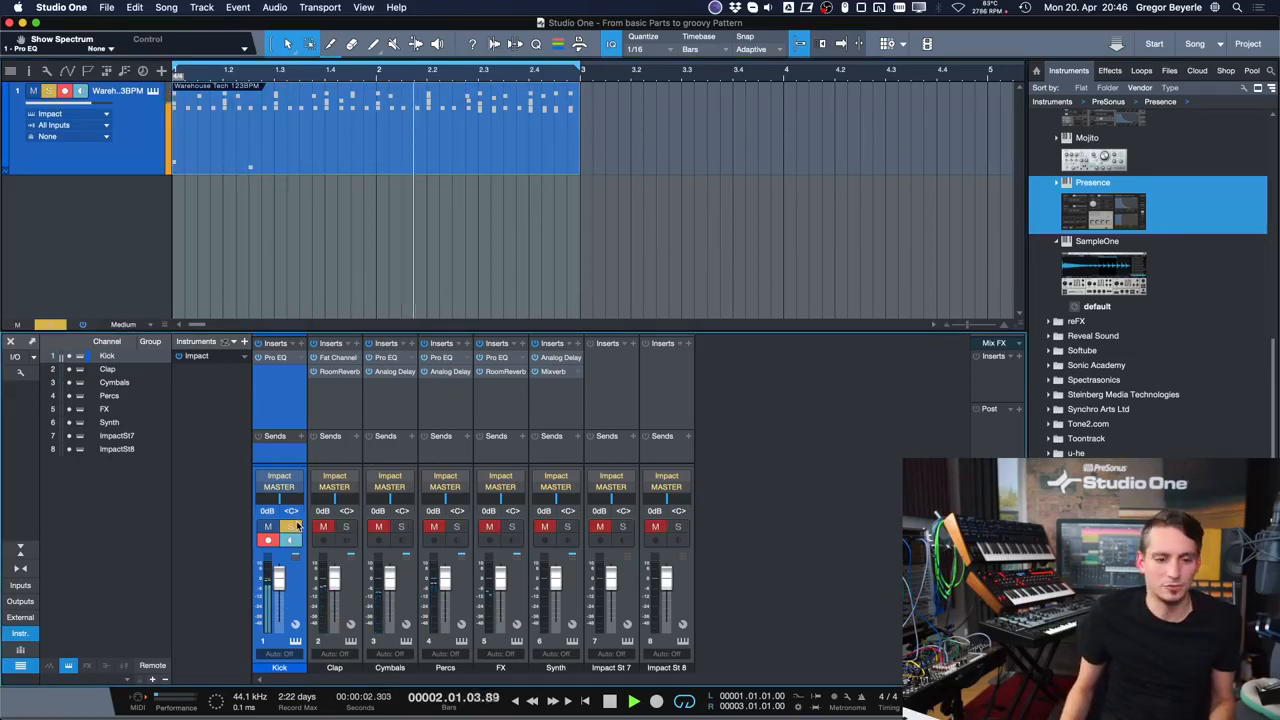
# - Unsolo the Kick channel and stop playback
pyautogui.click(292, 527)
pyautogui.press('space')
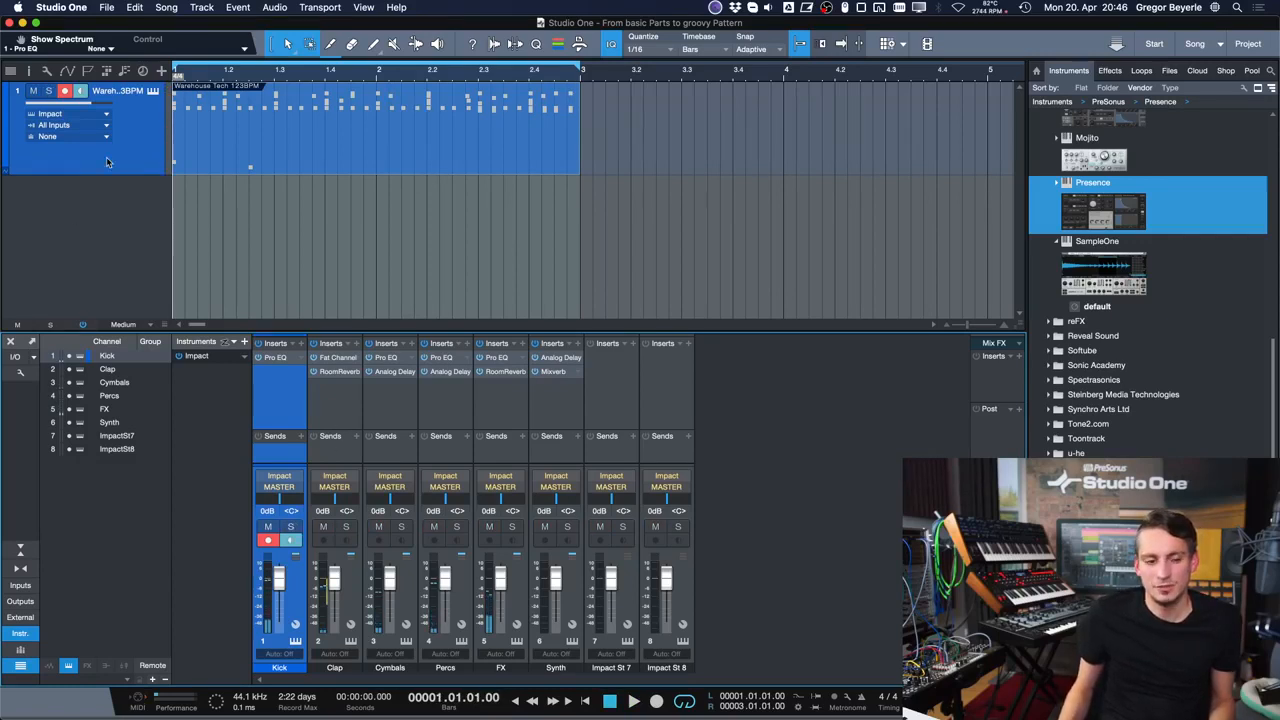
# - Review the options for transforming the Warehouse Tech track to audio, toggling Render All Channels, and dismiss them without rendering
pyautogui.rightClick(124, 130)
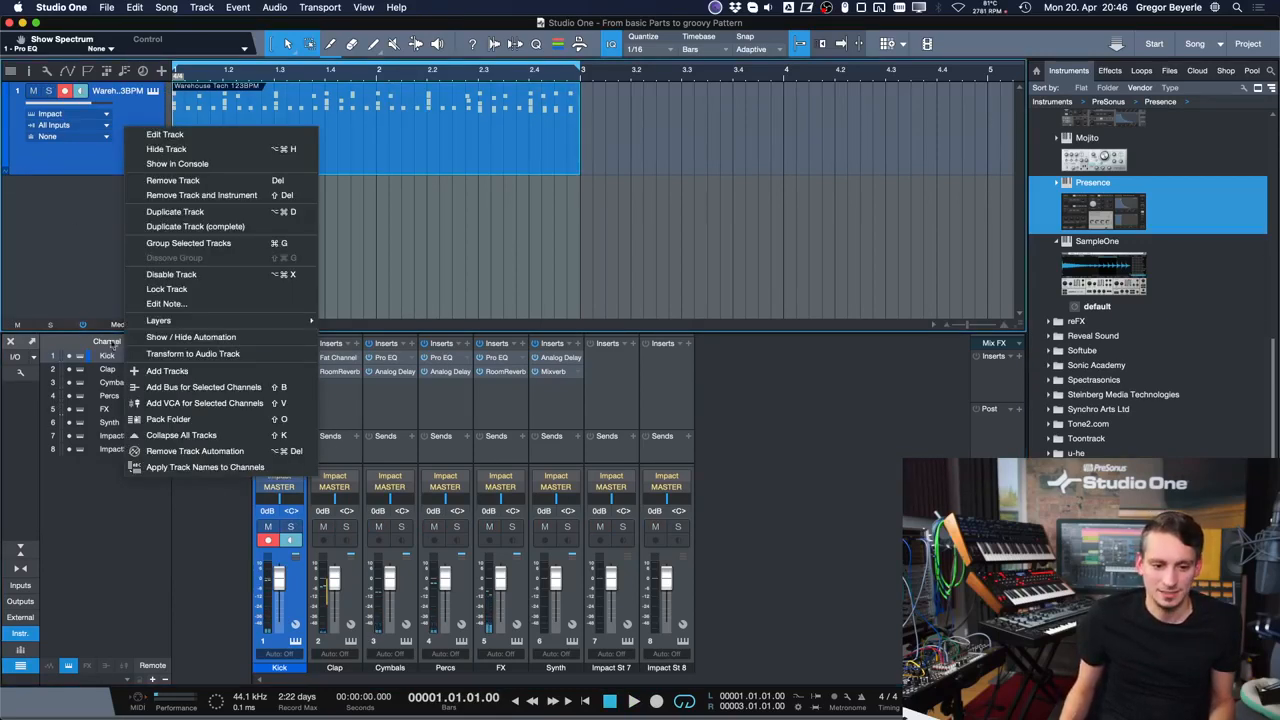
pyautogui.click(215, 357)
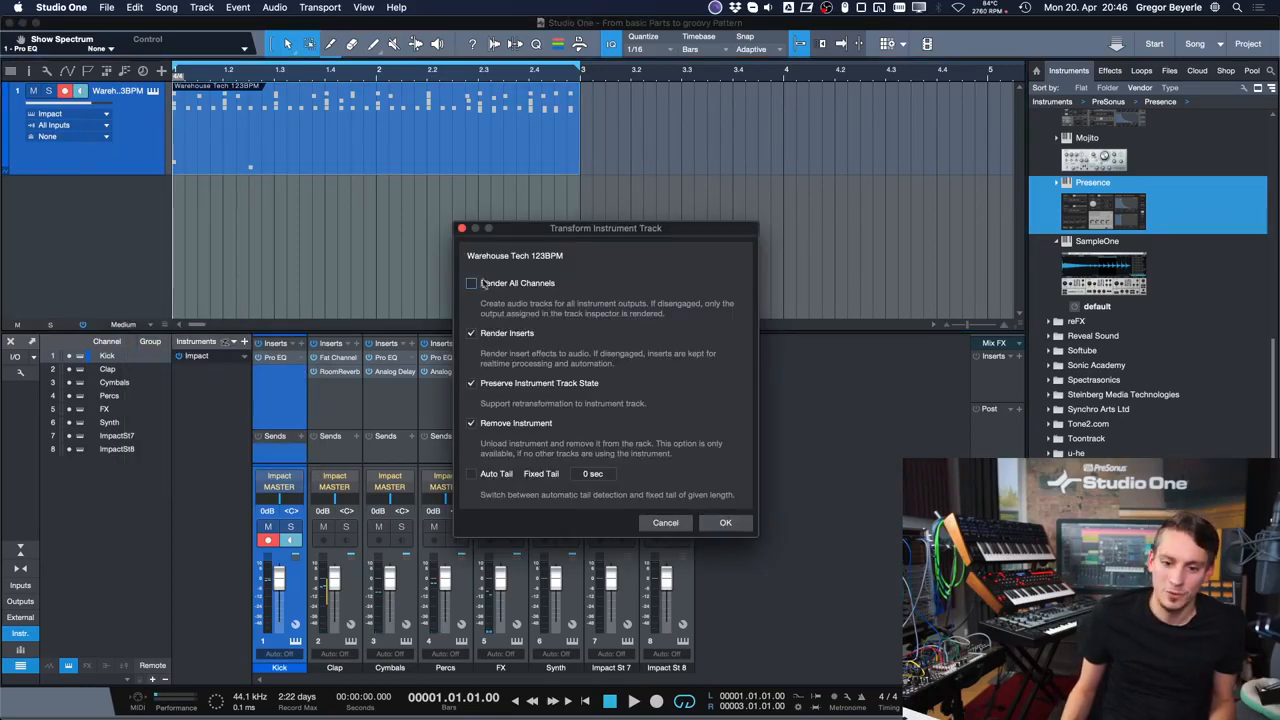
pyautogui.click(472, 284)
pyautogui.click(472, 284)
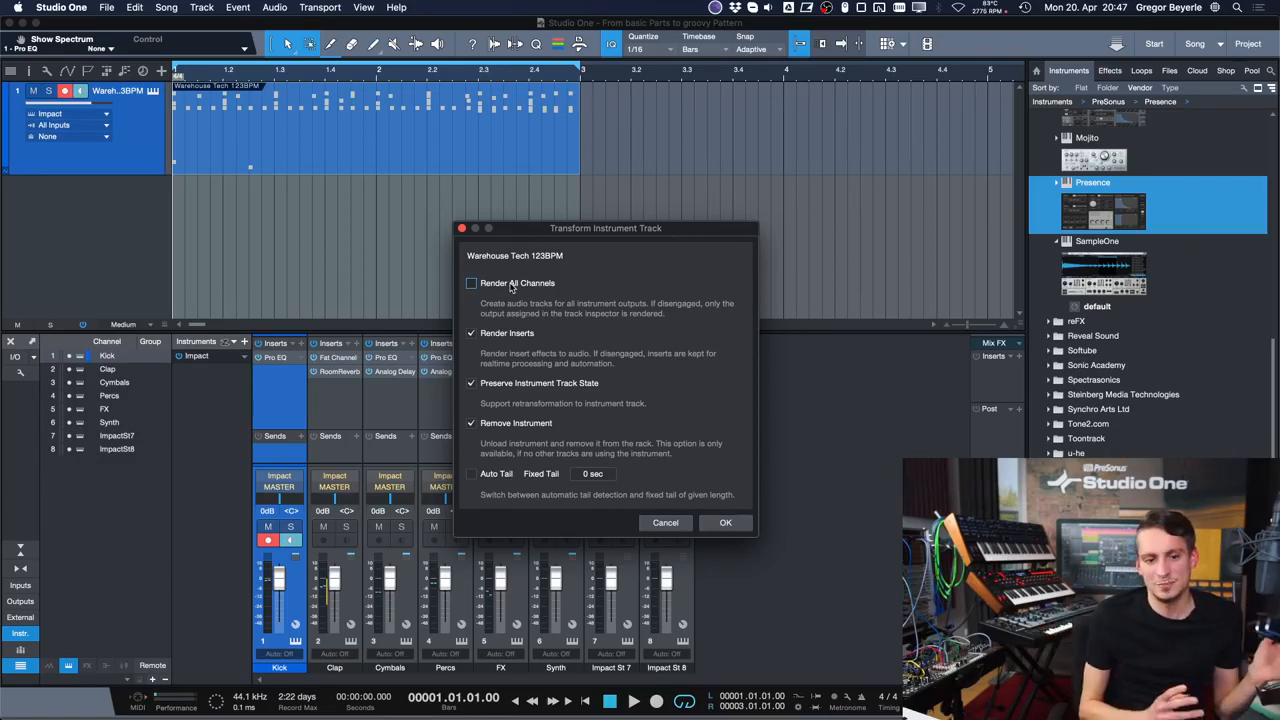
pyautogui.click(462, 229)
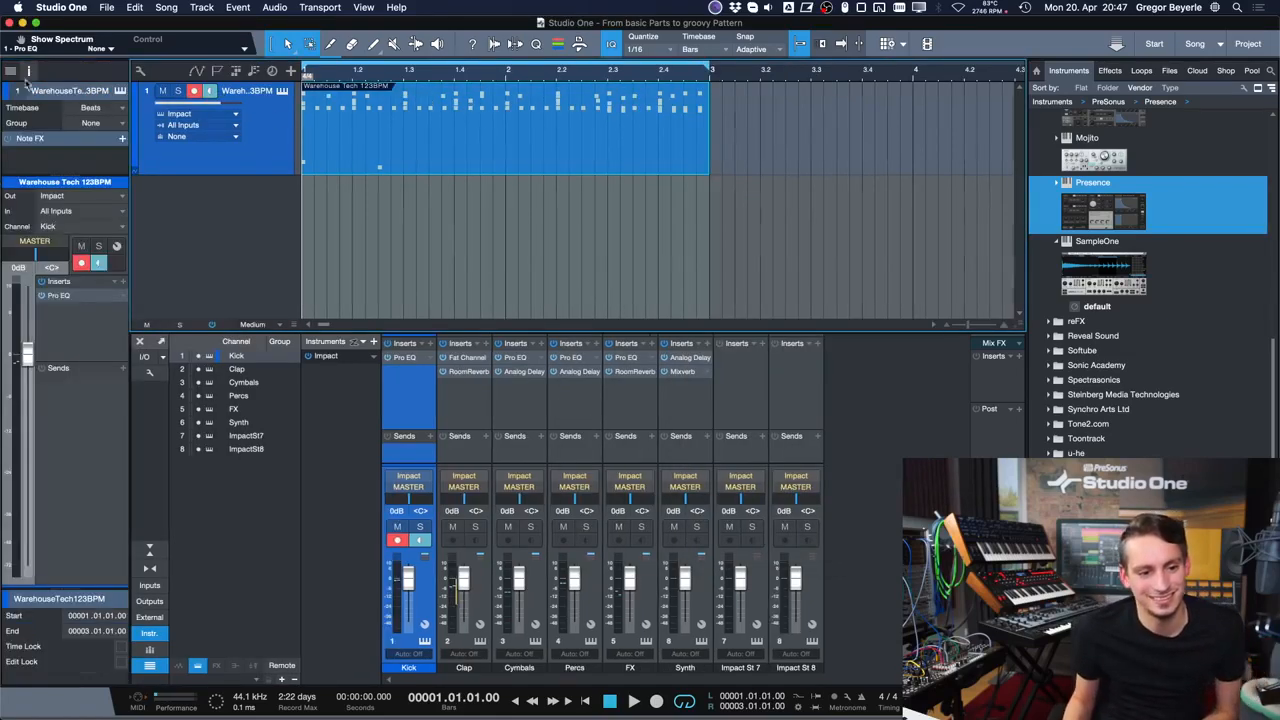
# - Show the track inspector and keep Kick as the Warehouse Tech track's channel
pyautogui.click(29, 71)
pyautogui.click(57, 228)
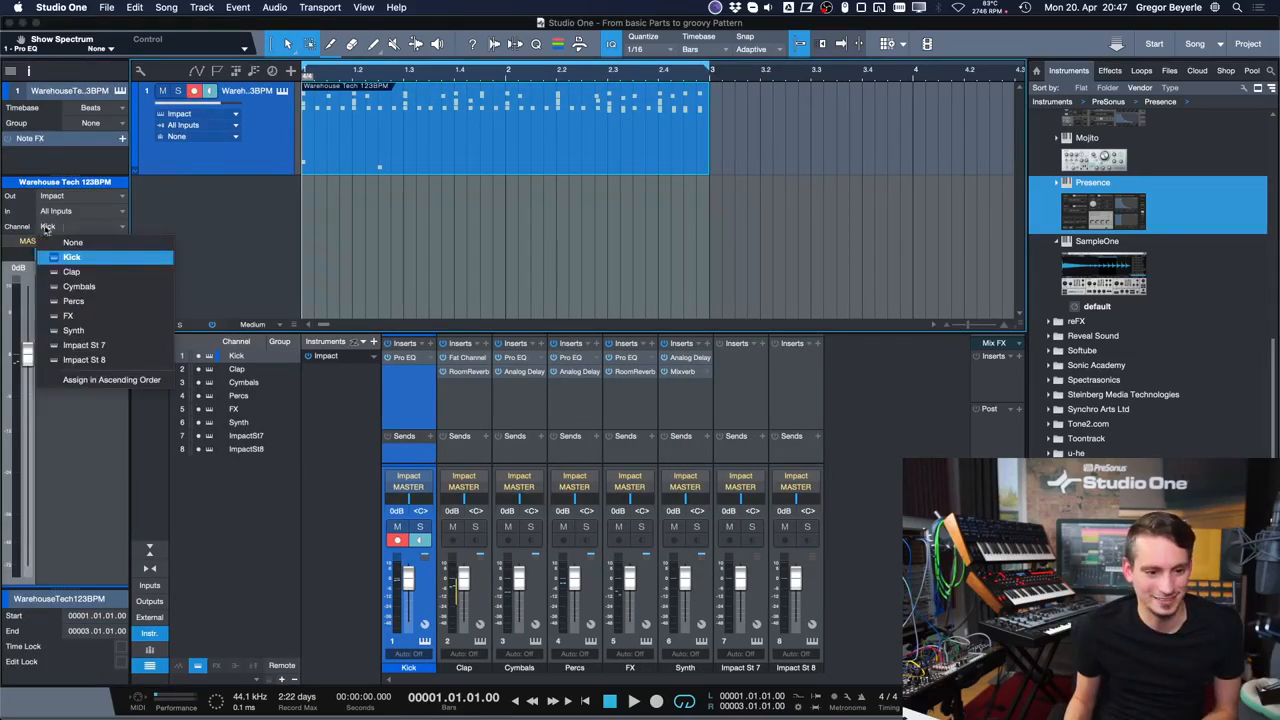
pyautogui.click(50, 228)
pyautogui.click(62, 230)
pyautogui.click(77, 258)
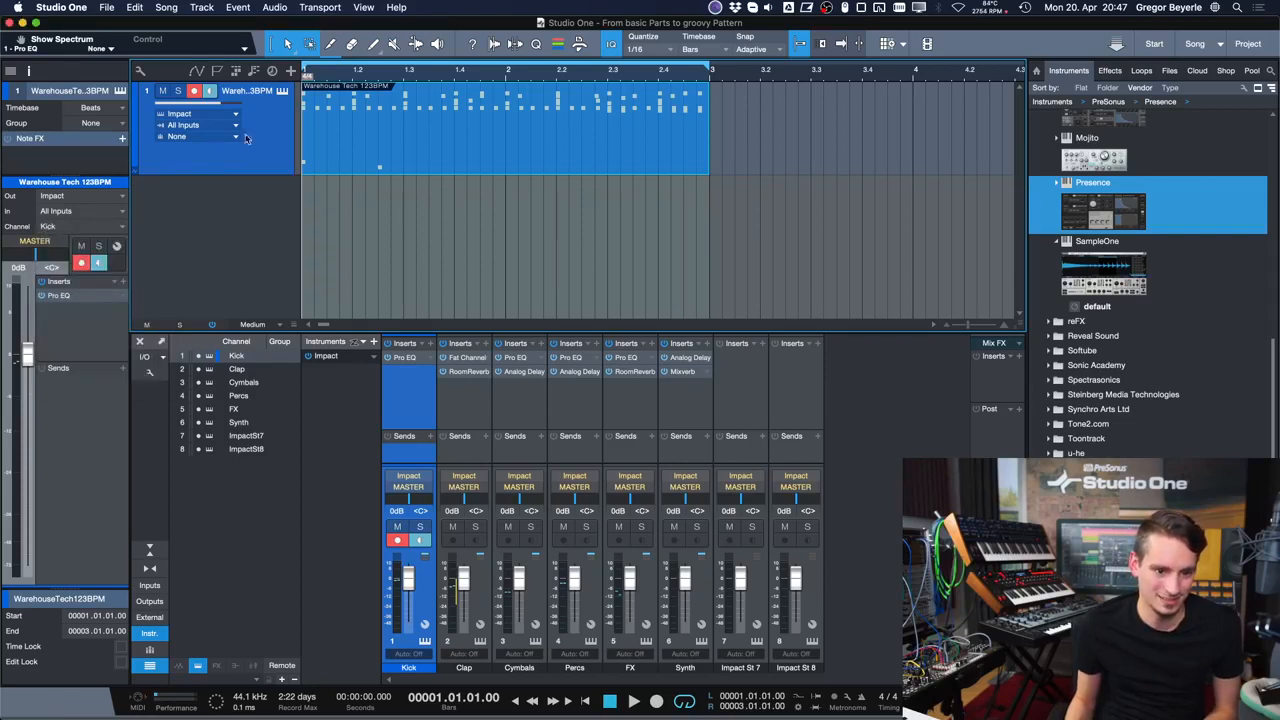
# - Try None and Clap as the Warehouse Tech track's channel, returning it to Kick each time
pyautogui.click(52, 226)
pyautogui.click(70, 246)
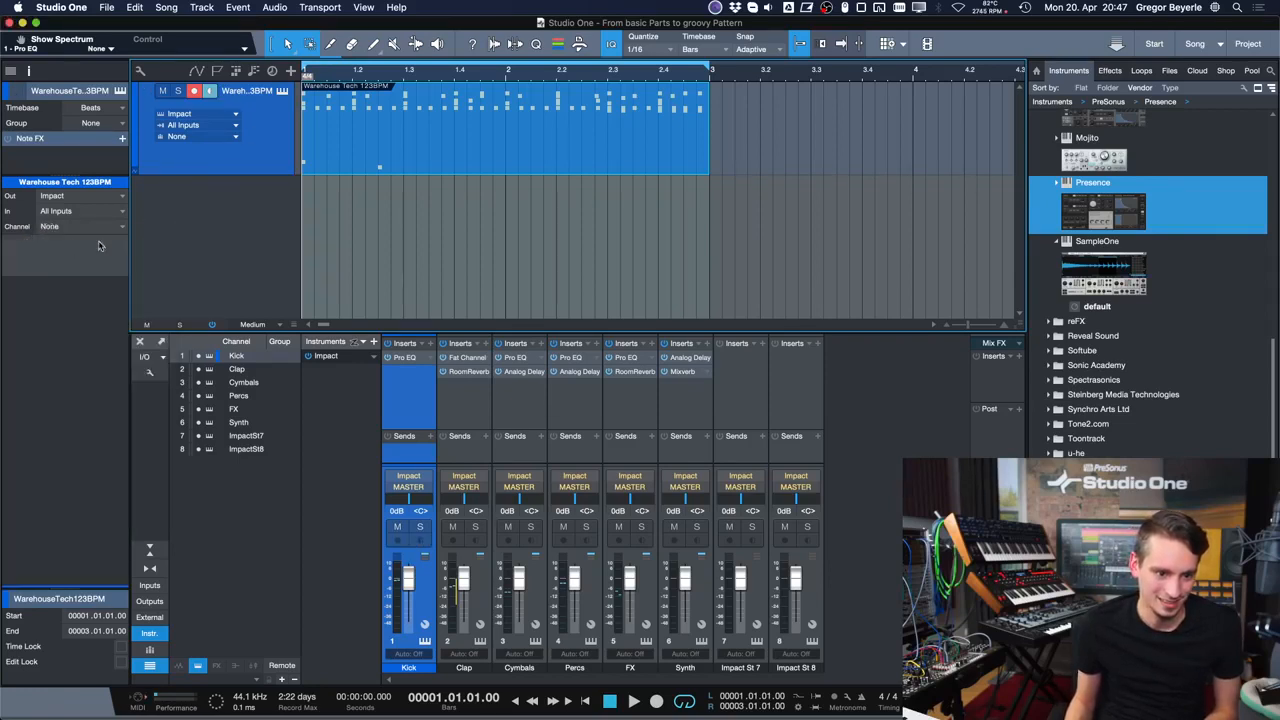
pyautogui.click(80, 229)
pyautogui.click(72, 257)
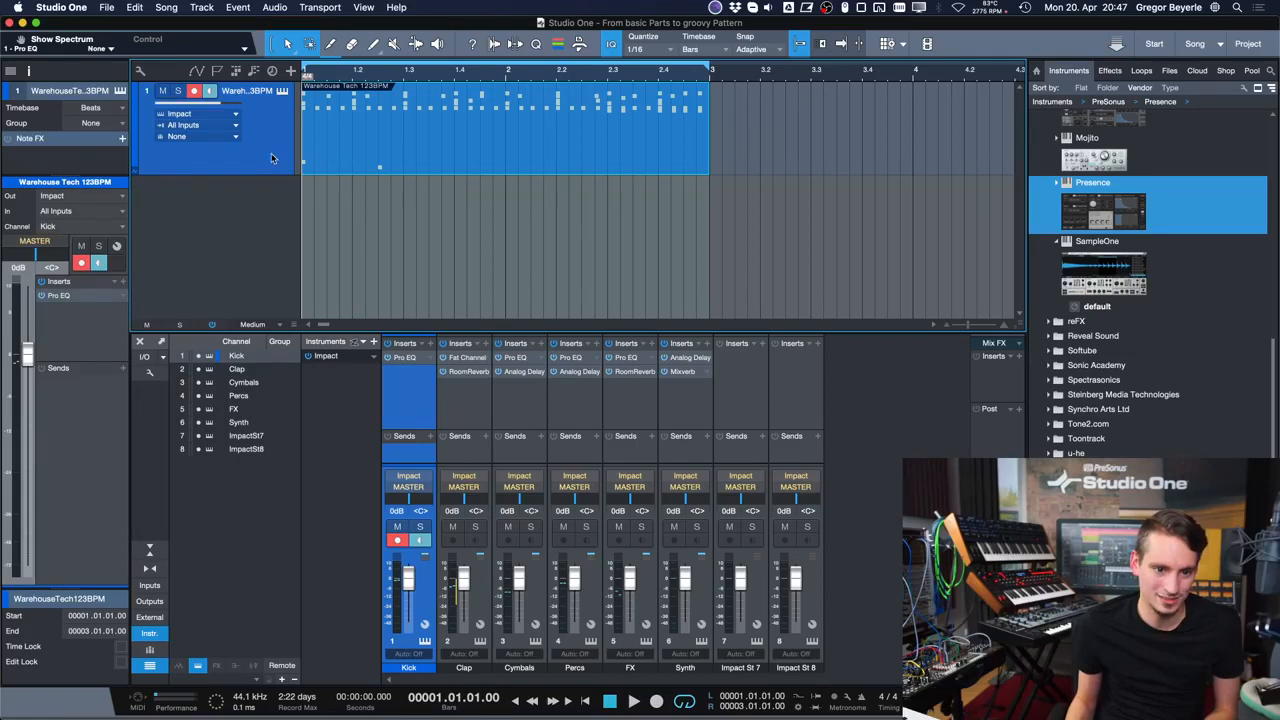
pyautogui.click(100, 230)
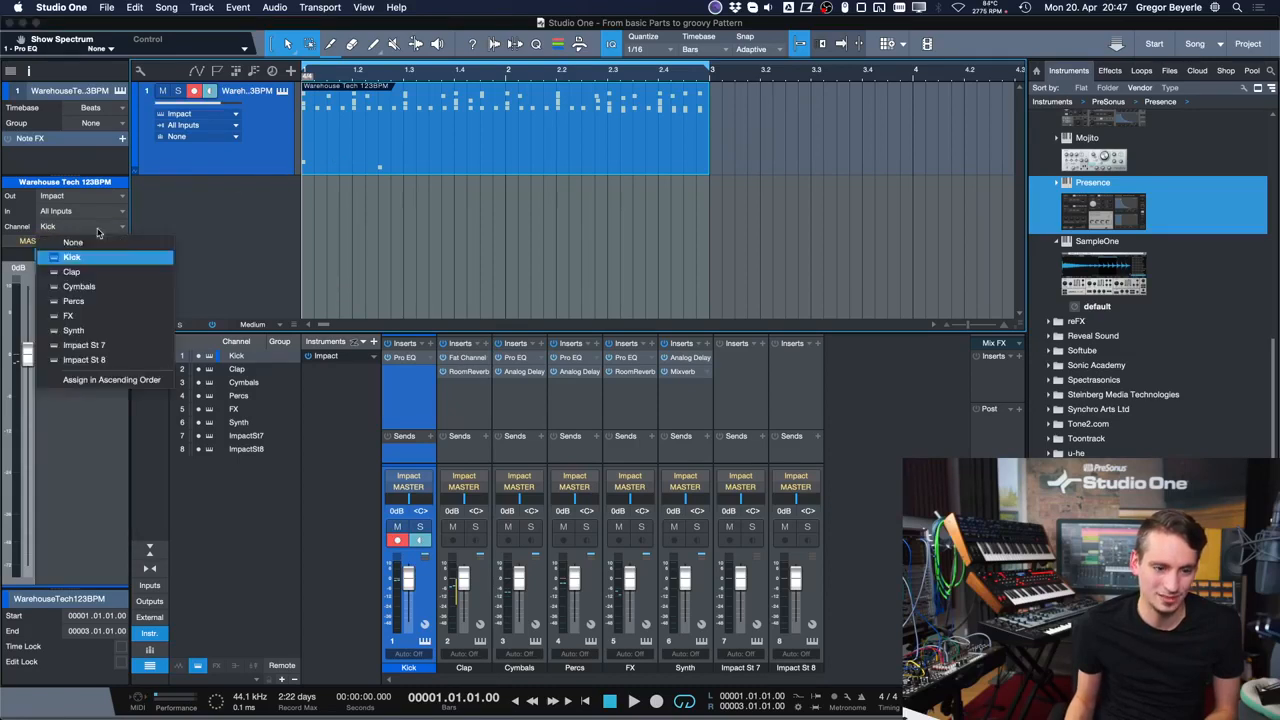
pyautogui.click(80, 278)
pyautogui.click(78, 226)
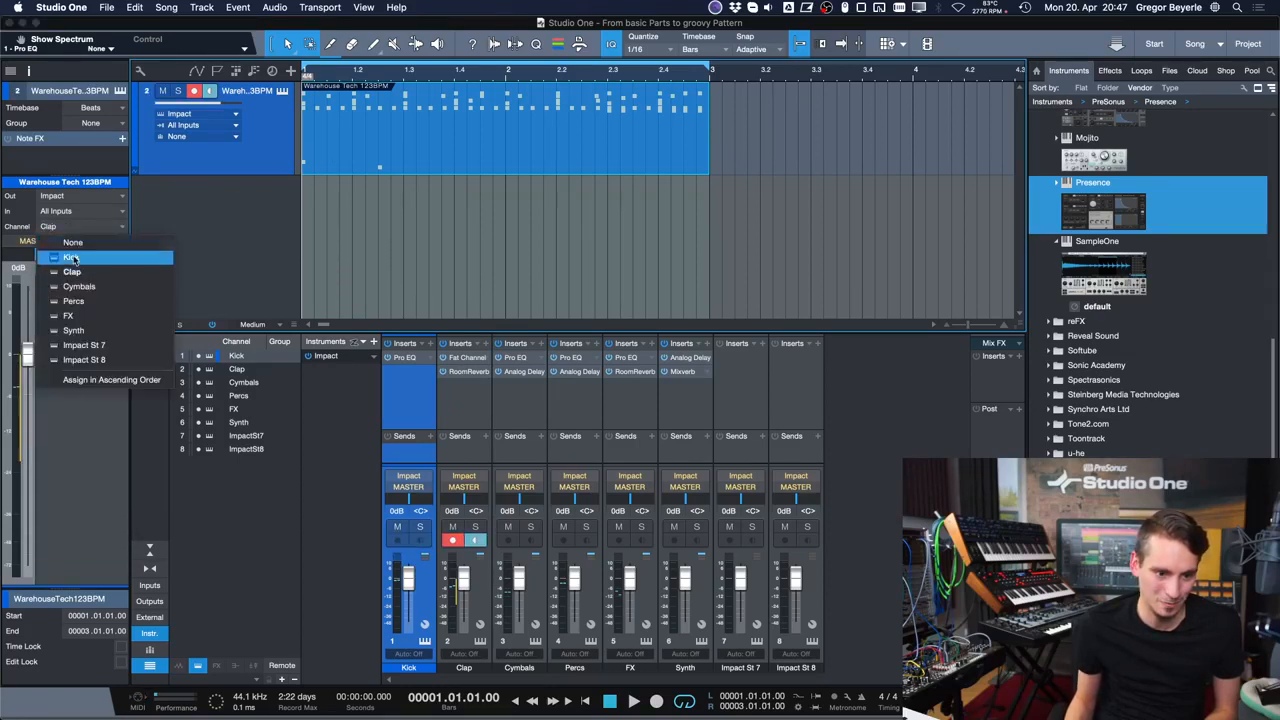
pyautogui.click(72, 257)
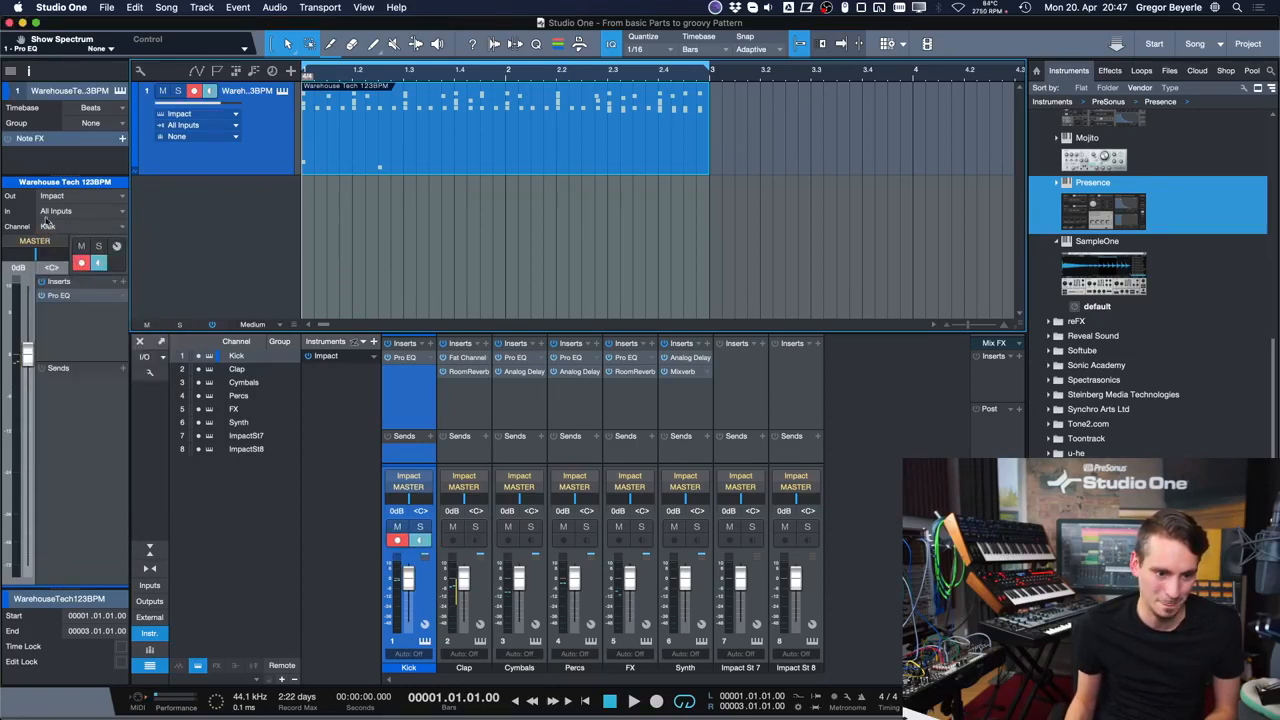
# - Transform the Warehouse Tech track to audio with Render All Channels off and play back the rendered Kick track
pyautogui.rightClick(226, 157)
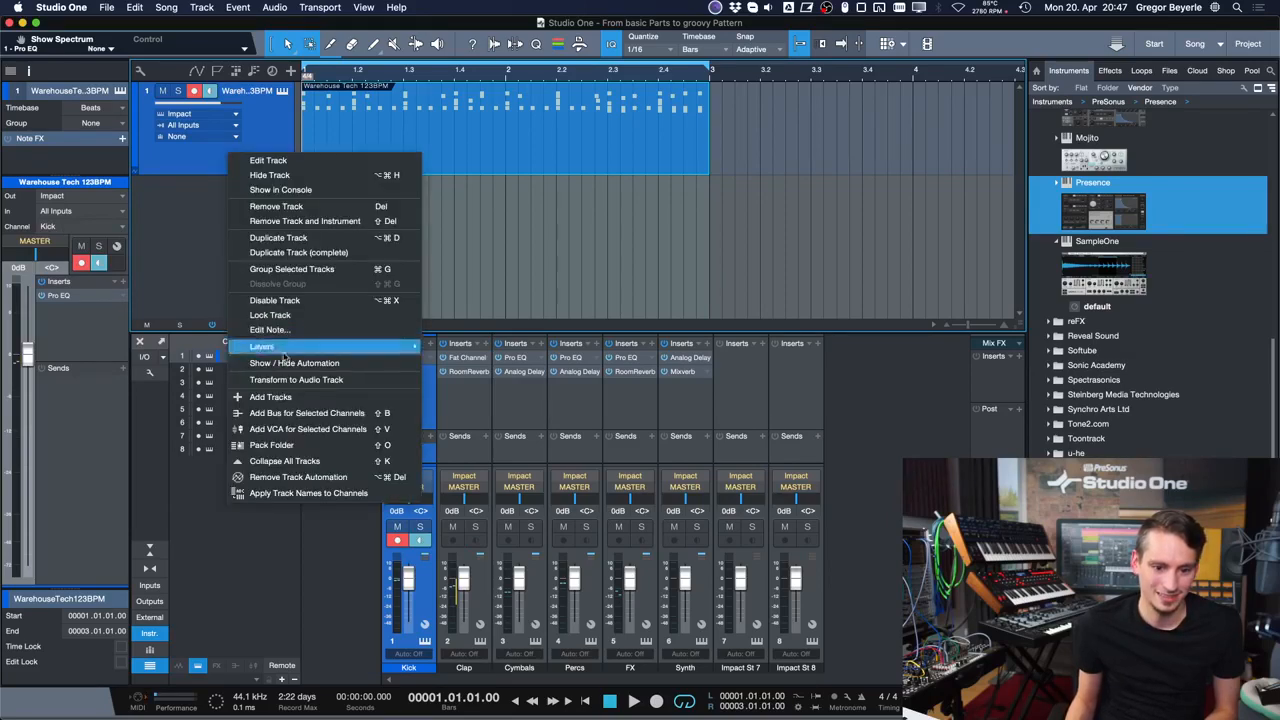
pyautogui.click(296, 381)
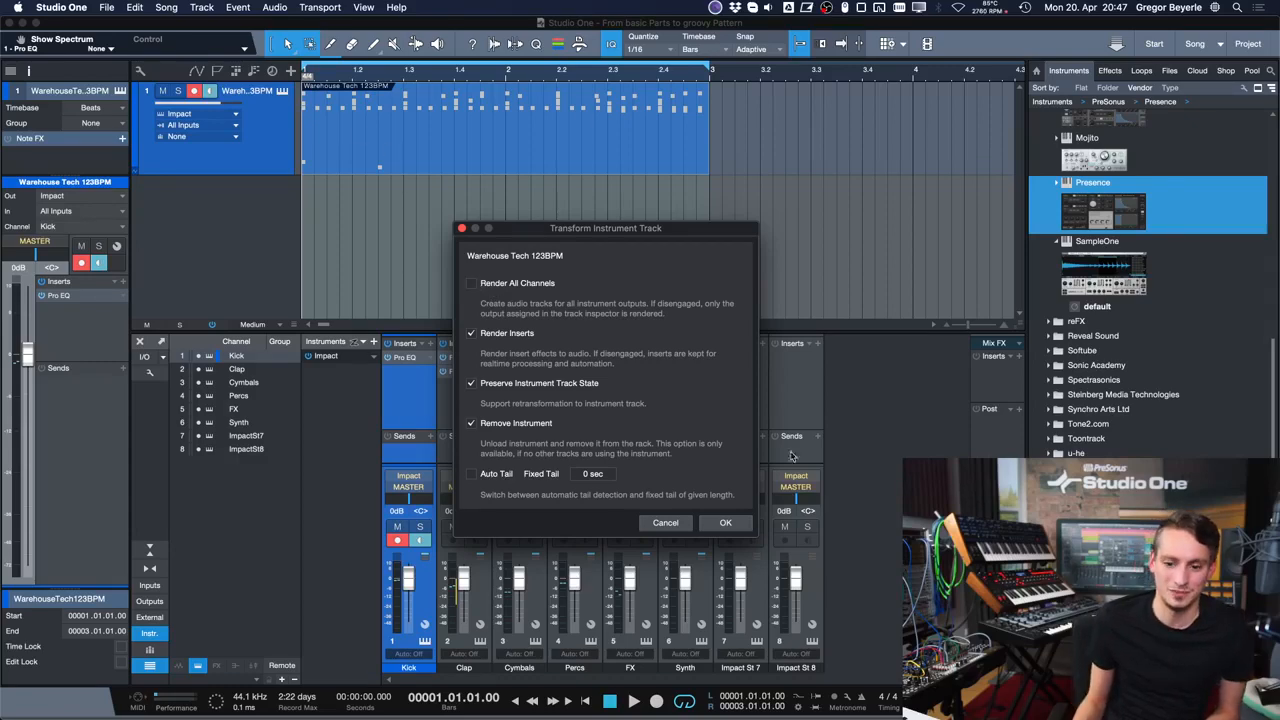
pyautogui.click(725, 522)
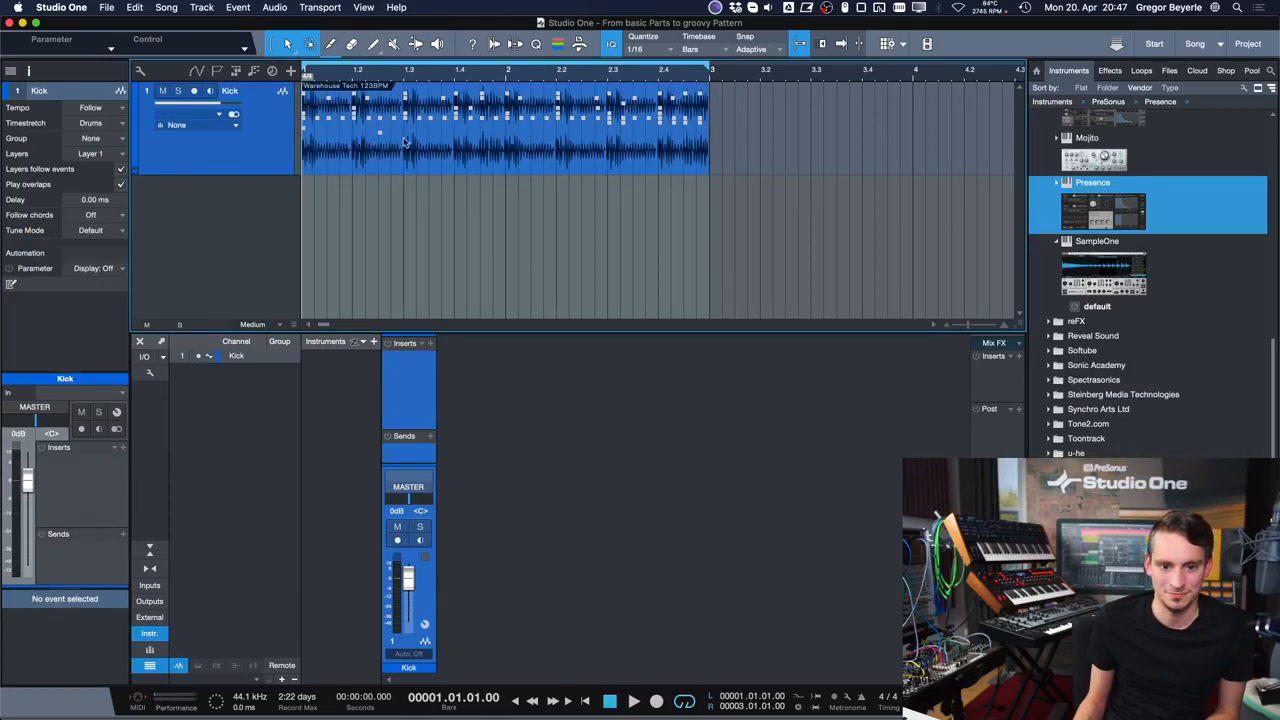
pyautogui.press('space')
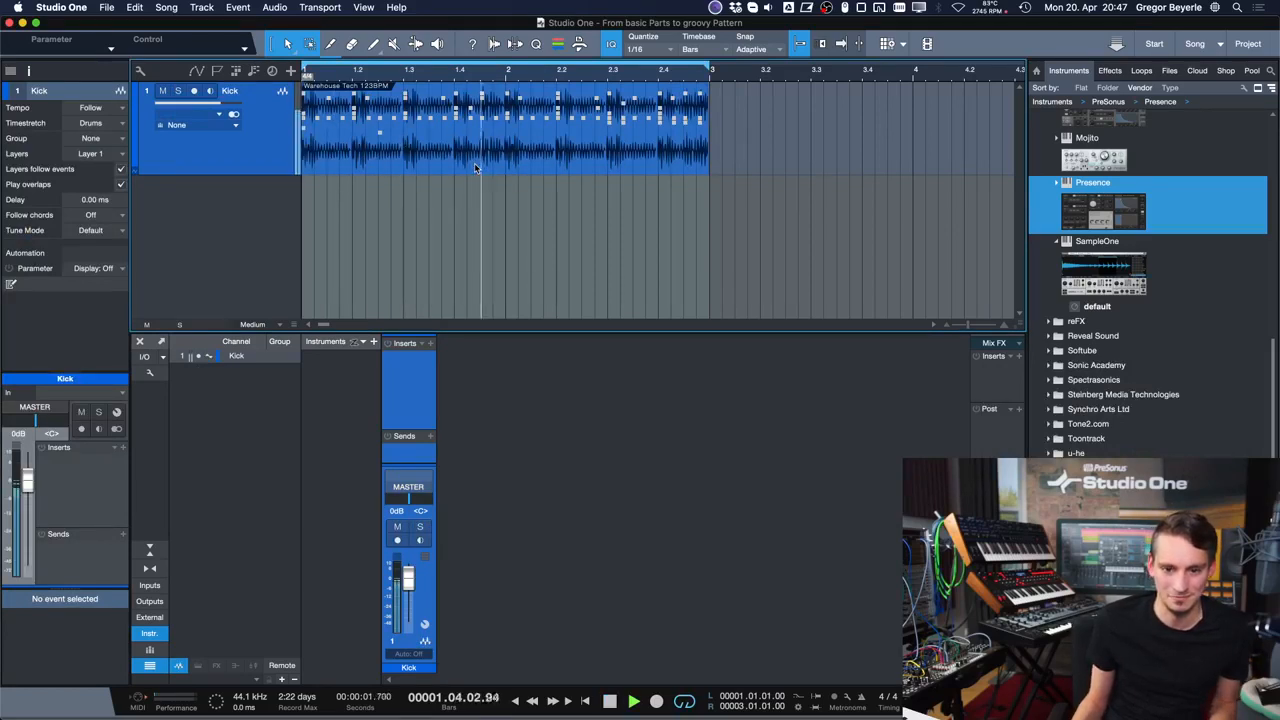
pyautogui.press('space')
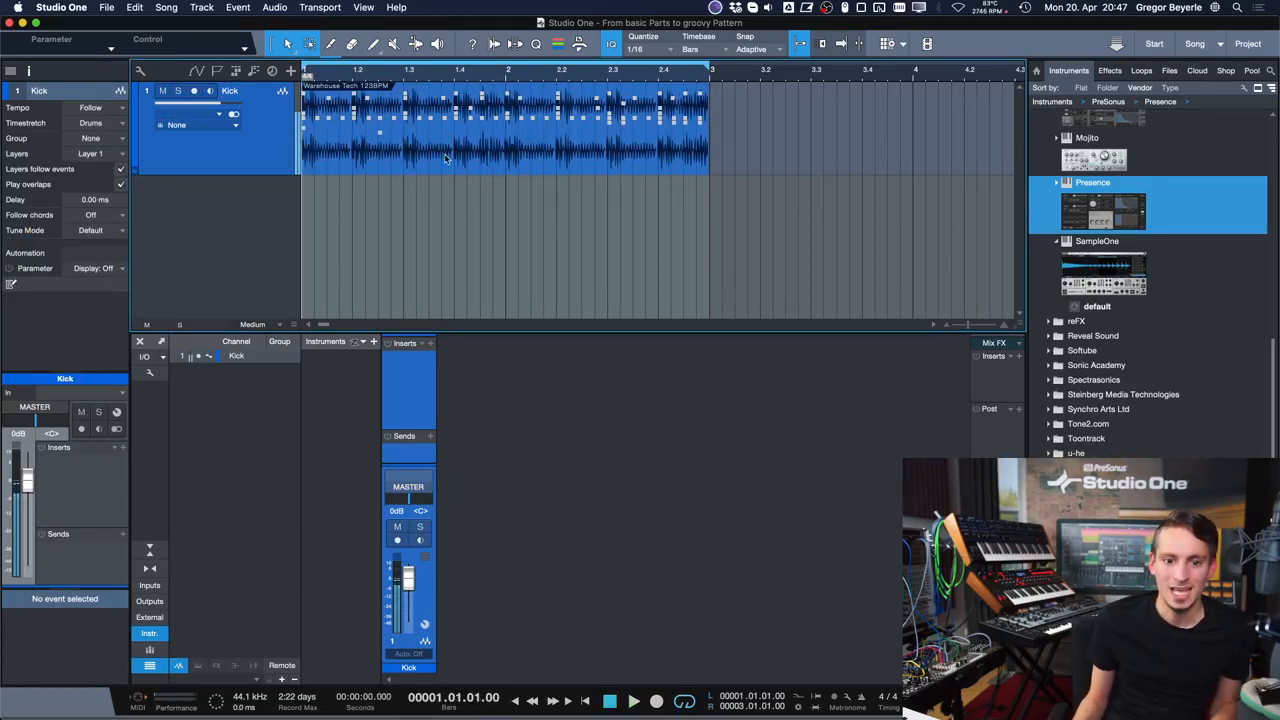
# - Transform the restored Warehouse Tech track to audio with Render All Channels on, look through the rendered tracks, and undo it
pyautogui.rightClick(262, 146)
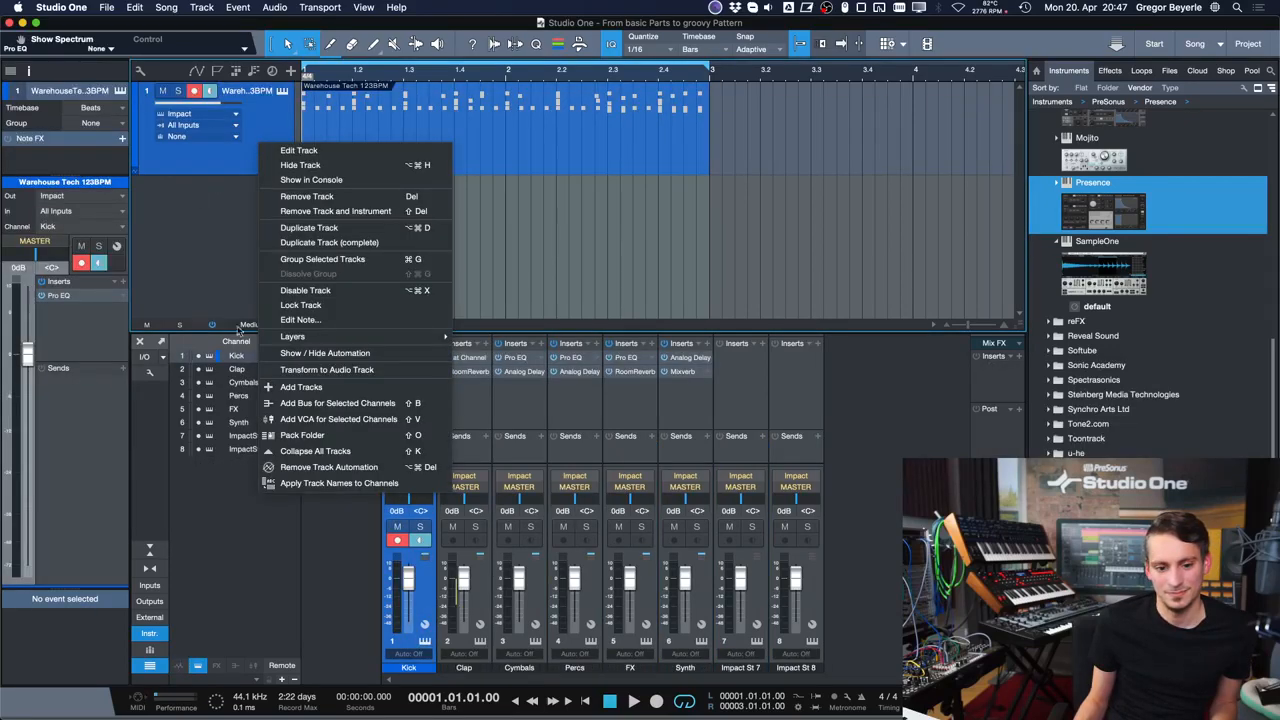
pyautogui.click(330, 369)
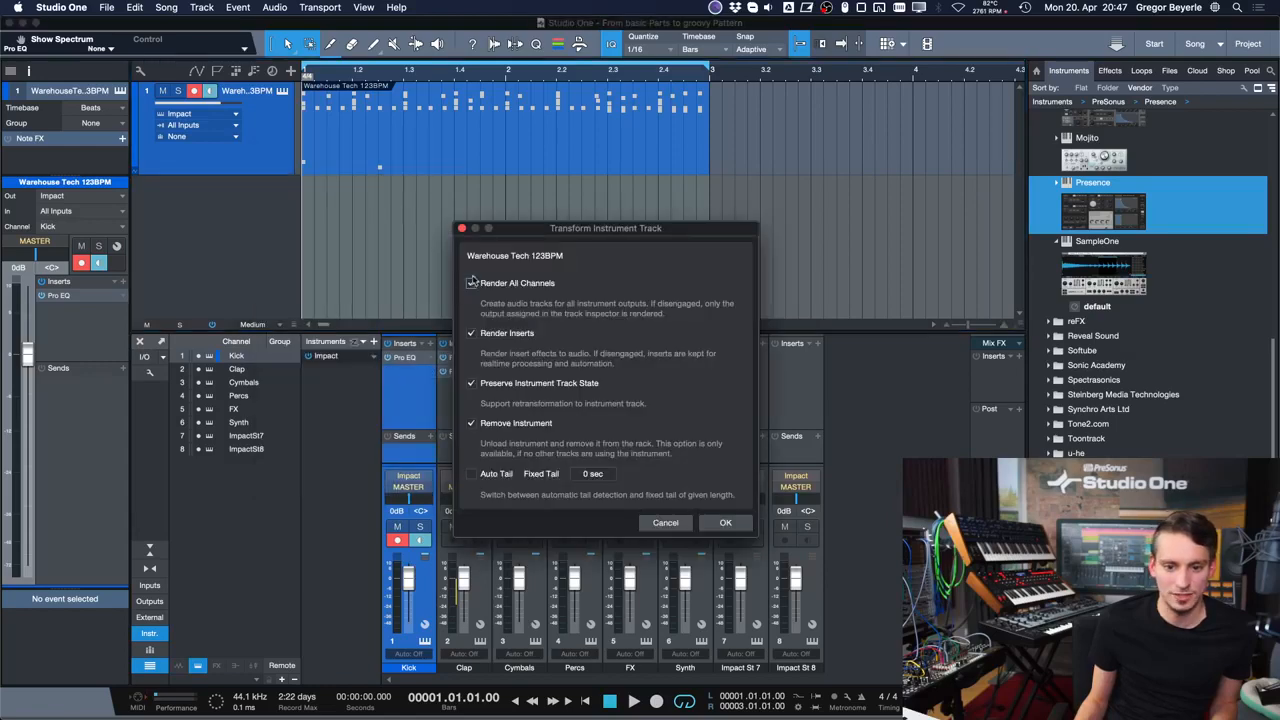
pyautogui.click(725, 522)
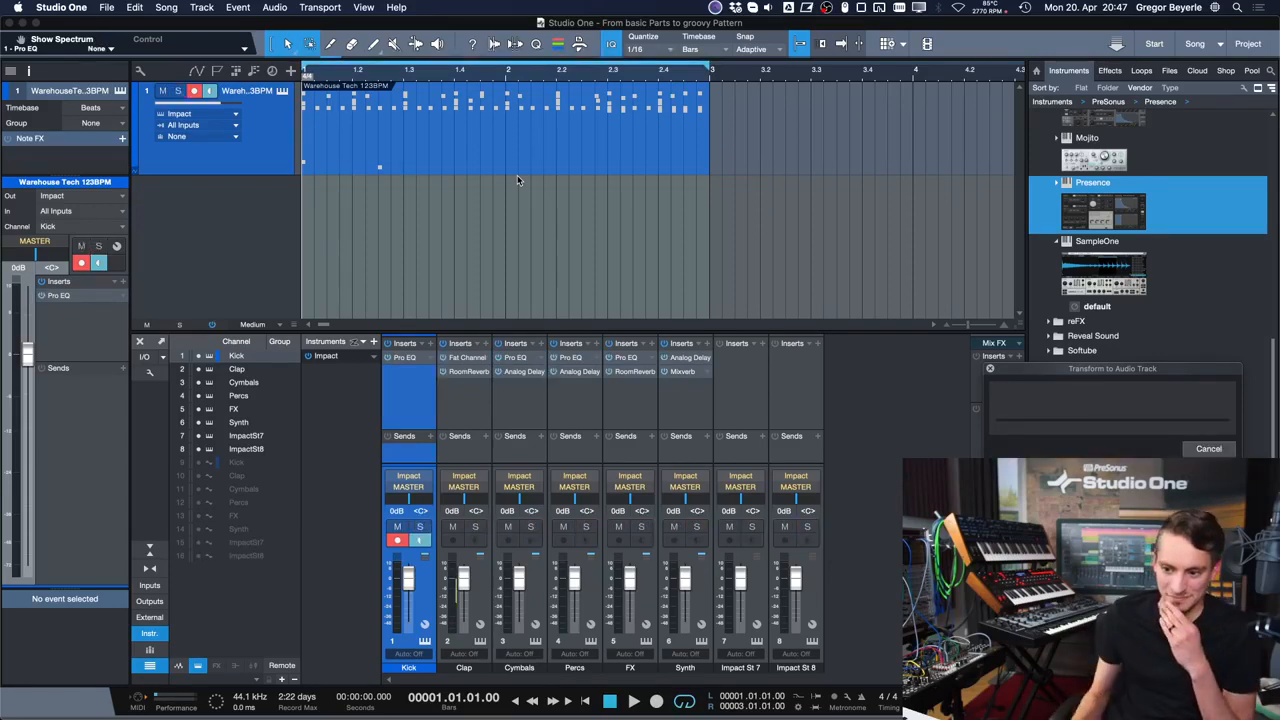
pyautogui.scroll(-5, 350, 226)
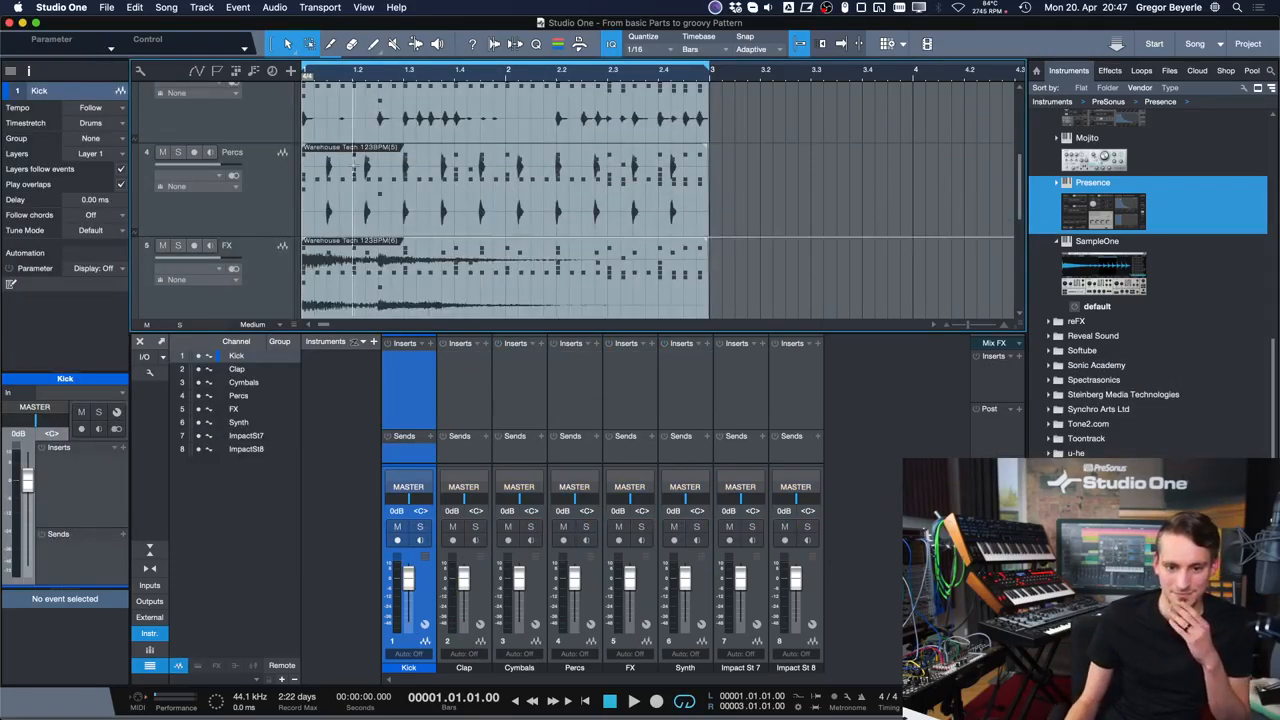
pyautogui.scroll(3, 420, 215)
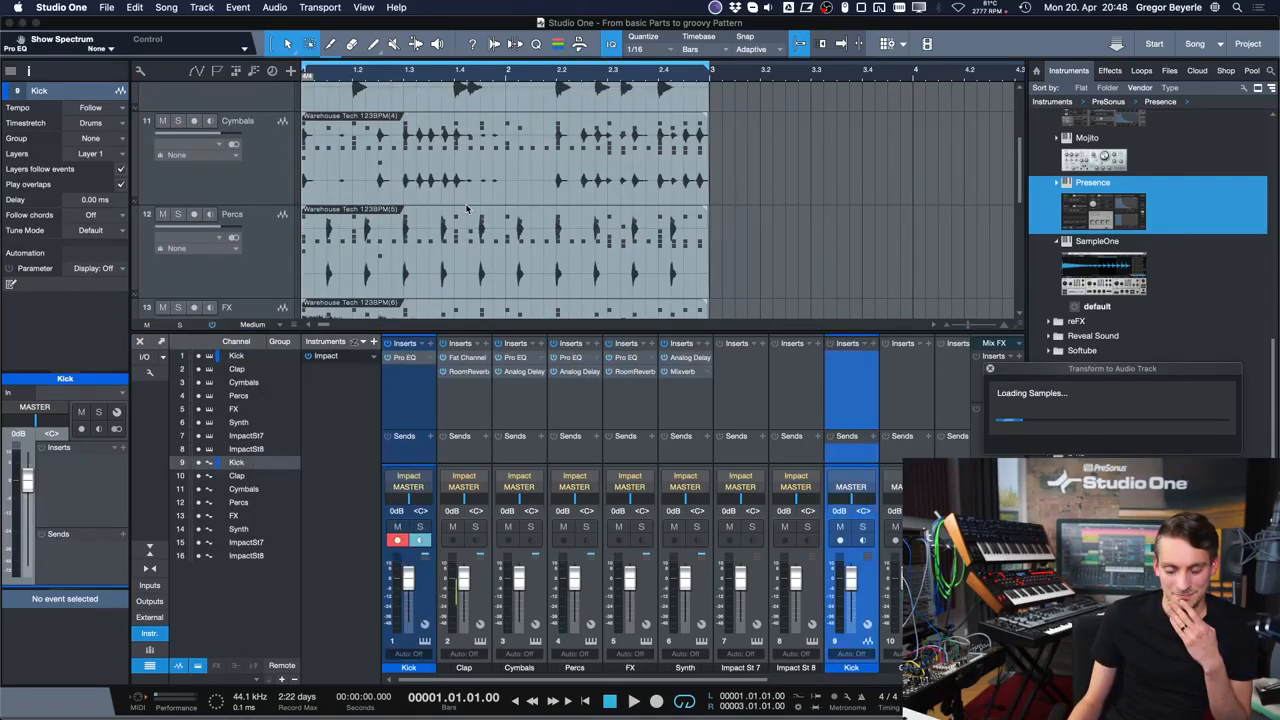
# - Add a second instrument track and set its output to Impact, keeping Kick as its channel
pyautogui.click(340, 155)
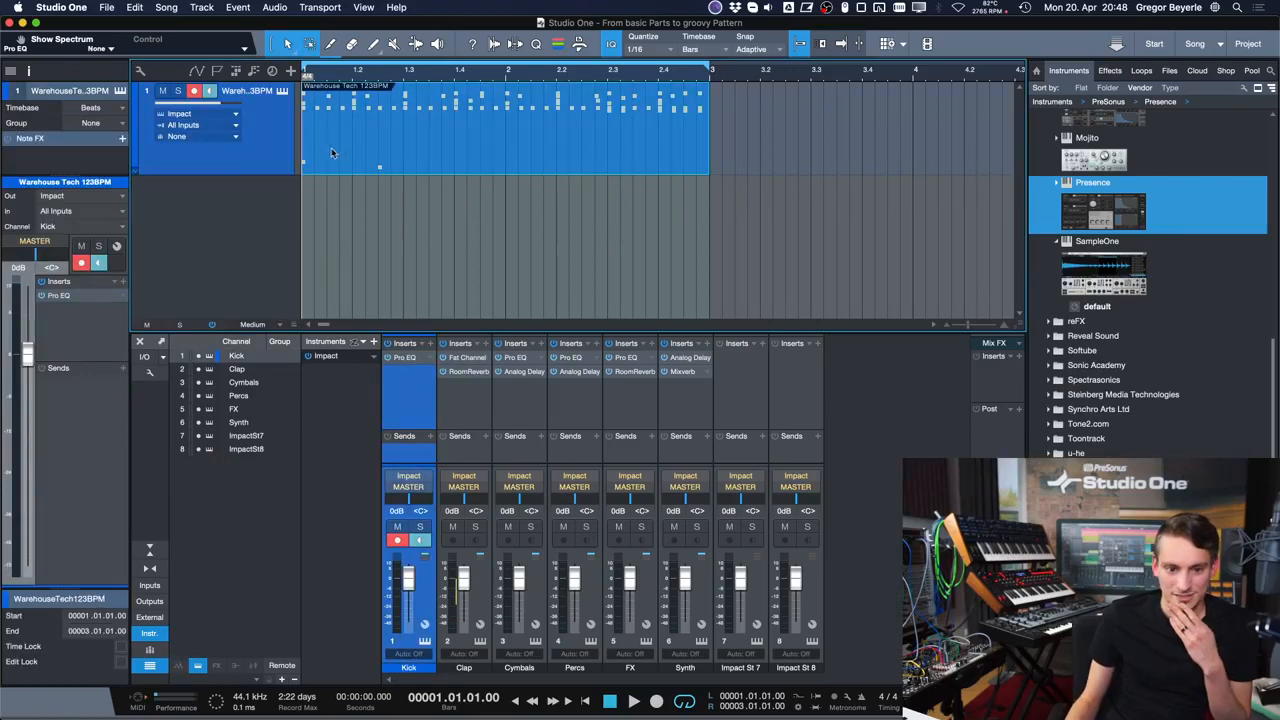
pyautogui.press('t')
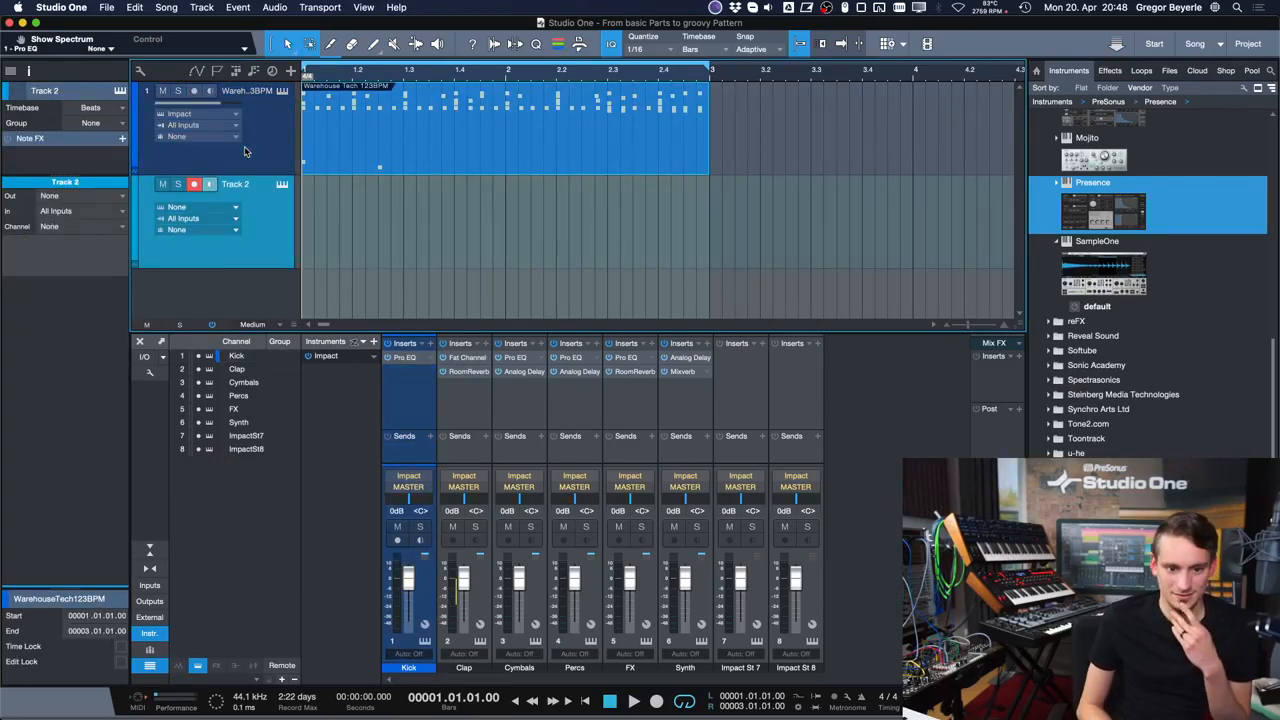
pyautogui.click(98, 195)
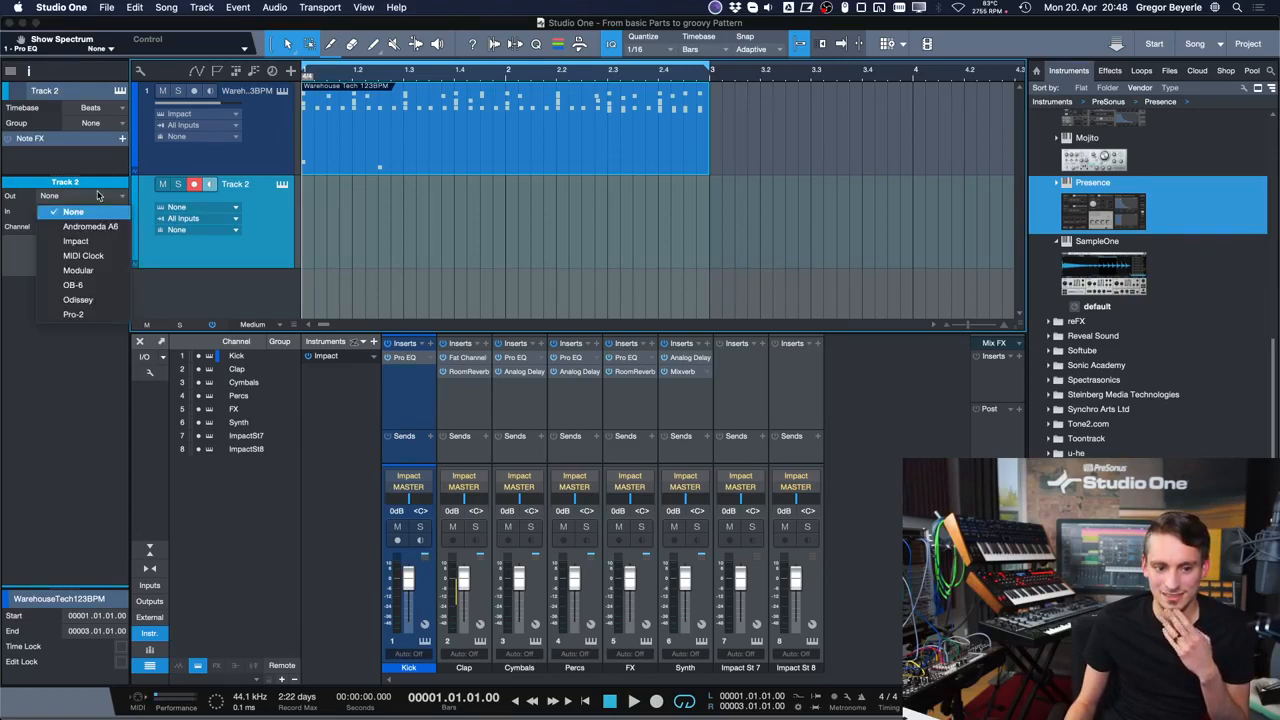
pyautogui.click(75, 243)
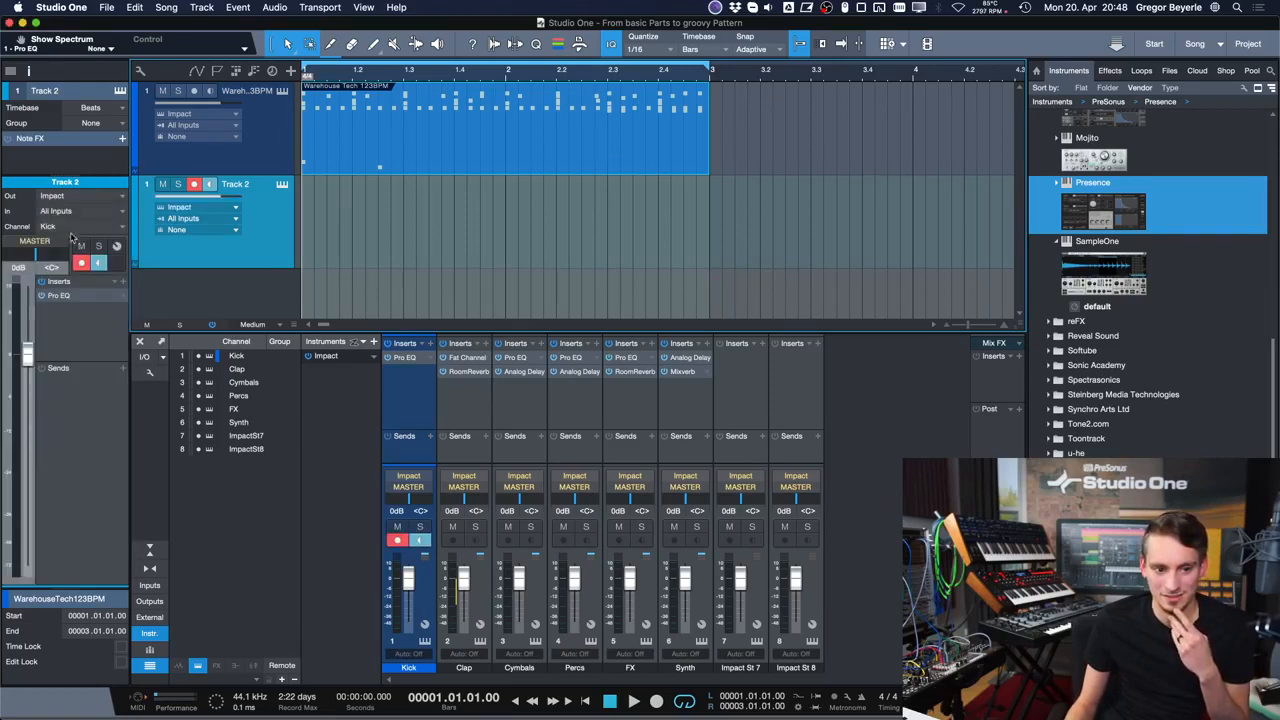
pyautogui.click(57, 228)
pyautogui.click(57, 233)
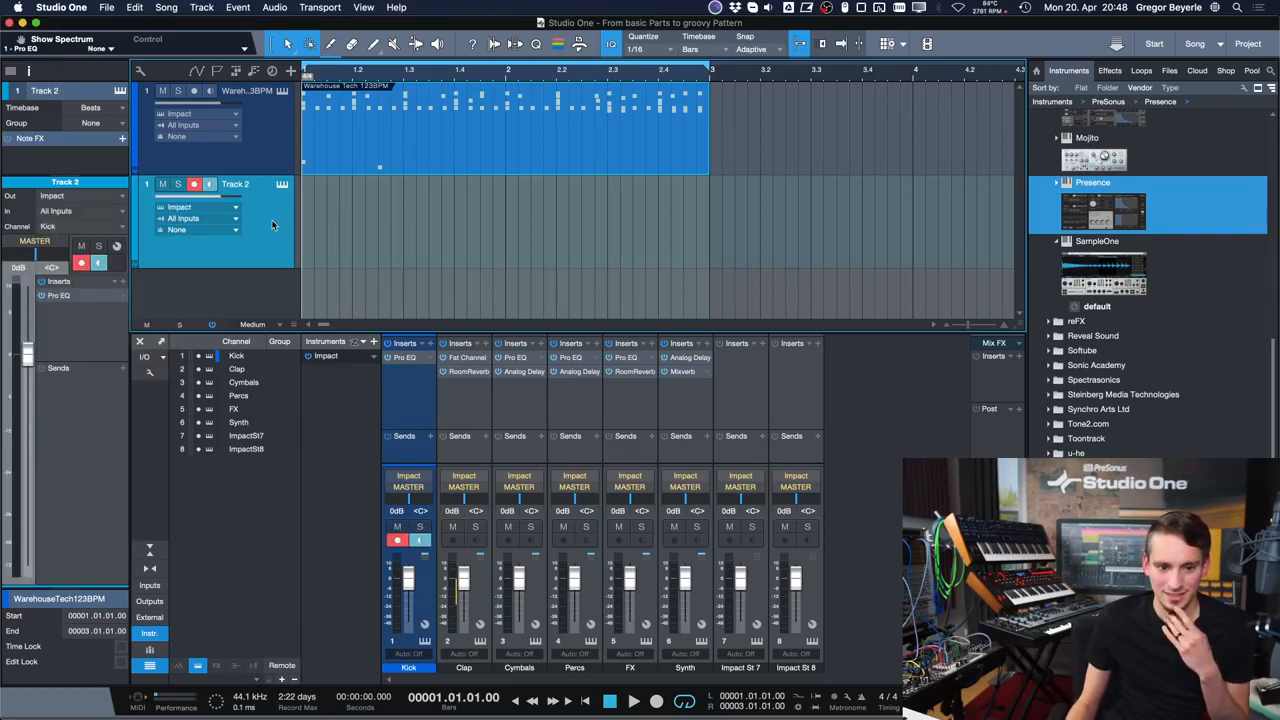
# - Copy the Warehouse Tech part onto Track 2 and transform that track to audio with Render All Channels off
pyautogui.moveTo(326, 165); pyautogui.dragTo(326, 230)
pyautogui.rightClick(272, 232)
pyautogui.click(320, 457)
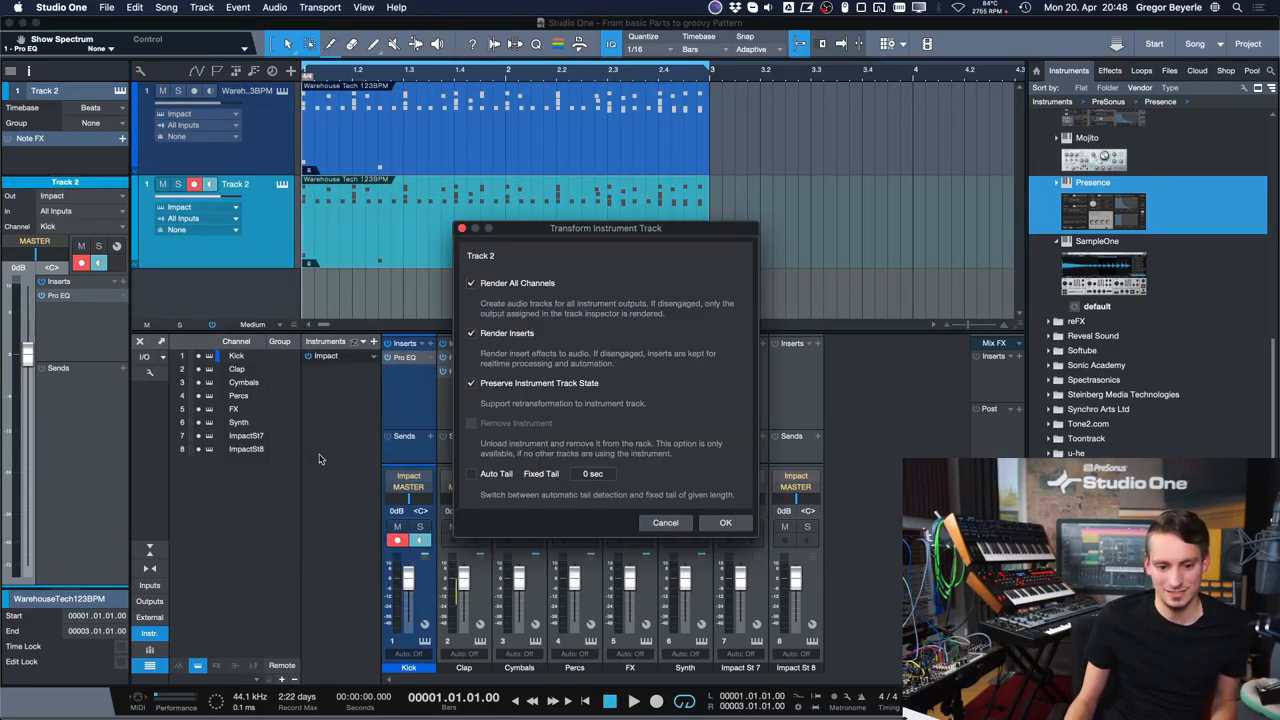
pyautogui.click(470, 285)
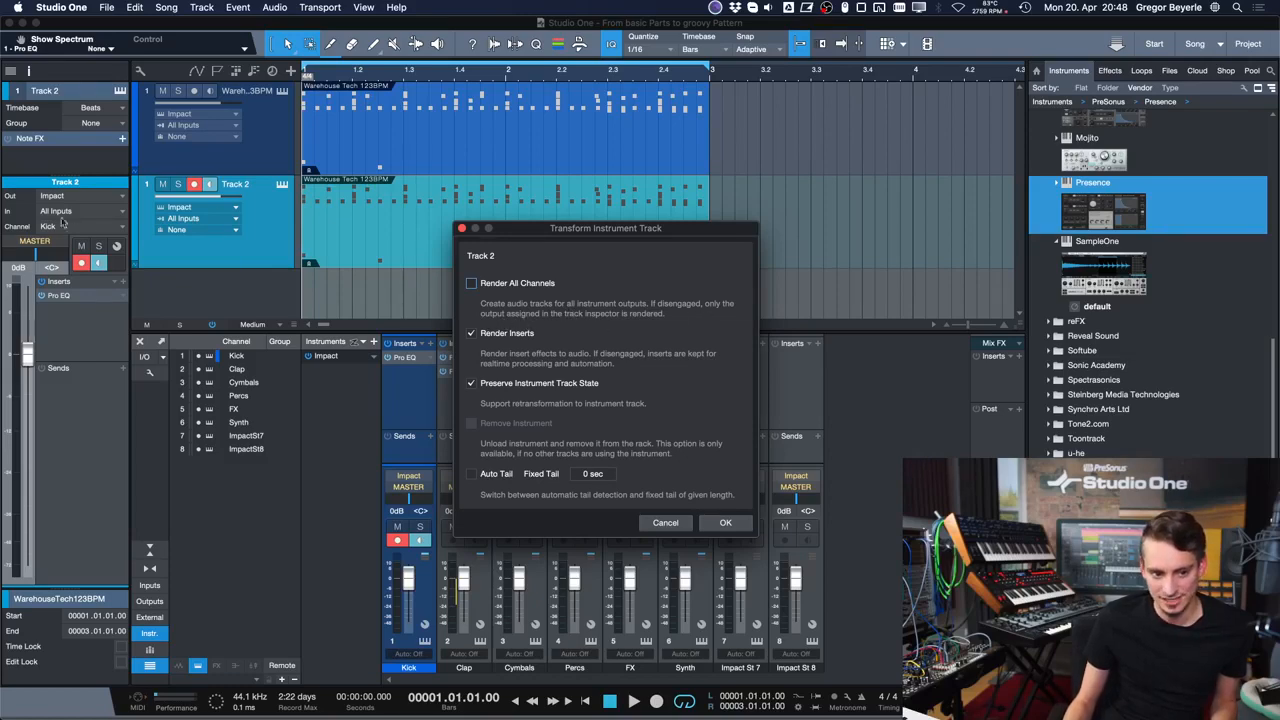
pyautogui.click(725, 523)
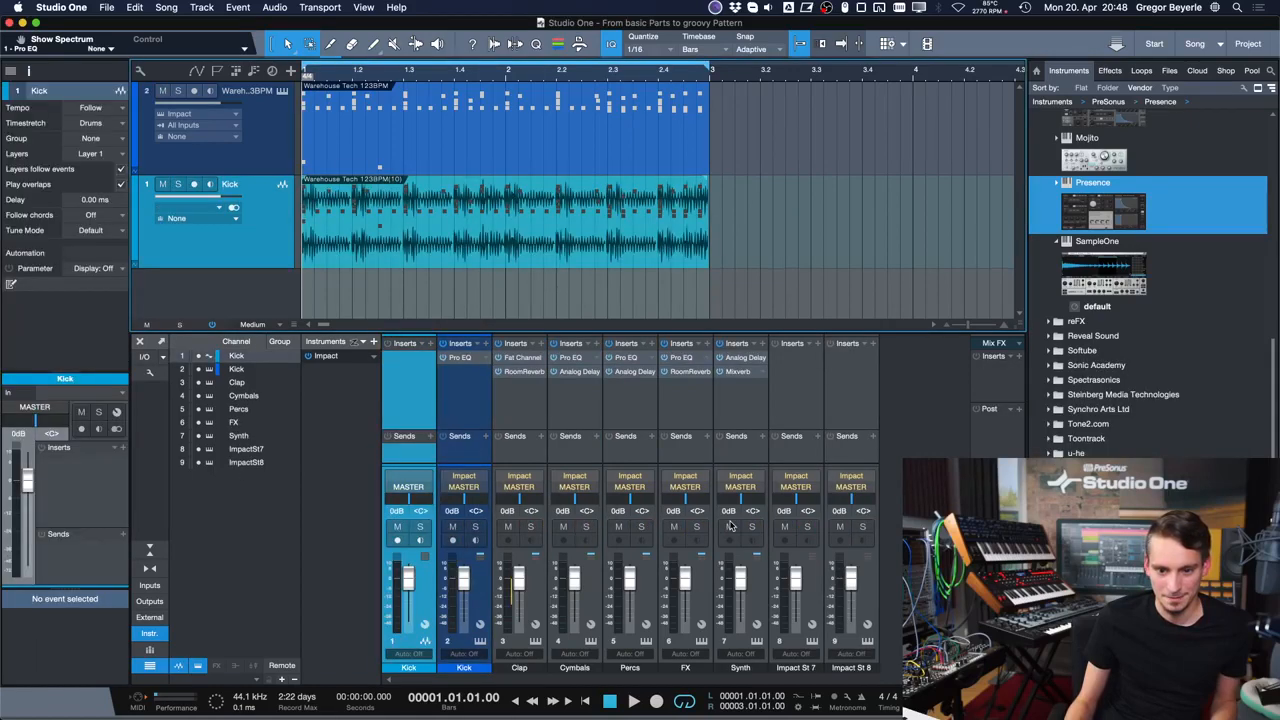
# - Compare the original Warehouse Tech instrument part with the rendered Kick audio track below it
pyautogui.click(322, 157)
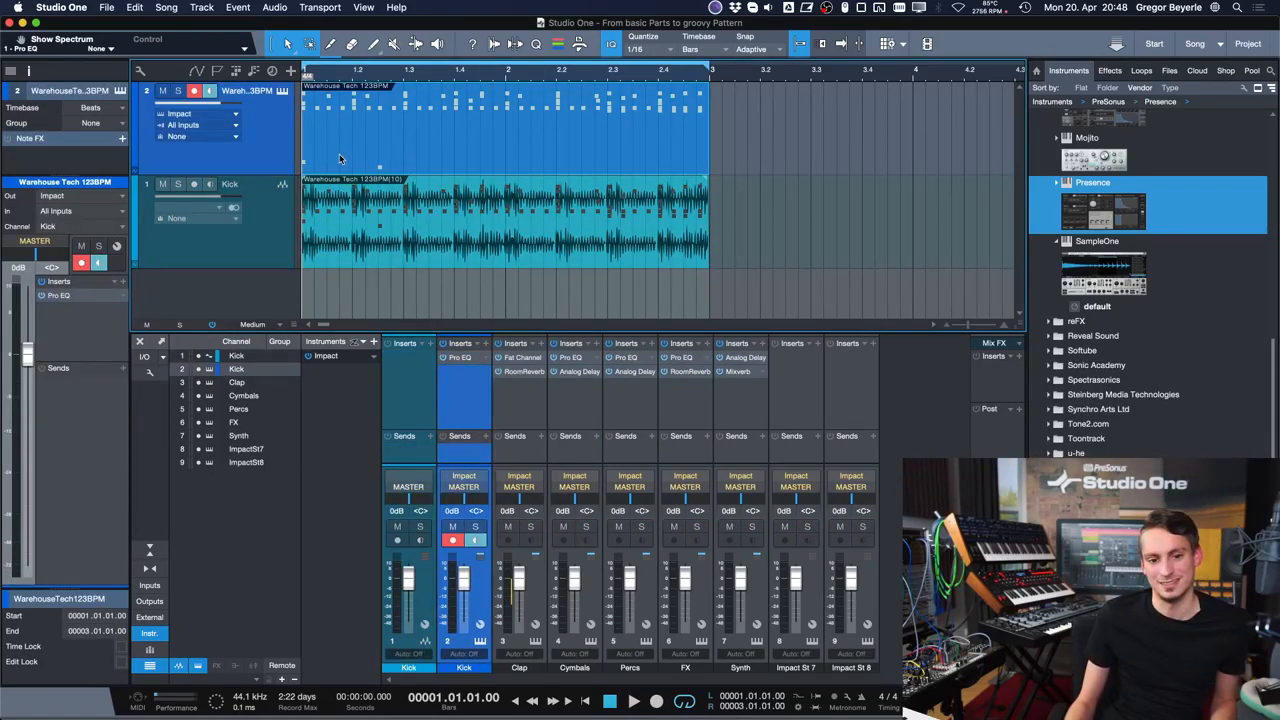
pyautogui.click(376, 254)
pyautogui.click(372, 149)
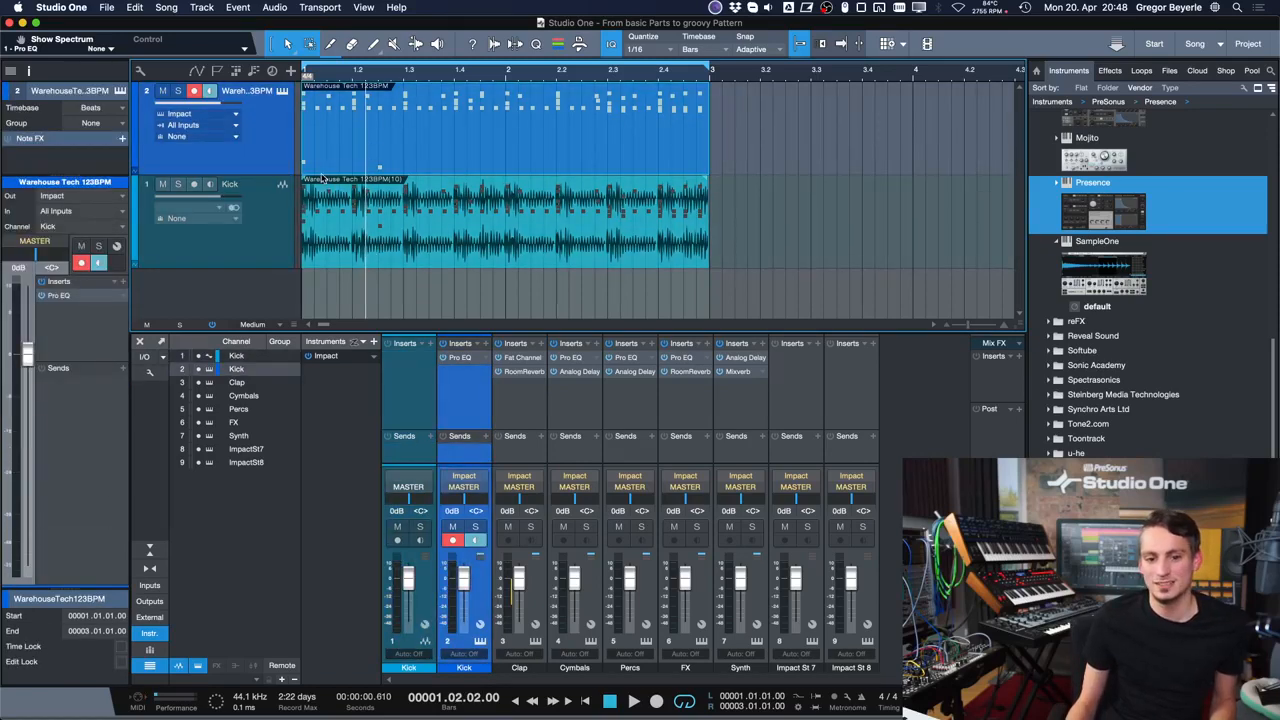
pyautogui.press(',')
pyautogui.click(275, 198)
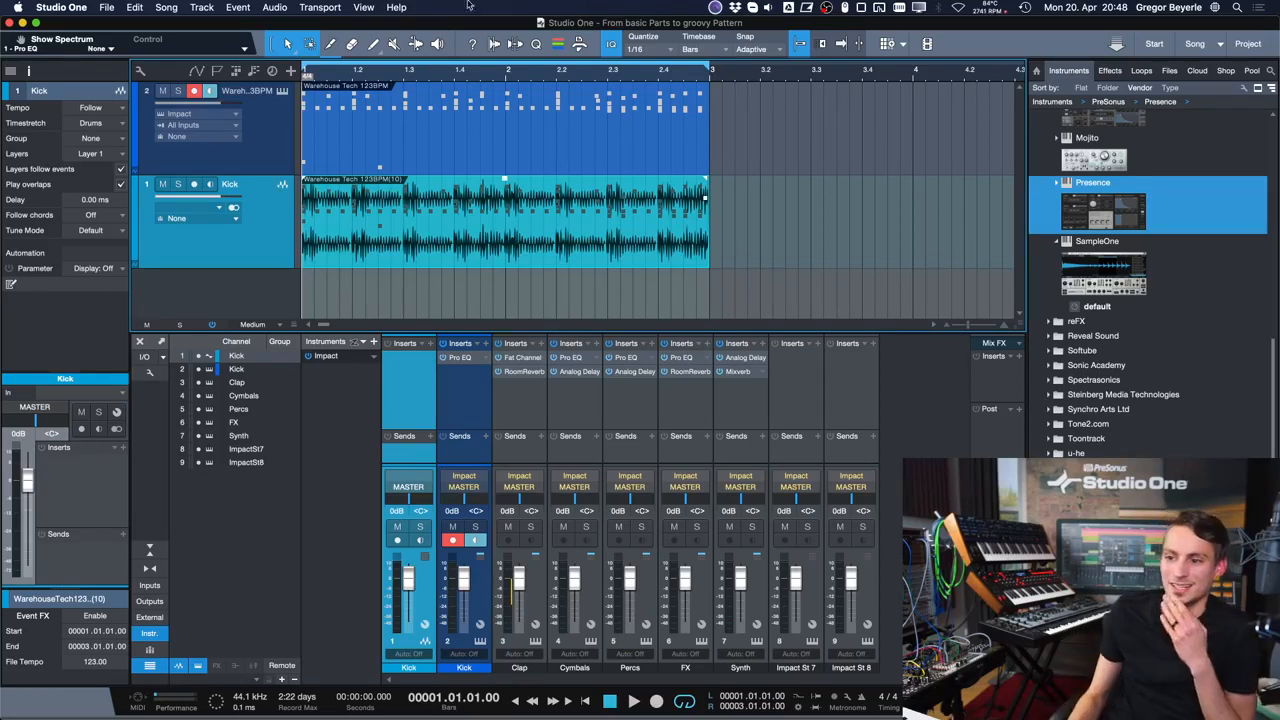
# - Open the recent song Recording External Synthesizers from the Start page
pyautogui.click(1154, 44)
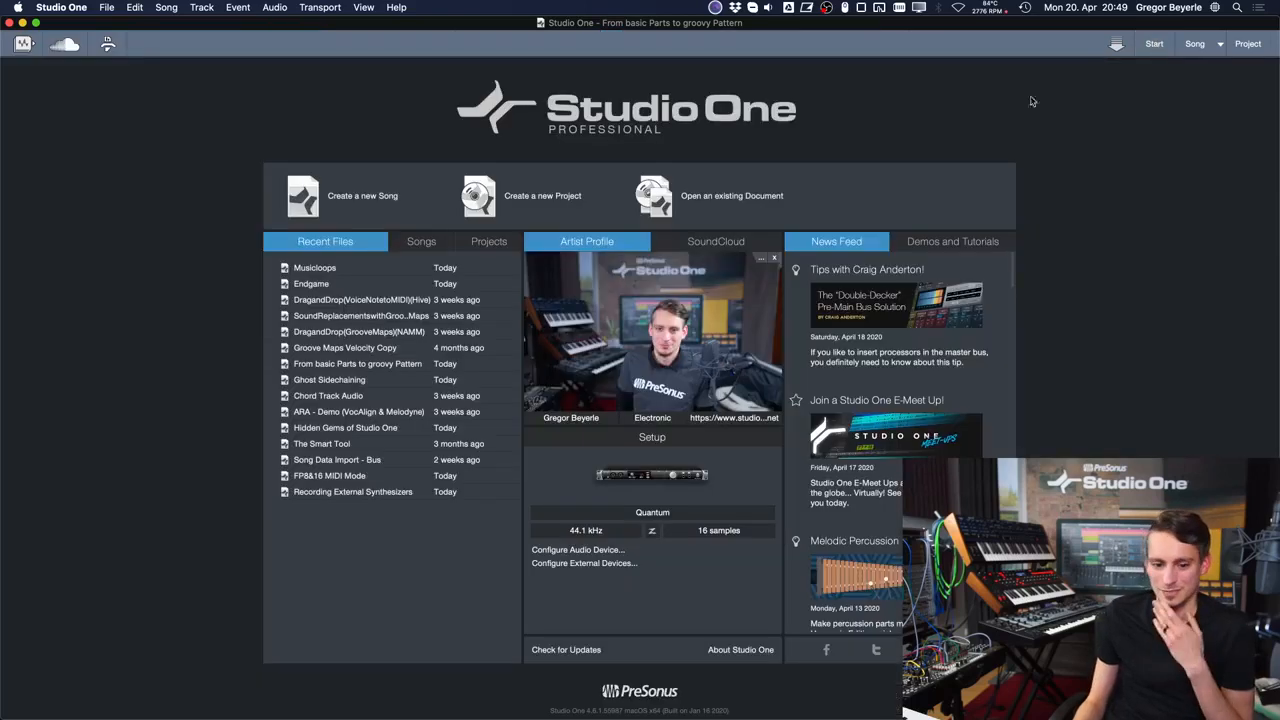
pyautogui.click(351, 494)
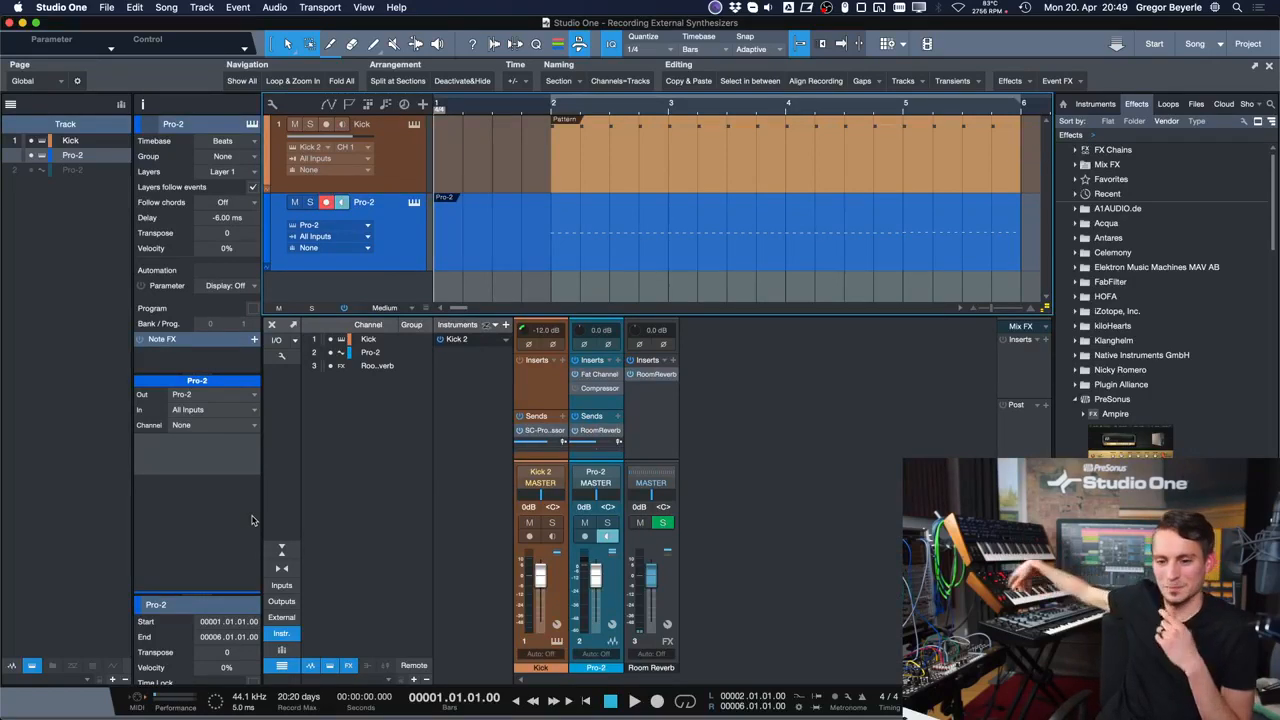
# - Check the output choices of the Pro-2 instrument track and keep Pro-2 as its output
pyautogui.press('w')
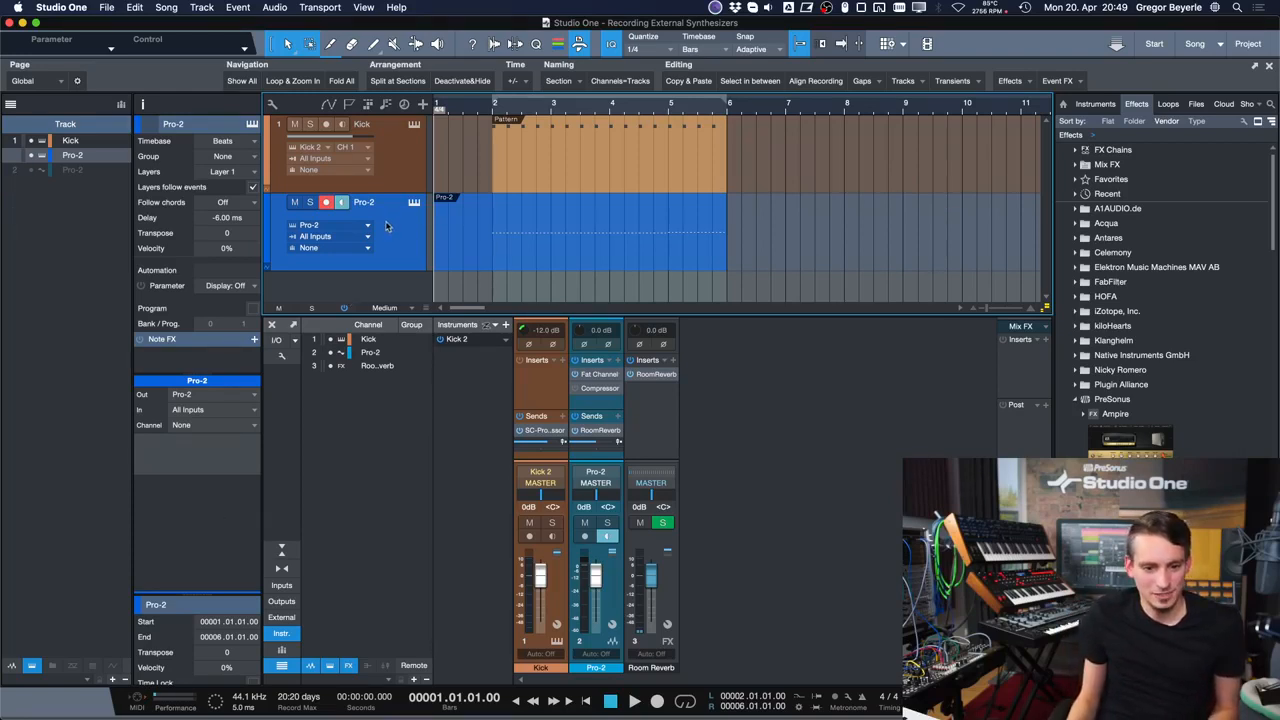
pyautogui.click(352, 227)
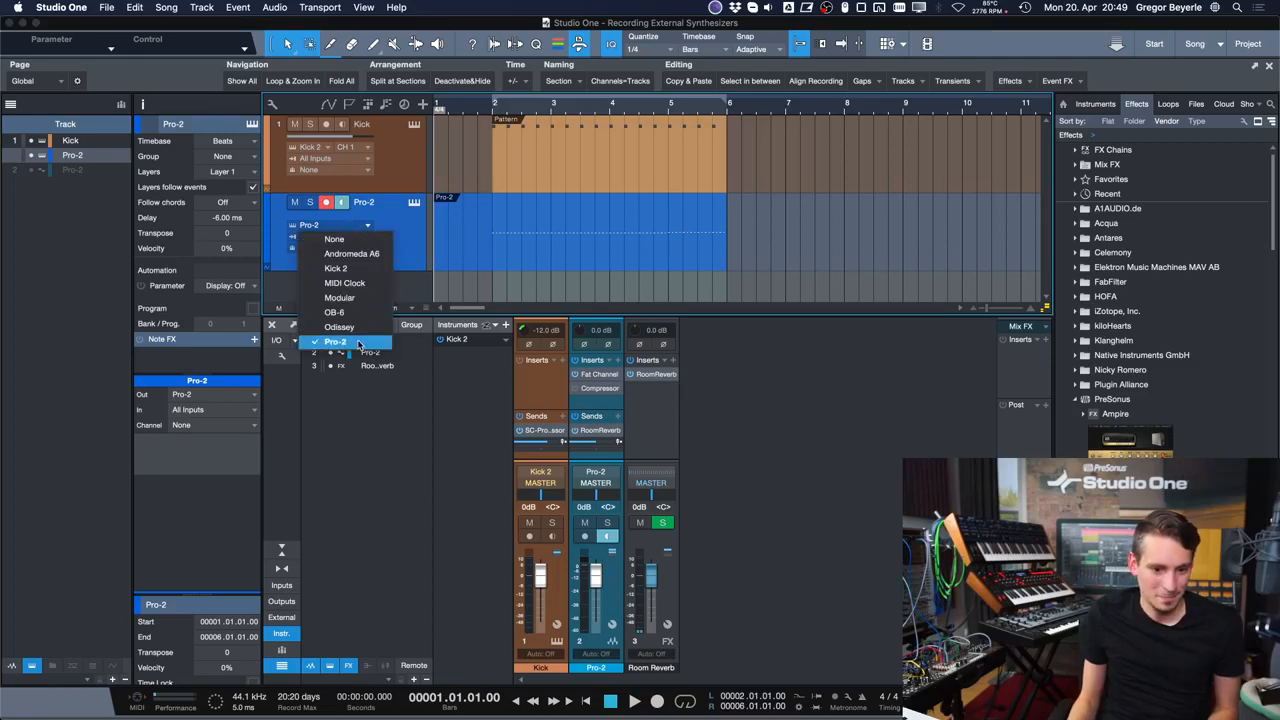
pyautogui.click(358, 343)
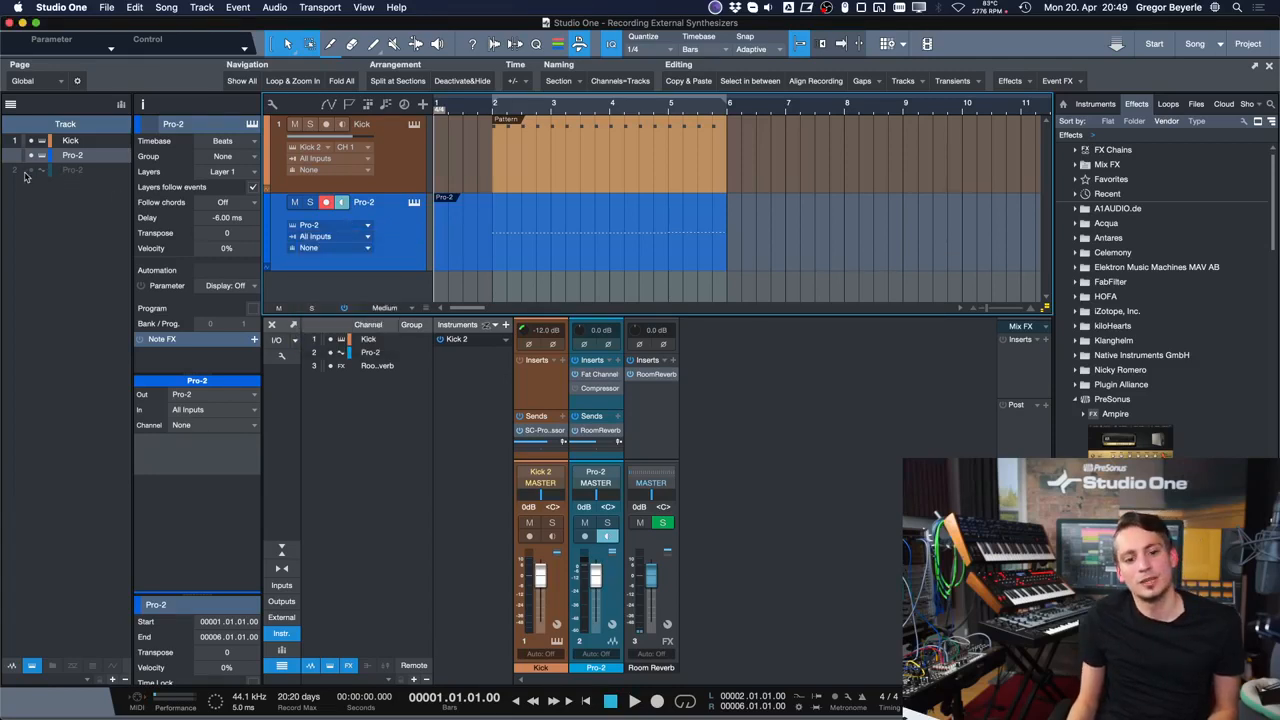
# - Show the hidden Pro-2 audio track, and compare the arrangement's Track List with the console's Channel List by toggling each off and on
pyautogui.click(28, 172)
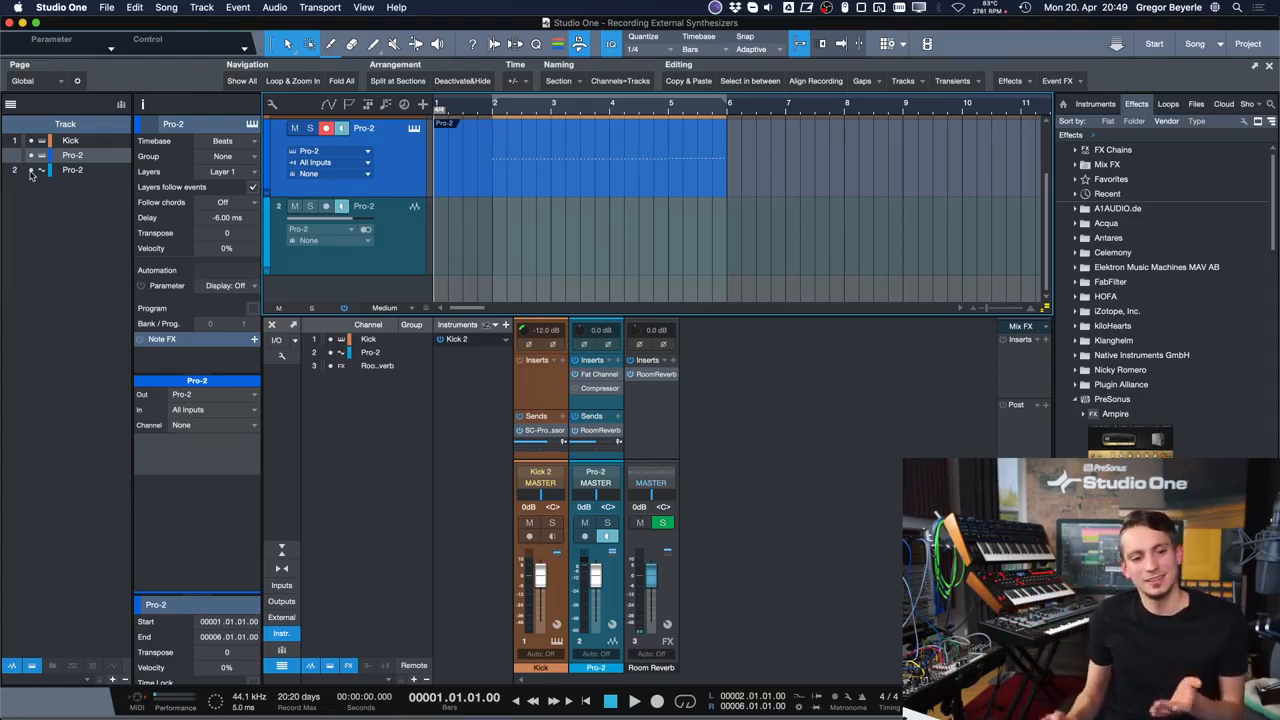
pyautogui.click(11, 104)
pyautogui.click(11, 104)
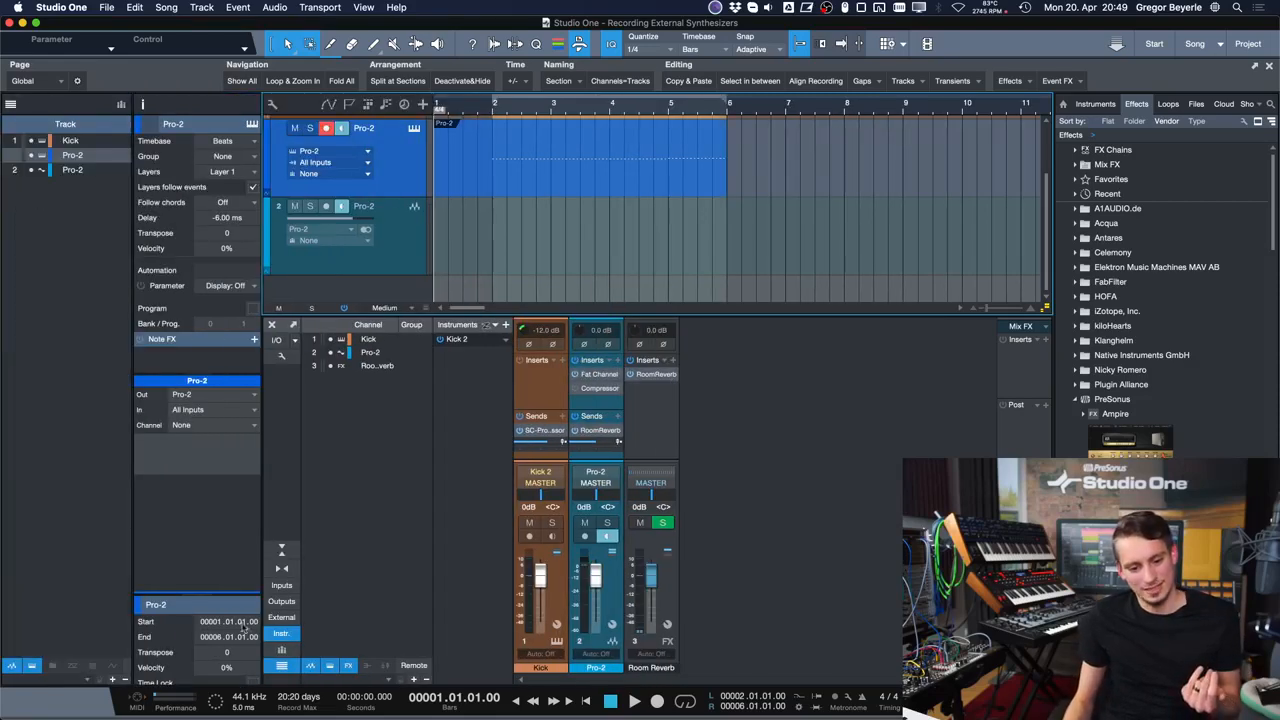
pyautogui.click(283, 667)
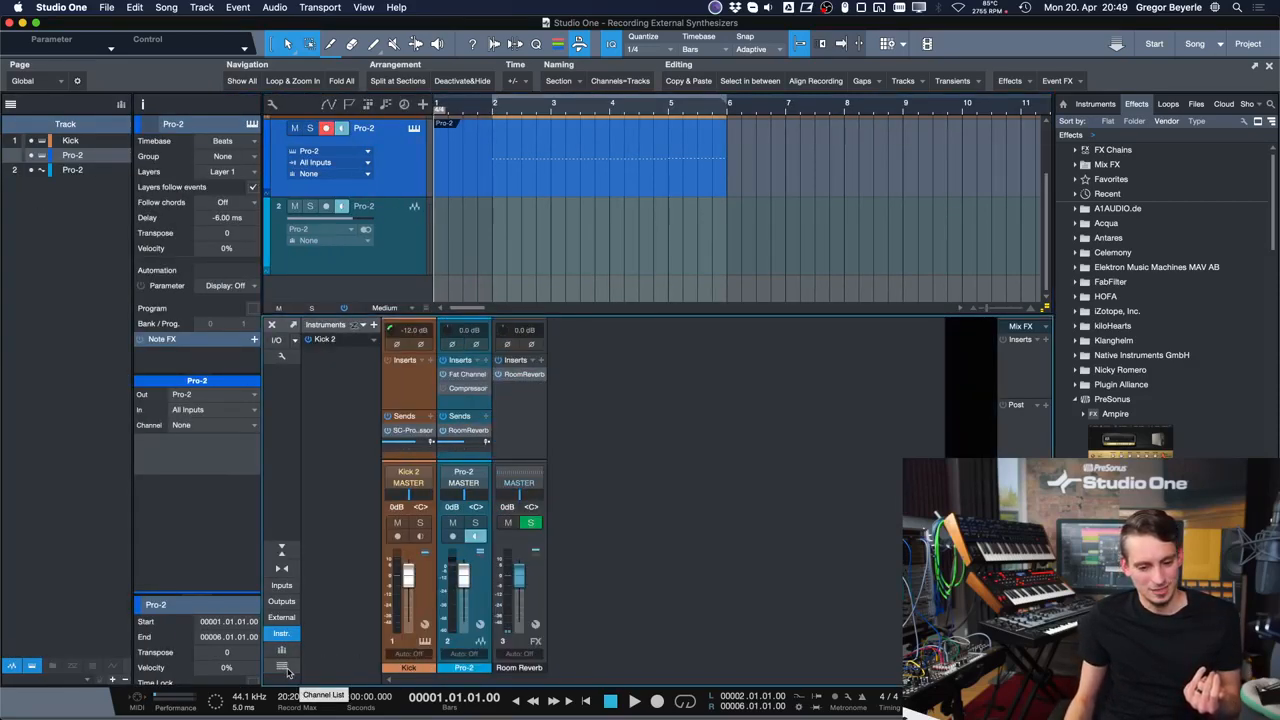
pyautogui.click(283, 667)
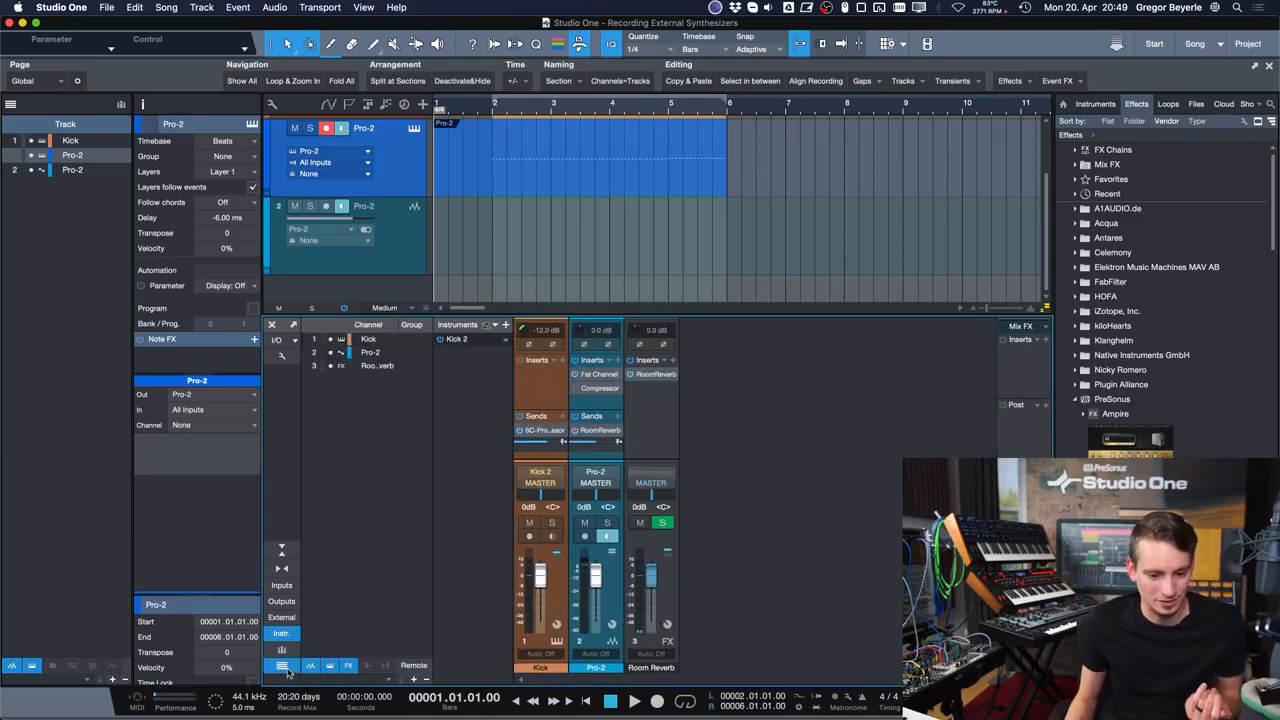
pyautogui.click(10, 104)
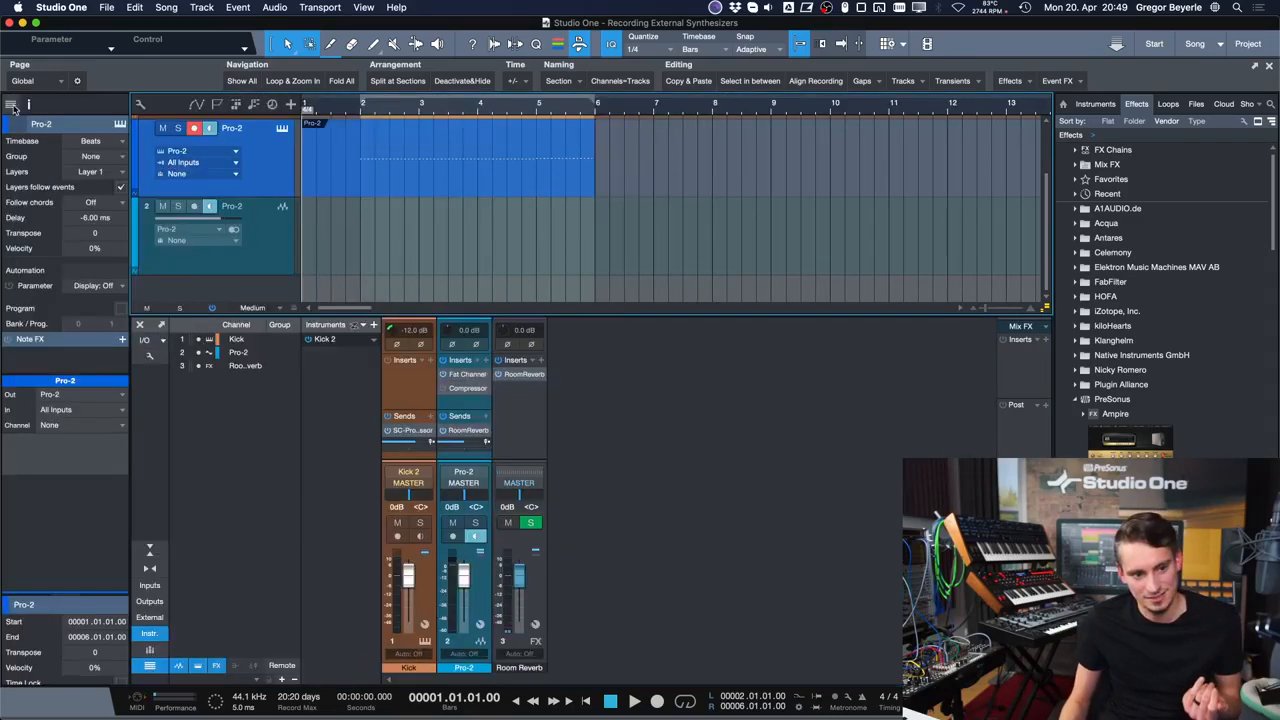
pyautogui.click(10, 104)
pyautogui.click(283, 667)
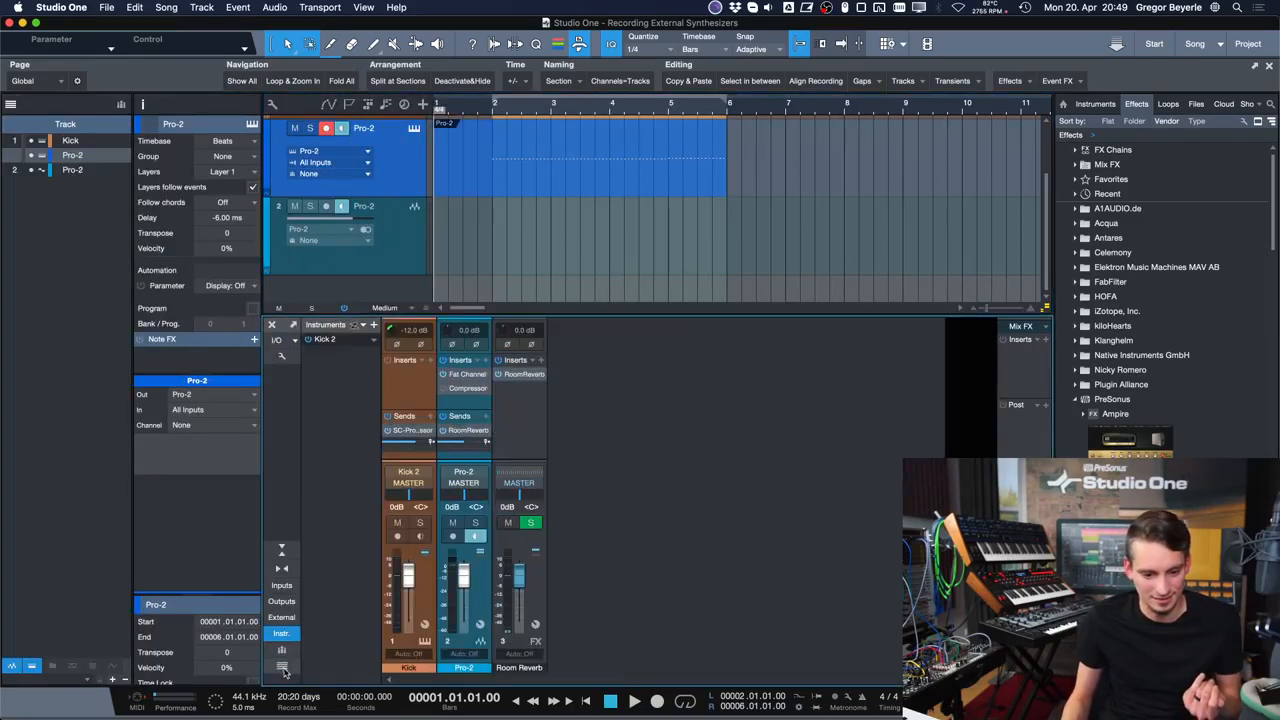
pyautogui.click(284, 668)
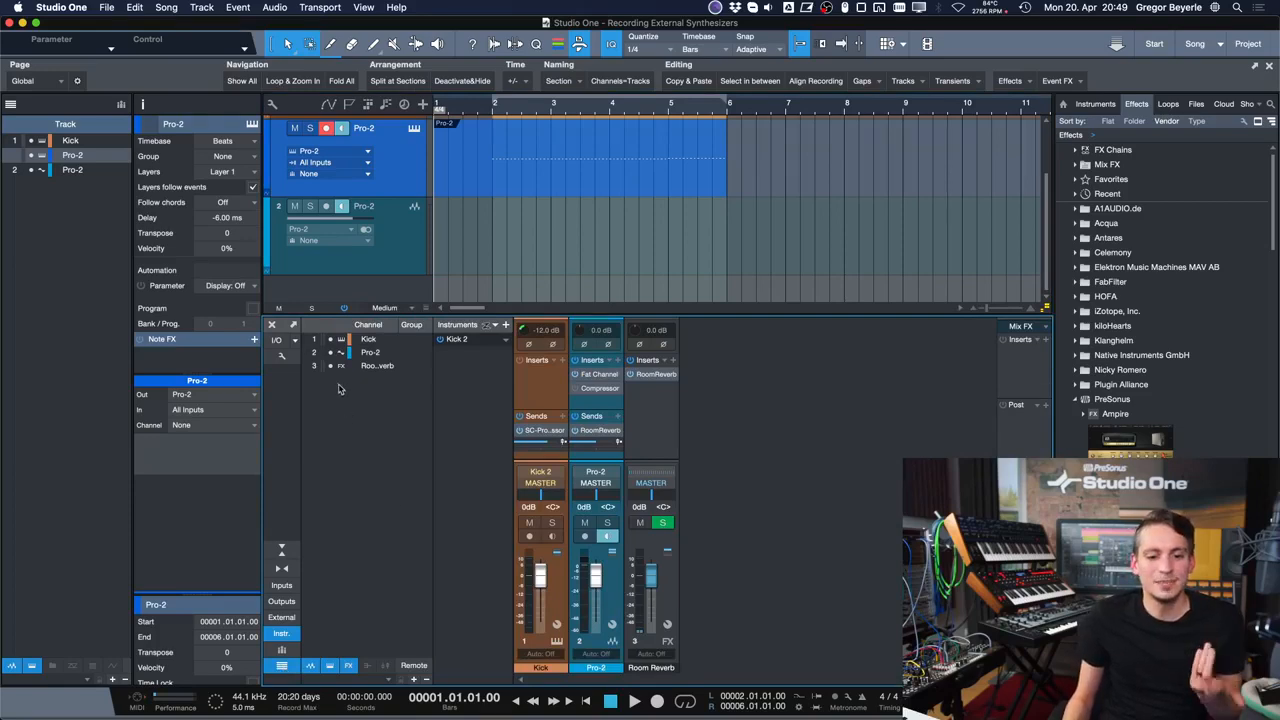
# - Inspect the Pro-2 audio track below its instrument track, and hide it again from the arrangement
pyautogui.click(384, 254)
pyautogui.scroll(2, 528, 214)
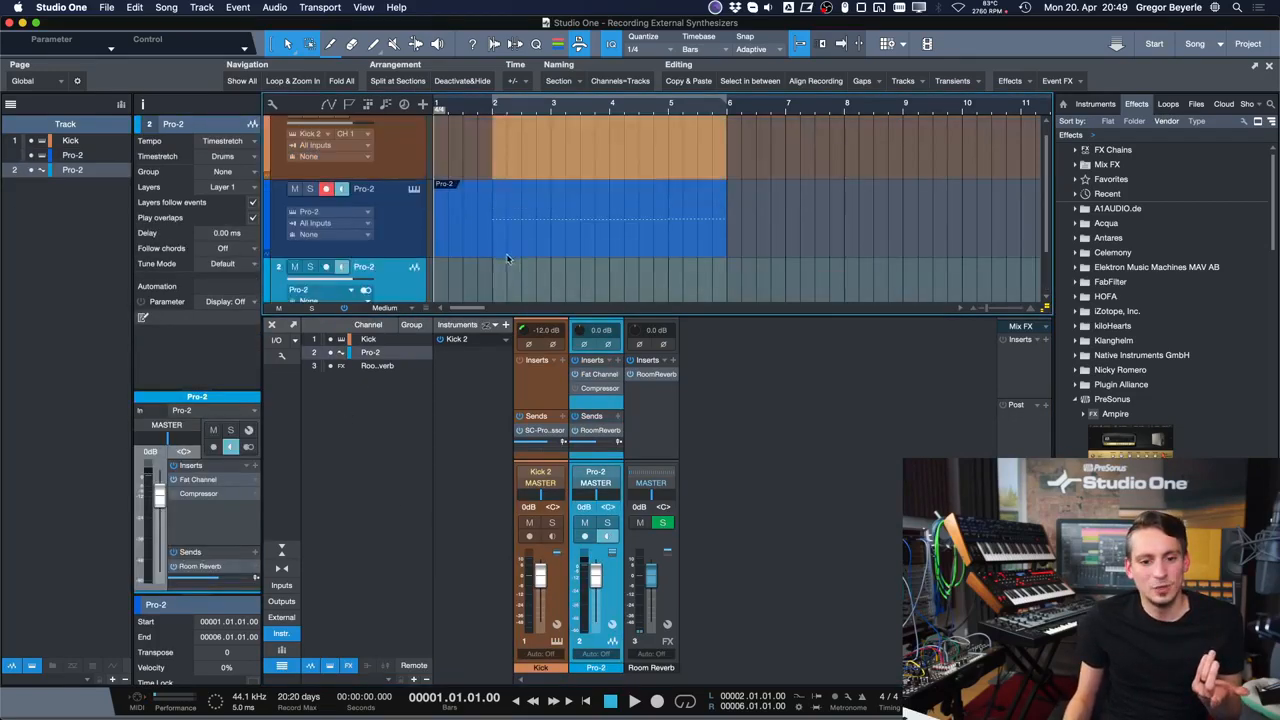
pyautogui.scroll(-2, 500, 230)
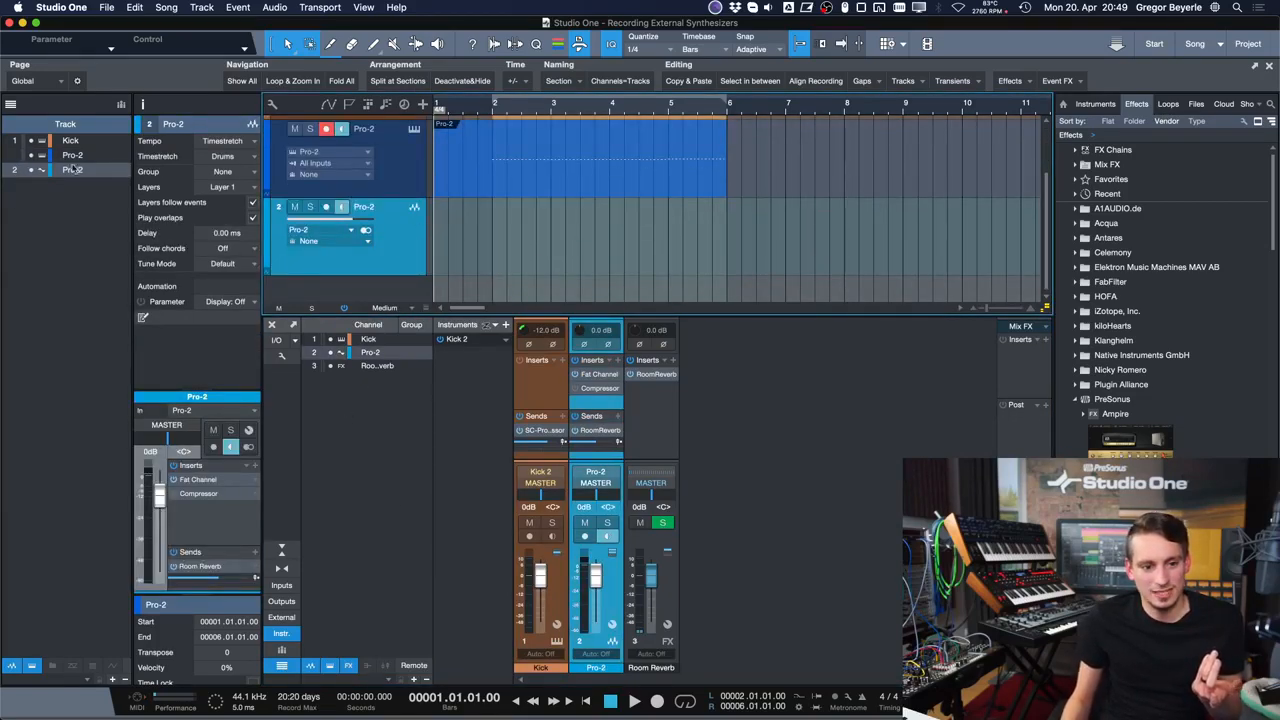
pyautogui.click(33, 174)
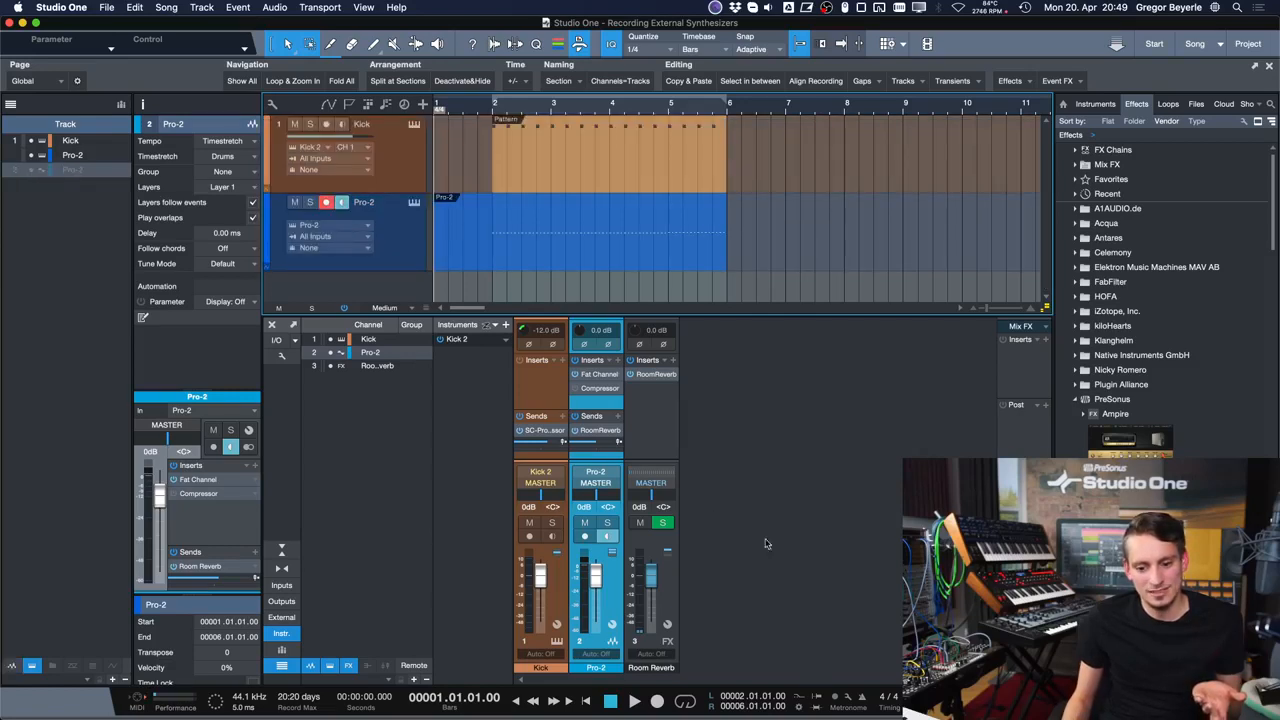
# - Examine the notes of the Pro-2 instrument part in the note editor, and bring the console back
pyautogui.click(513, 250)
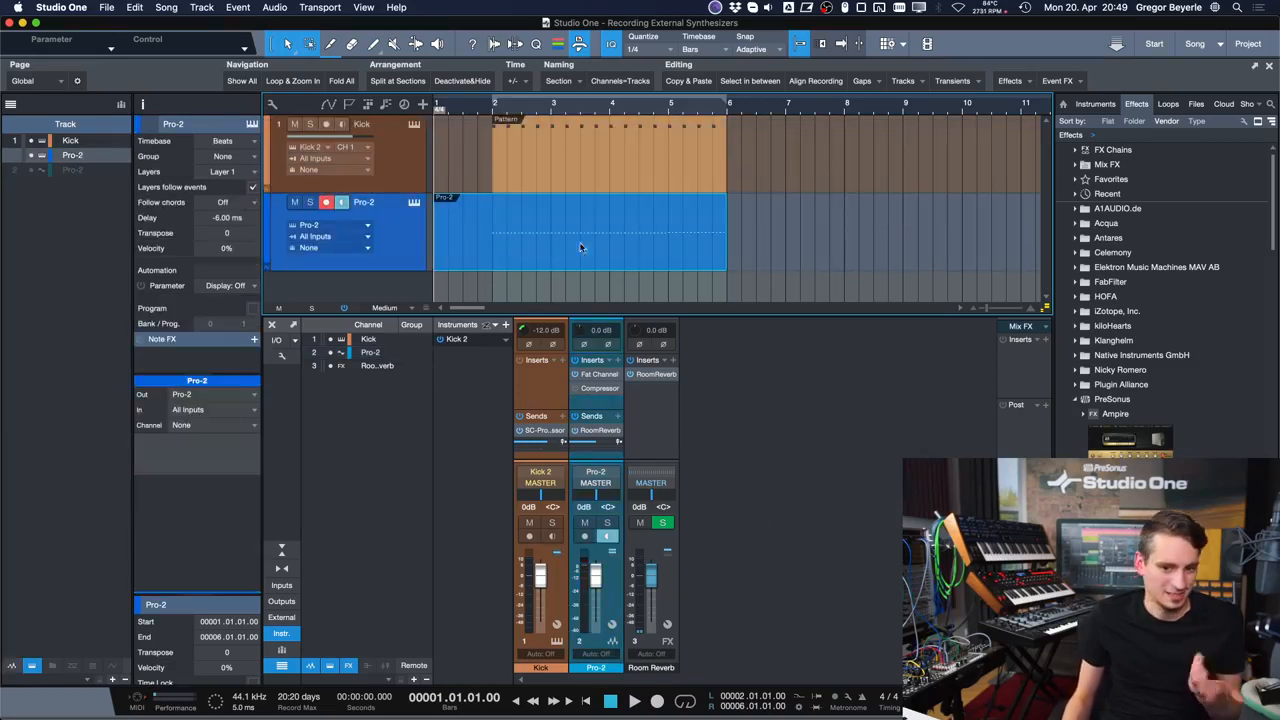
pyautogui.doubleClick(500, 258)
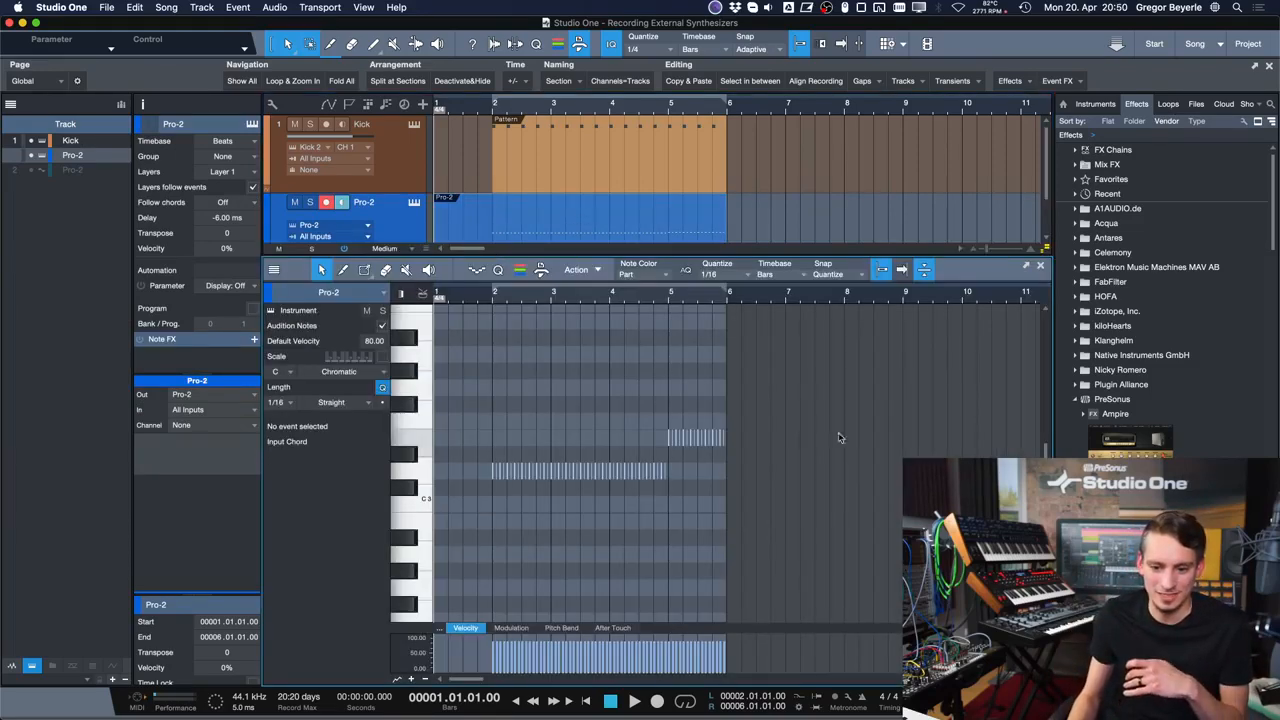
pyautogui.press('F2')
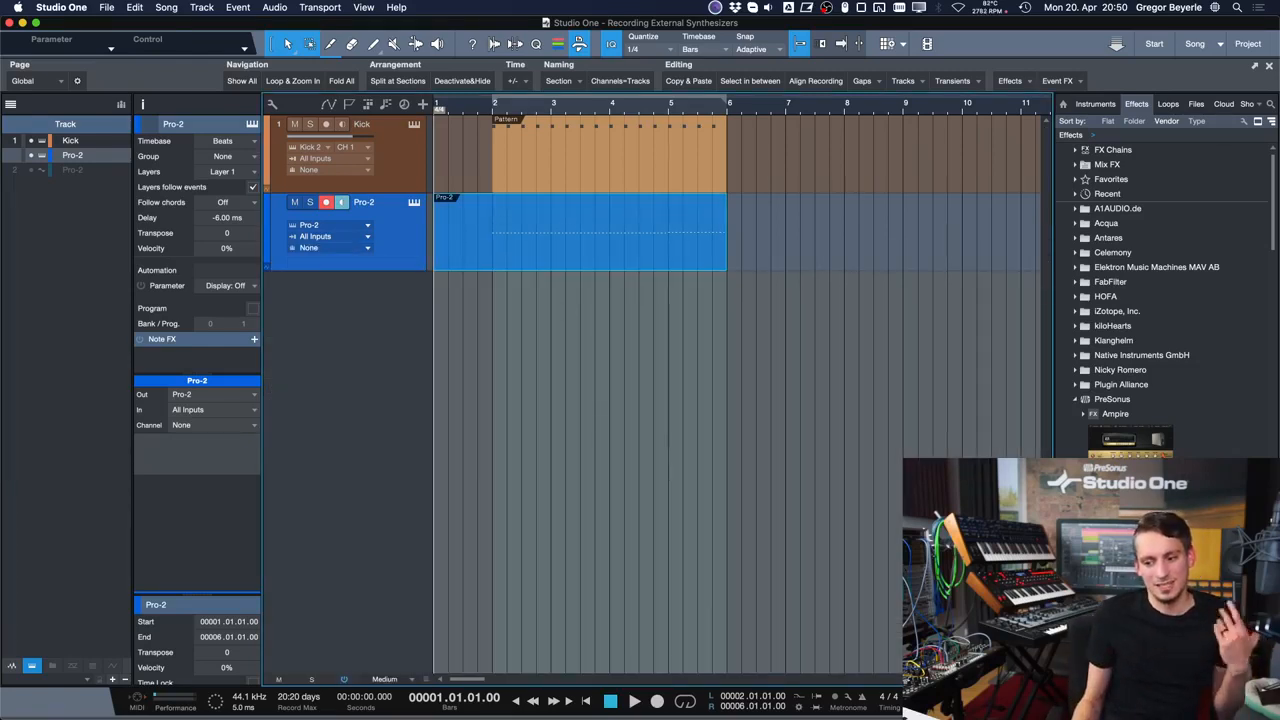
pyautogui.press('F3')
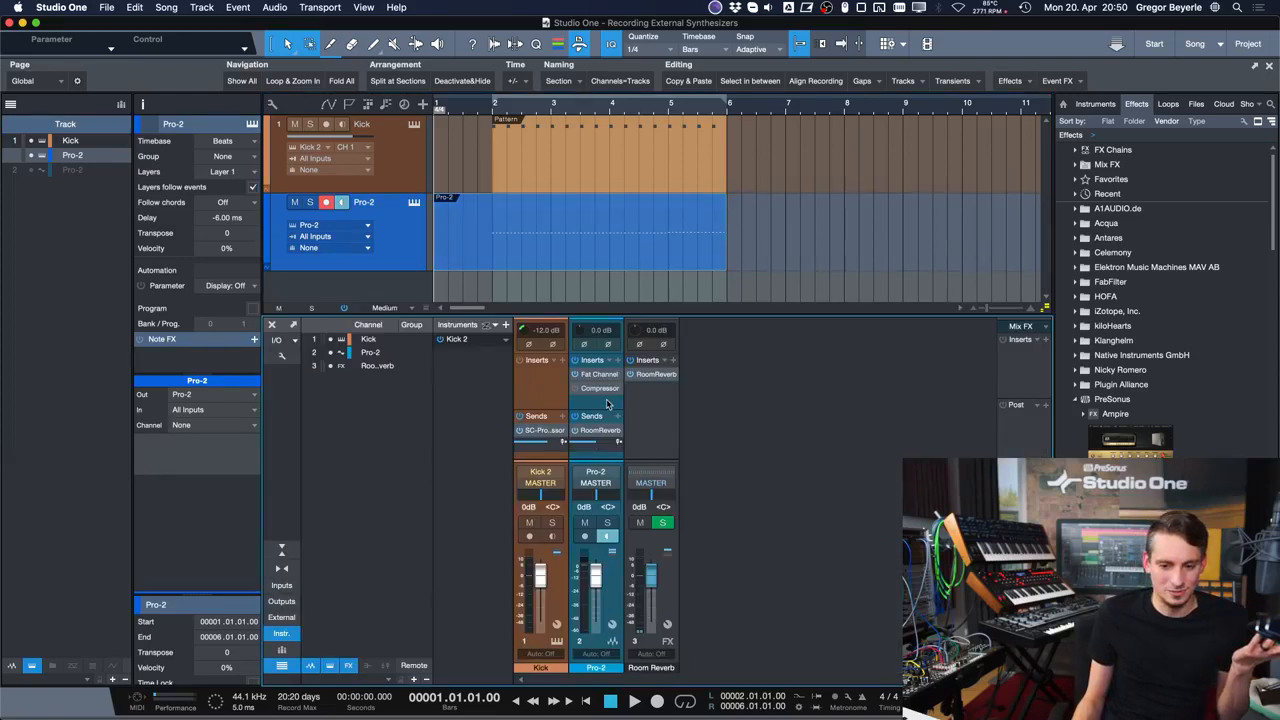
# - Select the Pro-2 audio channel in the console, and briefly reveal its hidden track in the arrangement to inspect it
pyautogui.click(606, 404)
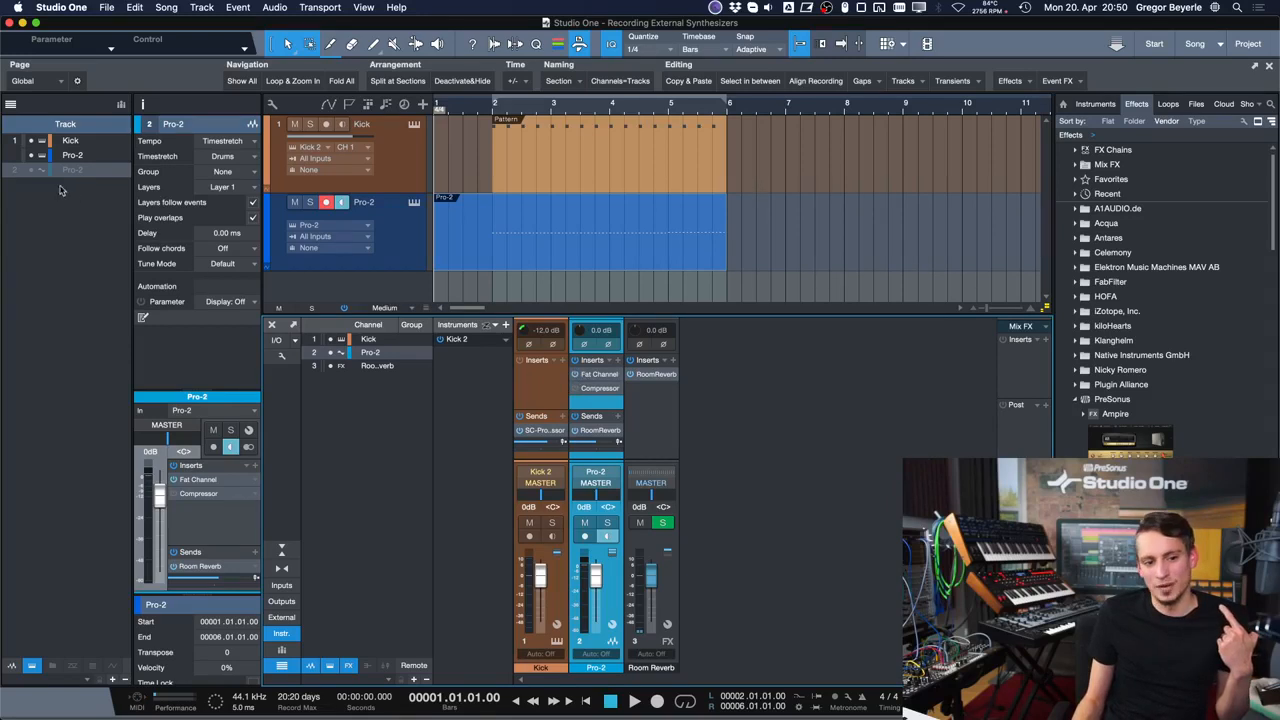
pyautogui.click(30, 173)
pyautogui.scroll(-2, 400, 220)
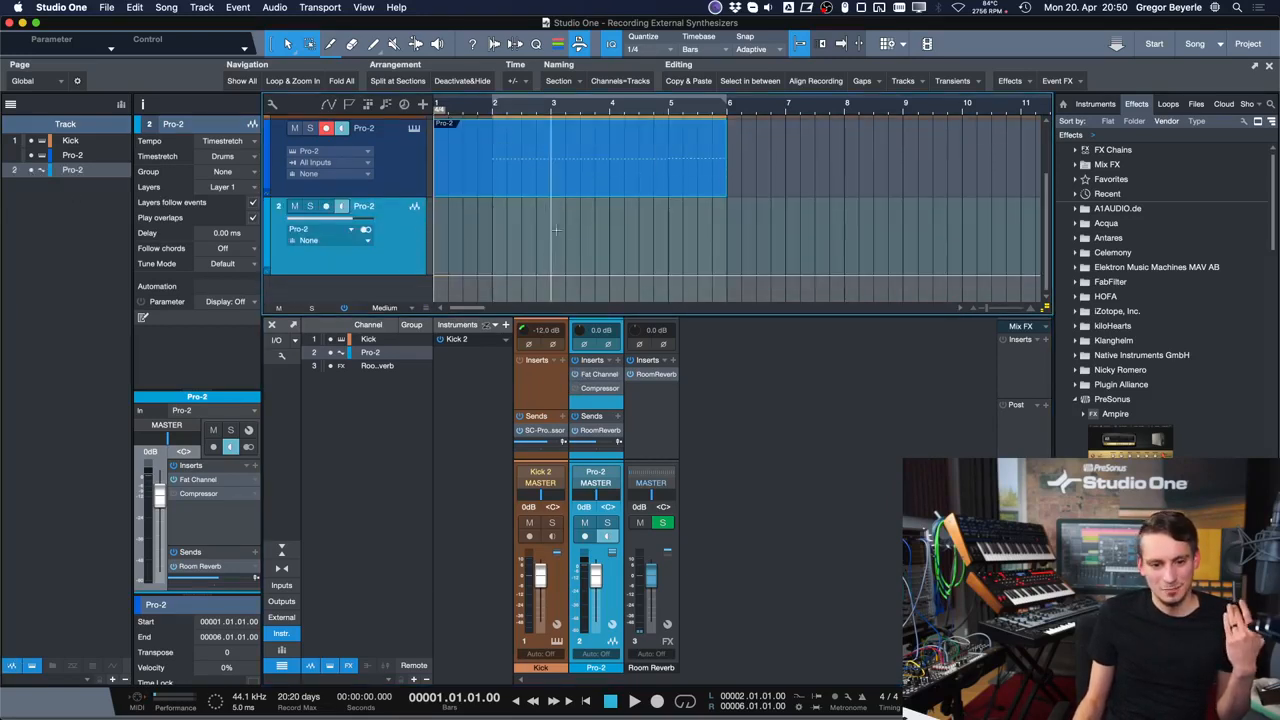
pyautogui.scroll(2, 370, 207)
pyautogui.scroll(-2, 395, 207)
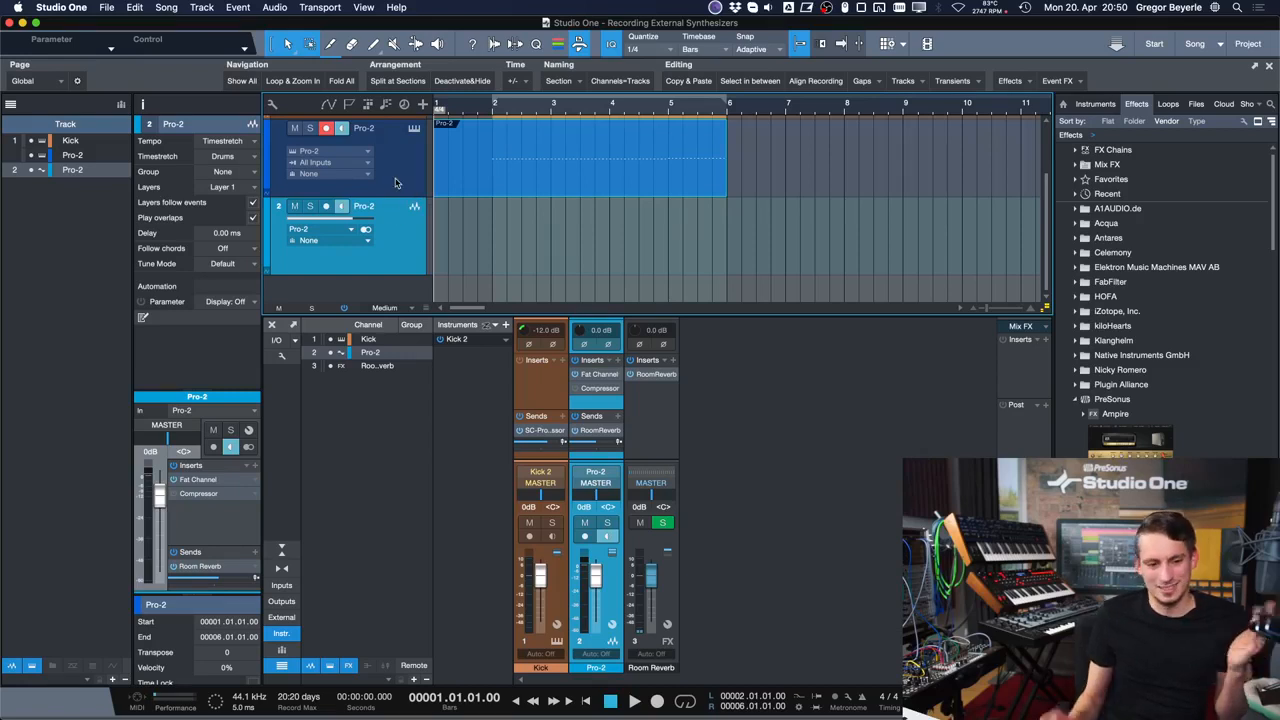
pyautogui.click(35, 171)
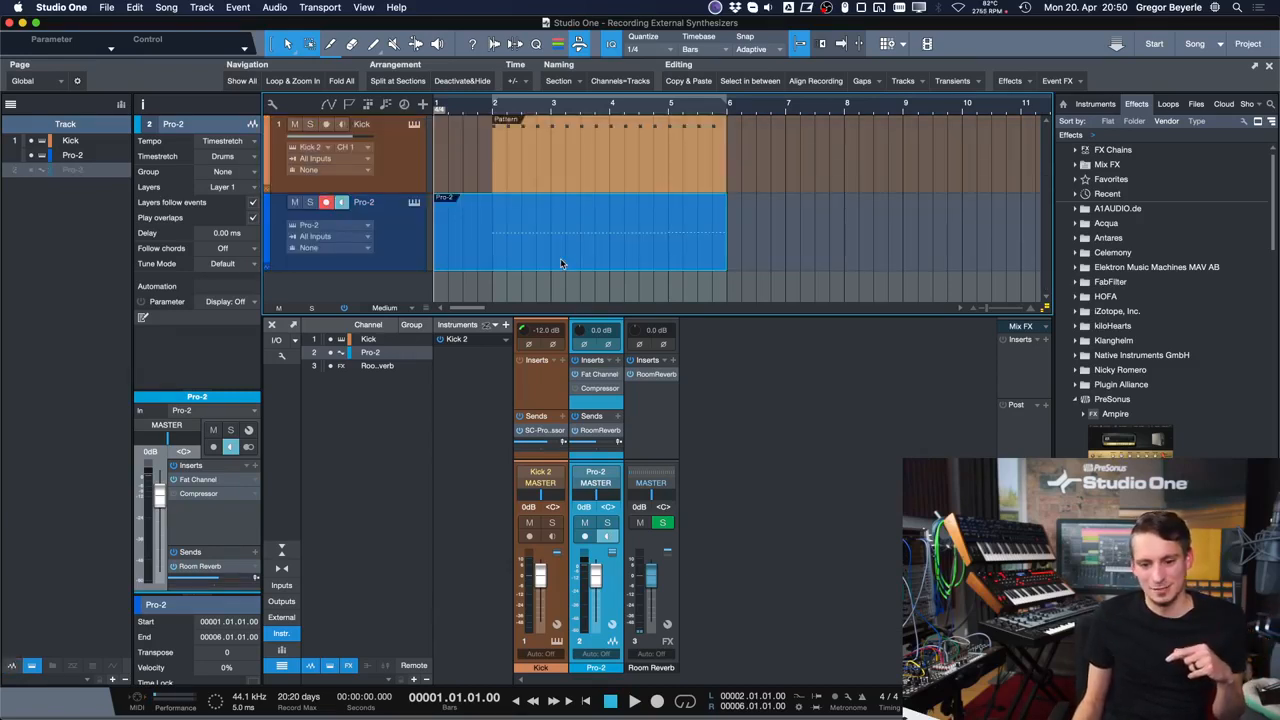
# - Select the Pro-2 instrument part and listen to it with the kick from the song start to bar 6
pyautogui.click(560, 258)
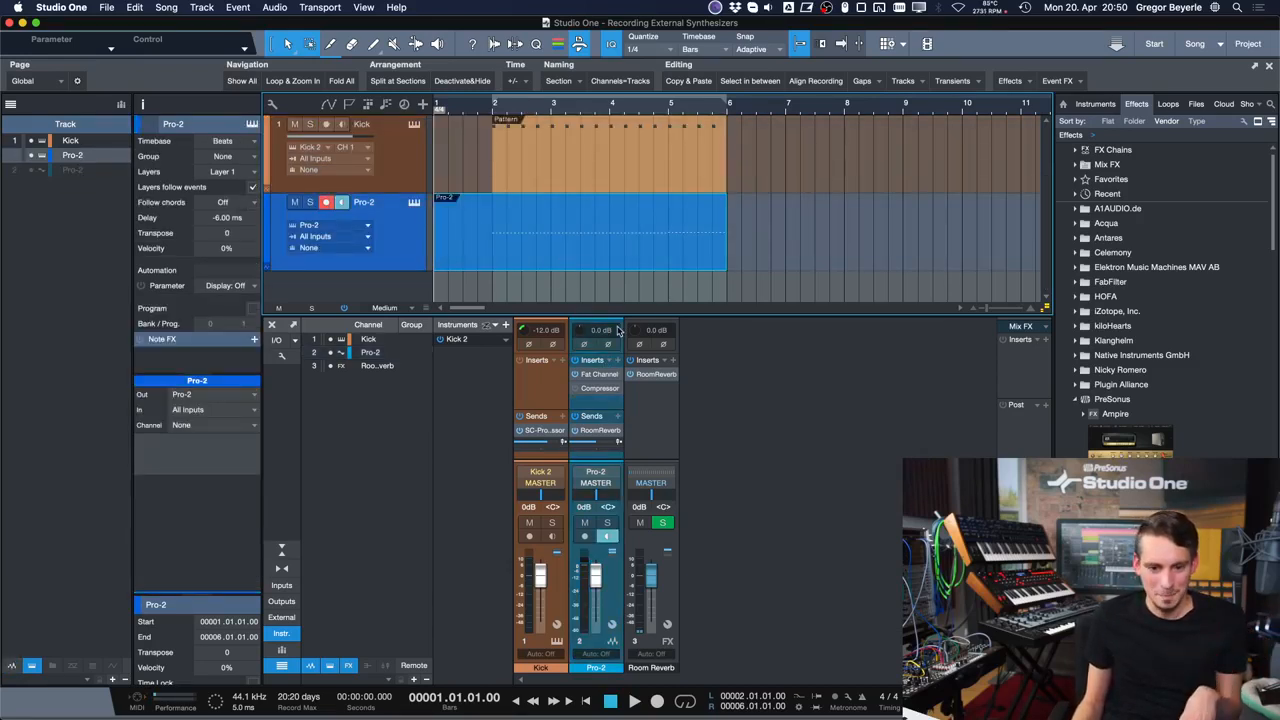
pyautogui.press('space')
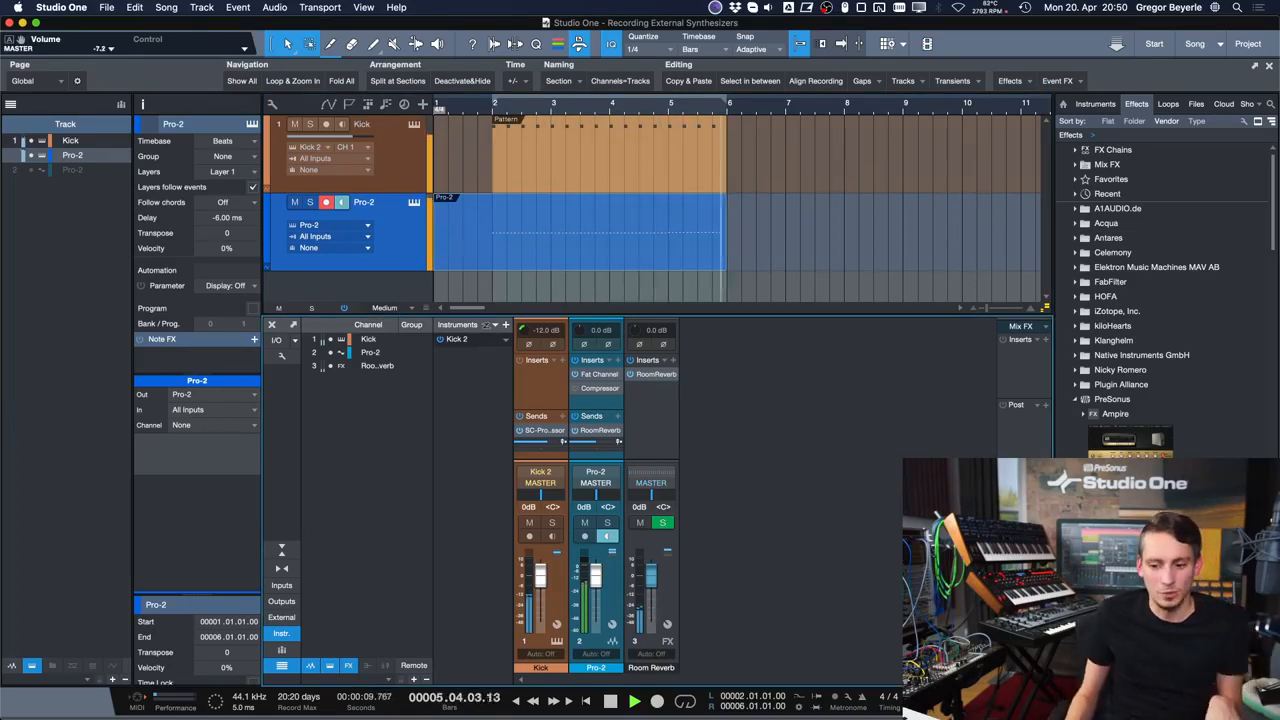
pyautogui.press('space')
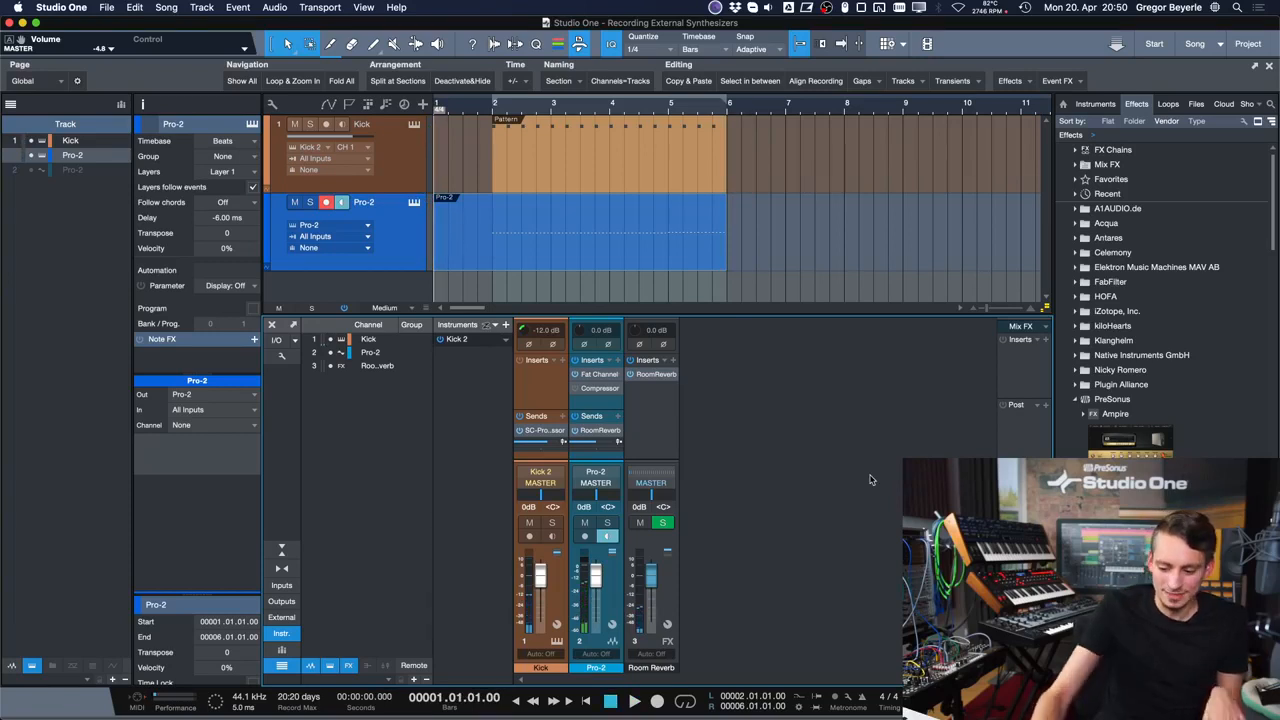
# - Enable looping from bar 2 to bar 6, start playback, and check the Pro-2 part's notes before returning to the console
pyautogui.press('KP_Divide')
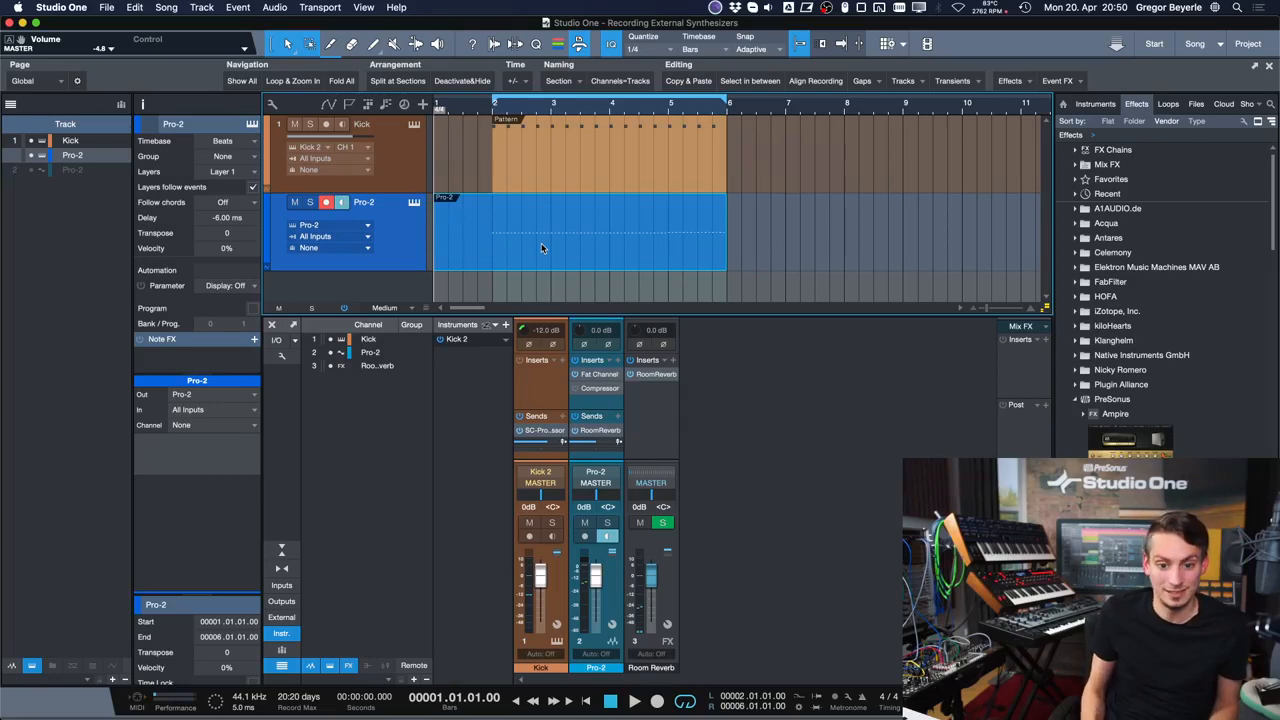
pyautogui.press('space')
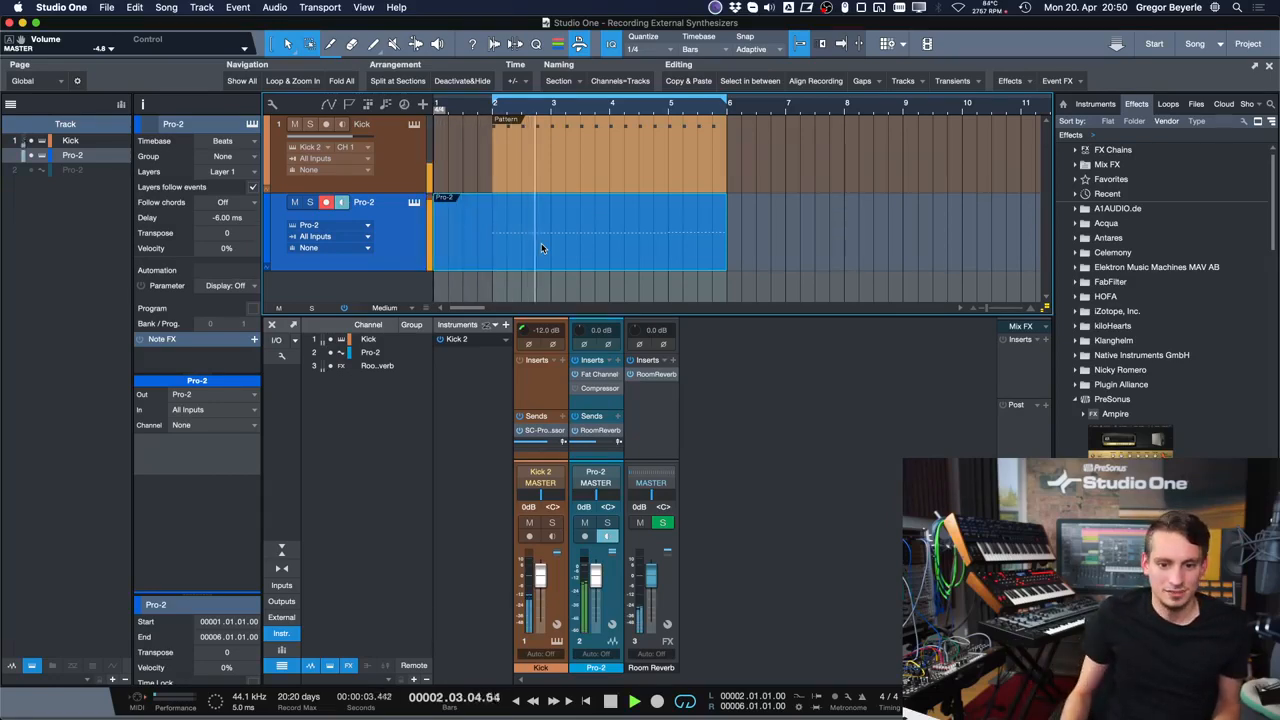
pyautogui.doubleClick(541, 243)
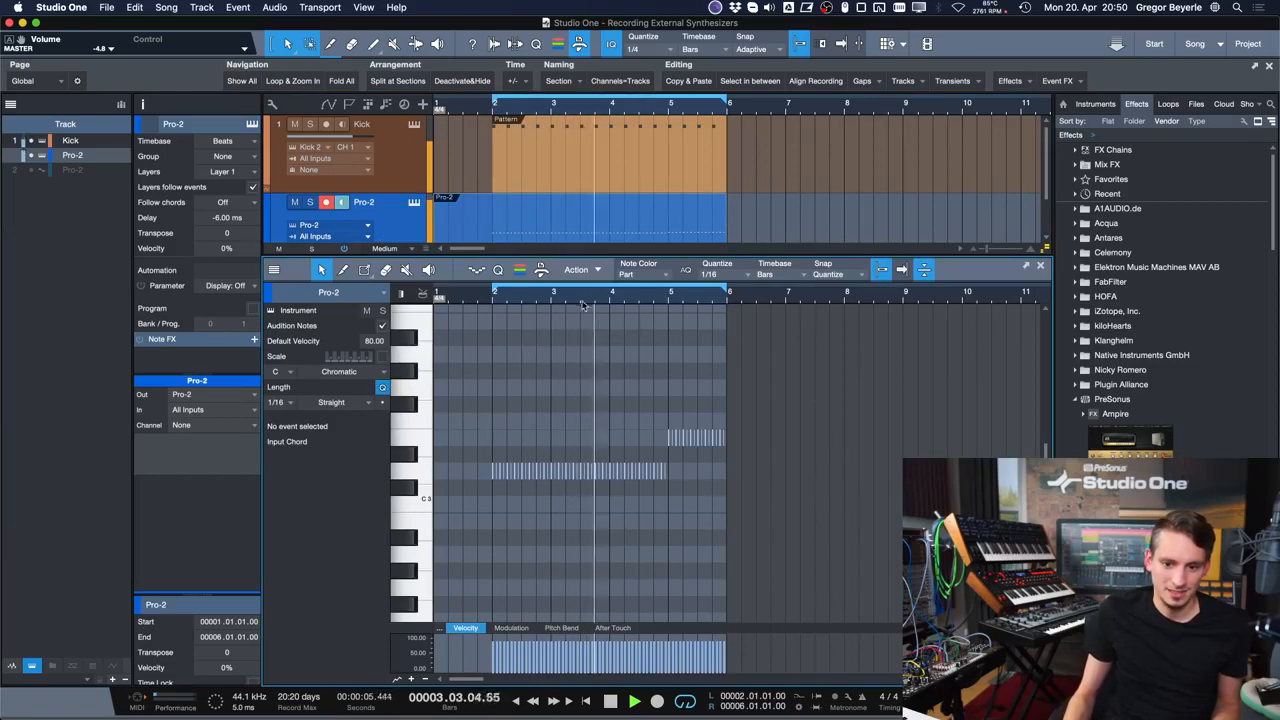
pyautogui.press('F3')
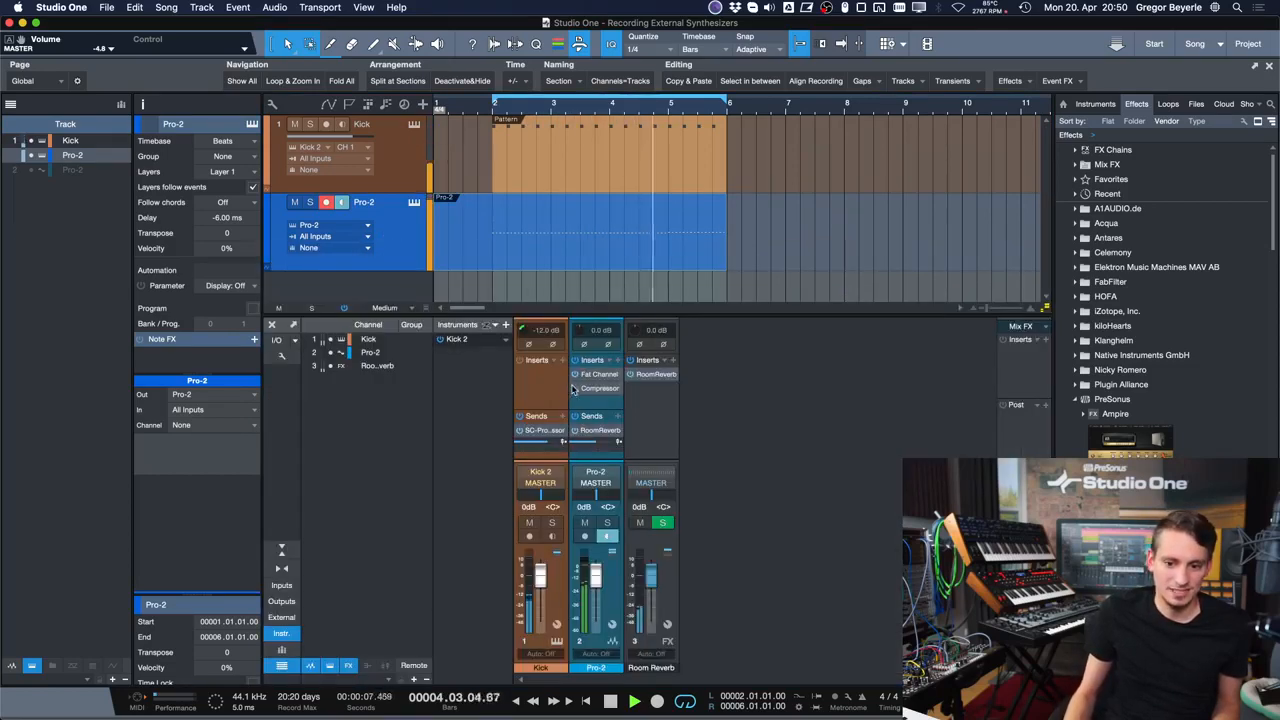
# - Activate the sidechained Compressor on the Pro-2 channel, raise its Side Gain to 9.78 dB, and stop playback
pyautogui.click(601, 388)
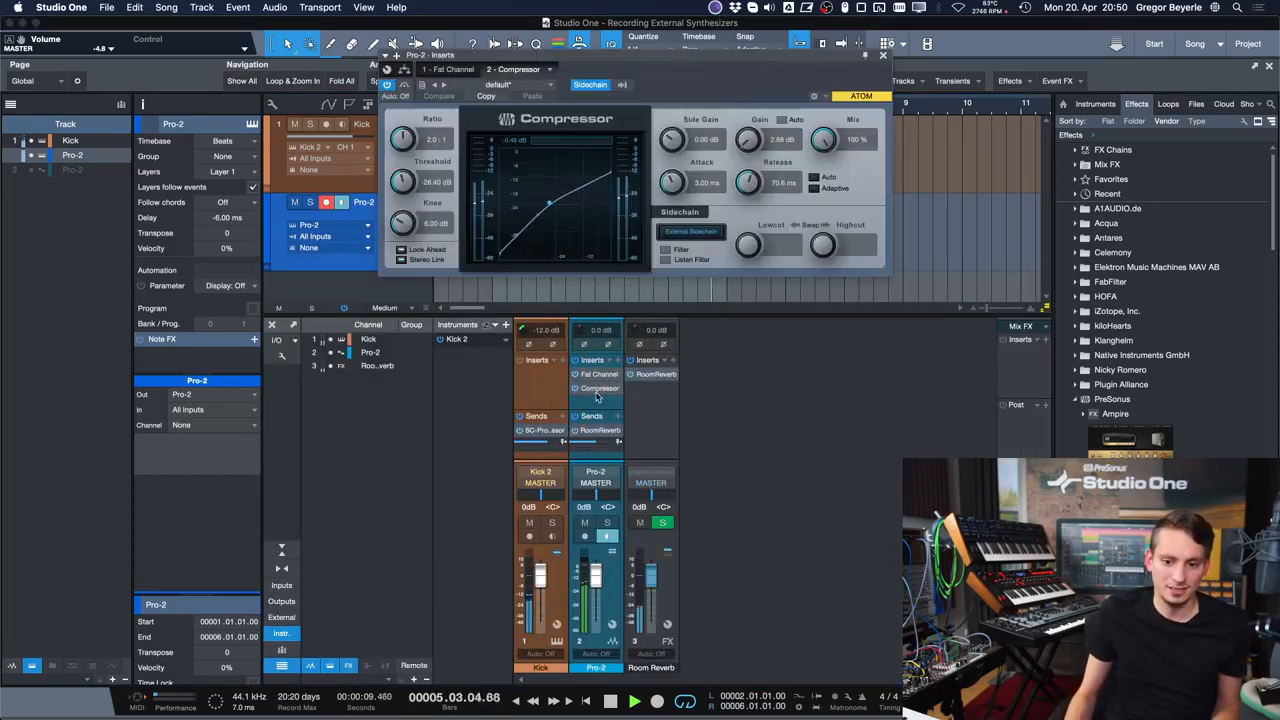
pyautogui.moveTo(669, 136)
pyautogui.mouseDown()
pyautogui.moveTo(675, 102)
pyautogui.moveTo(671, 116)
pyautogui.mouseUp()
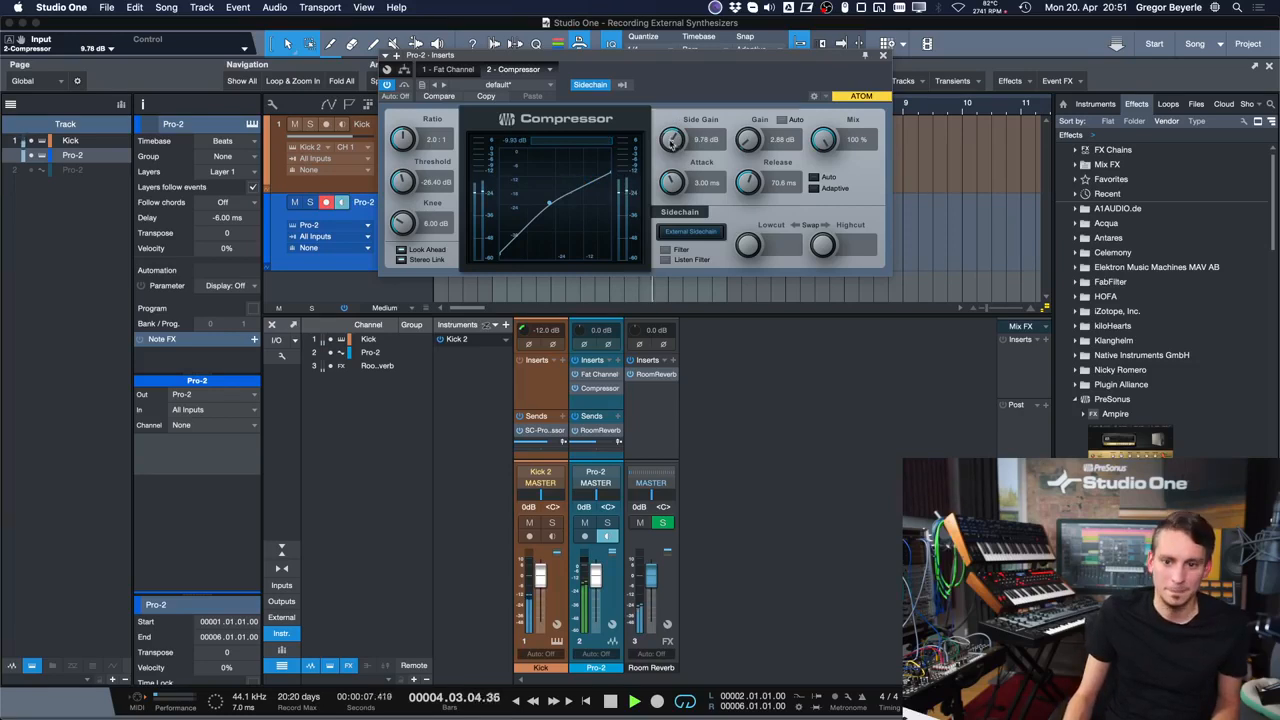
pyautogui.click(882, 57)
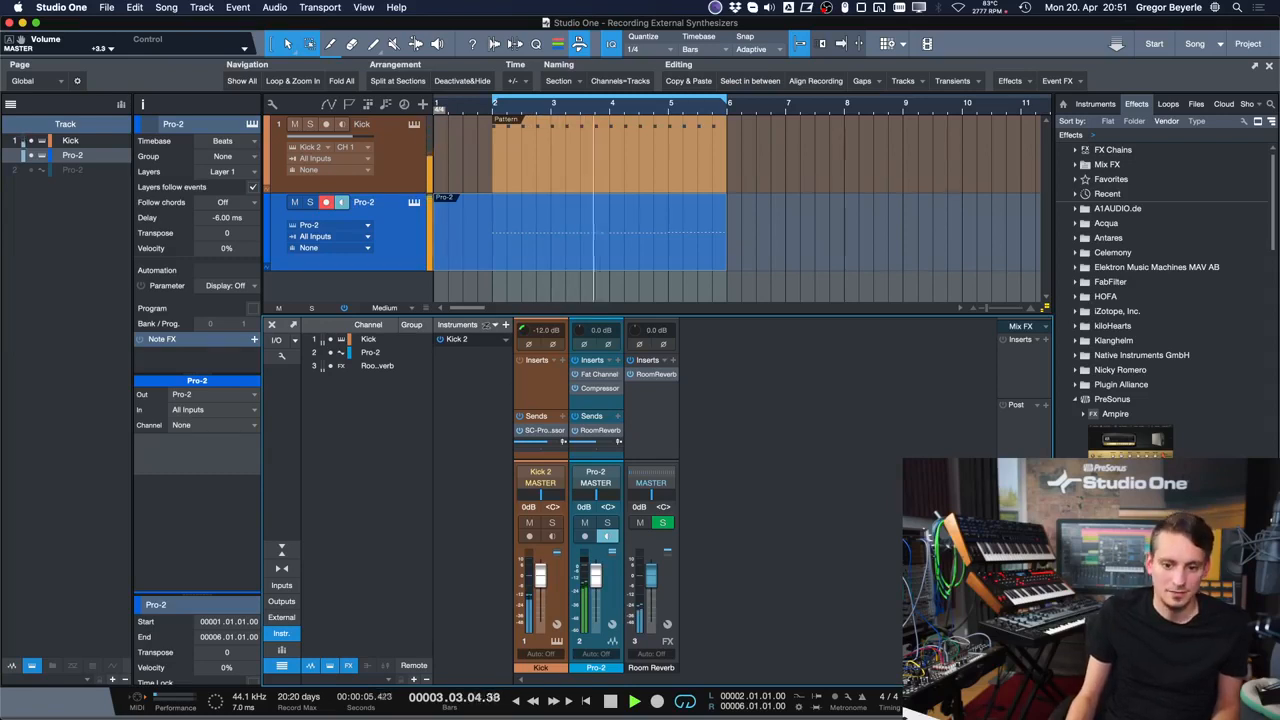
pyautogui.press('space')
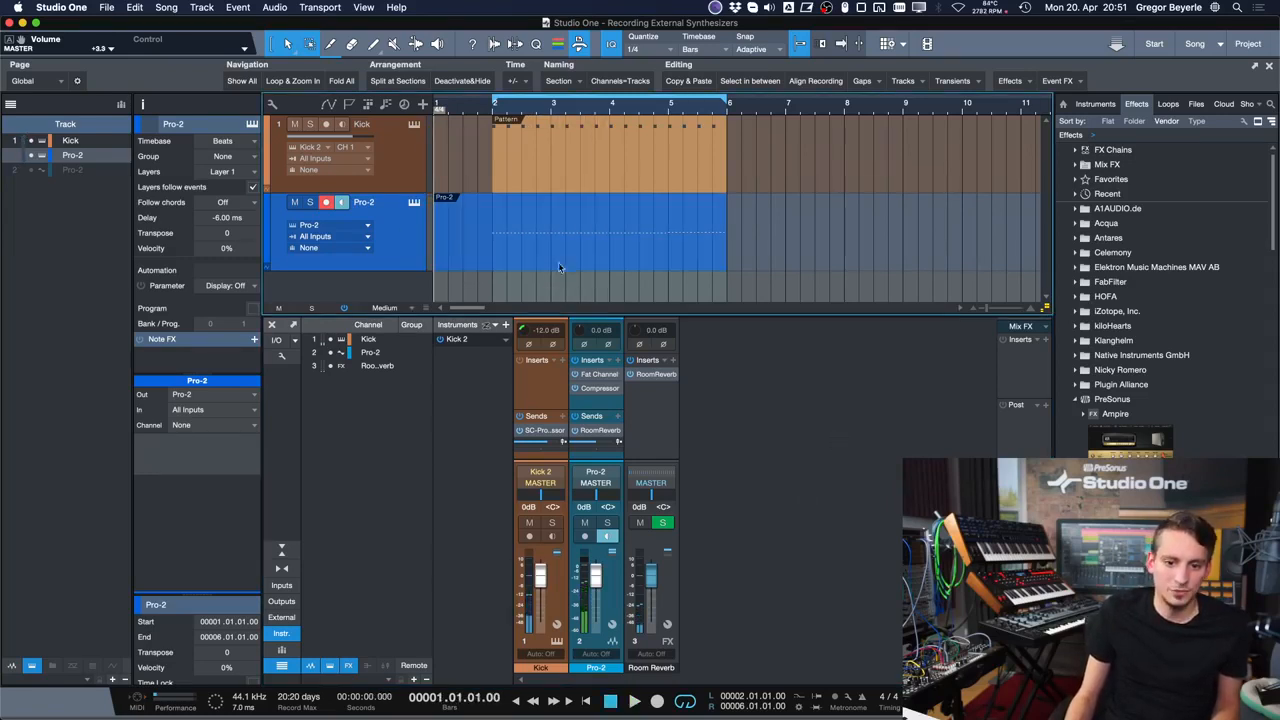
# - Open the instrument-part bounce for the Pro-2 part, using Pro-2 - Mic/Line In 7 + 8 as the record input
pyautogui.click(491, 255)
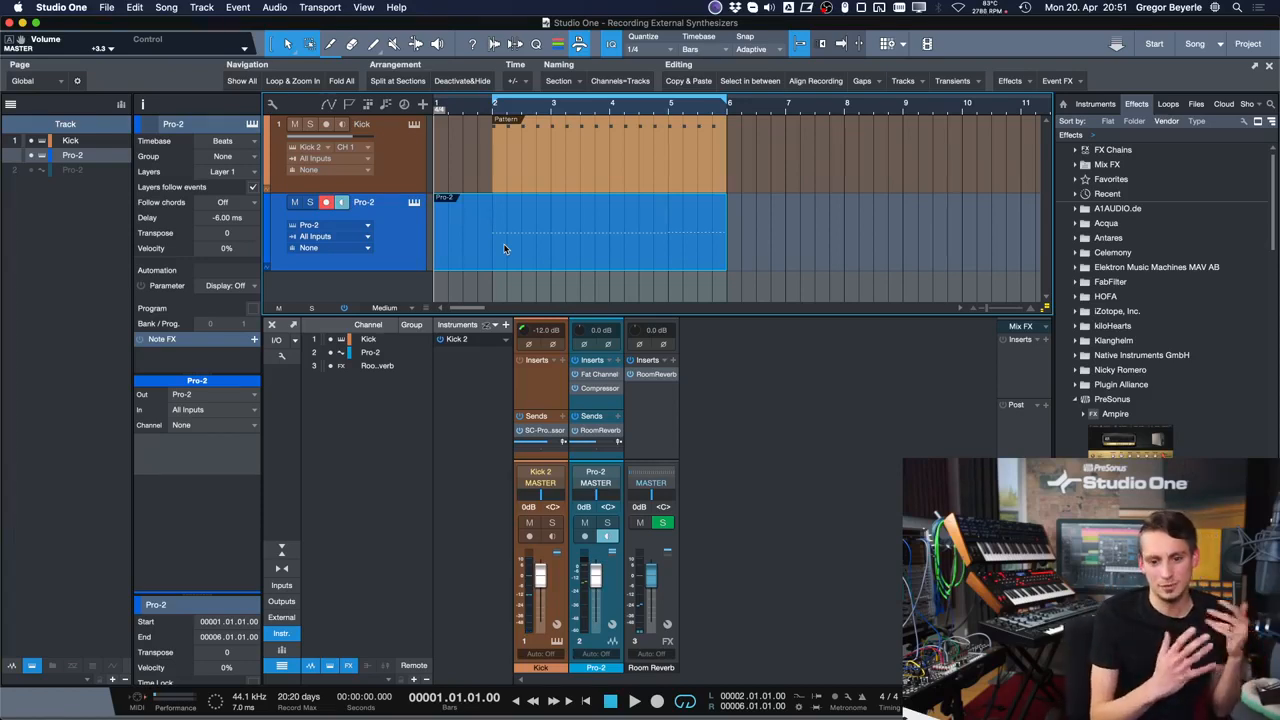
pyautogui.press('super')
pyautogui.press('super+b')
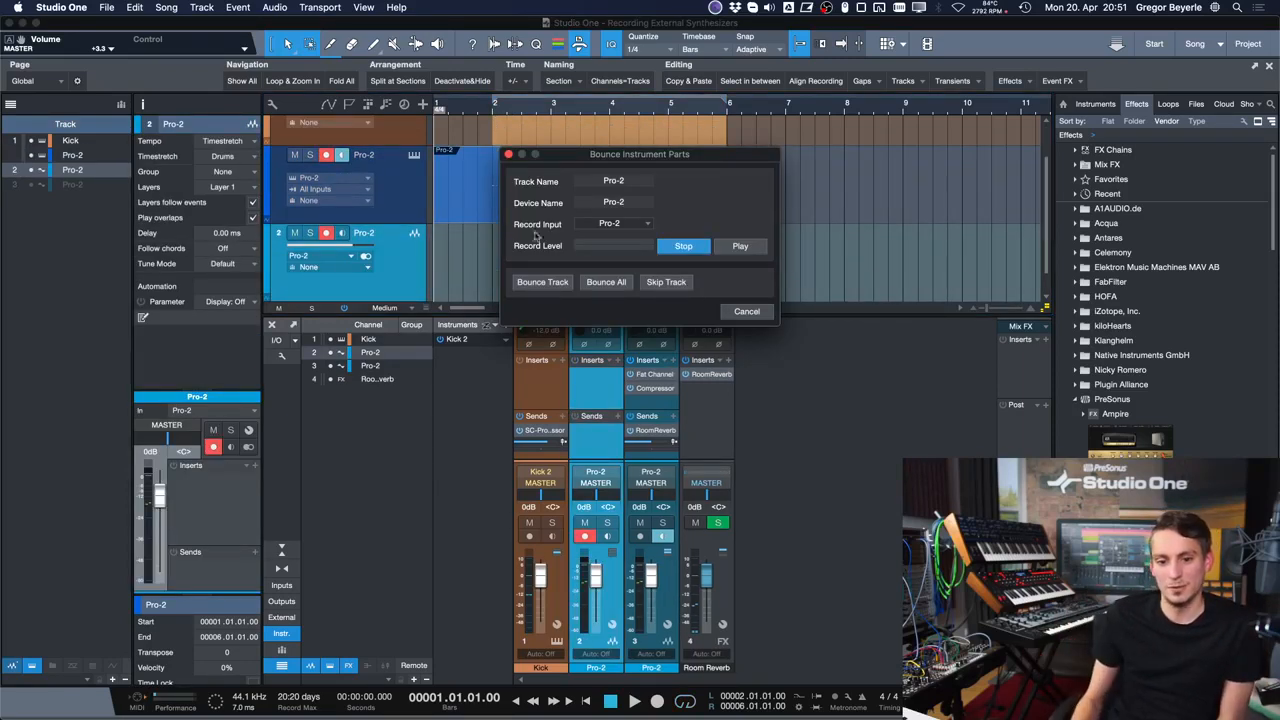
pyautogui.click(601, 224)
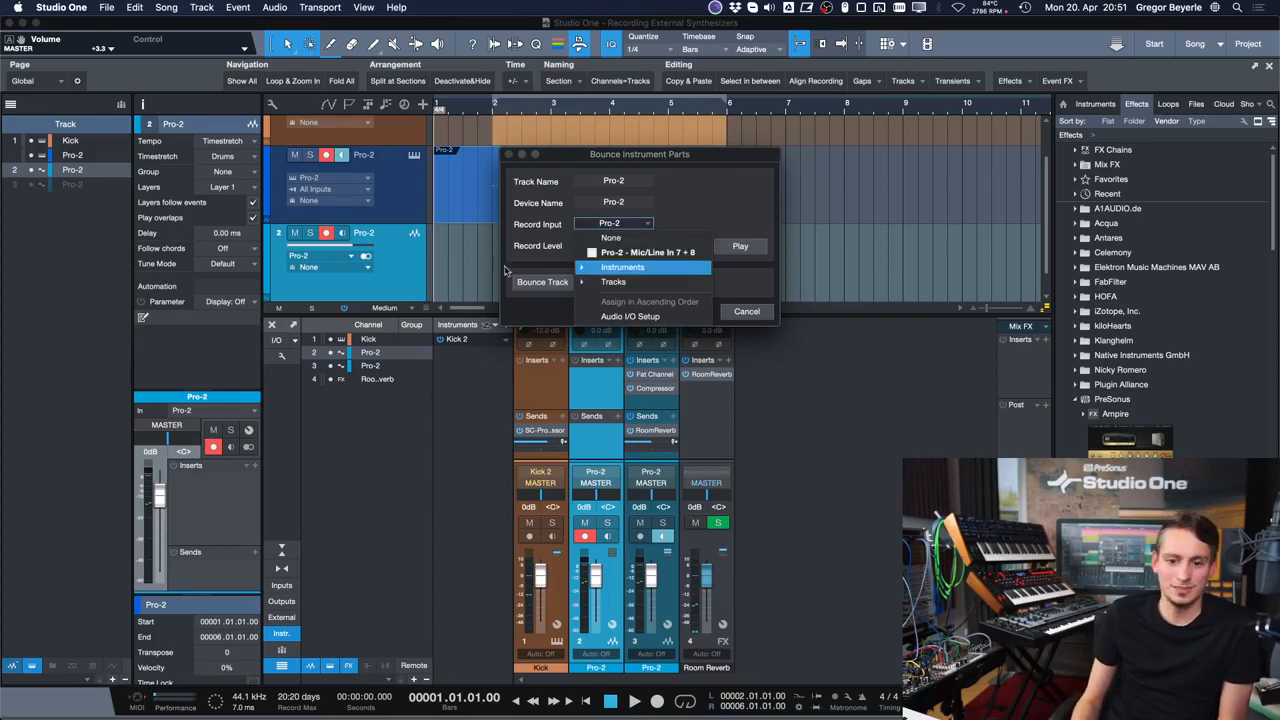
pyautogui.click(581, 263)
pyautogui.click(584, 255)
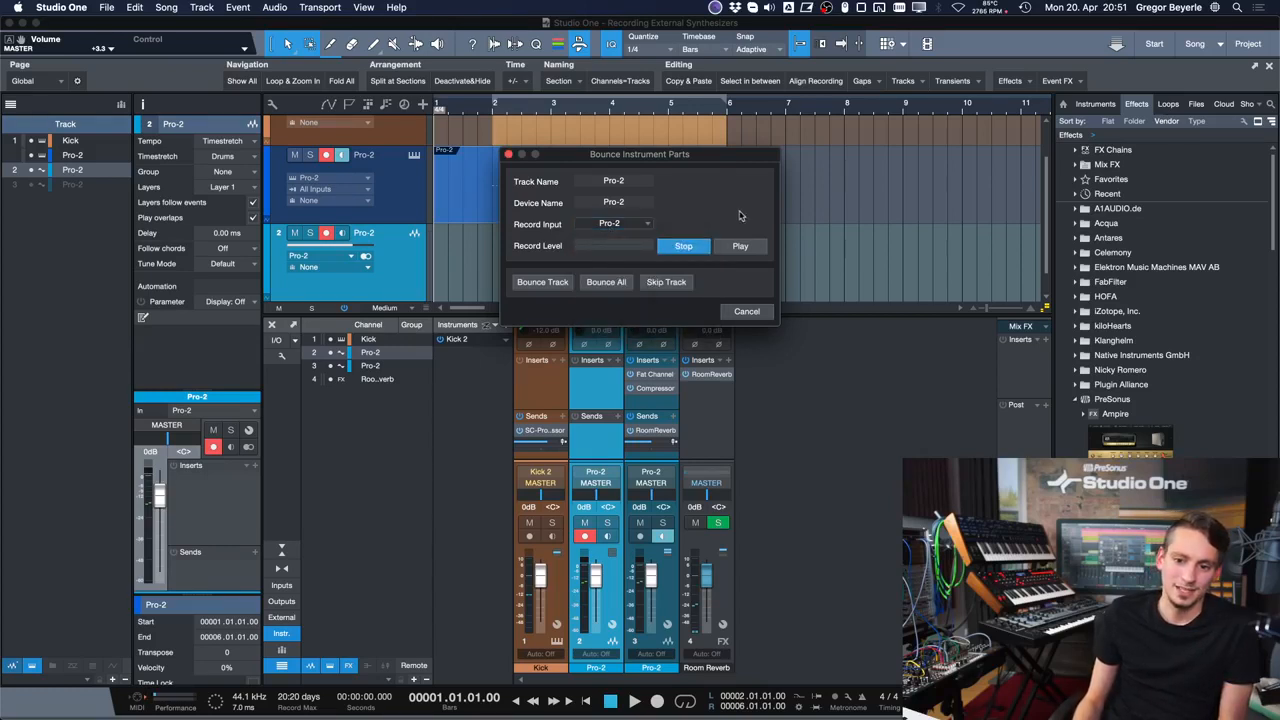
# - Preview the record level of the Pro-2 synthesizer, stop the preview, and bounce the track to audio
pyautogui.click(728, 248)
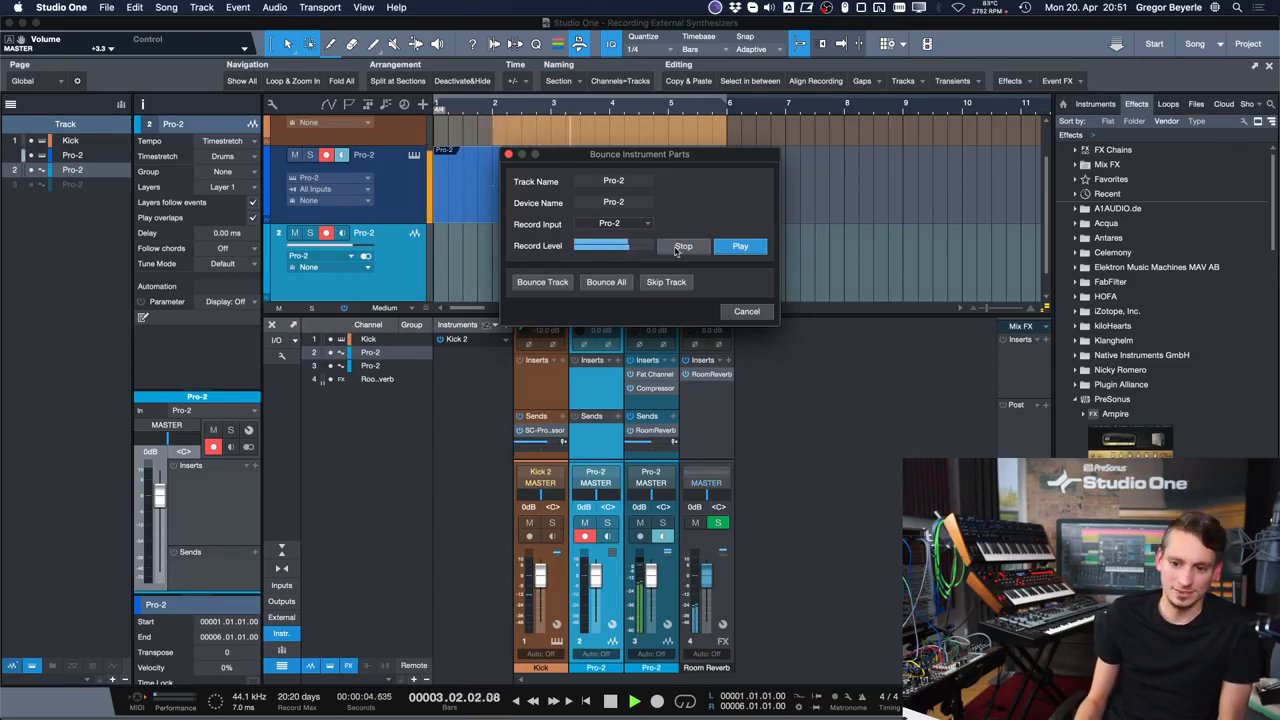
pyautogui.click(678, 248)
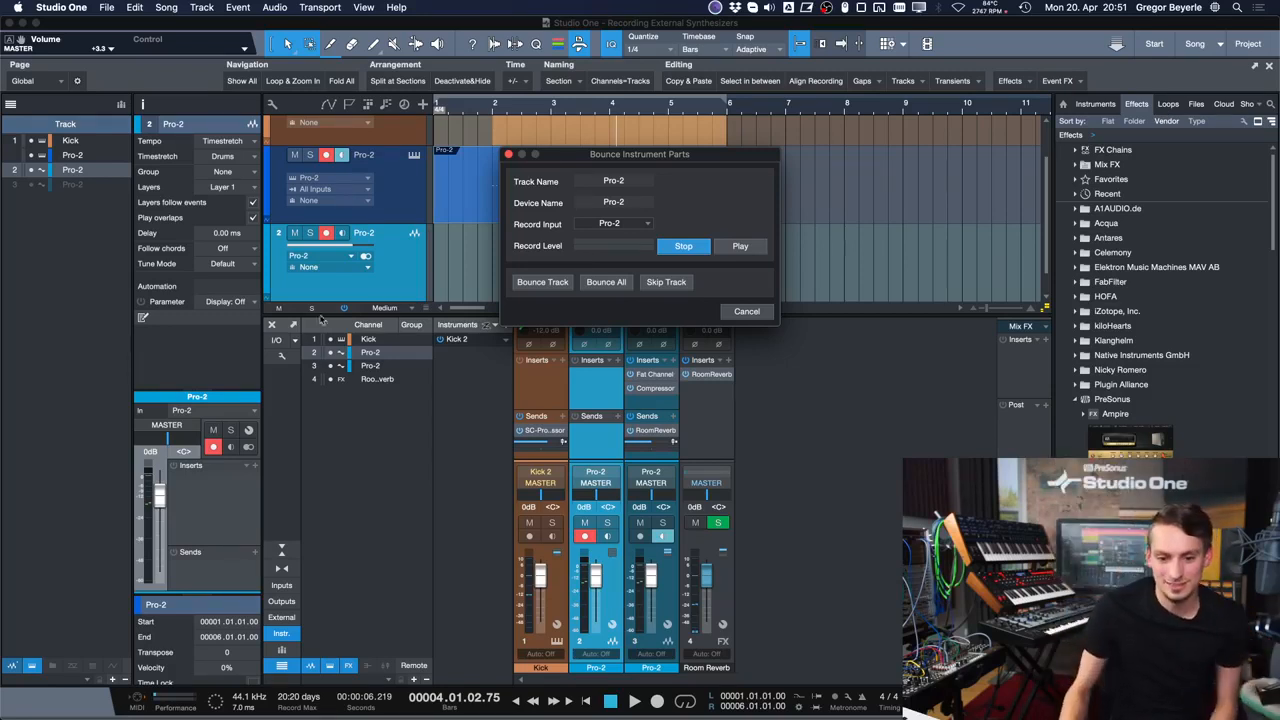
pyautogui.click(560, 282)
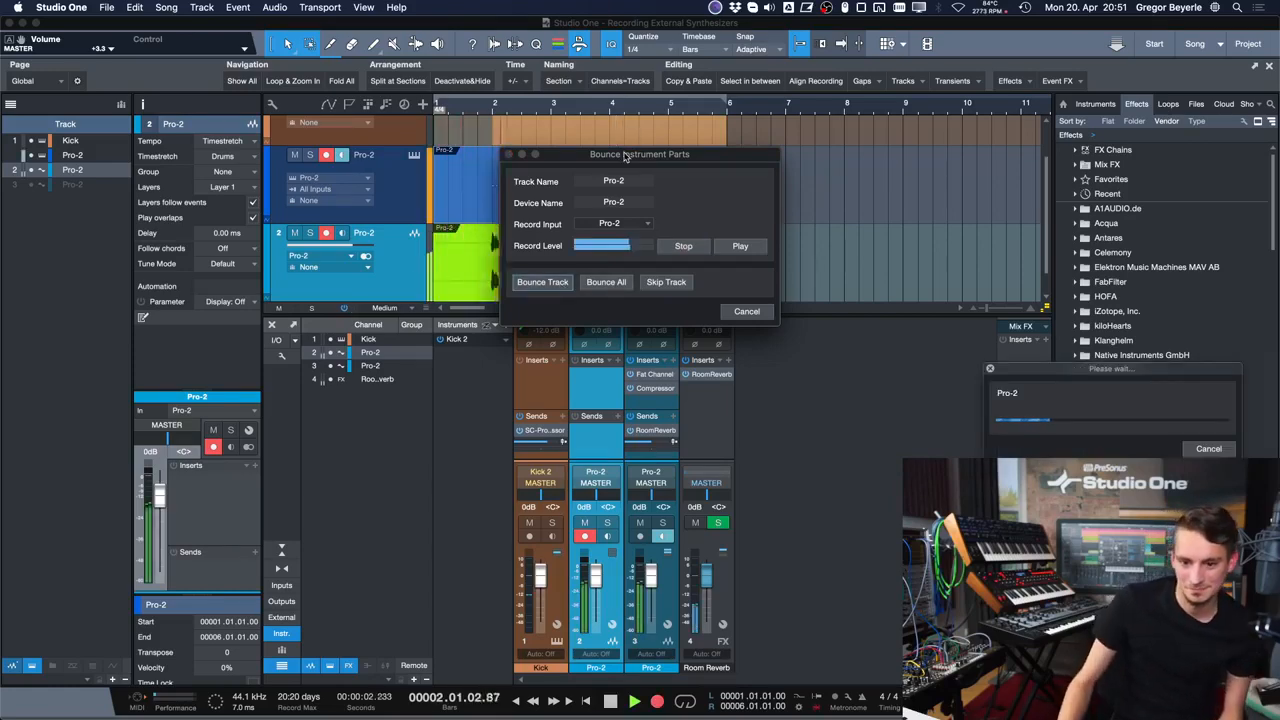
pyautogui.moveTo(630, 154); pyautogui.dragTo(686, 474)
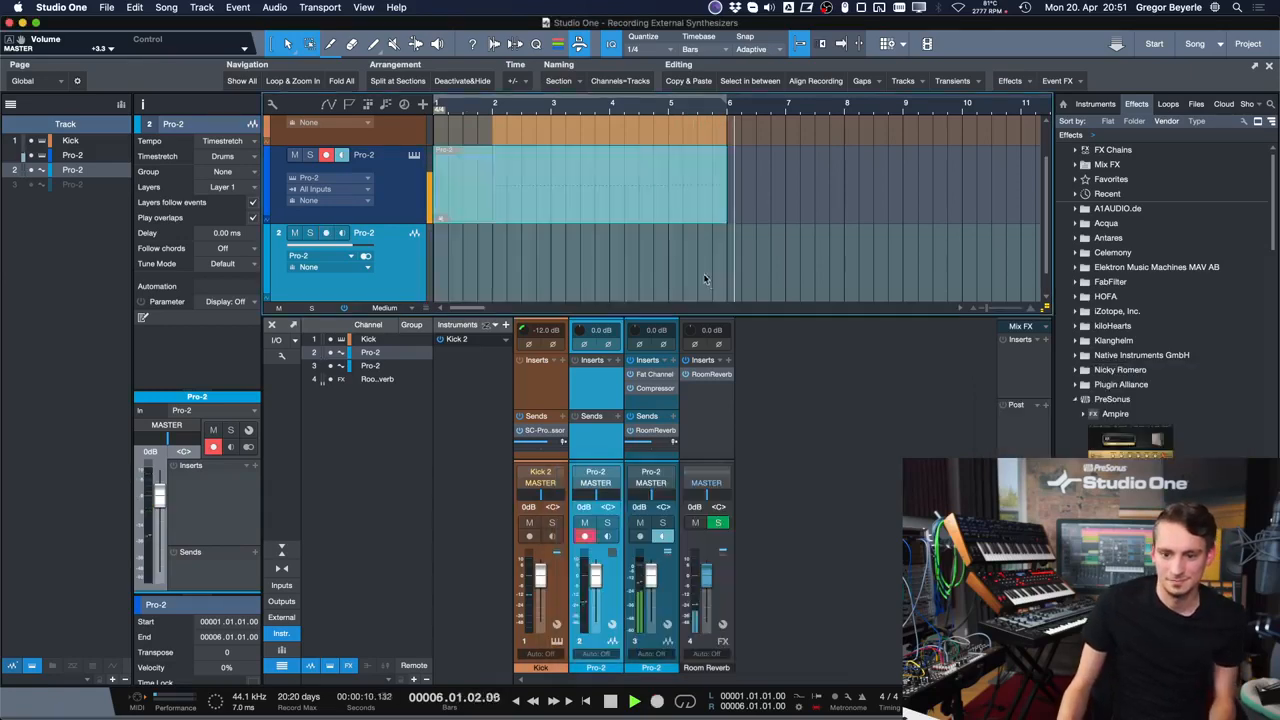
# - Hide the Pro-2 instrument track, select the bounced Pro-2 audio track, and return to the song start
pyautogui.click(414, 215)
pyautogui.rightClick(400, 179)
pyautogui.click(420, 200)
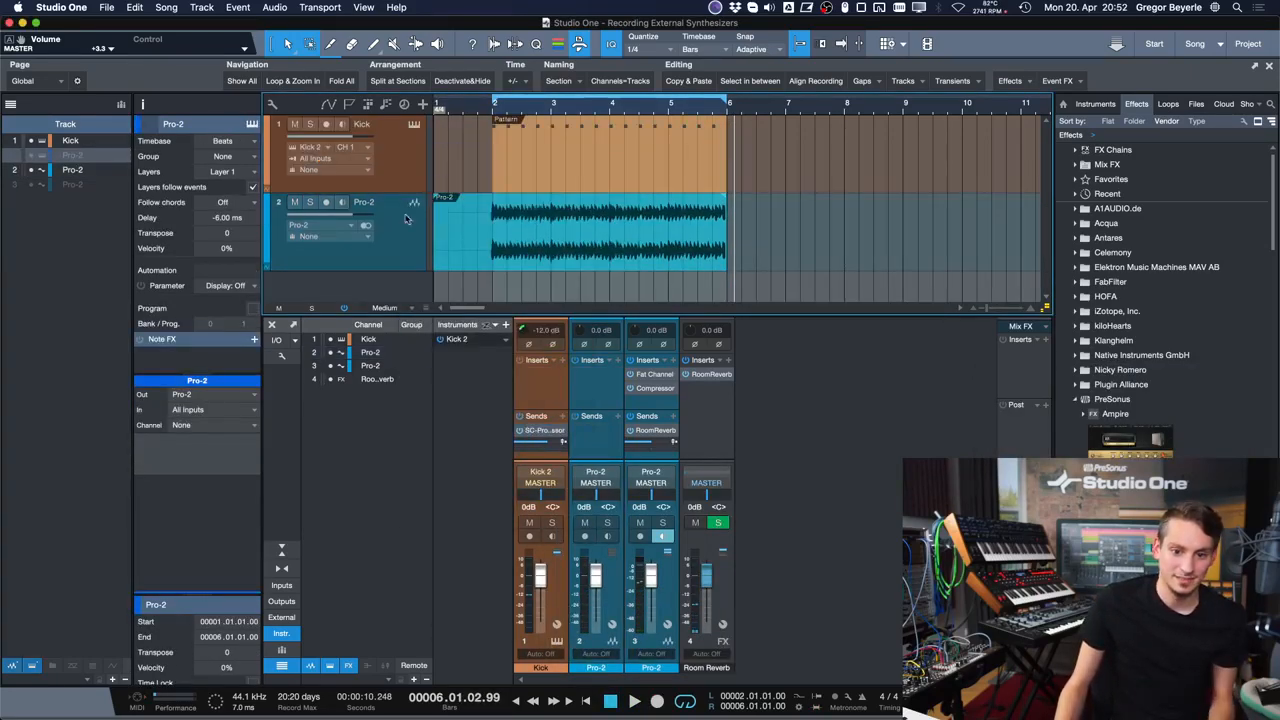
pyautogui.click(403, 223)
pyautogui.press(',')
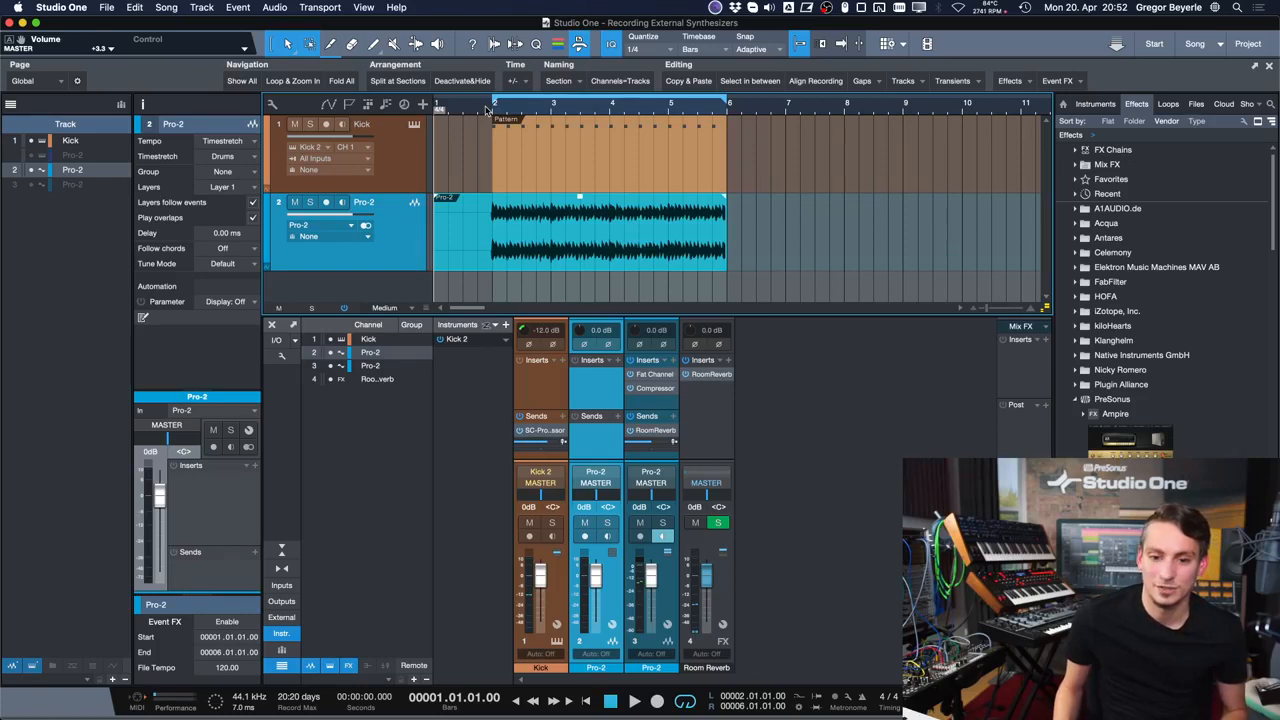
# - Place the playhead at bar 2 and examine how the start of the bounced Pro-2 audio lines up with it
pyautogui.moveTo(485, 108); pyautogui.dragTo(490, 110)
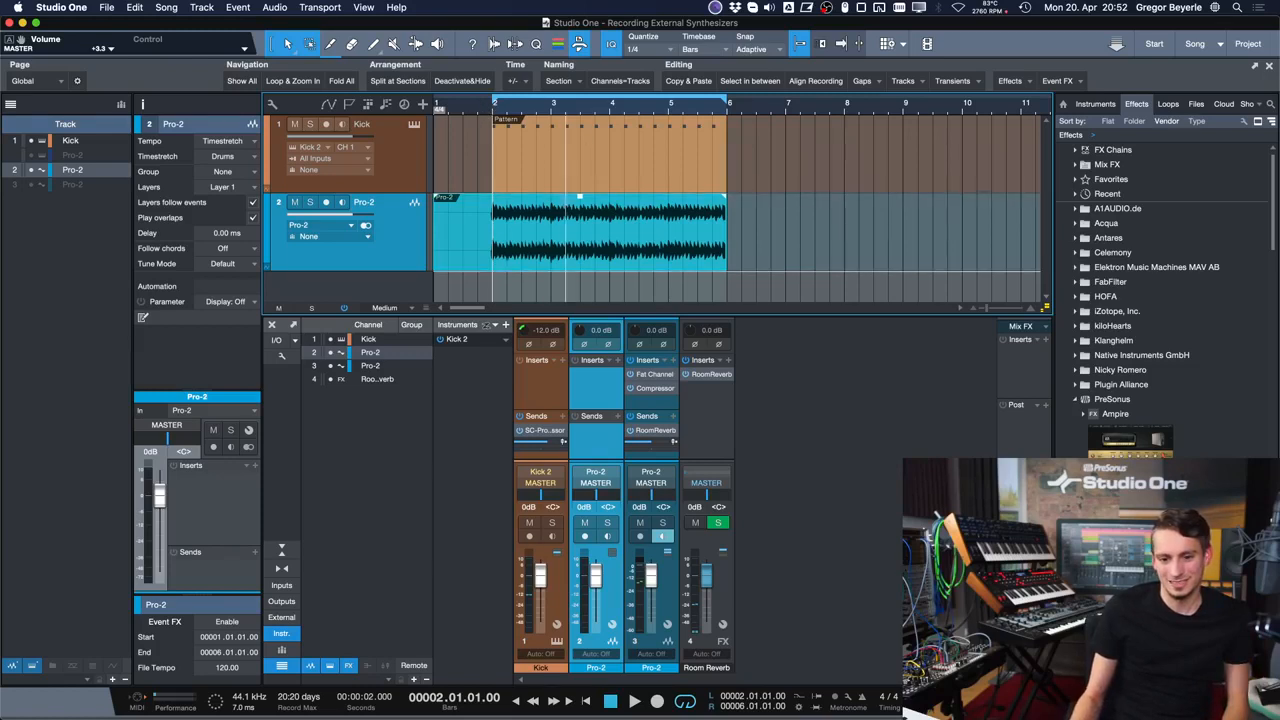
pyautogui.click(560, 218)
pyautogui.click(516, 250)
pyautogui.press('e')
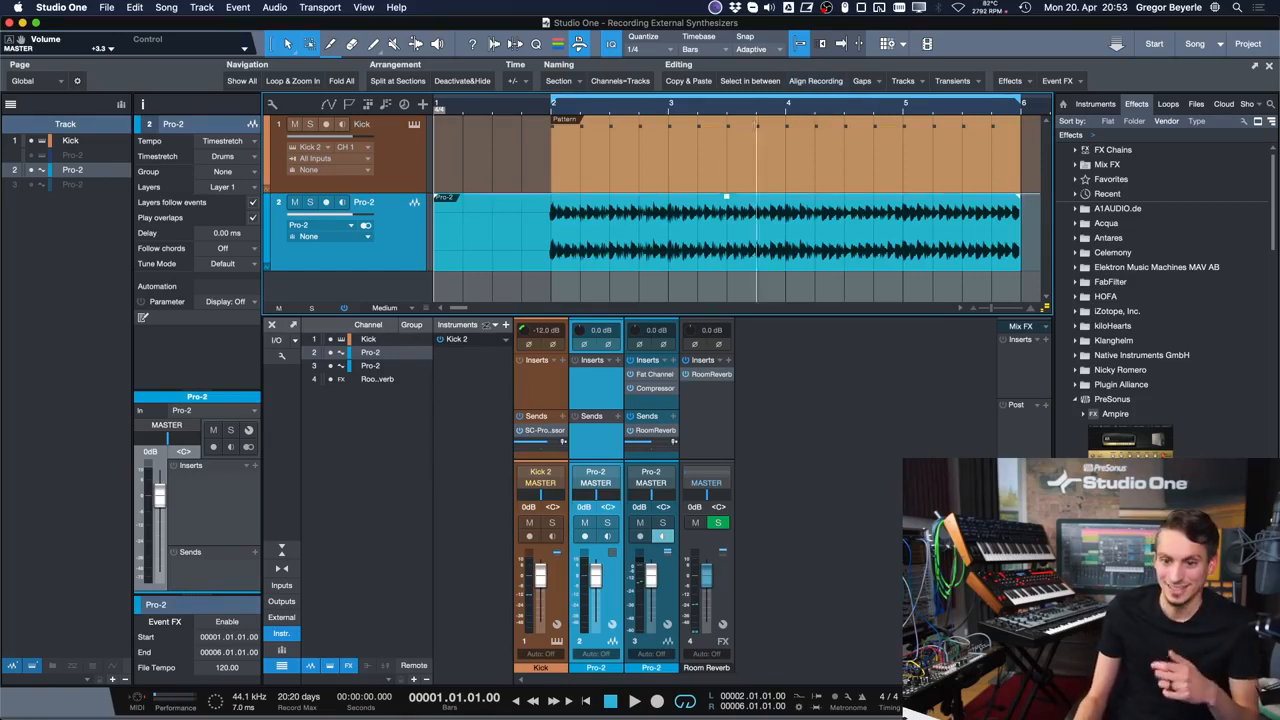
pyautogui.press('e')
pyautogui.hotkey('shift', 'e')
pyautogui.hotkey('shift', 'e')
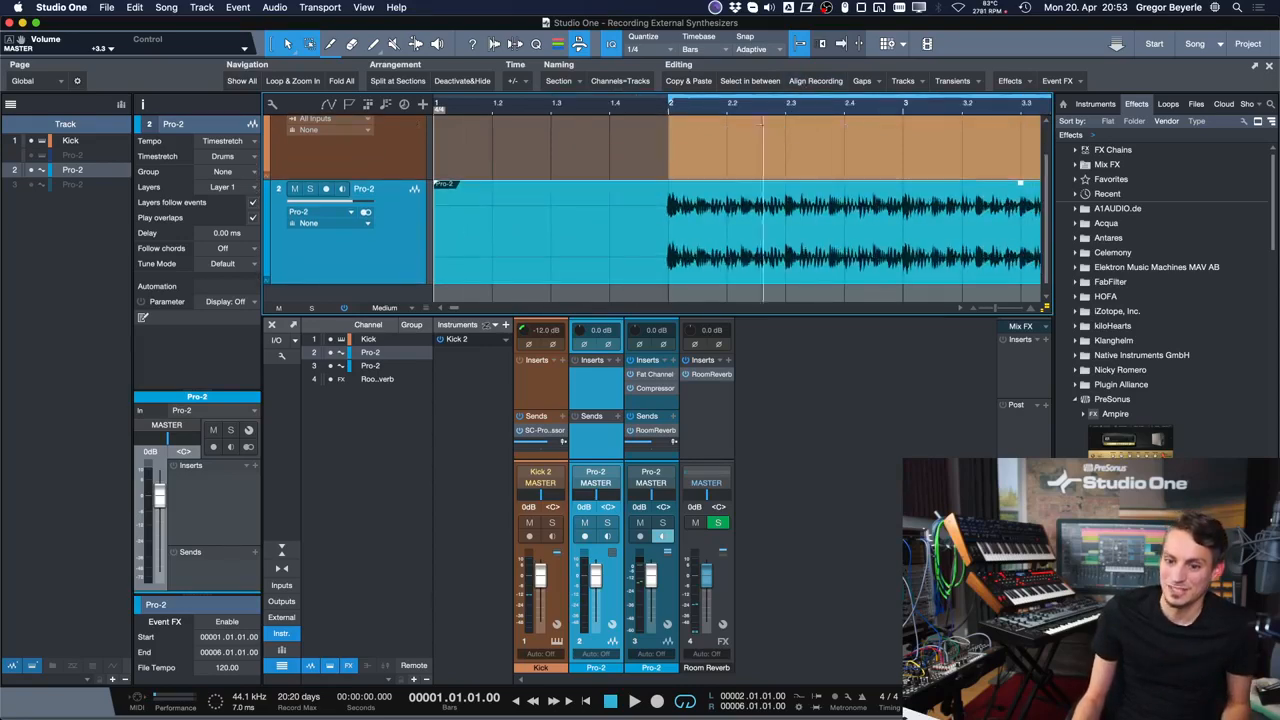
pyautogui.click(669, 106)
pyautogui.press('e')
pyautogui.press('e')
pyautogui.press('e')
pyautogui.press('e')
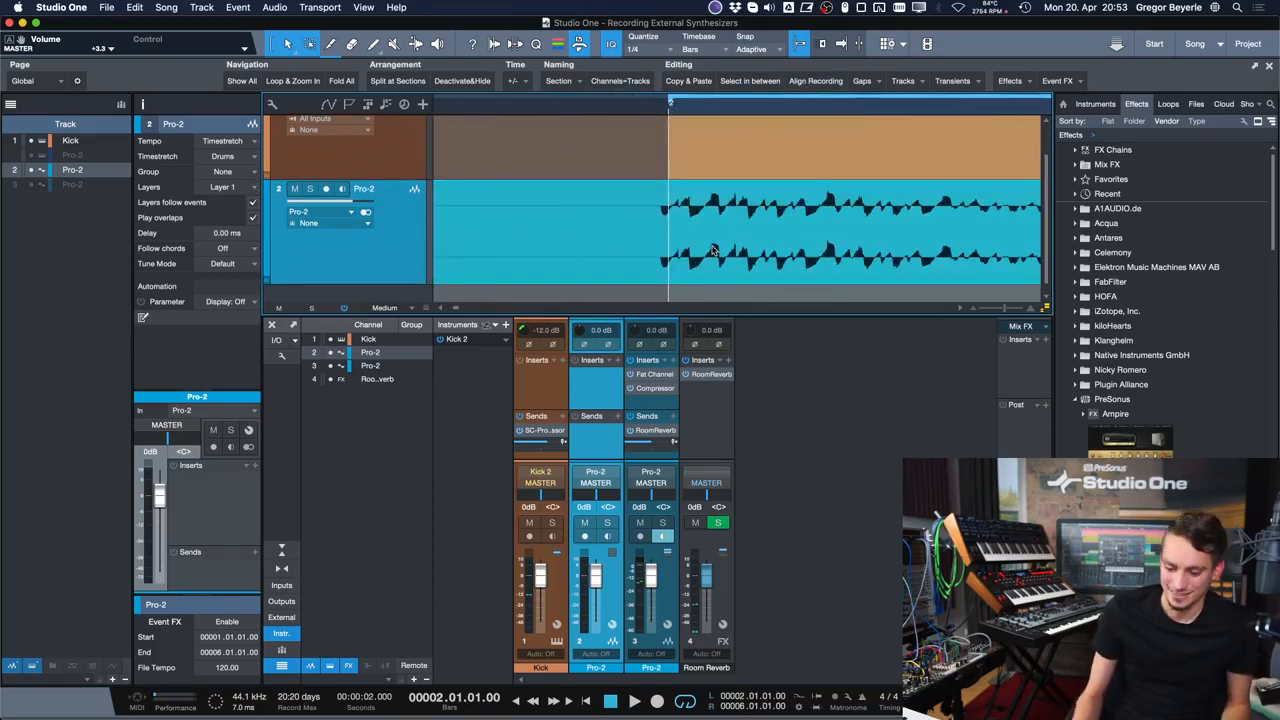
pyautogui.press('e')
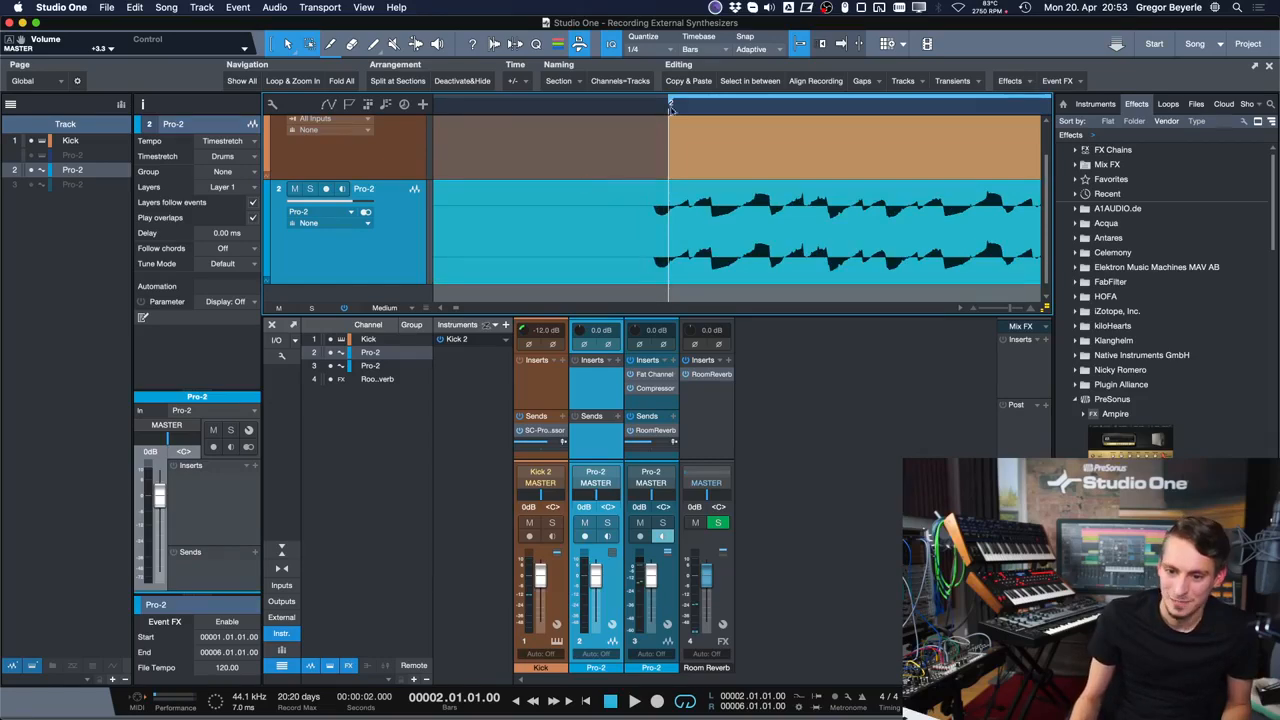
# - Mark the onset of the Pro-2 audio just before bar 2 with the playhead, and return to the song start
pyautogui.click(645, 106)
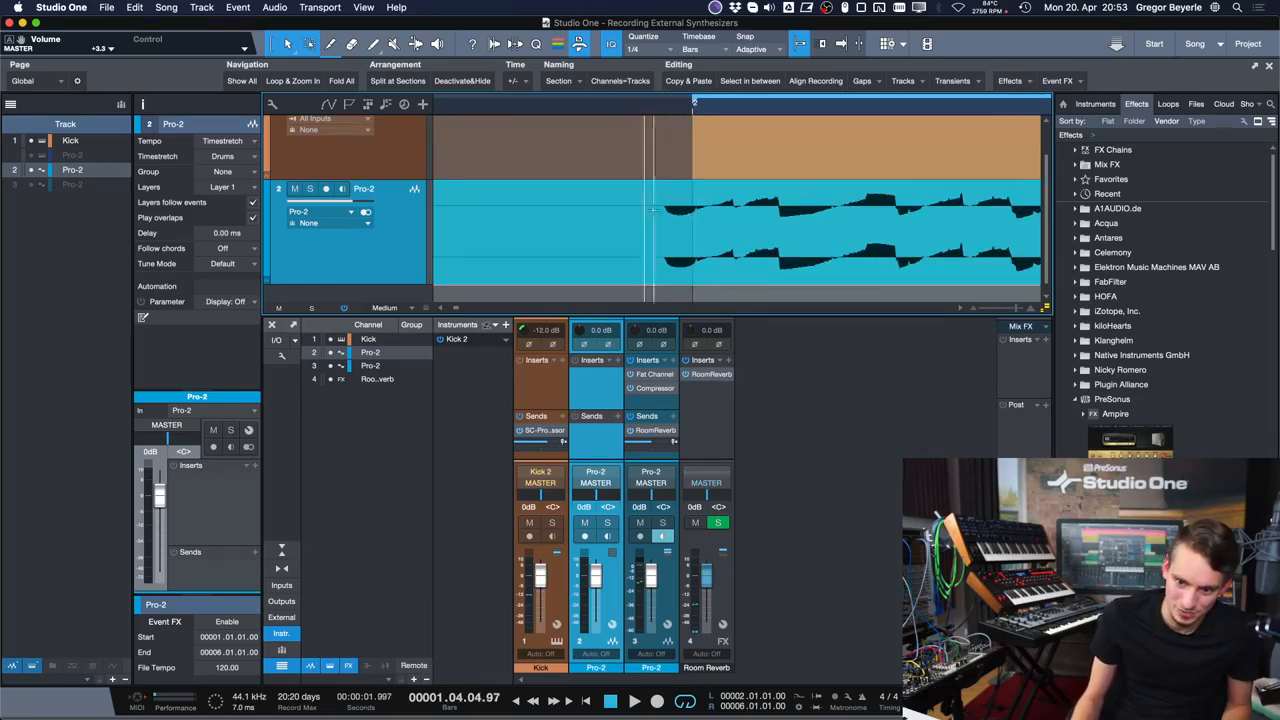
pyautogui.press('w')
pyautogui.press('w')
pyautogui.press('w')
pyautogui.press('w')
pyautogui.press('w')
pyautogui.press('w')
pyautogui.press('w')
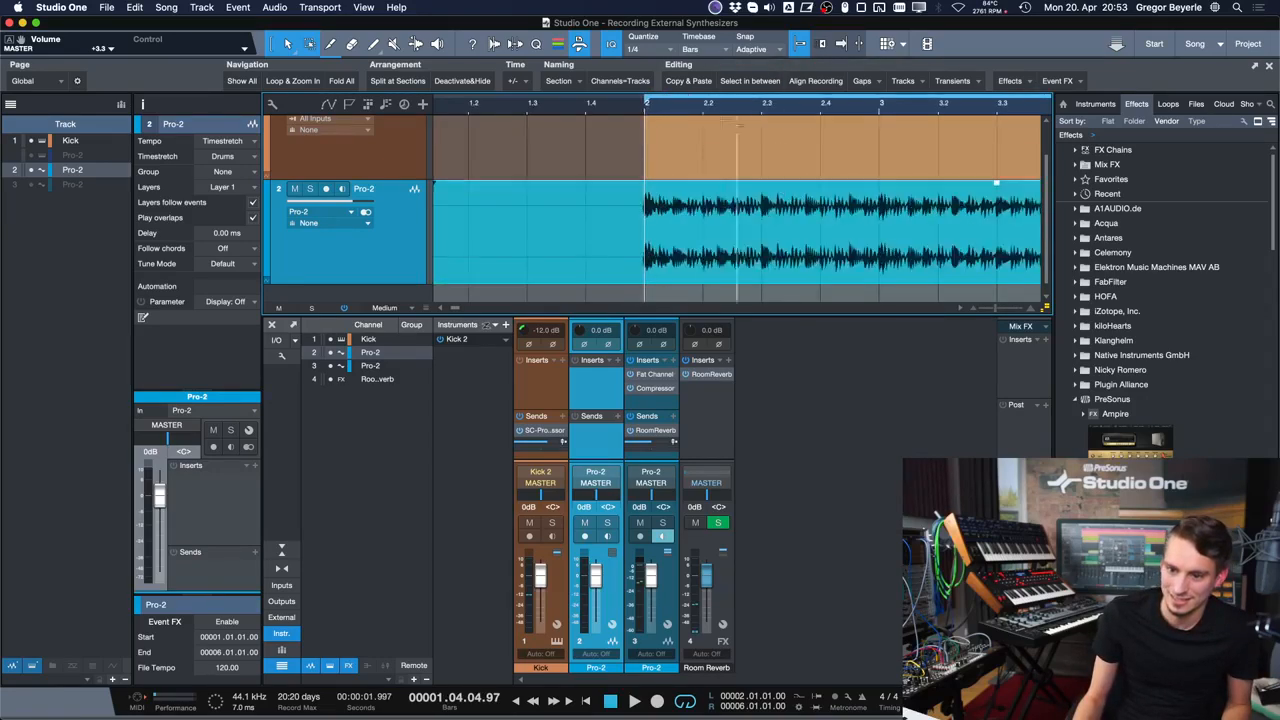
pyautogui.press(',')
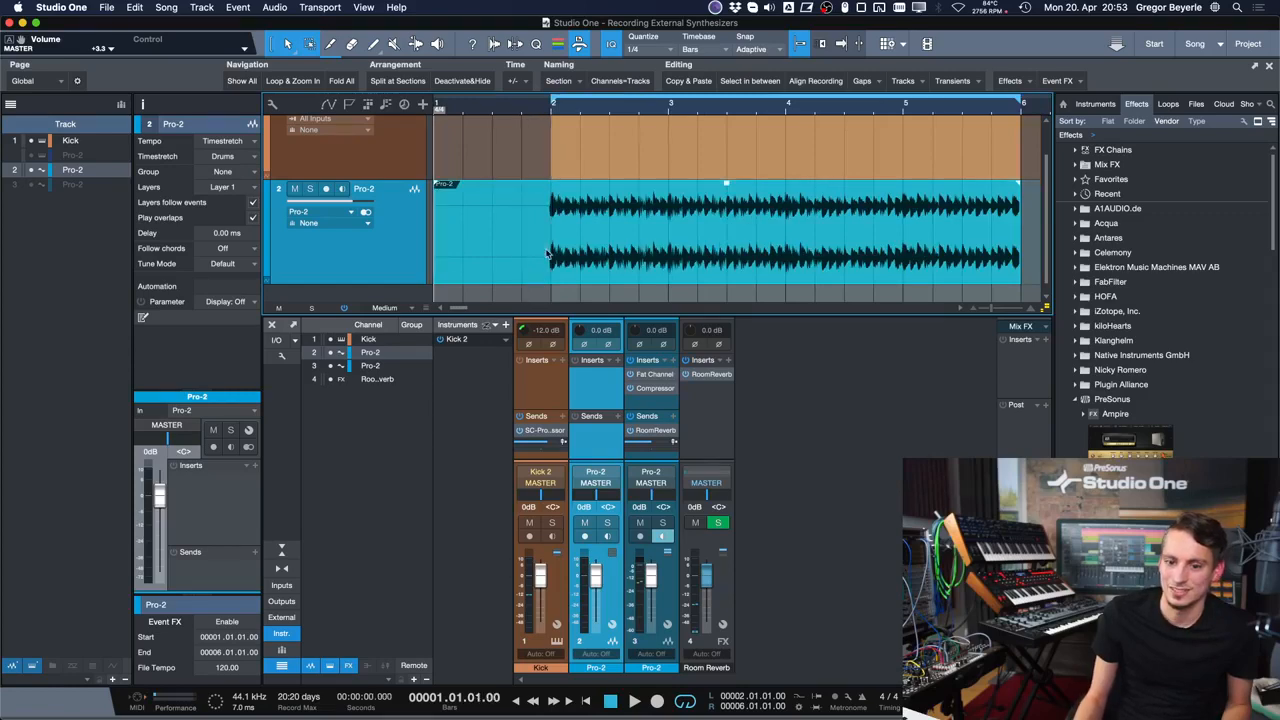
# - Run the Align Recording macro on the bounced Pro-2 audio event and check its start at bar 2
pyautogui.click(816, 81)
pyautogui.press('e')
pyautogui.press('e')
pyautogui.press('e')
pyautogui.press('e')
pyautogui.press('e')
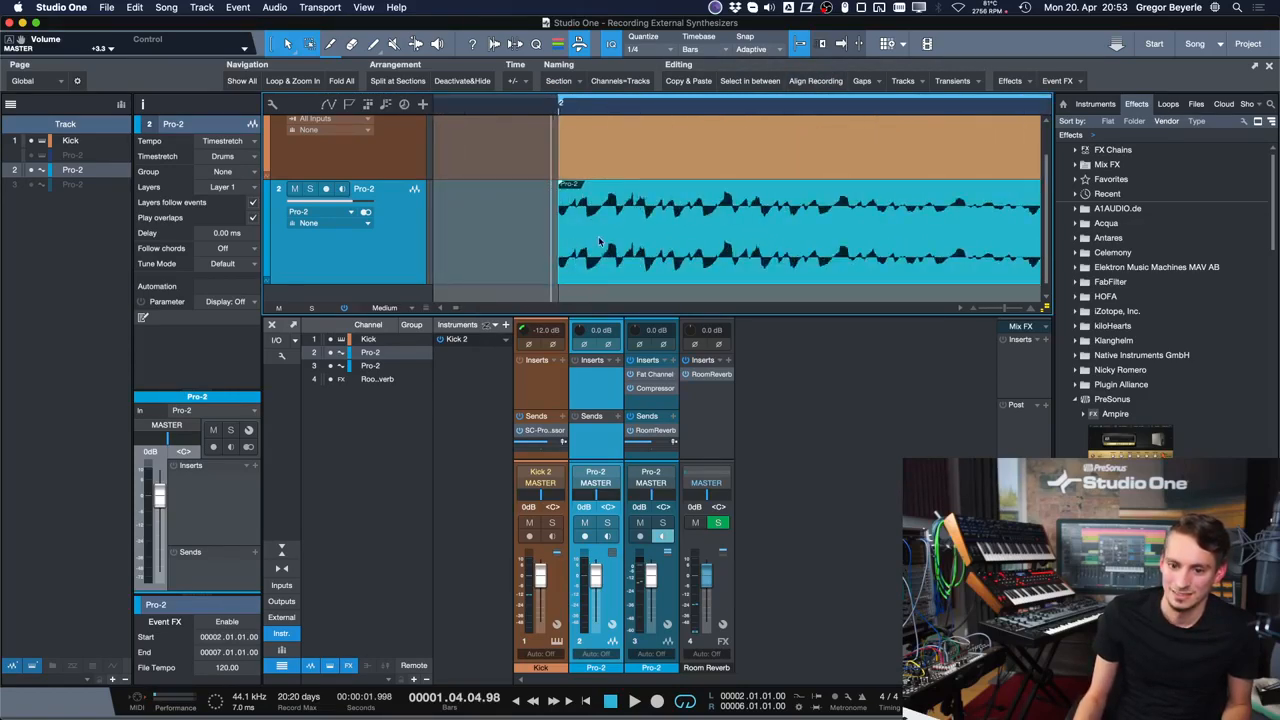
pyautogui.press('e')
pyautogui.press('e')
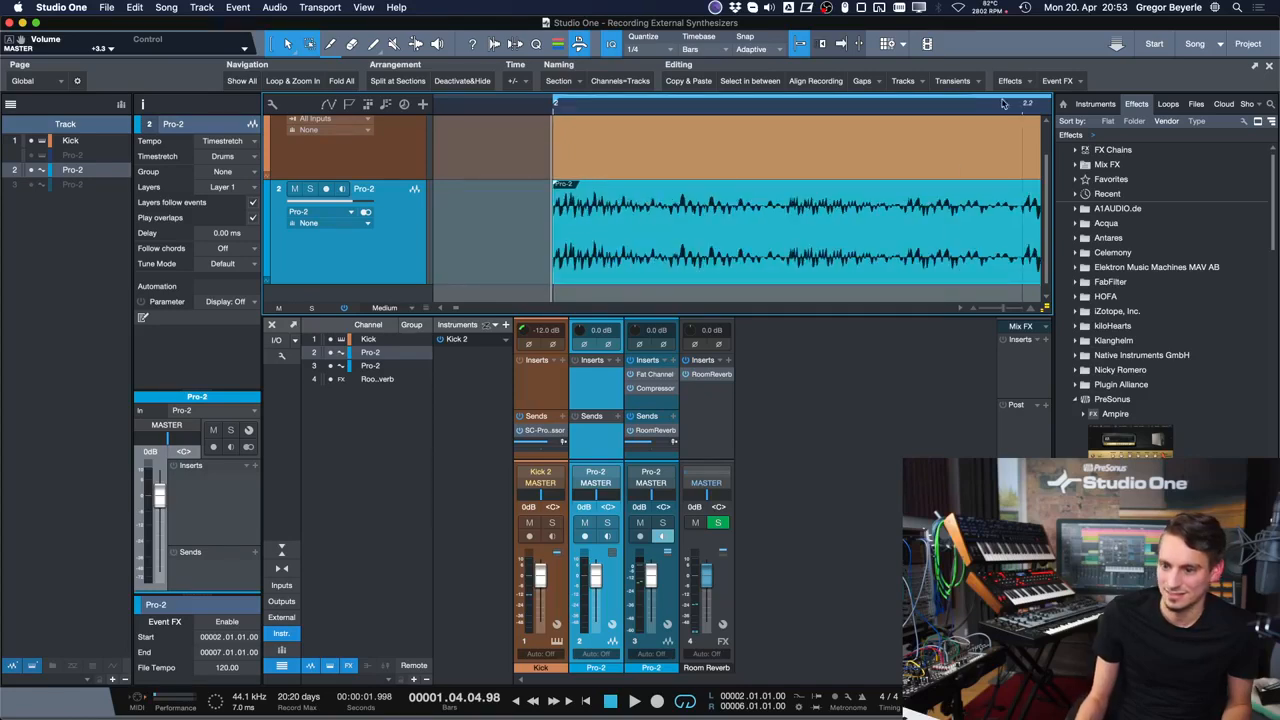
# - Check the aligned Pro-2 waveform against beats 2.2 and 2.3, and return the playhead to the loop start
pyautogui.click(1021, 105)
pyautogui.press('w')
pyautogui.hscroll(4, 711, 169)
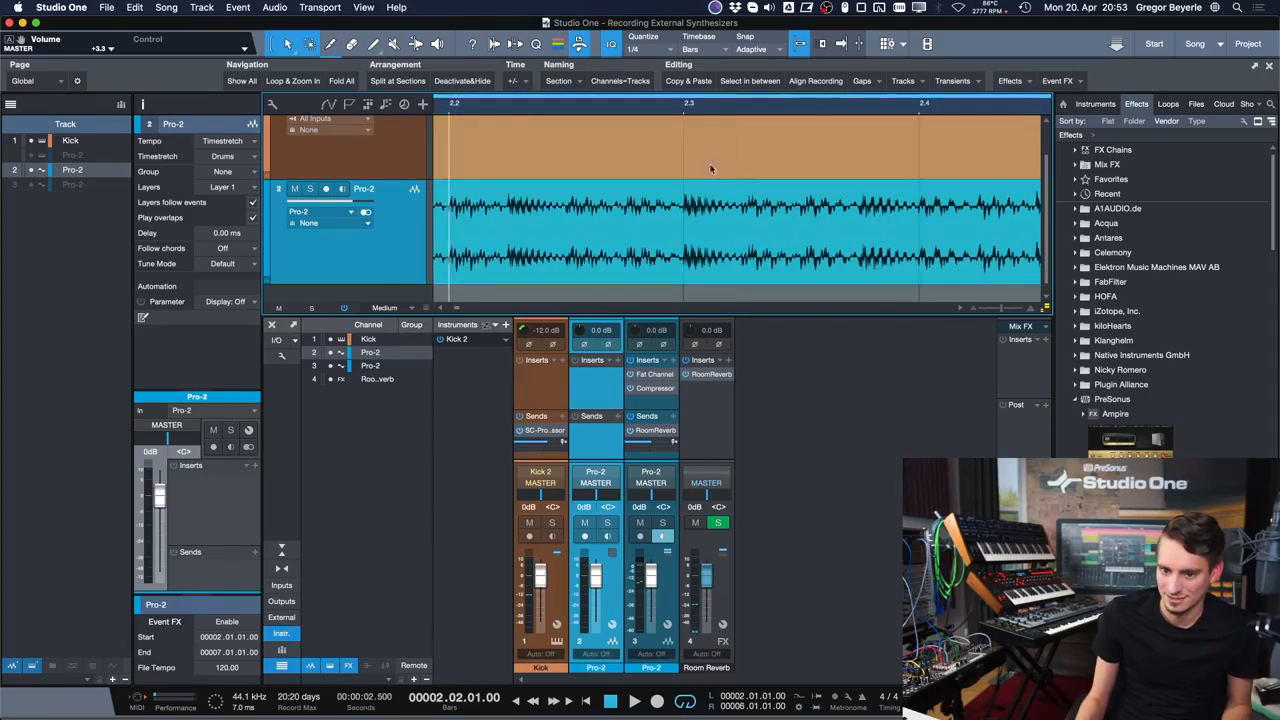
pyautogui.click(684, 105)
pyautogui.press('e')
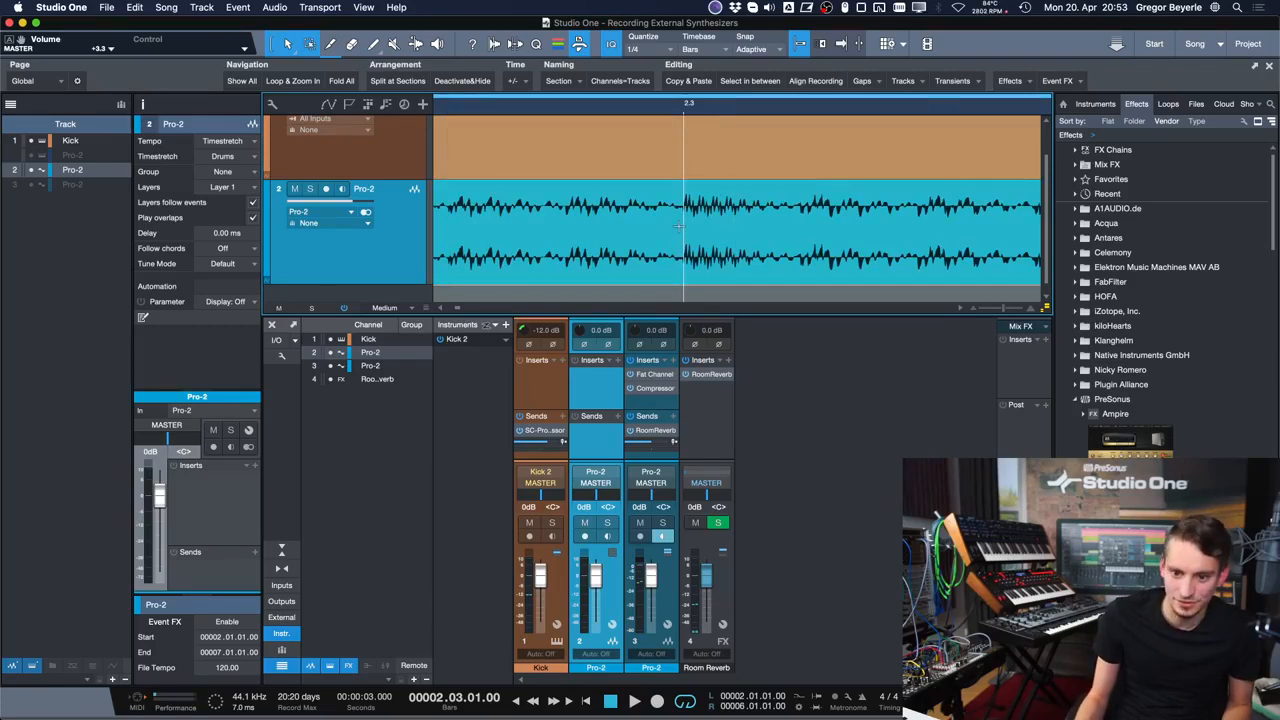
pyautogui.press('w')
pyautogui.press('w')
pyautogui.press('w')
pyautogui.press('w')
pyautogui.press('KP_1')
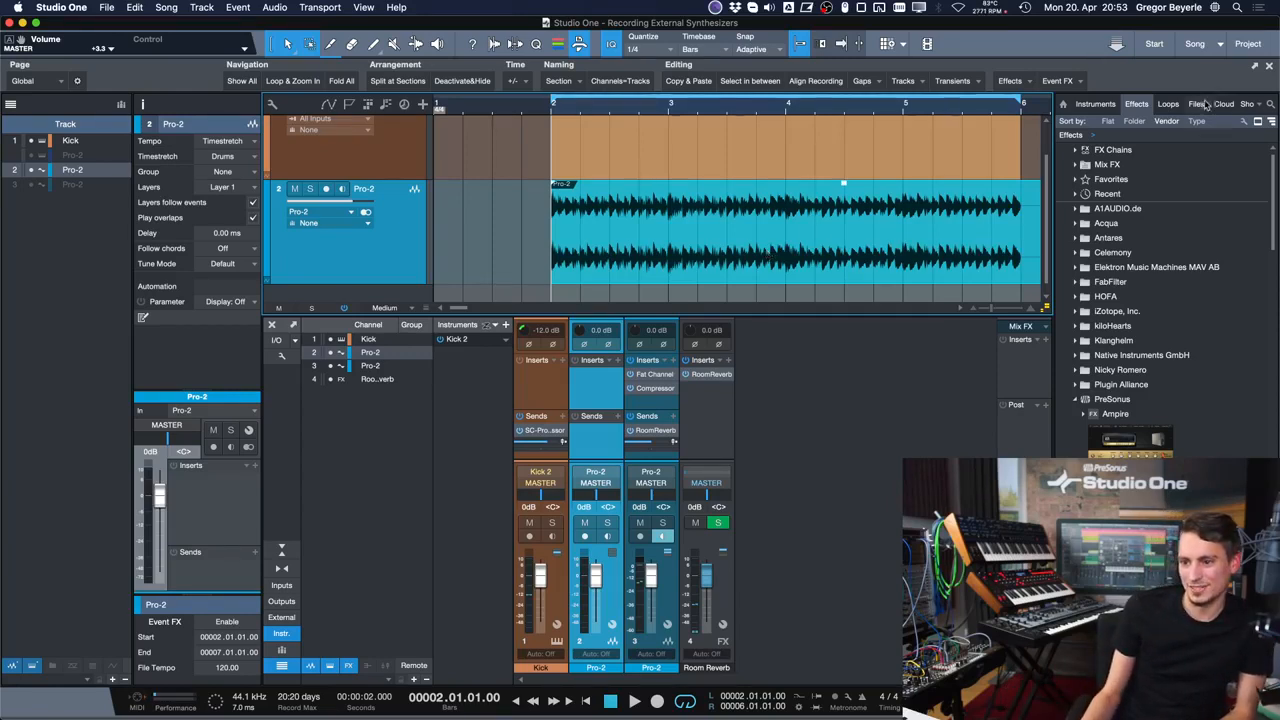
# - Search PreSonus Exchange in the cloud browser for "align recording"
pyautogui.click(1222, 104)
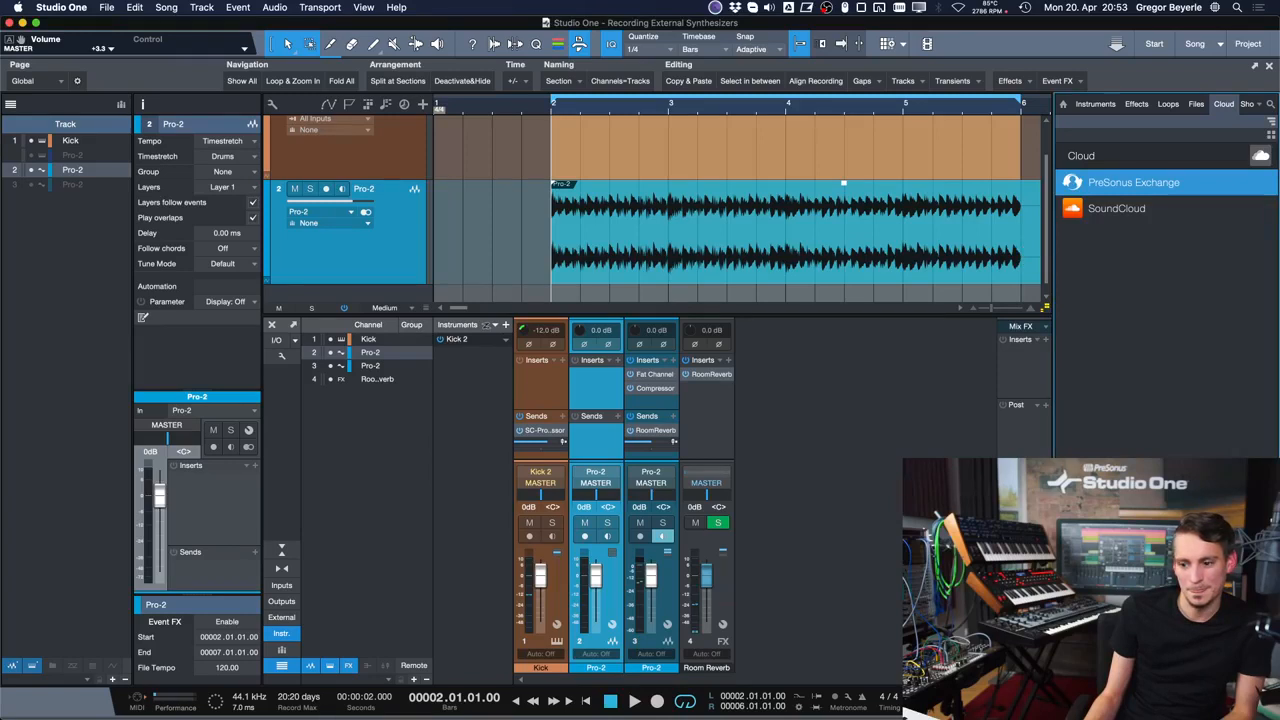
pyautogui.doubleClick(1145, 183)
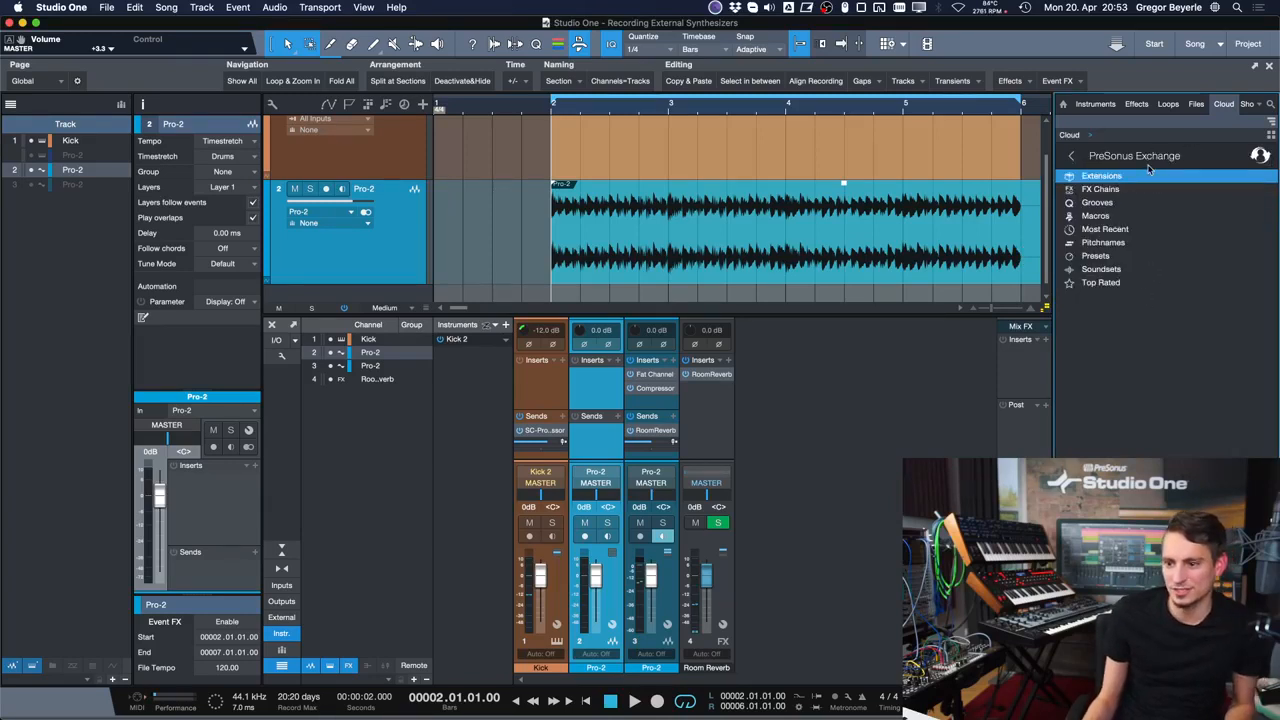
pyautogui.press('super+f')
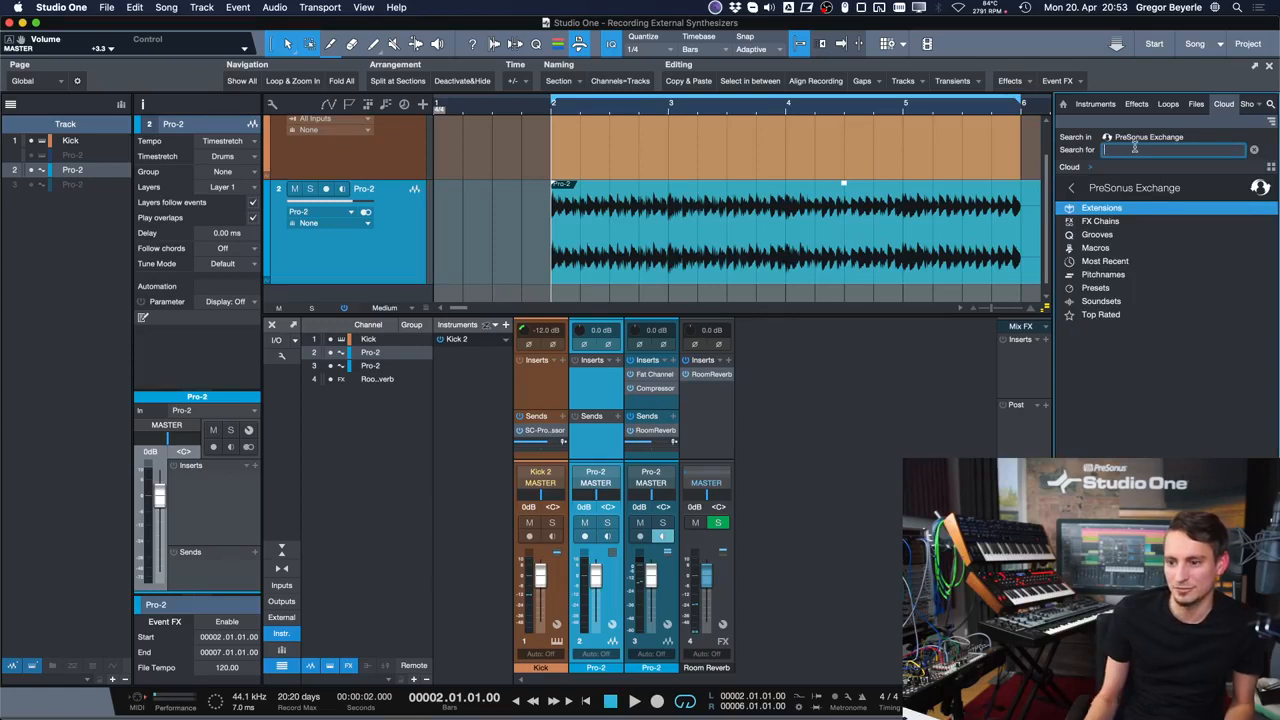
pyautogui.write('a')
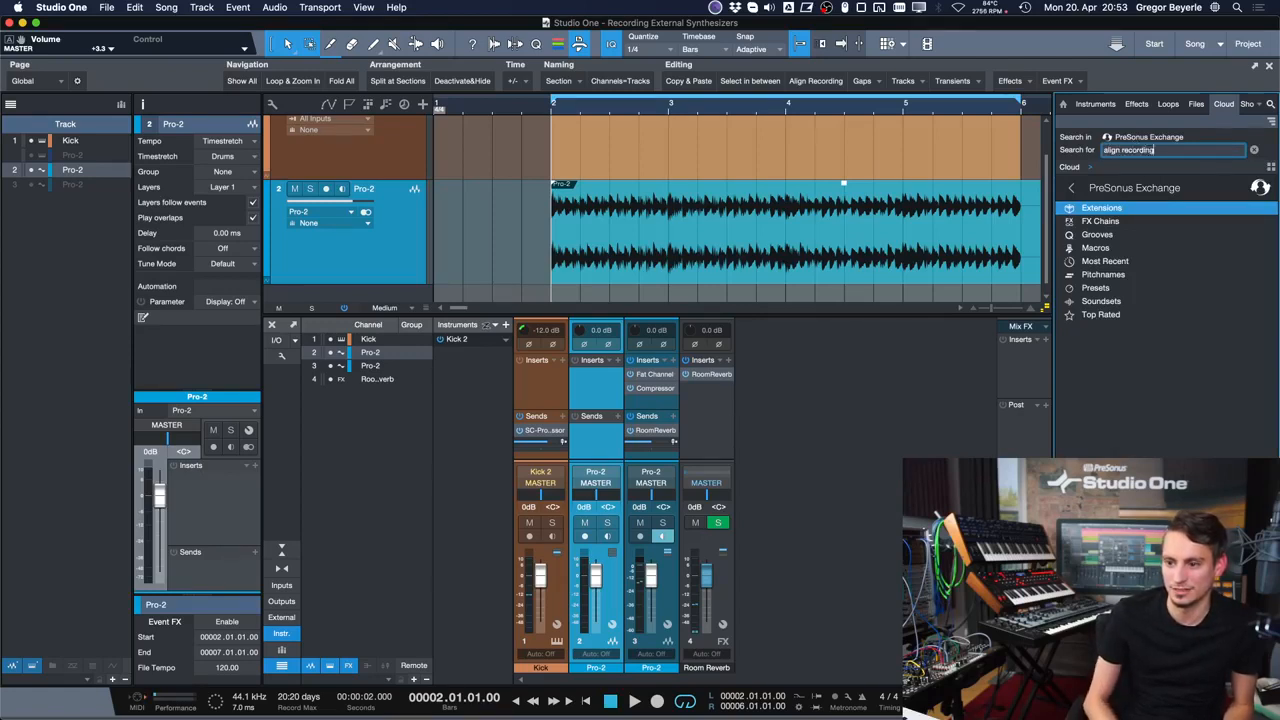
pyautogui.write('lign recording')
pyautogui.press('Return')
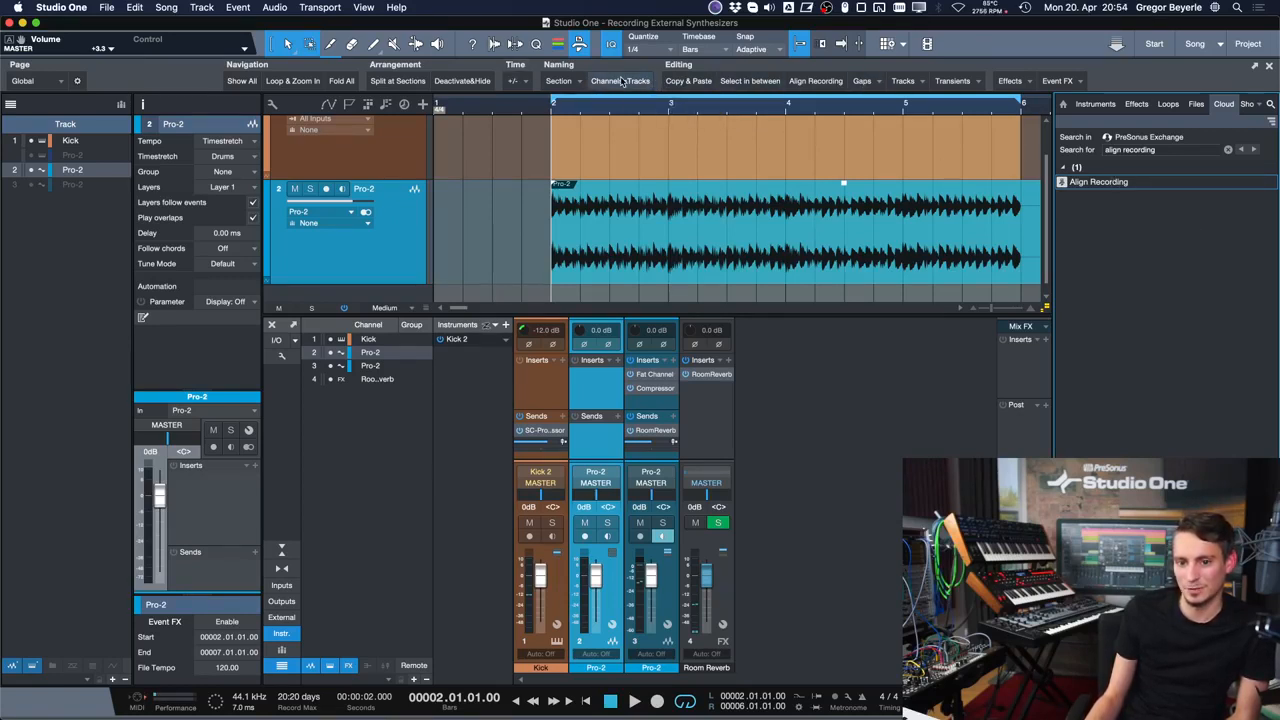
# - Add a new macro toolbar button beside Channels=Tracks, and look up the Align Recording macro in its command assignment
pyautogui.rightClick(650, 81)
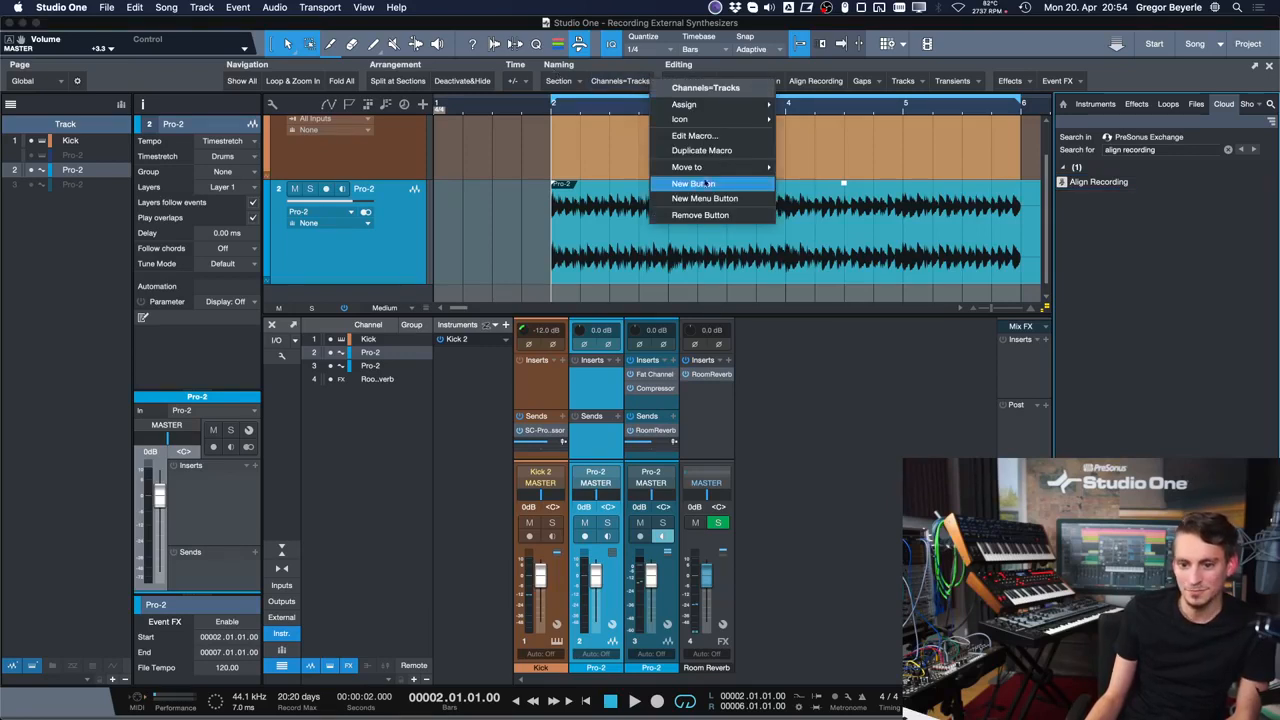
pyautogui.click(696, 184)
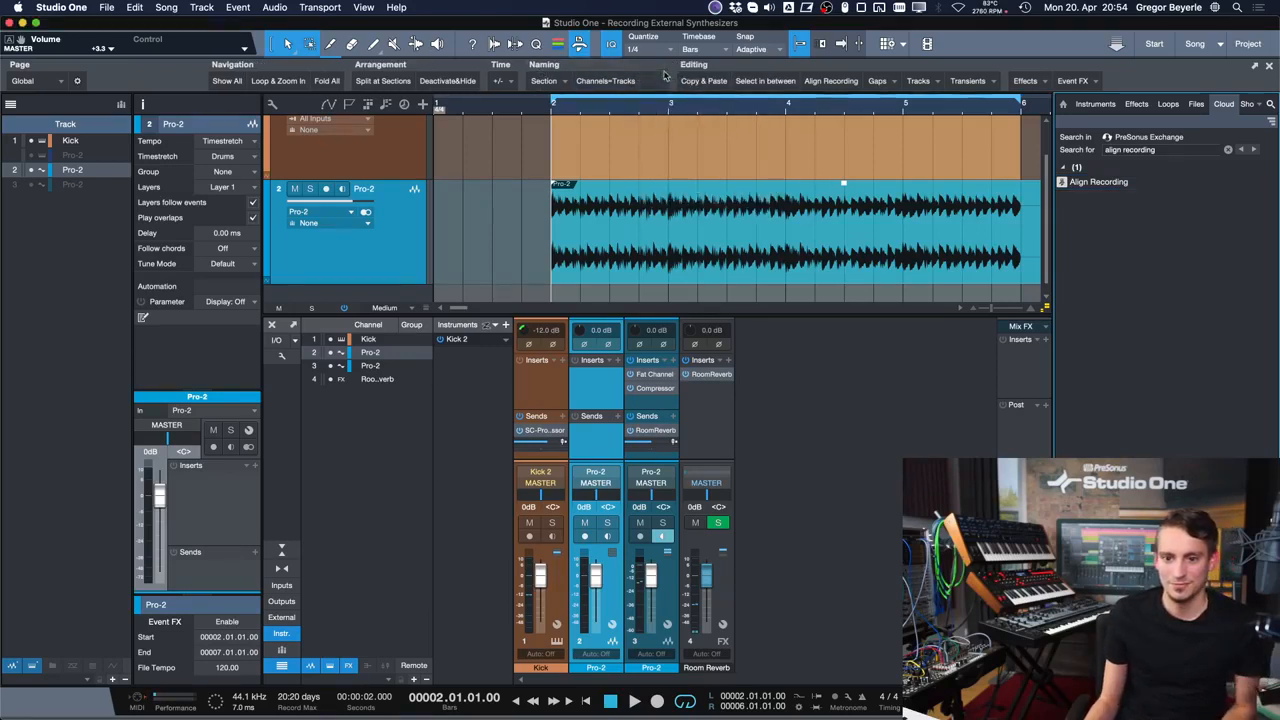
pyautogui.rightClick(667, 86)
pyautogui.moveTo(700, 109)
pyautogui.click(830, 109)
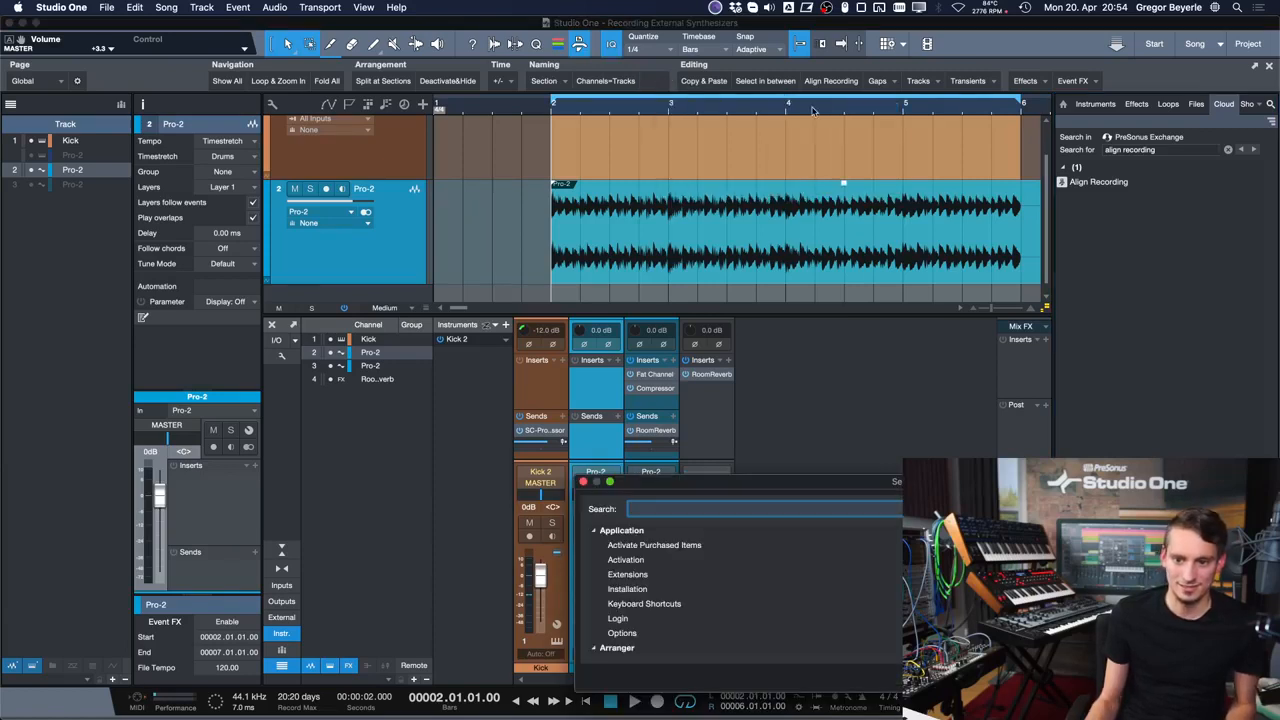
pyautogui.write('align r')
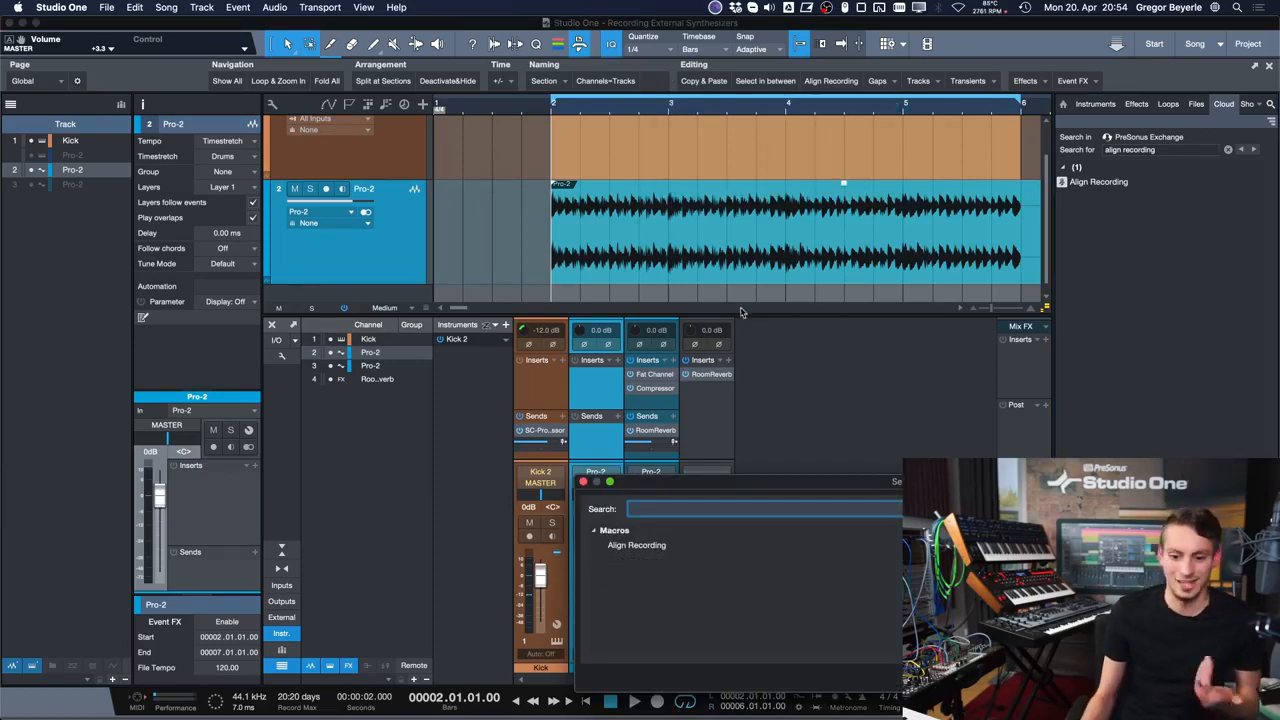
pyautogui.press('Return')
pyautogui.press('Return')
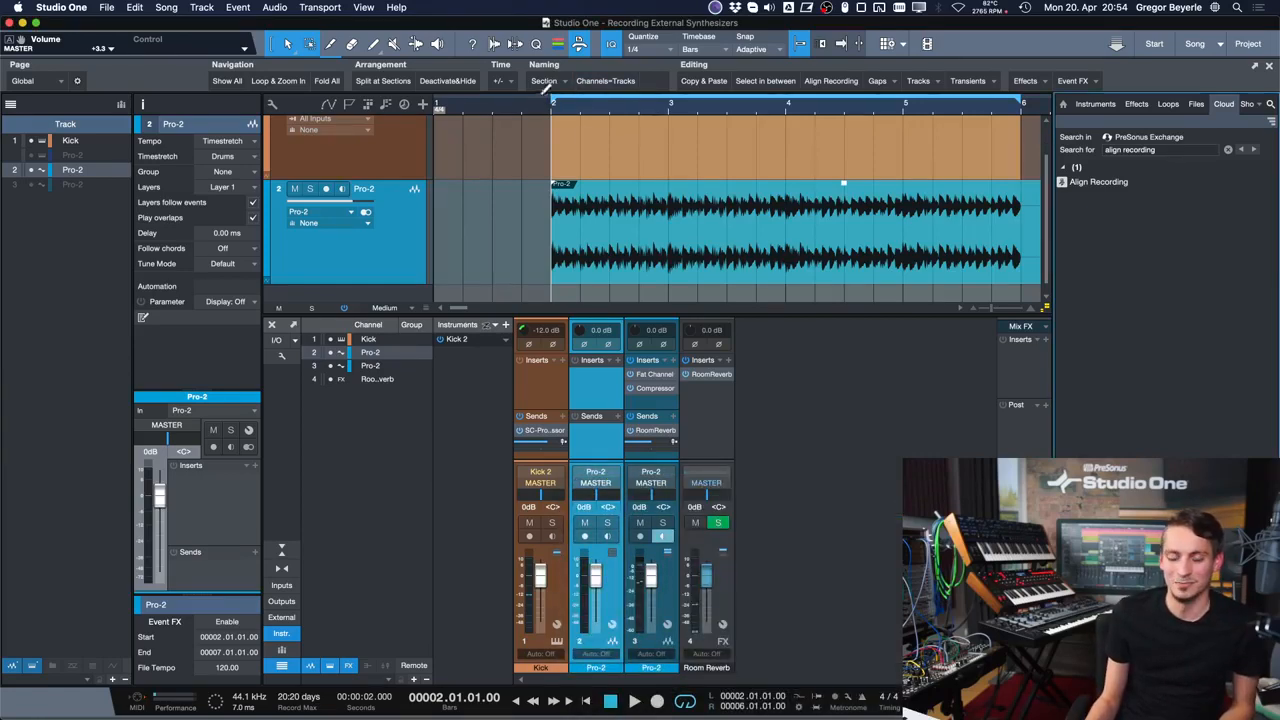
pyautogui.scroll(-5, 535, 107)
pyautogui.scroll(10, 522, 100)
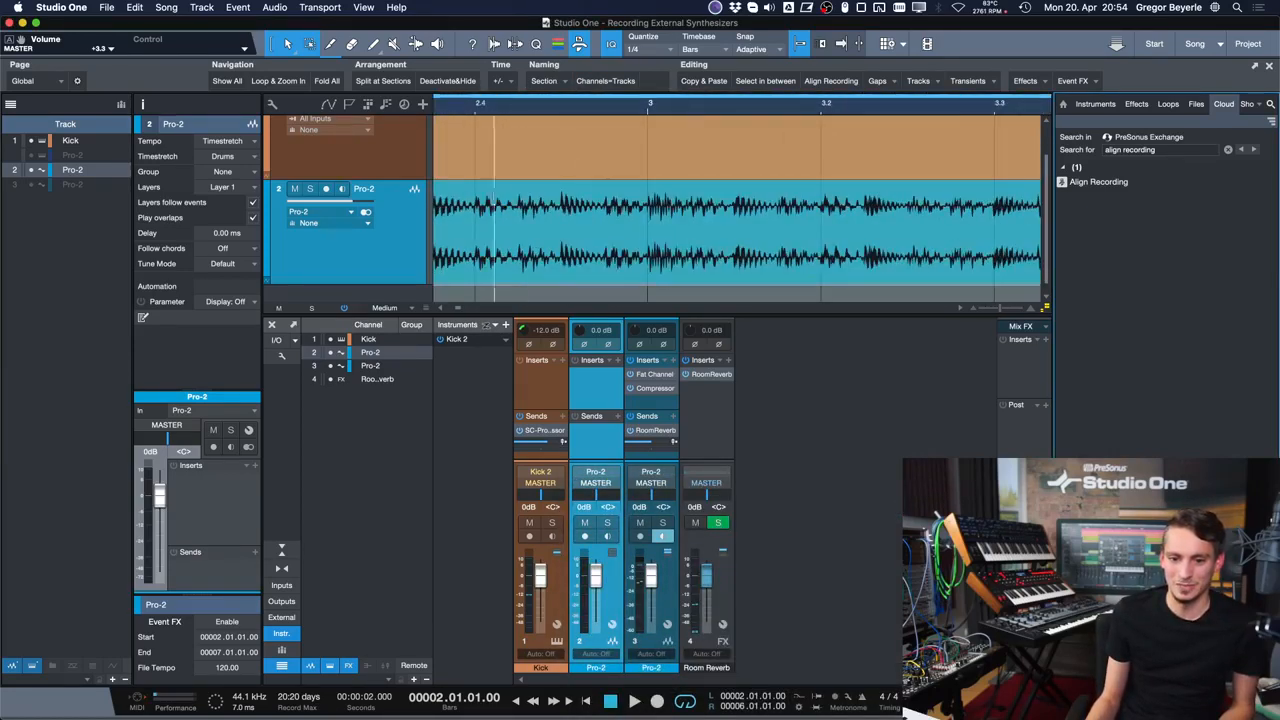
pyautogui.scroll(-8, 645, 108)
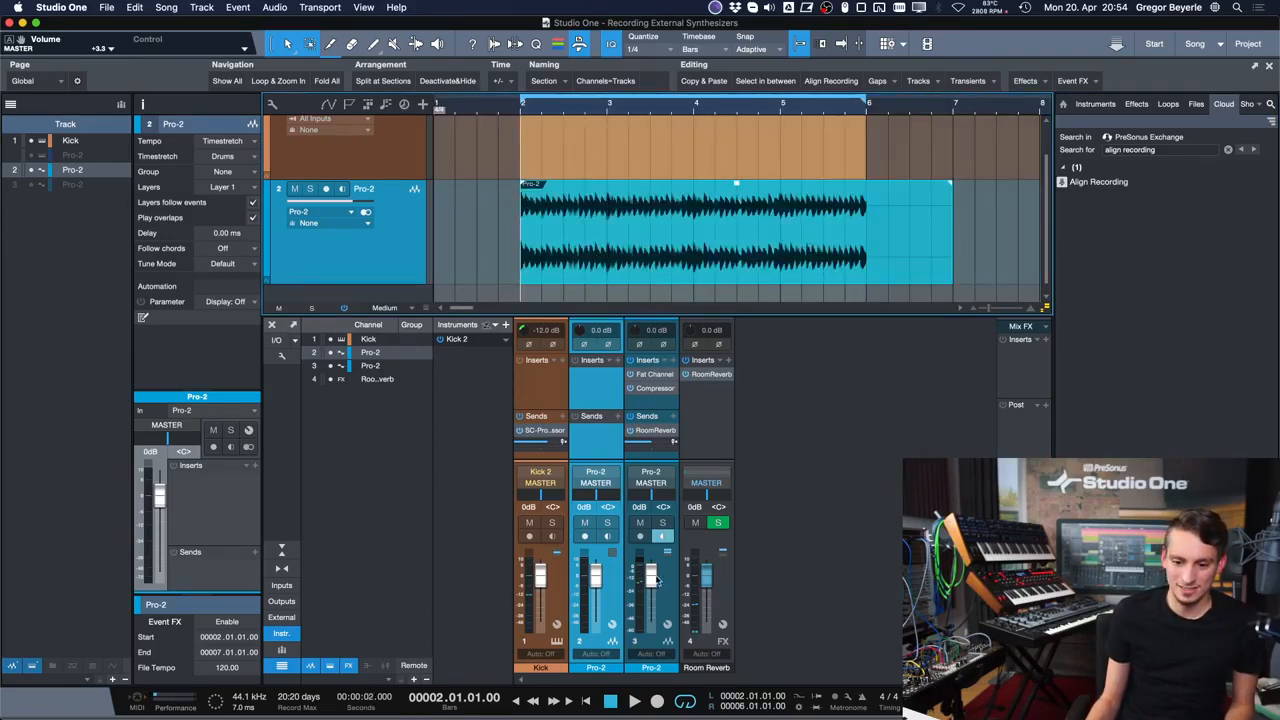
# - Copy the original Pro-2 channel's inserts and RoomReverb send to the bounced Pro-2 channel, then unhide and remove the original audio track
pyautogui.moveTo(650, 383); pyautogui.dragTo(600, 386)
pyautogui.moveTo(650, 432); pyautogui.dragTo(607, 440)
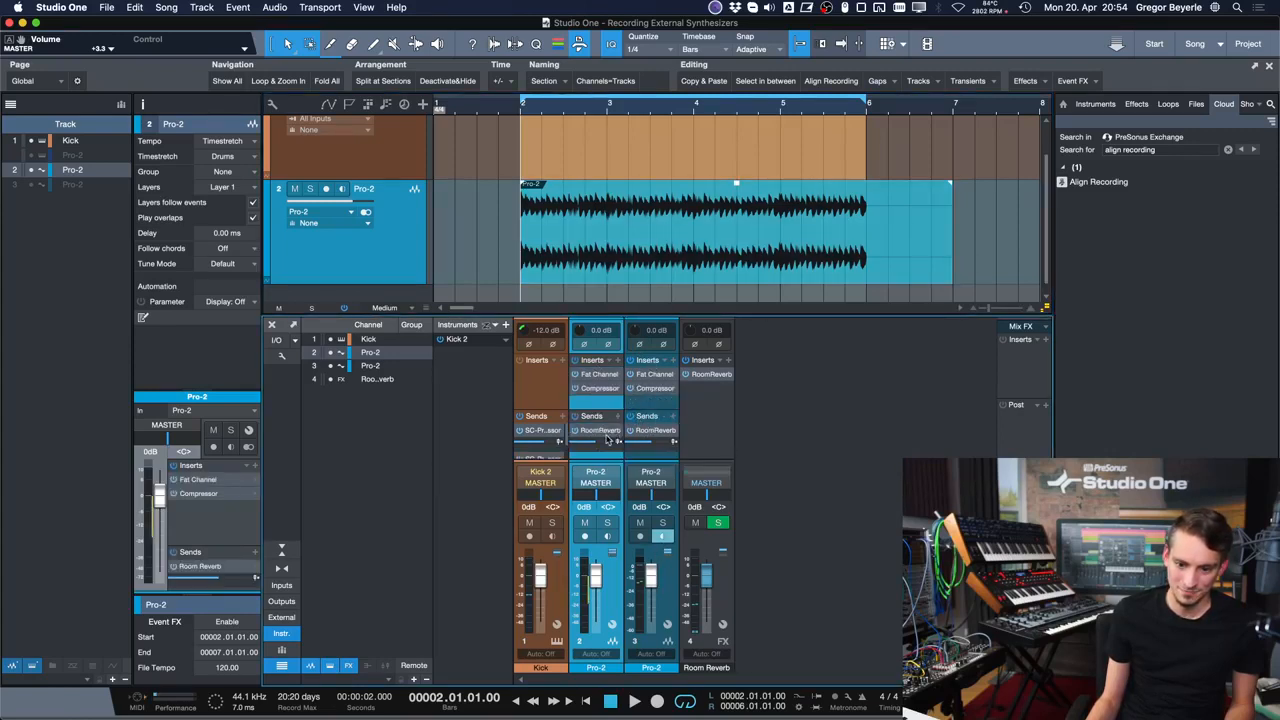
pyautogui.rightClick(648, 412)
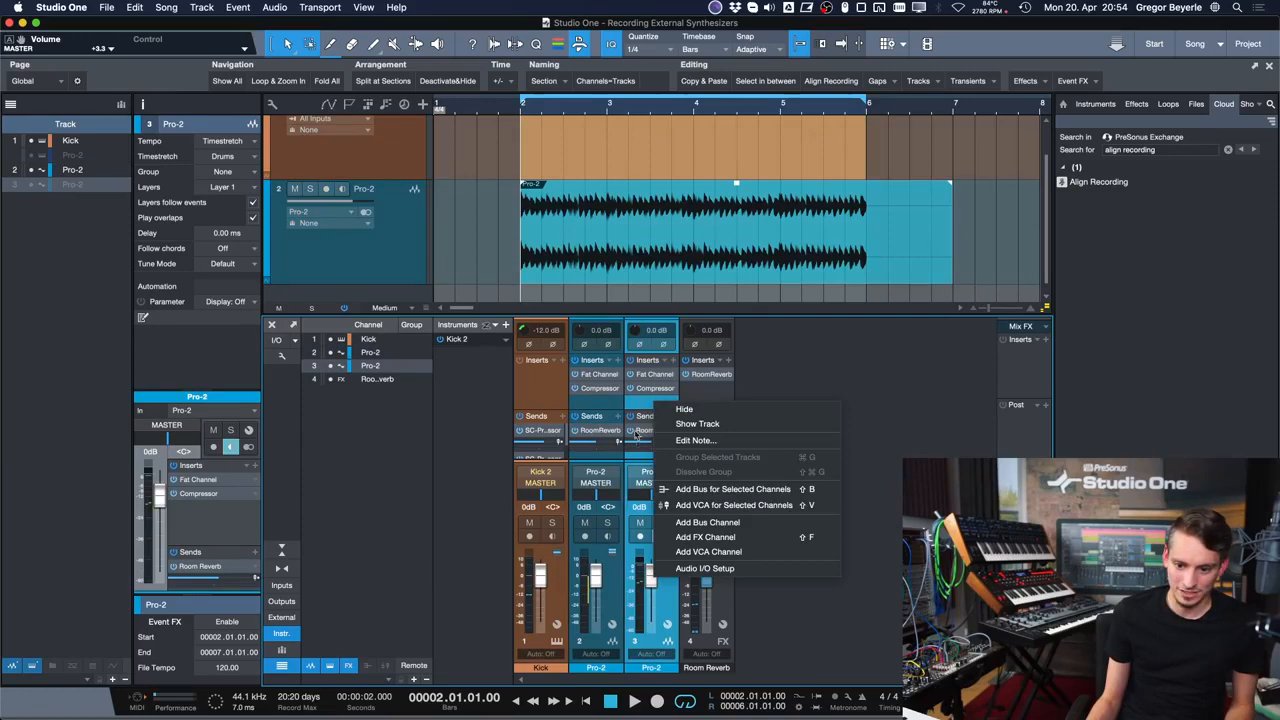
pyautogui.click(386, 422)
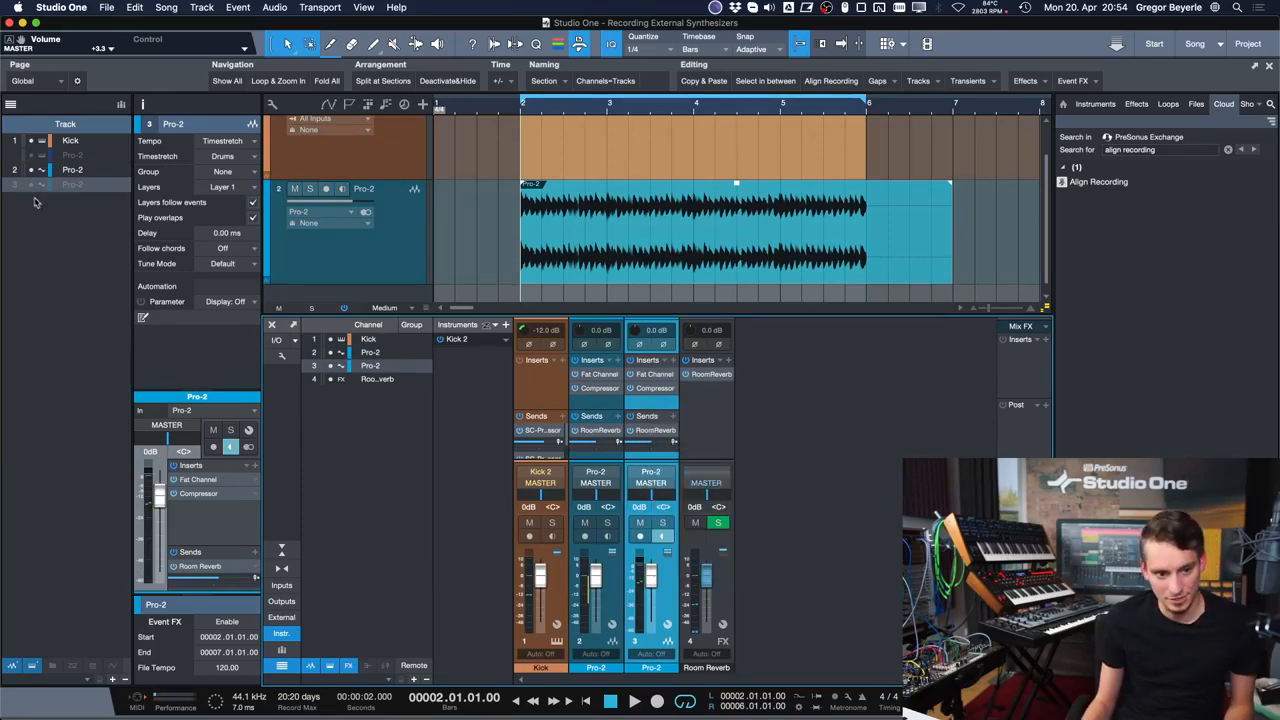
pyautogui.click(32, 185)
pyautogui.scroll(-3, 408, 256)
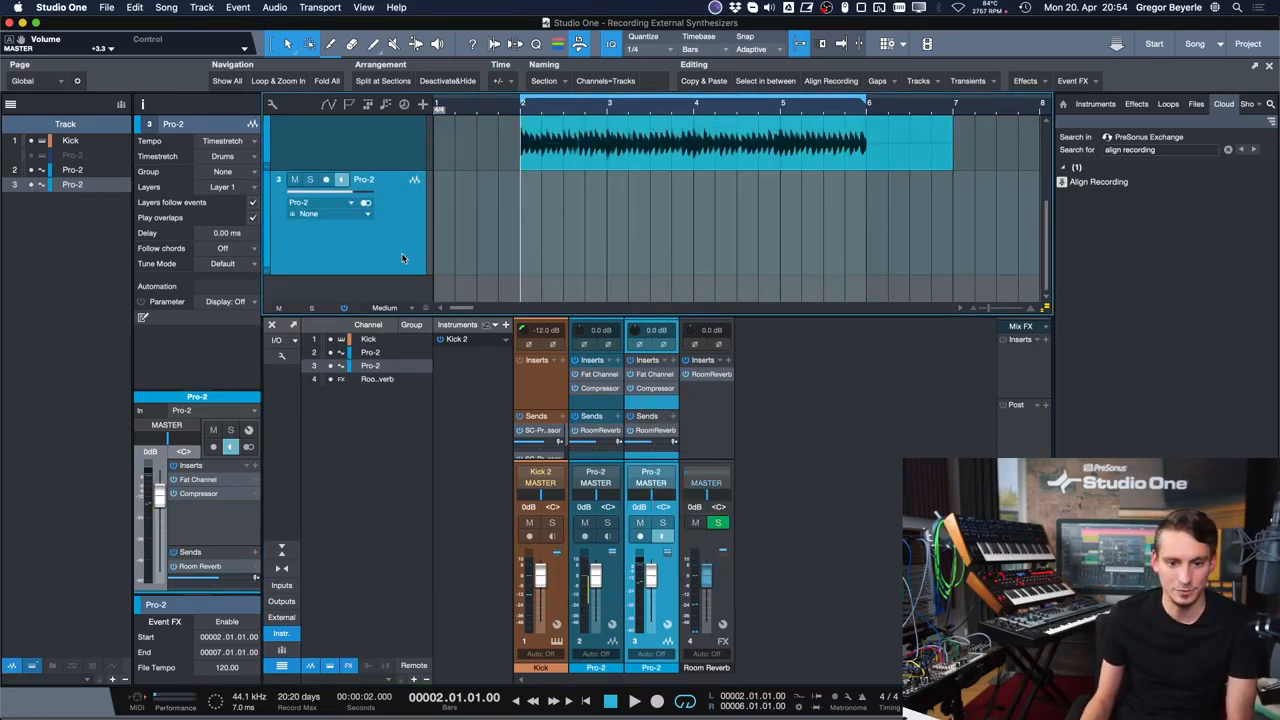
pyautogui.hotkey('shift', 't')
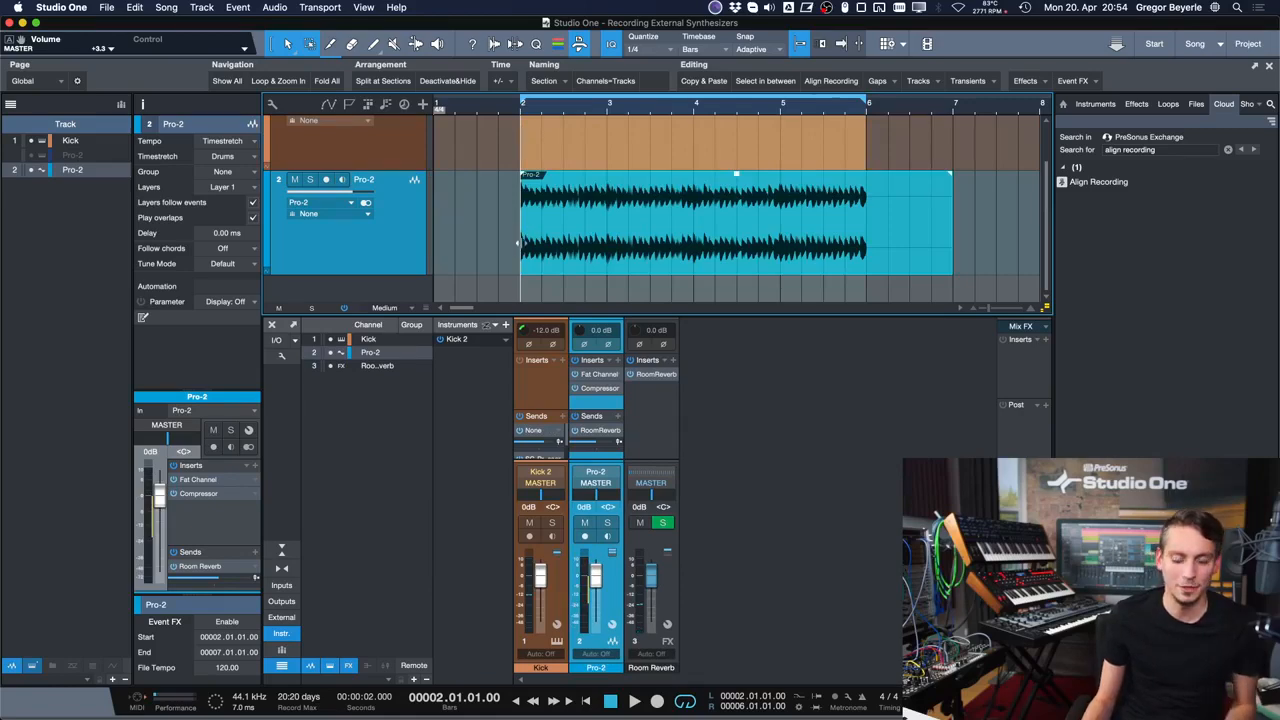
# - Play the loop to audition the bounced Pro-2 with the Kick, setting the Kick channel volume to +0.4 dB
pyautogui.press('space')
pyautogui.scroll(2, 531, 232)
pyautogui.click(393, 194)
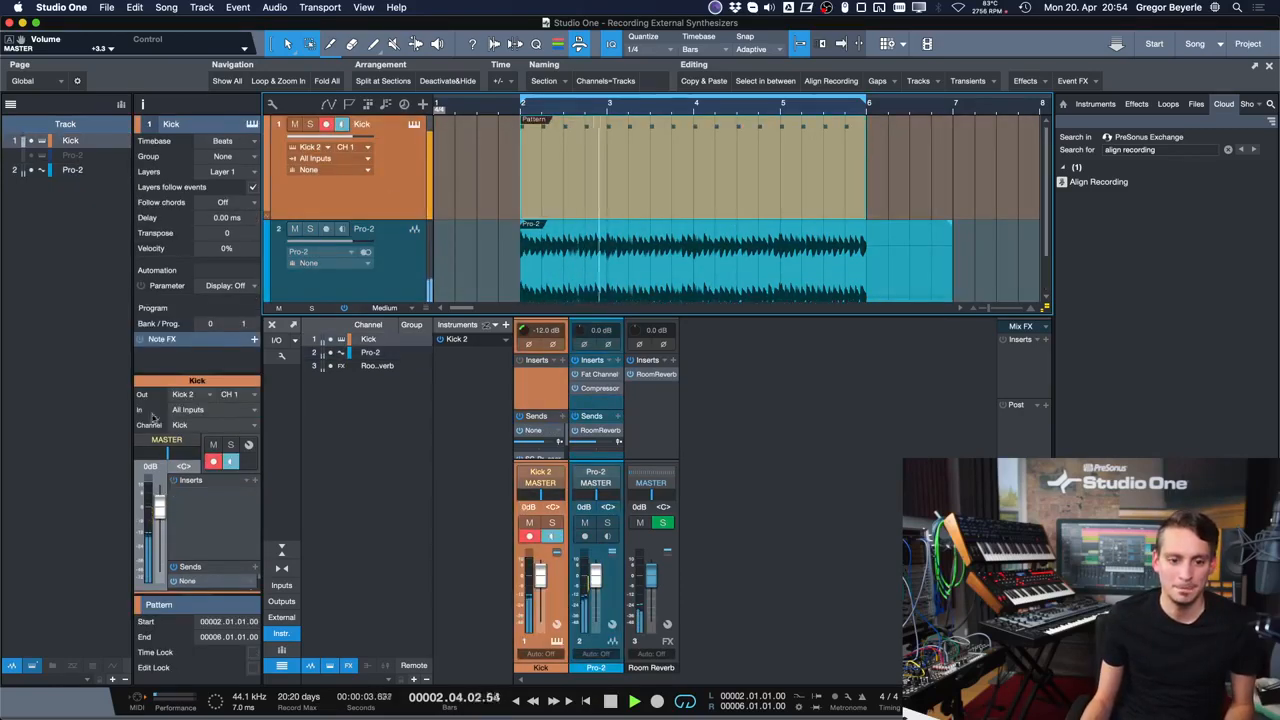
pyautogui.scroll(-4, 658, 287)
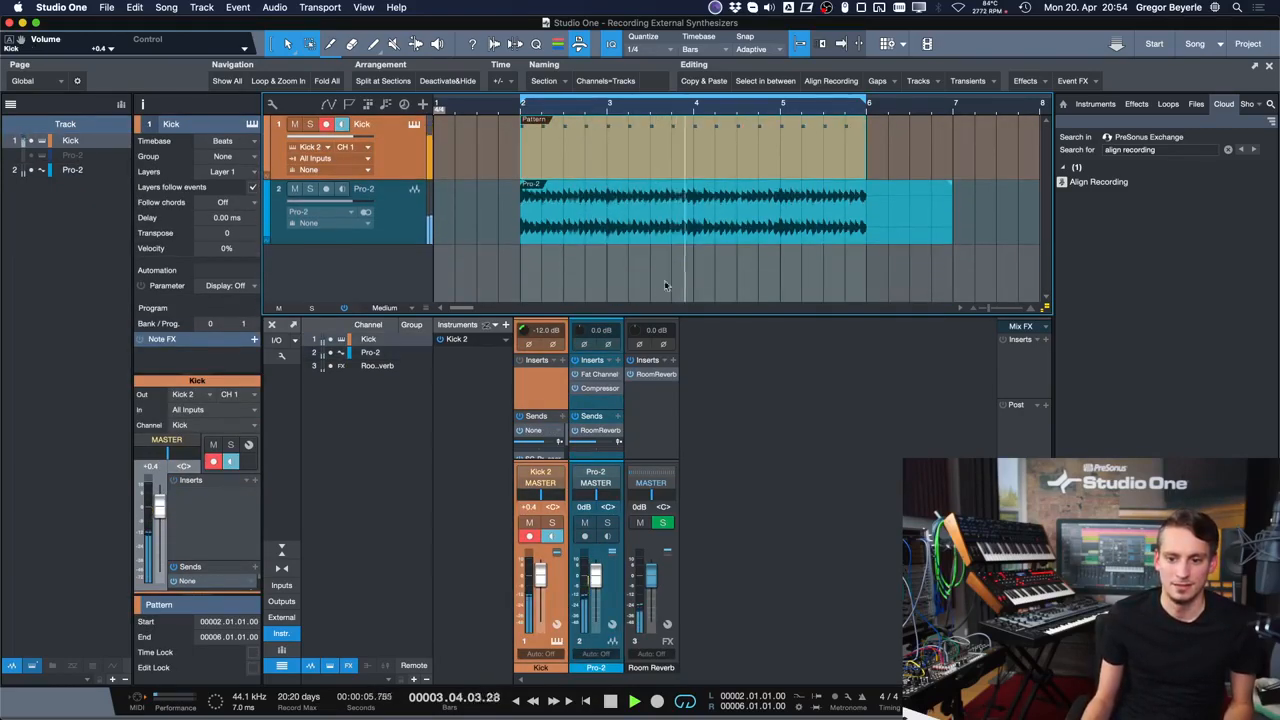
pyautogui.click(678, 252)
pyautogui.press('Down')
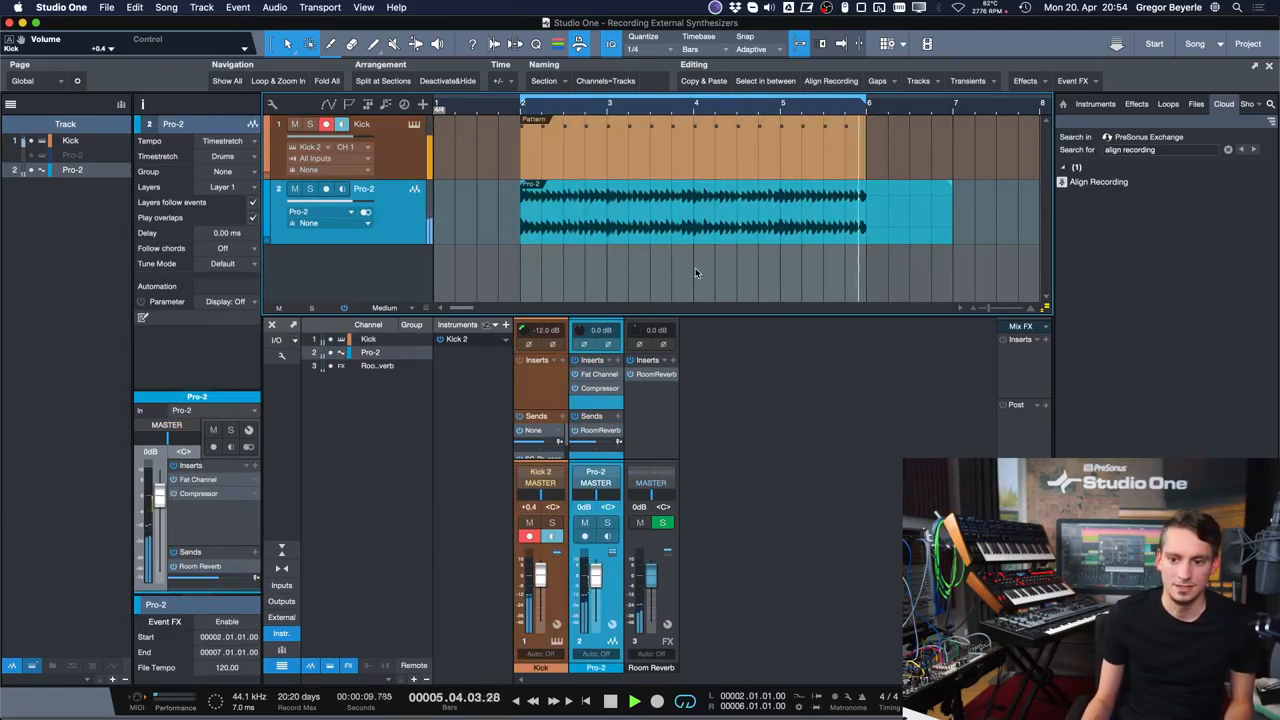
pyautogui.press('space')
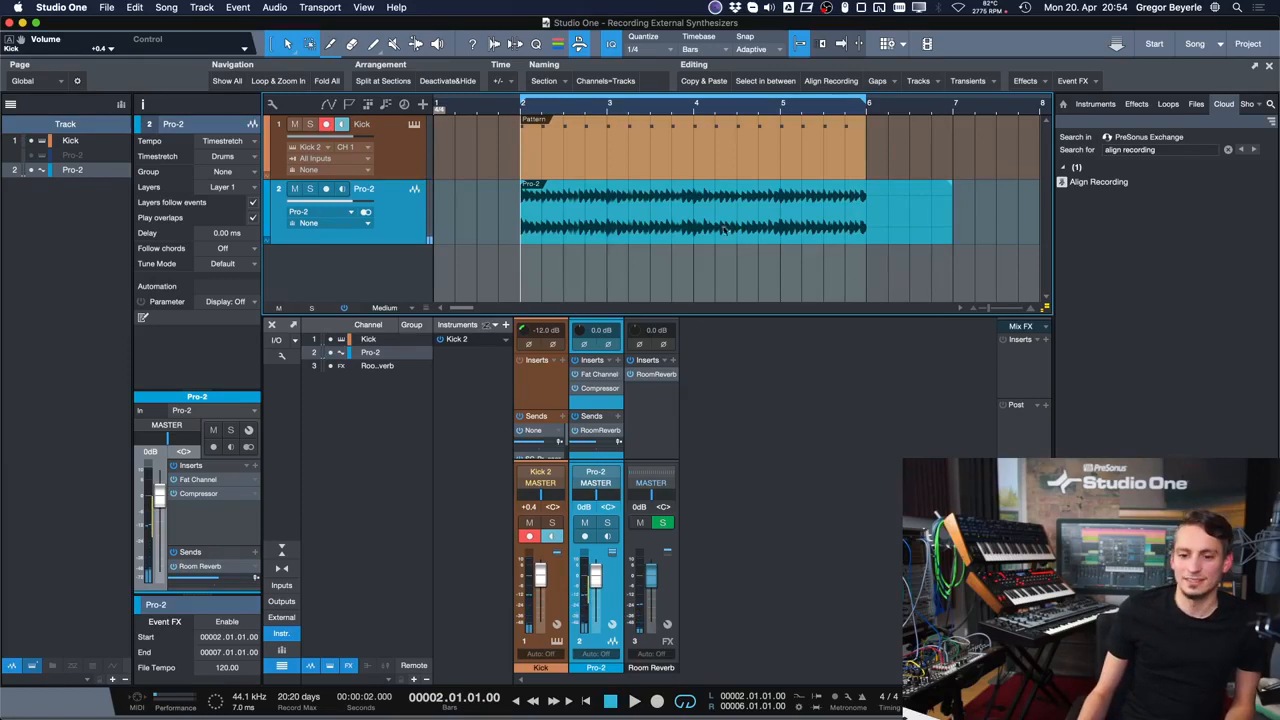
# - Close the Recording External Synthesizers song without saving and delete the two Pro-2.wav files created since the last save
pyautogui.press('w')
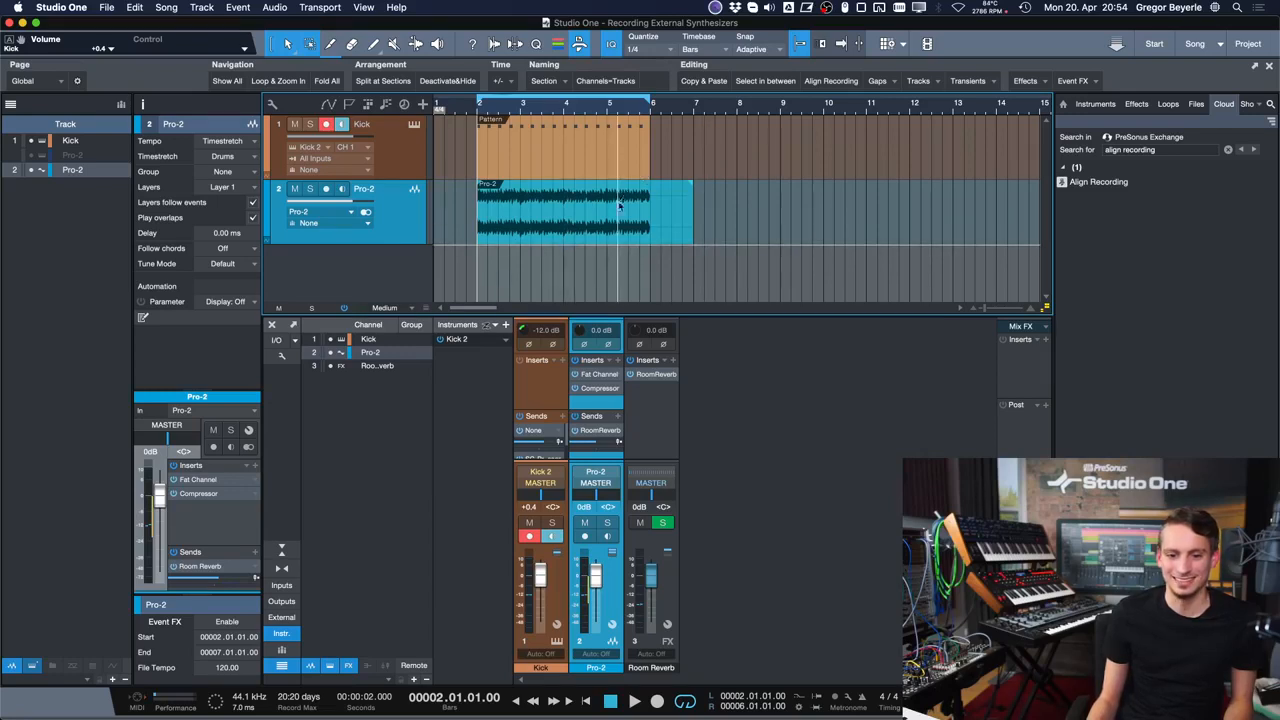
pyautogui.press('super+w')
pyautogui.click(610, 250)
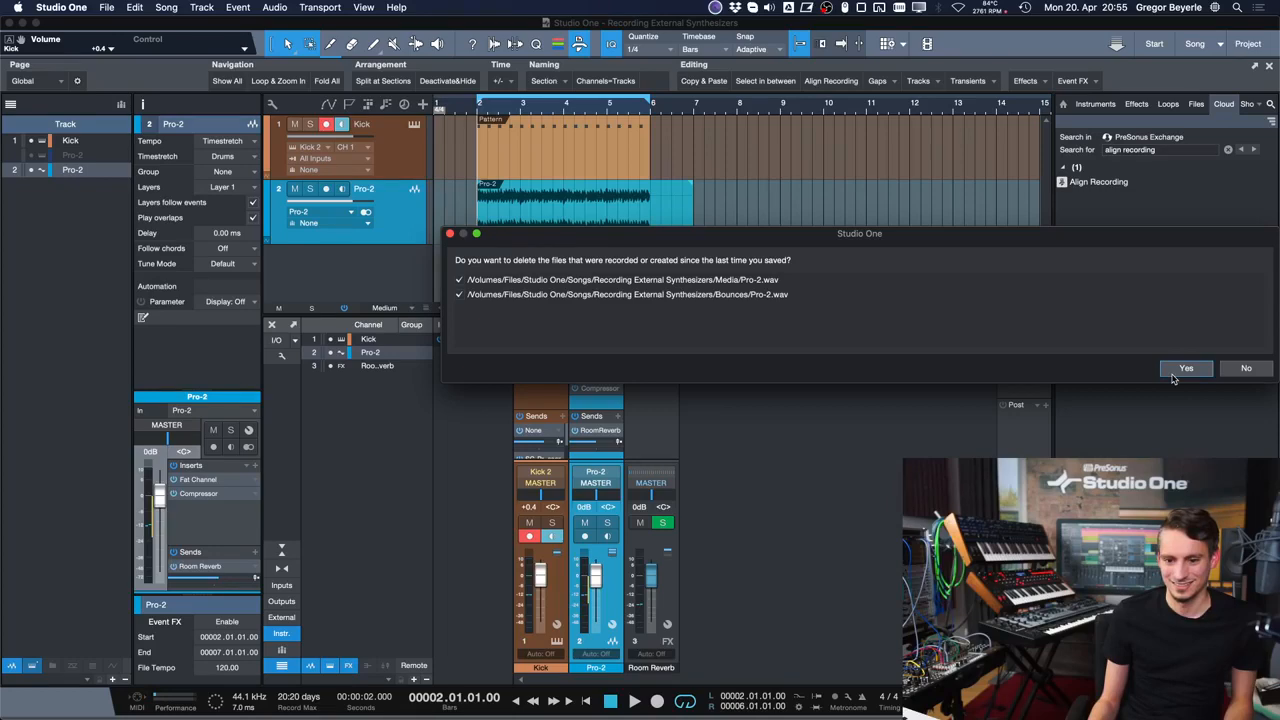
pyautogui.click(1184, 368)
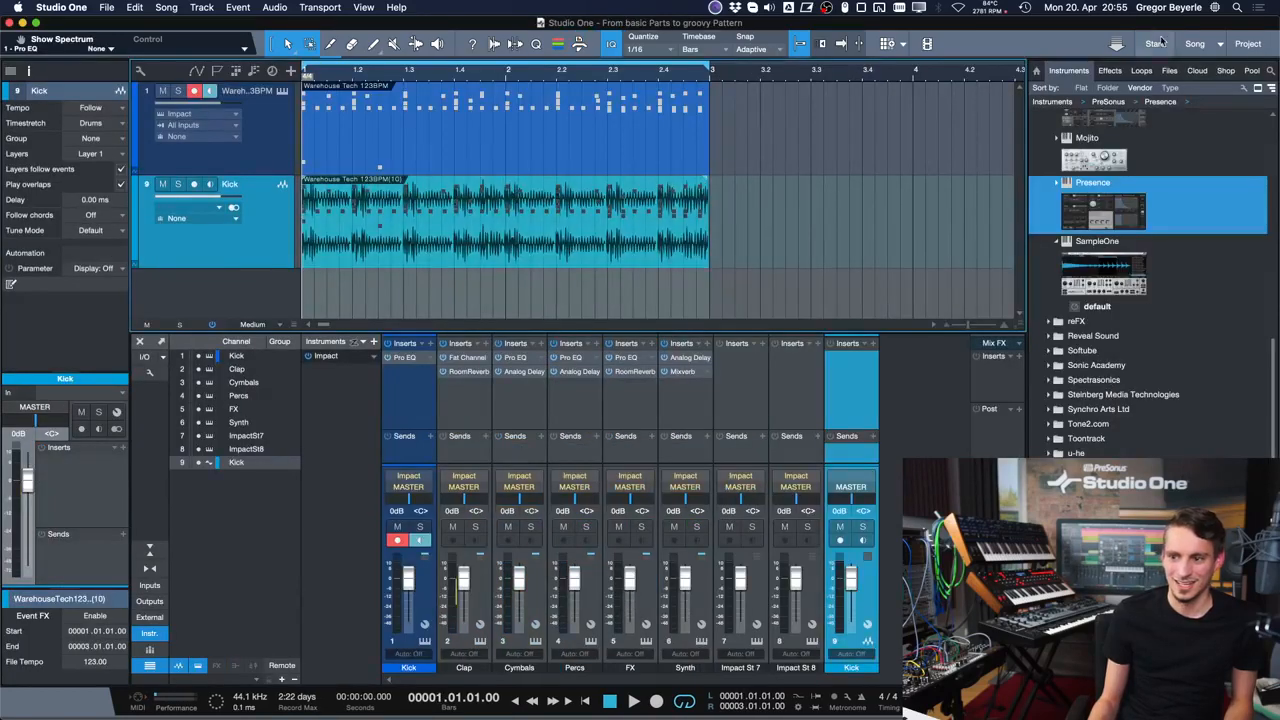
# - Create a new empty song from the start page
pyautogui.click(1154, 43)
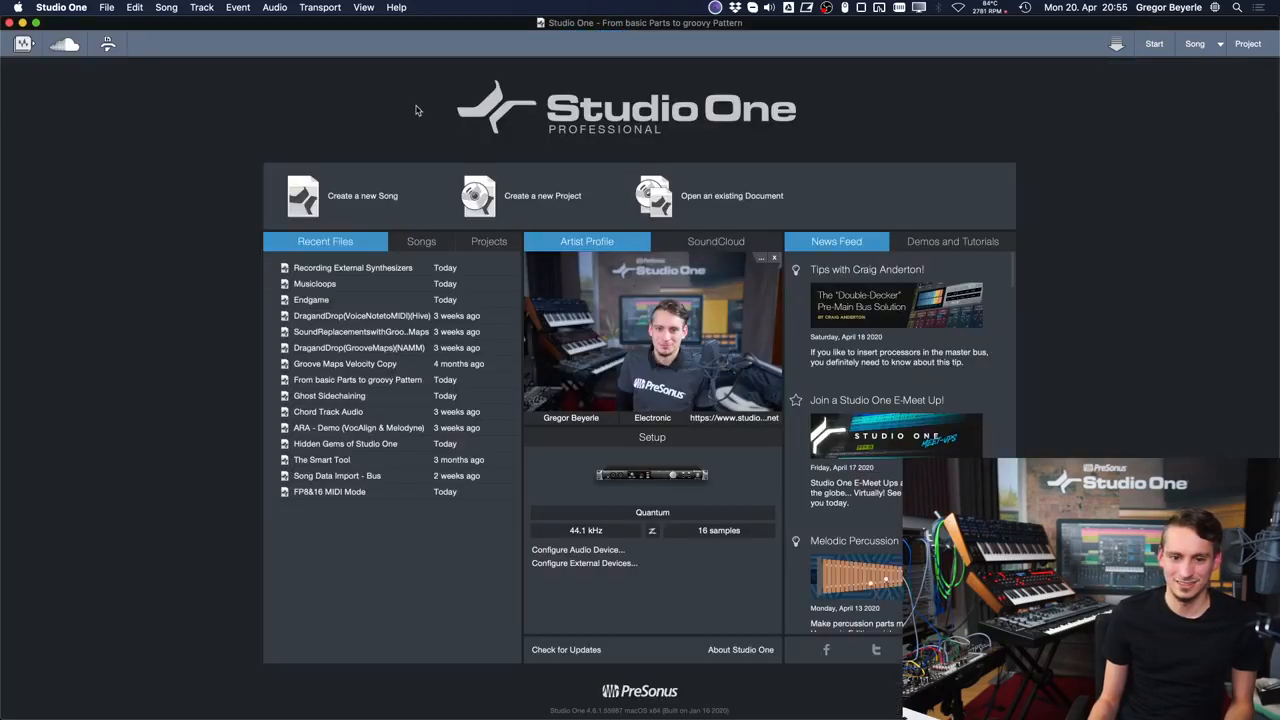
pyautogui.press('super+n')
pyautogui.doubleClick(428, 155)
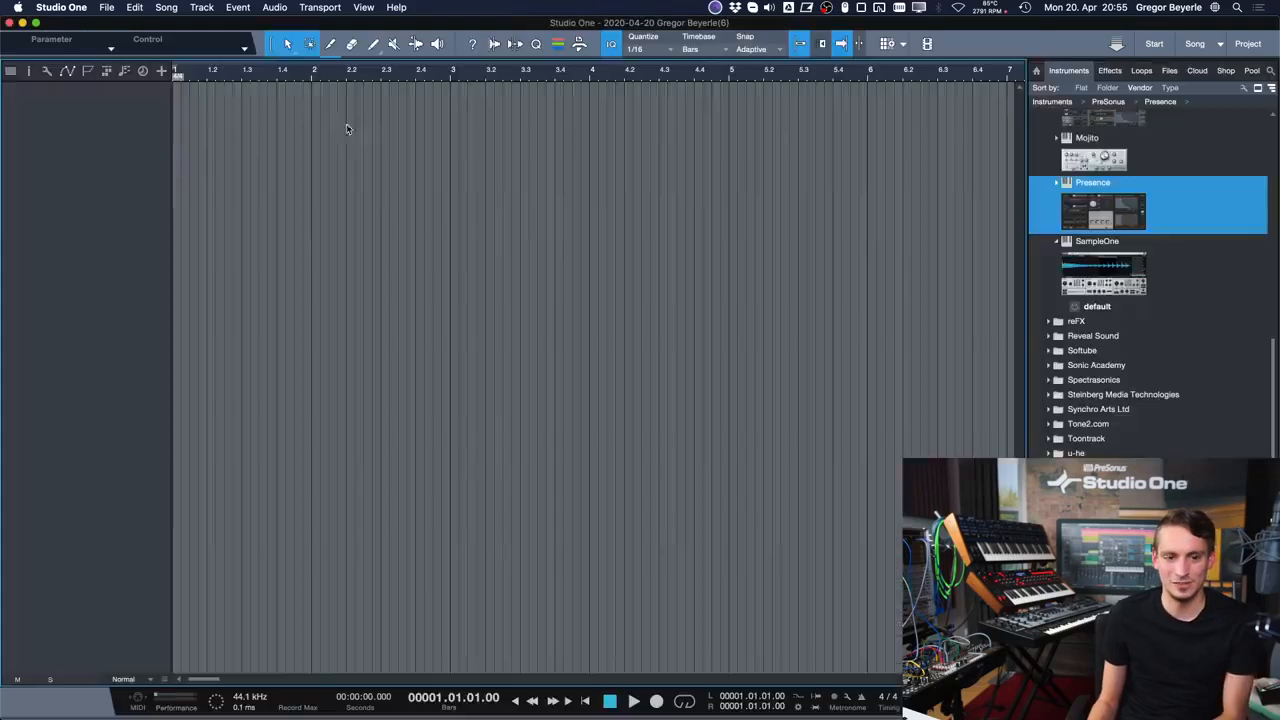
# - Open "Recording External Synthesizers.song" from its folder in the non-Dropbox Songs location for Import Song Data
pyautogui.click(166, 7)
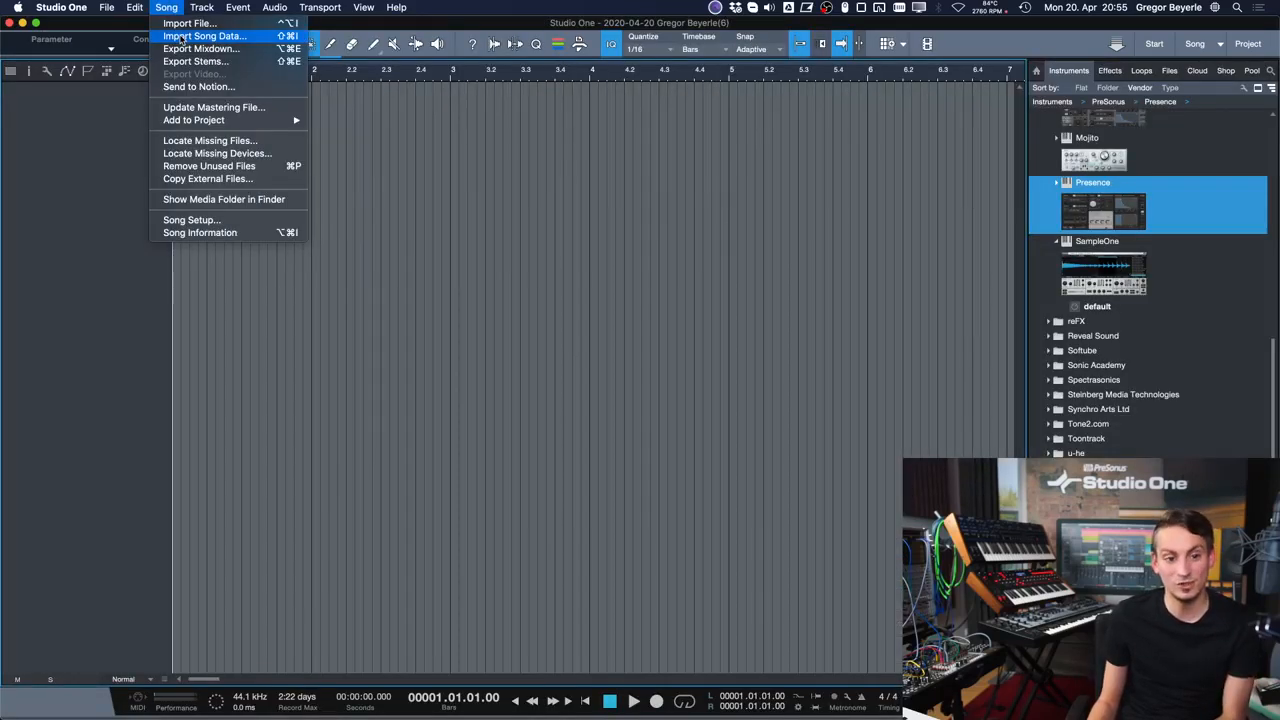
pyautogui.click(181, 36)
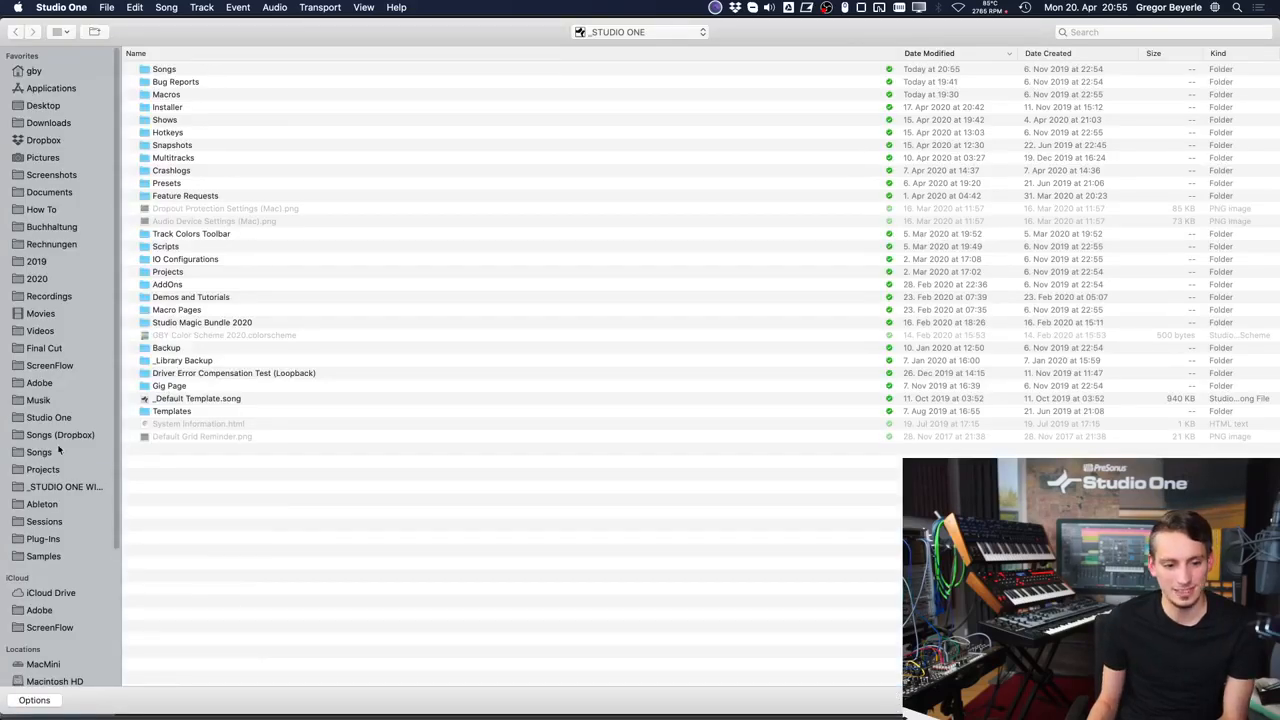
pyautogui.click(58, 452)
pyautogui.click(62, 437)
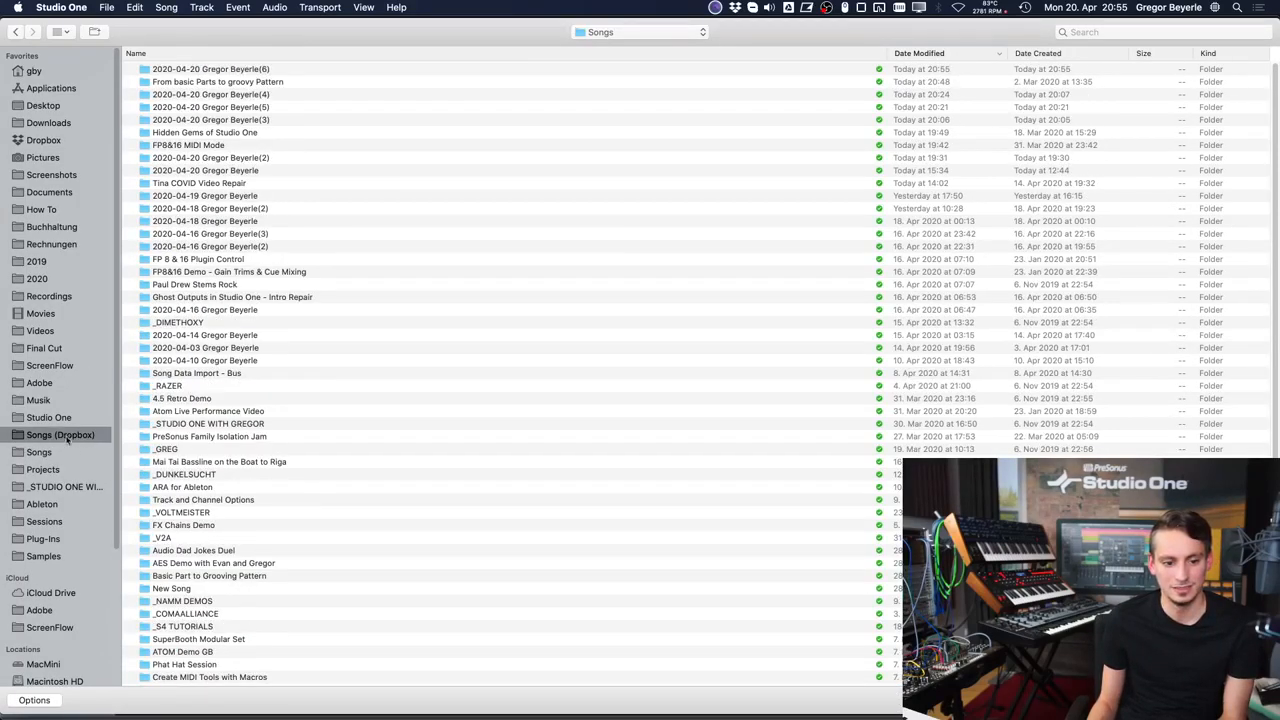
pyautogui.click(55, 452)
pyautogui.doubleClick(218, 69)
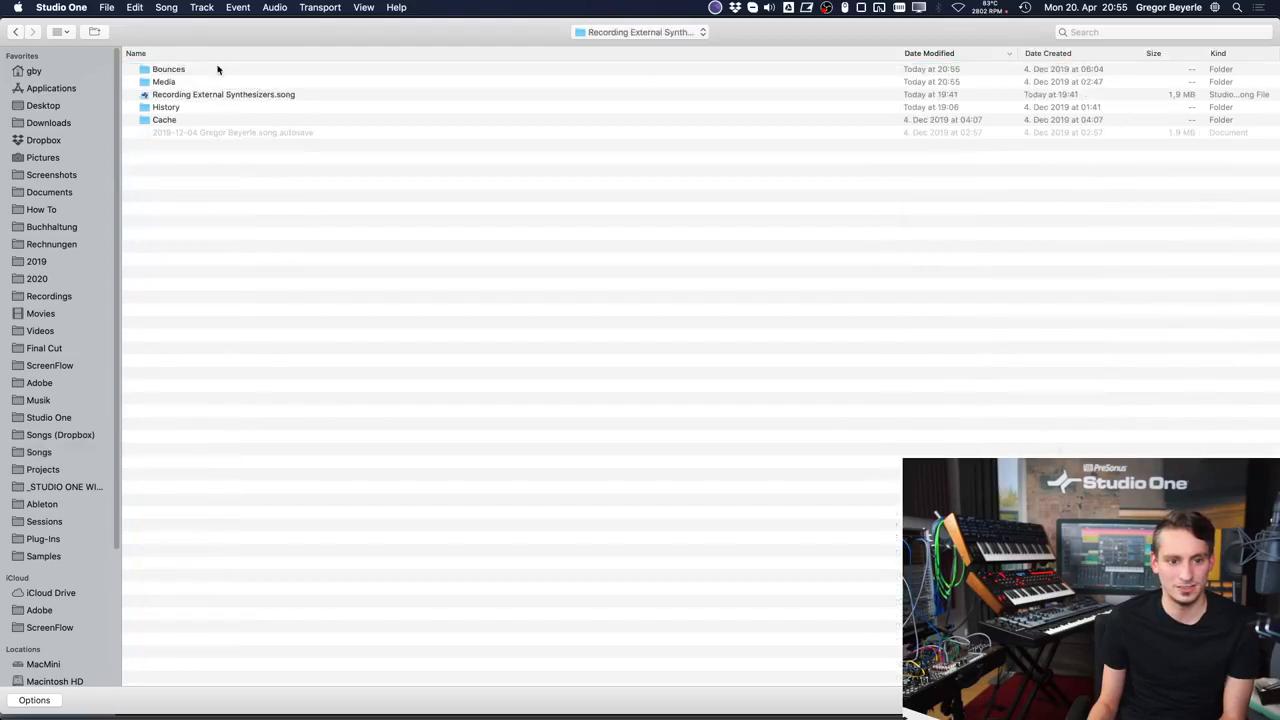
pyautogui.doubleClick(208, 84)
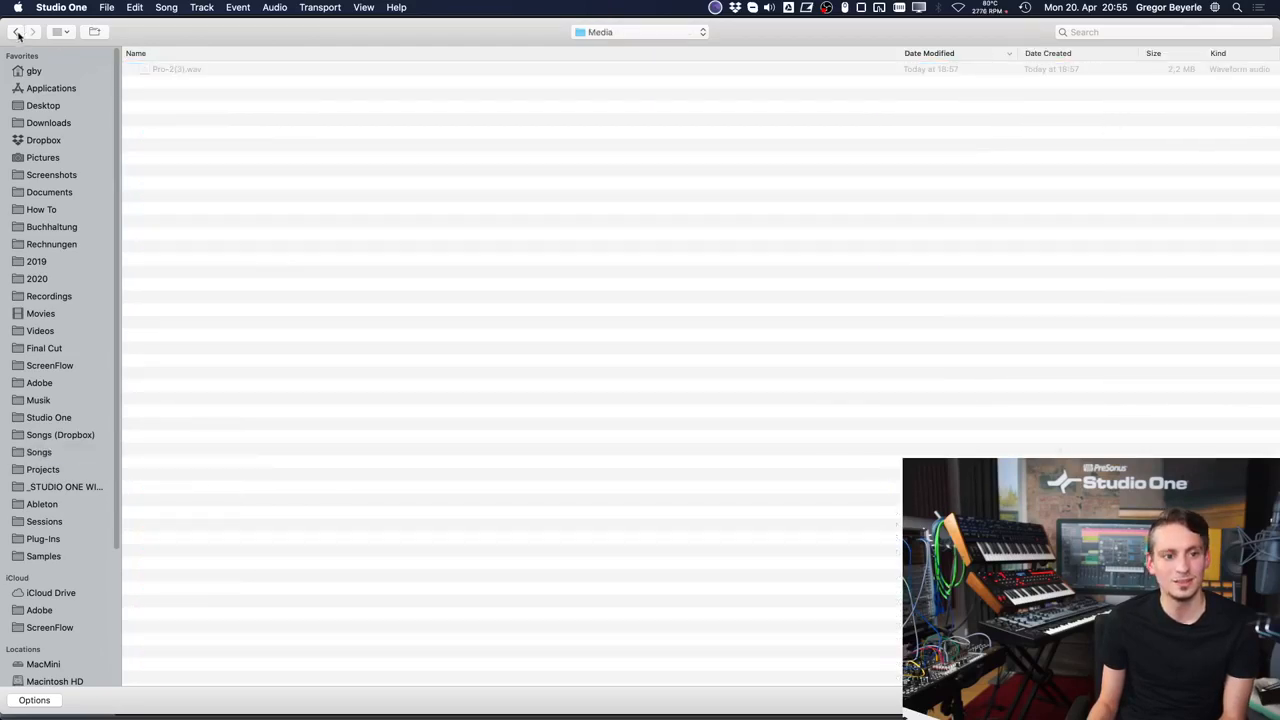
pyautogui.click(17, 33)
pyautogui.doubleClick(195, 95)
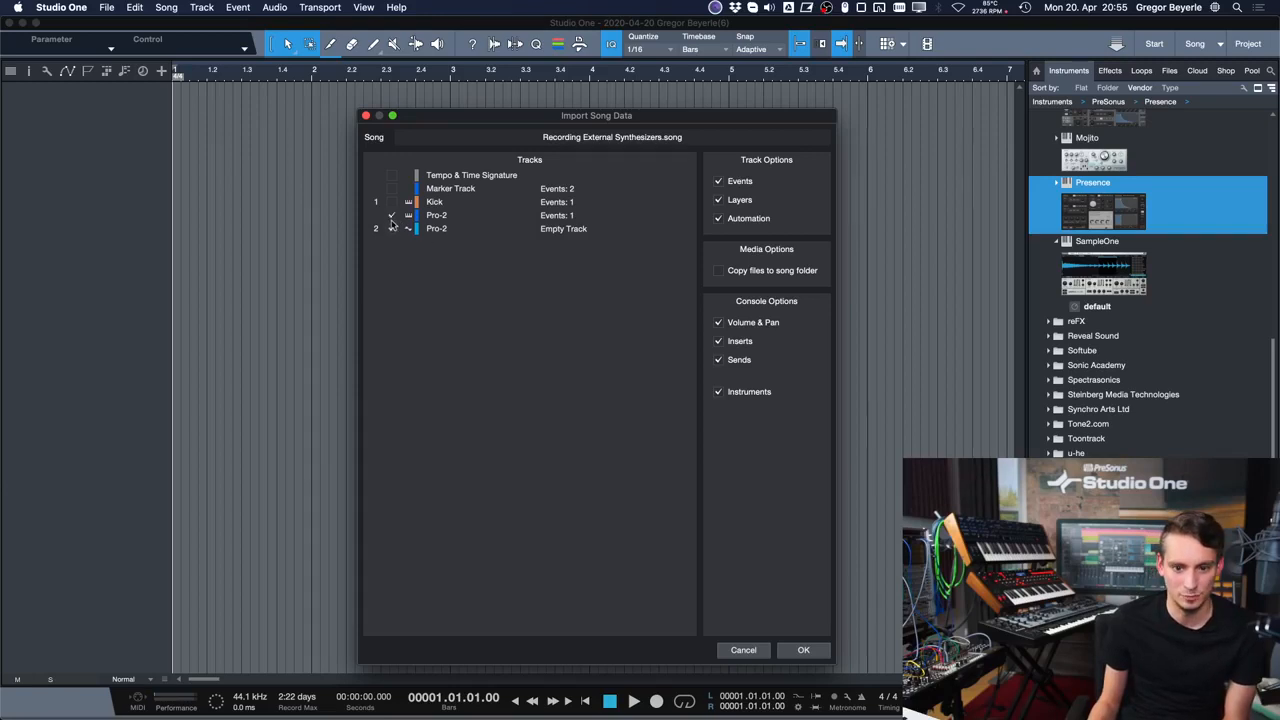
# - Import the Pro-2 instrument track and Pro-2 audio track into the new song, and hide the Pro-2 audio track
pyautogui.click(803, 650)
pyautogui.rightClick(127, 195)
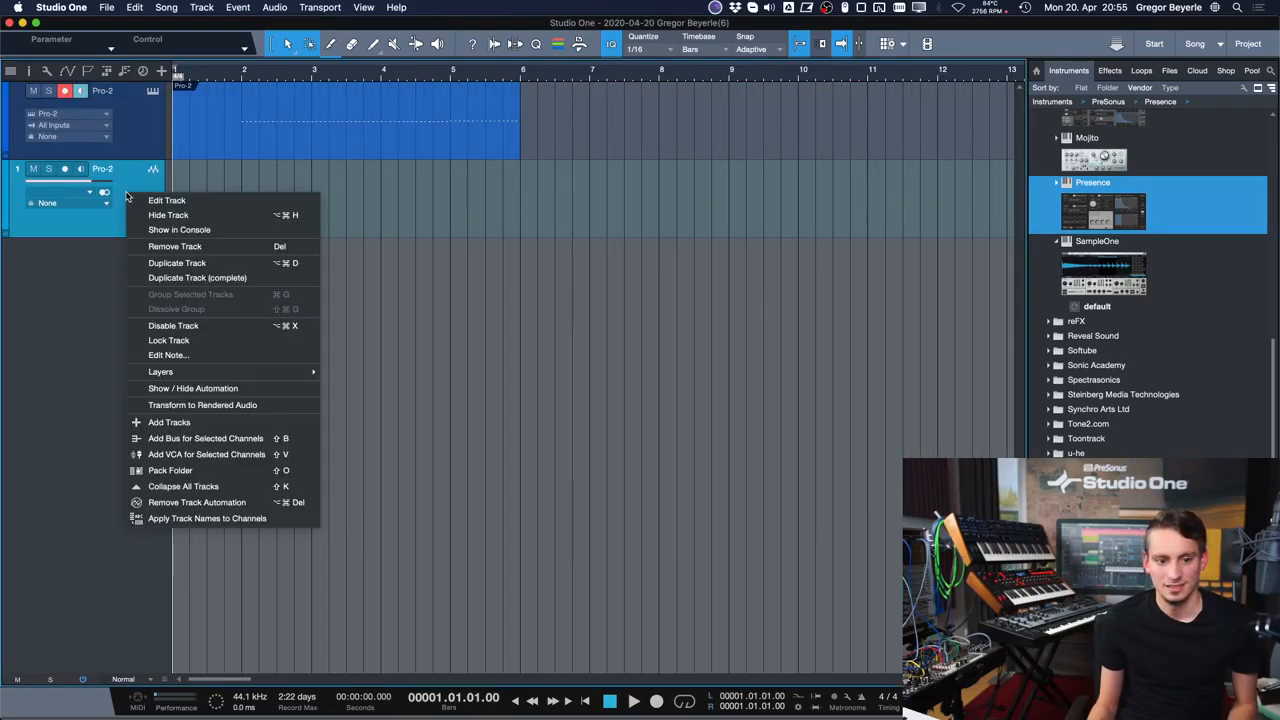
pyautogui.click(140, 215)
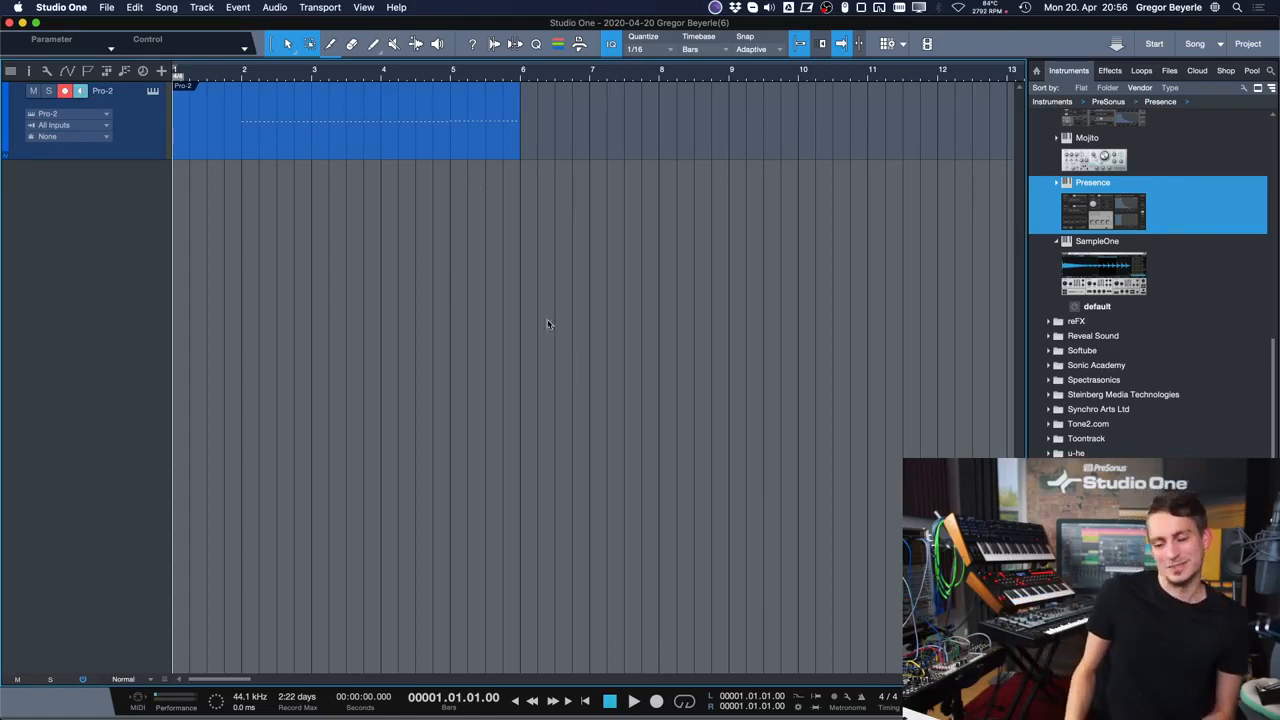
pyautogui.press('super+Tab')
pyautogui.press('super+Tab')
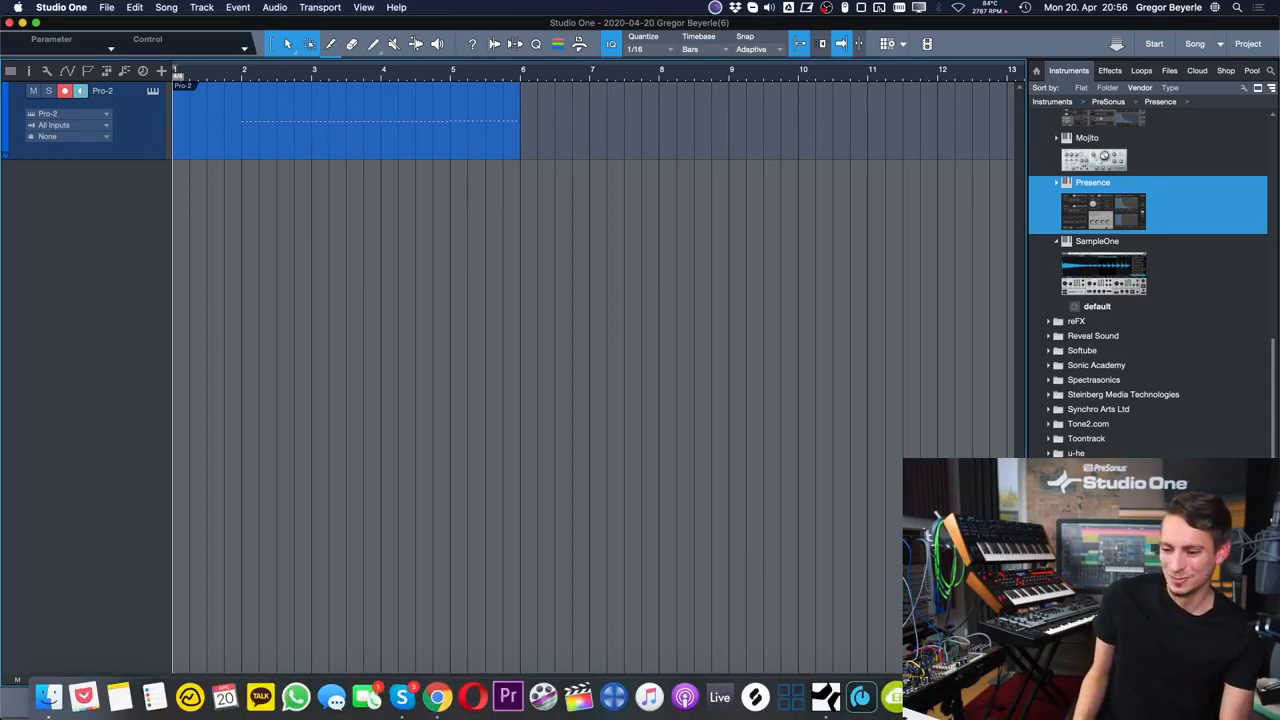
pyautogui.click(1080, 697)
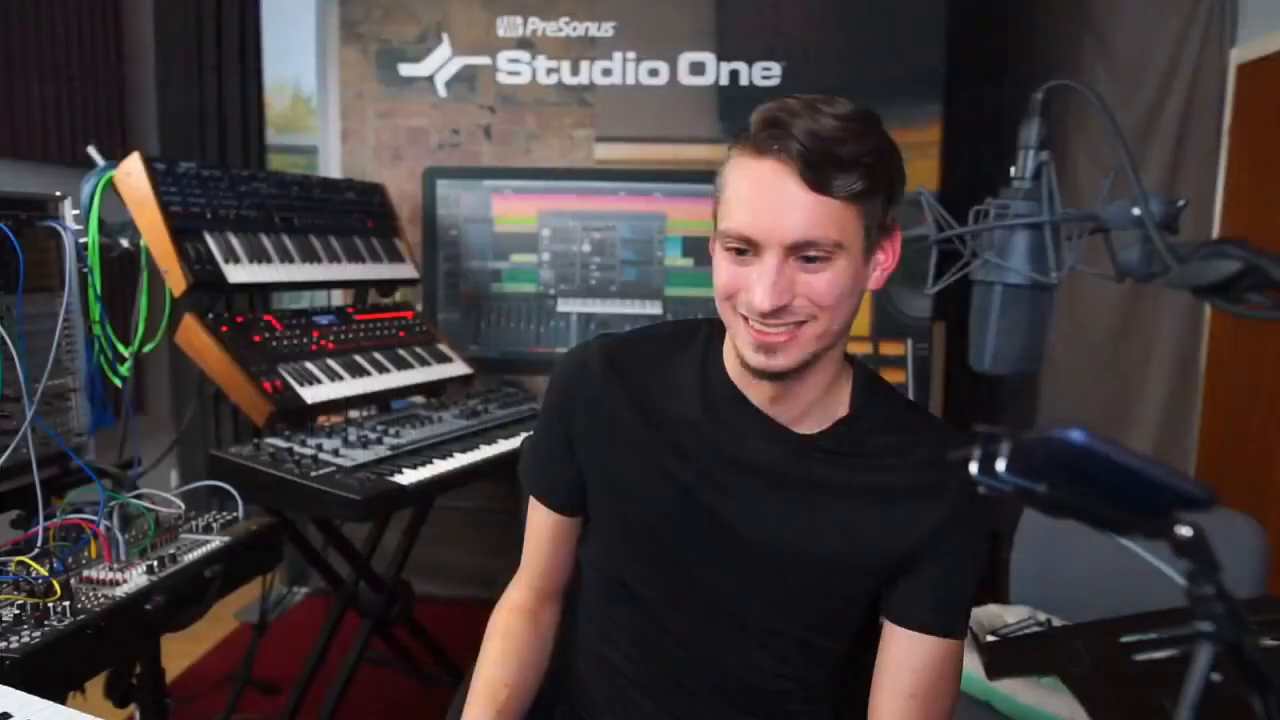